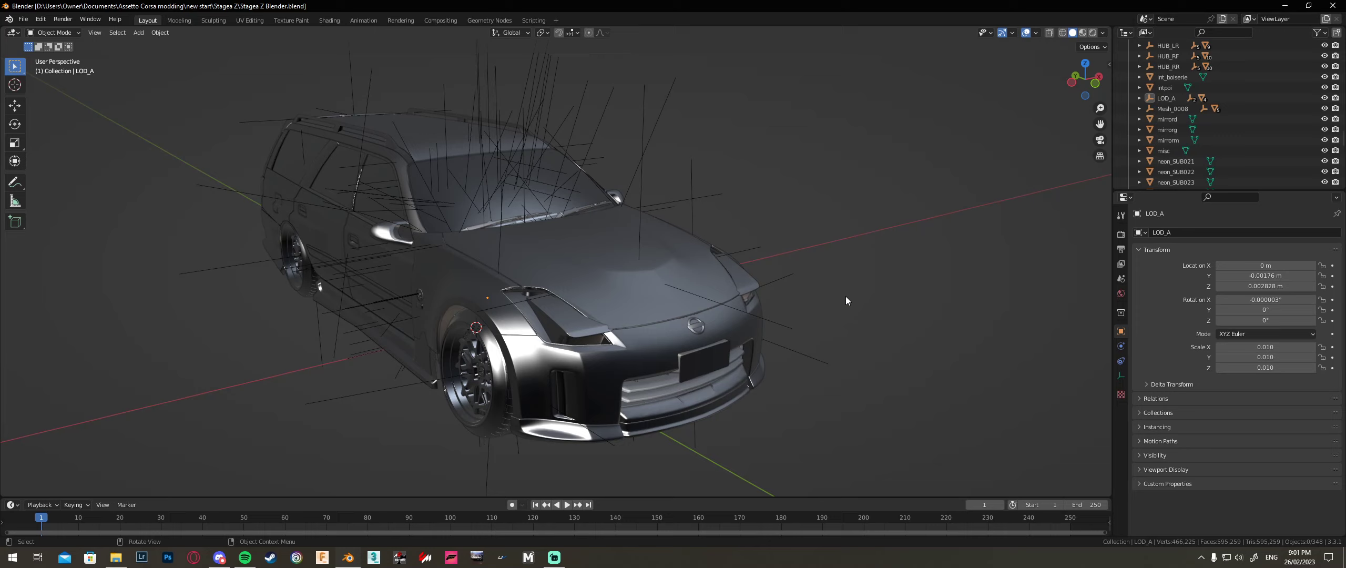
Step: Inspect the car model from the front and both sides, including the headlights, front bumper and front wheel arches
middle_click_drag(601, 309, 411, 337)
left_click(453, 258)
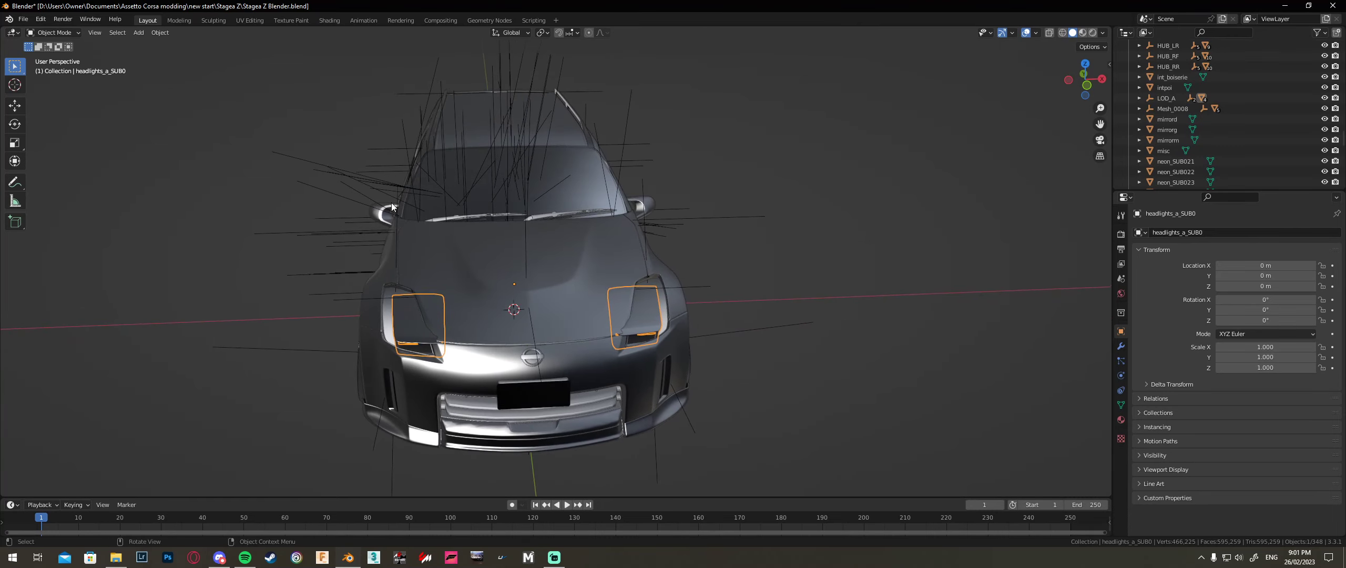
middle_click_drag(384, 345, 444, 358)
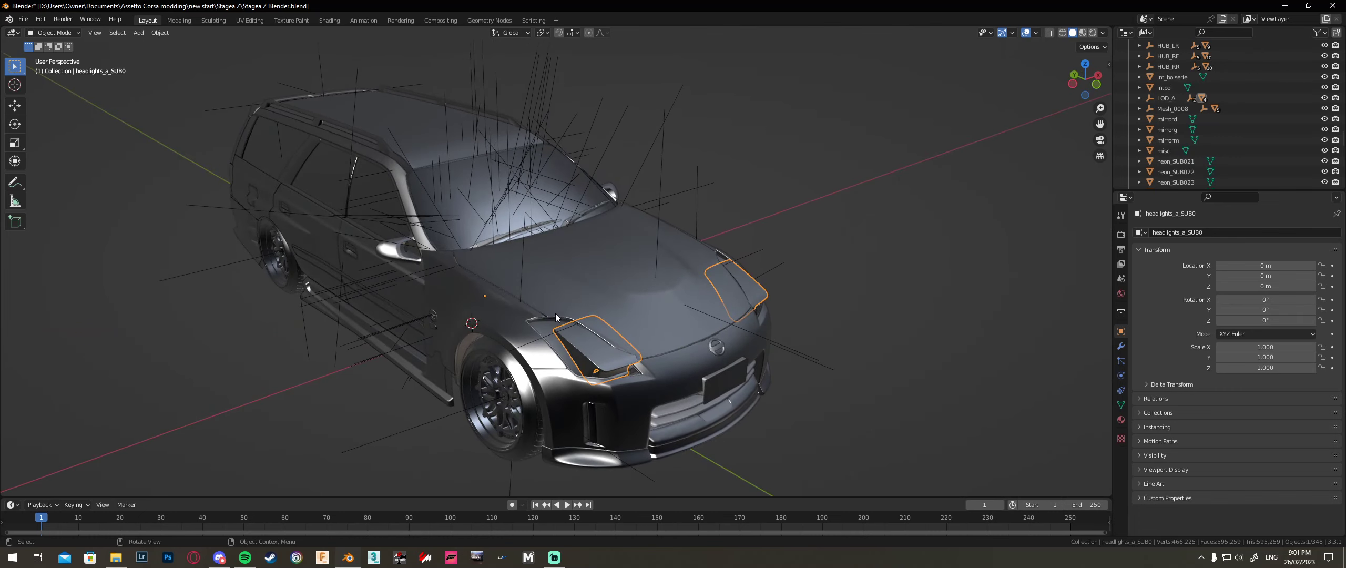
middle_click_drag(666, 349, 761, 368)
left_click(831, 344)
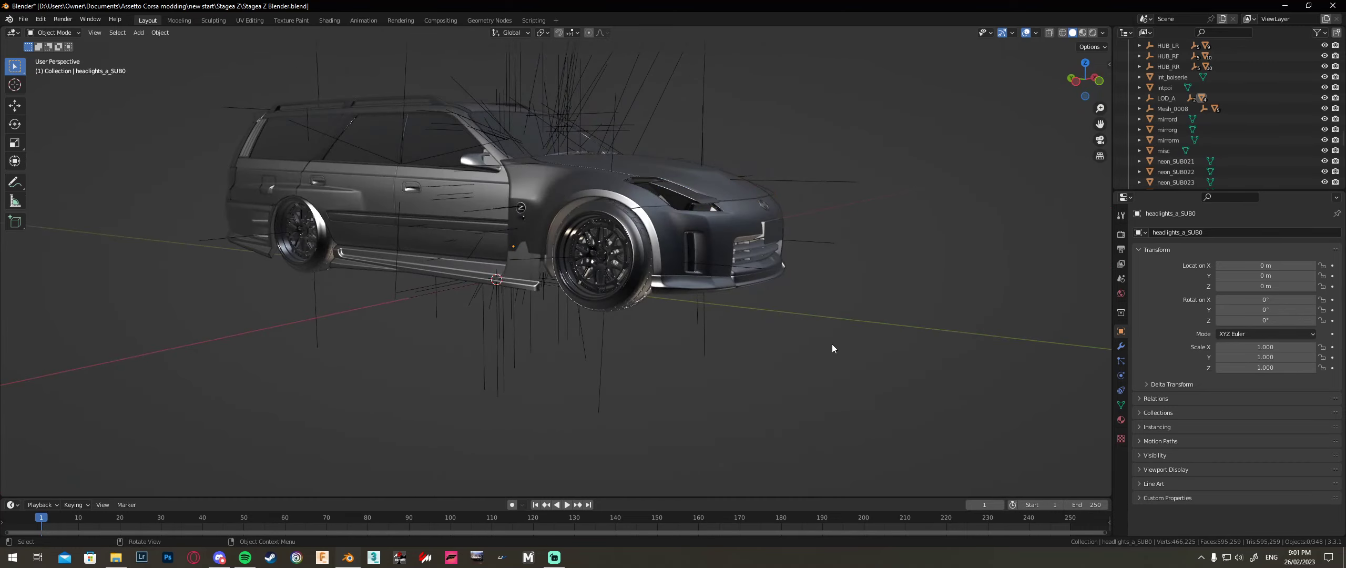
middle_click_drag(832, 344, 796, 352)
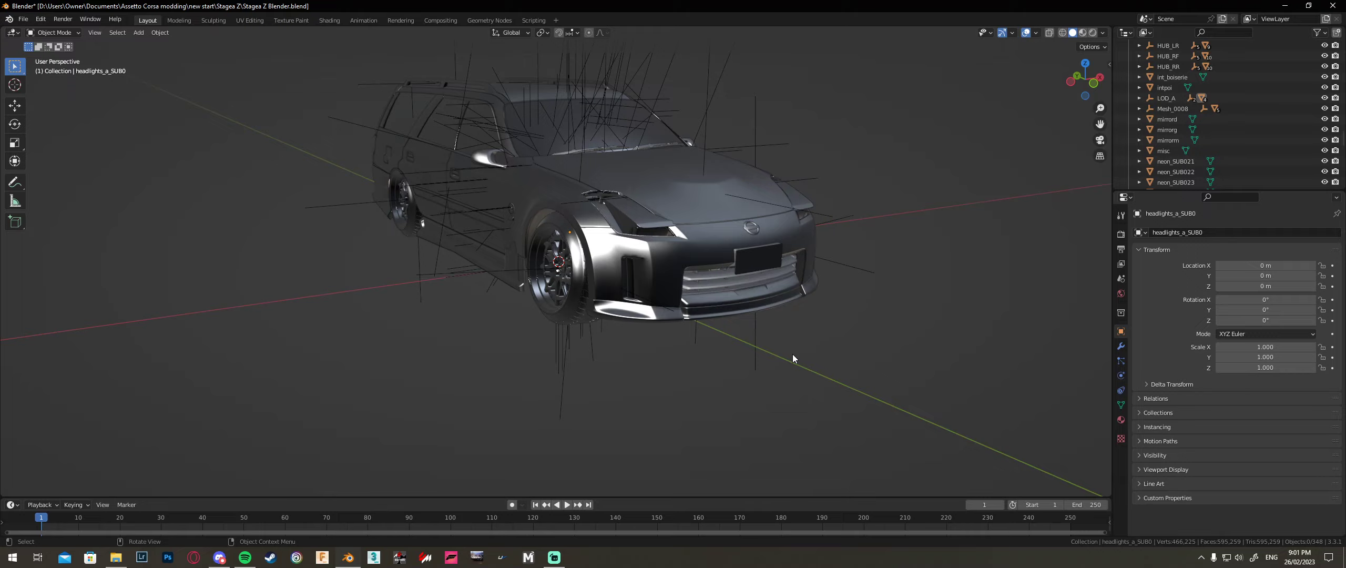
middle_click_drag(847, 318, 892, 311)
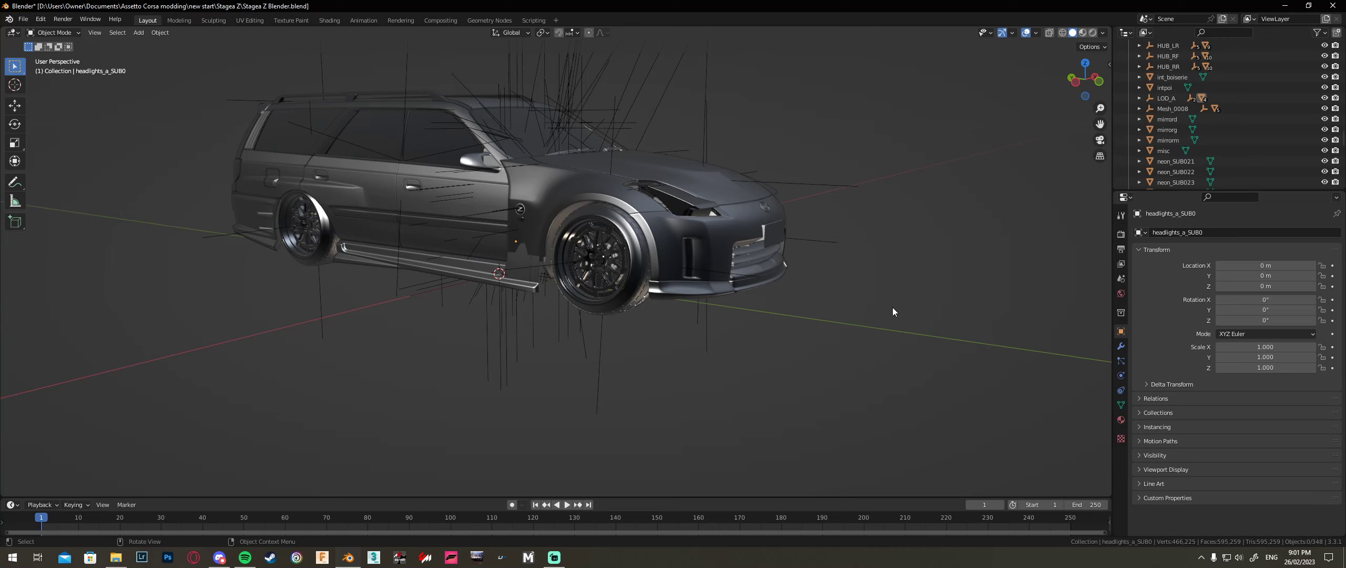
middle_click_drag(923, 308, 707, 300)
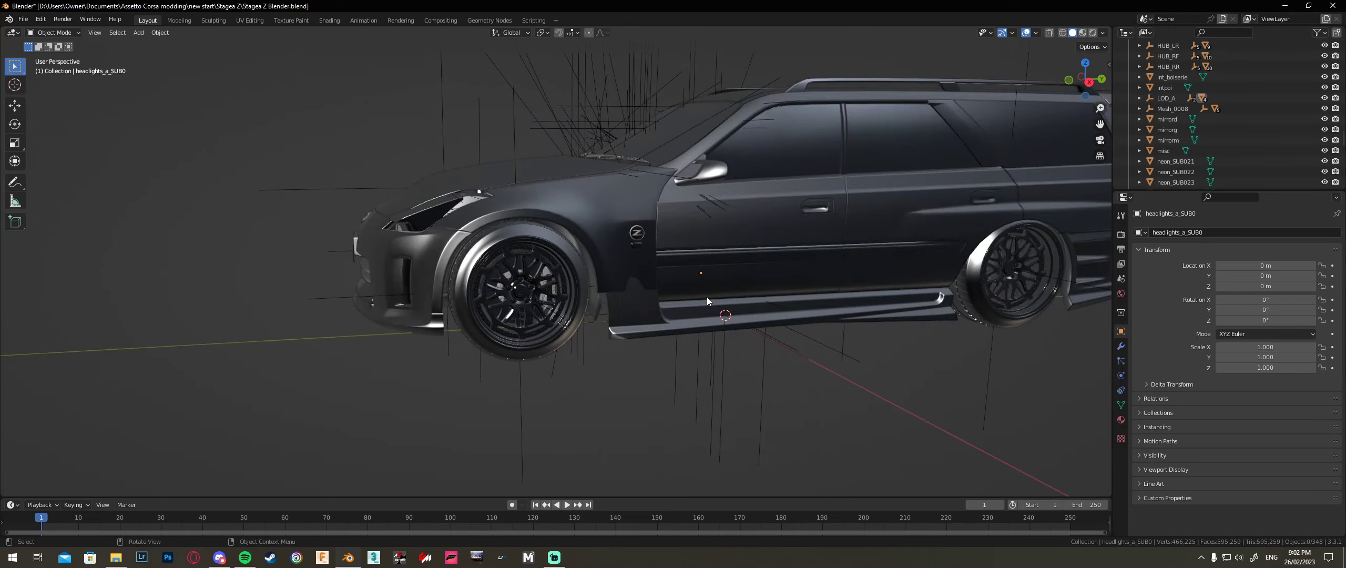
Step: Add a mesh circle and scale it down uniformly to about 0.006
key("shift+a")
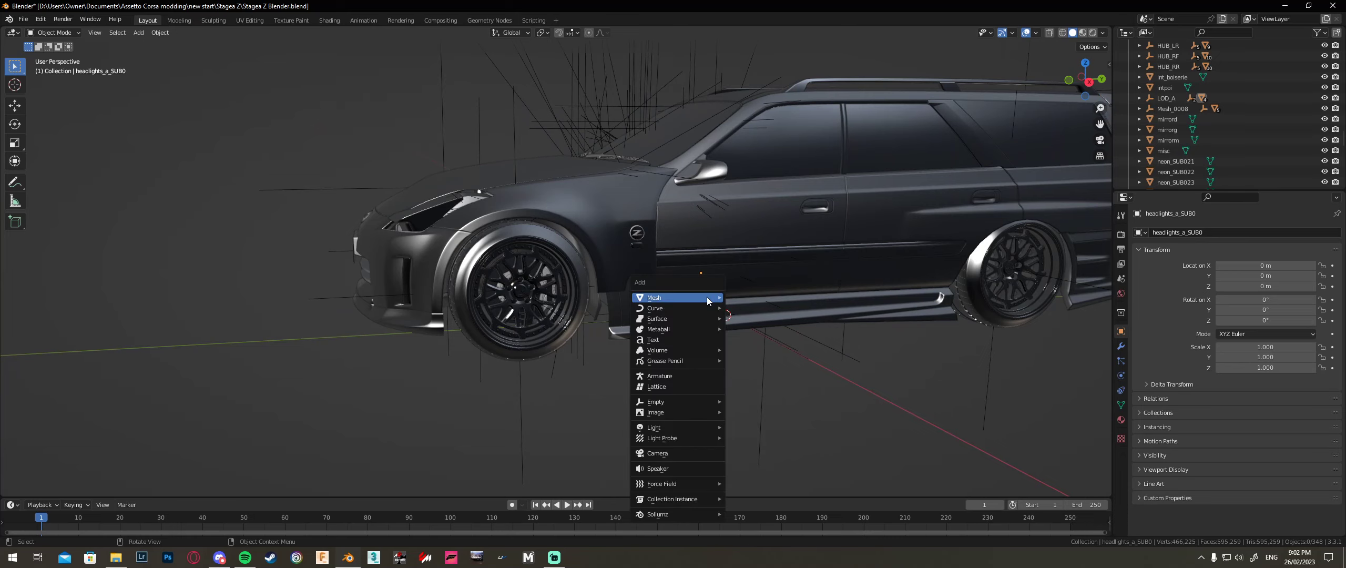
mouse_move(707, 297)
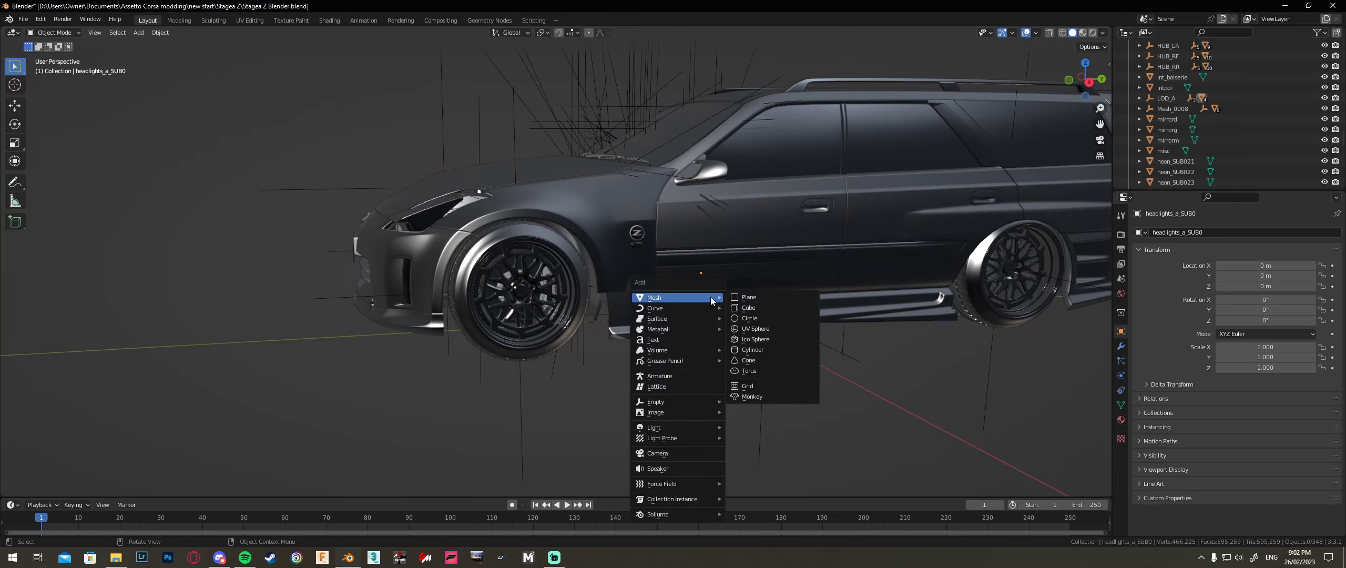
left_click(749, 318)
scroll(805, 342, "down", 10)
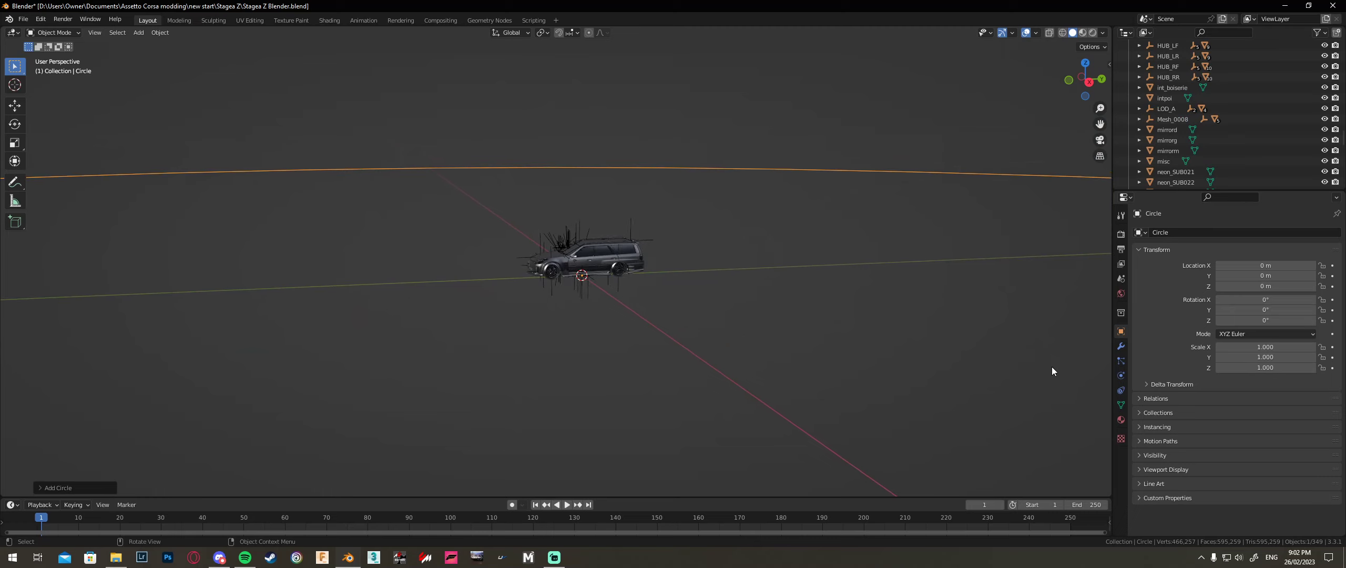
key("s")
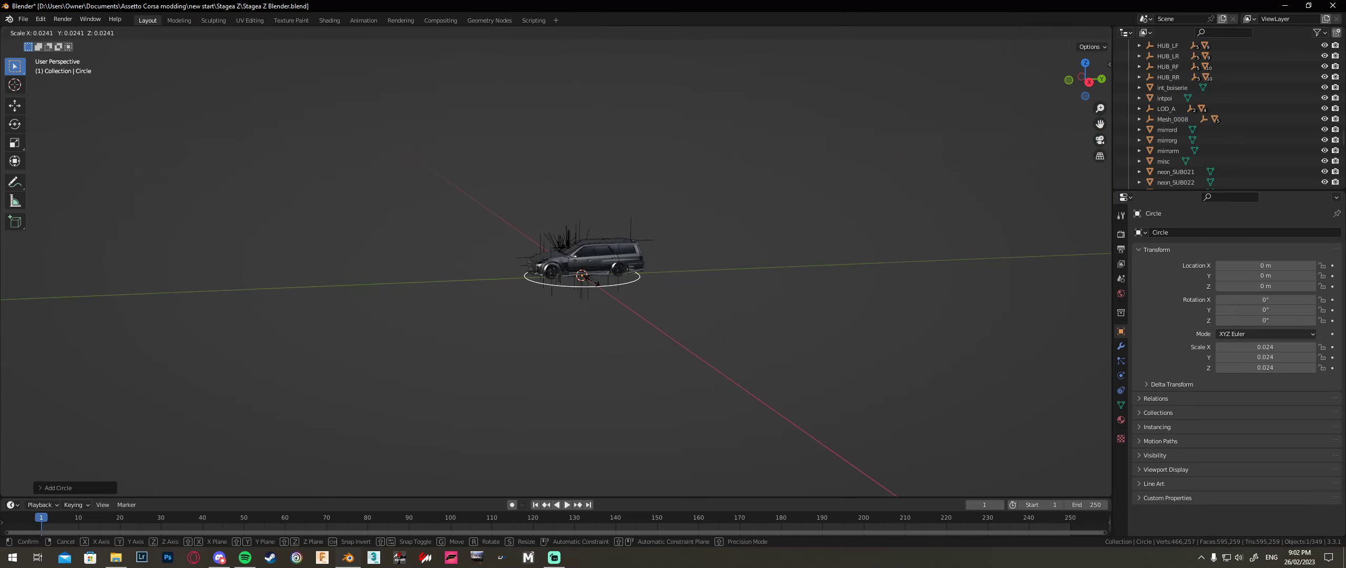
left_click(592, 284)
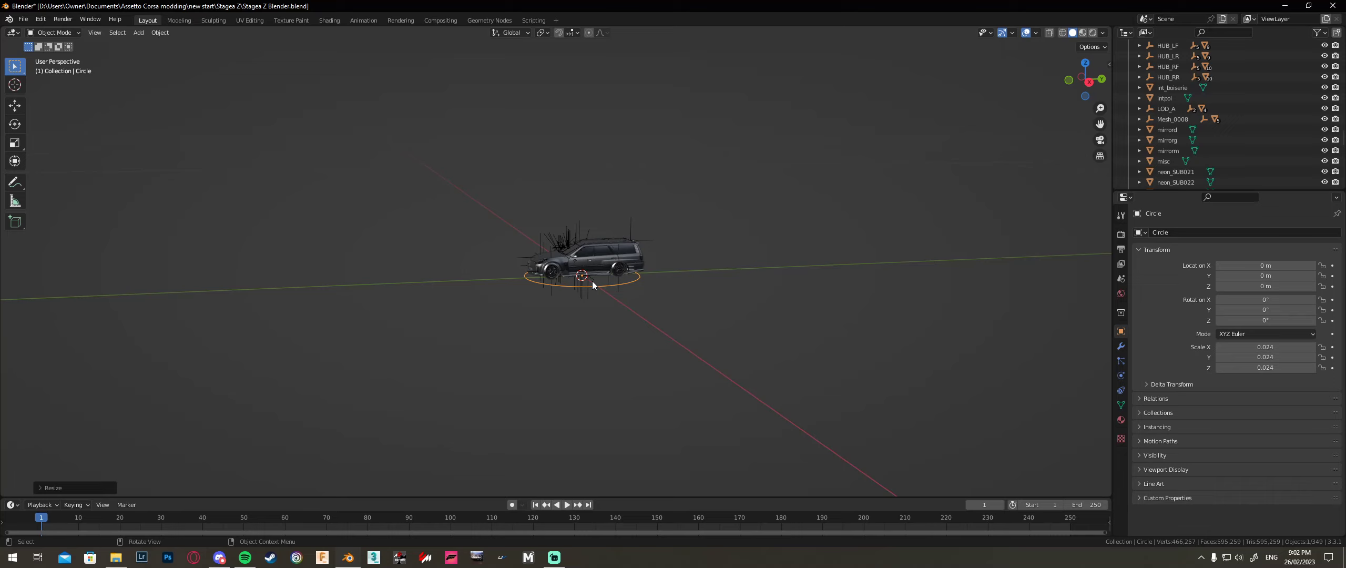
middle_click_drag(591, 280, 710, 277)
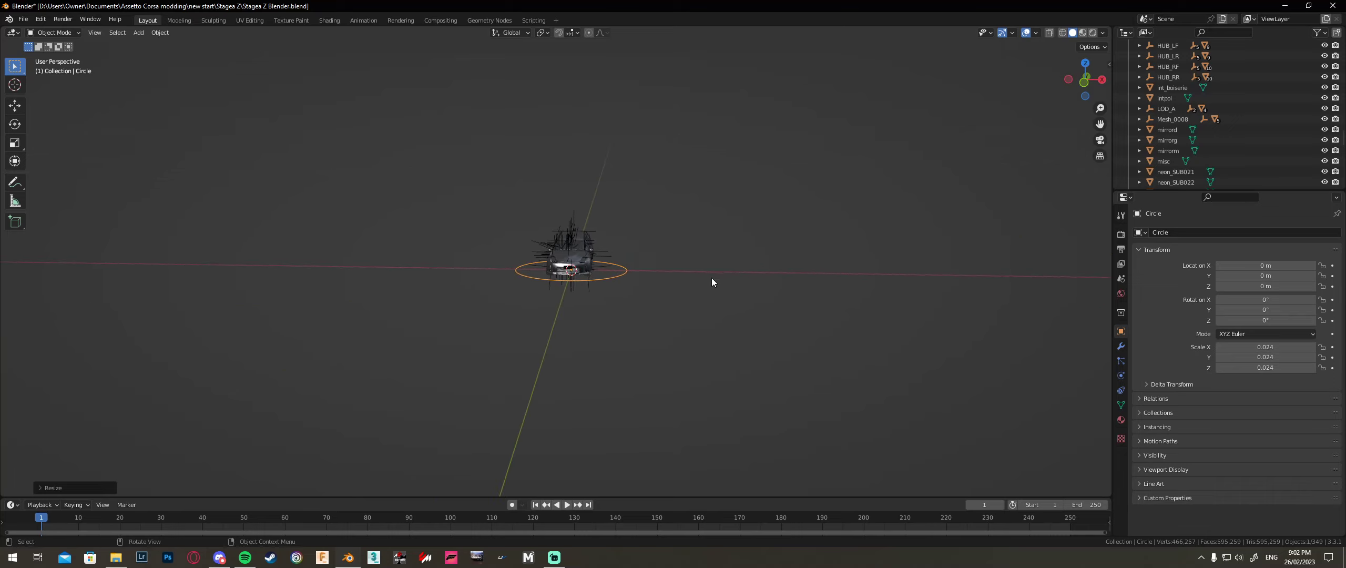
key("s")
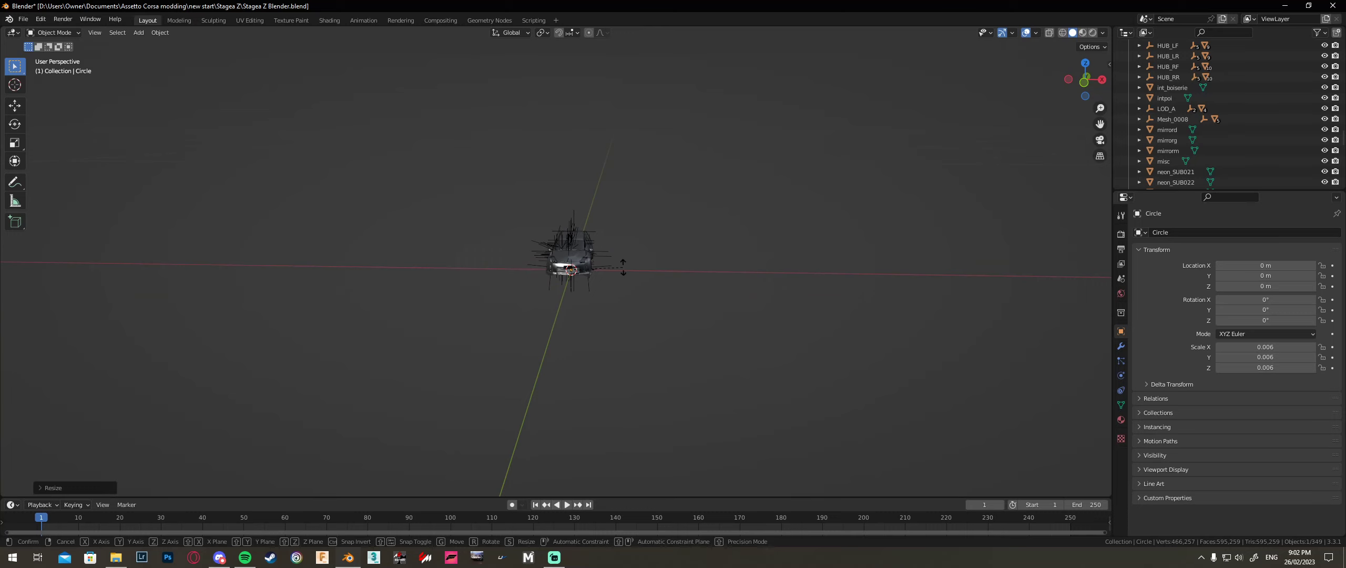
Step: Rotate the circle 90° about the global Y axis so it stands upright, and view the car from the front
key("r")
key("x")
key("y")
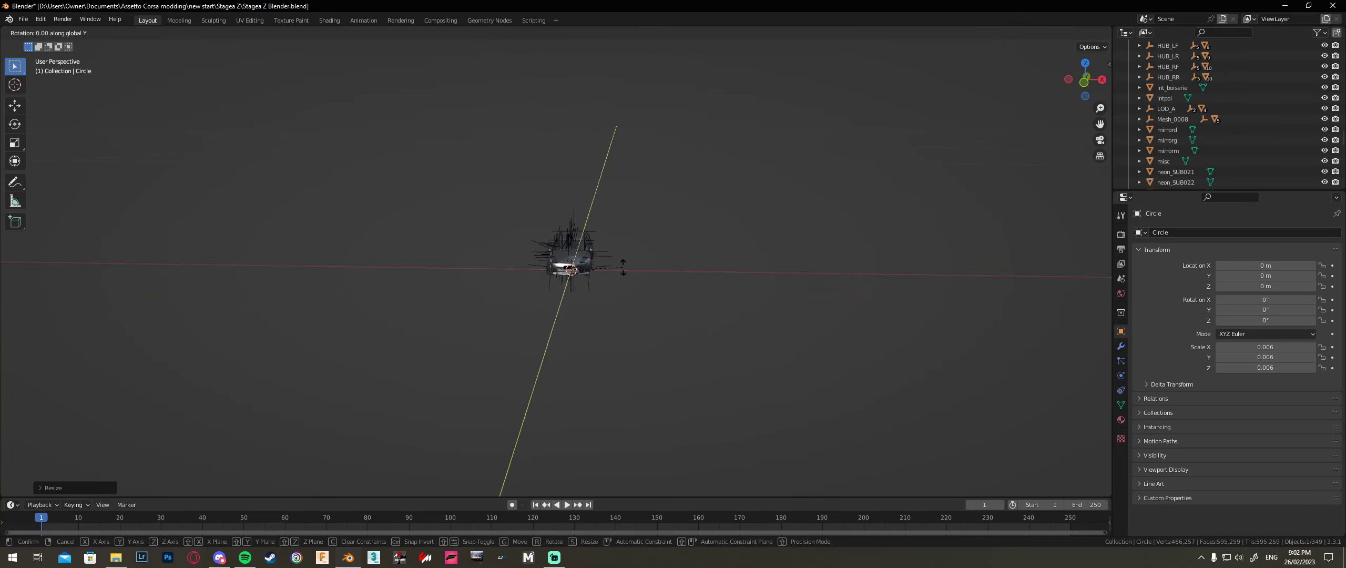
type("90")
key("Return")
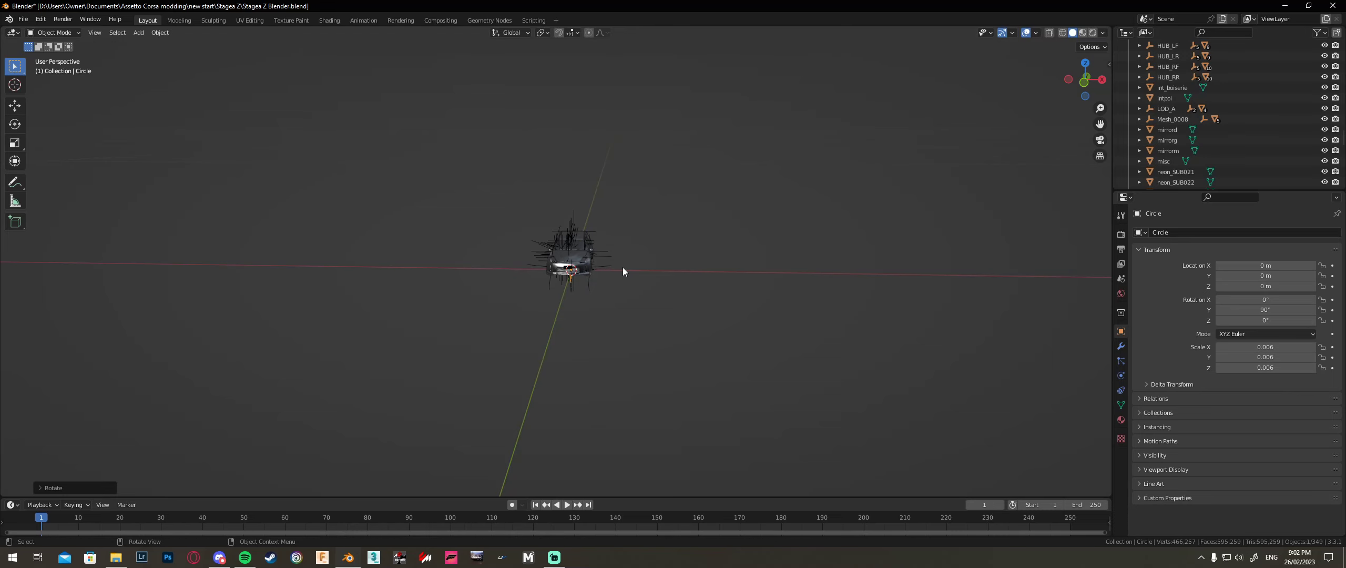
left_click(1083, 82)
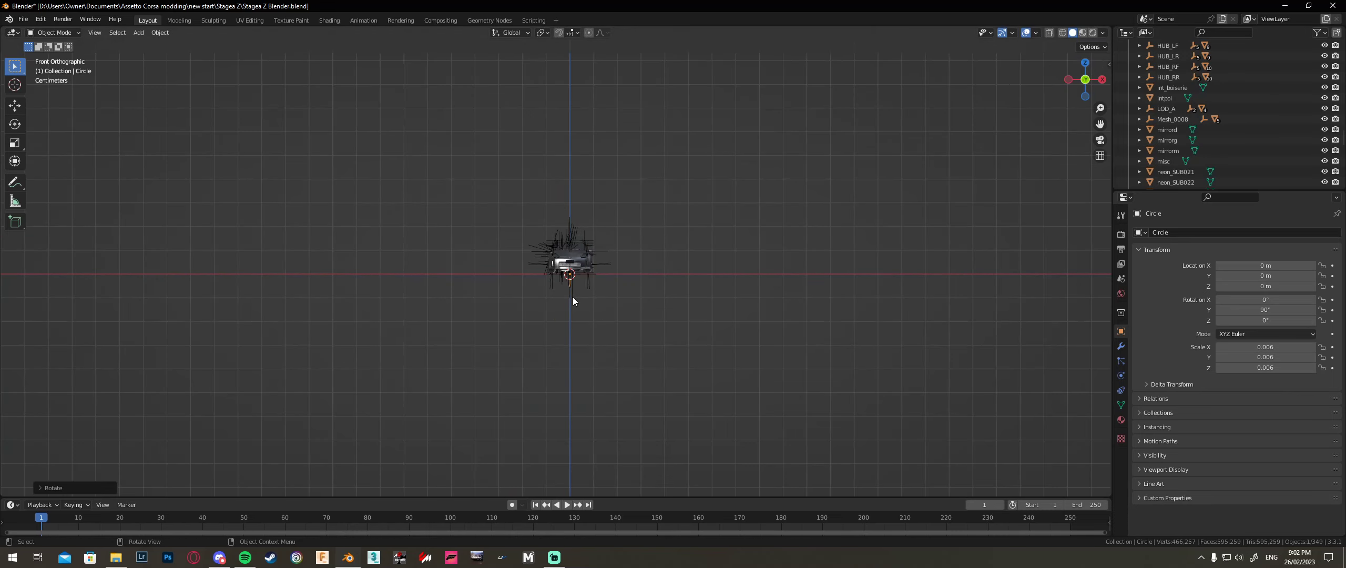
scroll(615, 284, "up", 4)
key("r")
key("y")
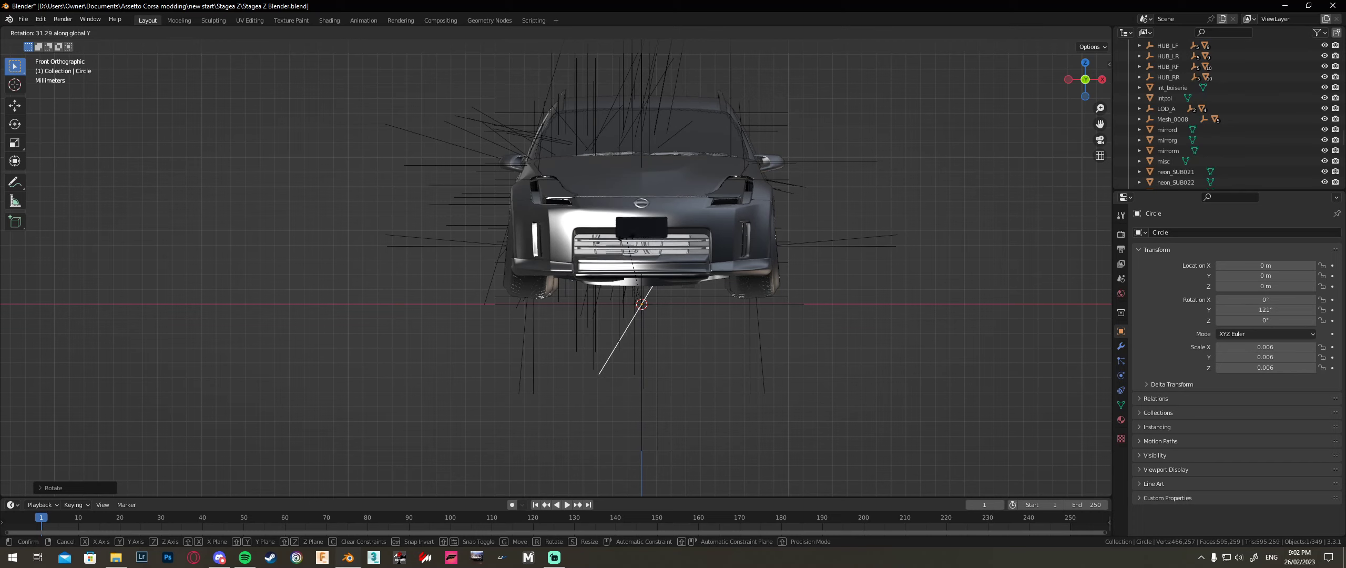
left_click(542, 200)
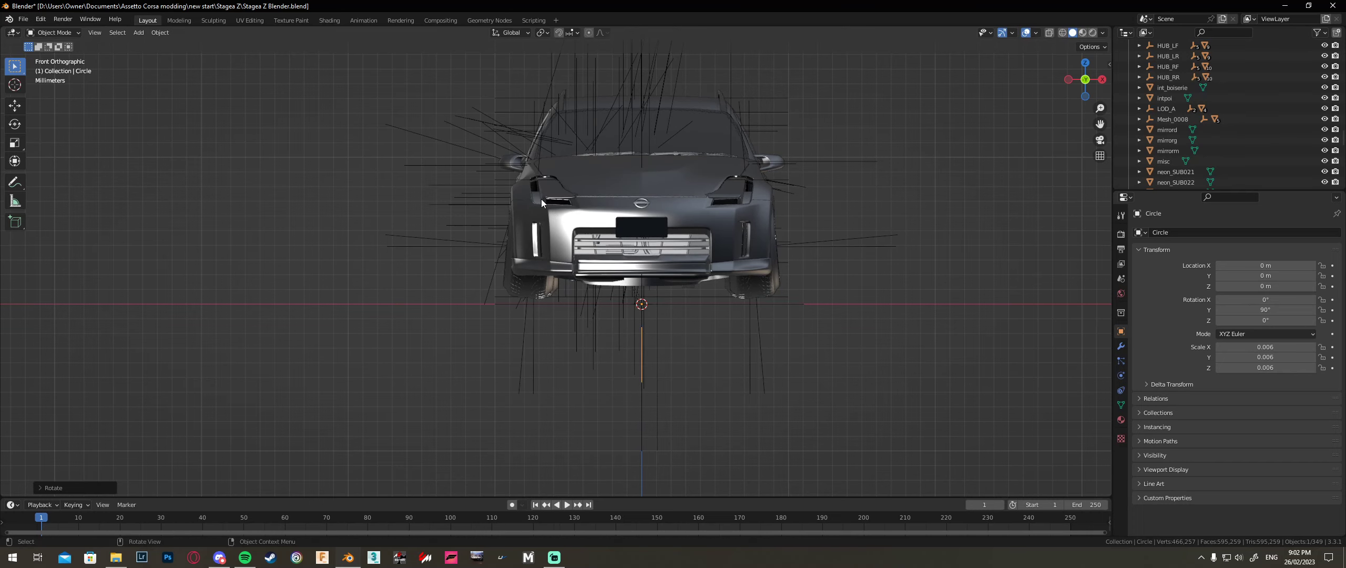
Step: Move the circle out beside the front fender, to about X 0.009 m and Z 0.0076 m
key("g")
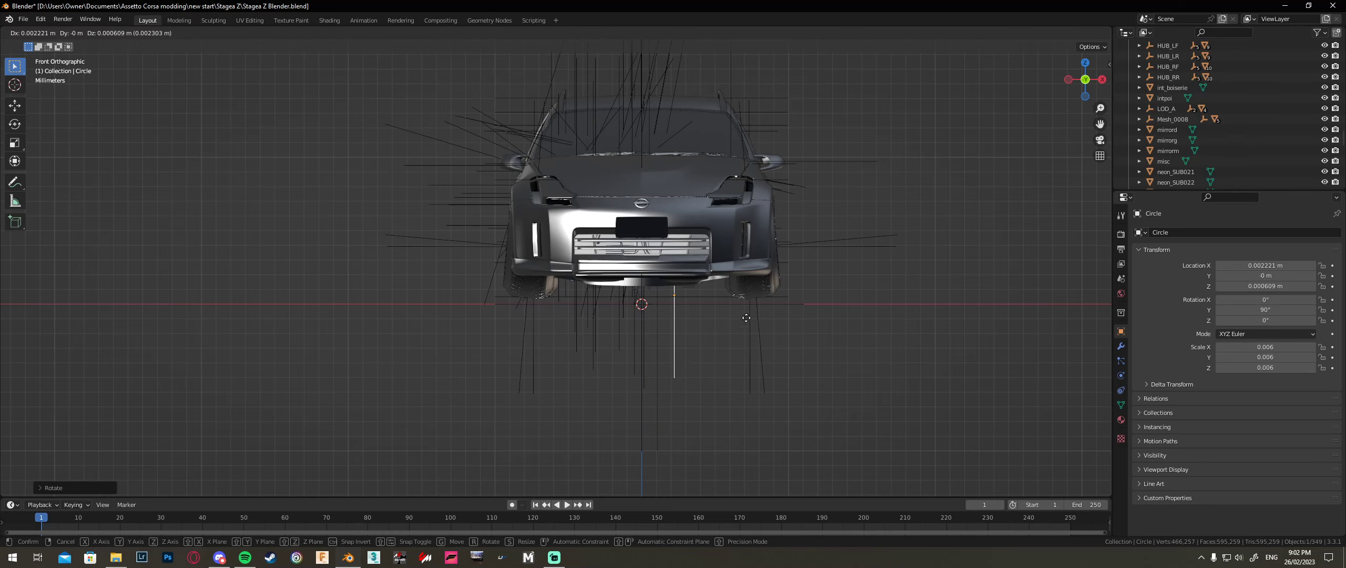
left_click(807, 237)
scroll(806, 234, "up", 6)
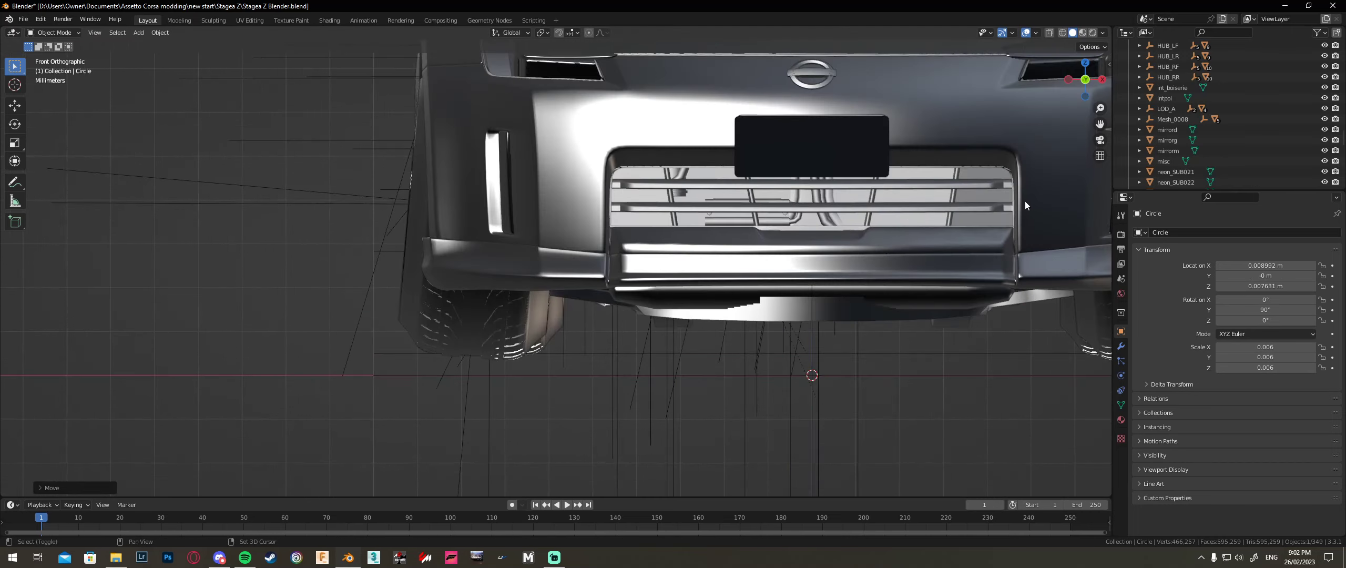
middle_click_drag(1029, 201, 438, 392, "shift")
scroll(596, 285, "up", 4)
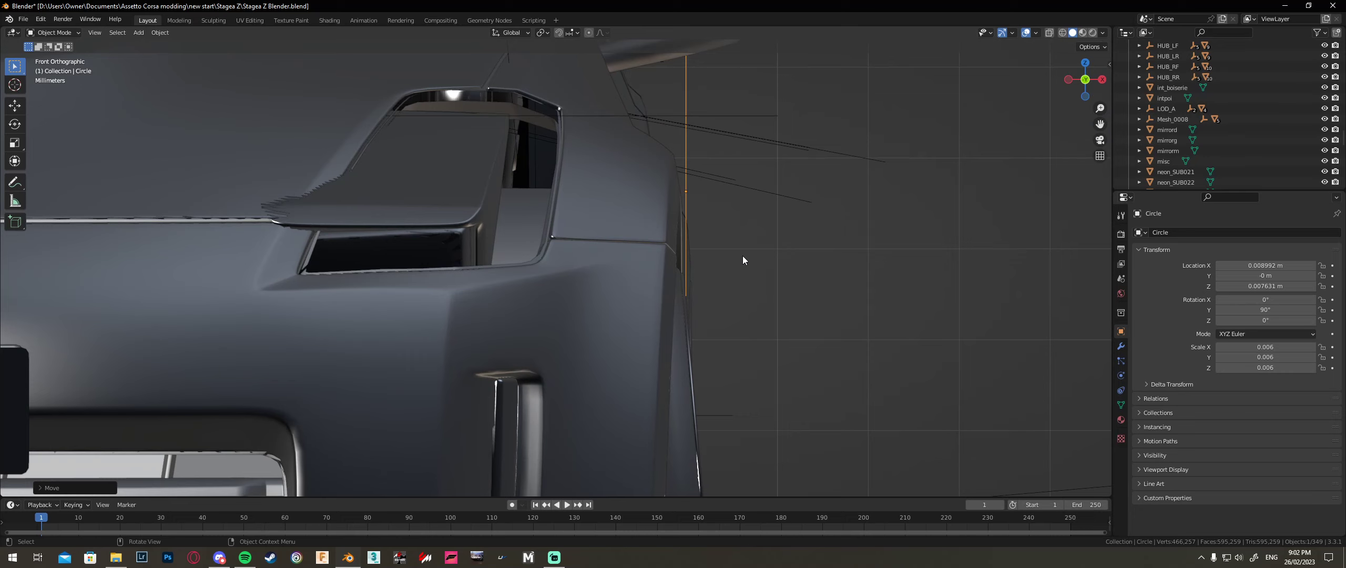
key("g")
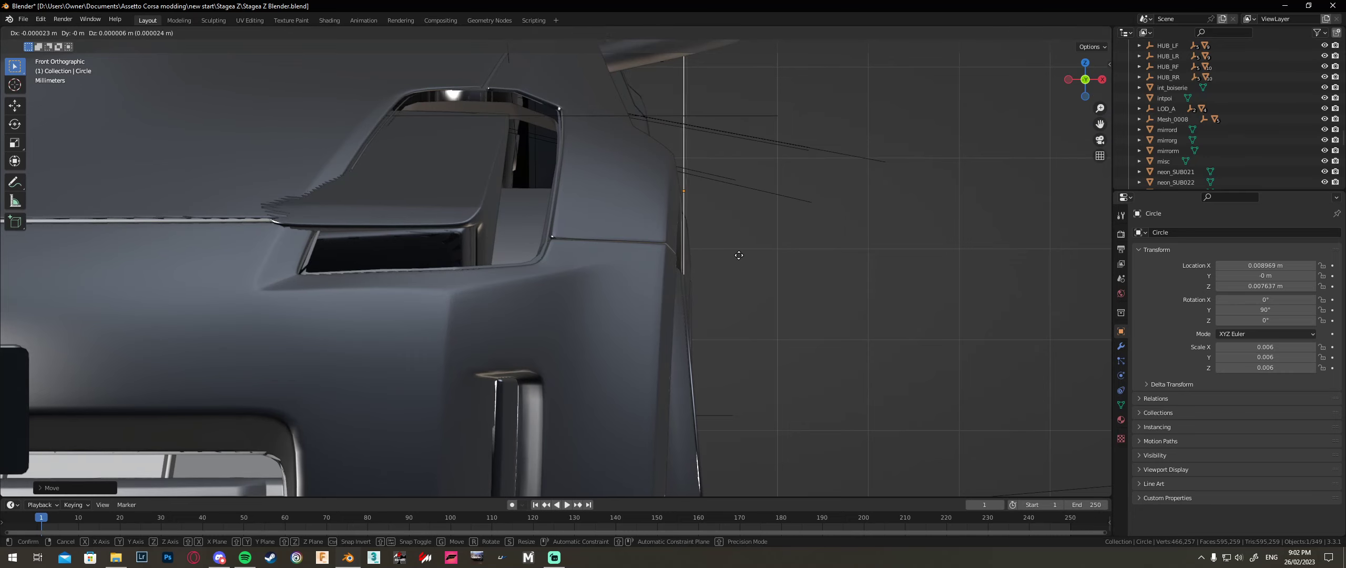
left_click(738, 255)
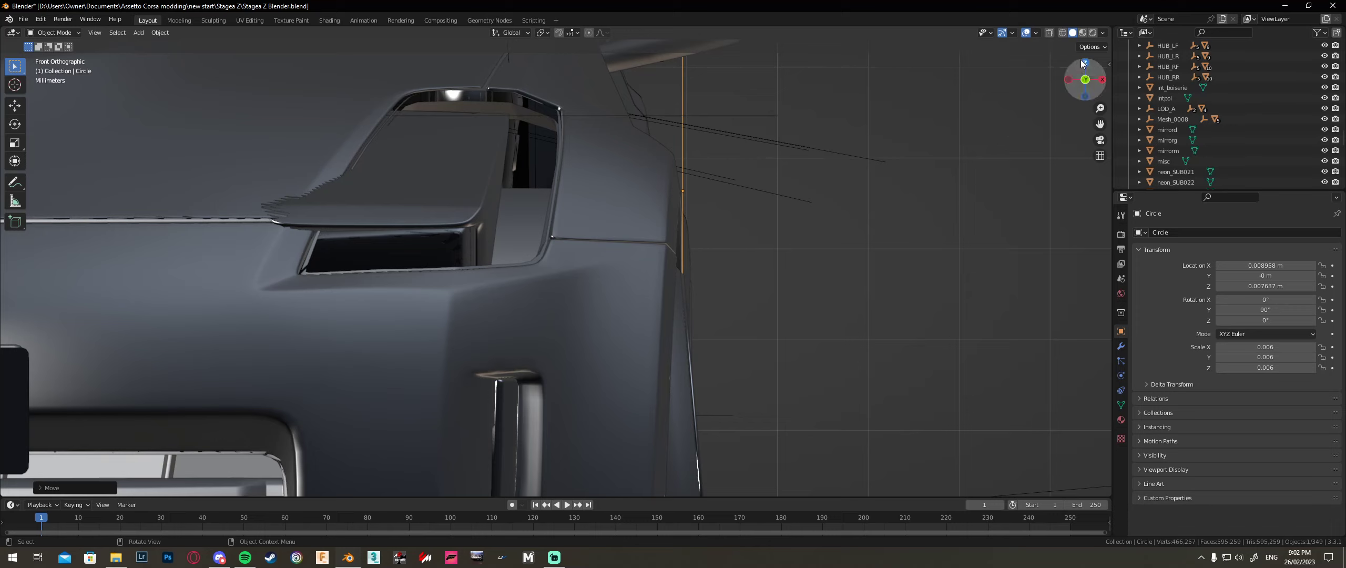
Step: Snap the circle to the centre of the front wheel, using the SEEKER_CAPS wheel cap as the active object
left_click(1101, 79)
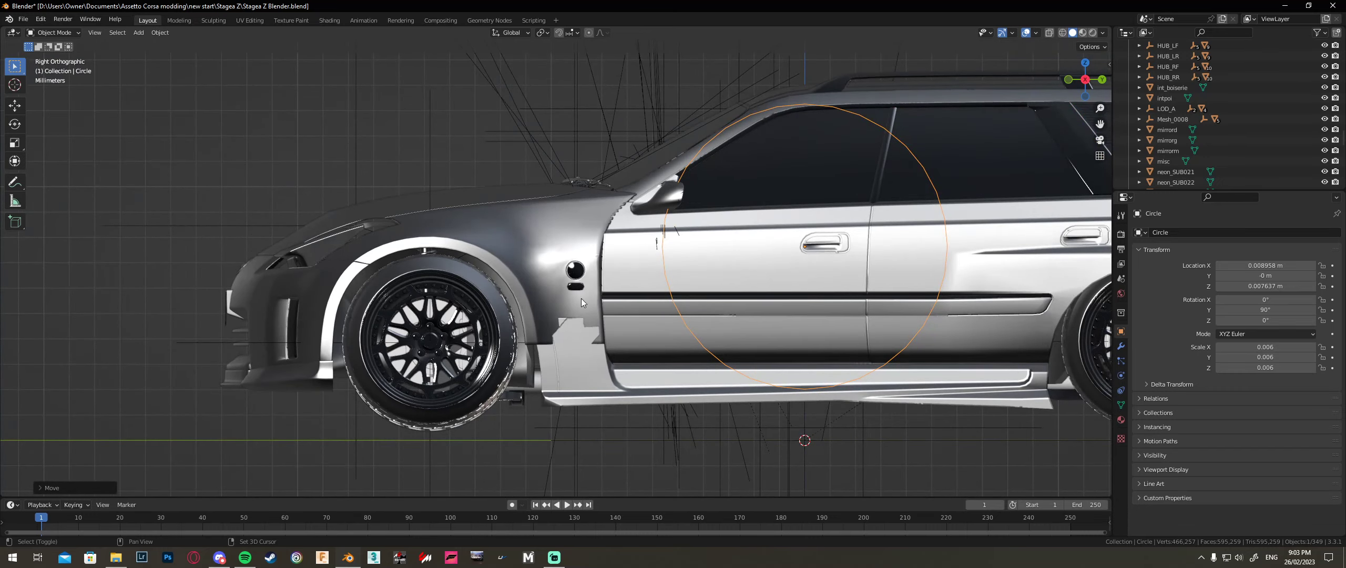
left_click(432, 349, "shift")
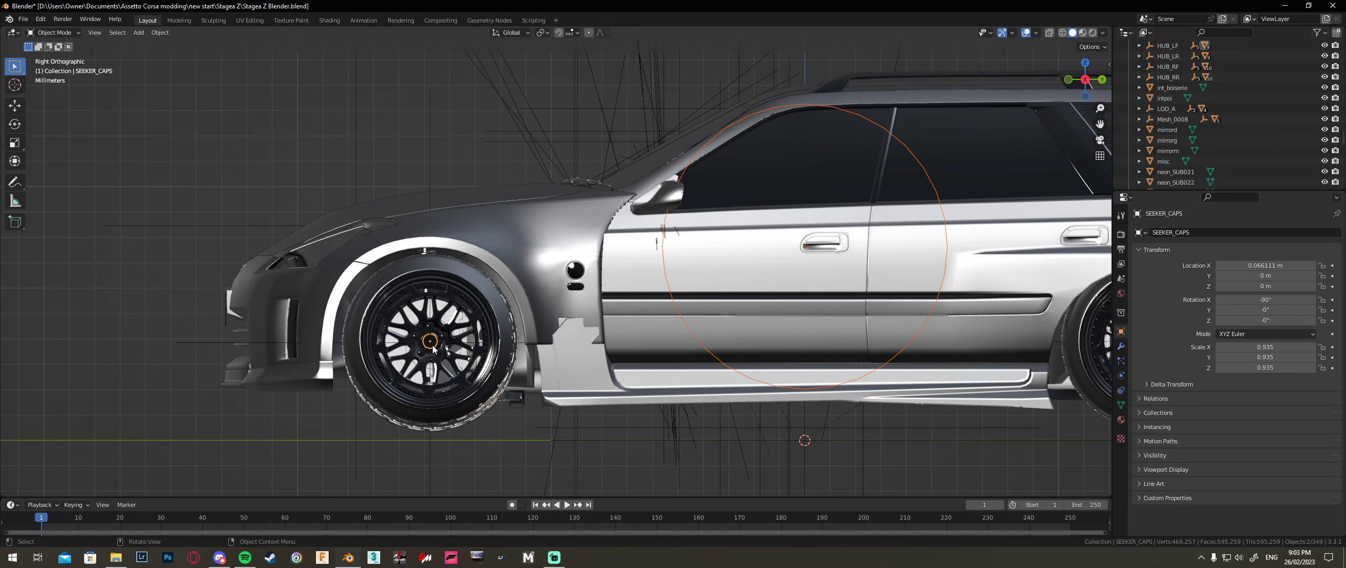
right_click(433, 348)
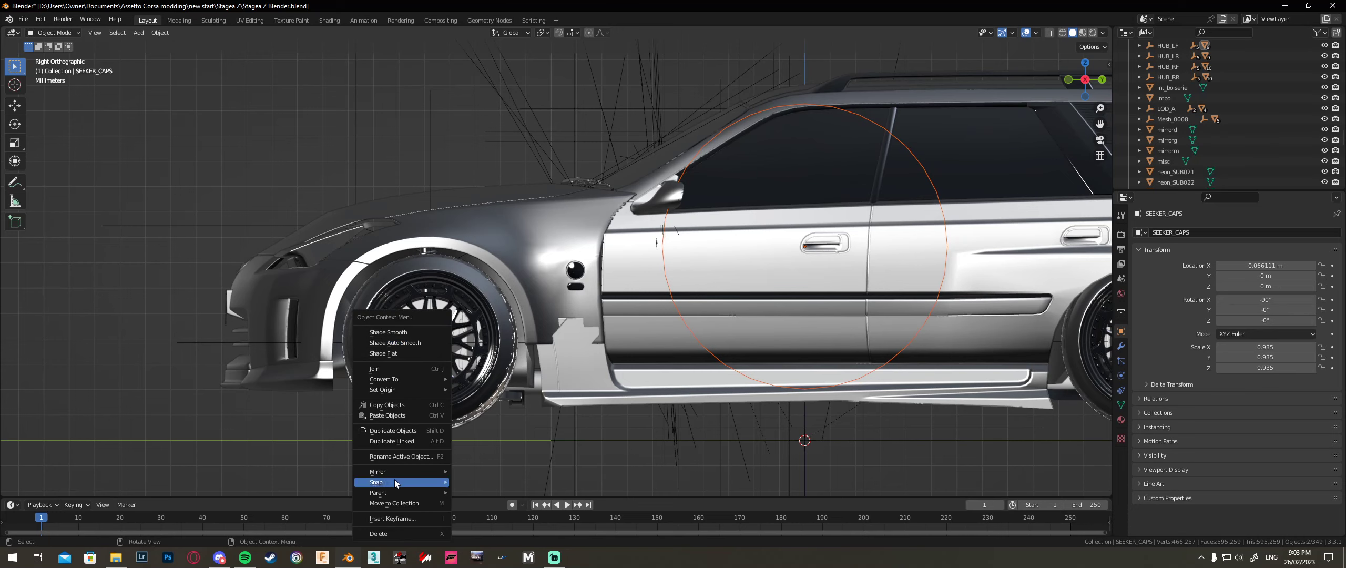
mouse_move(397, 483)
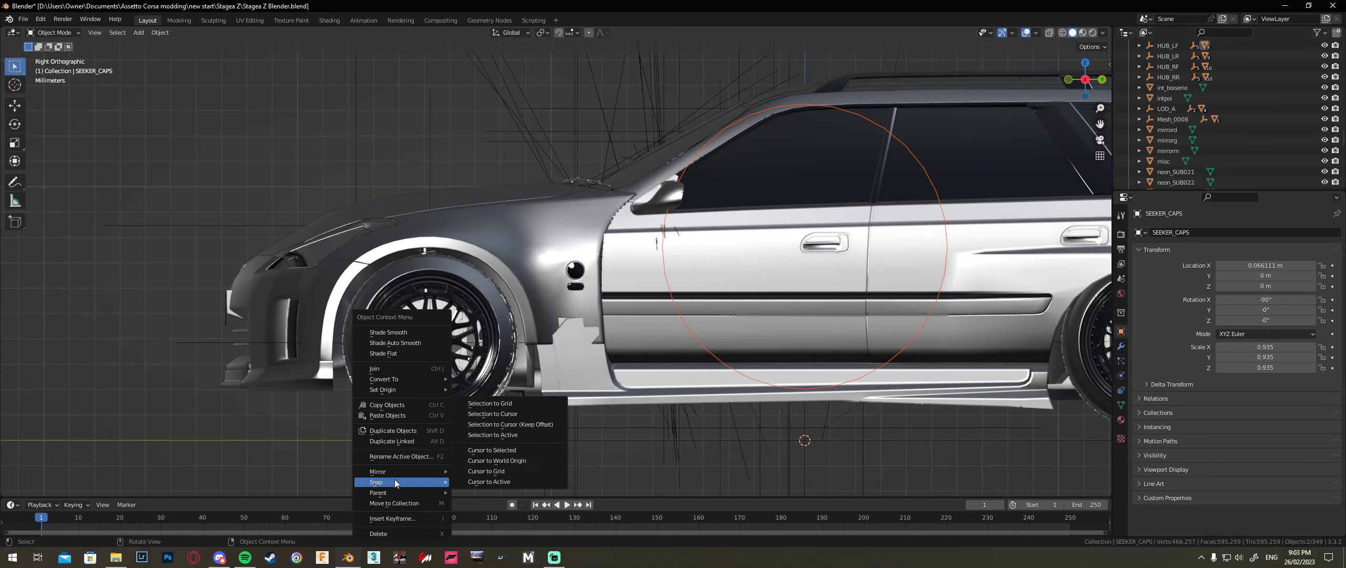
left_click(519, 435)
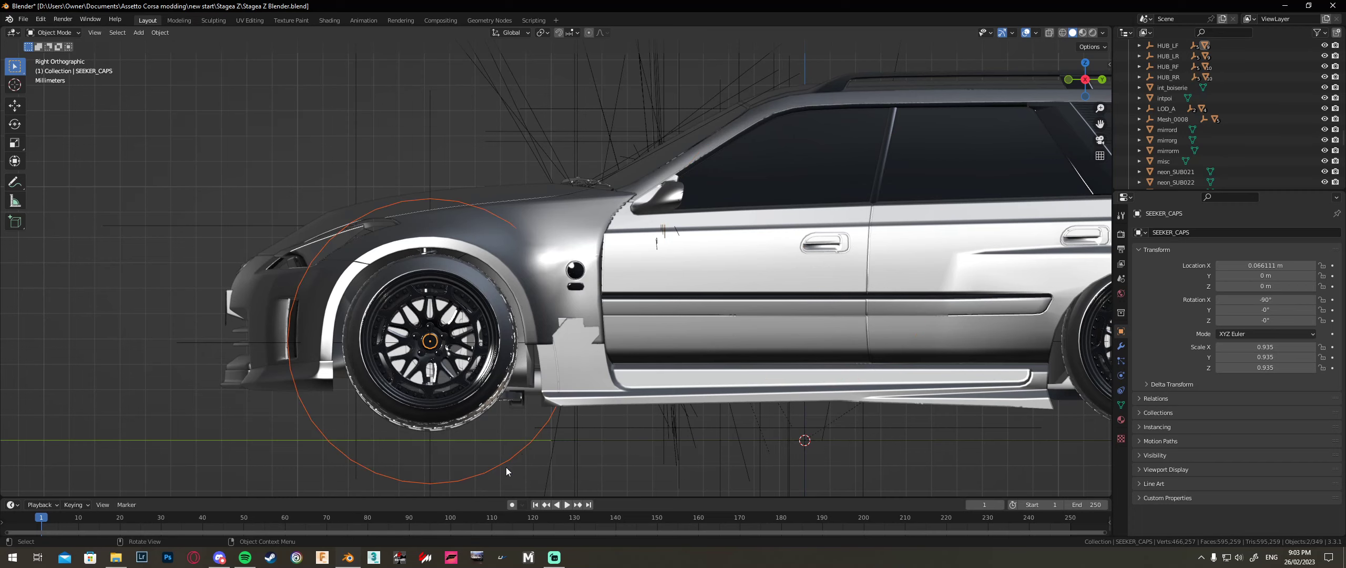
Step: Deselect the wheel cap and scale the circle down to slightly larger than the front tyre
left_click(427, 347)
key("s")
left_click(670, 287)
Step: Move the circle outward along X to the outer edge of the front fender
middle_click_drag(669, 286, 778, 288)
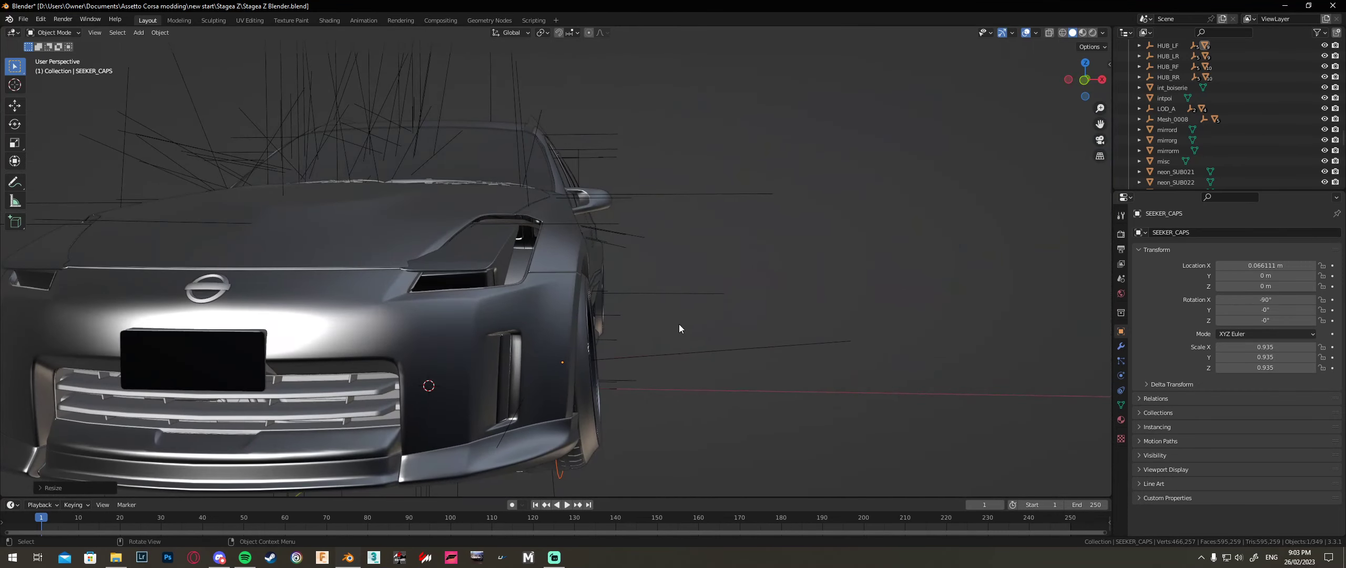
left_click(1084, 80)
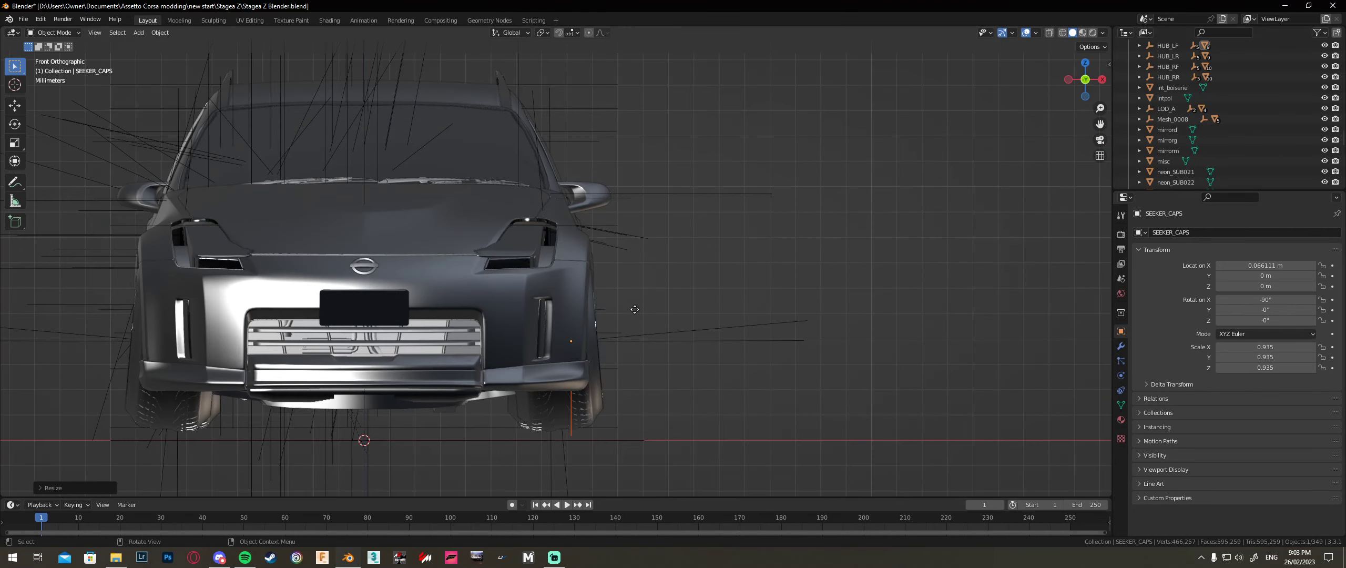
key("g")
key("x")
left_click(657, 306)
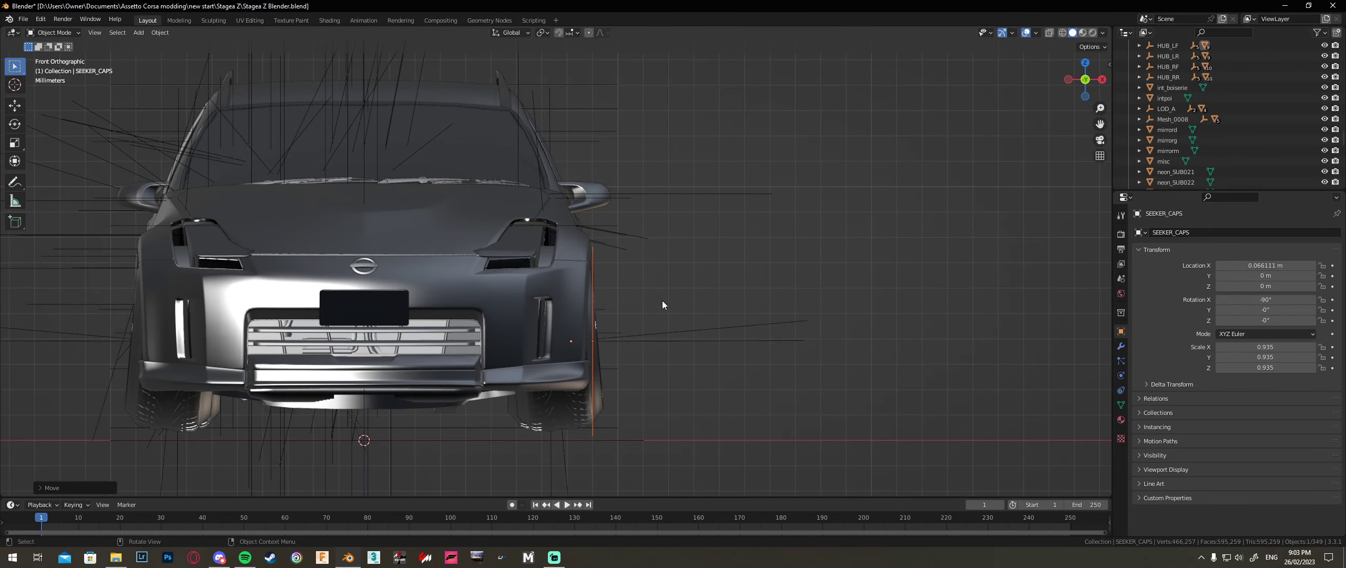
Step: Stretch the circle slightly along Y so its width fits the front wheel arch
left_click(1102, 79)
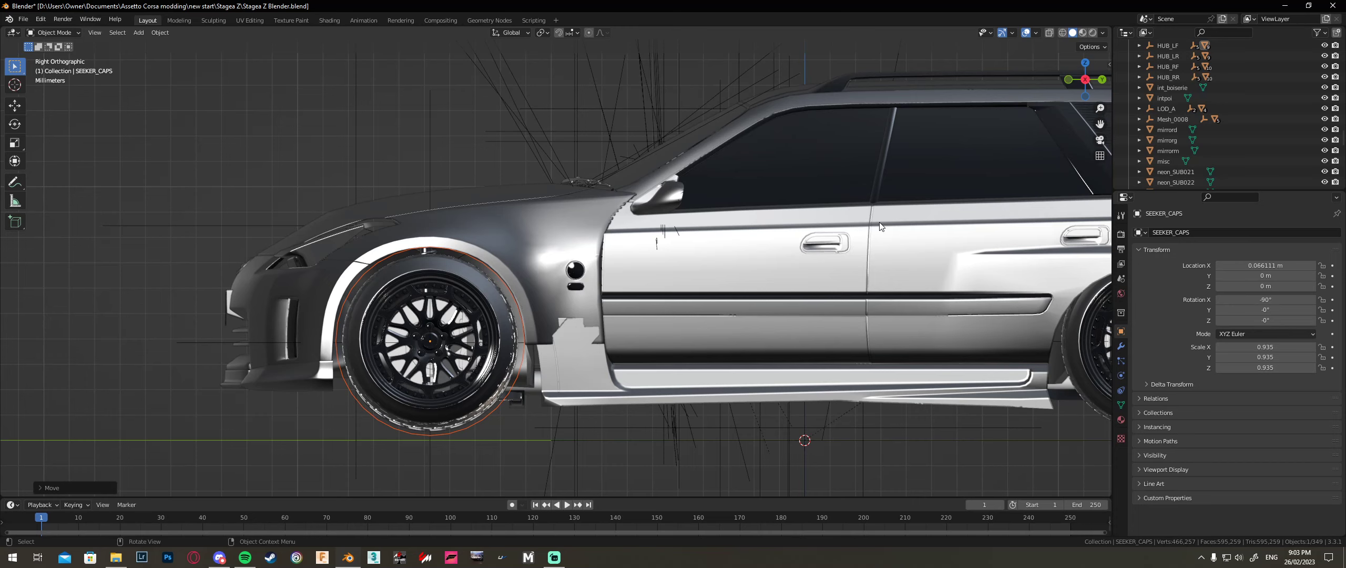
scroll(500, 296, "up", 2)
middle_click_drag(499, 296, 770, 210, "shift")
scroll(770, 220, "up", 1)
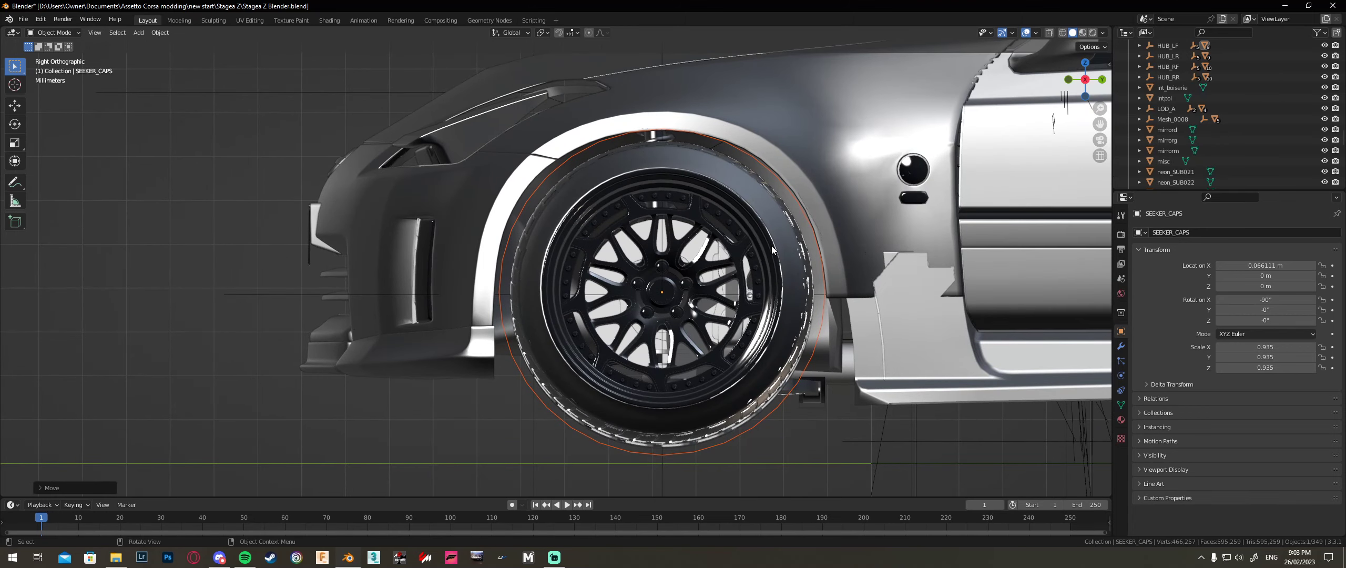
key("s")
key("y")
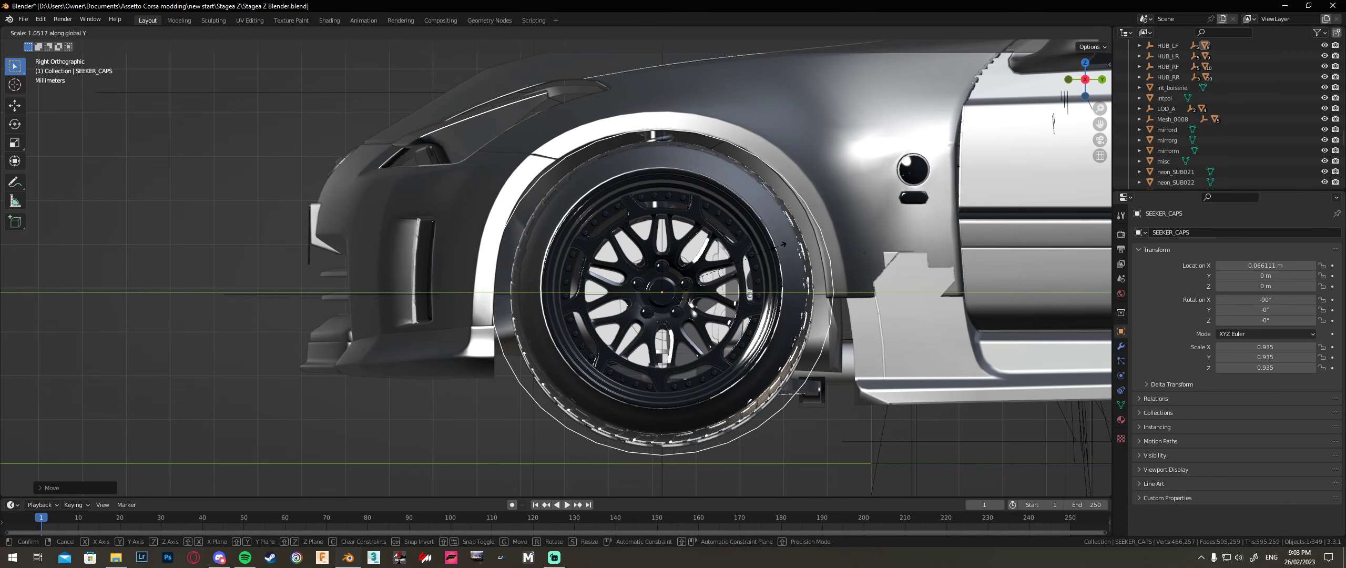
left_click(780, 246)
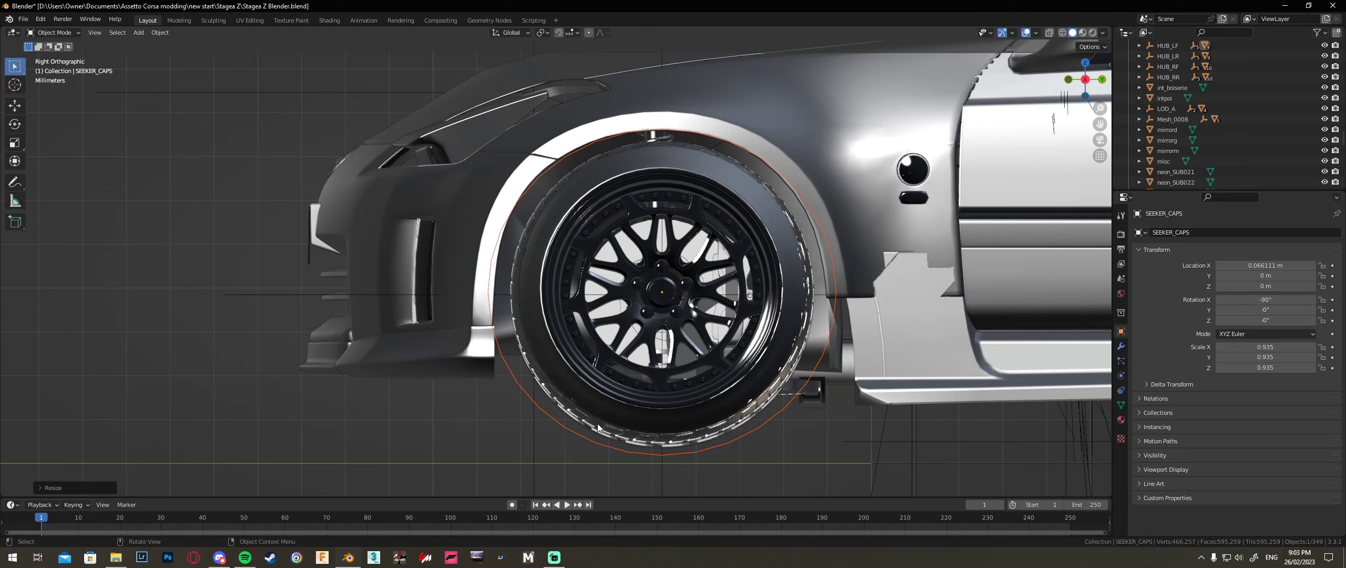
key("Tab")
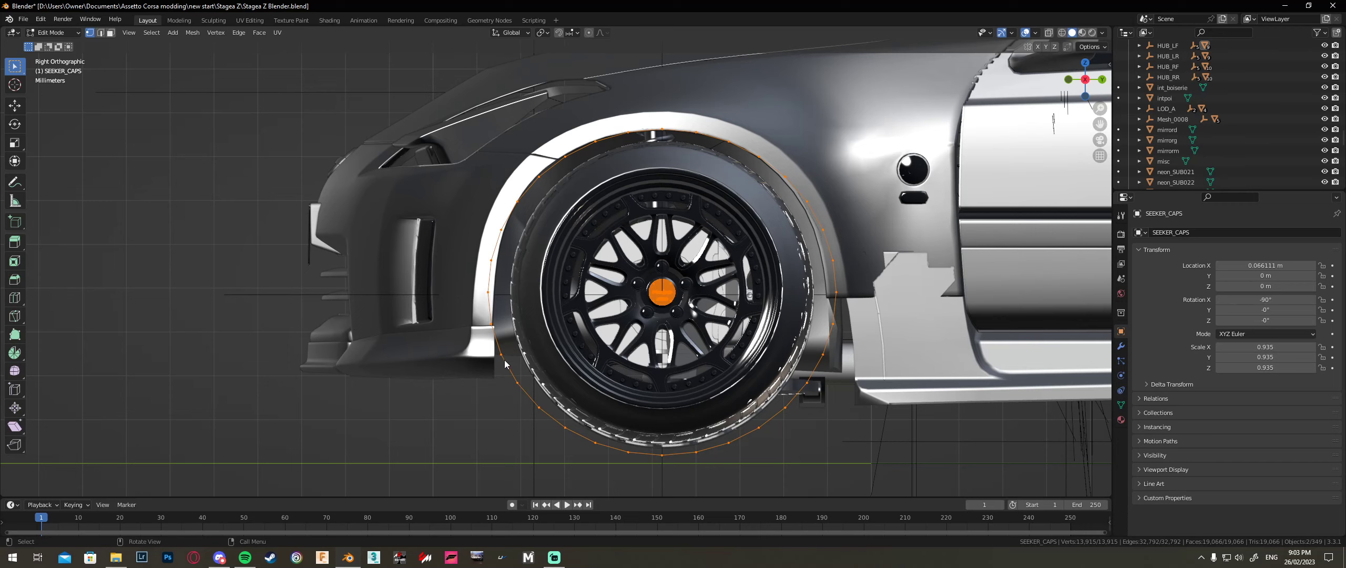
key("Tab")
left_click(506, 366)
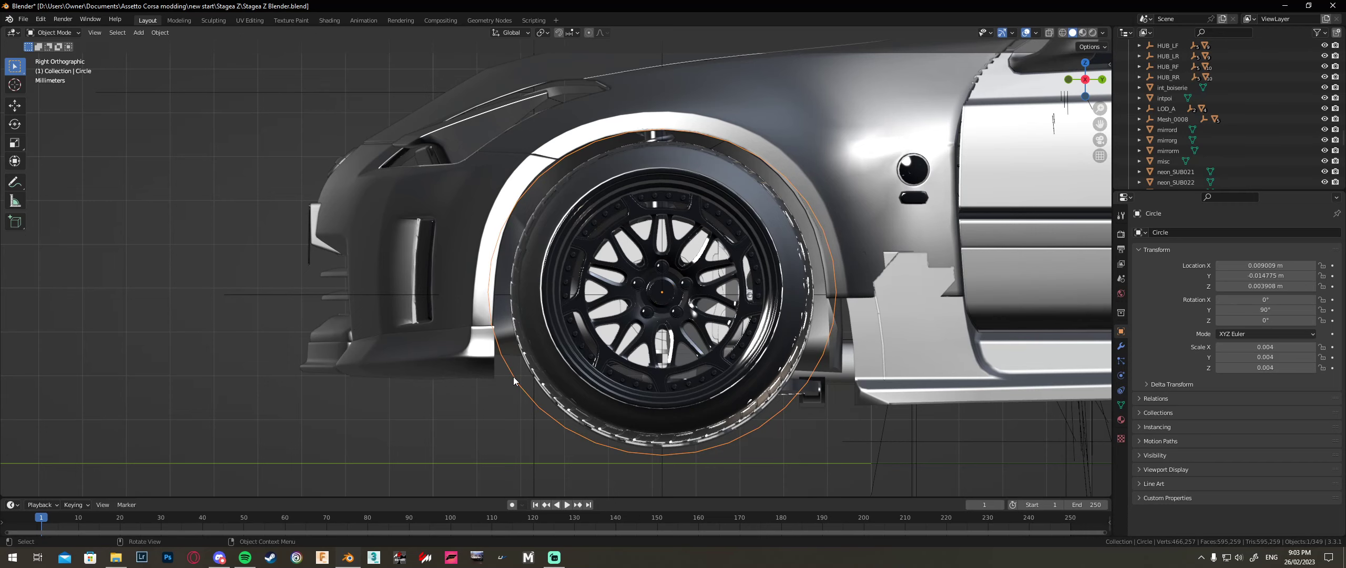
left_click(666, 289)
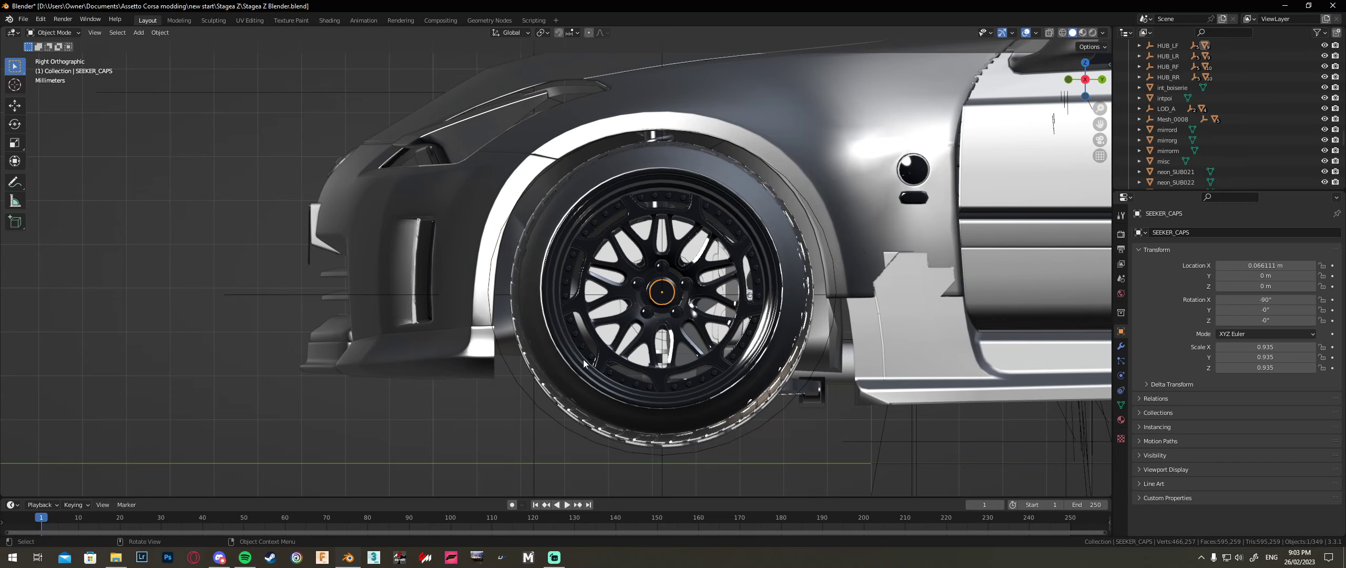
left_click(519, 388)
key("Tab")
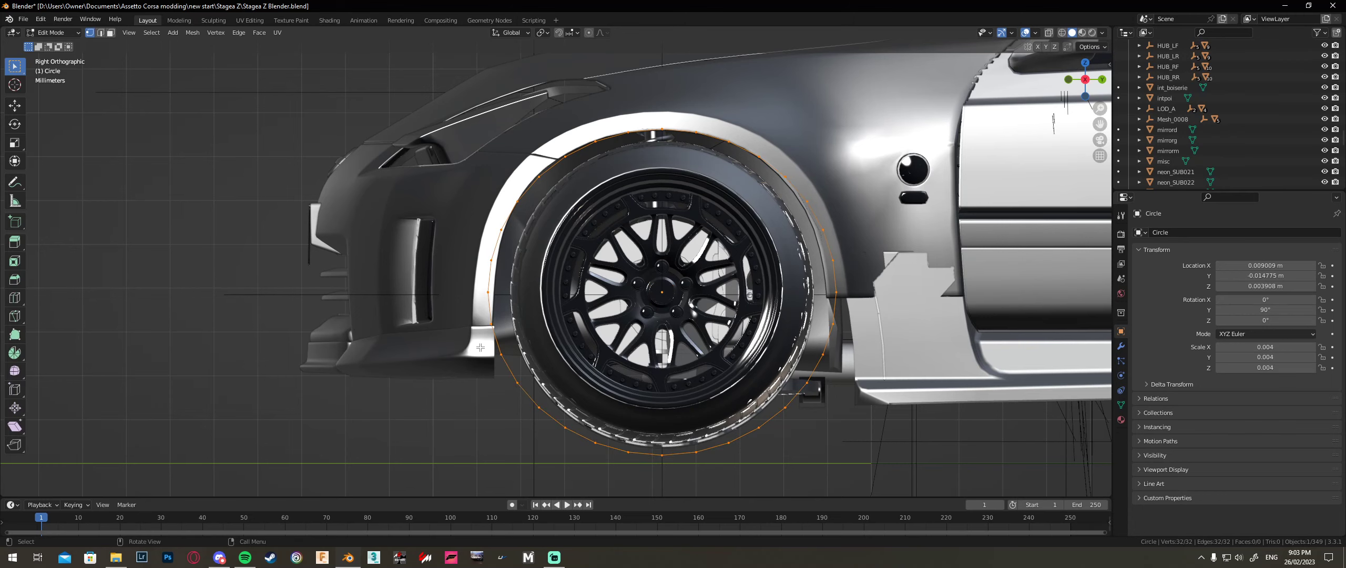
key("Tab")
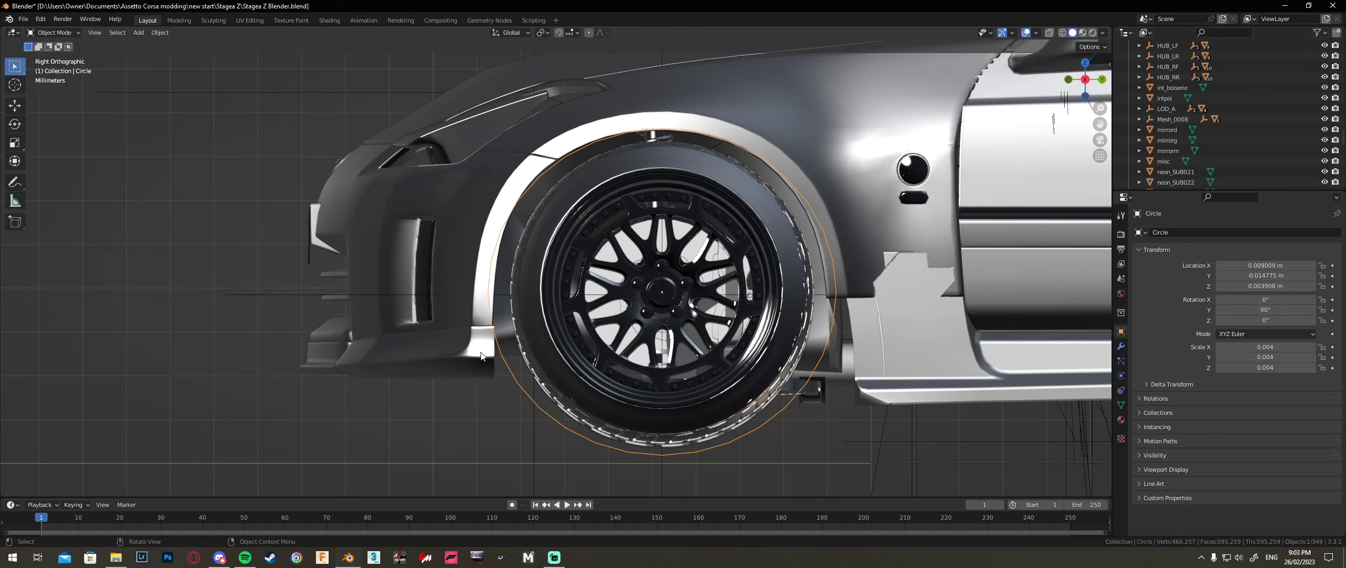
Step: Remove the front bumper lip, and delete the lower vertices of the circle to leave an open arc over the wheel
left_click(481, 355)
key("Delete")
left_click(502, 353)
key("Tab")
key("b")
left_click_drag(501, 373, 848, 489)
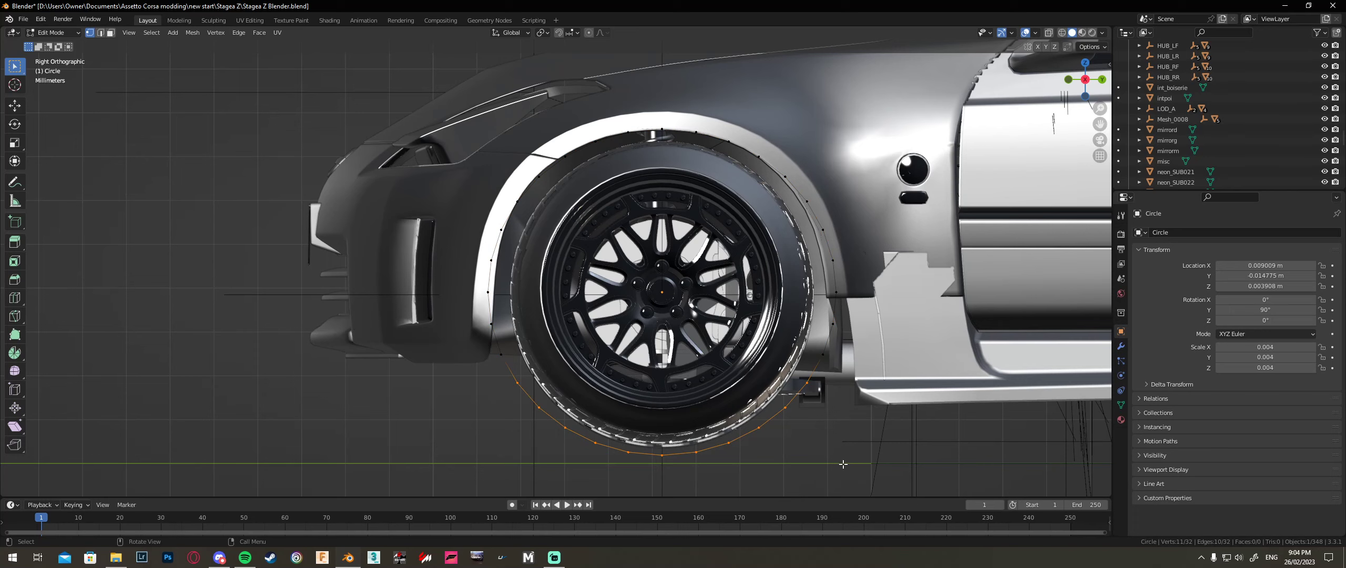
key("x")
left_click(821, 412)
key("Tab")
Step: Delete the front bumper lip object 169_T and reselect the arch circle
left_click(488, 374)
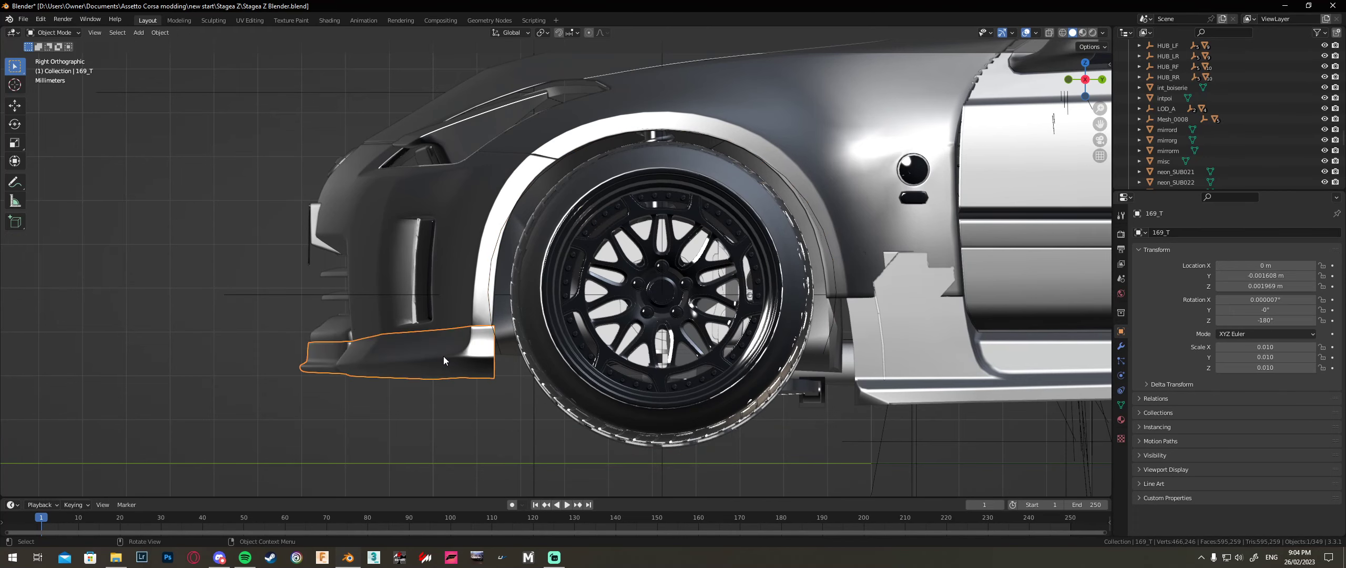
key("Delete")
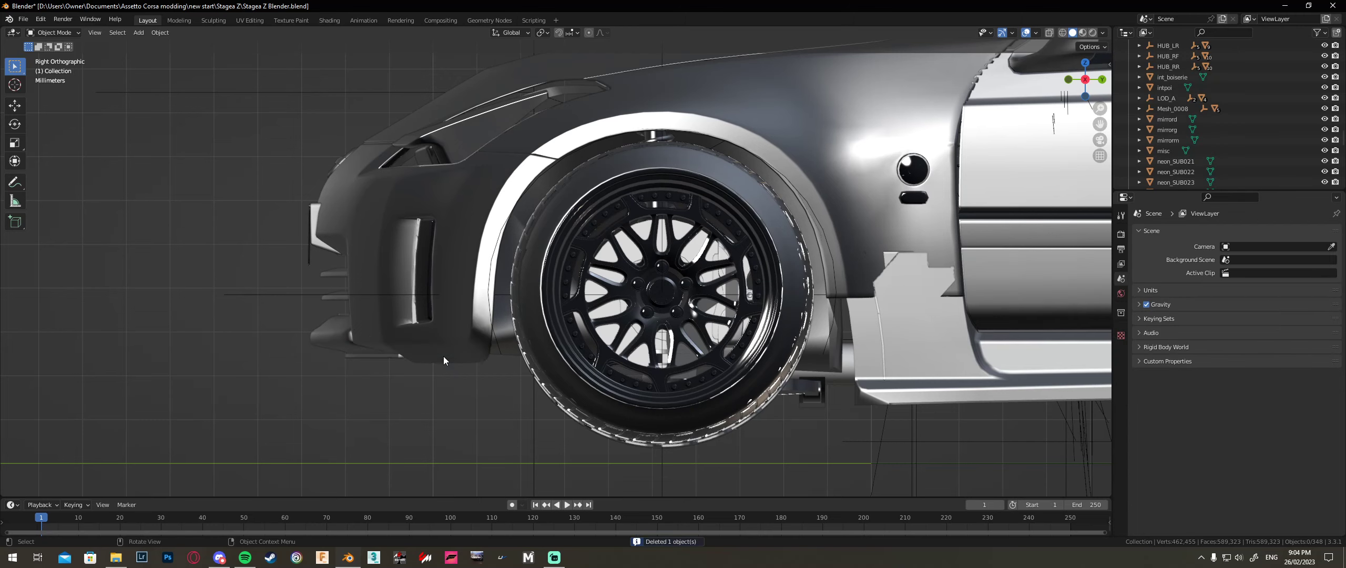
left_click(490, 325)
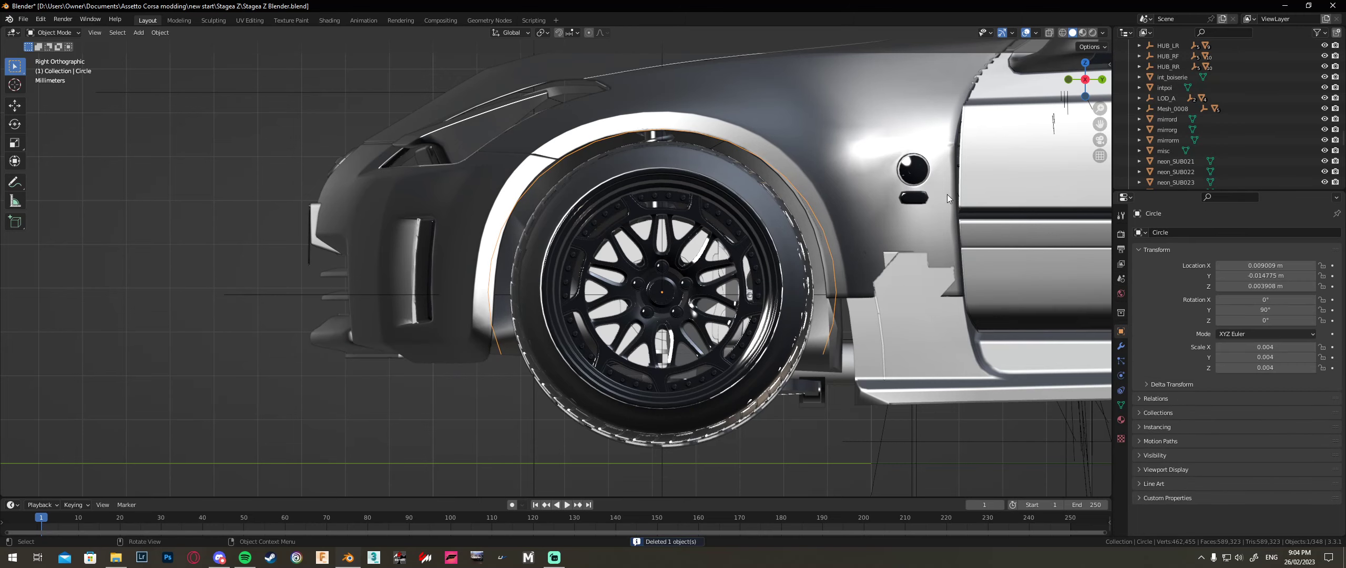
Step: Annotate the panel gap between the headlight and the wheel arch with a freehand line
scroll(946, 197, "down", 1)
middle_click_drag(946, 201, 490, 271, "shift")
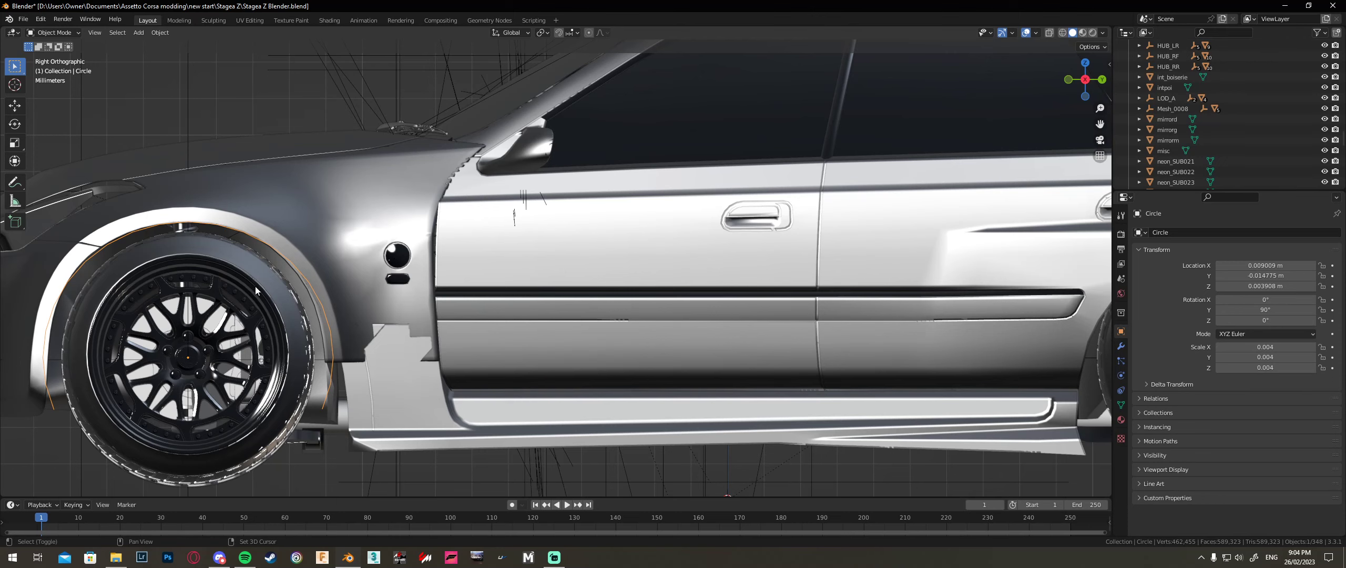
middle_click_drag(532, 276, 911, 179, "shift")
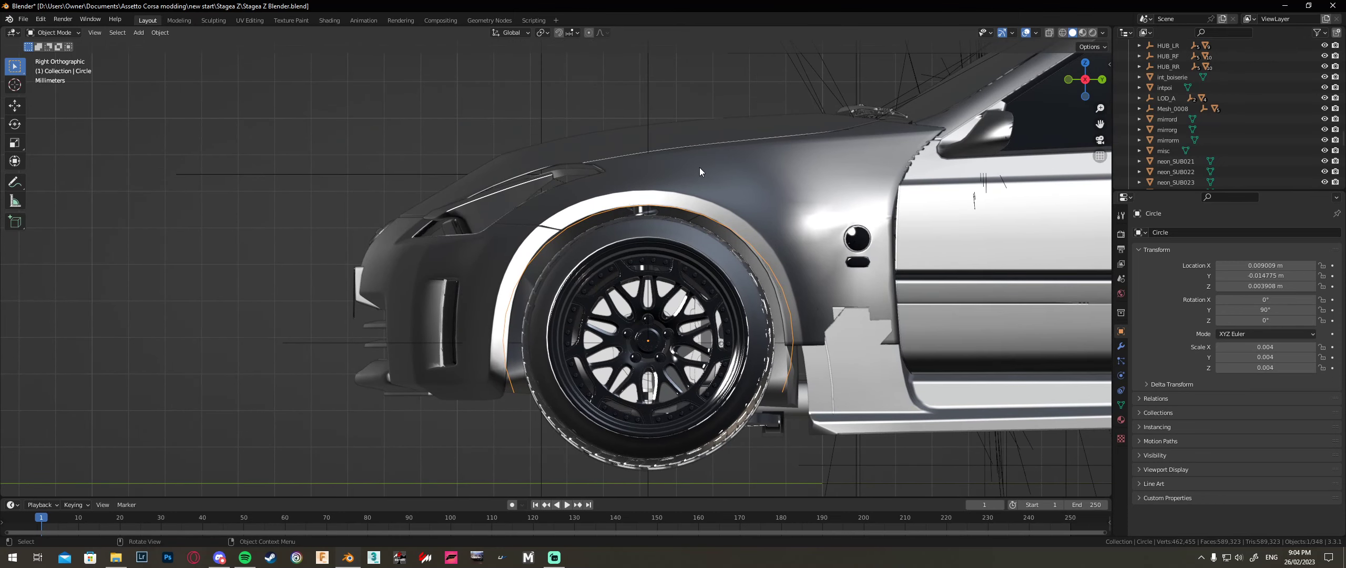
scroll(694, 167, "up", 1)
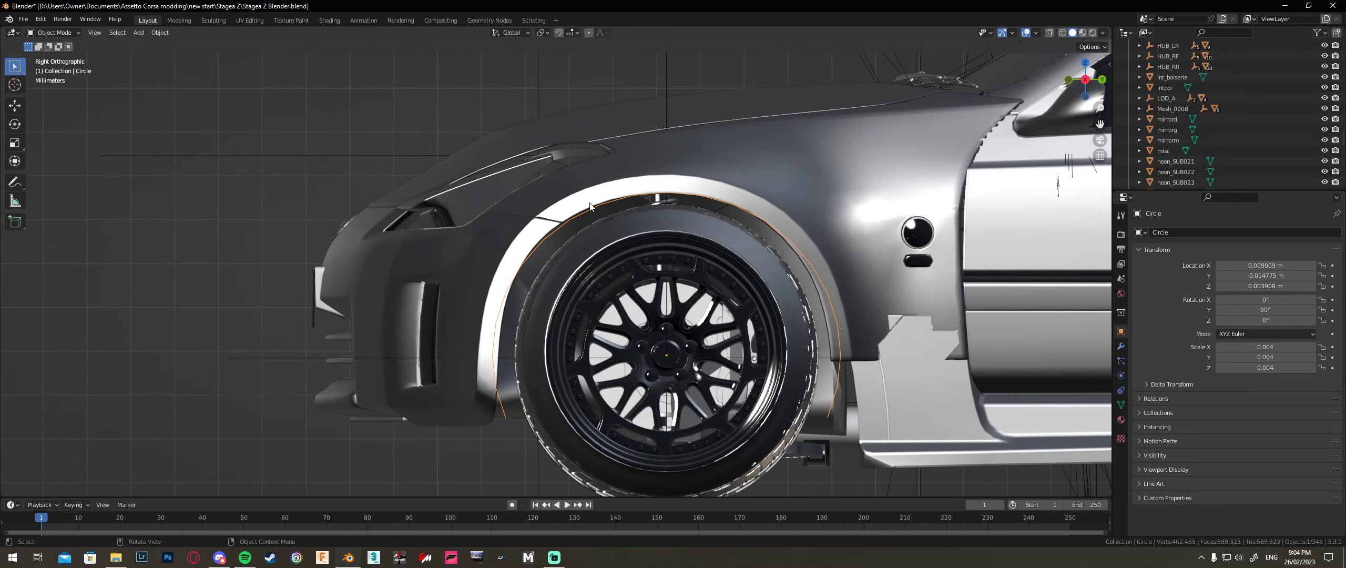
left_click(502, 213)
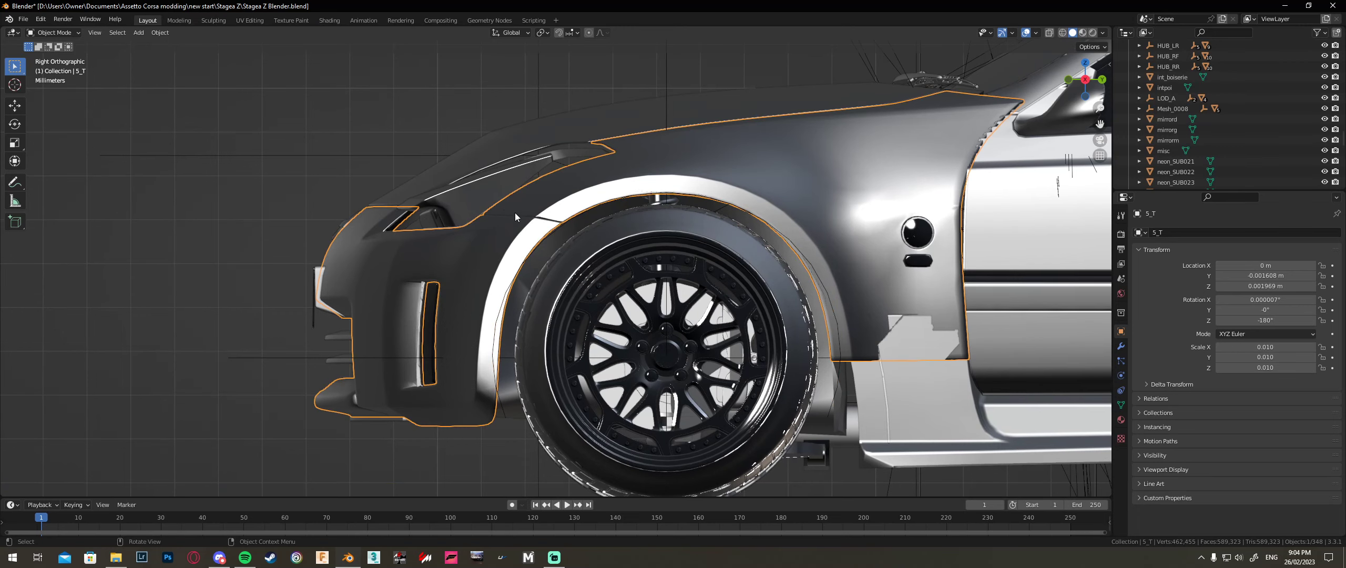
scroll(489, 213, "up", 3)
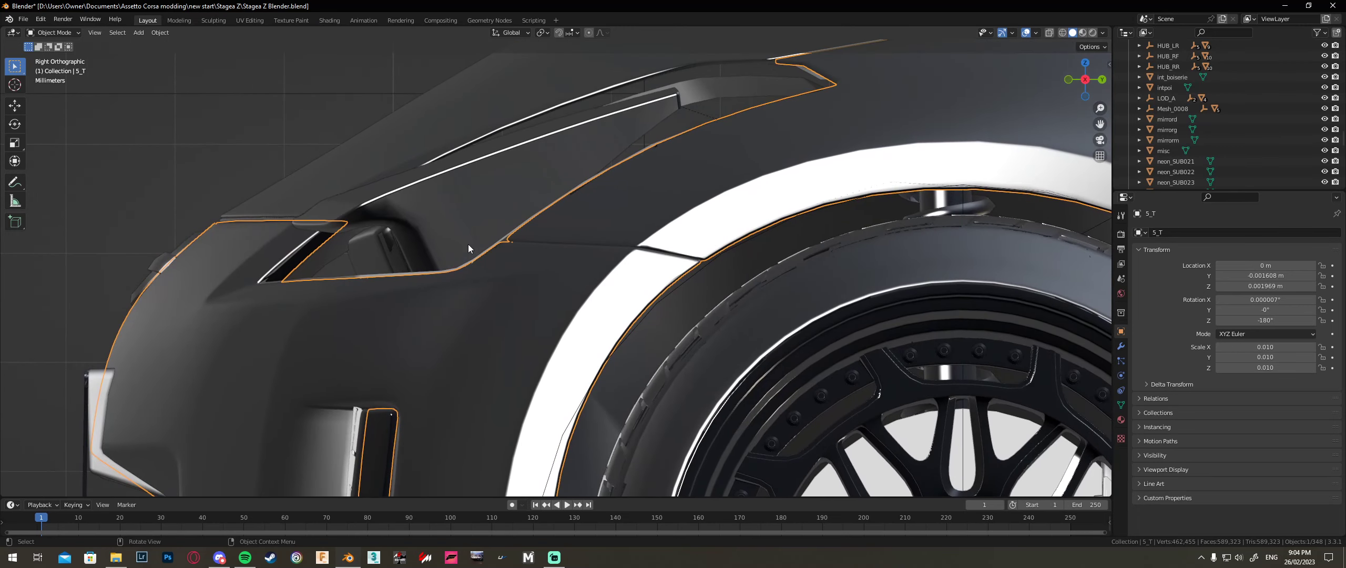
left_click(15, 182)
mouse_move(504, 241)
left_mouse_down()
mouse_move(652, 243)
mouse_move(702, 259)
left_mouse_up()
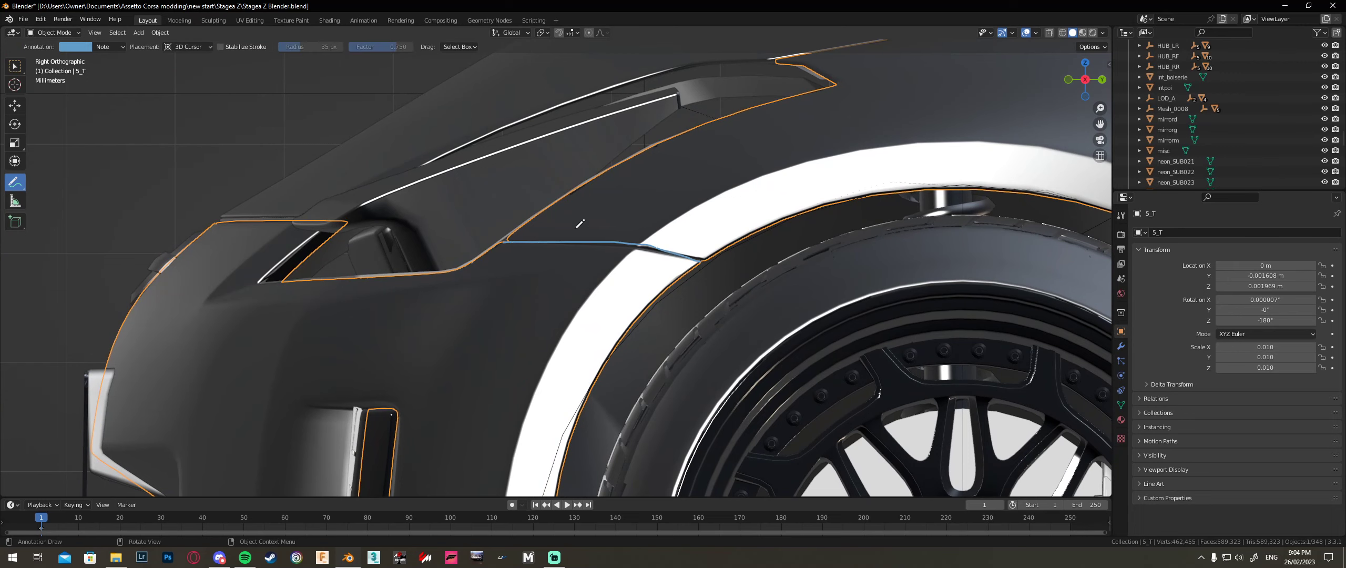
Step: Annotate the fender outline along the bonnet edge, the front door gap and the side of the car
scroll(574, 225, "down", 4)
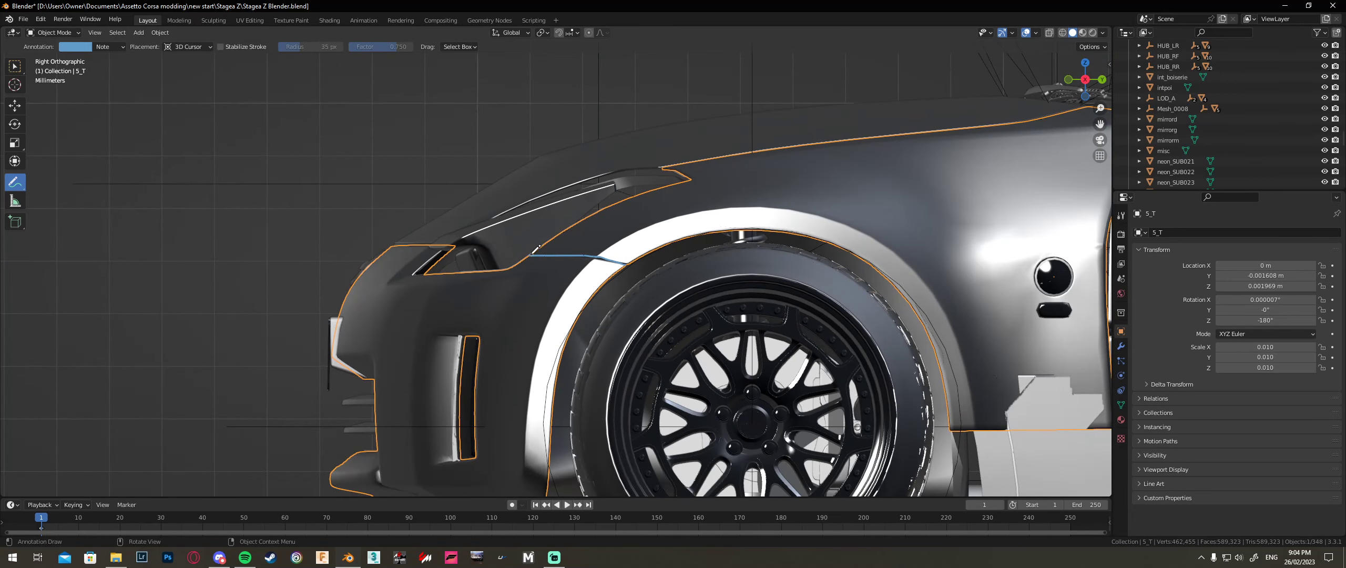
mouse_move(537, 248)
left_mouse_down()
mouse_move(468, 229)
mouse_move(620, 172)
mouse_move(1100, 105)
left_mouse_up()
middle_click_drag(1100, 105, 871, 114, "shift")
mouse_move(870, 114)
left_mouse_down()
mouse_move(952, 126)
mouse_move(891, 185)
mouse_move(876, 234)
mouse_move(895, 484)
left_mouse_up()
mouse_move(889, 433)
left_mouse_down()
mouse_move(718, 438)
mouse_move(694, 342)
mouse_move(560, 240)
mouse_move(388, 269)
left_mouse_up()
scroll(679, 215, "down", 5)
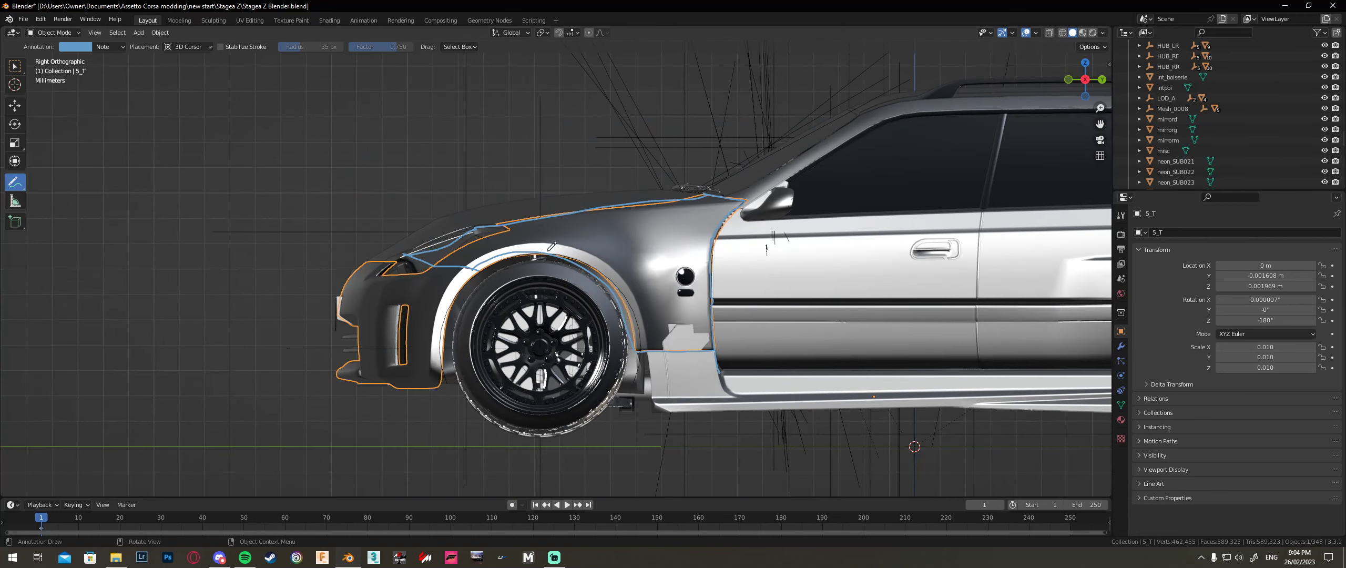
Step: Erase all the annotation strokes around the front fender with the Annotate Eraser and return to selecting
key("Delete")
key("ctrl+z")
left_click(23, 181)
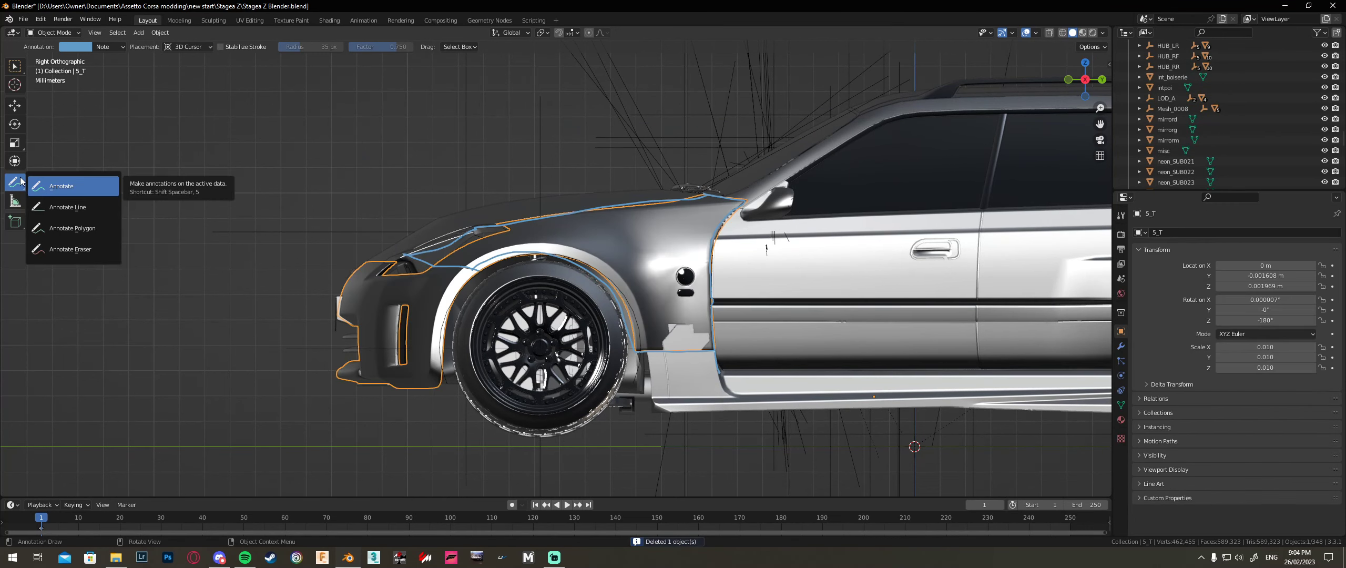
left_click(14, 185)
left_click(13, 186)
left_click(79, 248)
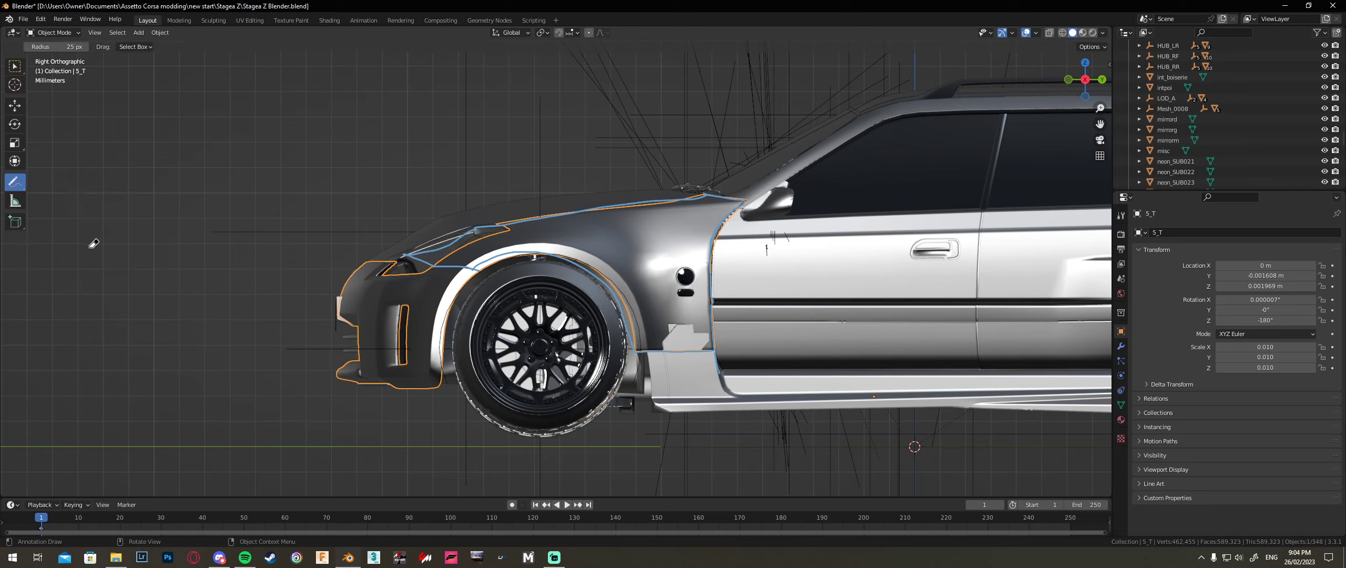
mouse_move(501, 257)
left_mouse_down()
mouse_move(507, 229)
mouse_move(799, 182)
mouse_move(701, 235)
mouse_move(832, 261)
mouse_move(612, 234)
mouse_move(707, 266)
mouse_move(724, 347)
mouse_move(712, 354)
mouse_move(634, 338)
mouse_move(635, 298)
mouse_move(735, 220)
left_mouse_up()
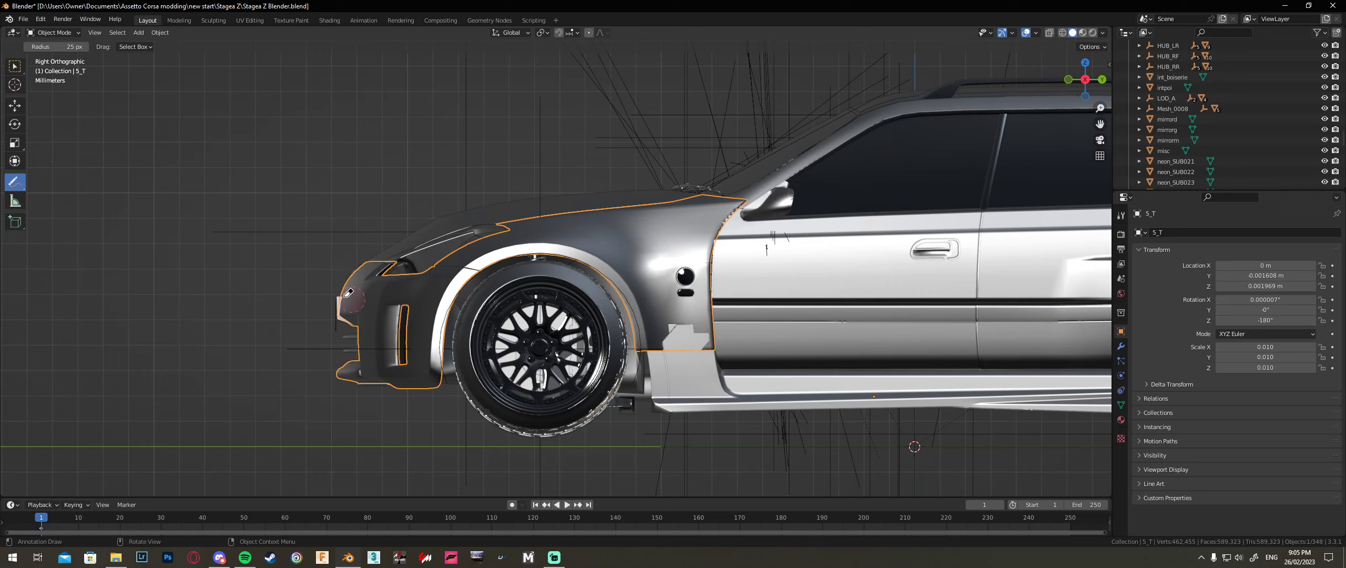
key("w")
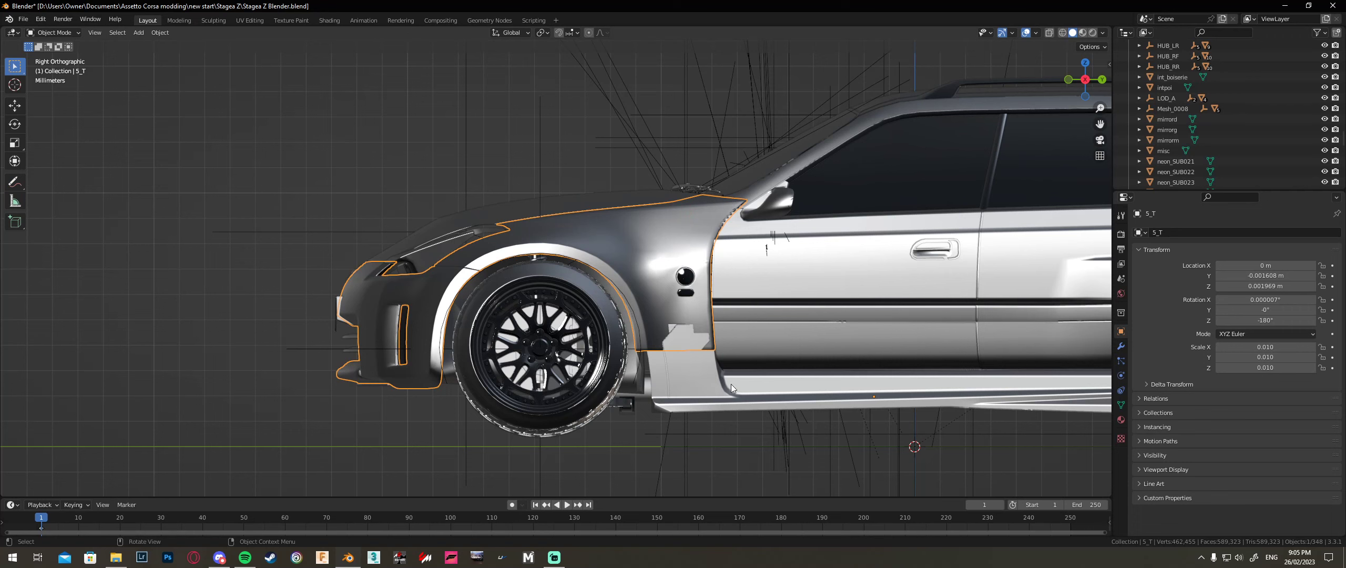
Step: Delete the circle's rear end vertices that extend below the fender's lower edge behind the front wheel
left_click(637, 376)
scroll(639, 378, "up", 4)
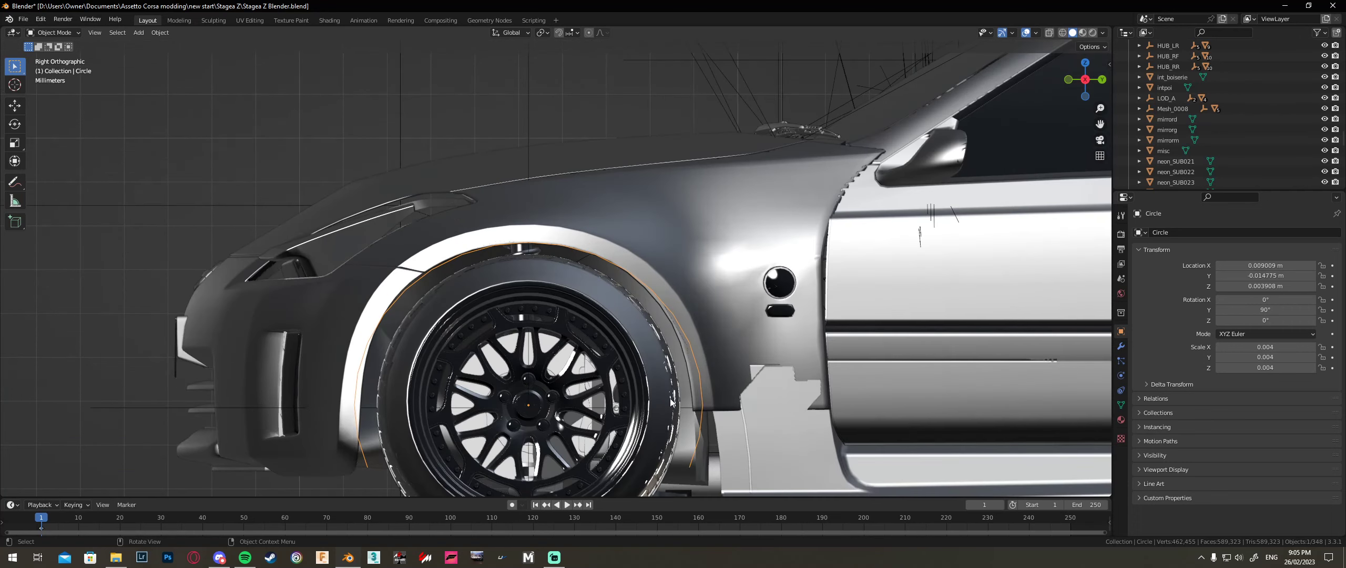
middle_click_drag(793, 386, 751, 286, "shift")
key("Tab")
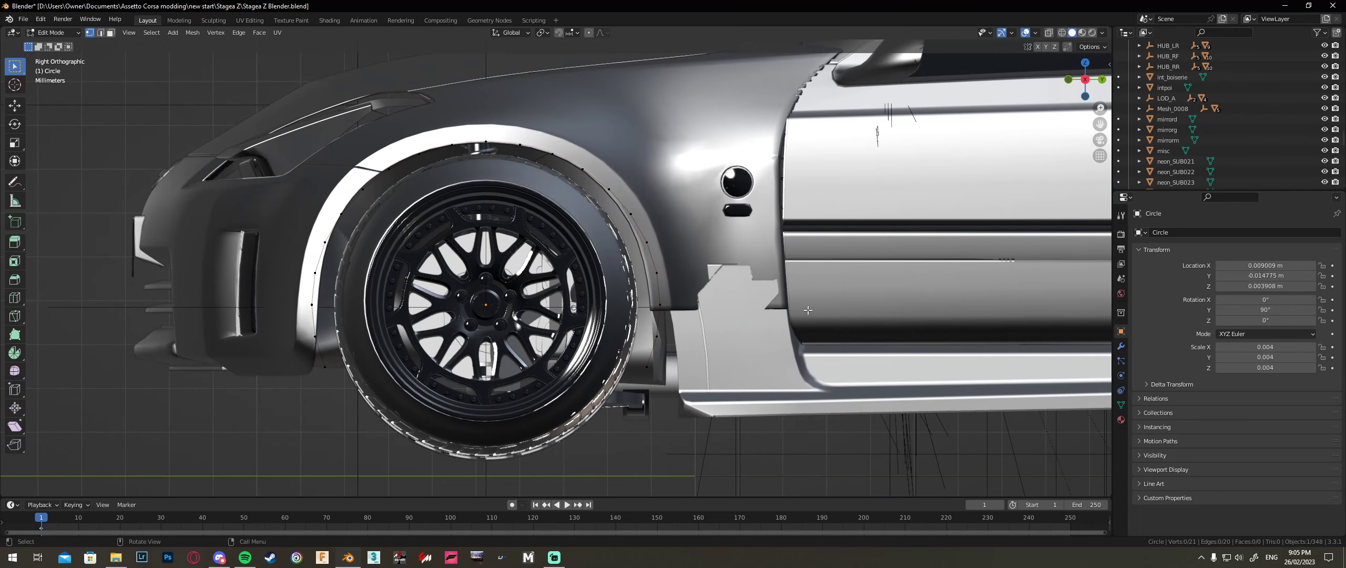
key("Tab")
left_click(745, 382)
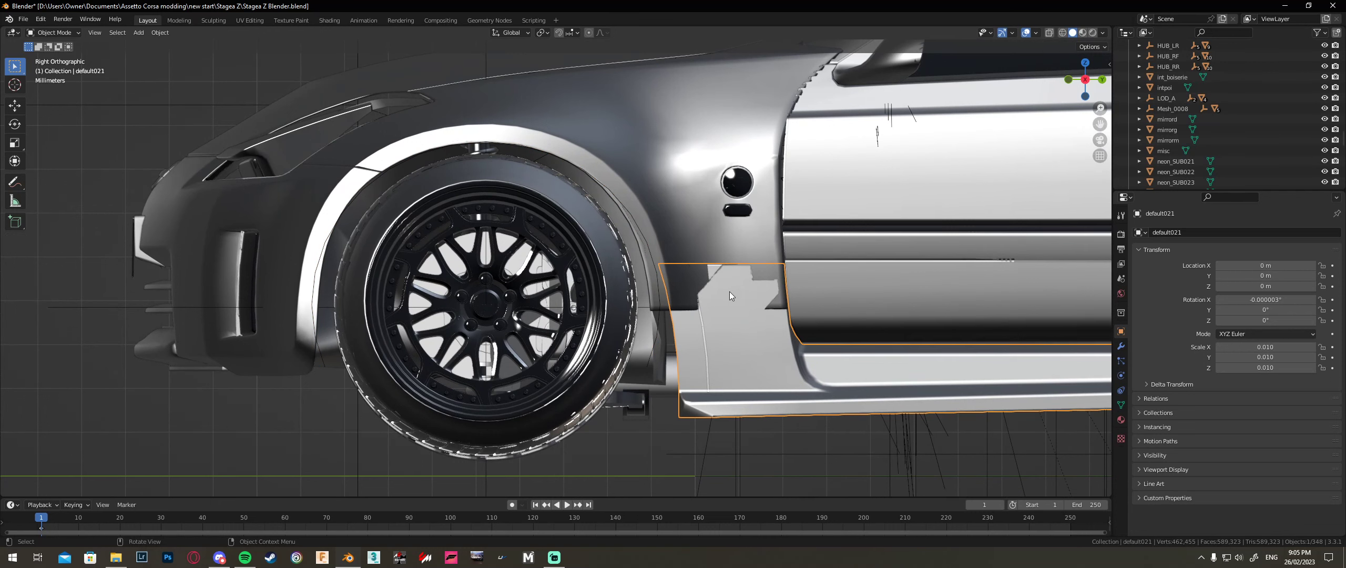
key("Tab")
key("Tab")
left_click(648, 357)
key("Tab")
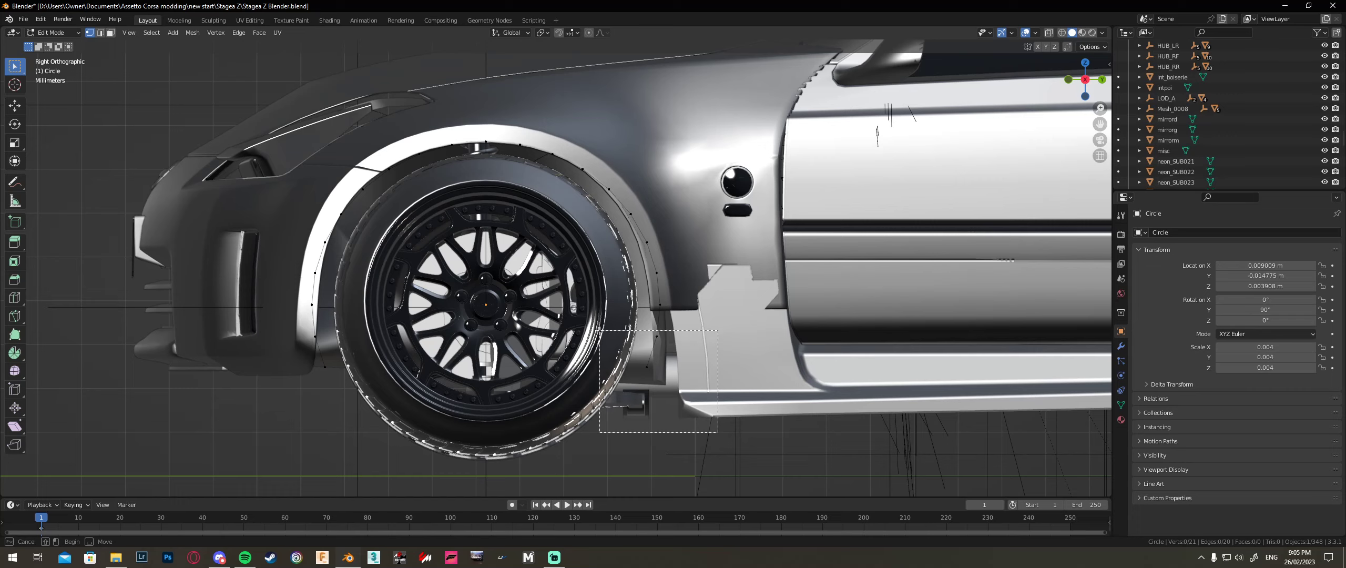
key("x")
left_click(594, 332)
Step: Move the circle's rear end vertex down along Z to the lower edge of the fender
scroll(595, 332, "up", 3)
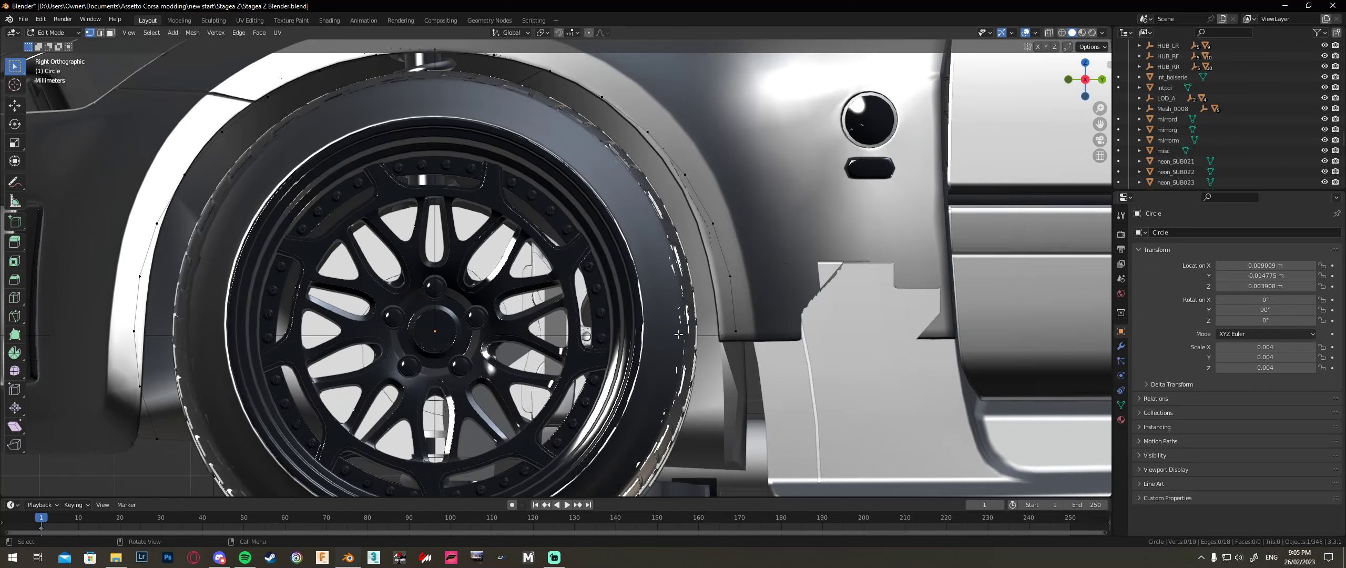
left_click(713, 327)
key("g")
key("z")
left_click(713, 327)
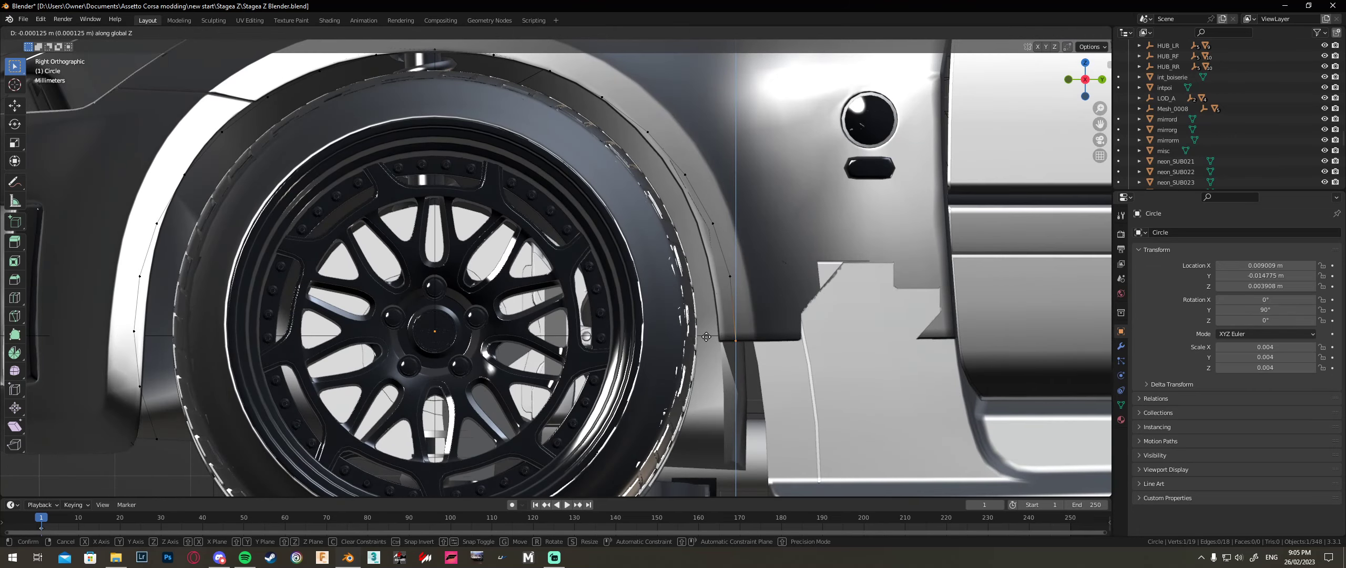
Step: Move the two lowest front vertices of the arc forward along Y to the bumper's arch edge
scroll(751, 358, "down", 2)
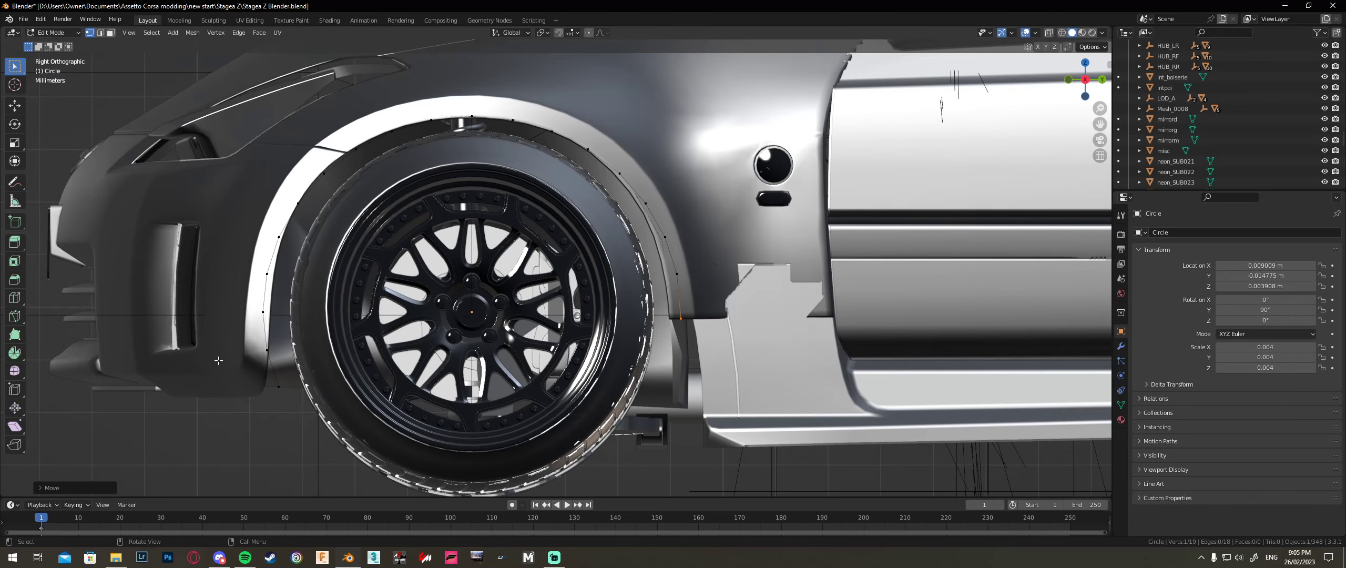
left_click(265, 373)
key("g")
key("y")
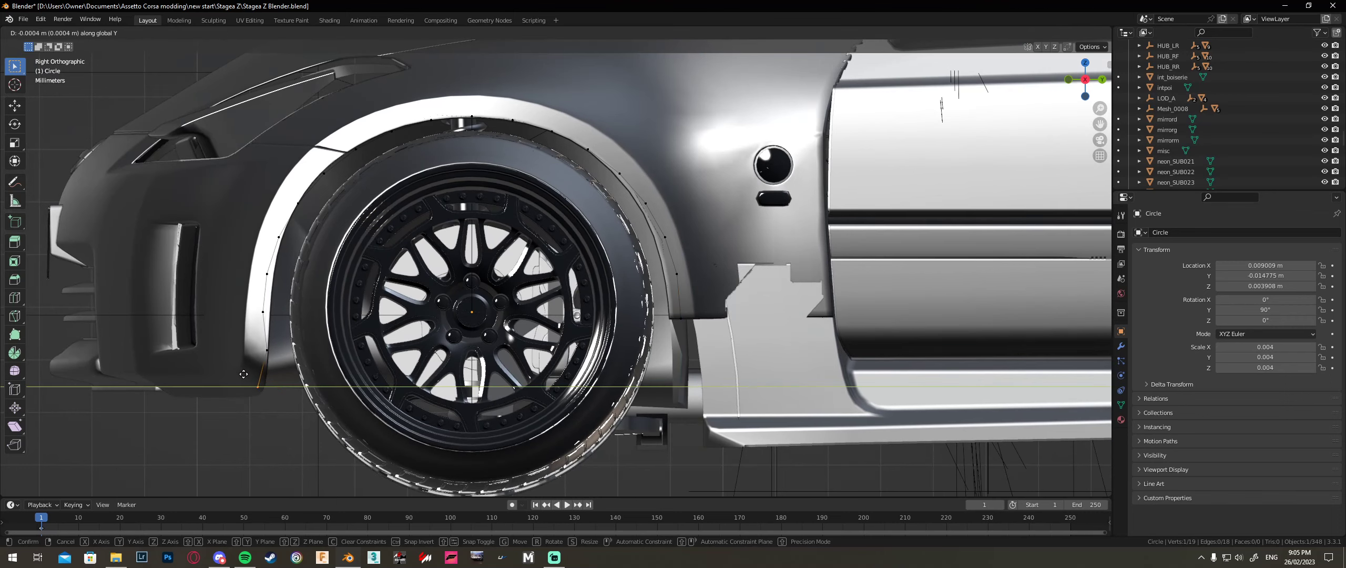
left_click(243, 374)
left_click(246, 339)
key("g")
key("y")
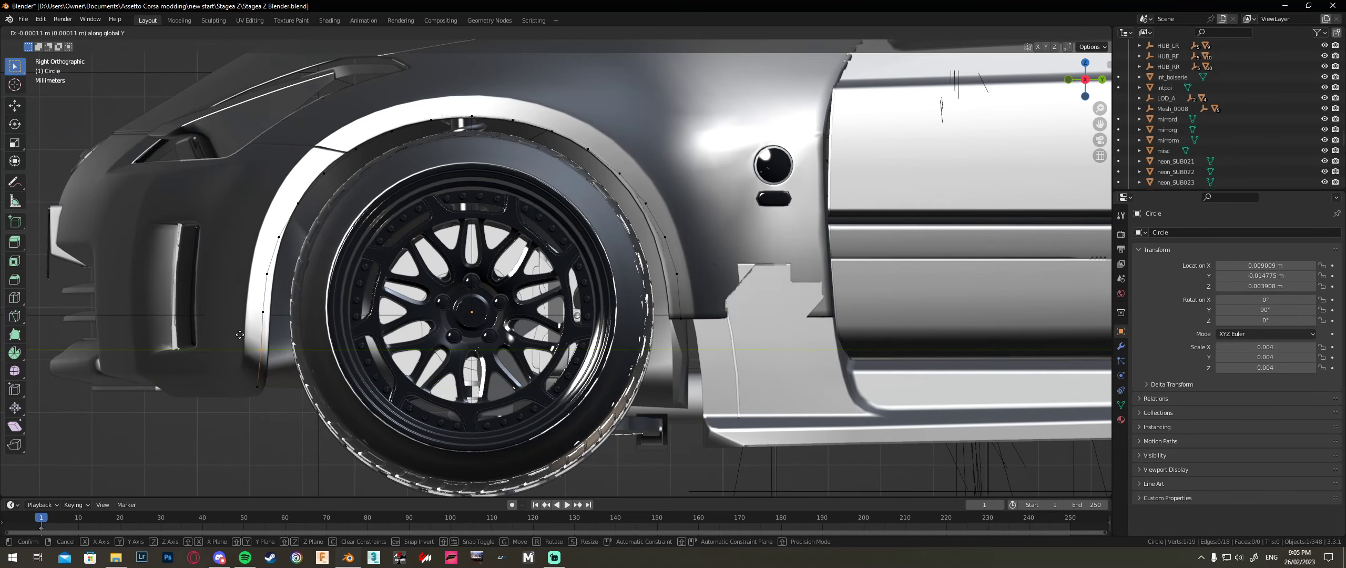
left_click(240, 334)
Step: Fine-tune the position of the arc's lowest front vertex along Y to match the bumper's arch edge
left_click(275, 408)
key("g")
key("y")
left_click(279, 409)
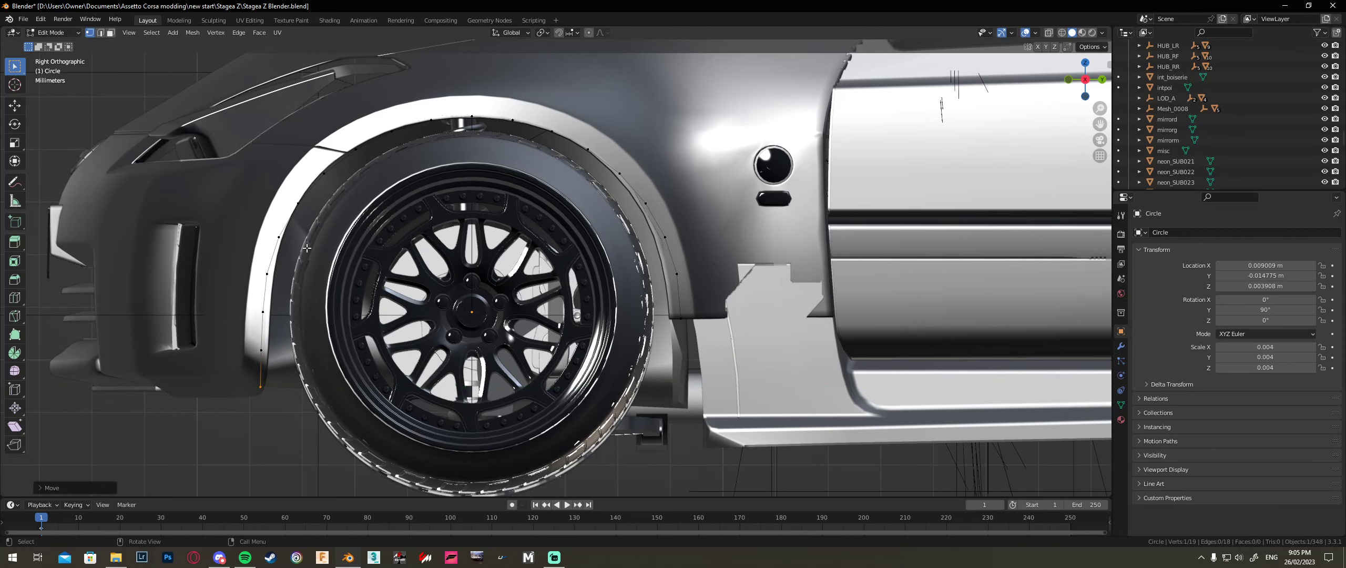
Step: Delete the arc's front vertices along the bumper, keeping only the part that follows the fender
key("Tab")
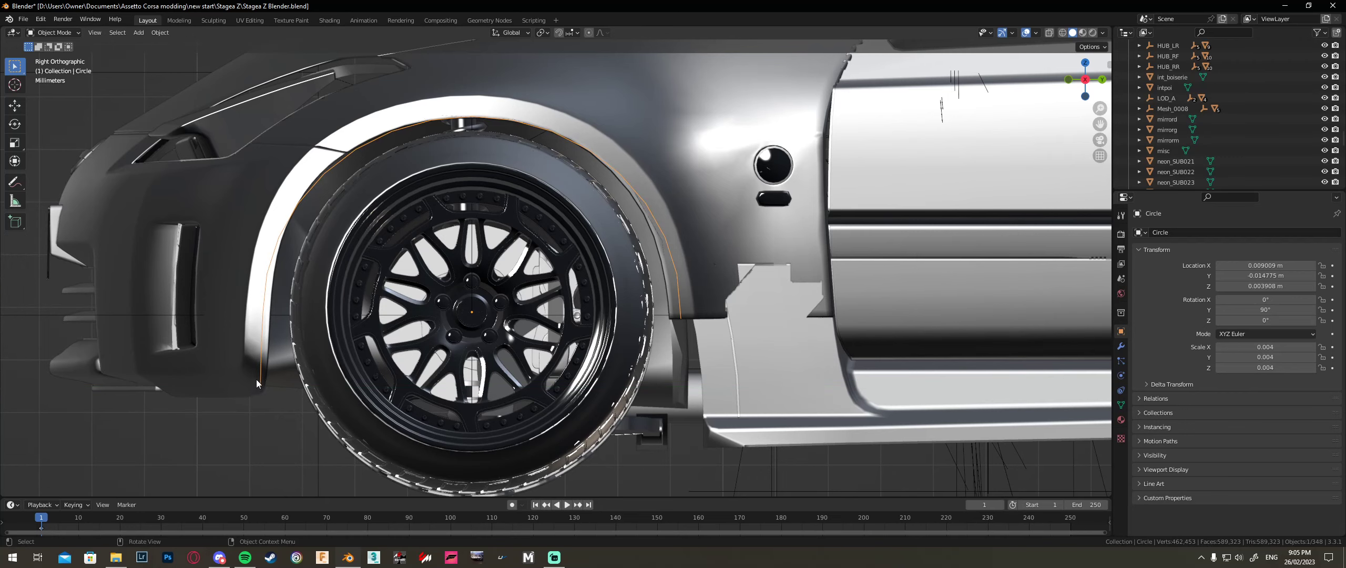
key("Tab")
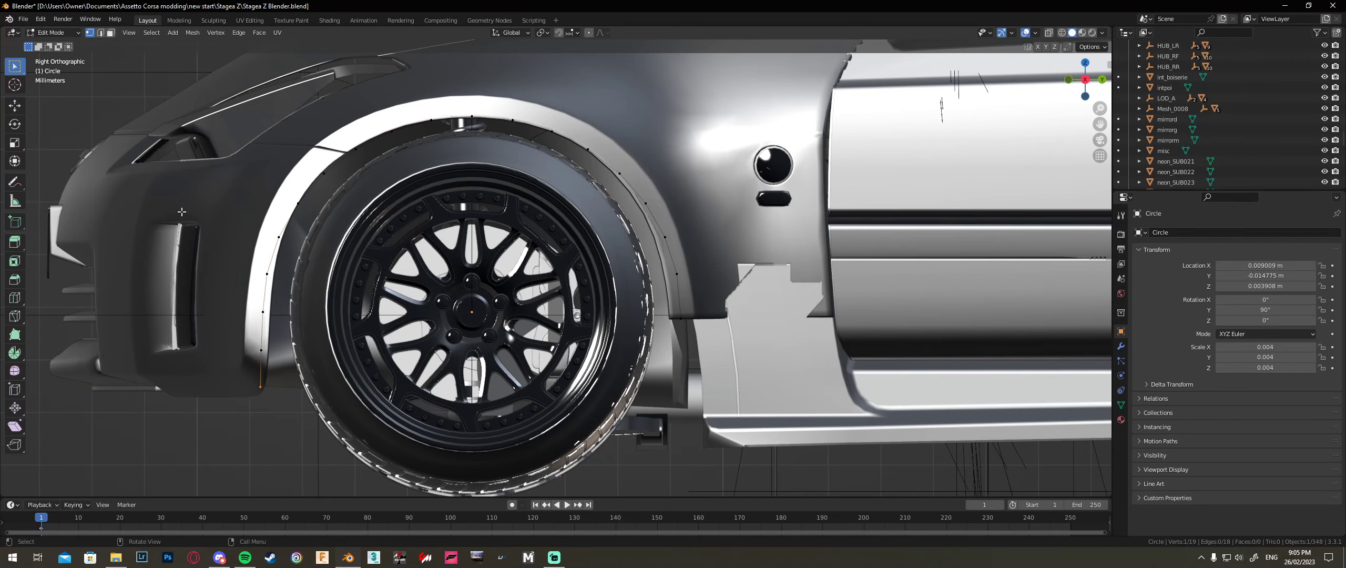
left_click_drag(169, 171, 352, 418)
key("x")
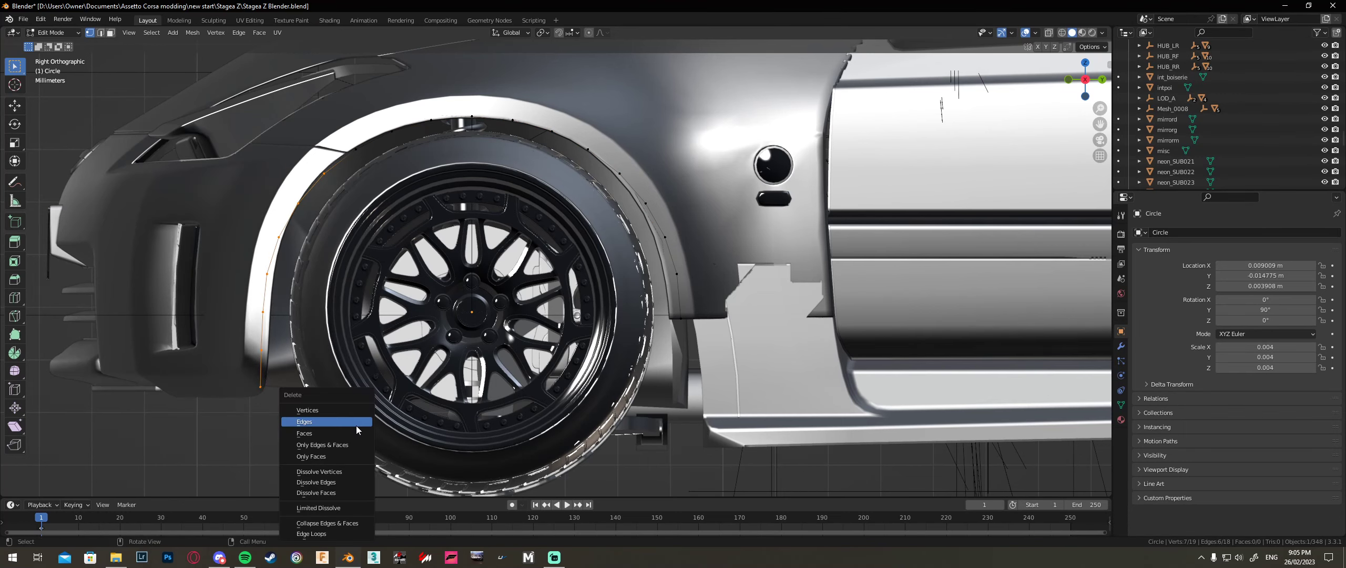
left_click(363, 410)
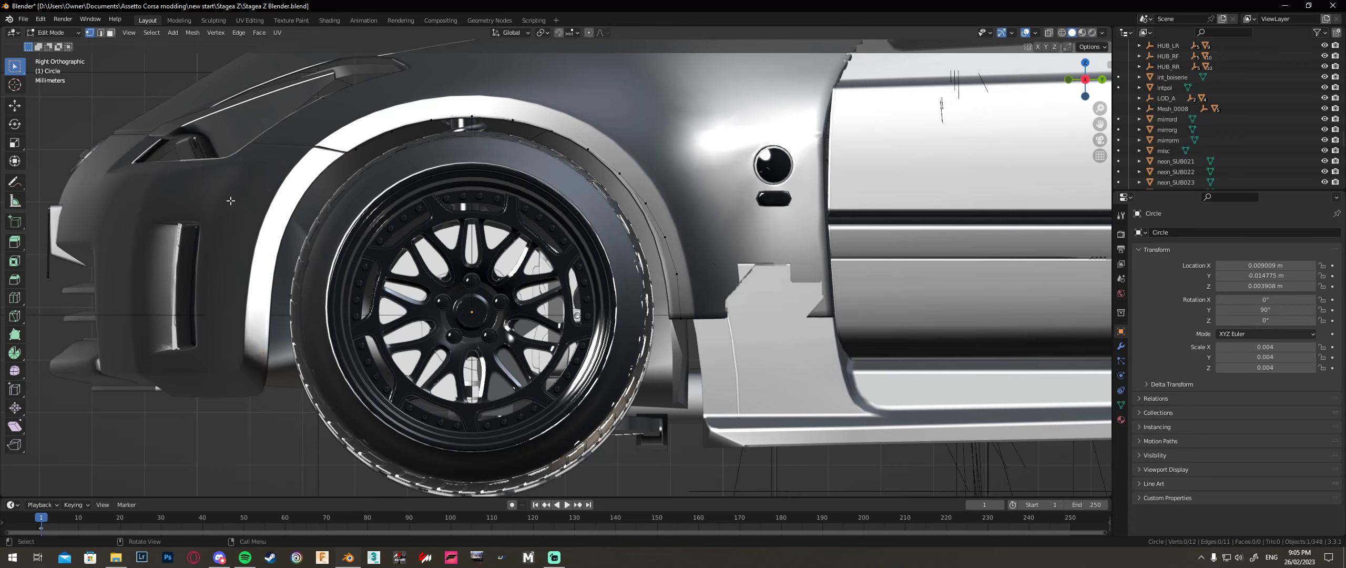
Step: Move the arc's two front vertices onto the inner edge of the wheel arch beside the bumper seam
scroll(480, 280, "up", 6)
scroll(480, 279, "up", 4)
key("h")
key("ctrl+c")
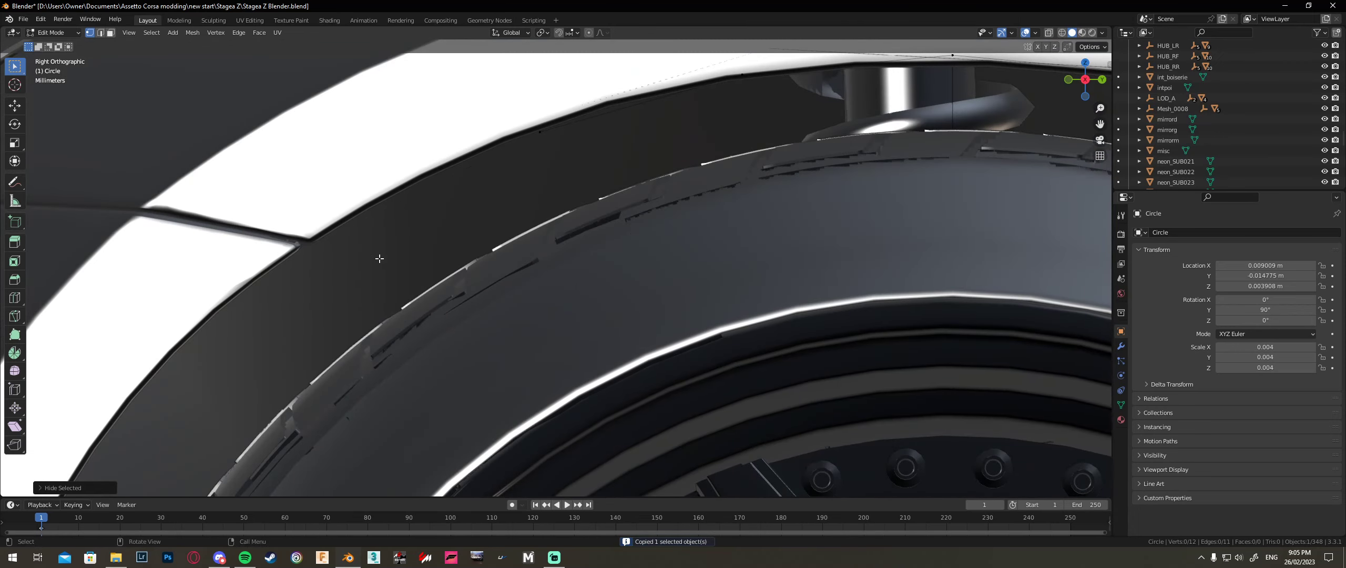
key("alt+h")
key("g")
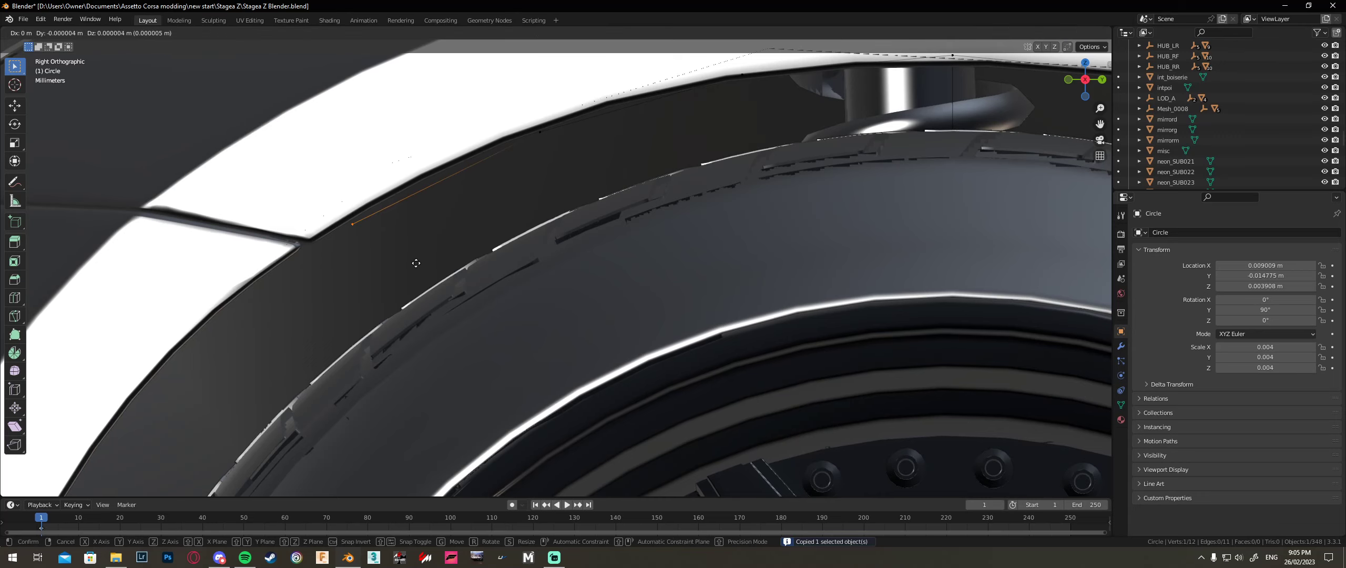
left_click(383, 276)
left_click(499, 105)
key("g")
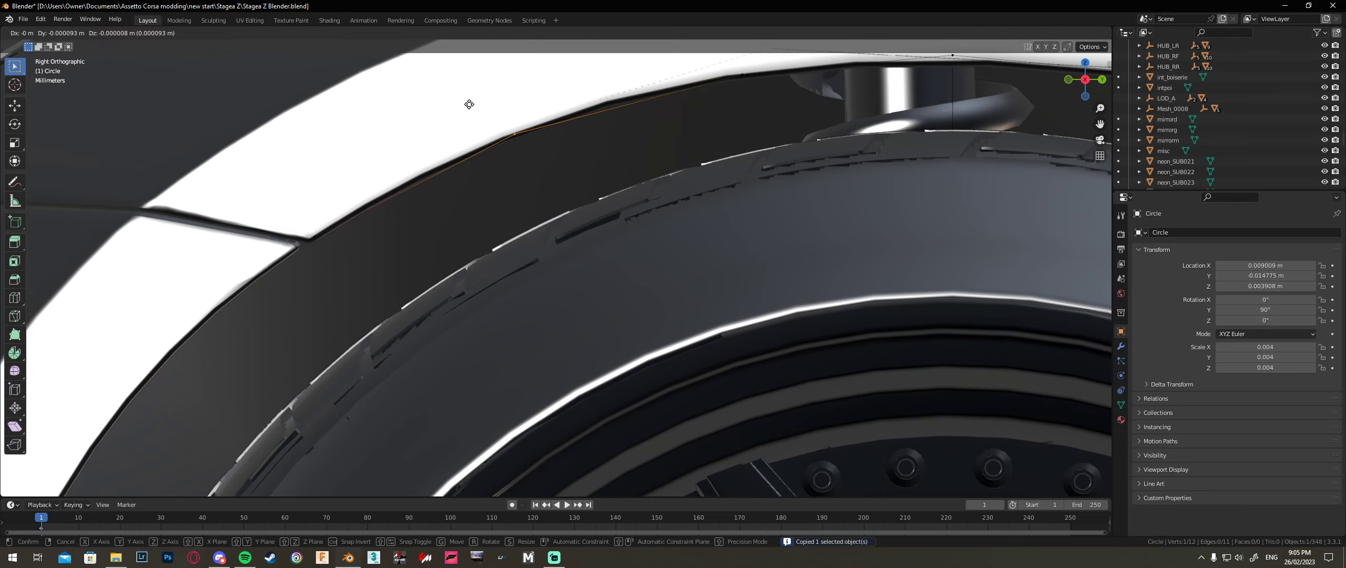
left_click(467, 107)
key("Tab")
scroll(795, 195, "down", 5)
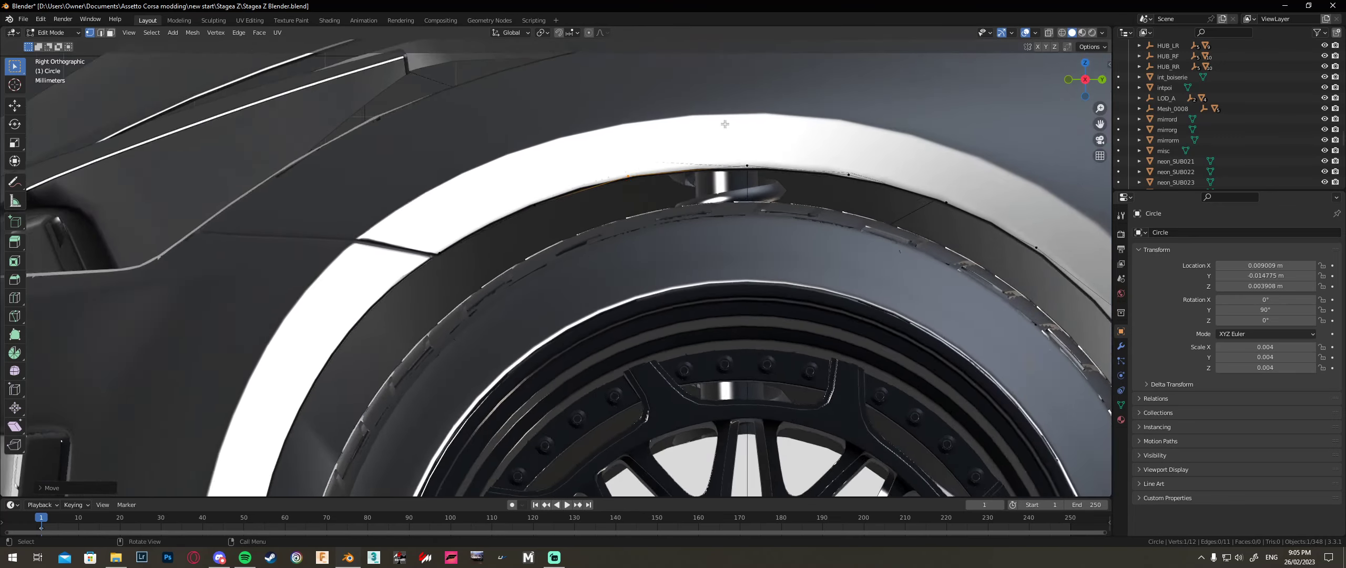
scroll(791, 195, "down", 5)
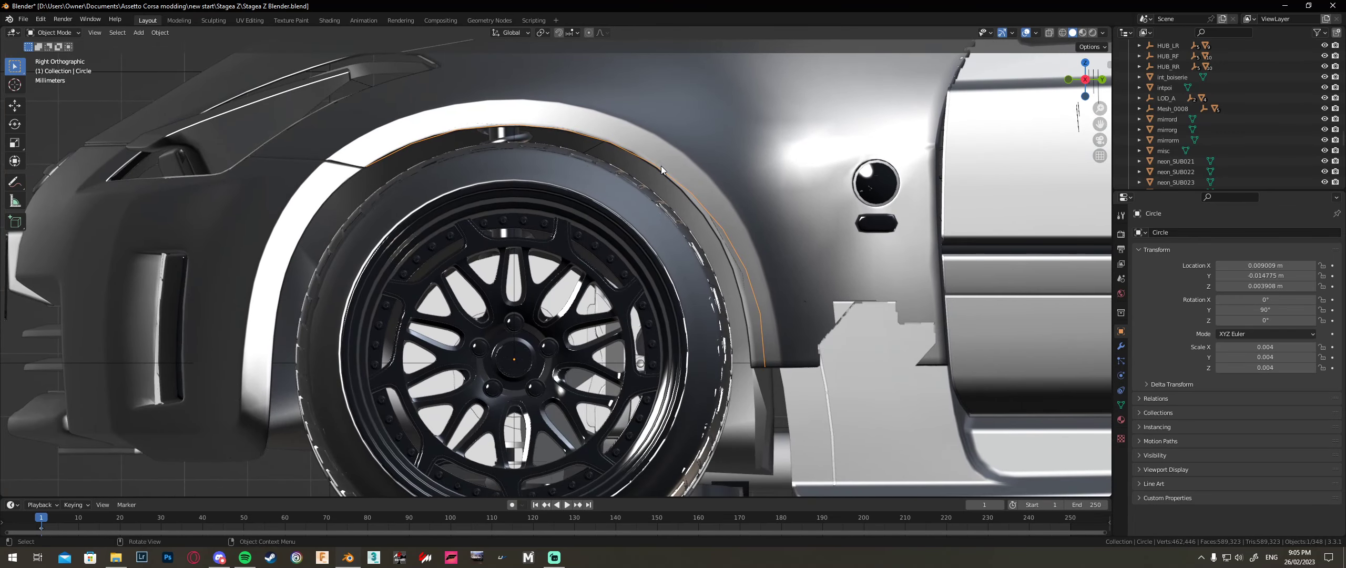
Step: Extrude the whole arc outward by scaling it to about 1.17 and adjust the new outer edge's height along Z
key("Tab")
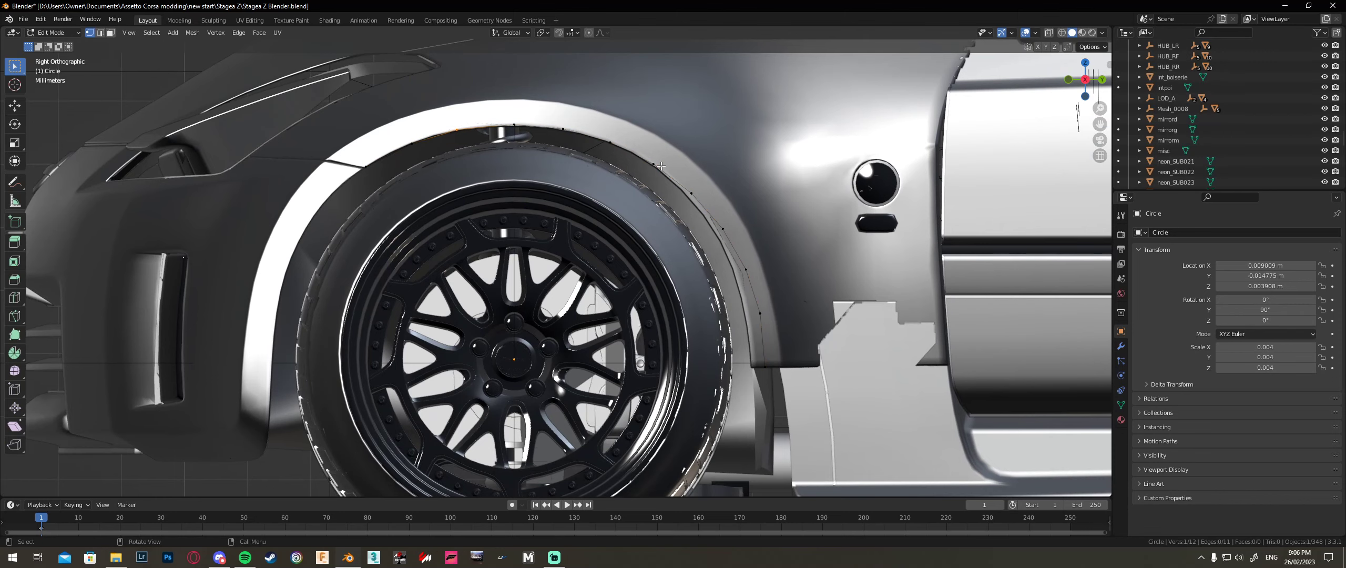
key("a")
scroll(252, 128, "down", 3)
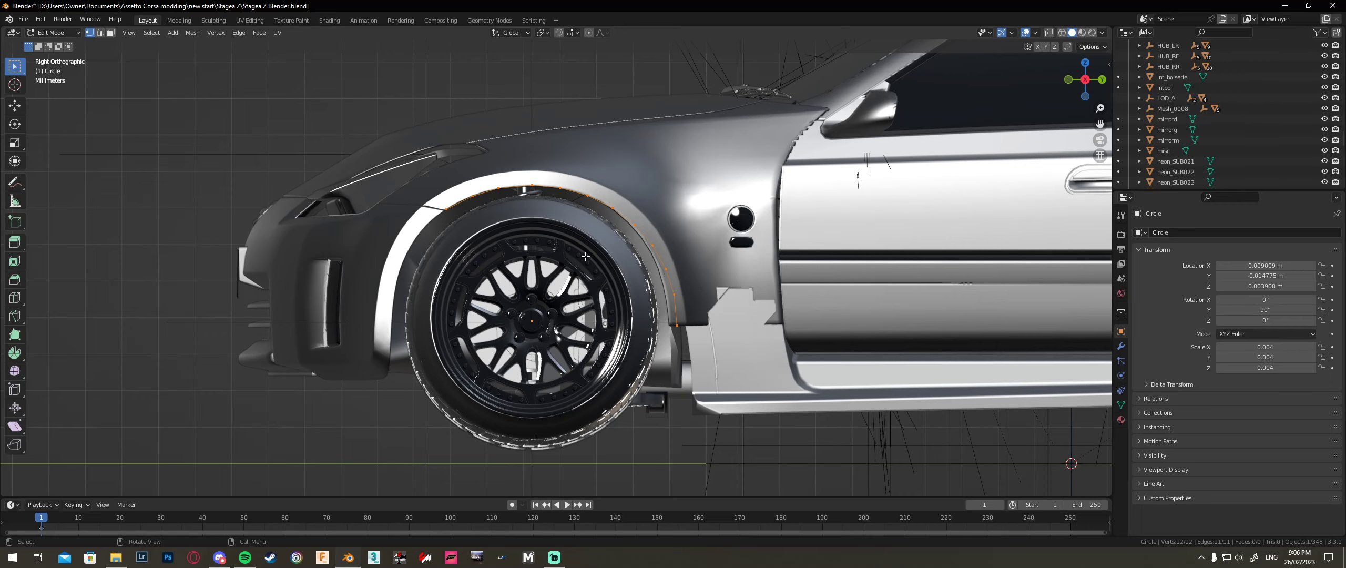
scroll(683, 286, "up", 2)
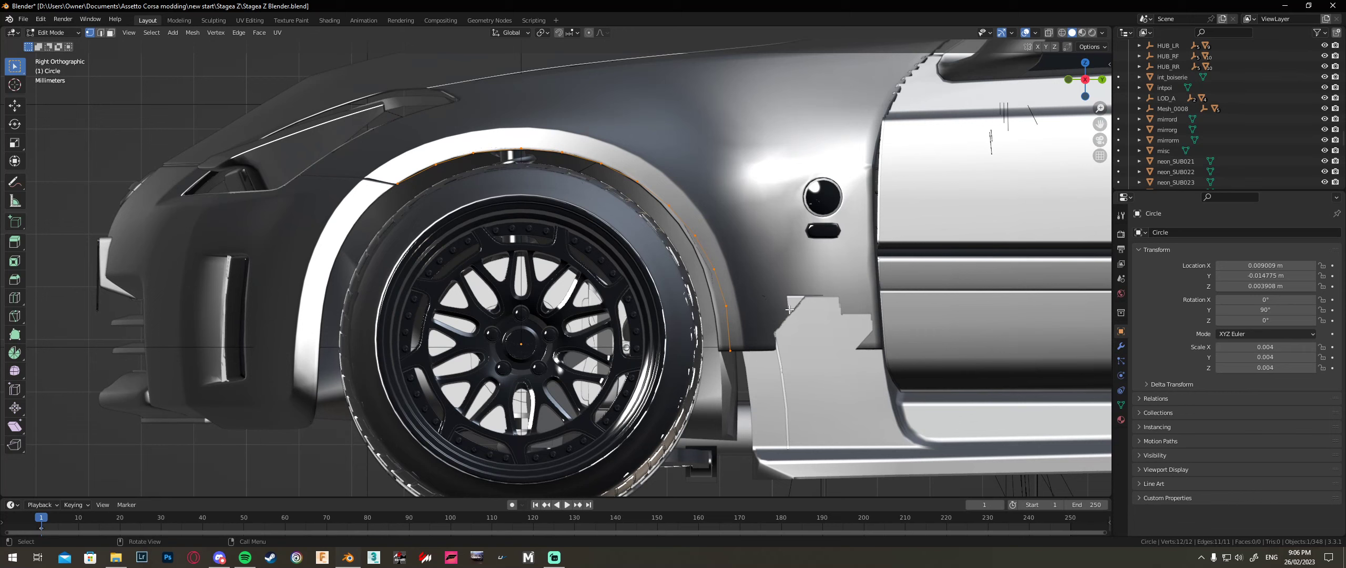
key("e")
key("s")
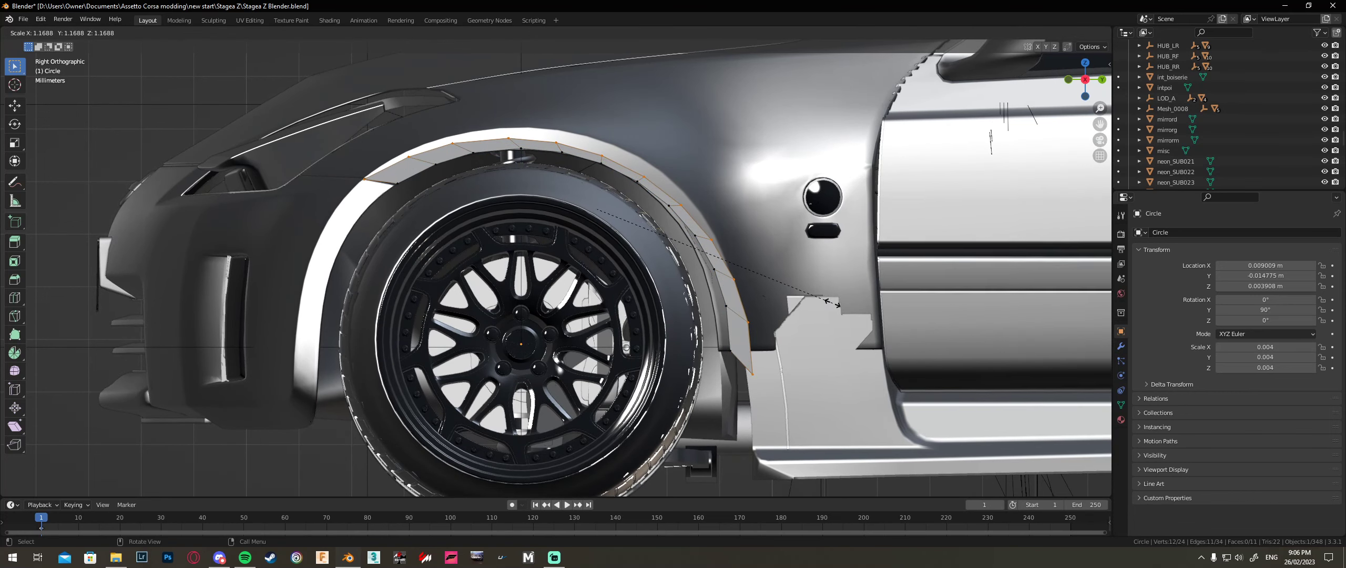
left_click(830, 302)
key("g")
key("z")
left_click(837, 301)
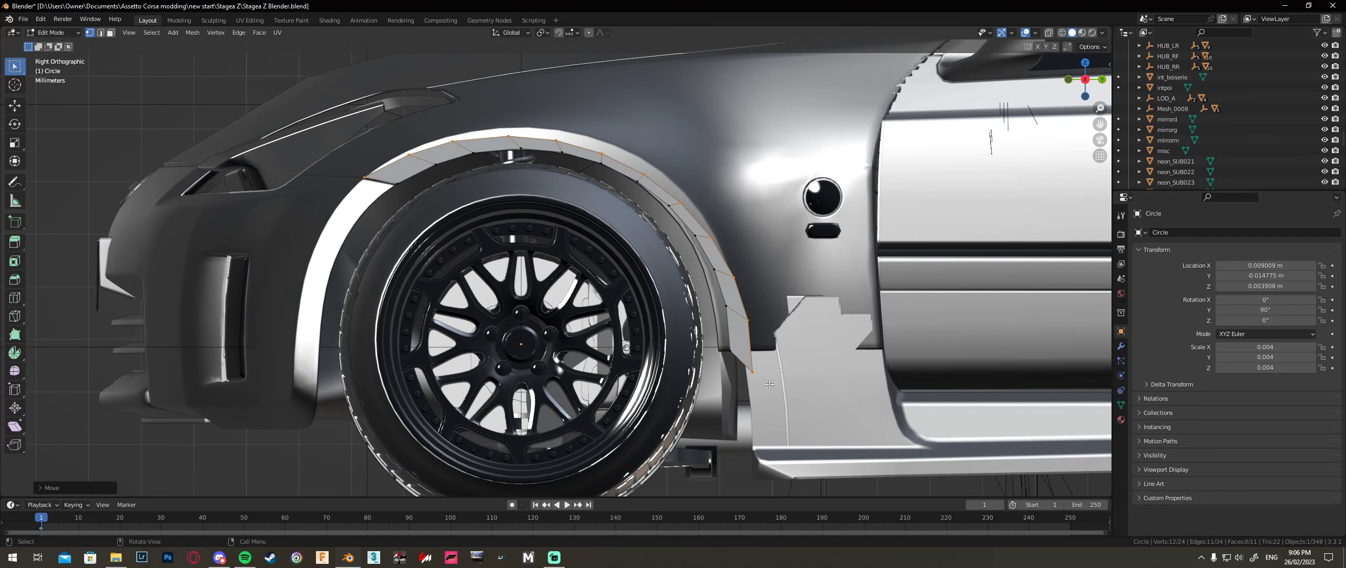
Step: Adjust the front vertices of the strip's outer edge along Y to follow the outer line of the arch lip
scroll(417, 176, "up", 2)
left_click(409, 91)
key("g")
key("y")
left_click(445, 87)
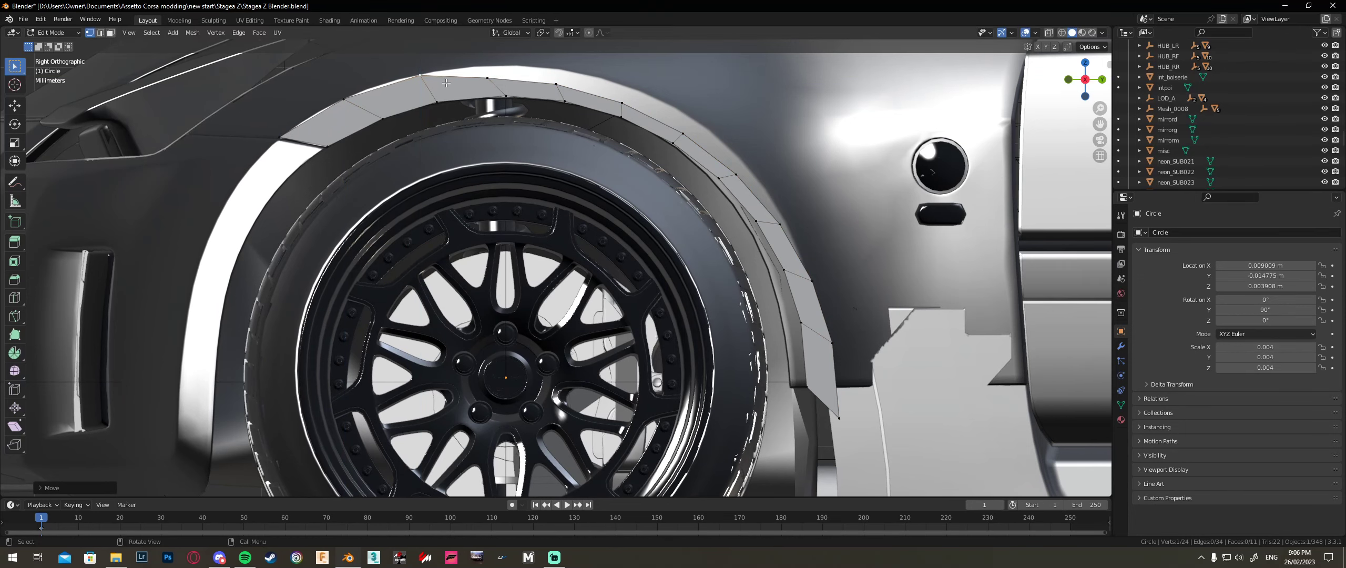
key("g")
key("y")
left_click(366, 93)
Step: Shift the outer edge's top vertex along Z and Y and the vertex behind it rearward along Y to match the arch lip
left_click(496, 77)
key("g")
key("z")
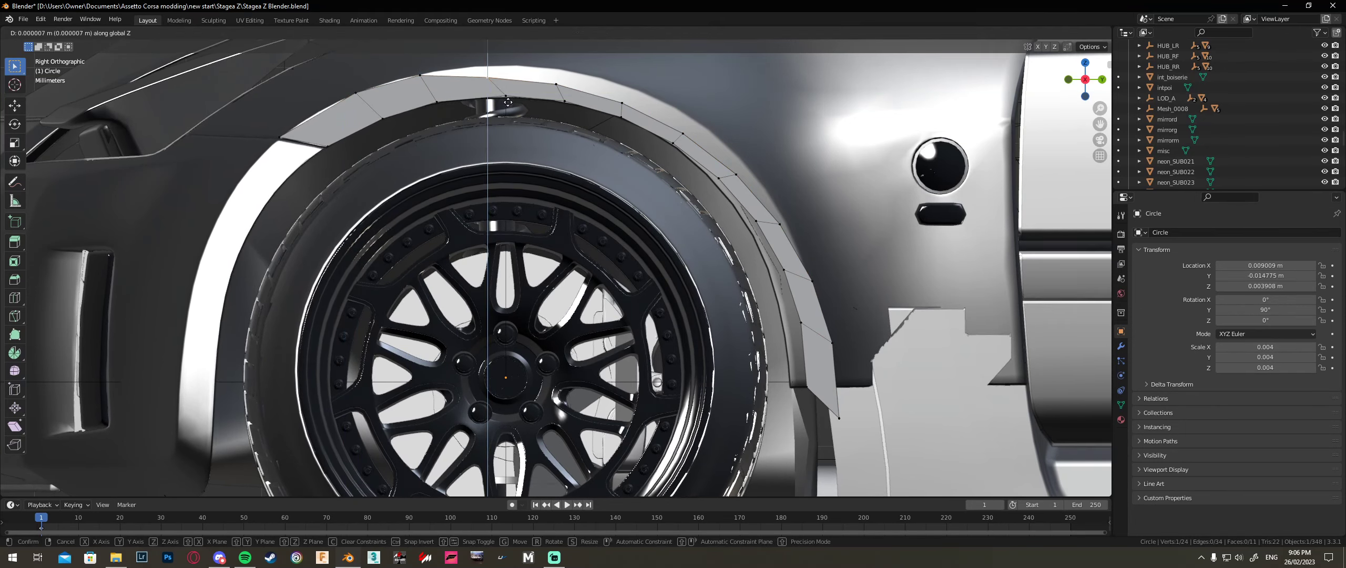
left_click(520, 93)
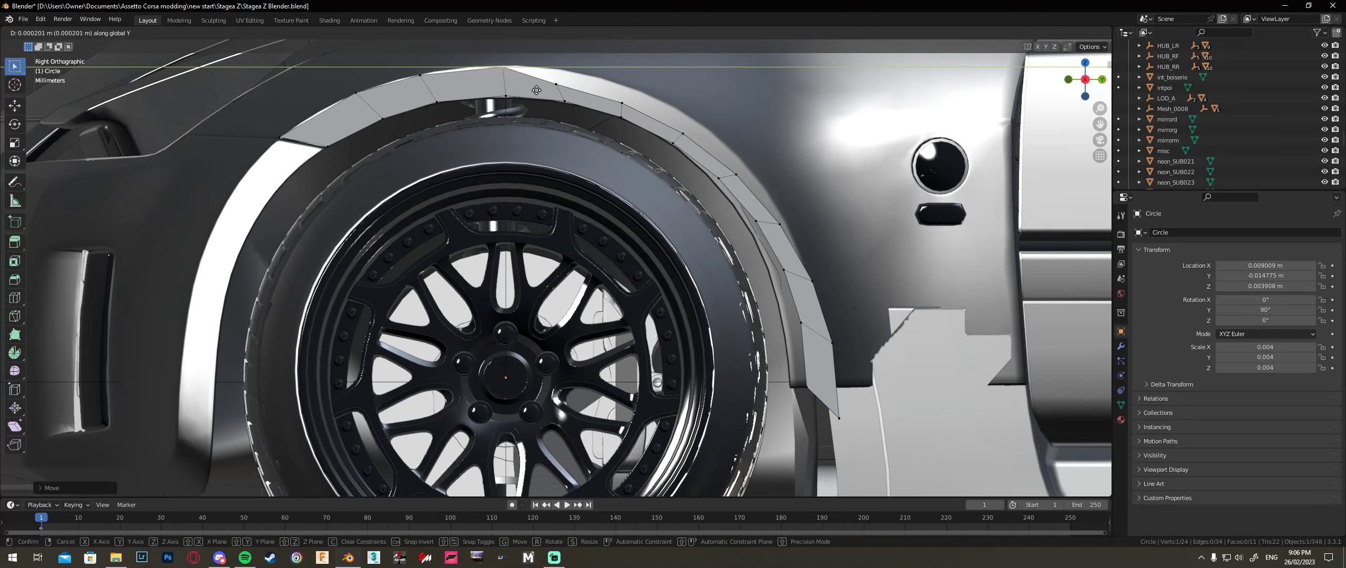
left_click(559, 84)
key("g")
key("y")
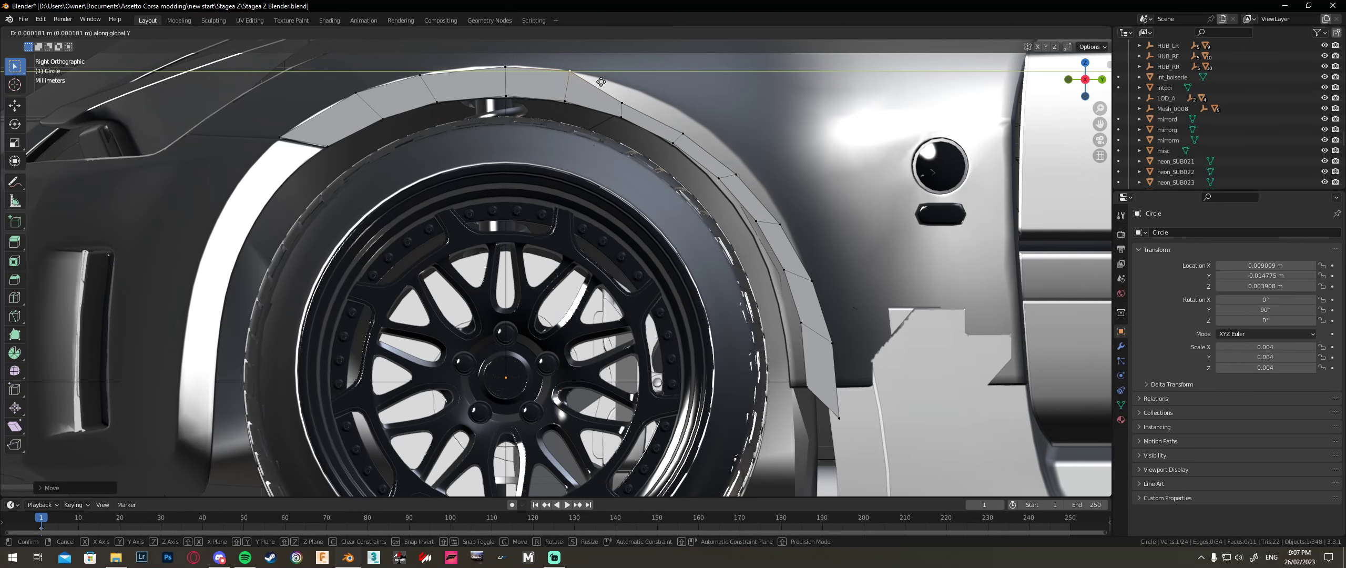
left_click(601, 82)
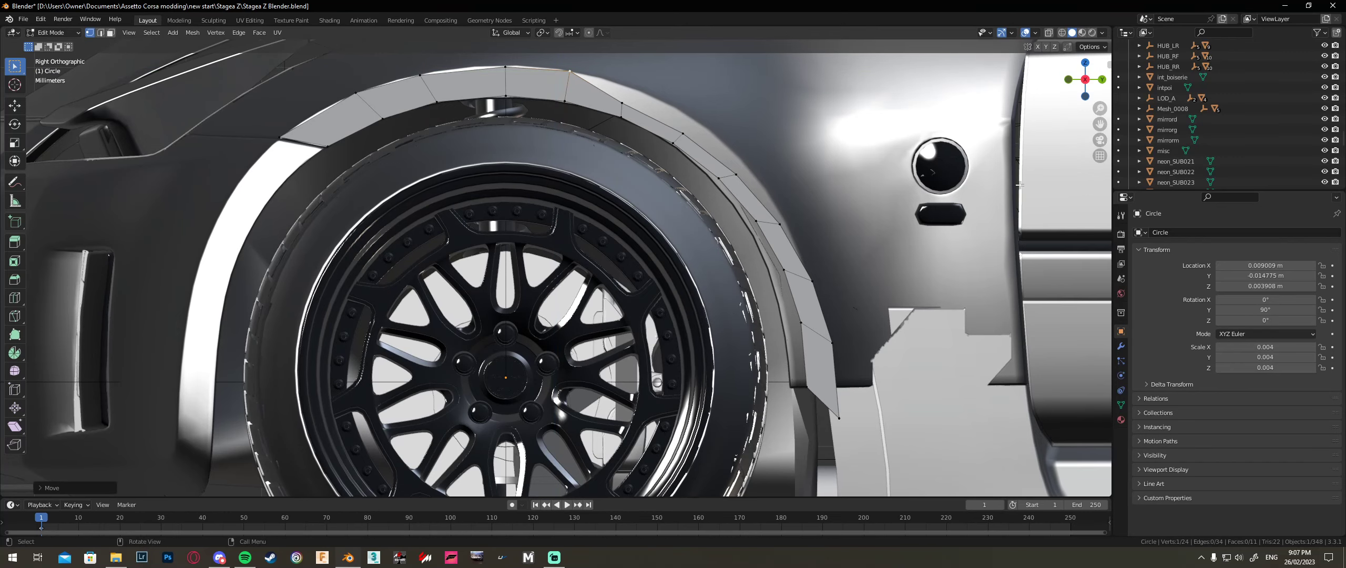
Step: Move the next outer vertex behind the arch's top up and rearward to the lip's outer edge, and leave mesh editing
scroll(669, 143, "down", 1)
key("g")
key("z")
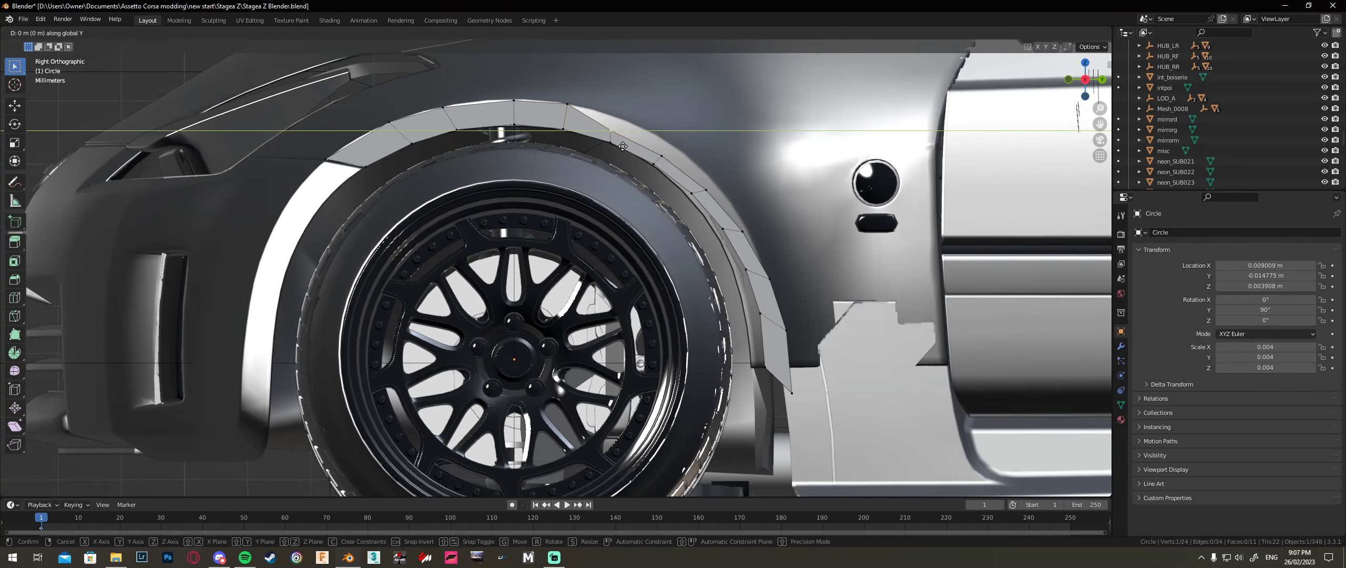
left_click(646, 133)
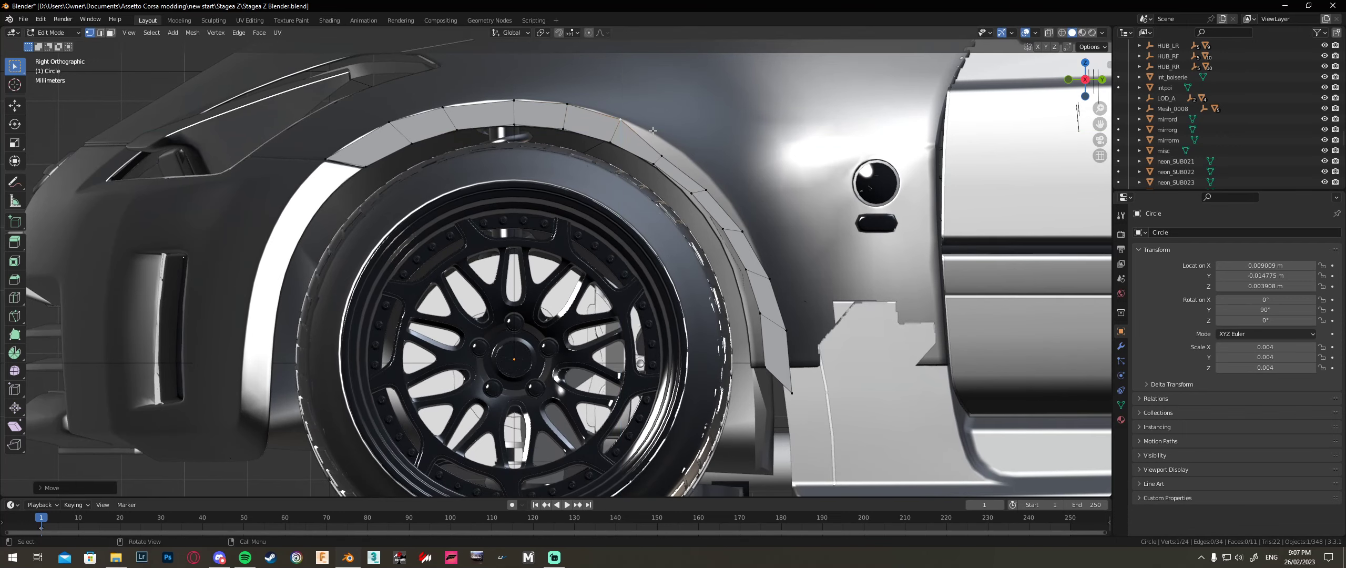
scroll(752, 180, "down", 4)
key("Tab")
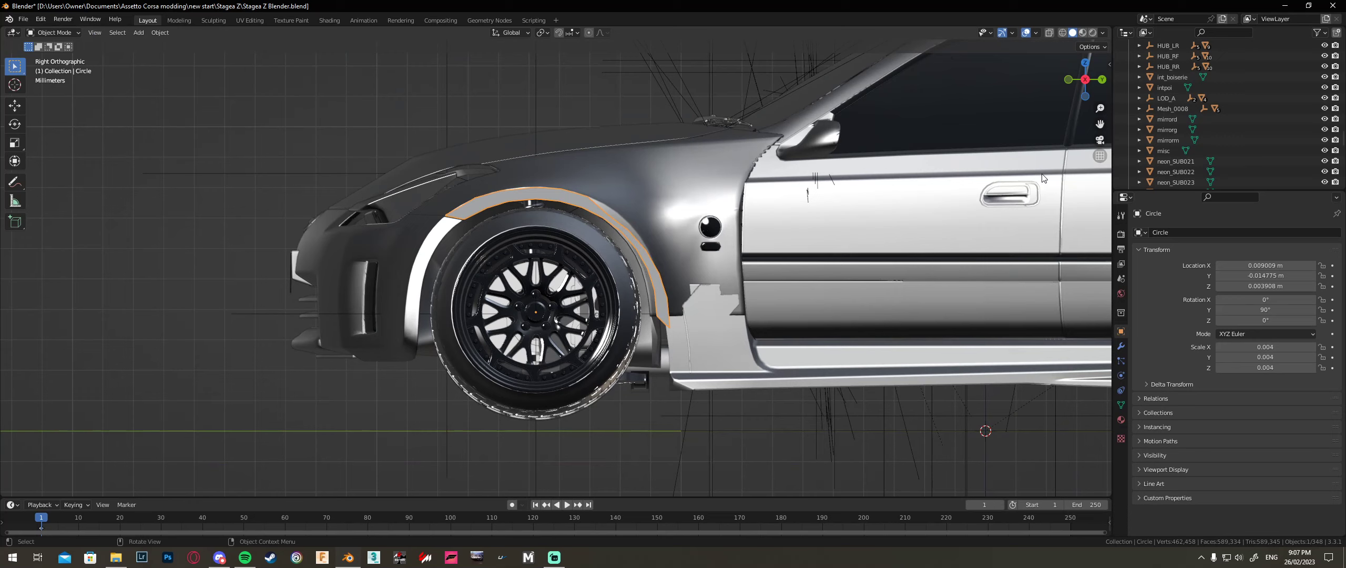
Step: Switch to Content Manager and open the car selection with the favourite cars listed
left_click(423, 556)
left_click(381, 109)
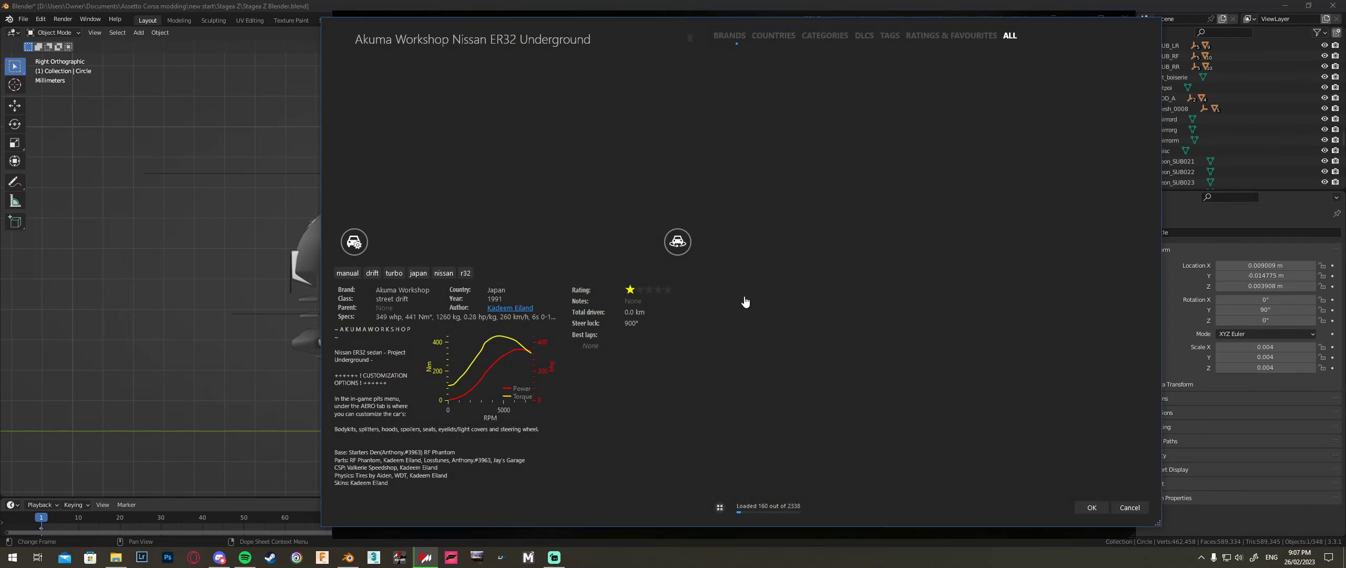
left_click(978, 37)
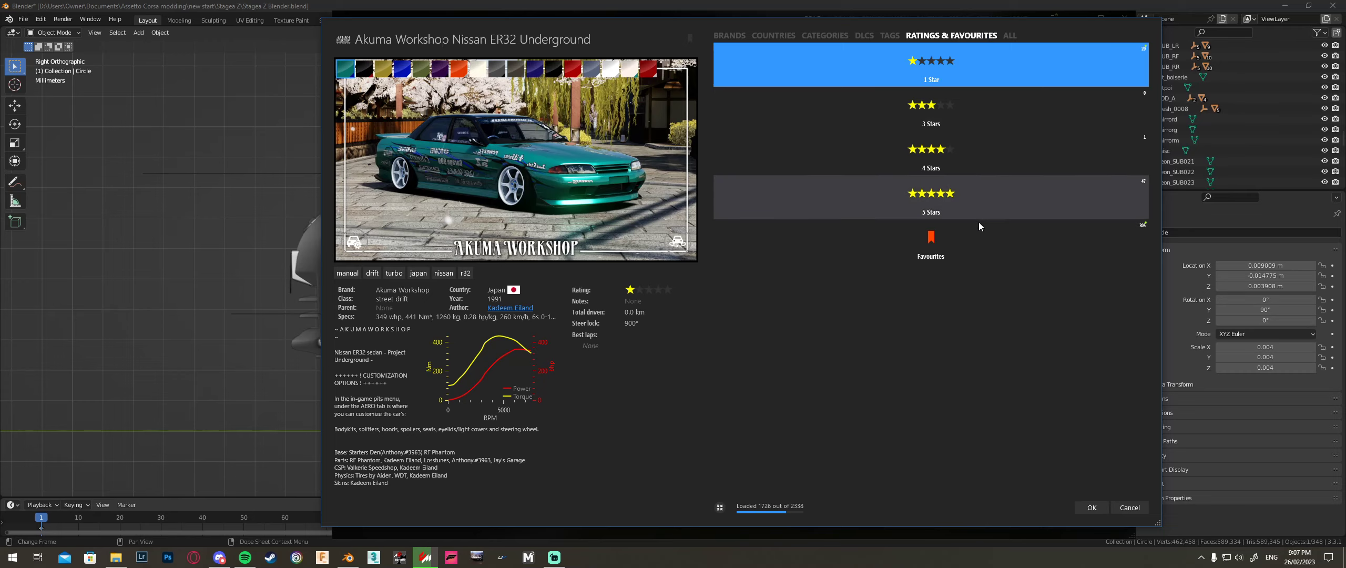
left_click(969, 255)
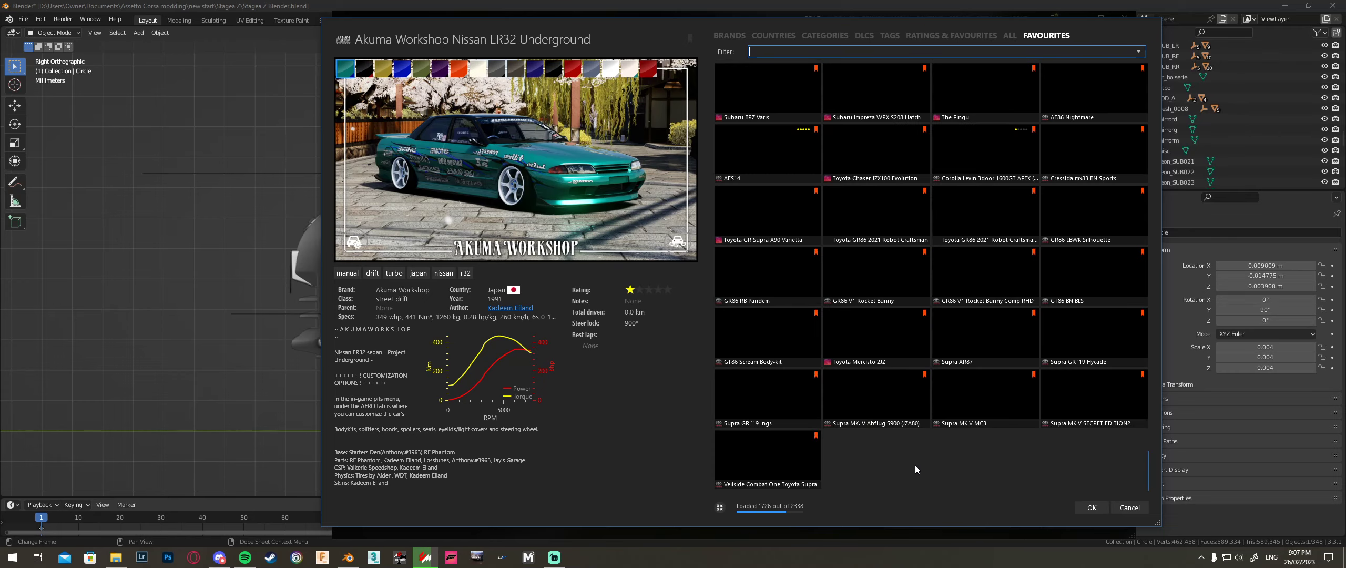
Step: Filter the favourite cars by 350 and open the Nissan 350z VQ35 flatnose in the 3D showroom
scroll(911, 362, "up", 10)
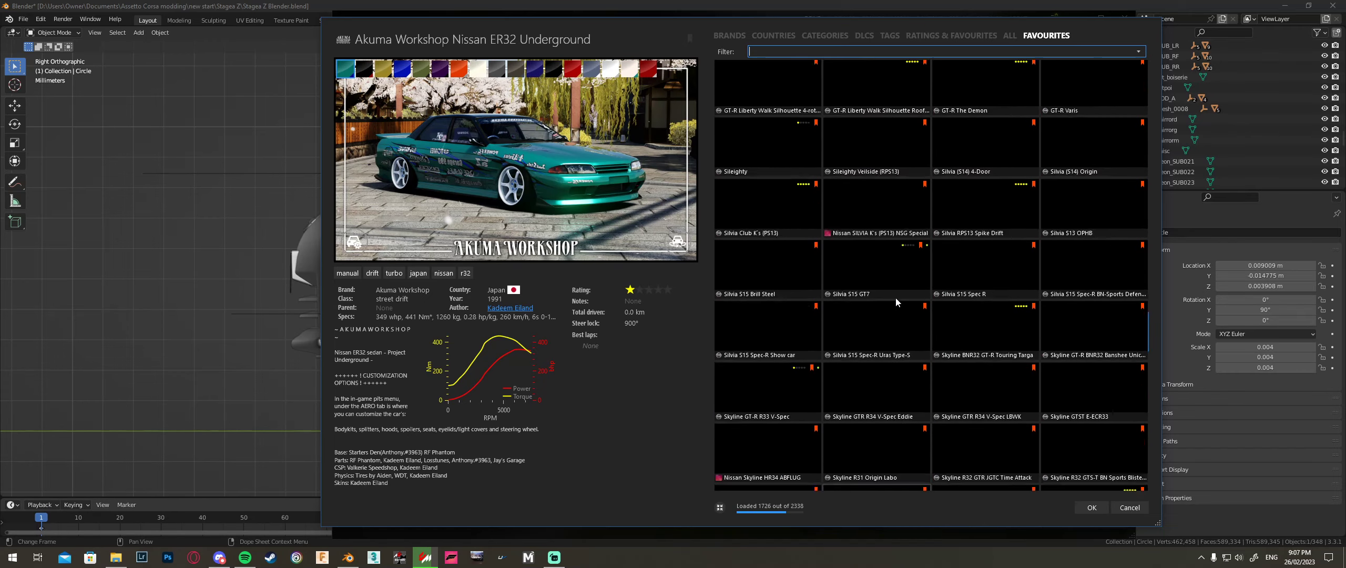
scroll(896, 296, "up", 15)
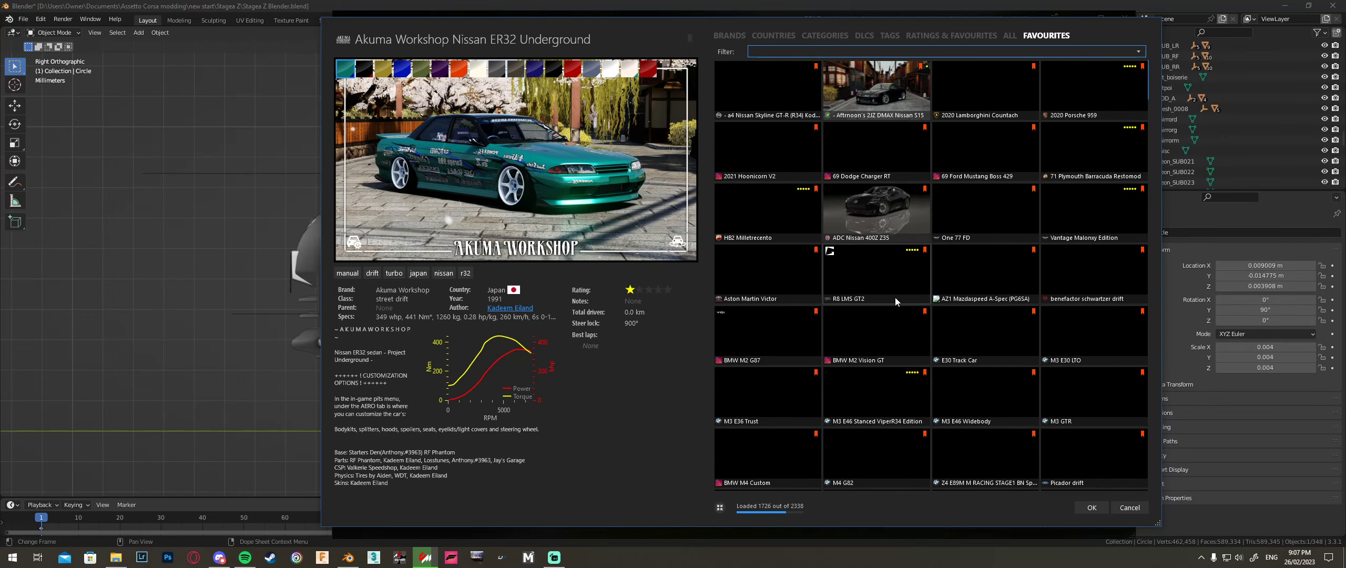
left_click(998, 51)
type("350")
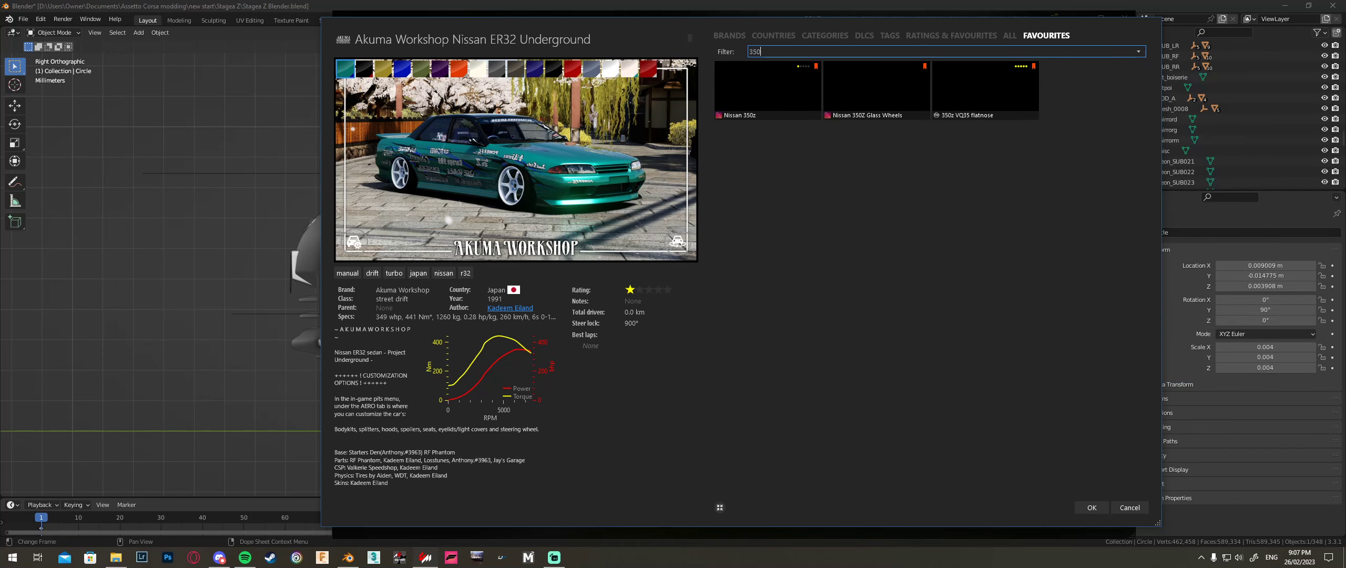
left_click(987, 95)
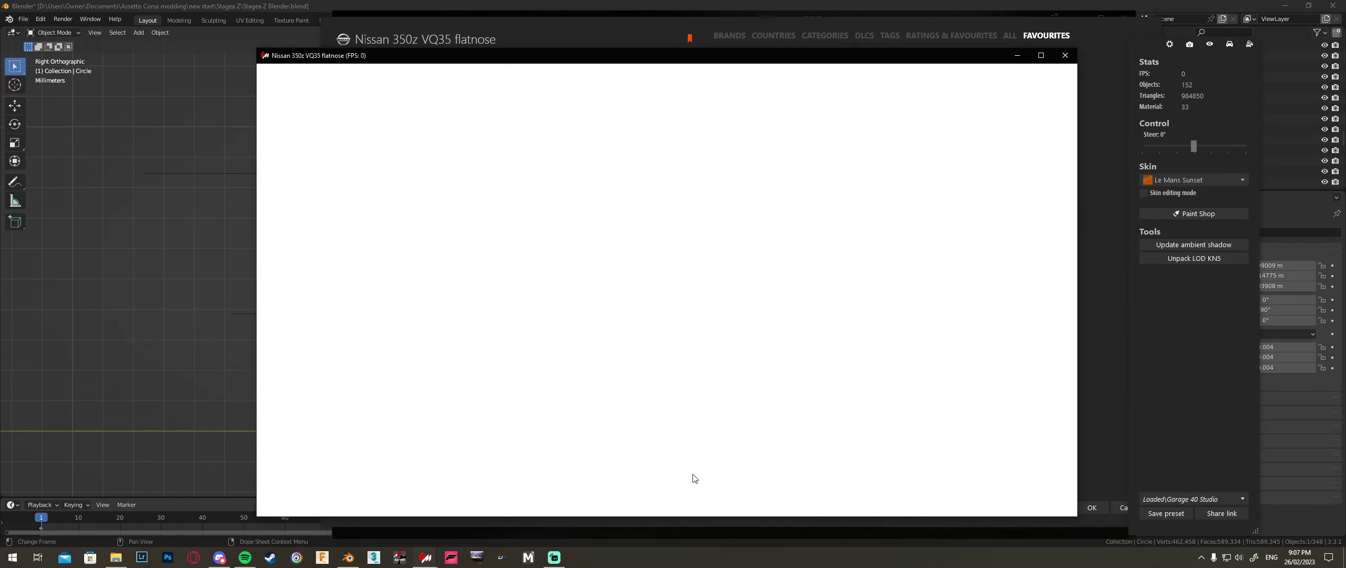
Step: Examine the 350z's front fender, the area behind the front wheel, the door side and the front end from several angles
left_click_drag(770, 314, 519, 318)
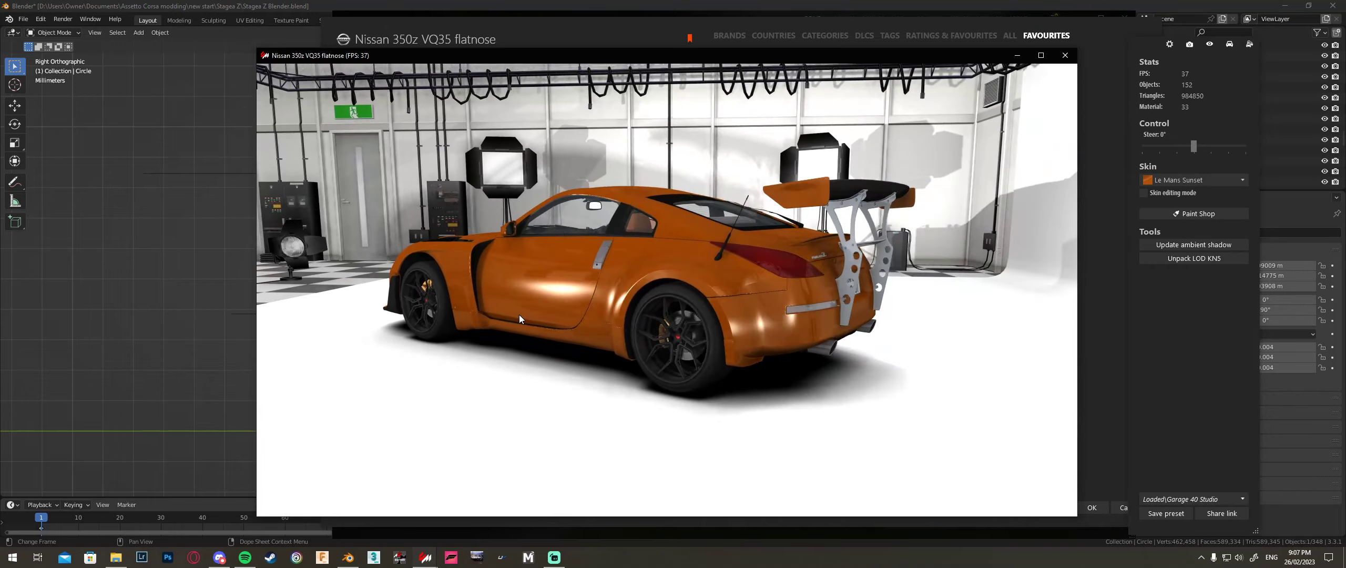
right_click_drag(519, 318, 474, 340)
scroll(456, 309, "up", 8)
left_click_drag(474, 340, 408, 369)
scroll(408, 369, "up", 3)
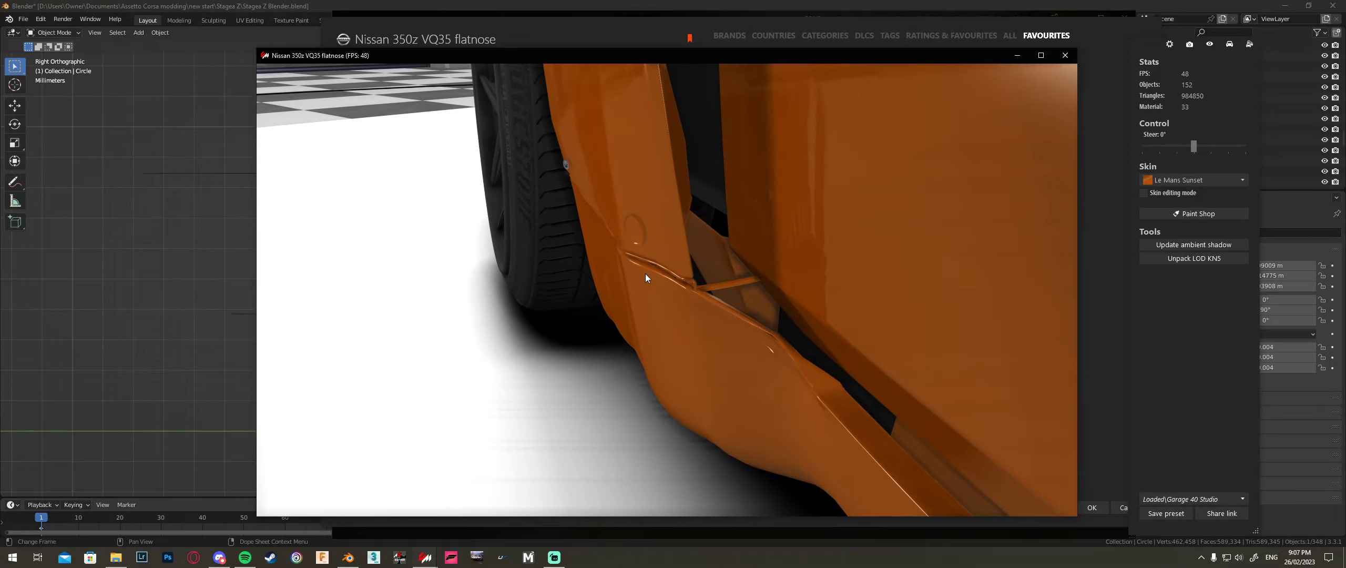
left_click_drag(790, 279, 841, 305)
scroll(842, 306, "down", 5)
right_click_drag(842, 305, 1101, 341)
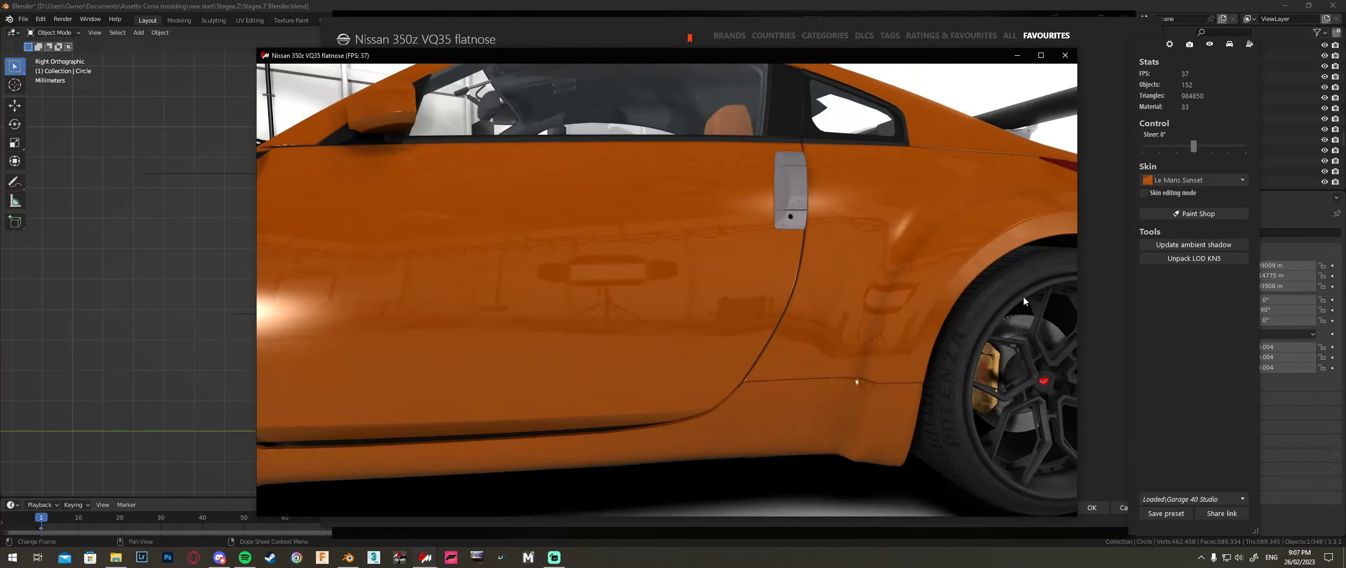
key("Down")
key("Left")
key("Left")
key("Down")
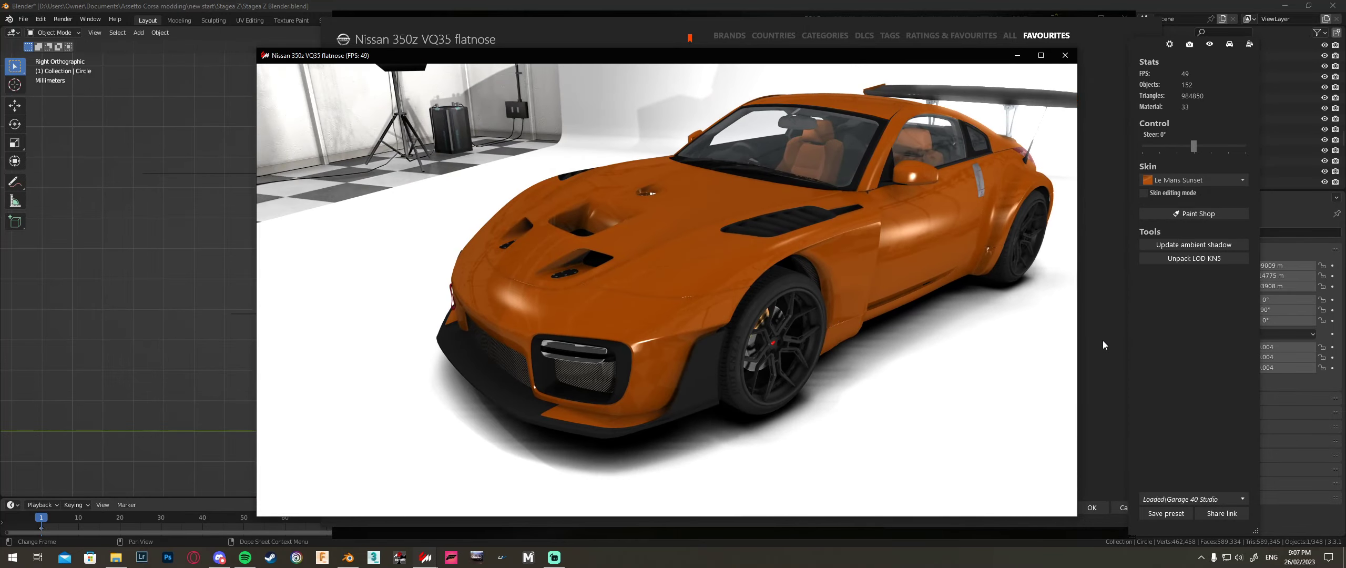
mouse_move(844, 283)
left_mouse_down()
mouse_move(681, 284)
mouse_move(859, 297)
left_mouse_up()
scroll(862, 293, "down", 3)
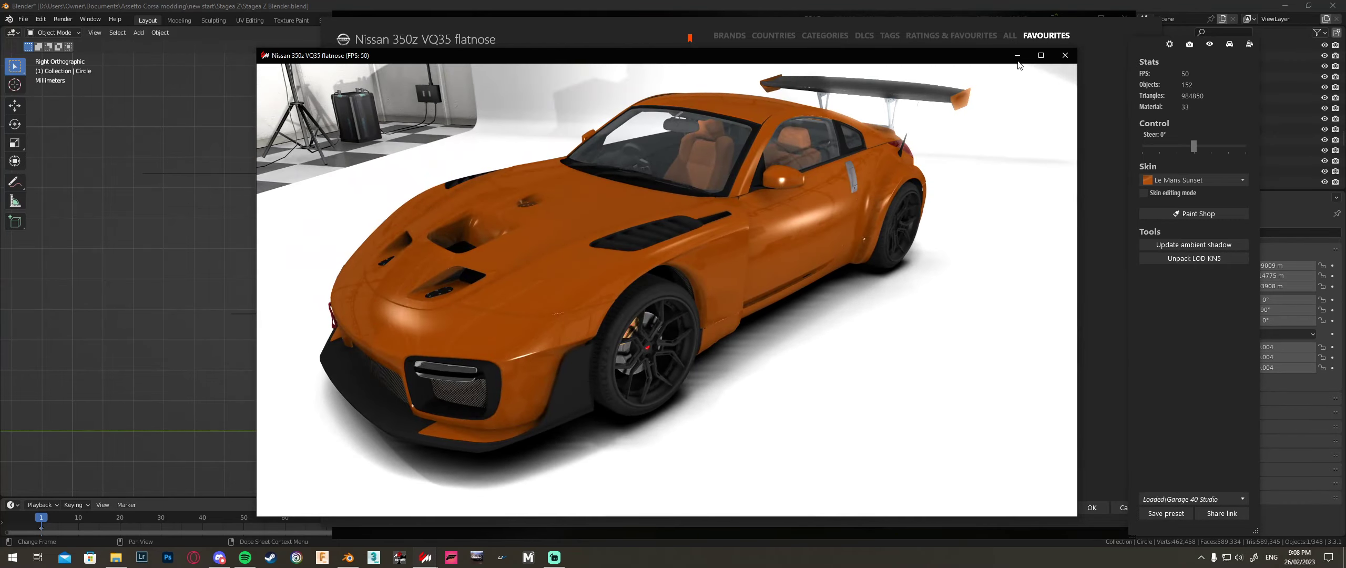
Step: Close the showroom, cancel the car selection and close Content Manager to return to Blender
left_click(1069, 57)
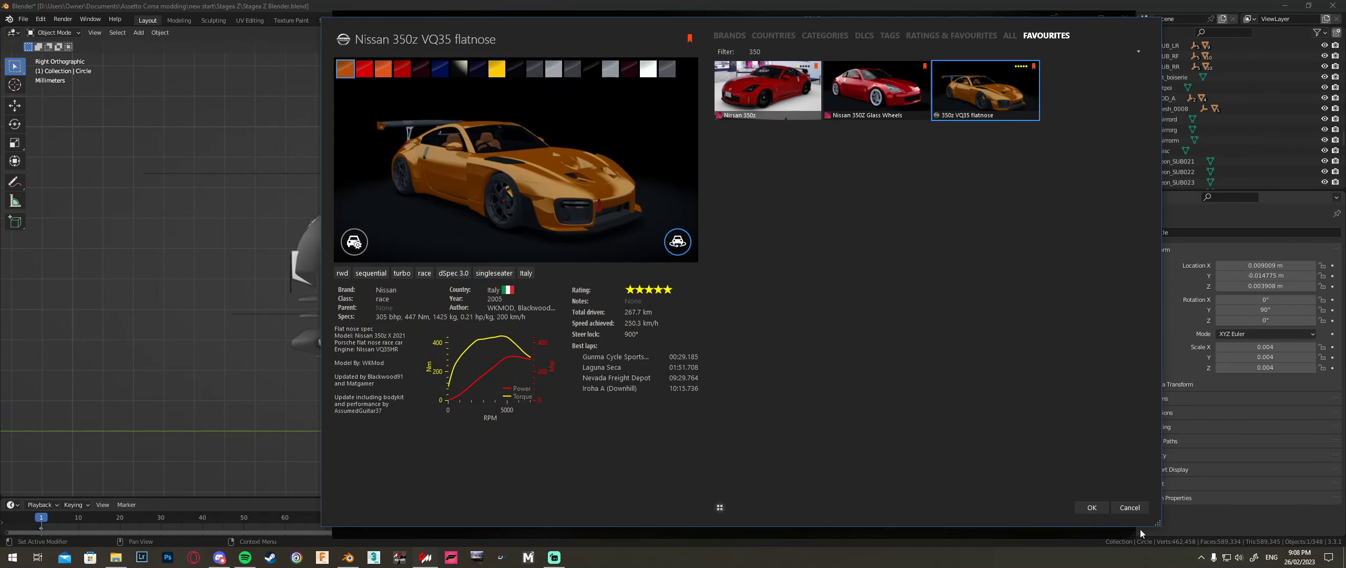
left_click(1129, 509)
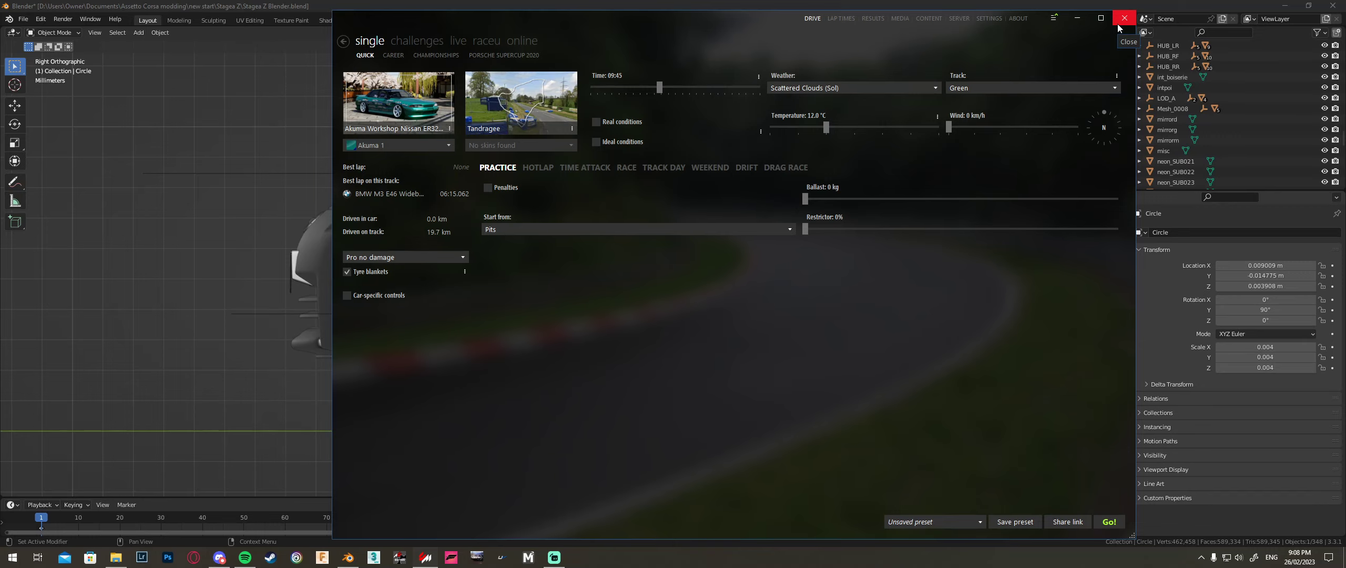
left_click(1118, 27)
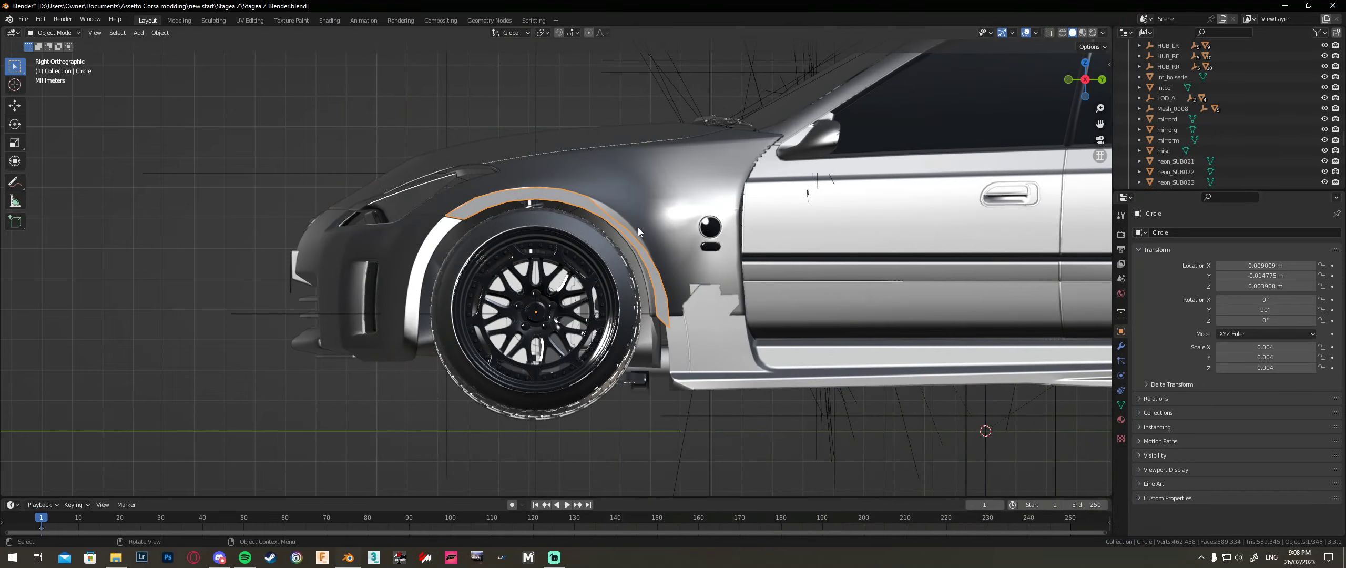
Step: In Edit Mode, move the strip's upper rear outer-edge vertex rearward along Y to follow the wheel arch edge
scroll(637, 227, "up", 3)
key("Tab")
scroll(658, 195, "up", 3)
left_click(716, 106)
key("g")
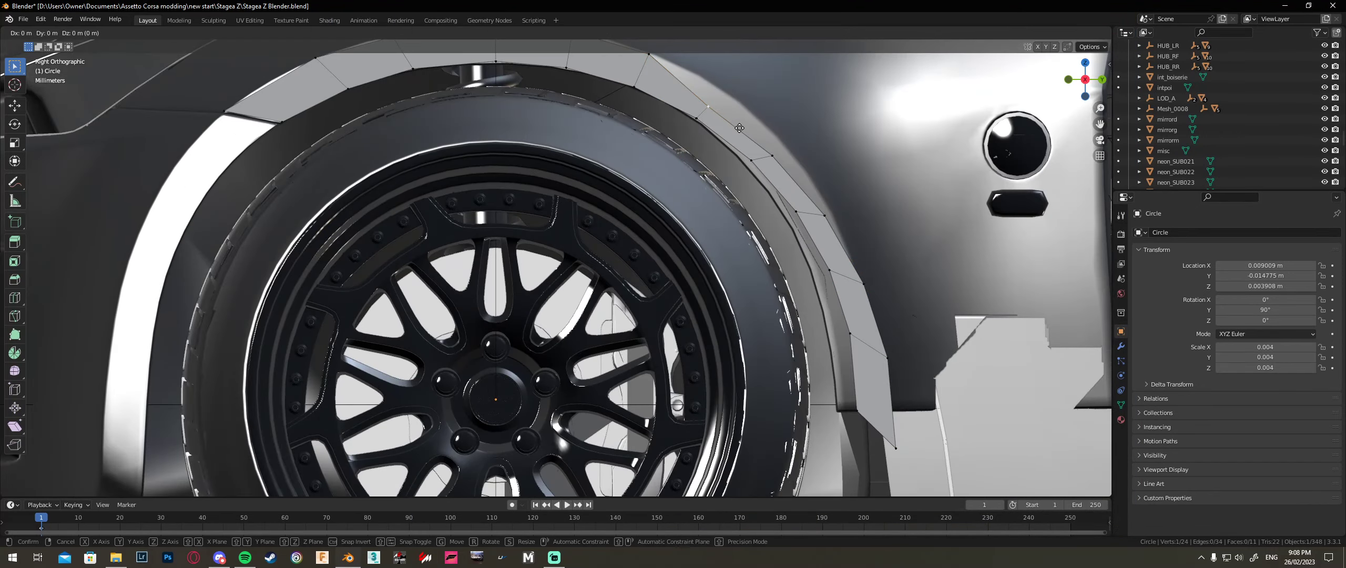
key("y")
left_click(728, 106)
key("g")
left_click(731, 96)
key("g")
key("y")
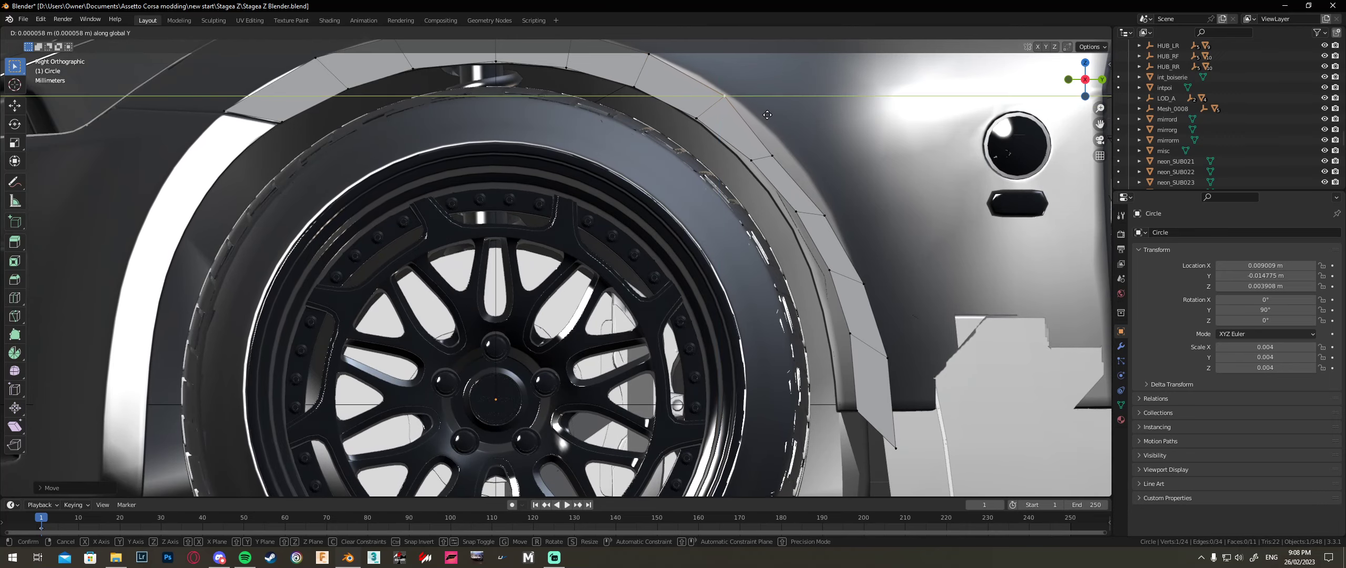
left_click(767, 115)
Step: Move the next outer-edge vertex down the arch rearward along Y and raise it about 0.000122 m along Z
left_click(771, 157)
key("g")
key("y")
left_click(781, 158)
key("g")
key("z")
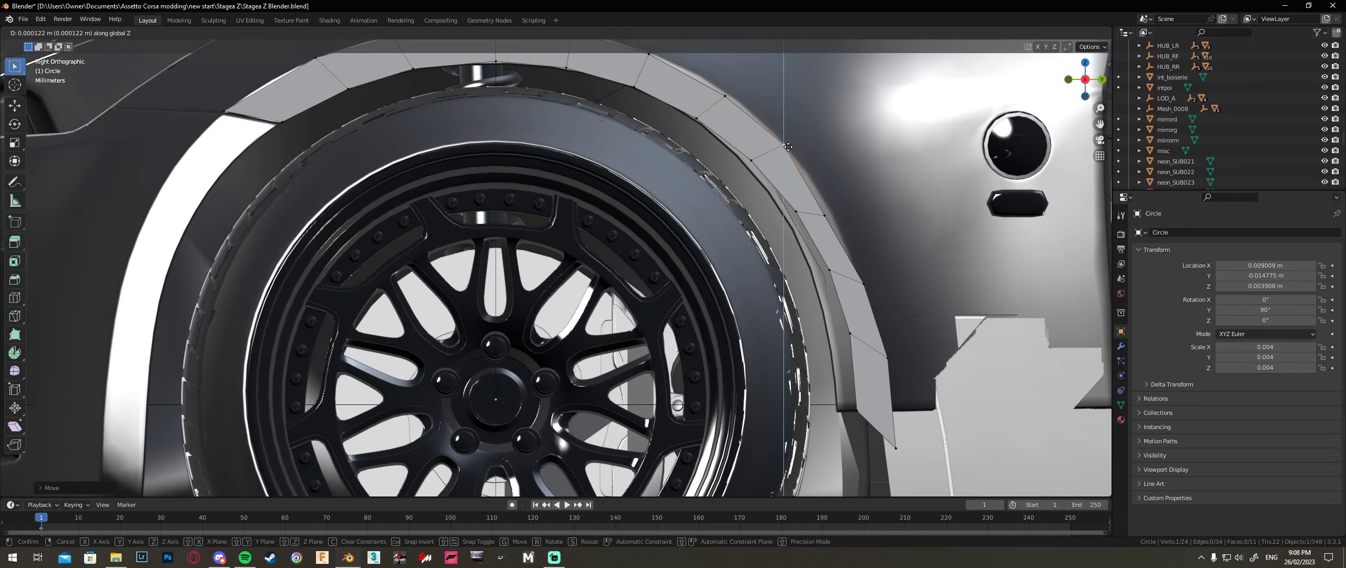
left_click(783, 146)
Step: Raise the next two outer-edge vertices behind the wheel along Z, then fine-tune the upper one along Y
left_click(829, 219)
key("g")
key("z")
left_click(849, 222)
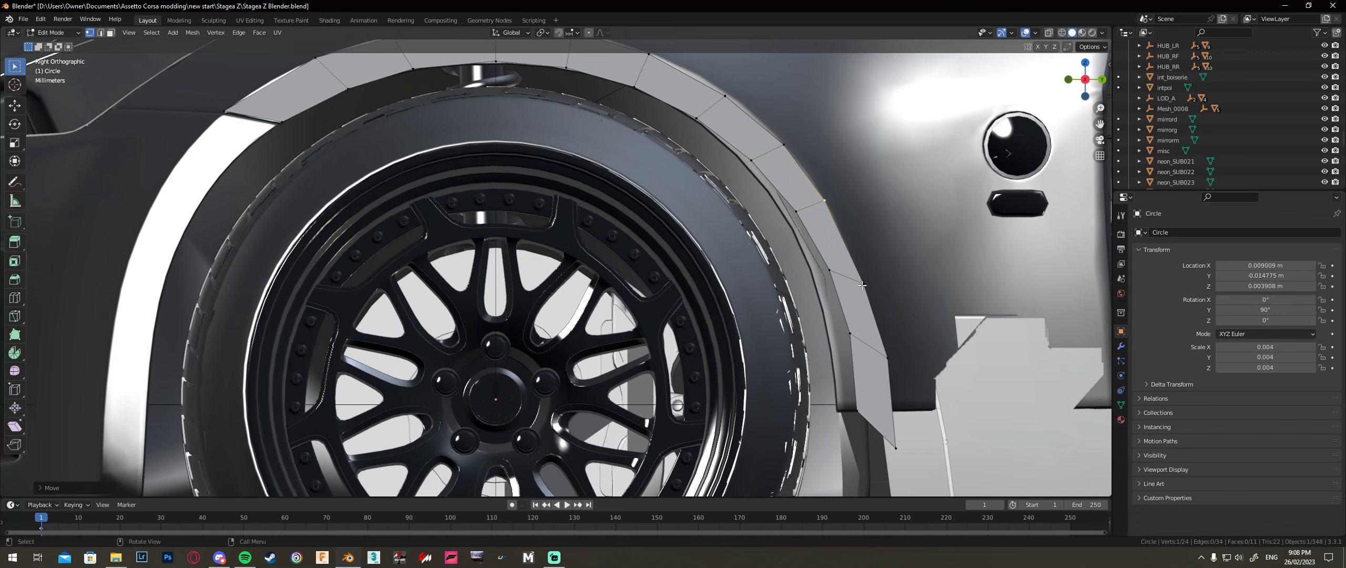
left_click(863, 283)
key("g")
key("z")
left_click(830, 203)
left_click(829, 195)
key("g")
key("y")
key("z")
key("y")
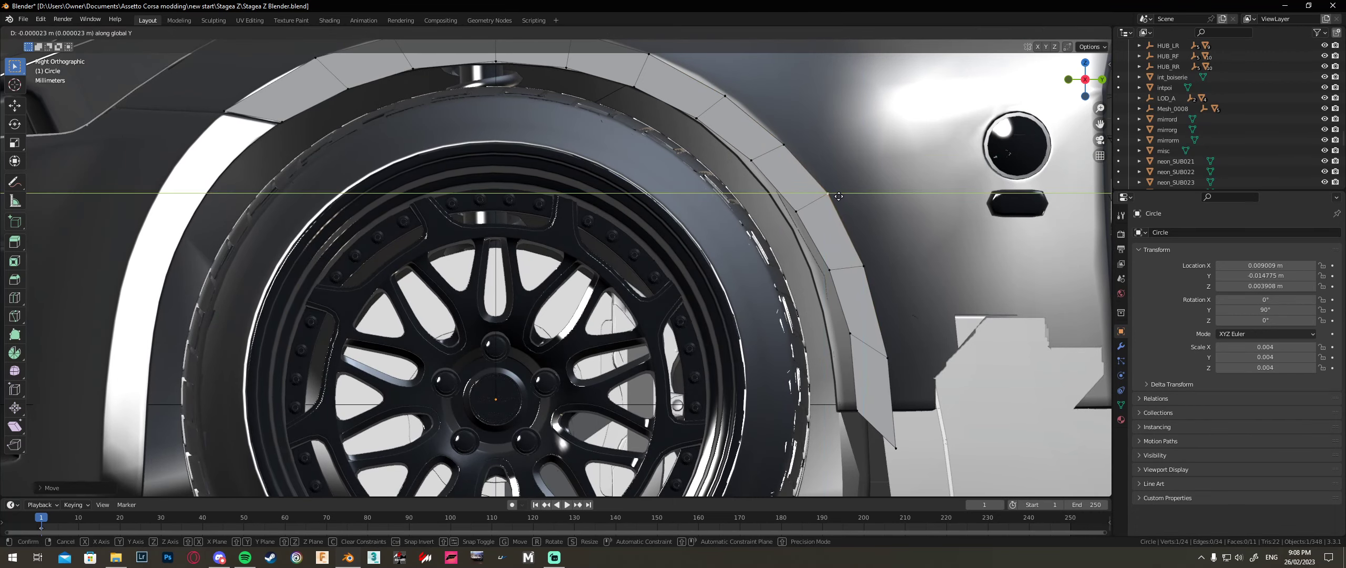
left_click(837, 196)
Step: Raise the second-lowest outer vertex along Z and align the lower end's outer corner along Y and Z to square off the strip
left_click(890, 358)
key("g")
key("z")
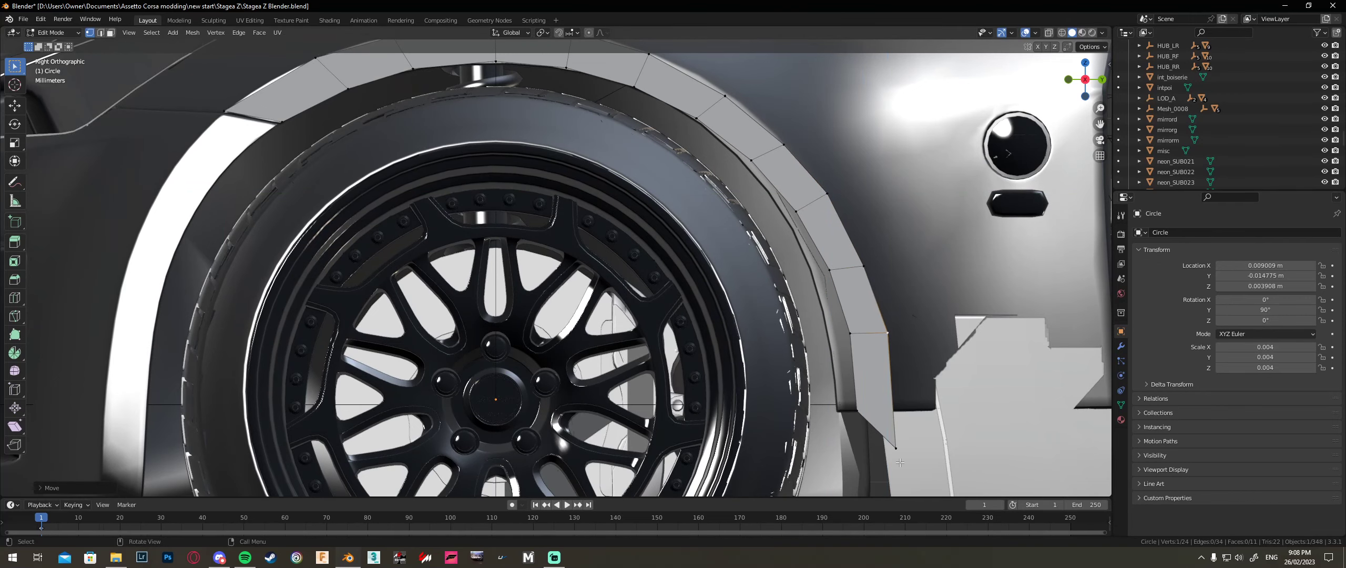
left_click(909, 424)
key("g")
key("y")
left_click(904, 424)
key("g")
key("z")
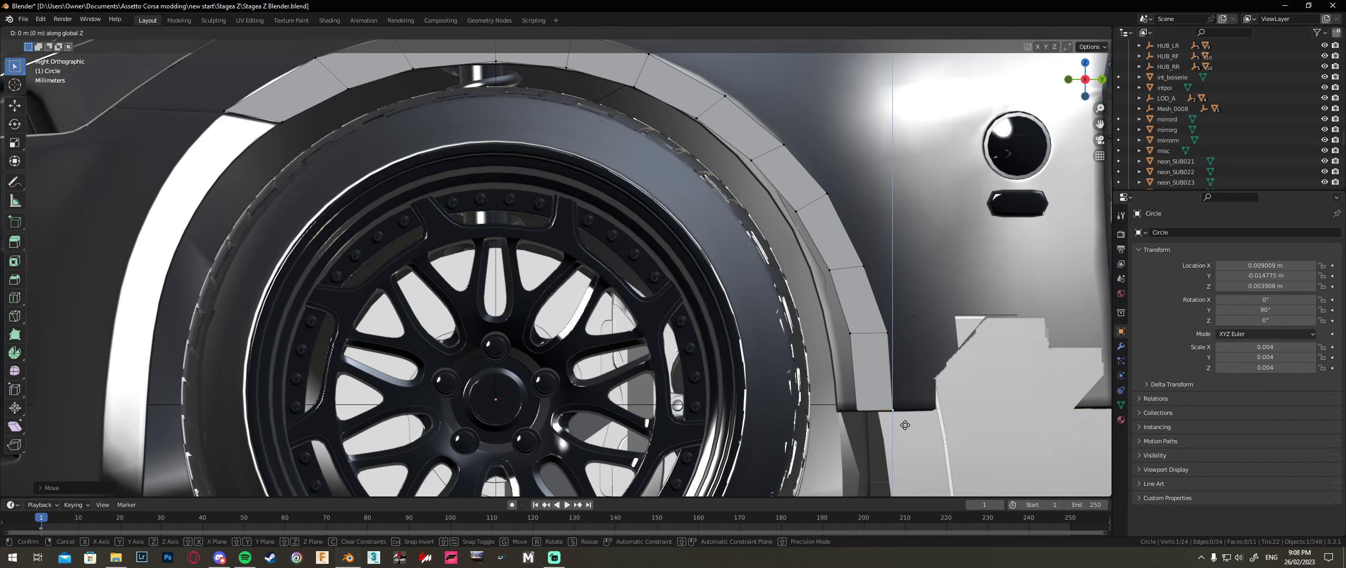
left_click(903, 425)
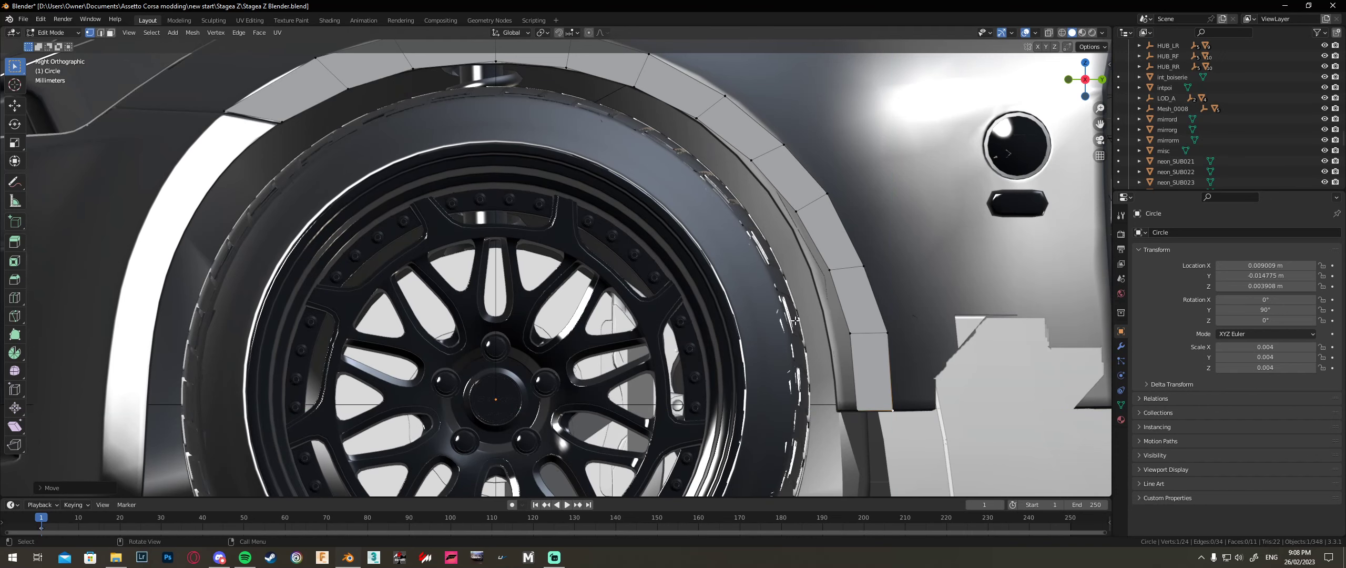
Step: Nudge an outer vertex behind the wheel along Y, then shift the three lowest outer-edge vertices about -0.000036 m along Y
scroll(795, 320, "down", 4)
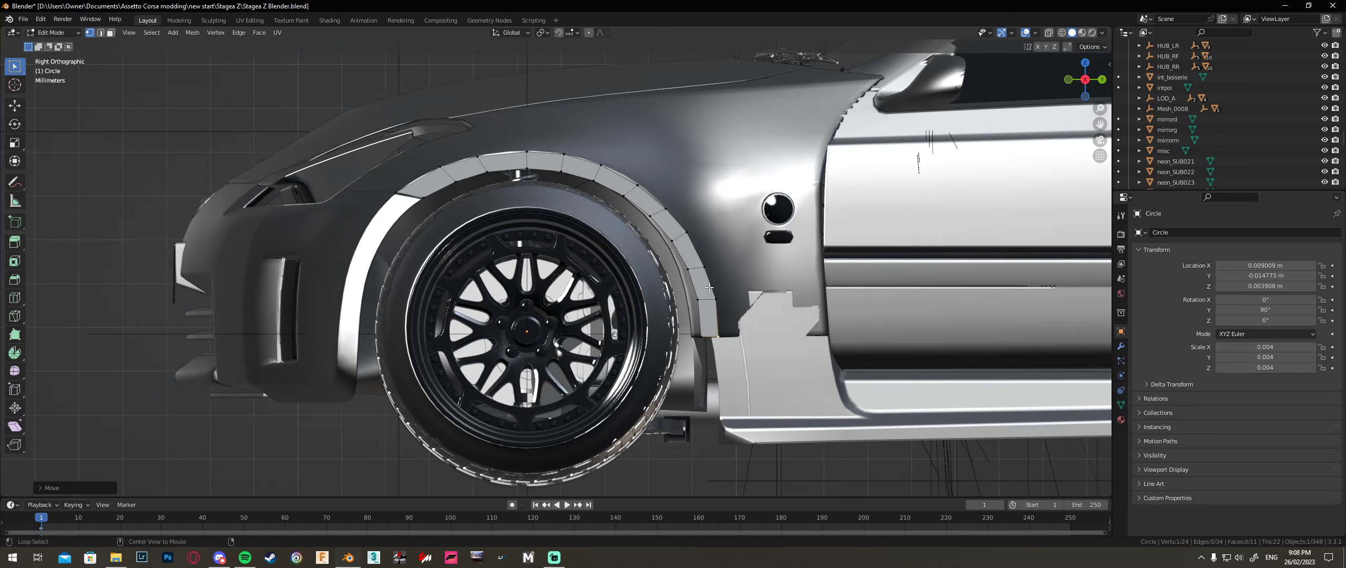
left_click(711, 264)
key("g")
key("y")
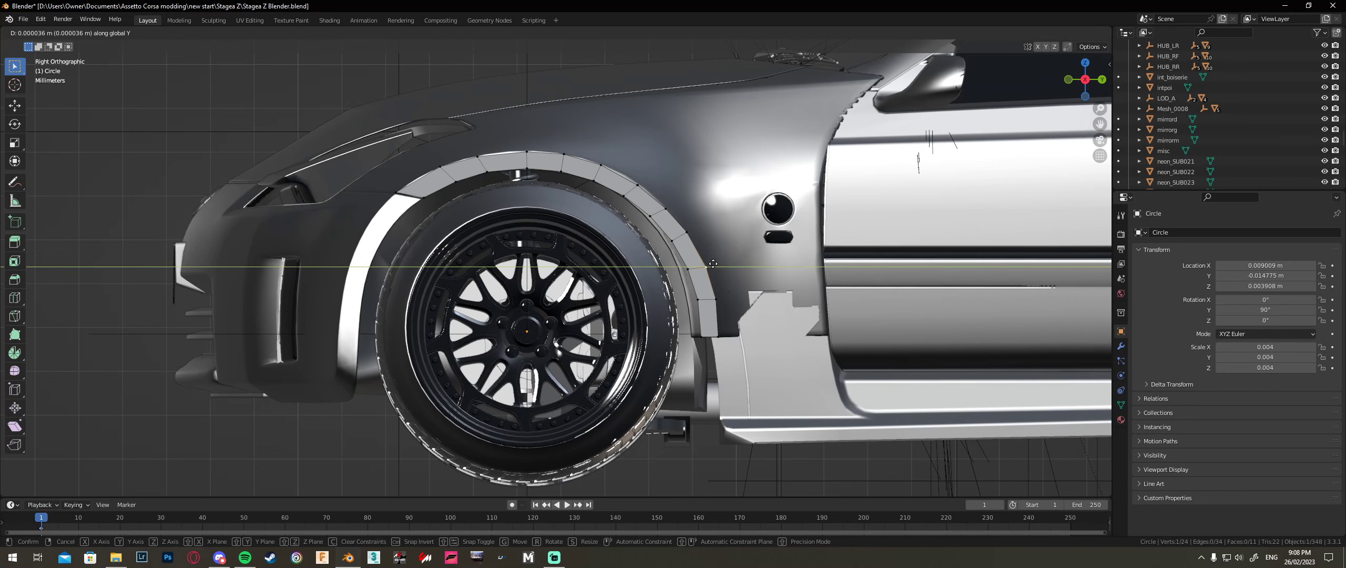
left_click(713, 264)
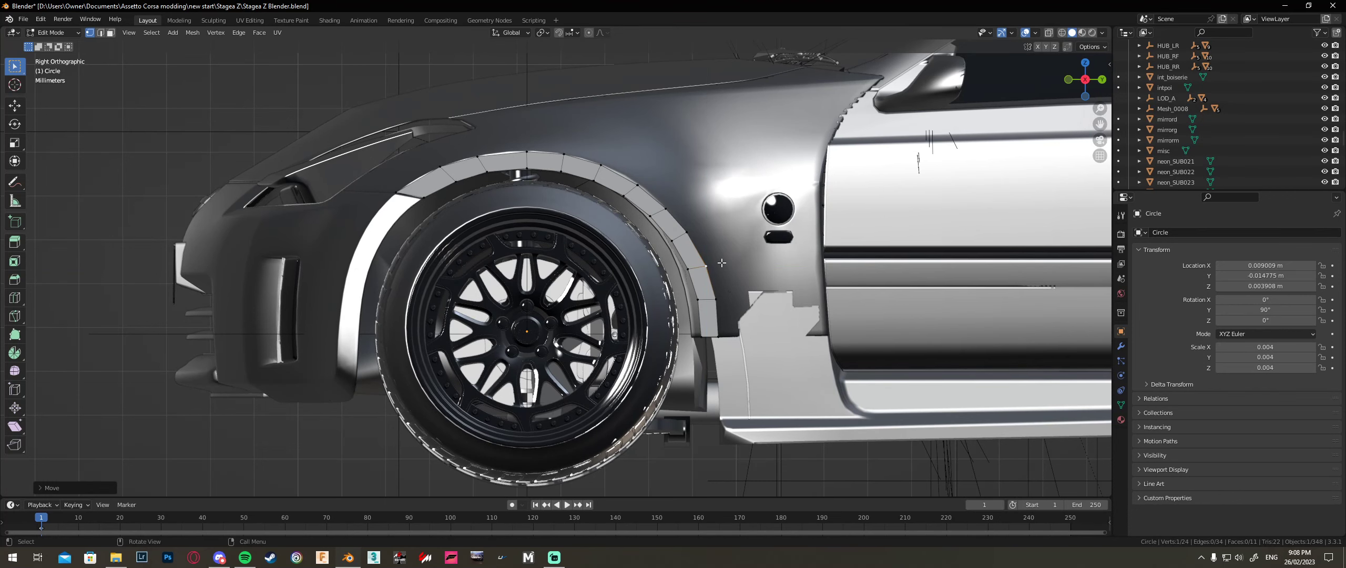
left_click(698, 234)
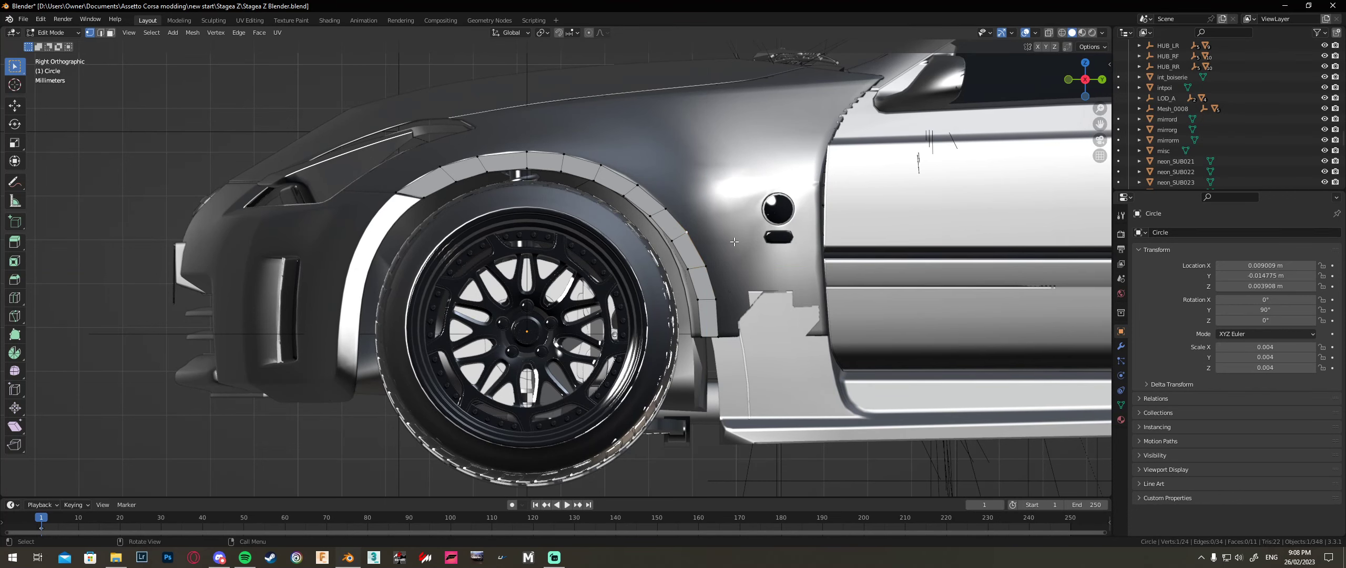
left_click_drag(733, 242, 700, 357)
key("g")
key("y")
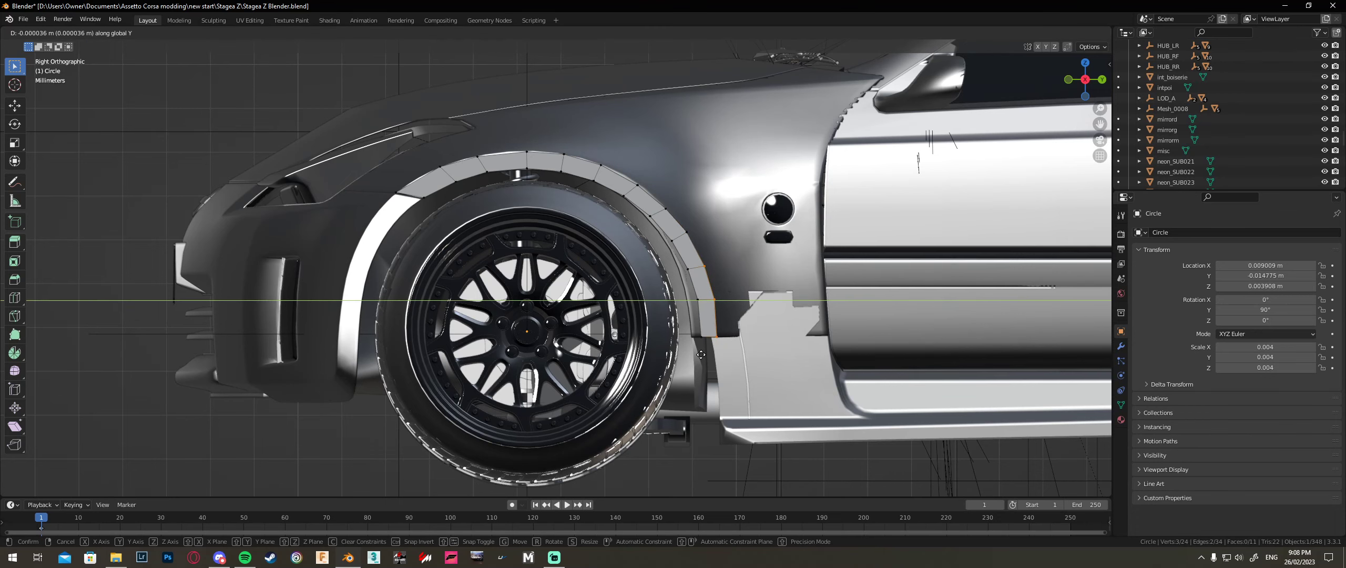
left_click(700, 354)
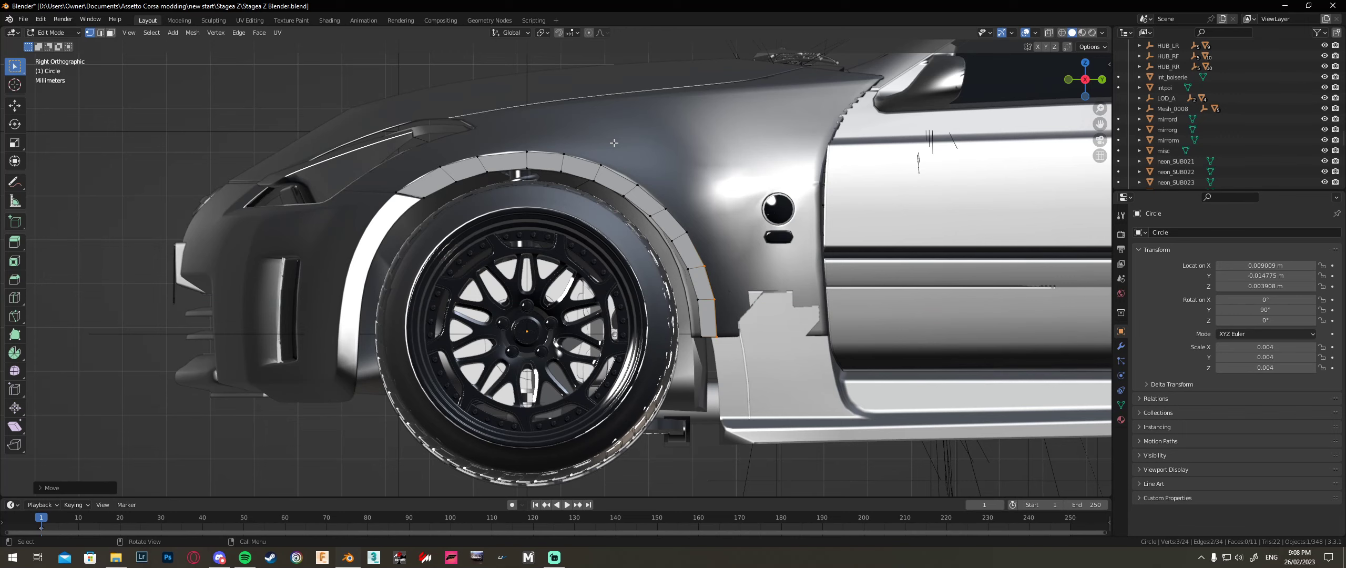
Step: Return to Object Mode and add a Bevel and a Subdivision Surface modifier to the arch strip
key("Tab")
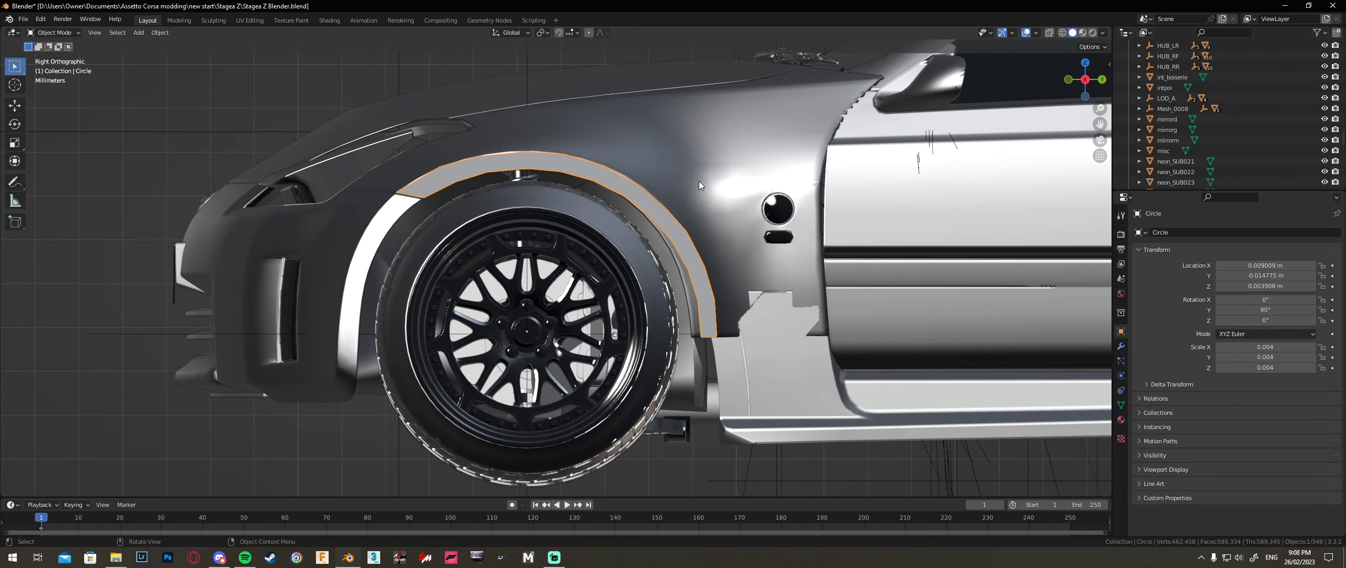
left_click(1120, 346)
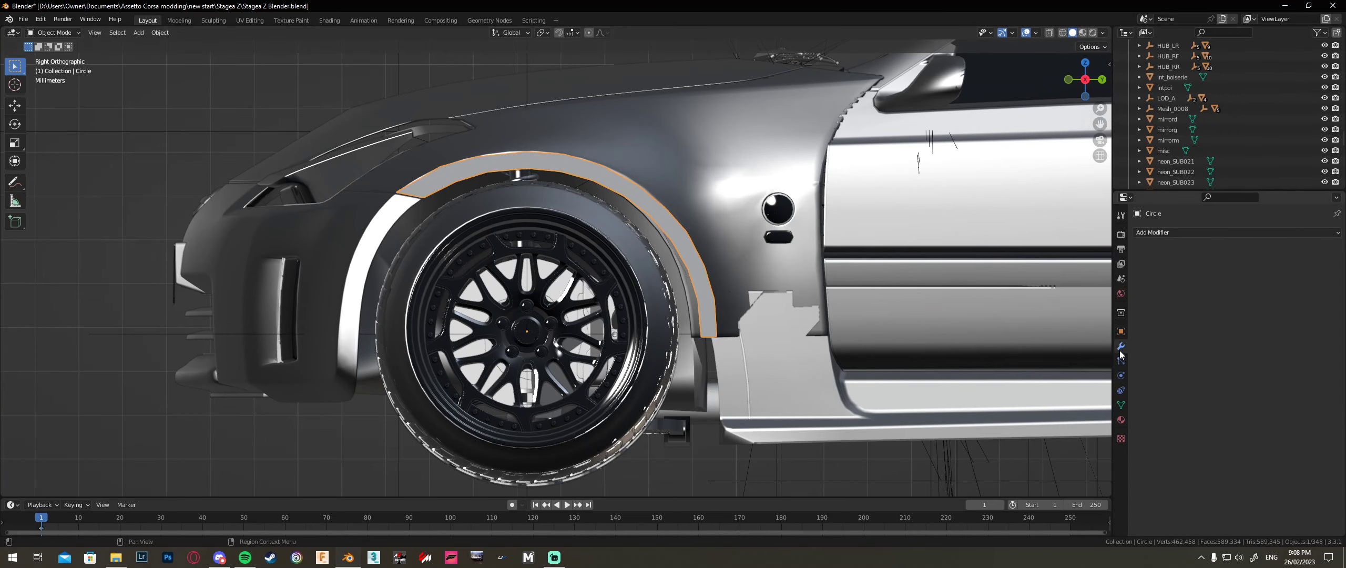
left_click(1151, 235)
left_click(1135, 275)
left_click(1156, 233)
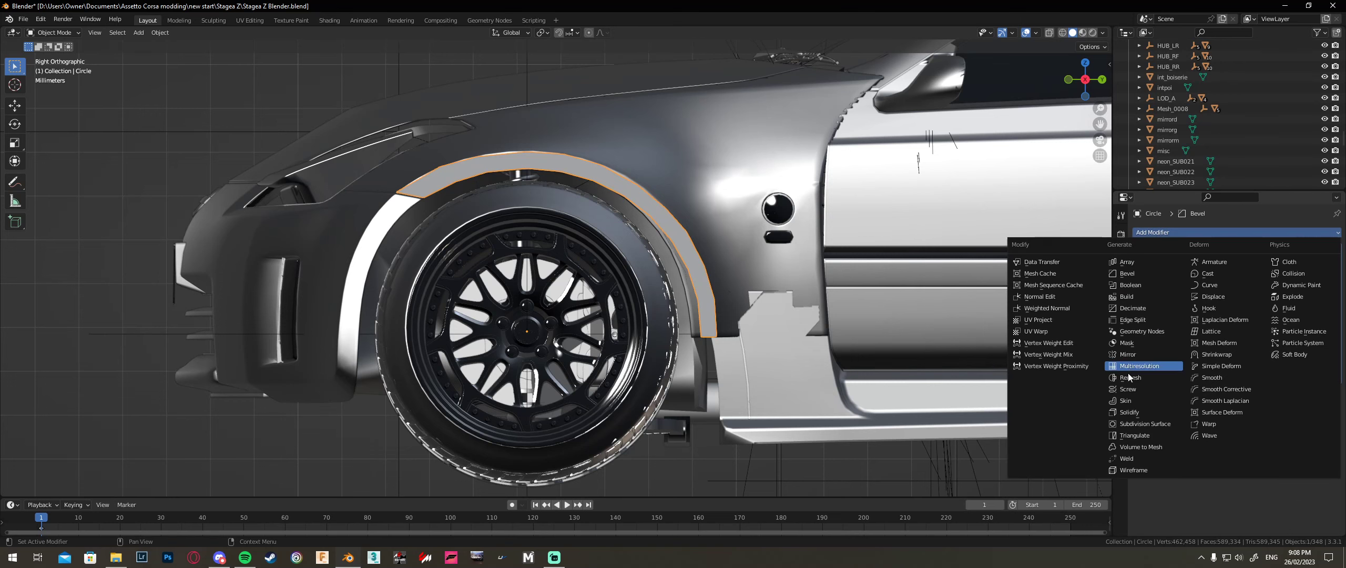
left_click(1135, 423)
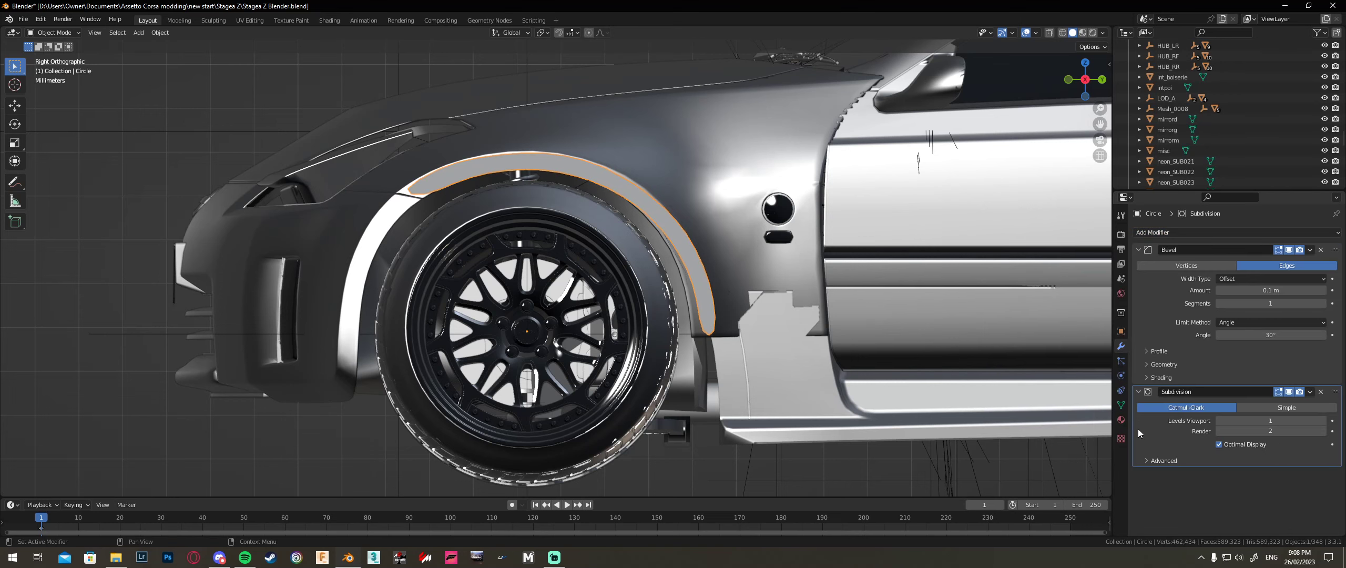
Step: Set the Subdivision modifier's Boundary Smooth to Keep Corners, comparing it with All, and collapse the modifier's settings
left_click(1145, 460)
left_click(1227, 516)
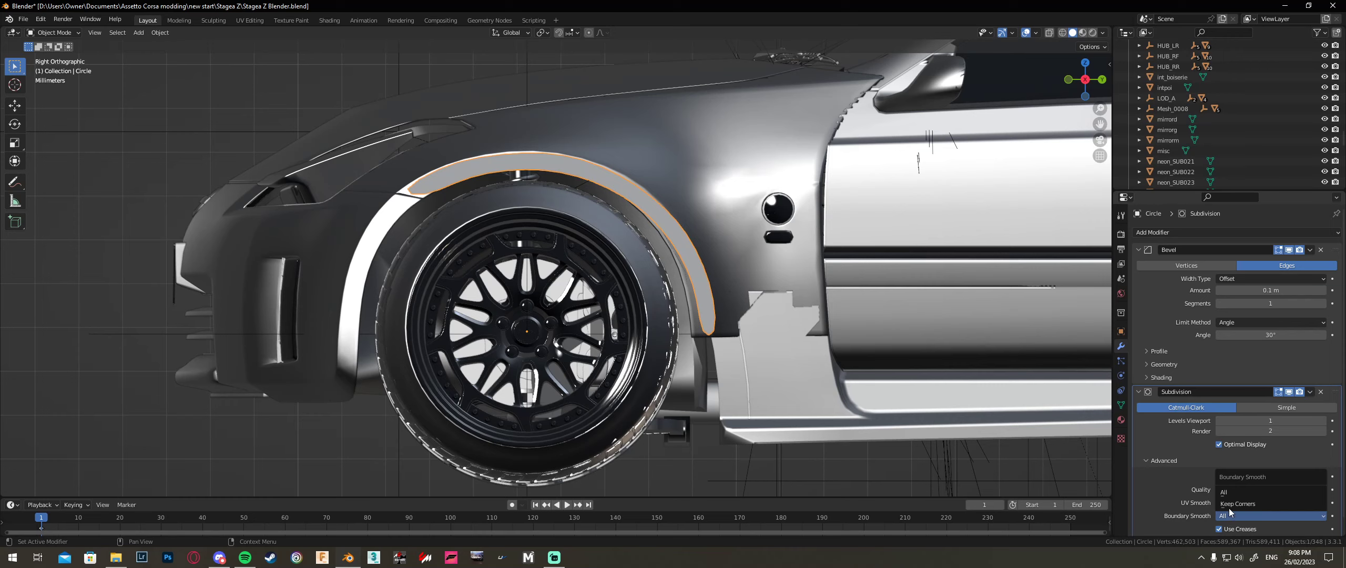
left_click(1232, 504)
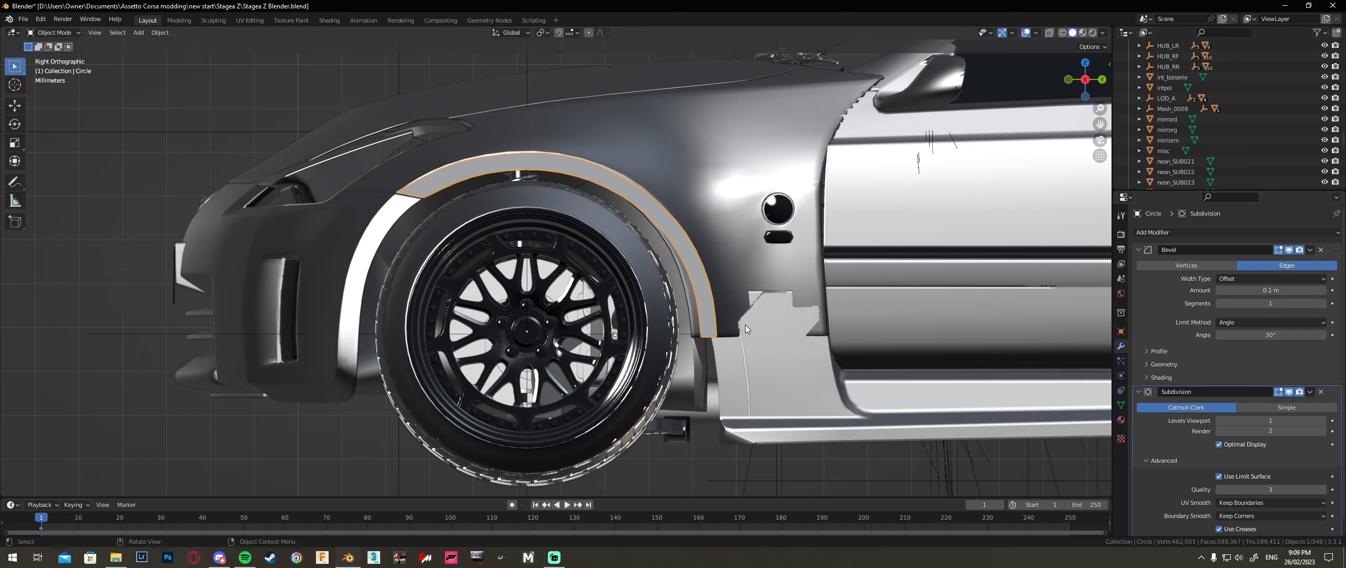
left_click(1243, 516)
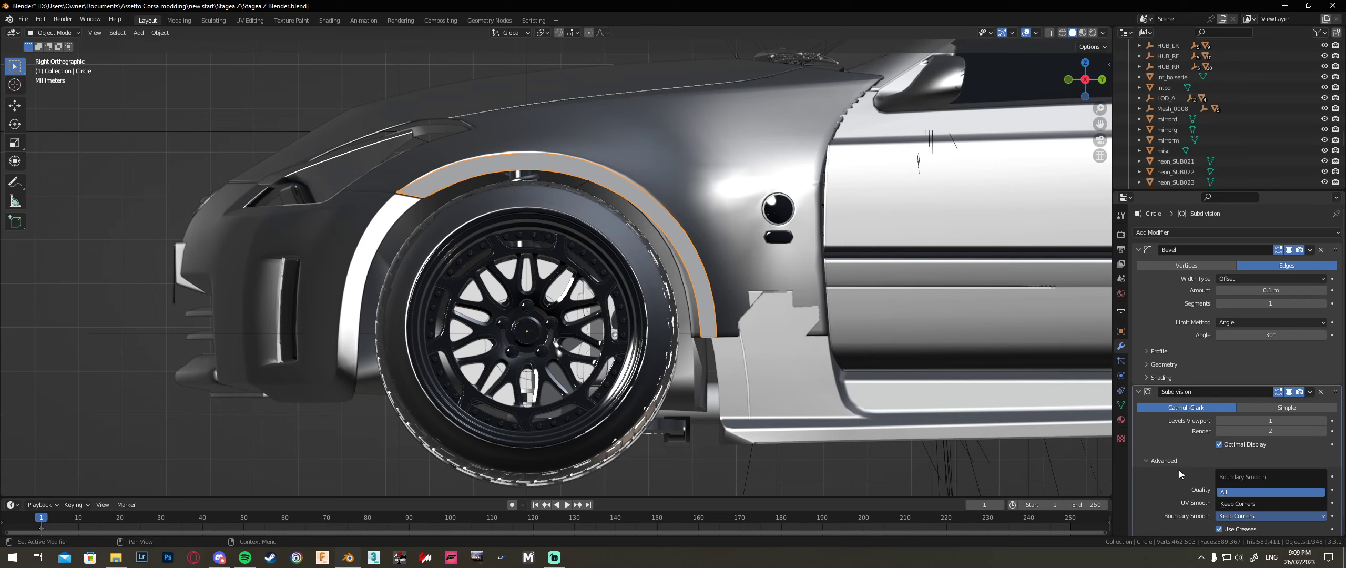
left_click(1243, 496)
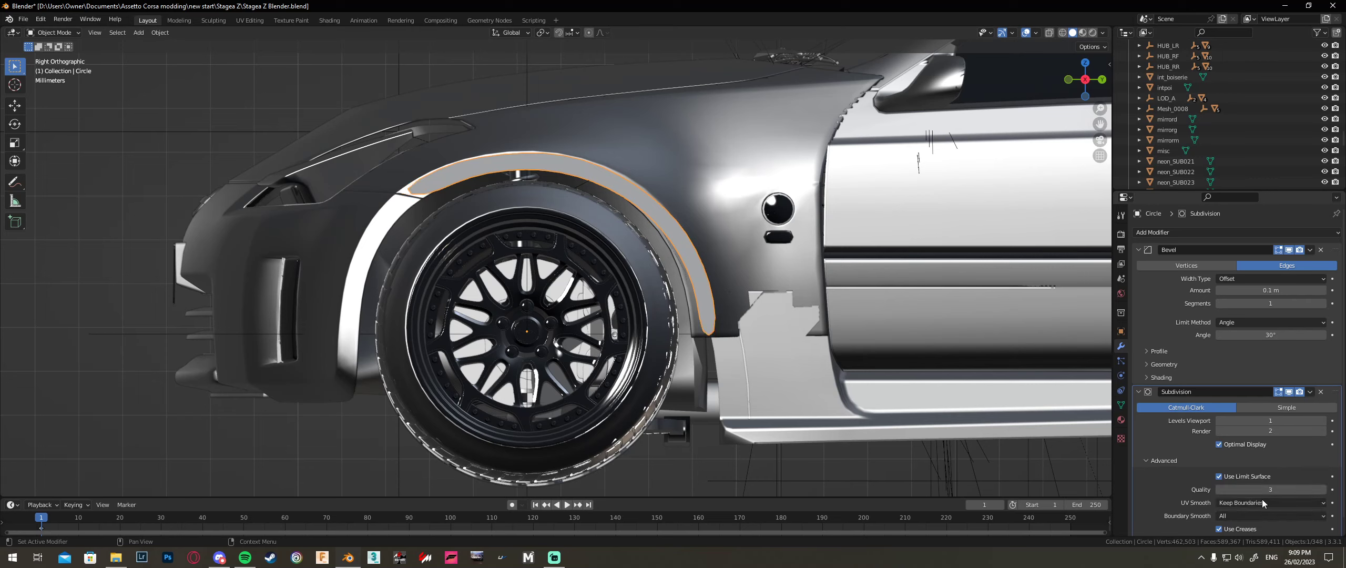
left_click(1242, 514)
left_click(1238, 504)
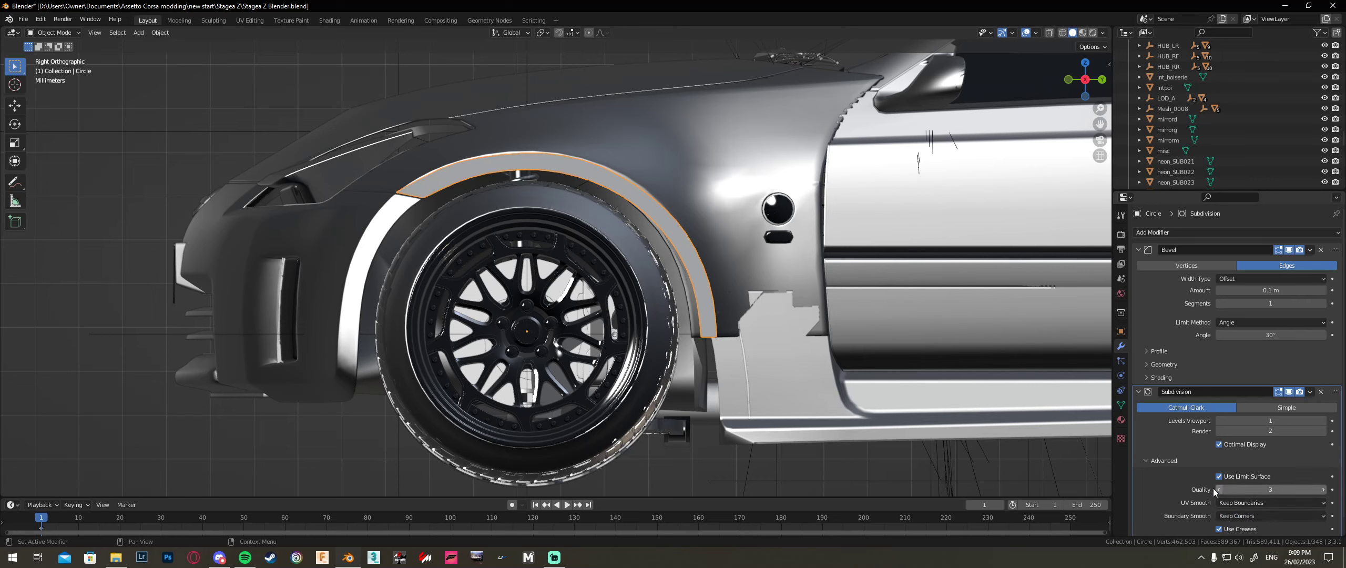
left_click(1138, 392)
Step: Add a Mirror modifier on the X axis with default007 as mirror object, and check the strip on both sides of the car
scroll(913, 399, "down", 3)
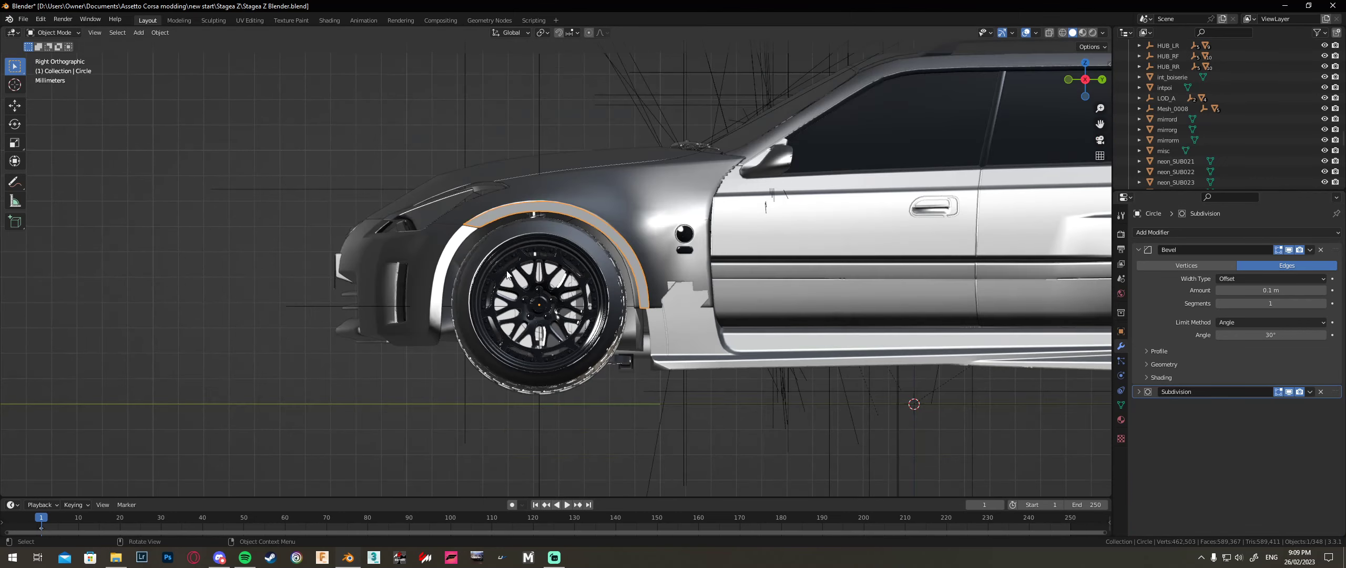
middle_click_drag(913, 399, 988, 420)
scroll(991, 410, "down", 1)
left_click(1175, 234)
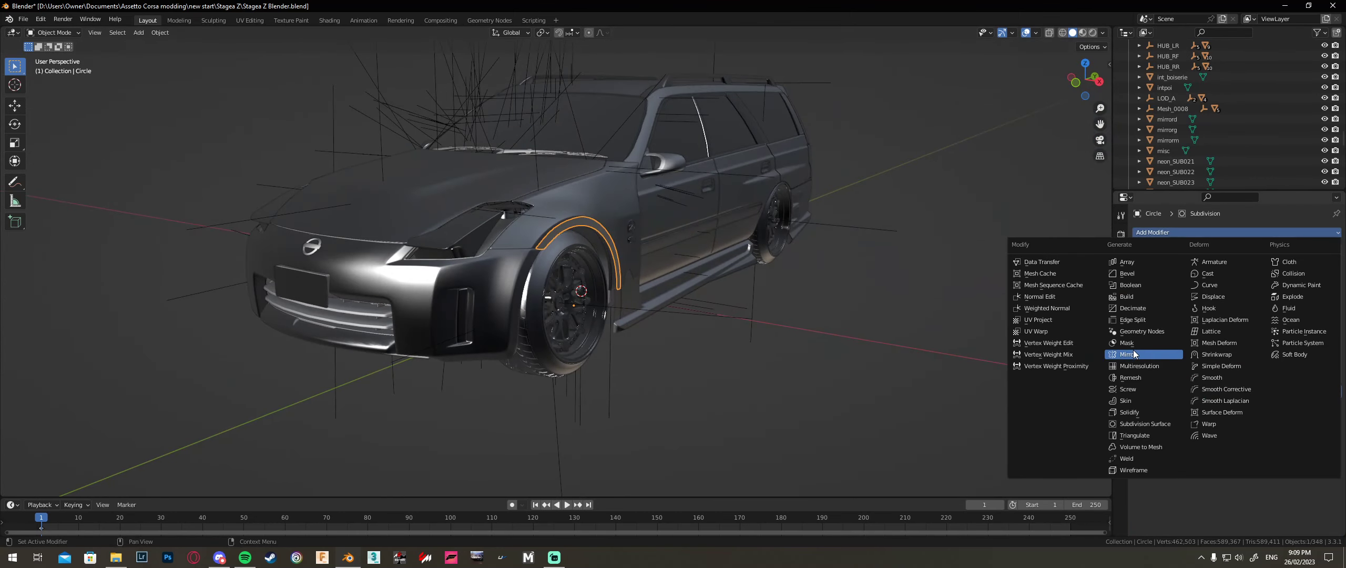
left_click(1141, 366)
left_click(1320, 461)
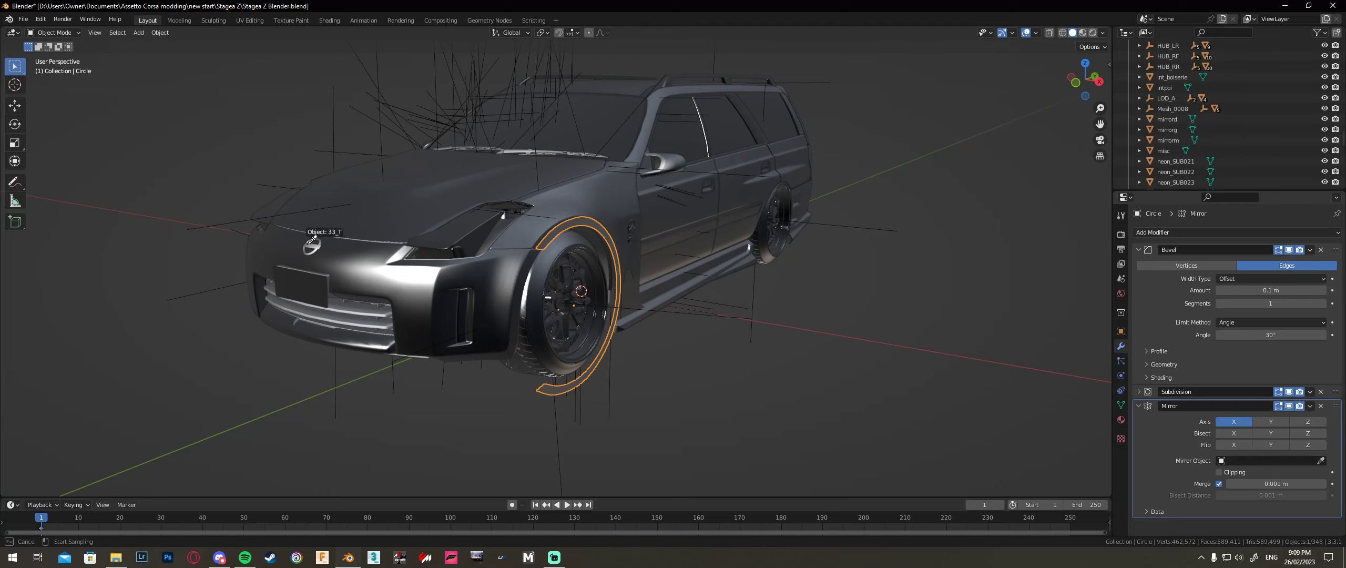
left_click(616, 83)
middle_click_drag(616, 83, 534, 101)
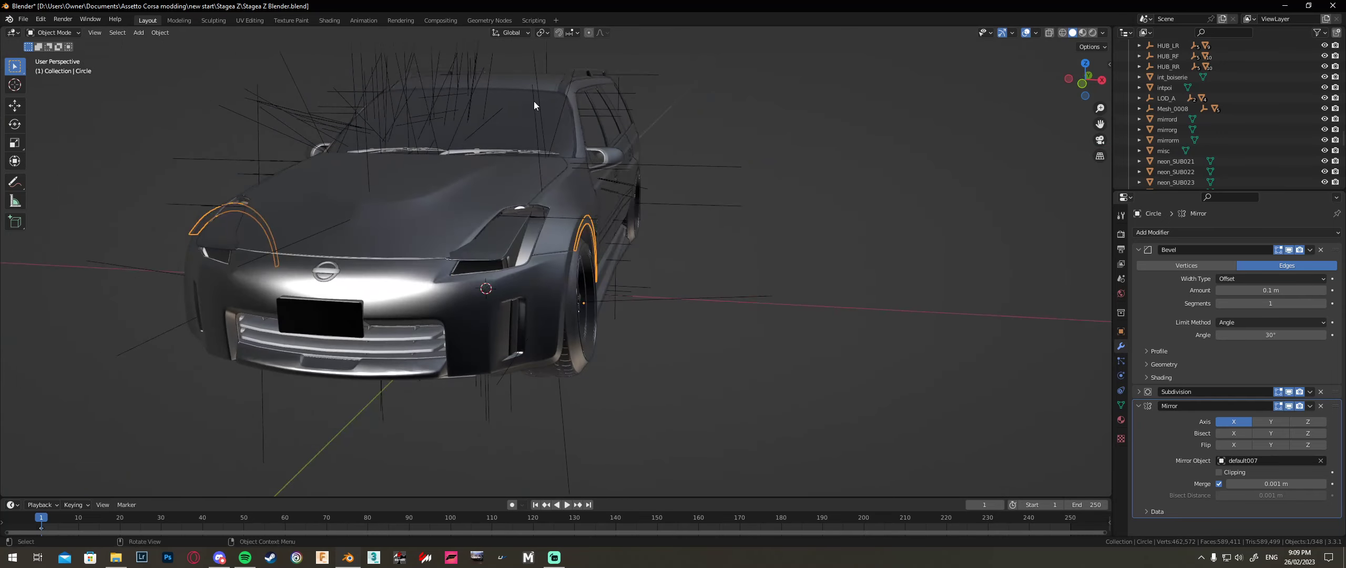
left_click(521, 77)
left_click(581, 230)
middle_click_drag(724, 238, 642, 245)
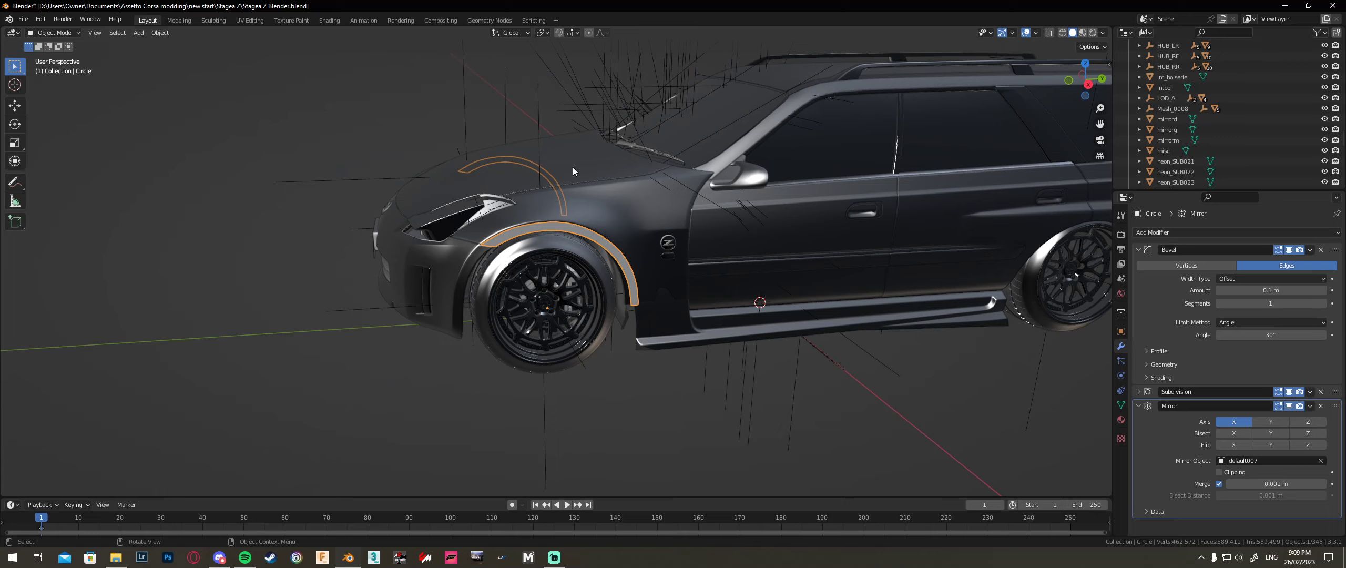
Step: In the right side view, edit the strip and adjust the outer-edge vertex near its front end along Z
left_click(1087, 84)
scroll(400, 242, "up", 8)
scroll(480, 210, "down", 2)
middle_click_drag(483, 140, 503, 201, "shift")
key("Tab")
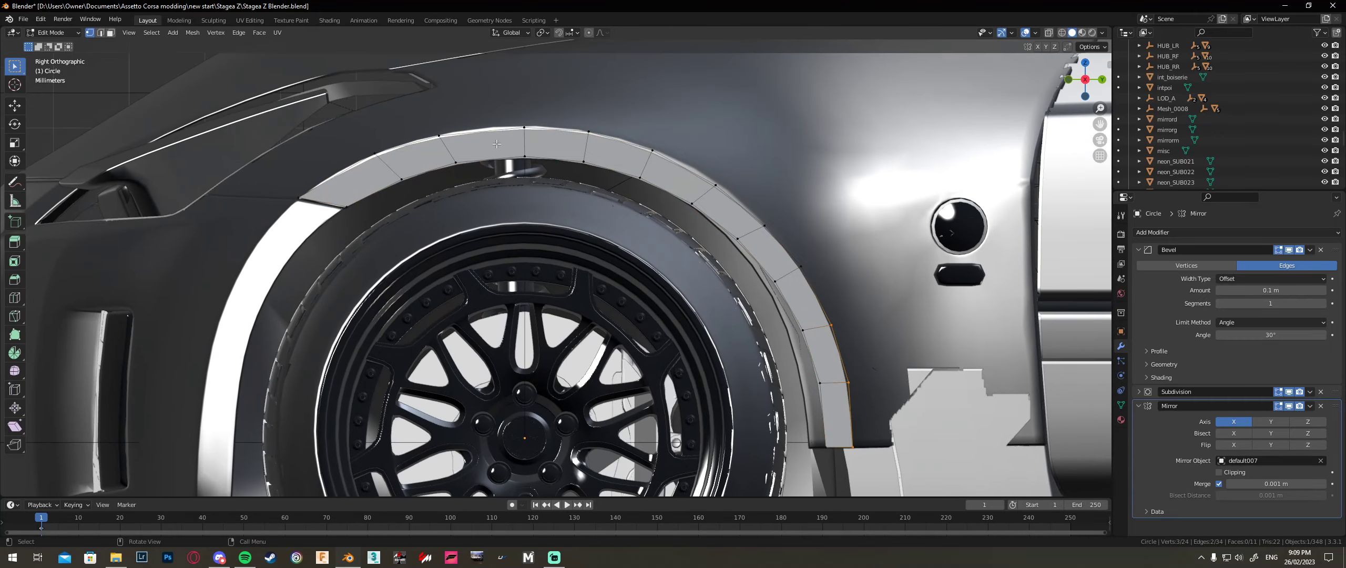
left_click(375, 152)
key("g")
key("z")
left_click(330, 122)
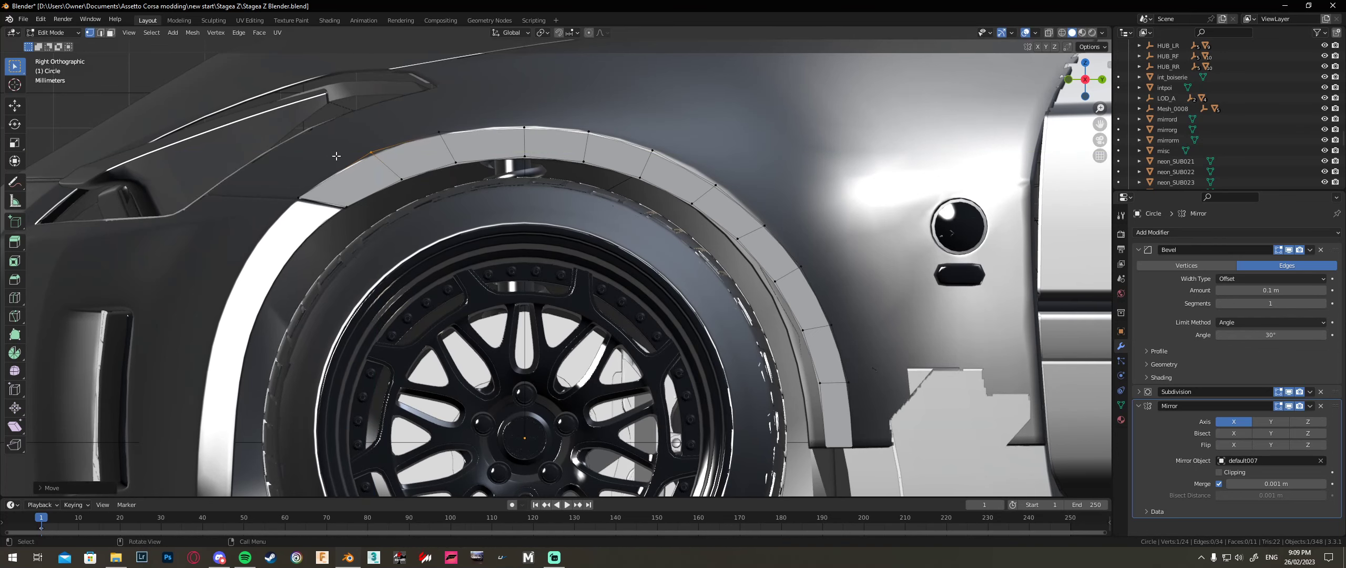
Step: Raise the outer-edge vertex at the top of the arch and the two behind it slightly along Z
left_click(529, 119)
key("g")
key("z")
left_click(529, 114)
left_click(579, 121)
key("g")
key("z")
left_click(578, 119)
left_click(651, 149)
key("g")
key("z")
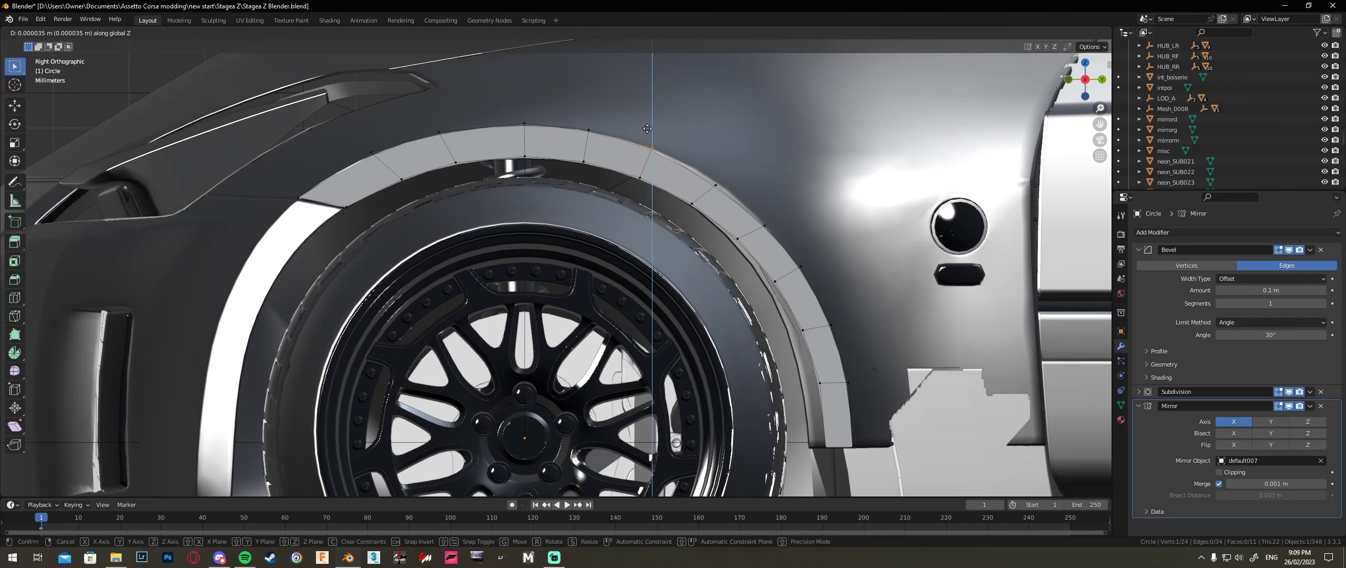
left_click(666, 147)
Step: Nudge the next two outer-edge vertices down the rear of the arch along Y
left_click(717, 160)
key("g")
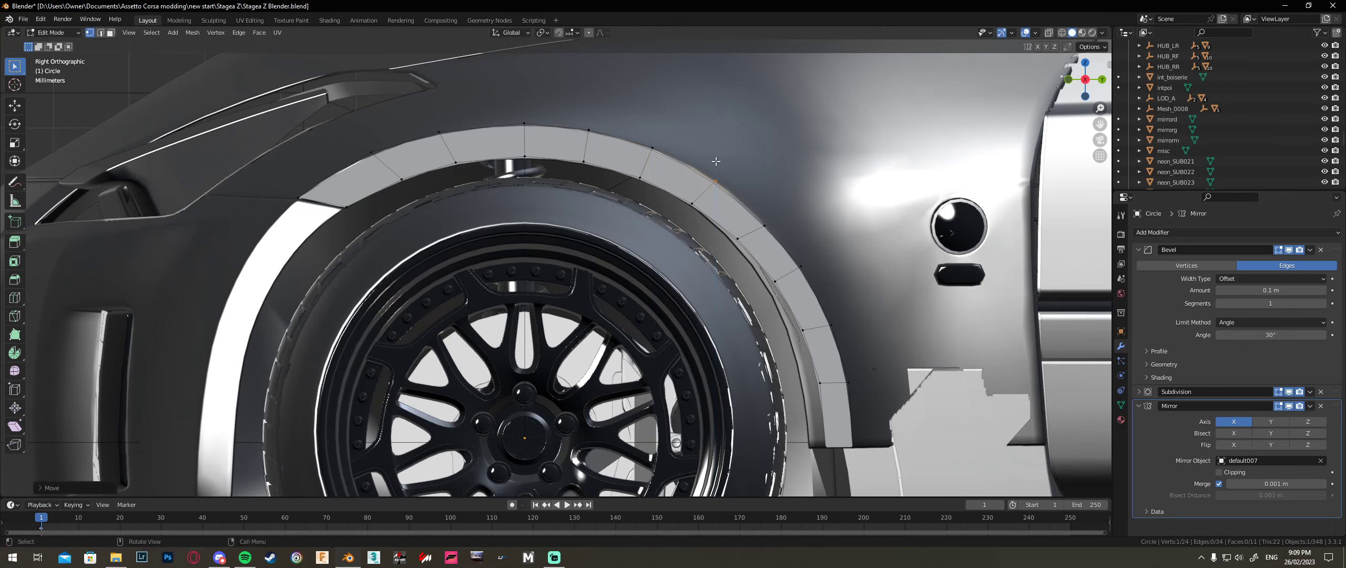
key("y")
left_click(717, 161)
left_click(765, 225)
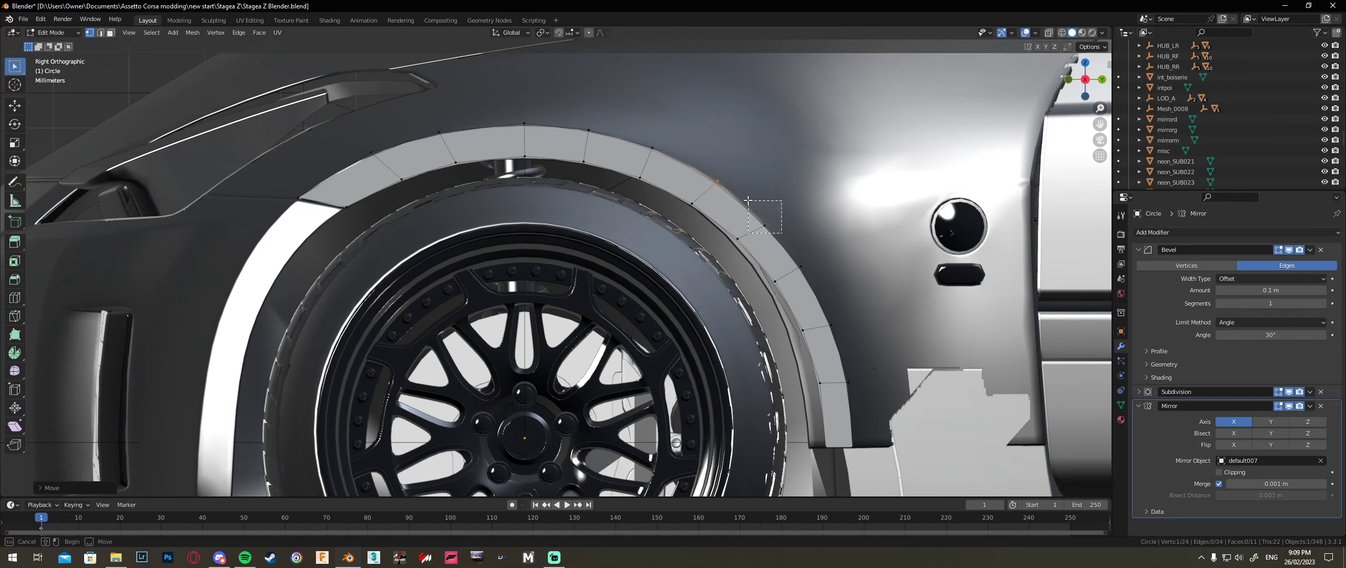
key("g")
key("y")
left_click(756, 197)
Step: Shift the lowest outer-edge vertices at the rear of the arch strip slightly rearward along Y
left_click_drag(790, 250, 813, 432)
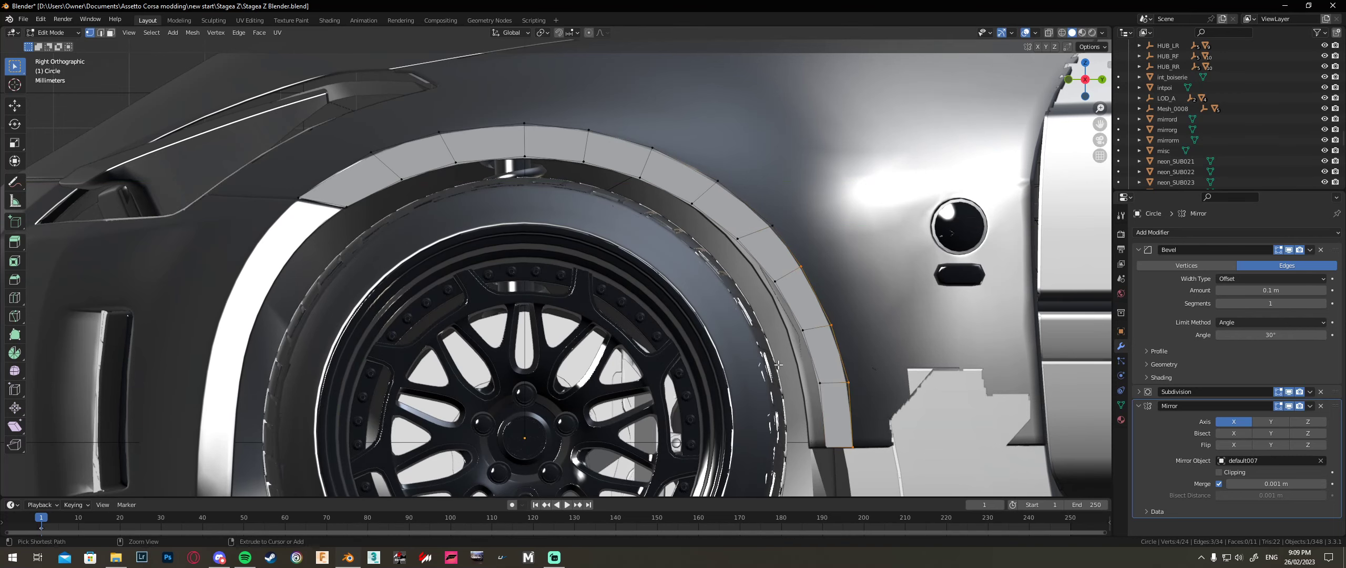
key("g")
key("y")
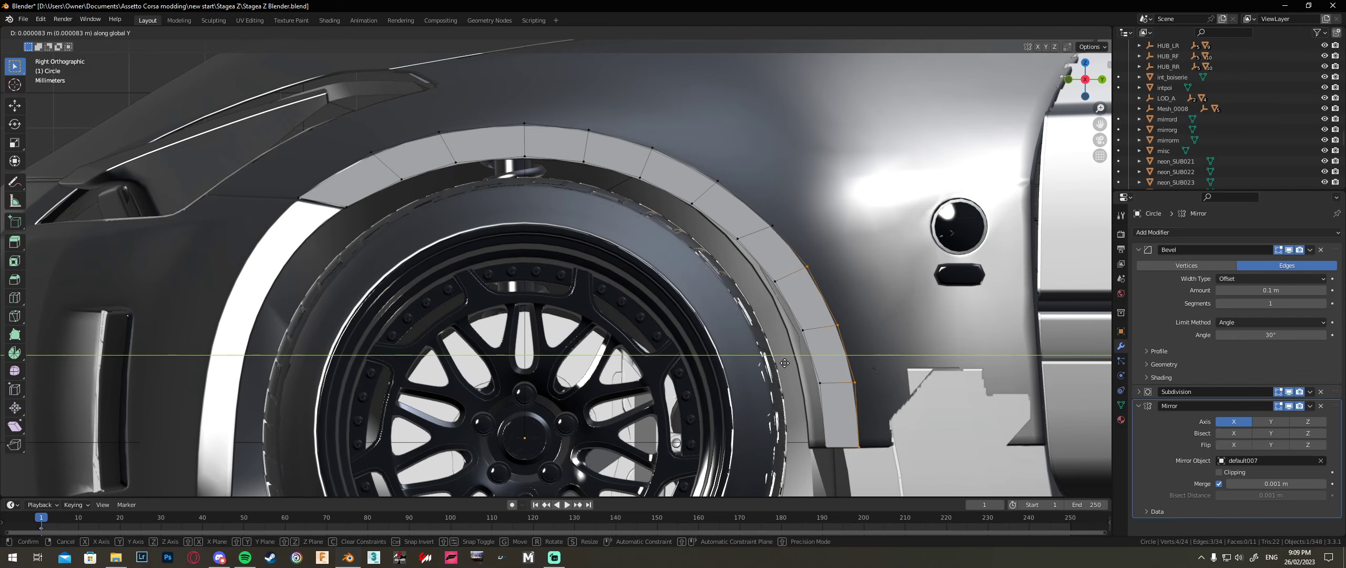
left_click(782, 363)
Step: Select the strip's whole outer edge loop and extrude it outward into a second row of faces
scroll(867, 306, "down", 1)
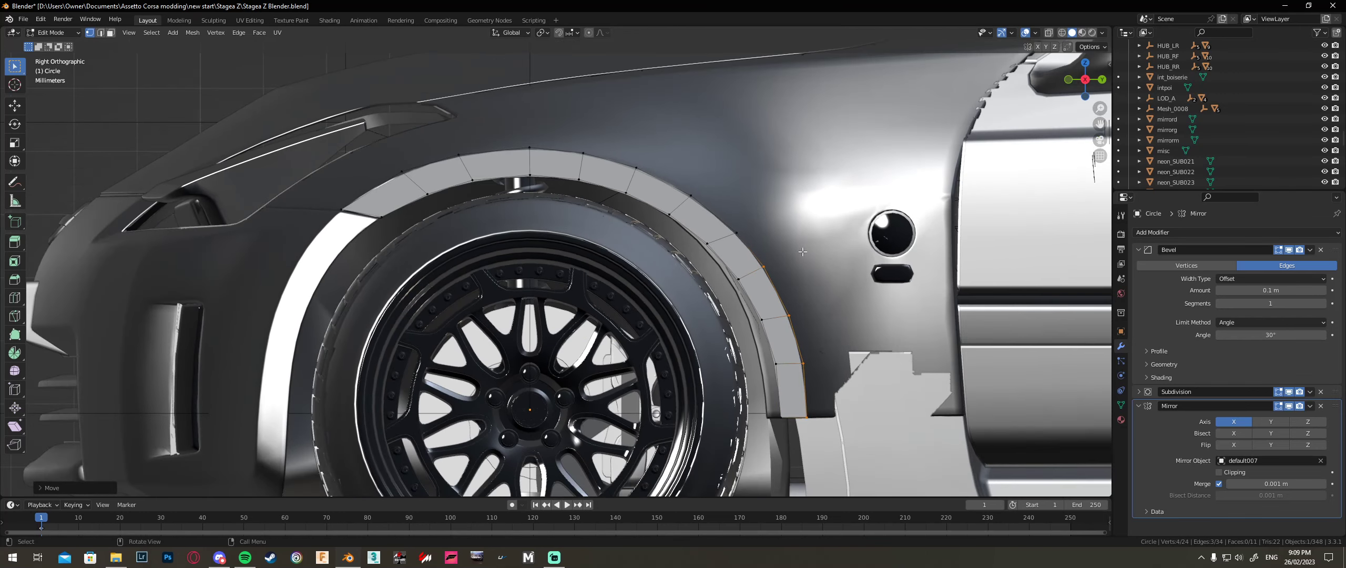
left_click(724, 227, "alt")
scroll(788, 306, "down", 1)
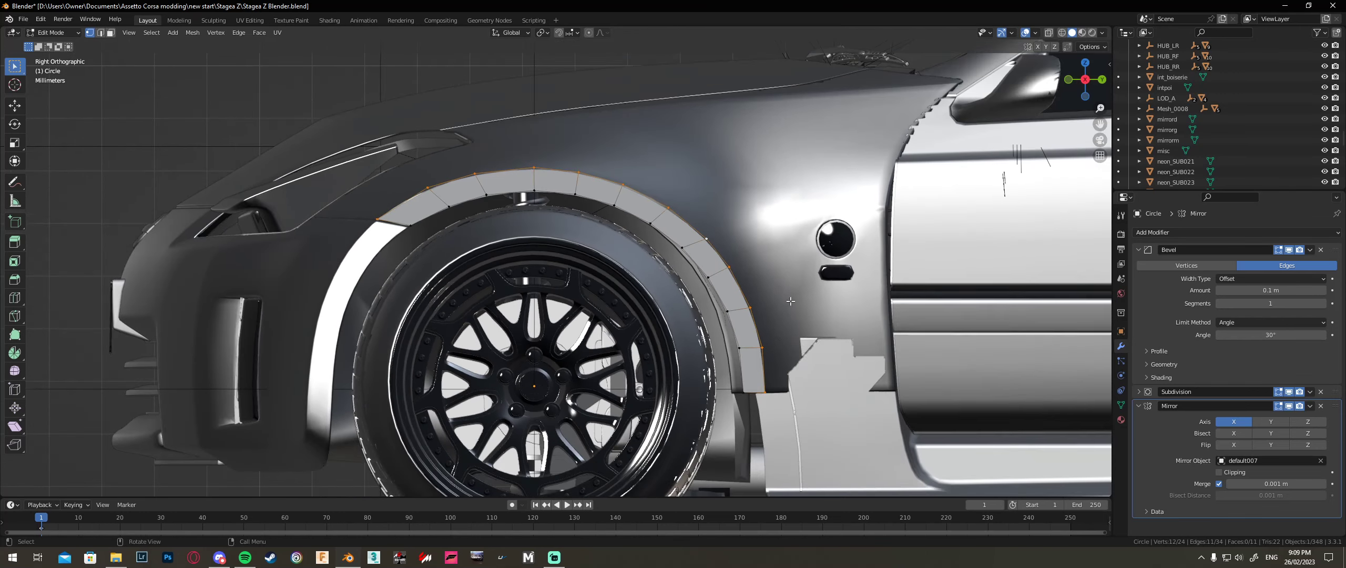
middle_click_drag(787, 306, 700, 310, "shift")
key("e")
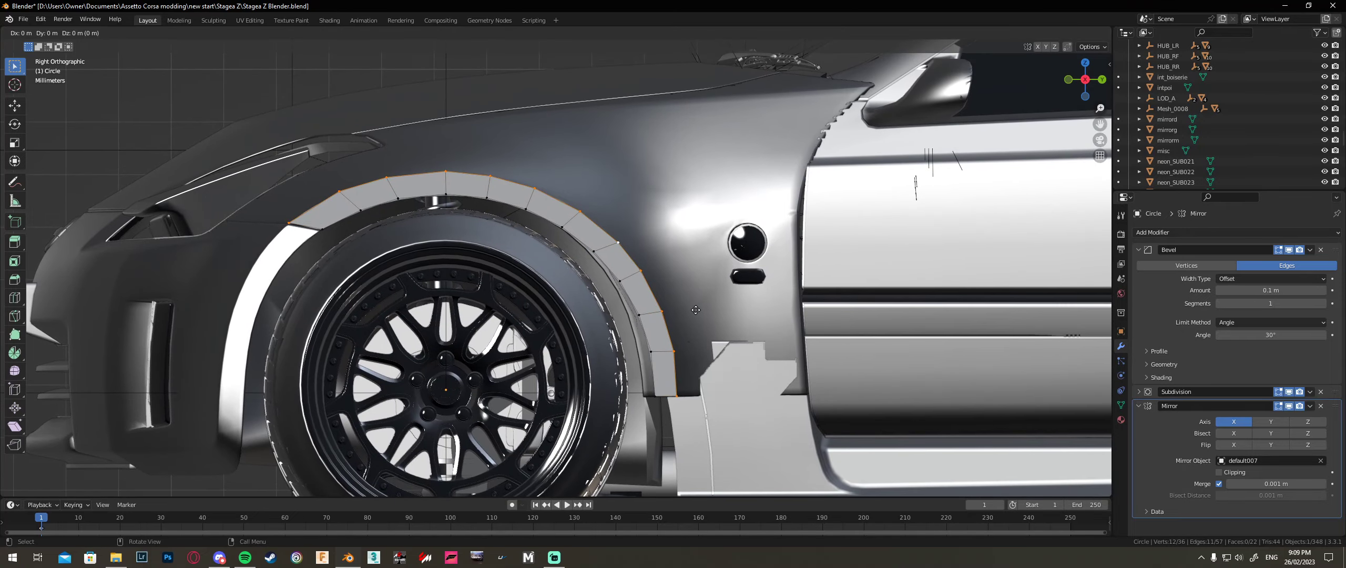
left_click(729, 323)
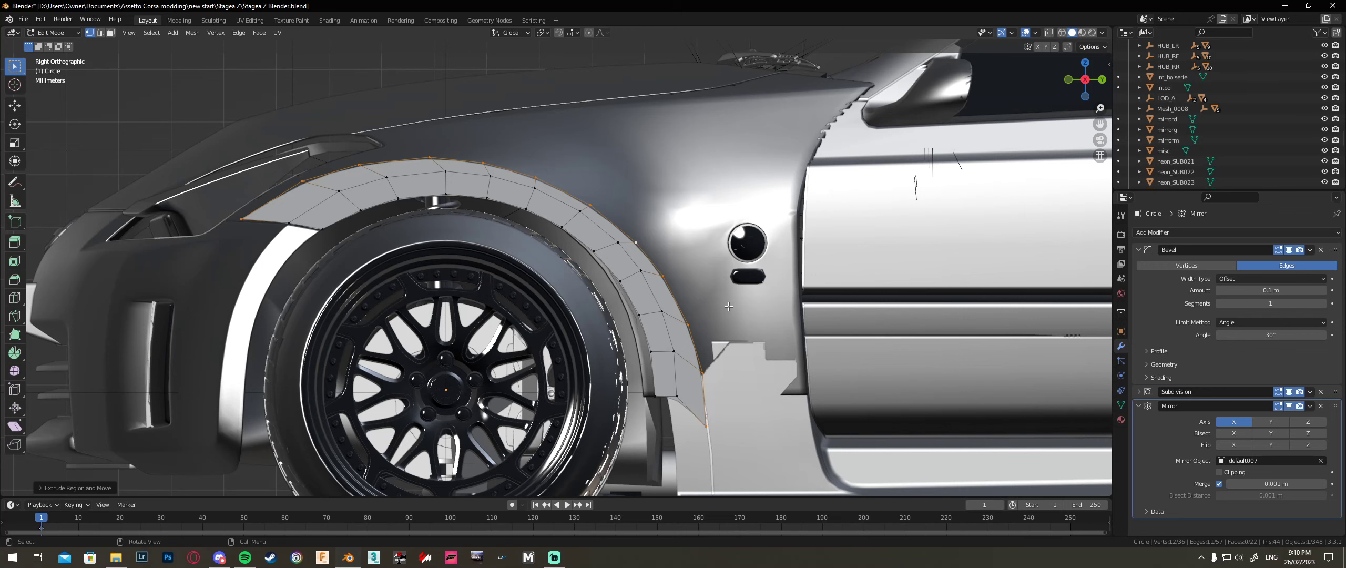
Step: Raise the extruded outer edge and shift it rearward along Y so the new row surrounds the arch more evenly
key("g")
left_click(743, 299)
key("g")
key("y")
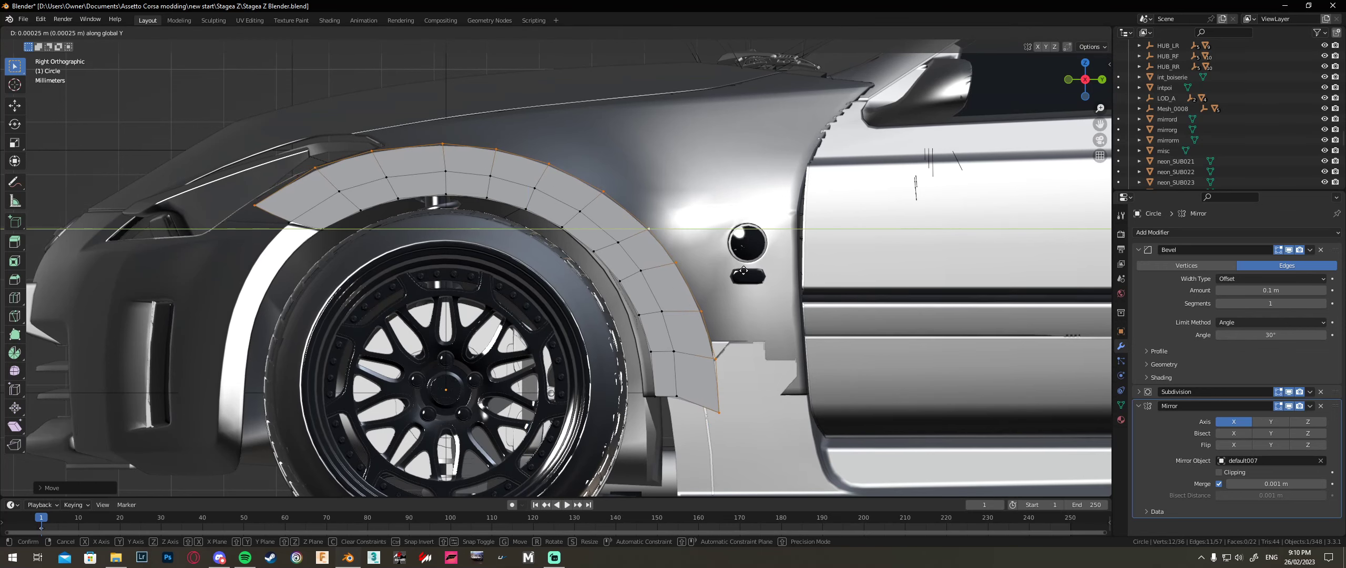
left_click(743, 271)
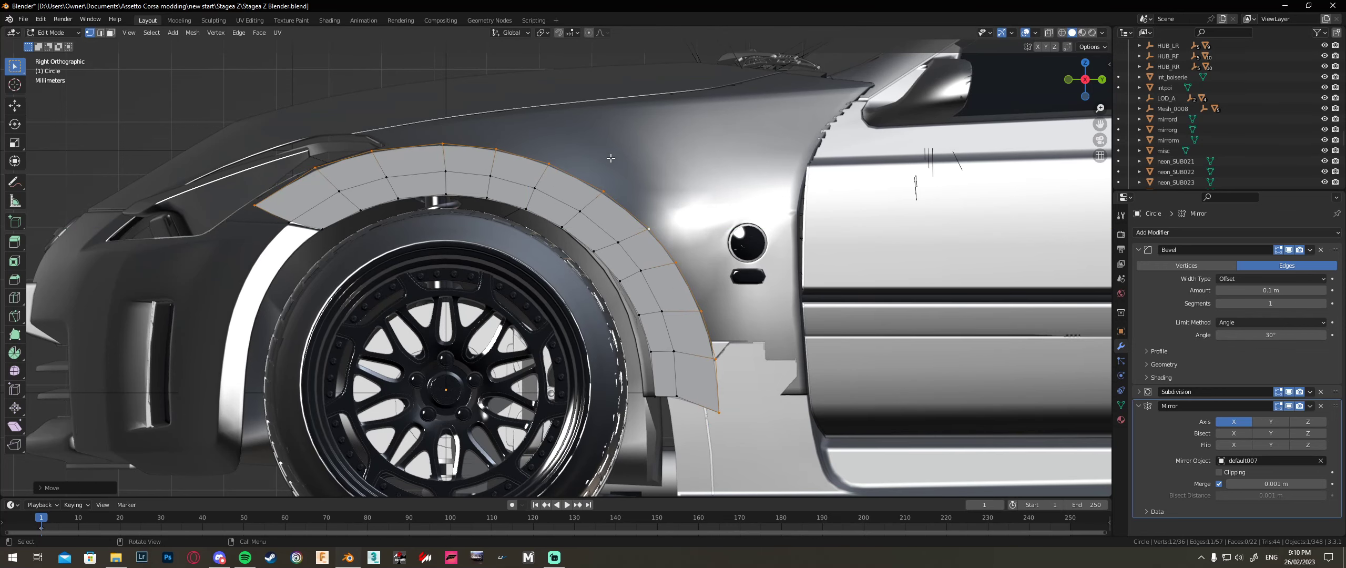
Step: Raise the new edge's lowest rear vertex along Z to line up with the strip's bottom end
left_click_drag(733, 427, 708, 398)
key("g")
key("z")
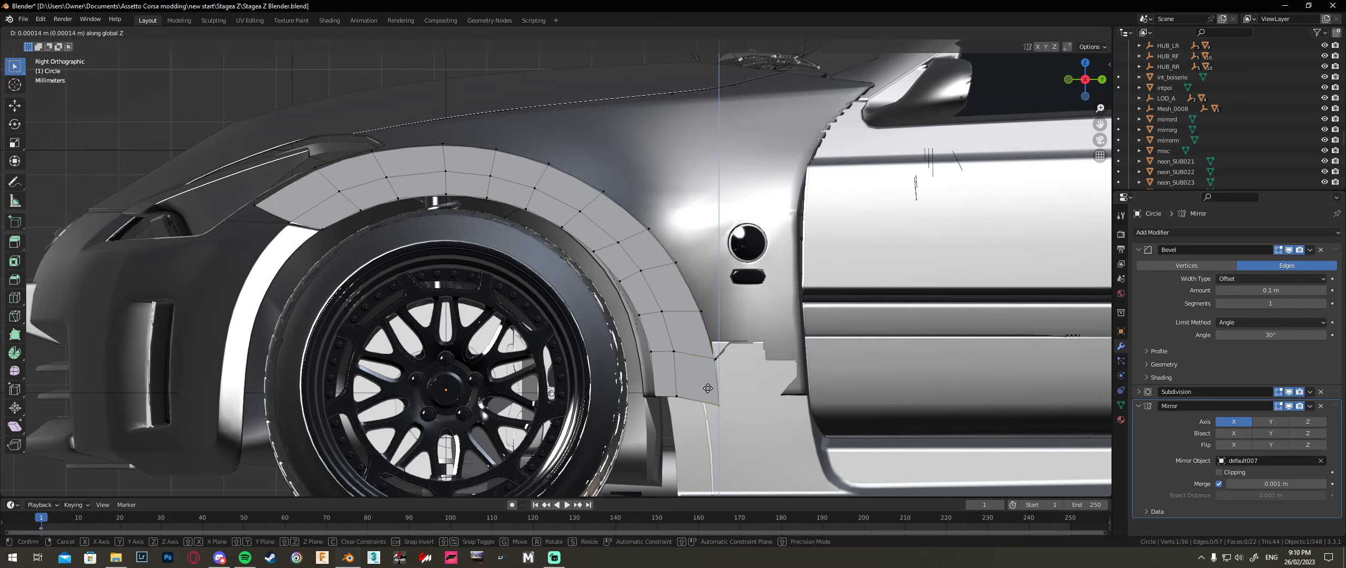
left_click(717, 380)
key("alt+z")
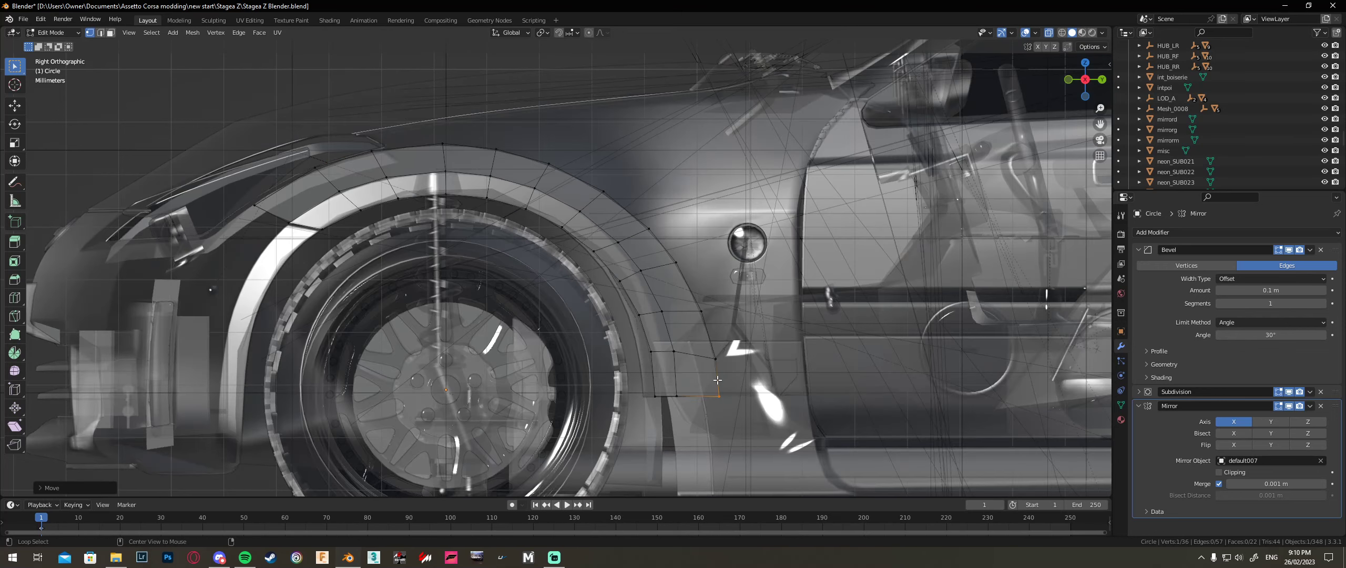
key("g")
key("z")
left_click(733, 411)
Step: Adjust the outer-edge vertex just above the strip's rear bottom corner along Z and Y using see-through display
left_click_drag(732, 374, 711, 349)
key("g")
key("z")
left_click(713, 339)
key("g")
key("y")
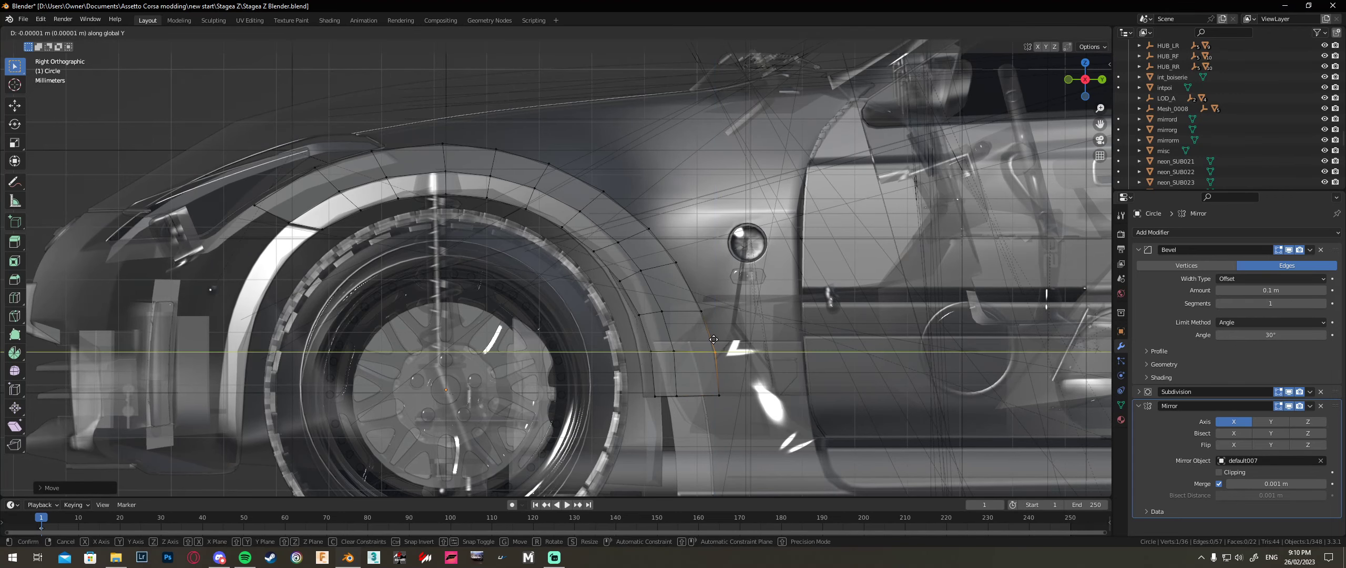
left_click(712, 339)
key("alt+z")
Step: Move the new row's front tip vertex forward and down to the lower edge of the headlight
scroll(387, 238, "up", 5)
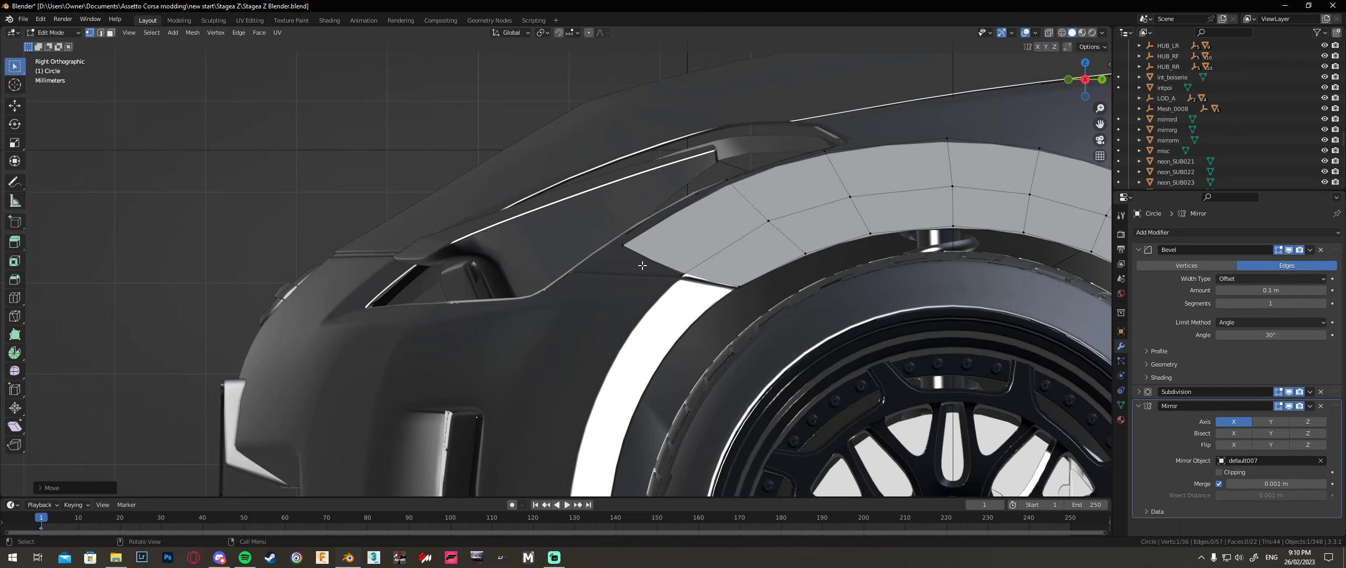
left_click(624, 246)
key("g")
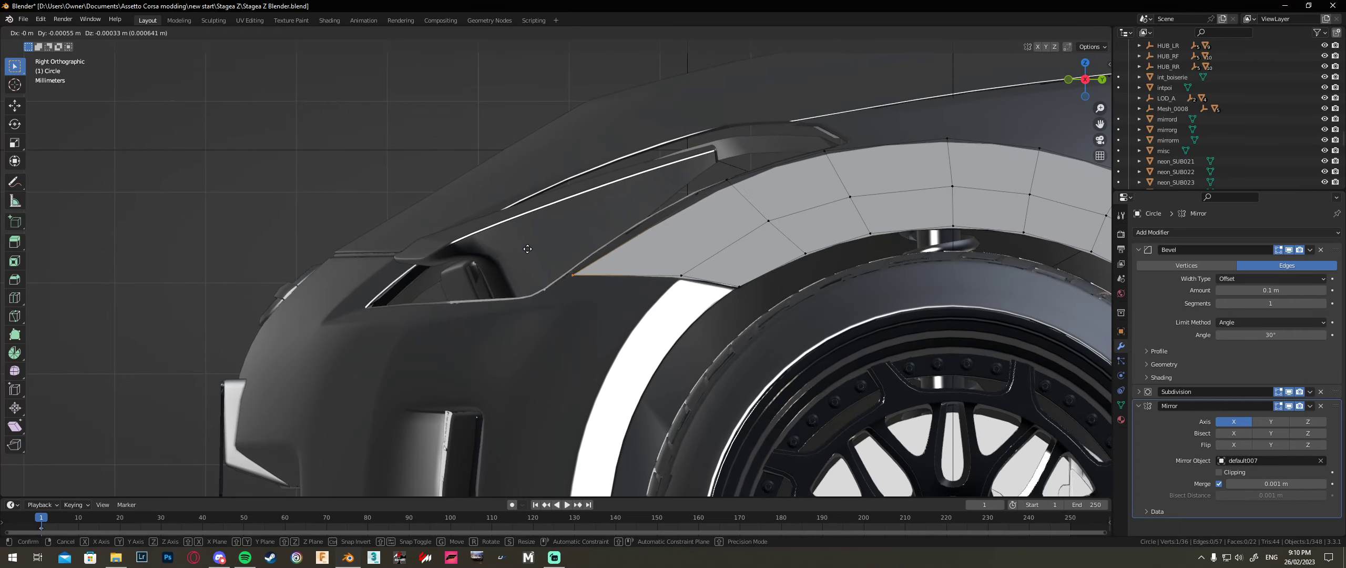
left_click(526, 245)
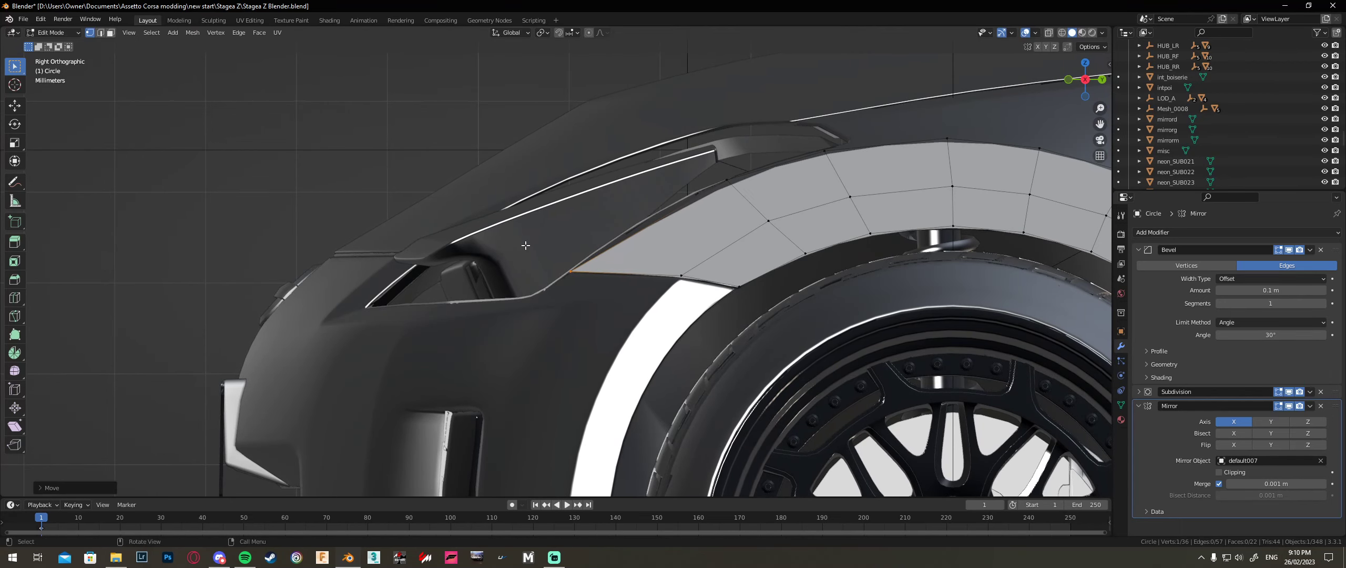
Step: Reposition the two outer-edge vertices behind the front tip to follow the headlight outline
left_click(747, 193)
key("g")
left_click(723, 193)
left_click(803, 135)
key("g")
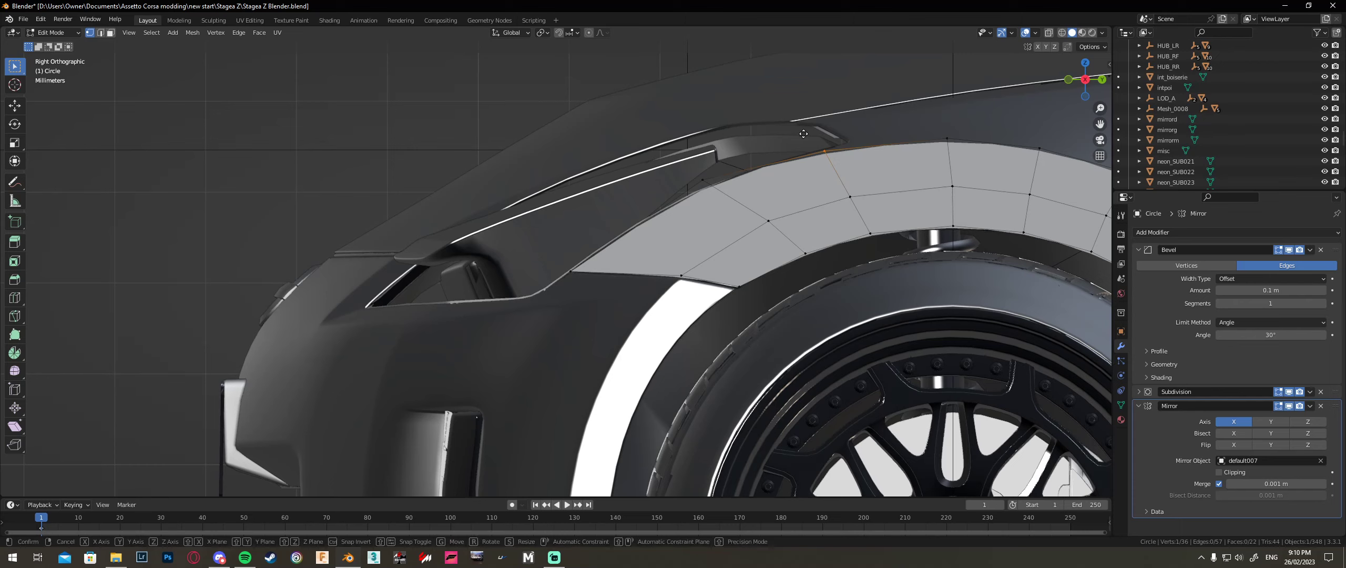
left_click(805, 129)
Step: Raise the outer-edge vertex at the top of the arch and the one behind it slightly along Z
left_click(948, 153)
key("g")
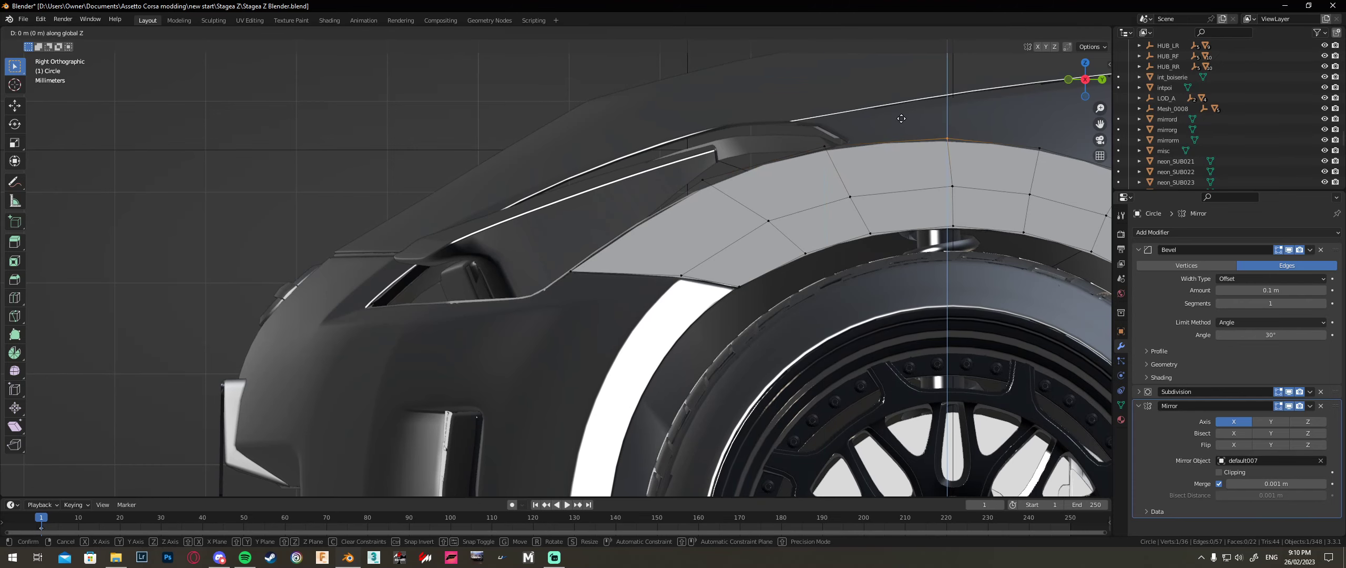
left_click(948, 149)
middle_click_drag(1081, 167, 715, 220, "shift")
left_click(672, 200)
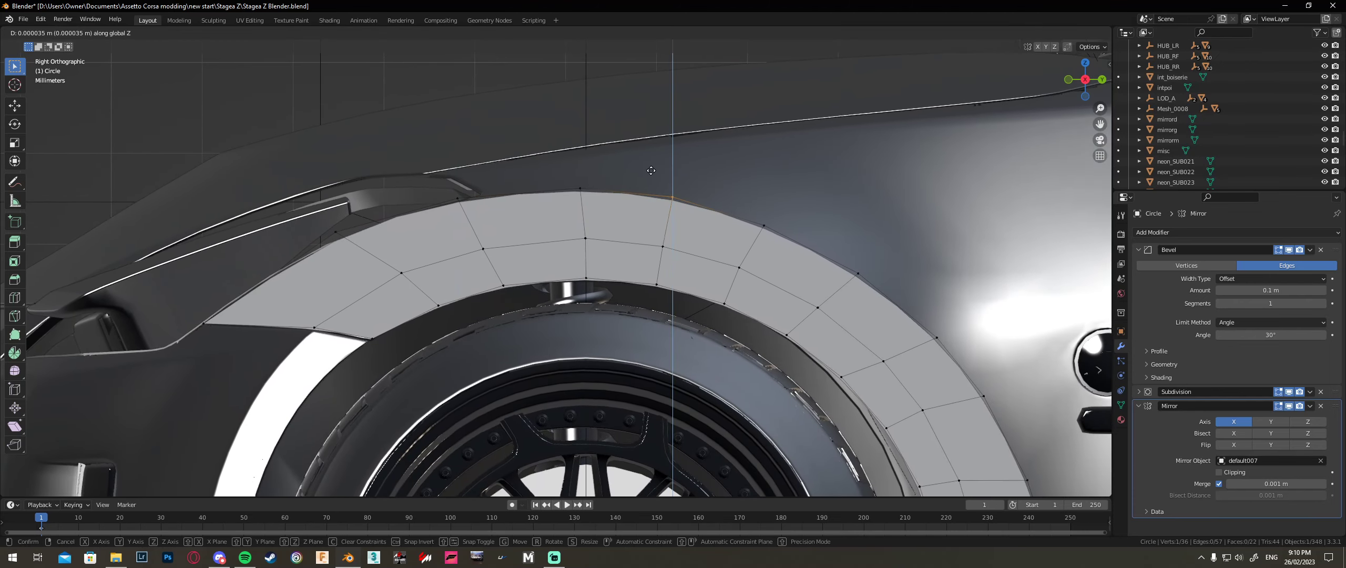
key("g")
left_click(657, 168)
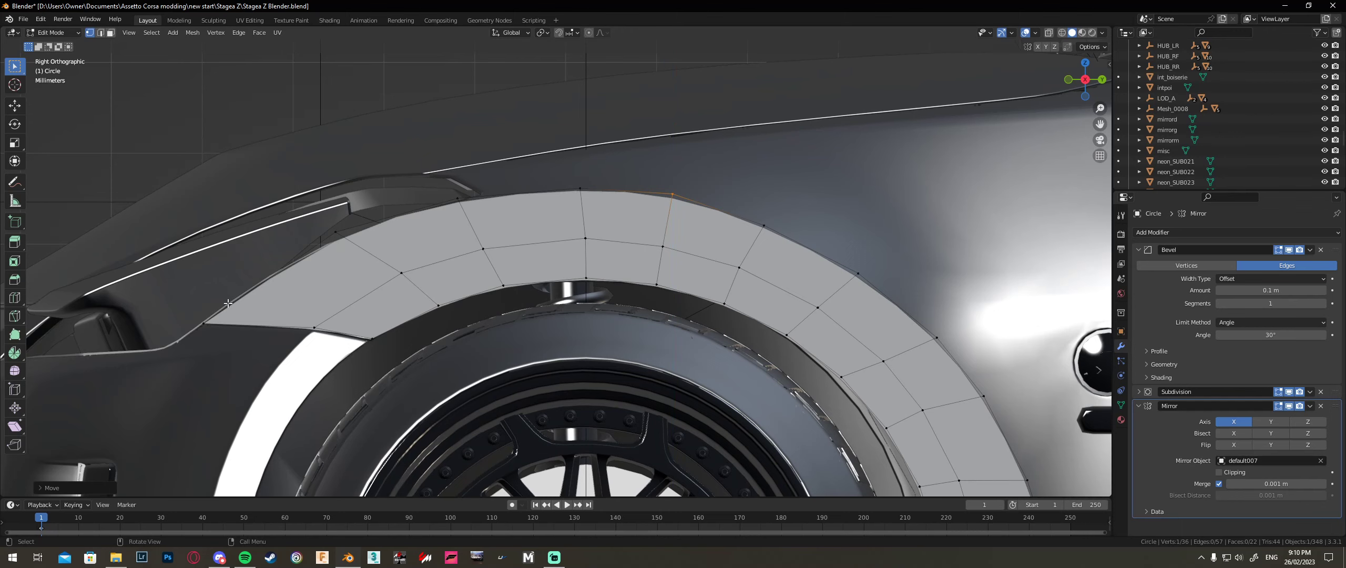
Step: Extrude the outer edge loop into a third row of faces and raise it along Z
scroll(399, 347, "down", 3)
middle_click_drag(799, 374, 628, 278, "shift")
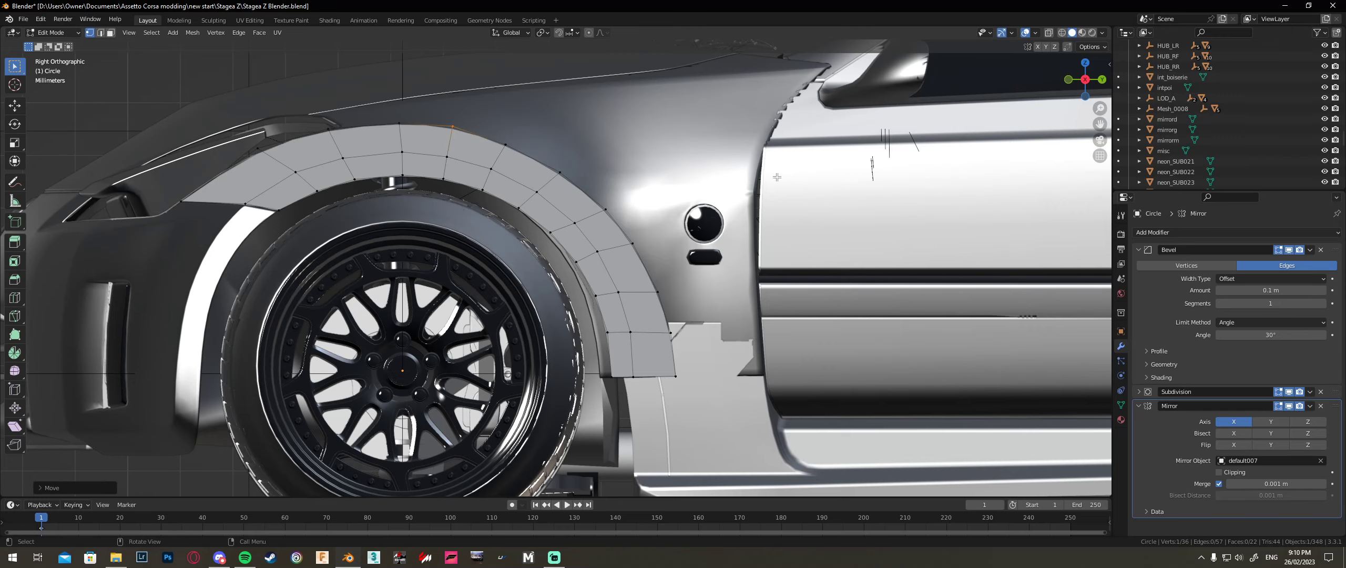
middle_click_drag(303, 265, 524, 274, "shift")
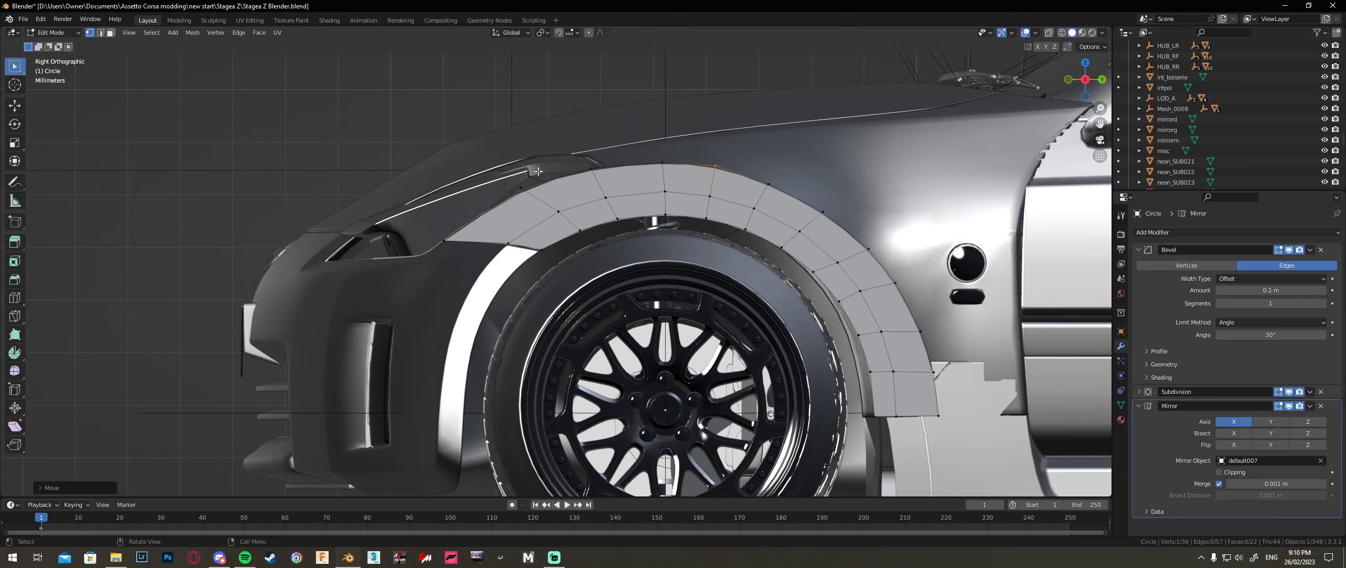
left_click(457, 232, "alt")
key("e")
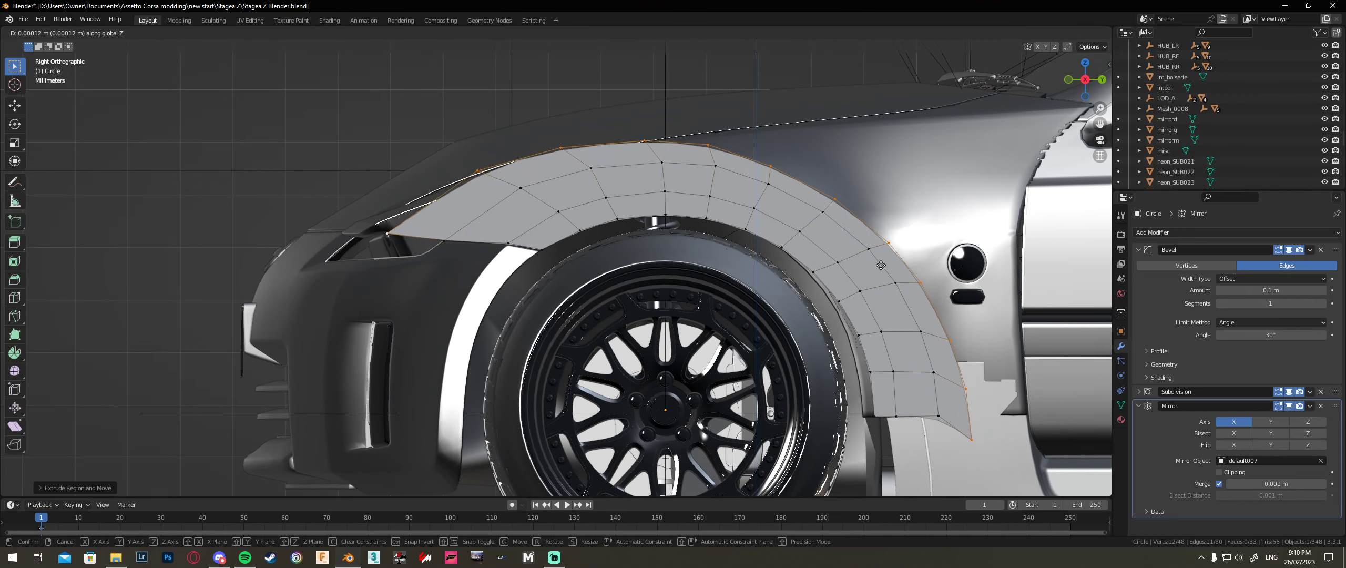
left_click(888, 243)
Step: Try to flatten the new outer edge by scaling it along Z and lowering it
key("s")
key("z")
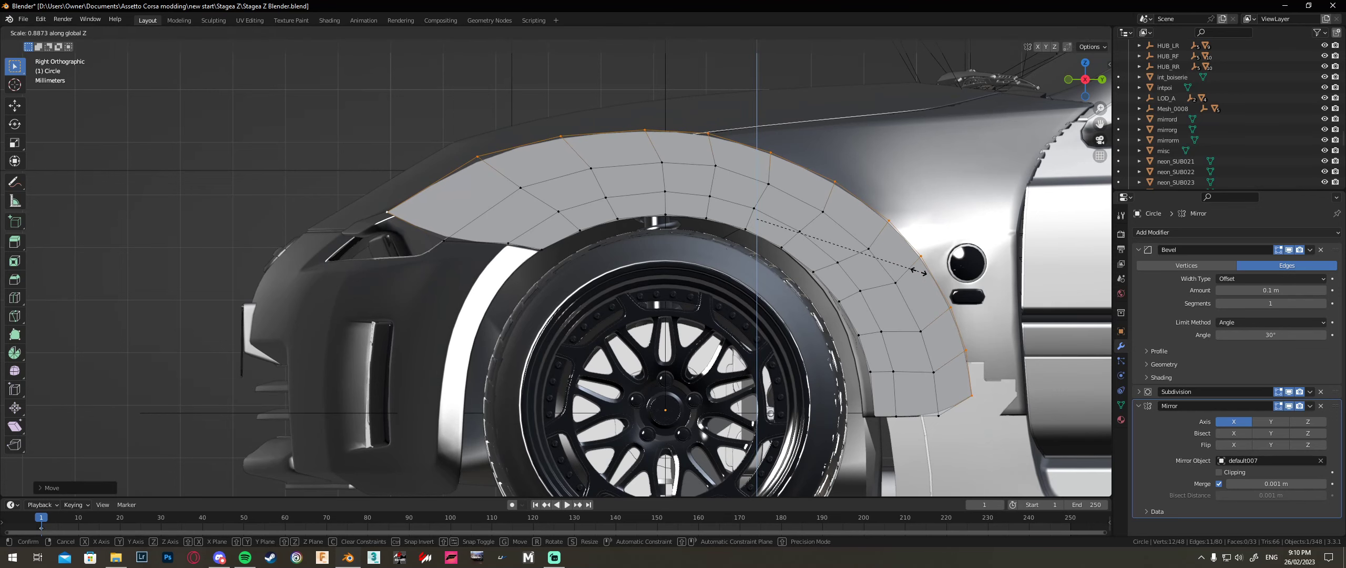
left_click(918, 273)
key("g")
key("z")
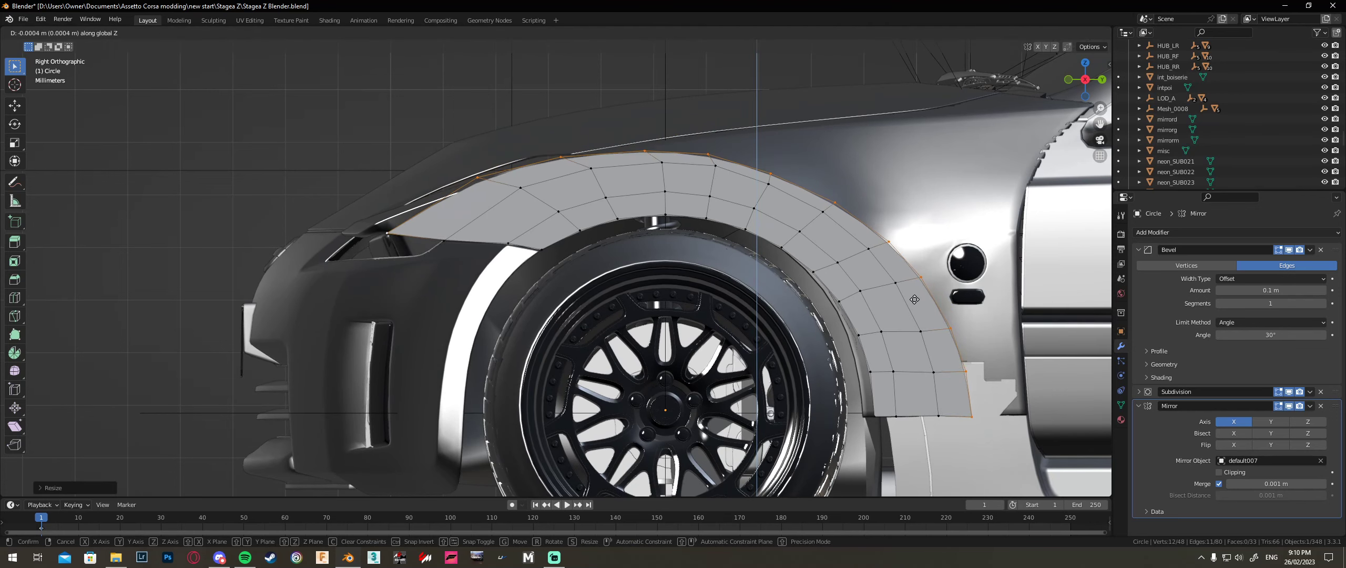
right_click(918, 295)
key("ctrl+z")
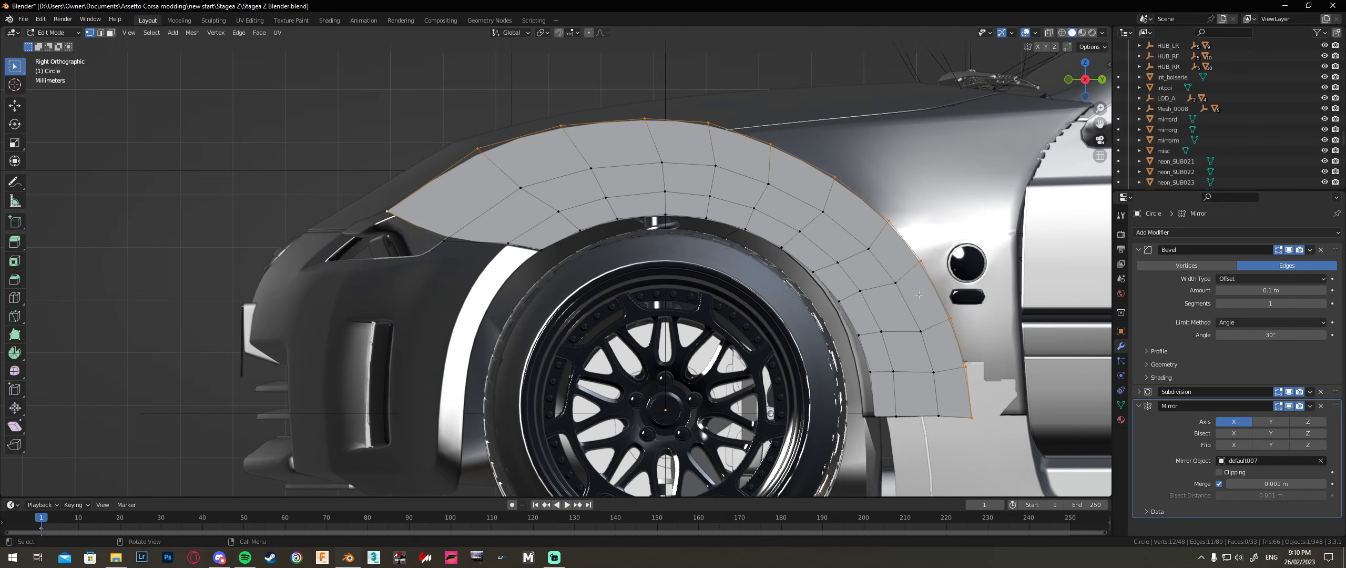
Step: Shift the third row's outer edge slightly rearward along Y
key("g")
key("y")
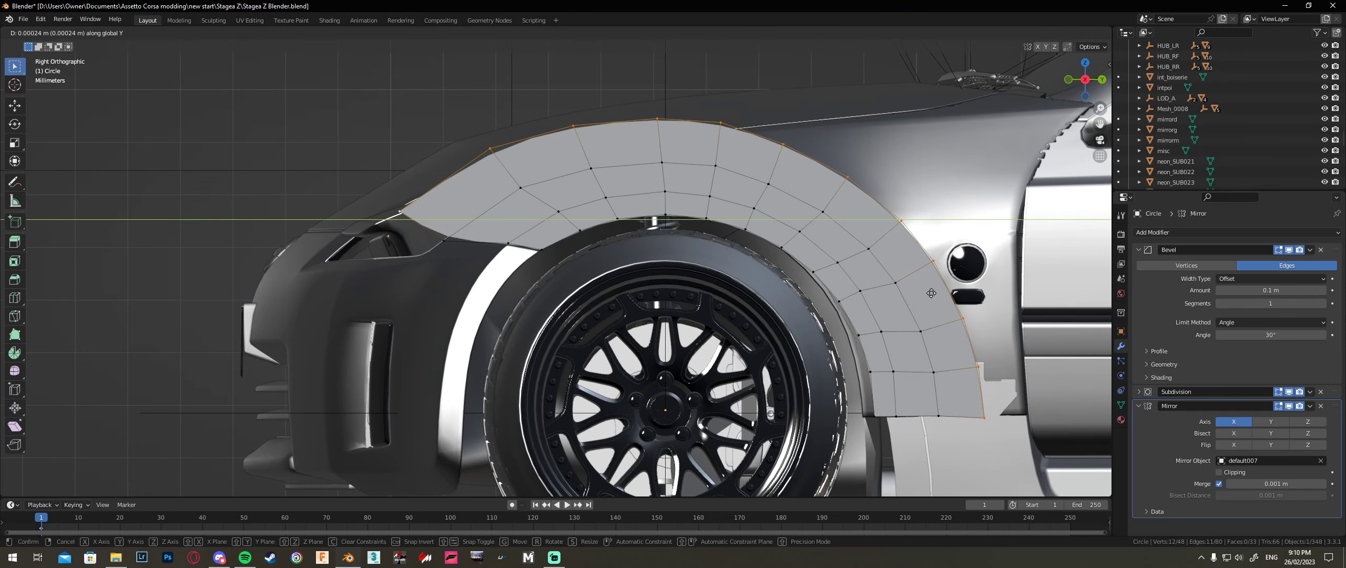
left_click(931, 292)
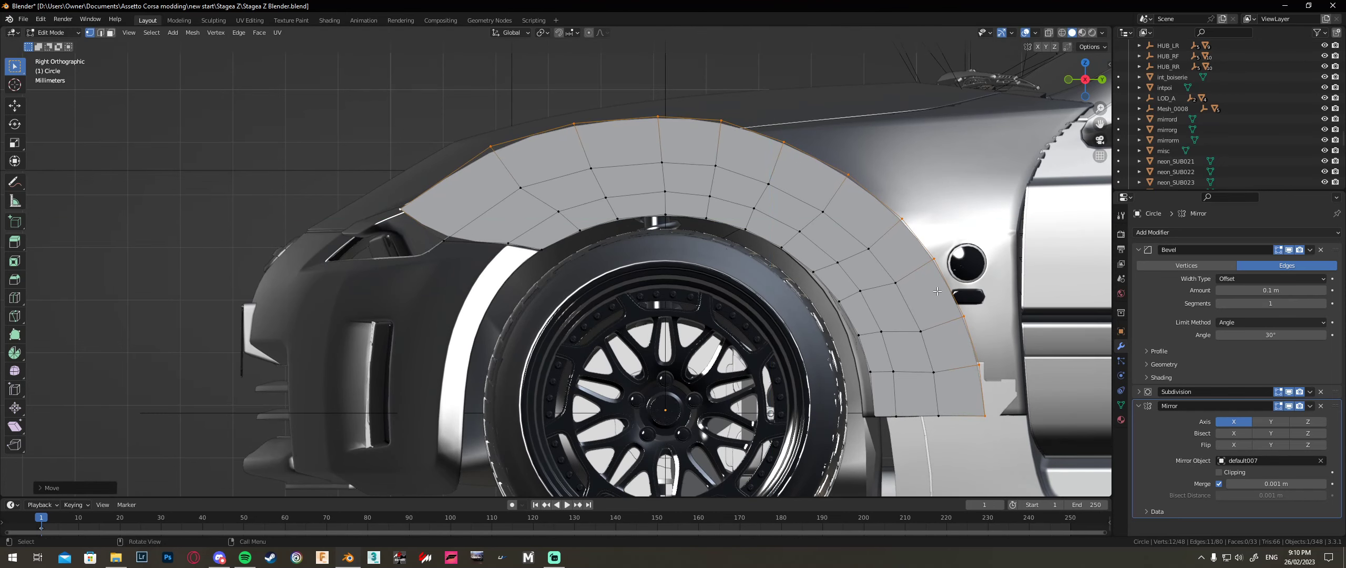
Step: Move the third row's front tip and the next two outer-edge vertices onto the headlight's upper outline
left_click(401, 210)
scroll(401, 210, "up", 4)
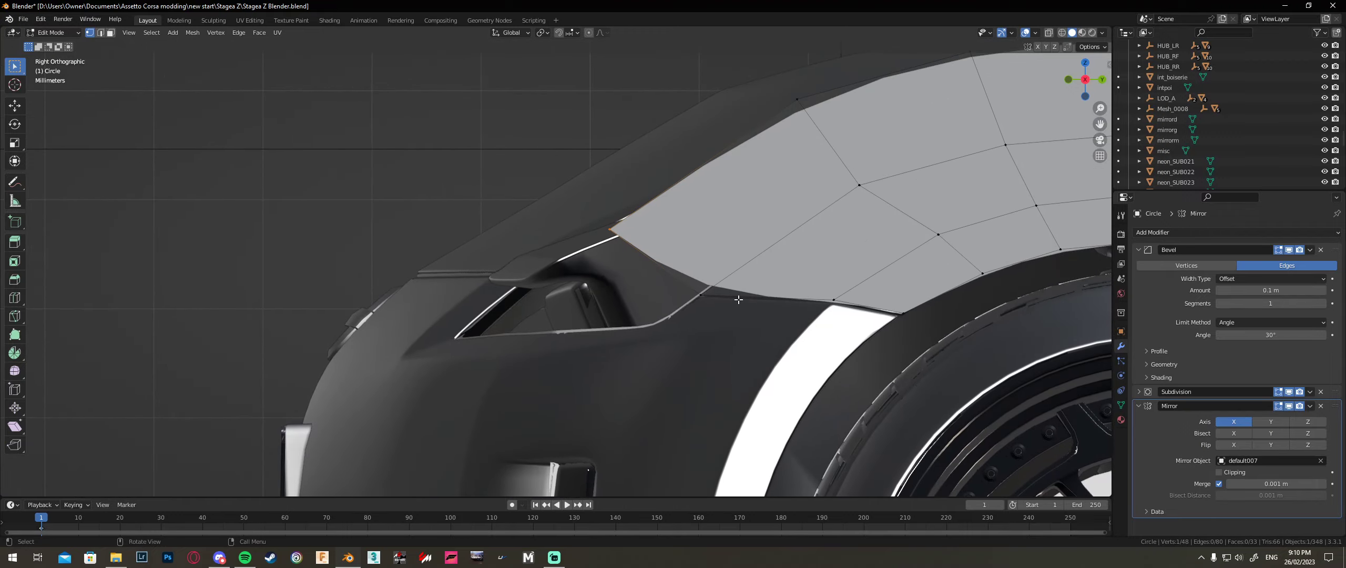
key("g")
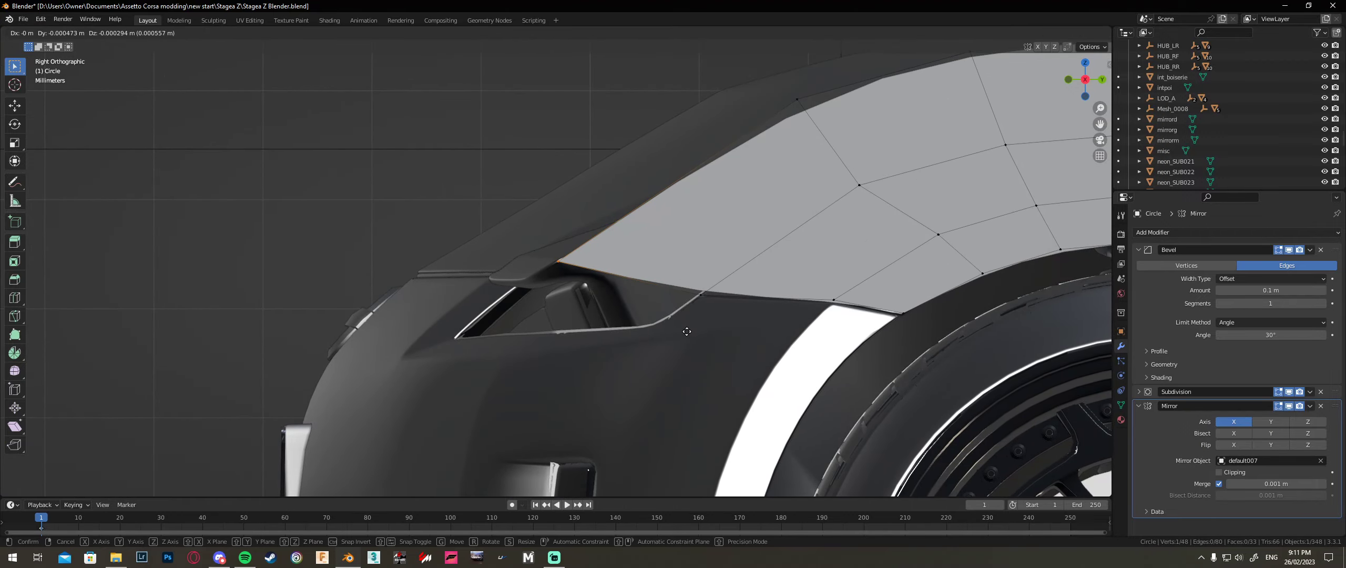
left_click(694, 162)
middle_click_drag(1008, 96, 877, 183, "shift")
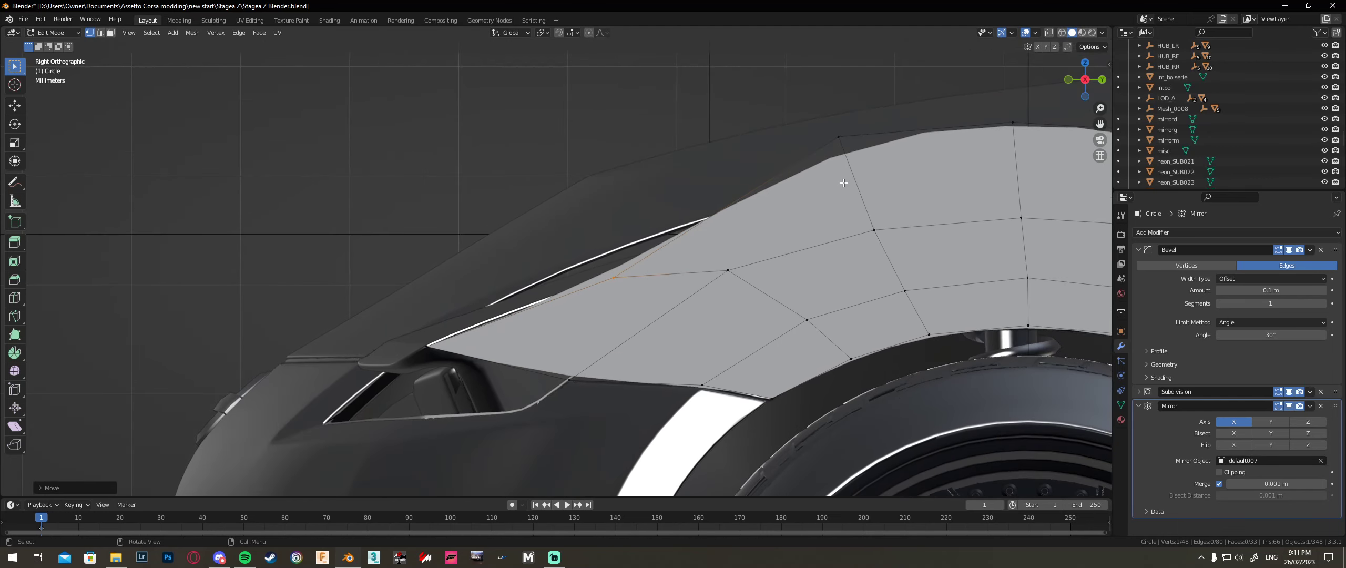
key("g")
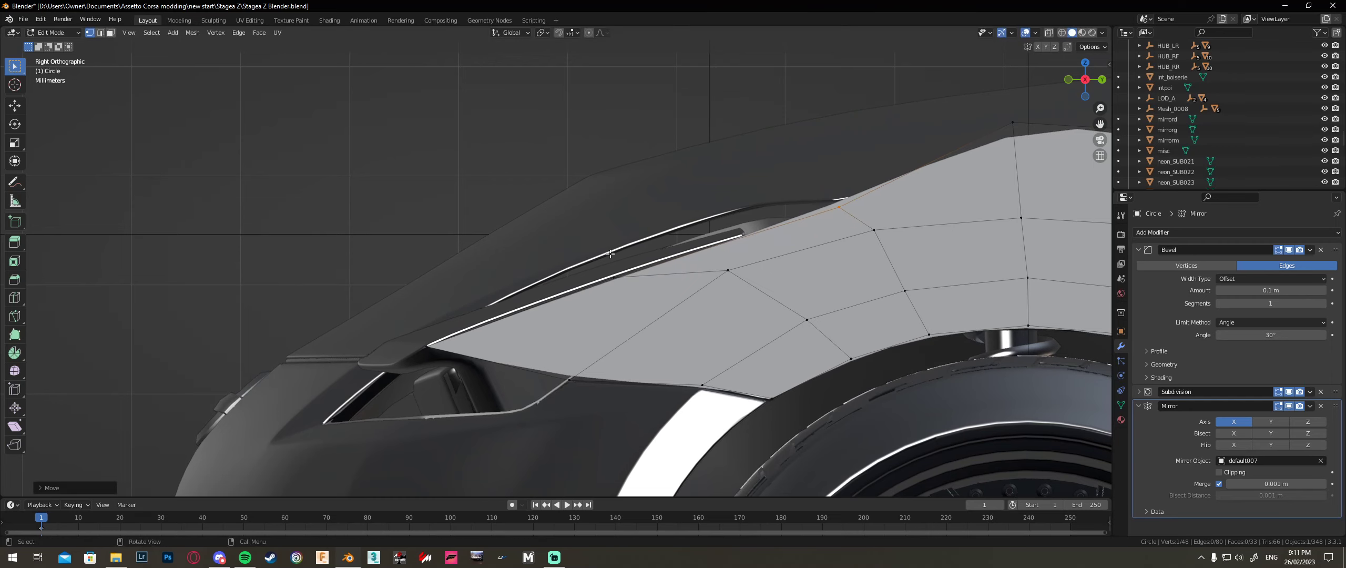
left_click(644, 233)
Step: Lower the next two outer-edge vertices to the hood line, then check the shape in perspective and return to the right side view
middle_click_drag(1044, 130, 932, 170, "shift")
left_click_drag(947, 168, 860, 133)
key("g")
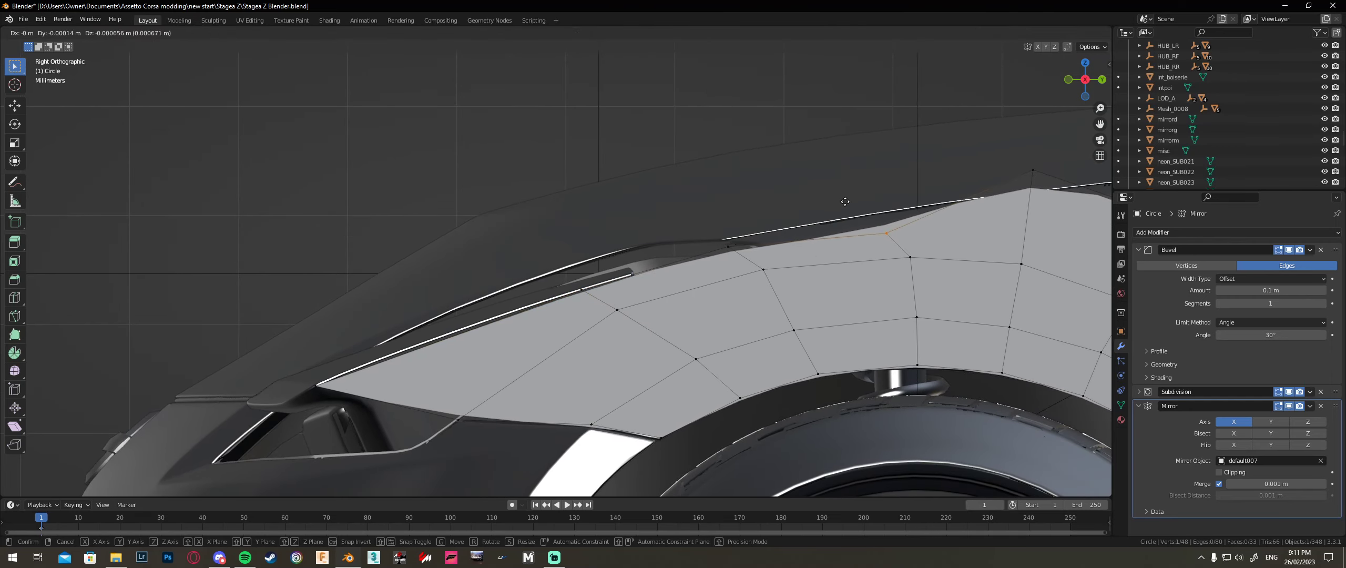
left_click(842, 193)
middle_click_drag(1041, 210, 665, 252, "shift")
left_click(657, 214)
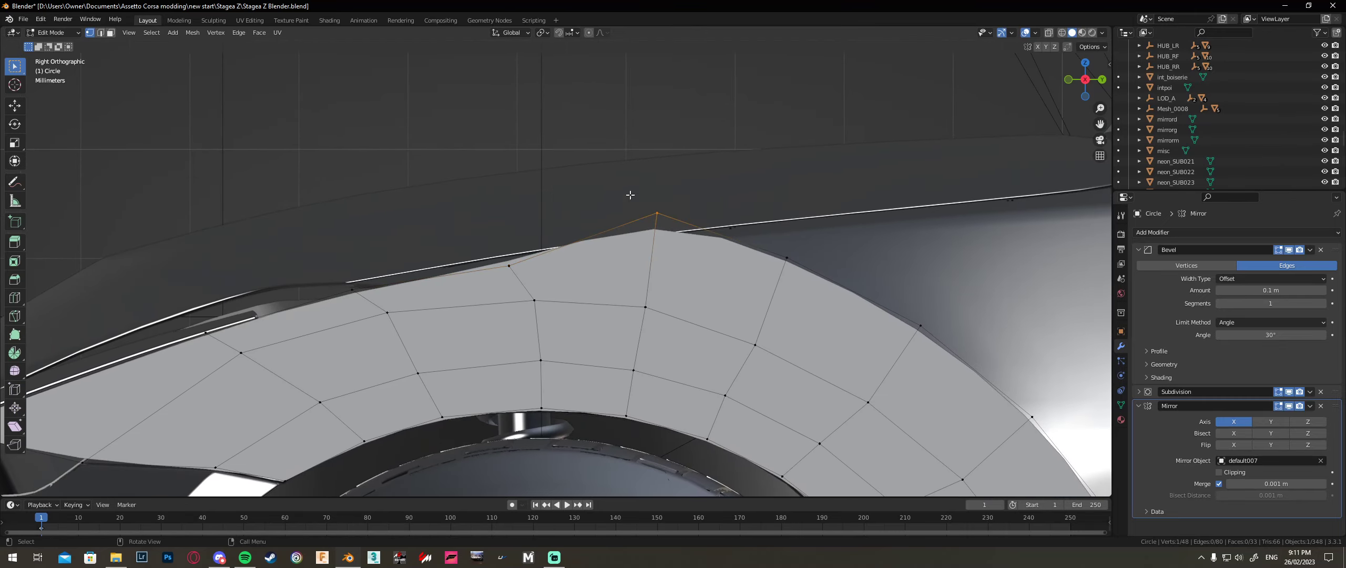
key("g")
left_click(885, 279)
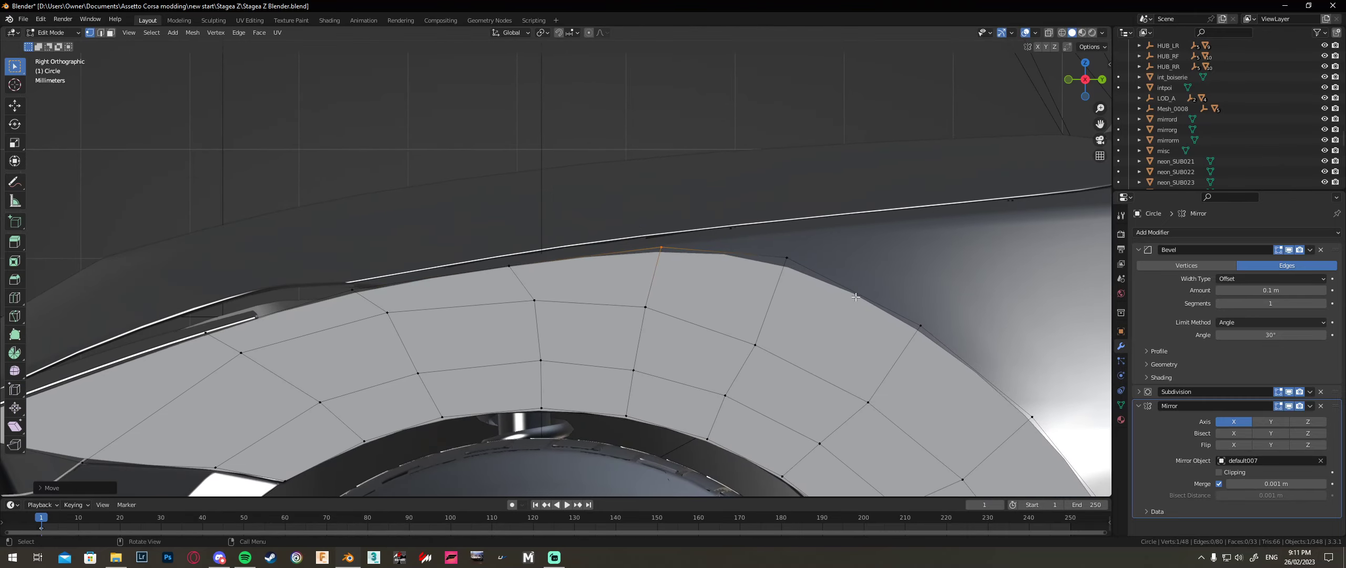
scroll(856, 297, "down", 4)
mouse_move(855, 297)
middle_mouse_down()
mouse_move(757, 294)
mouse_move(868, 307)
middle_mouse_up()
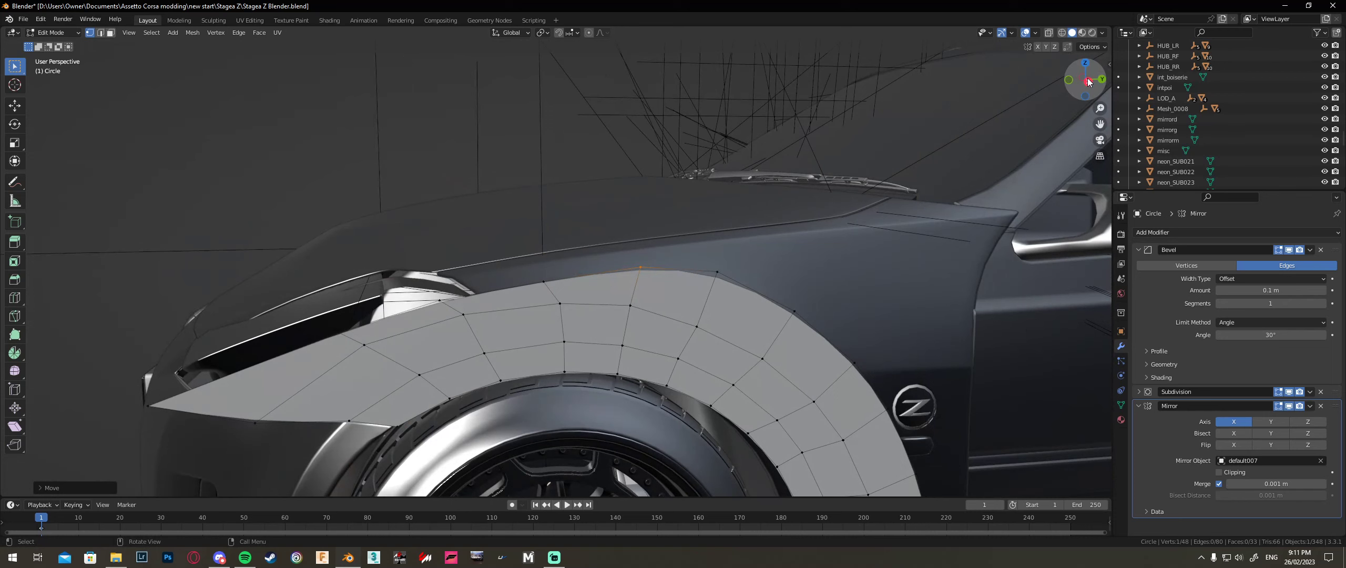
left_click(1087, 81)
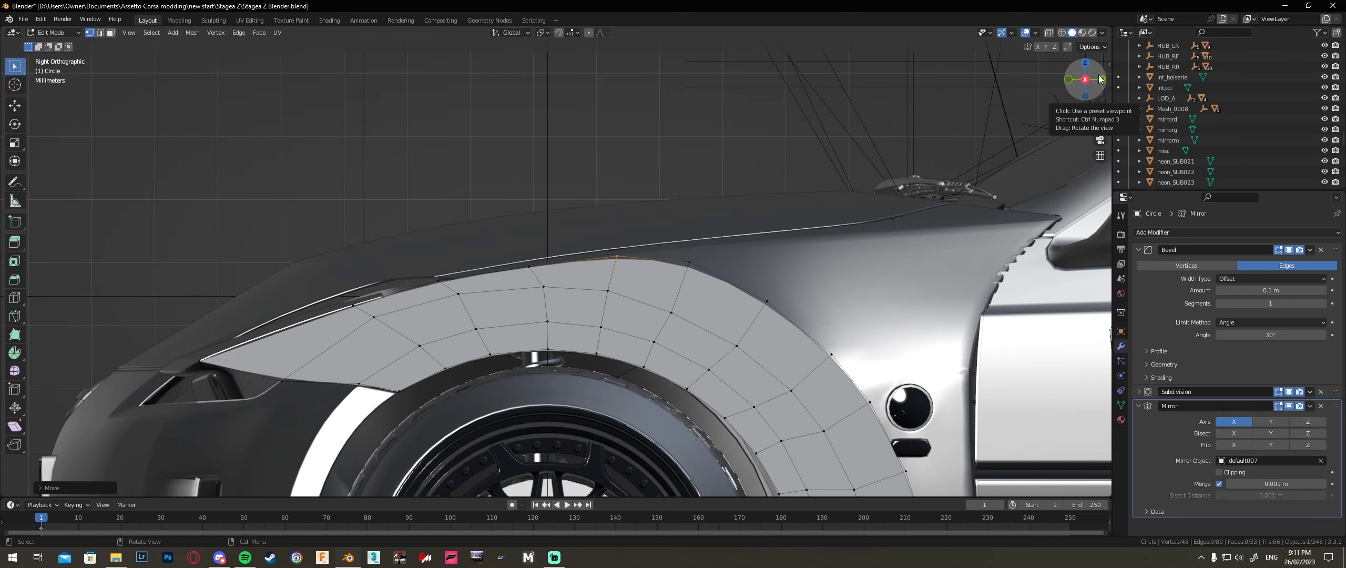
Step: Lower the two front vertices of the row below the outer edge, and shift the front-most one slightly rearward along Y
left_click(469, 297)
key("g")
key("z")
left_click(462, 302)
left_click(386, 321)
key("g")
key("z")
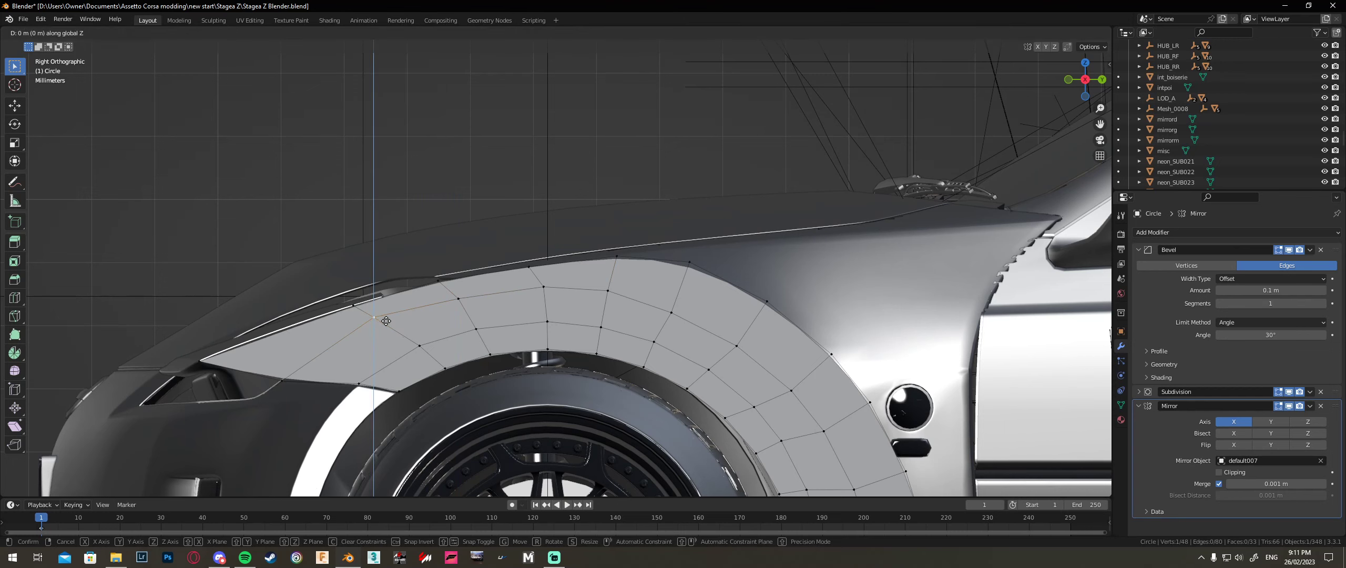
left_click(386, 324)
key("g")
key("y")
left_click(396, 324)
Step: Lower the second vertex of that inner row slightly more along Z
left_click(467, 303)
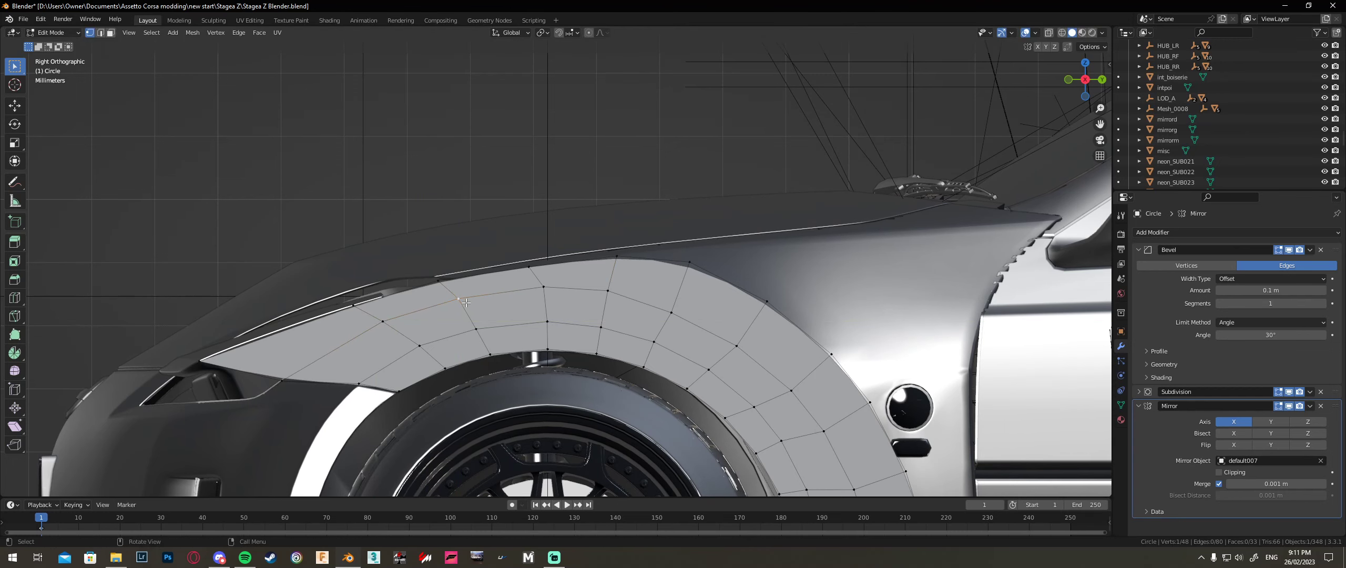
key("g")
key("z")
left_click(463, 305)
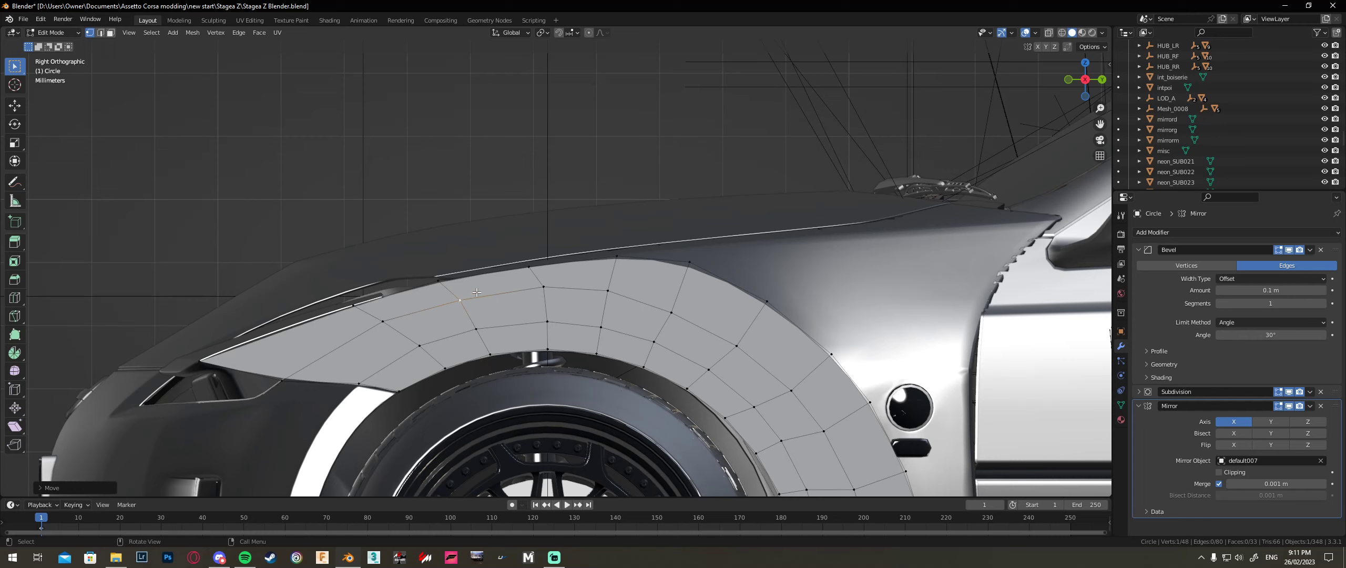
Step: Raise the outer-edge vertex above the rear of the wheel arch along Z to the hood line
left_click(702, 268)
key("g")
key("y")
key("z")
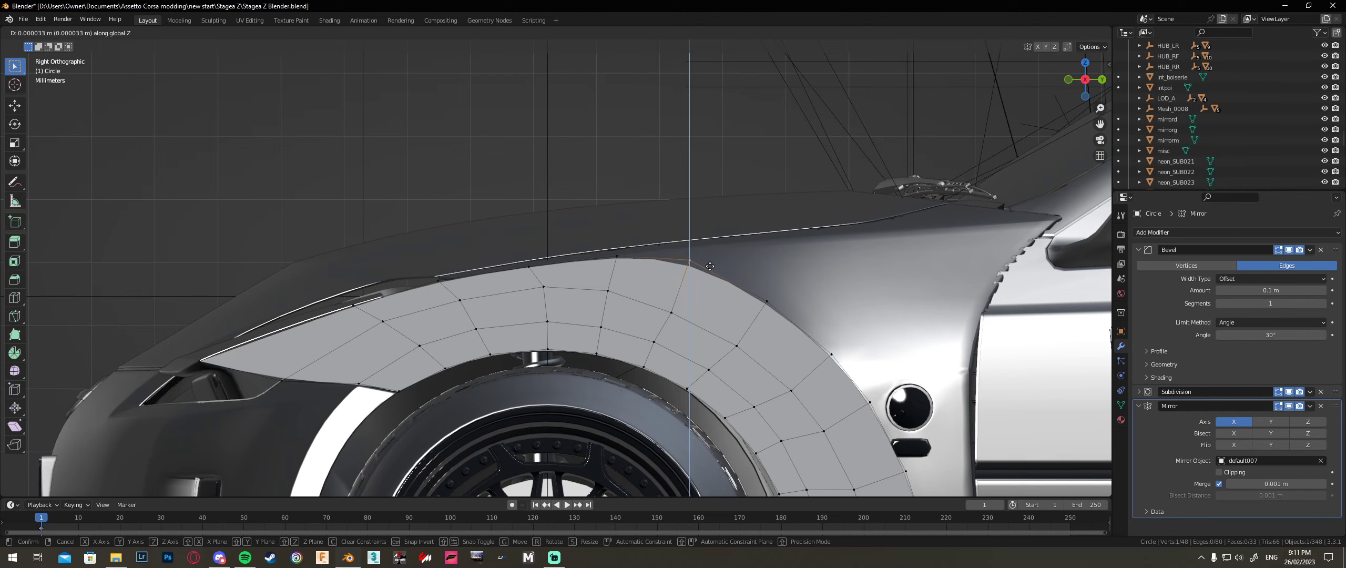
left_click(733, 248)
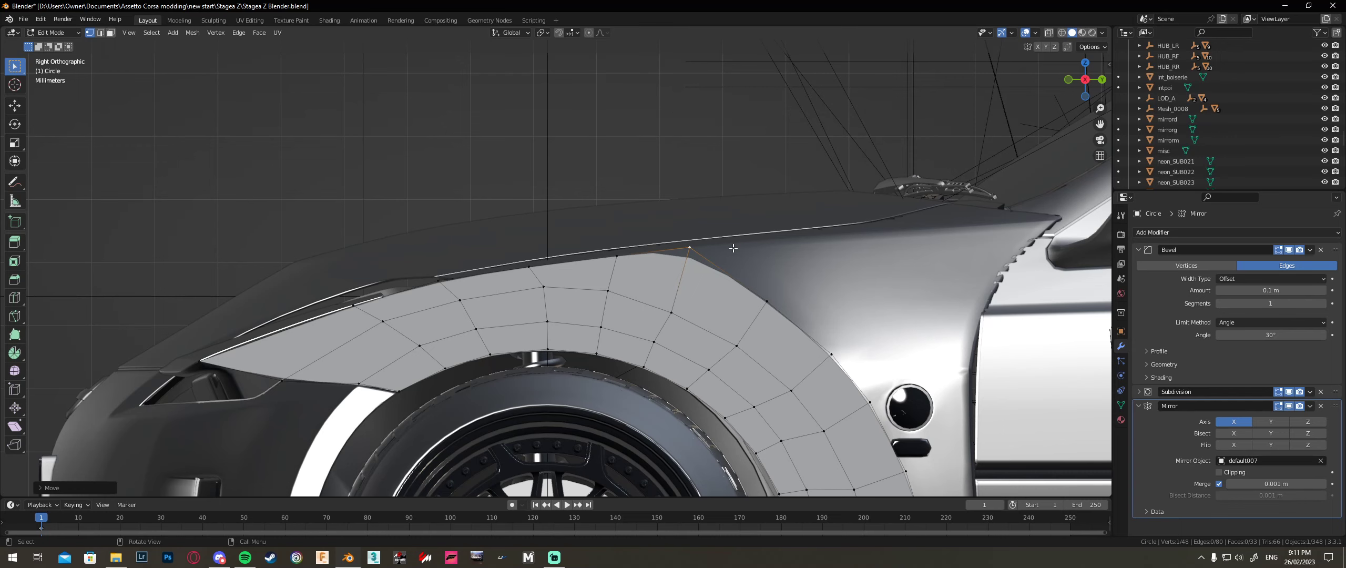
Step: Select the seven outer-edge vertices from the hood line down to the bottom corner and extrude them rearward along Y toward the door
scroll(732, 248, "down", 1)
middle_click_drag(814, 235, 620, 153, "shift")
left_click_drag(624, 151, 523, 247)
left_click_drag(639, 227, 580, 288, "shift")
left_click_drag(644, 268, 609, 316, "shift")
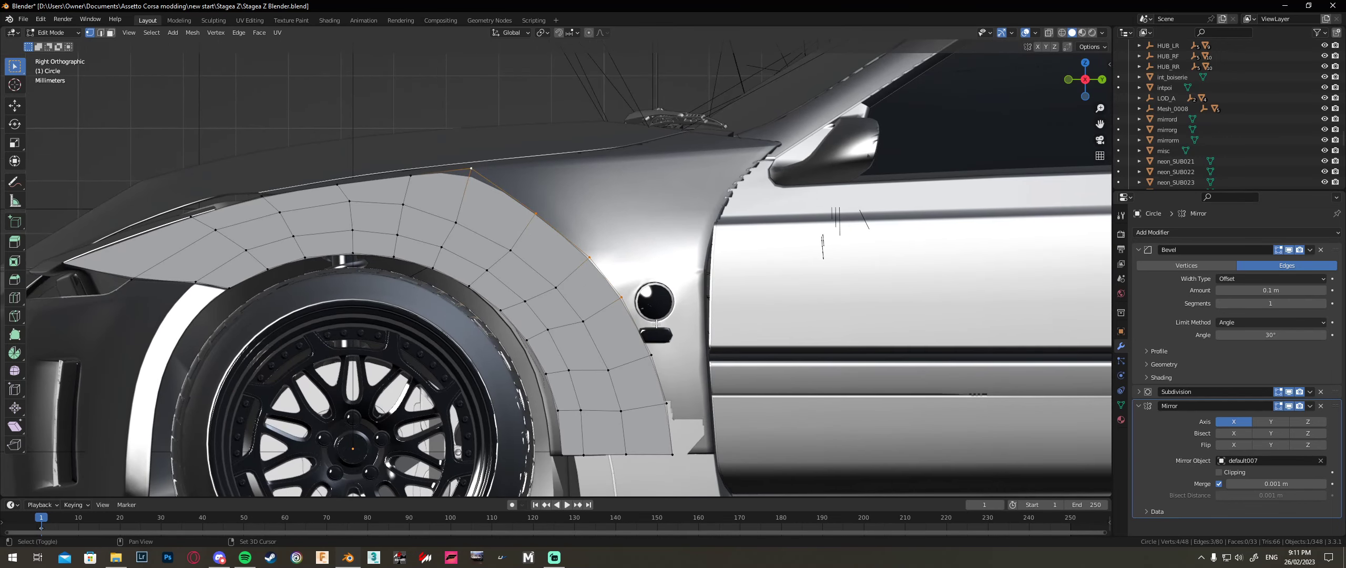
left_click_drag(691, 315, 648, 456, "shift")
key("g")
key("y")
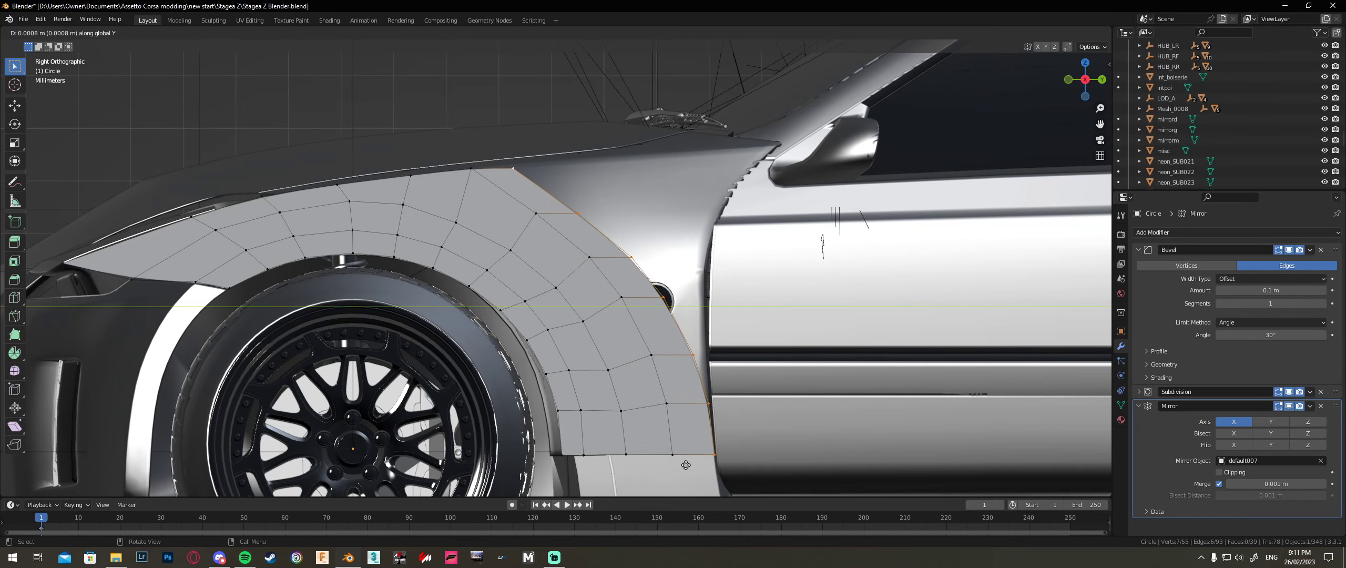
left_click(686, 464)
Step: Align the bottom corner vertex and the one above it with the door gap along Y
scroll(725, 439, "up", 6)
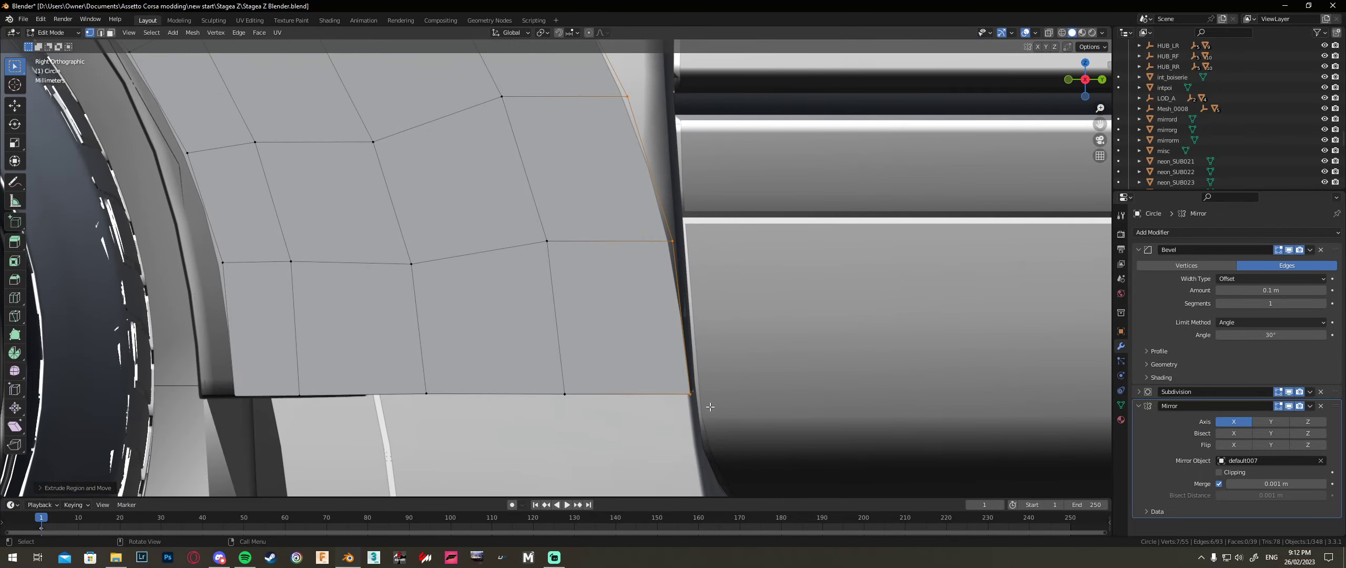
left_click(693, 394)
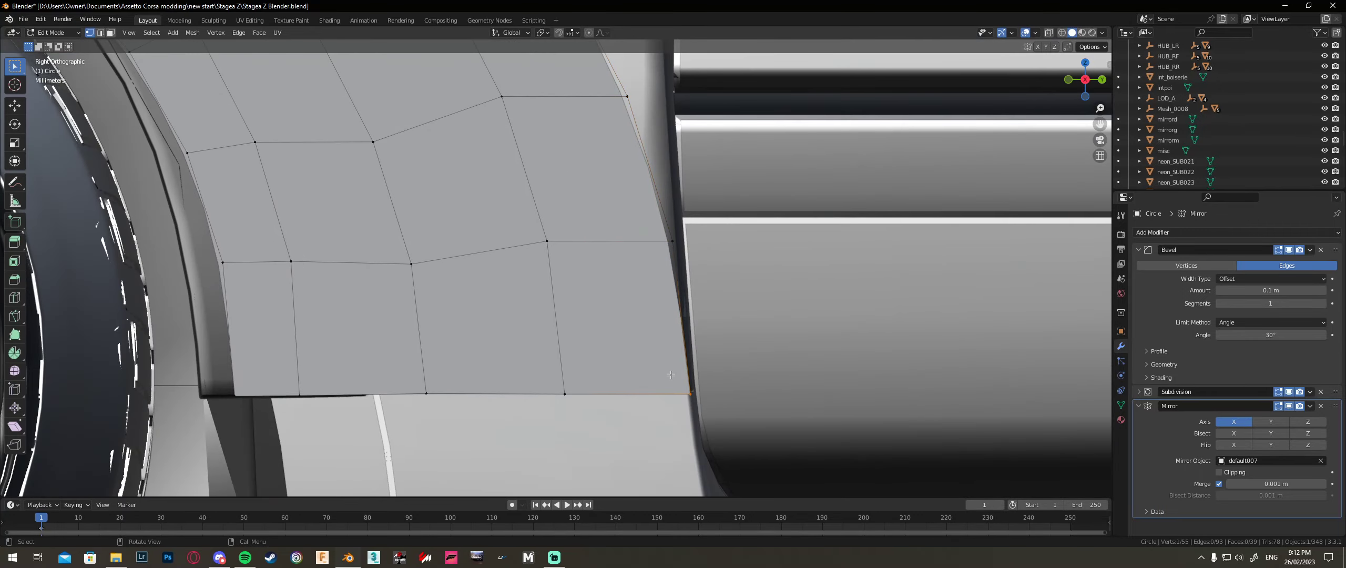
key("g")
key("y")
left_click(669, 375)
left_click(672, 241)
key("g")
key("y")
left_click(655, 217)
scroll(655, 217, "down", 1)
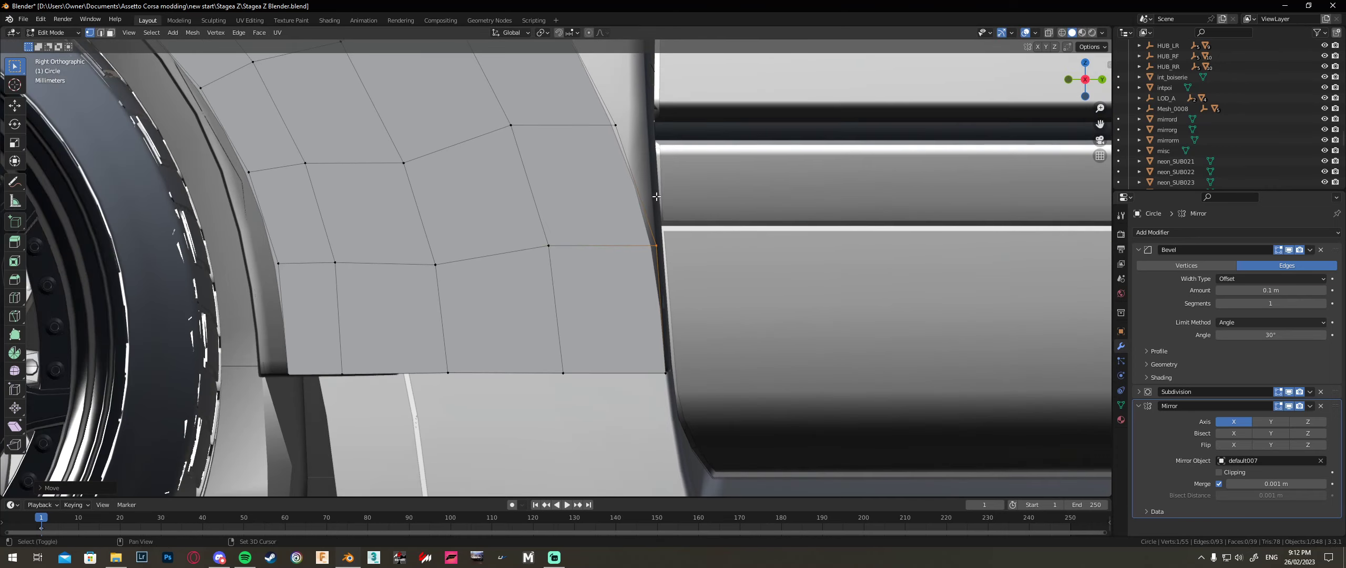
Step: Move the third outer-edge vertex from the bottom rearward to the door gap and raise it slightly
middle_click_drag(655, 217, 636, 336, "shift")
left_click(593, 239)
key("g")
key("y")
left_click(599, 196)
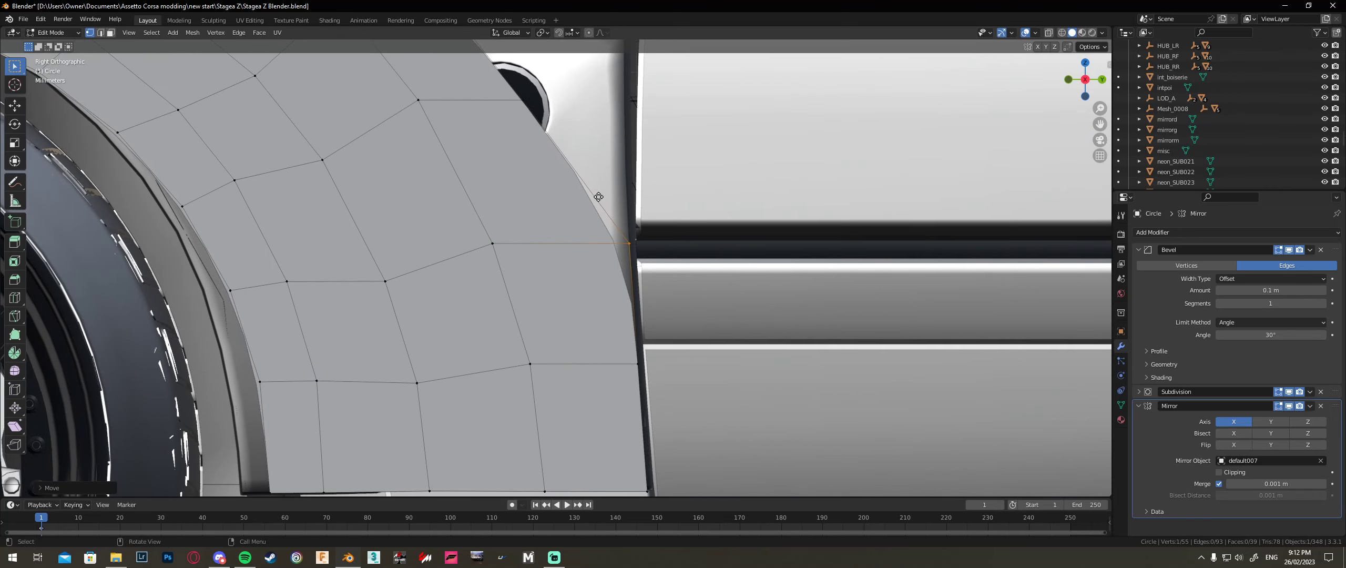
key("g")
left_click(588, 159)
key("g")
left_click(588, 159)
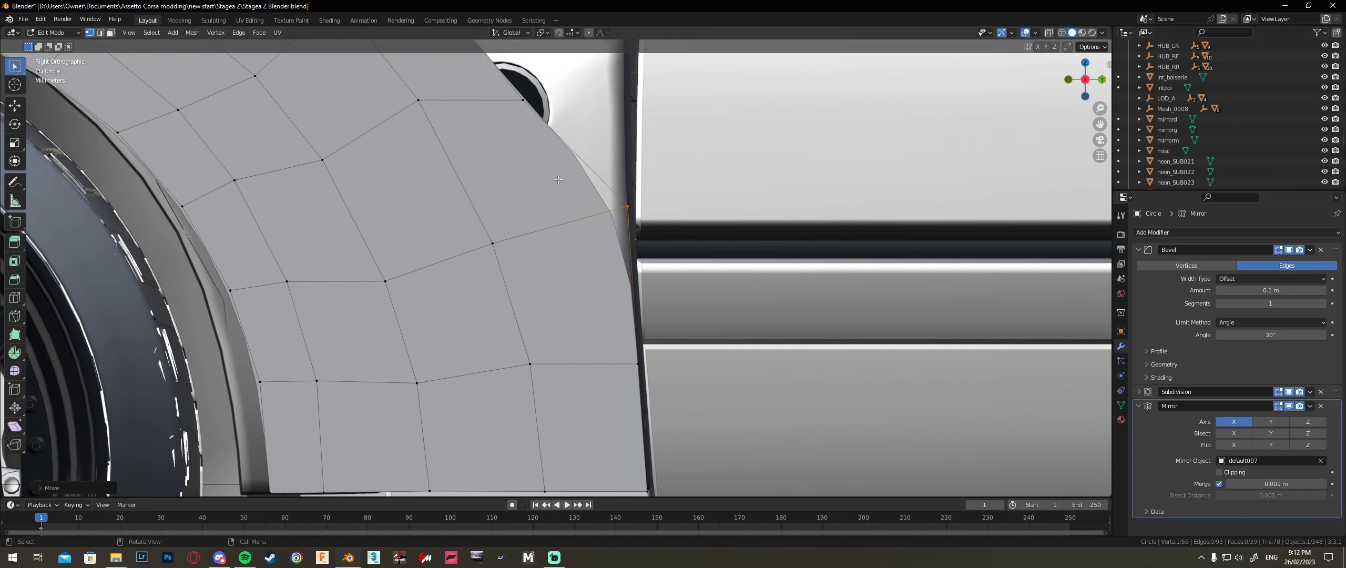
Step: Move two interior vertices behind the wheel up and slightly forward to even out the row spacing
left_click(369, 242)
key("y")
left_click(361, 234)
left_click(286, 126)
key("g")
key("z")
left_click(278, 108)
key("g")
key("y")
left_click(265, 108)
Step: Nudge the next two vertices up the same interior row upward and forward to continue its curve
middle_click_drag(294, 120, 374, 260, "shift")
left_click(305, 191)
key("g")
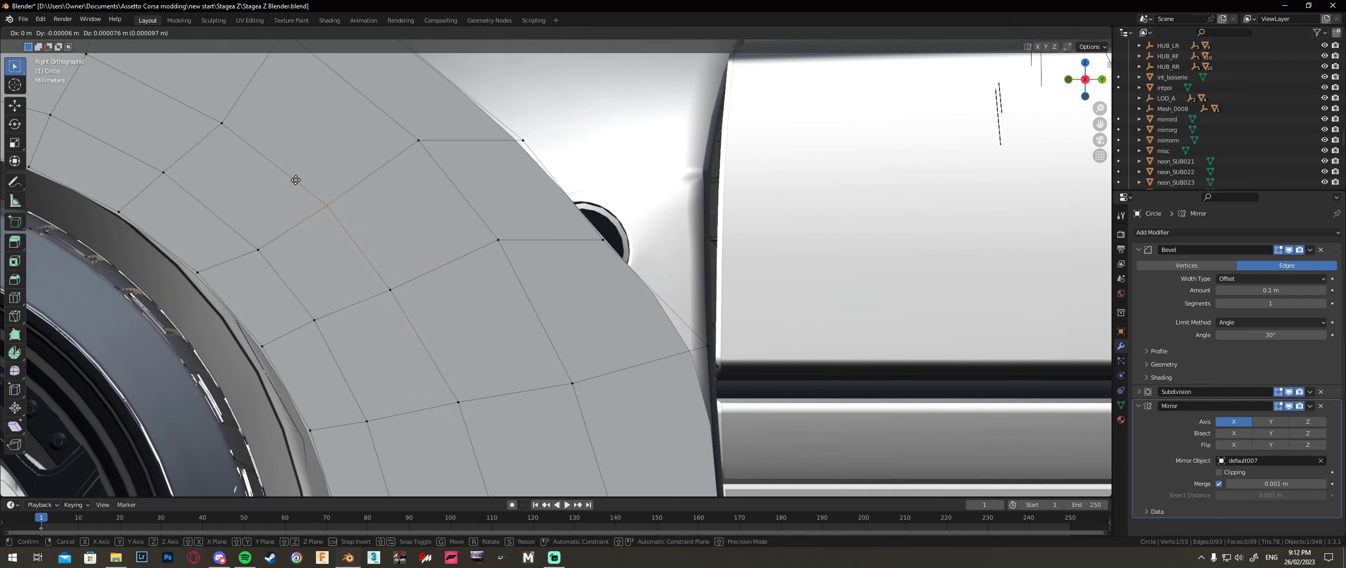
left_click(294, 180)
left_click(212, 114)
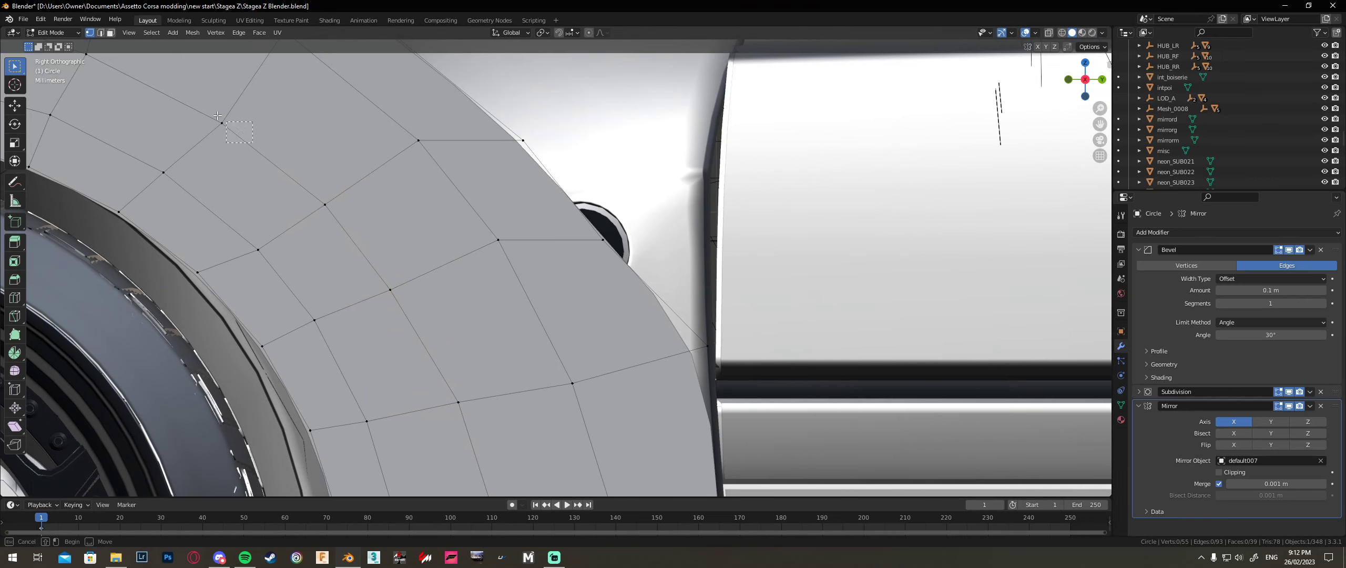
key("g")
left_click(194, 97)
Step: Raise the middle vertex of the row just above the fender's bottom edge along Z
scroll(315, 236, "down", 1)
middle_click_drag(519, 484, 497, 348, "shift")
left_click(483, 345)
key("g")
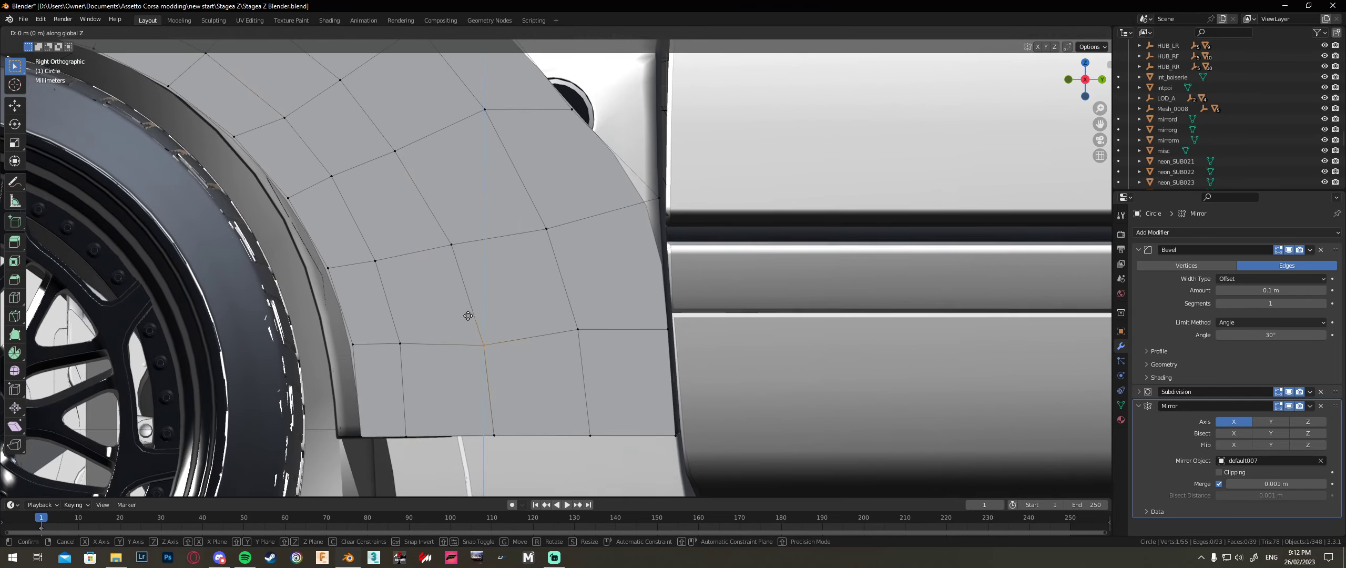
left_click(461, 308)
Step: Move the fourth outer-edge vertex from the bottom up and rearward onto the door's front edge
middle_click_drag(640, 254, 618, 415, "shift")
left_click(551, 270)
key("g")
left_click(612, 231)
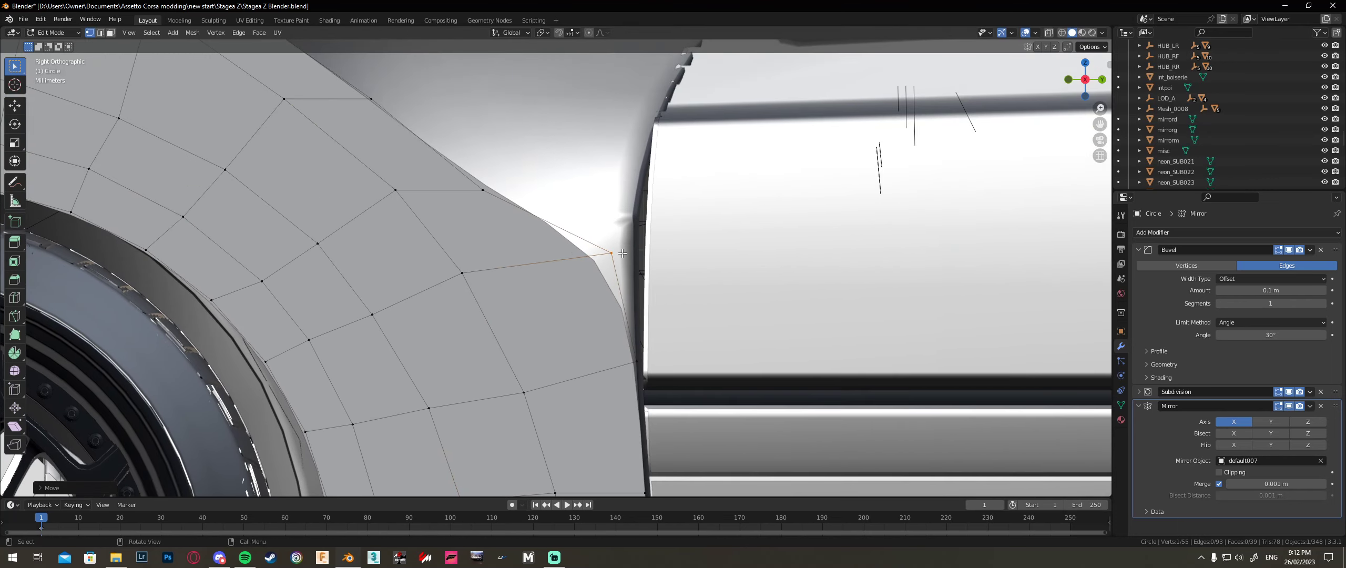
key("g")
left_click(644, 245)
Step: Move the next outer-edge vertex to the front end of the door's upper trim line, and nudge its inner neighbour slightly down and rearward
left_click(446, 163)
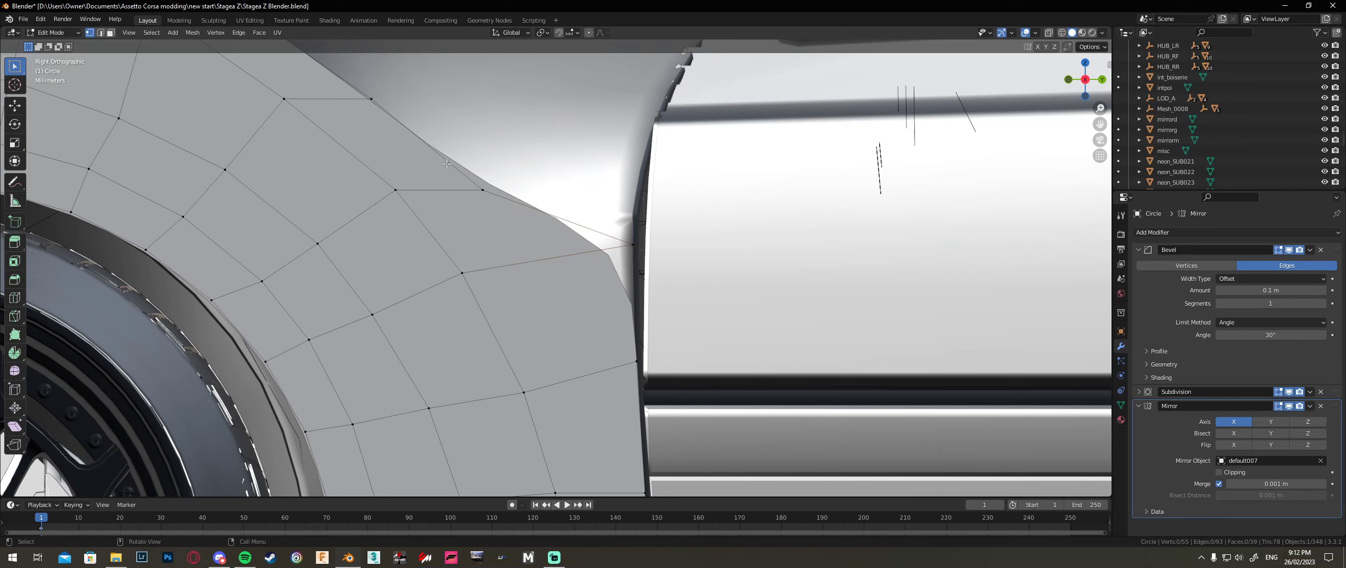
key("g")
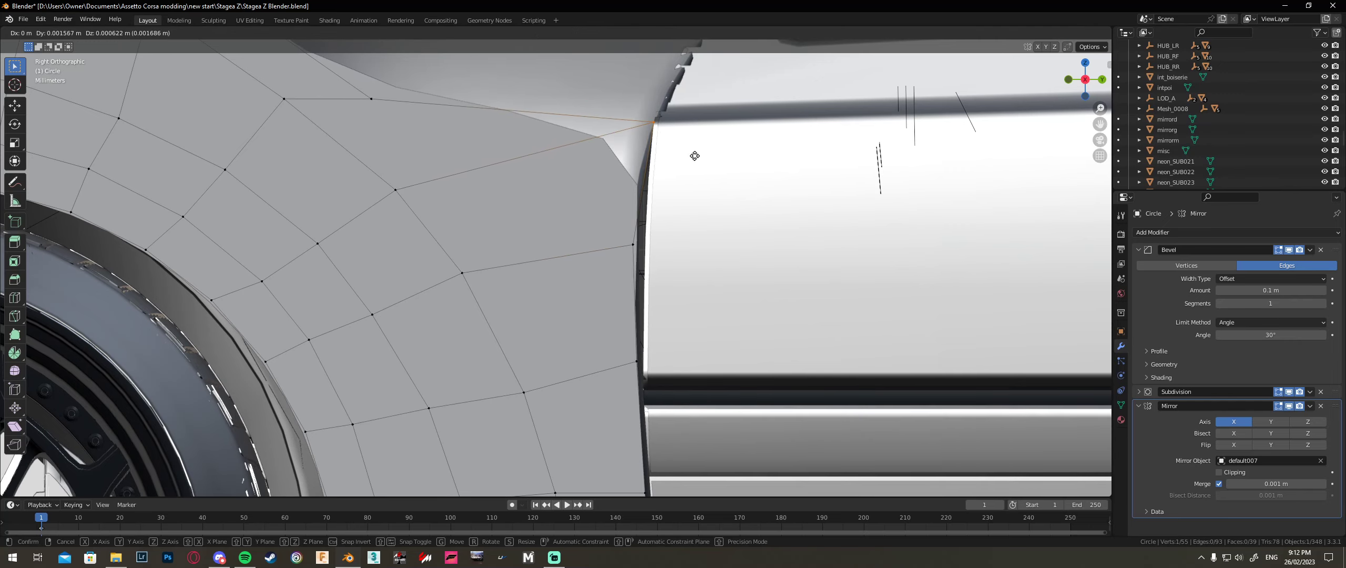
left_click(692, 158)
key("g")
left_click(380, 181)
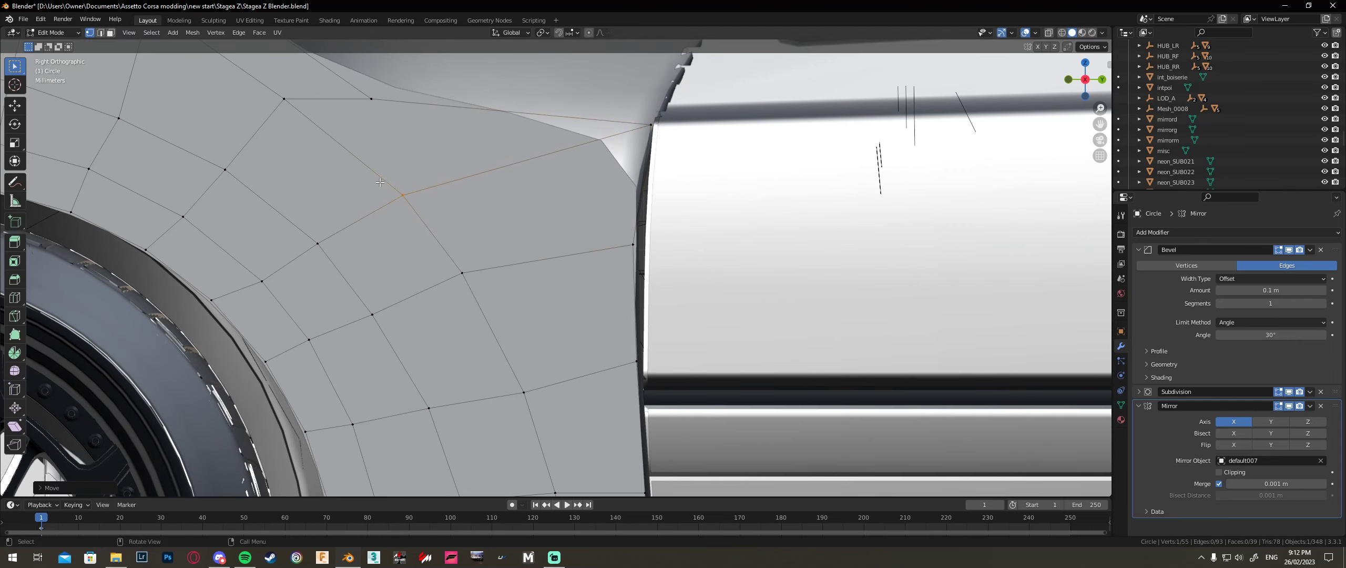
Step: Check the panel gap in X-ray view, and move the next outer-edge vertex to the rear corner of the hood line
scroll(499, 190, "down", 1)
middle_click_drag(517, 192, 514, 236, "shift")
key("alt+z")
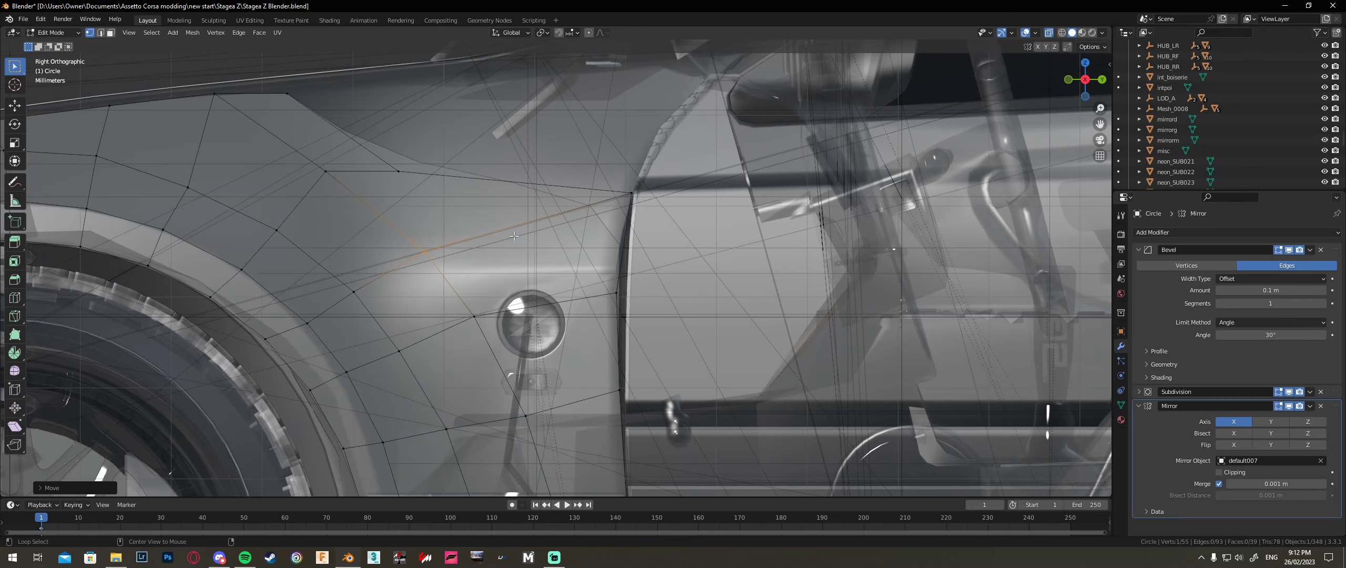
key("alt+z")
middle_click_drag(625, 190, 551, 306, "shift")
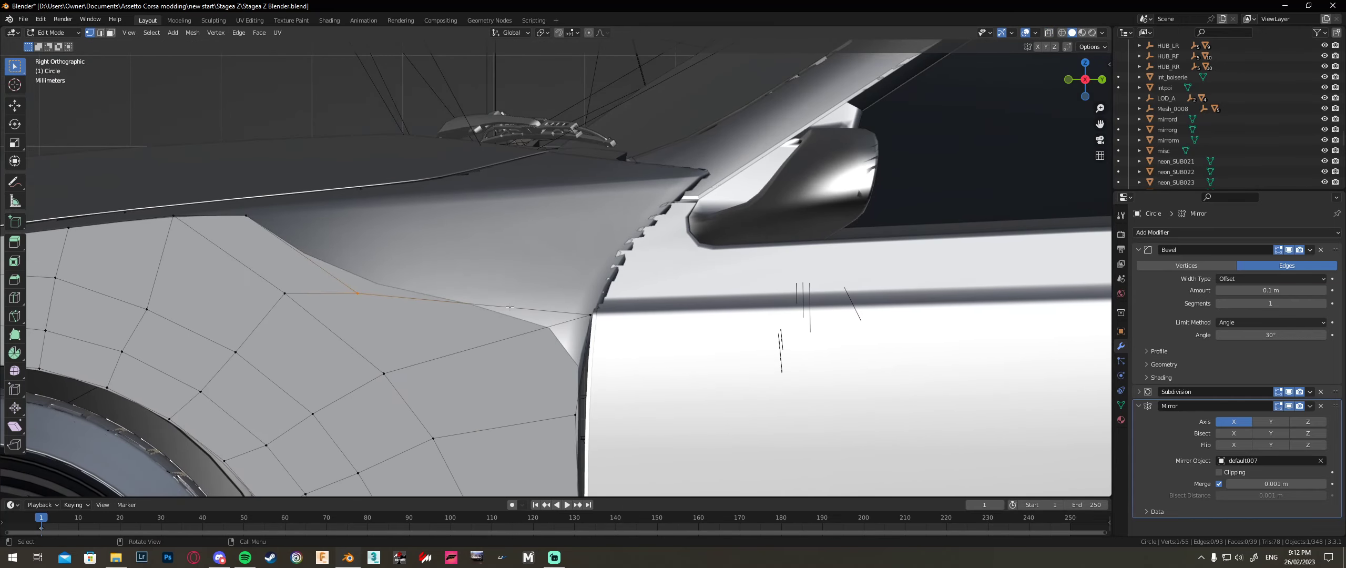
key("g")
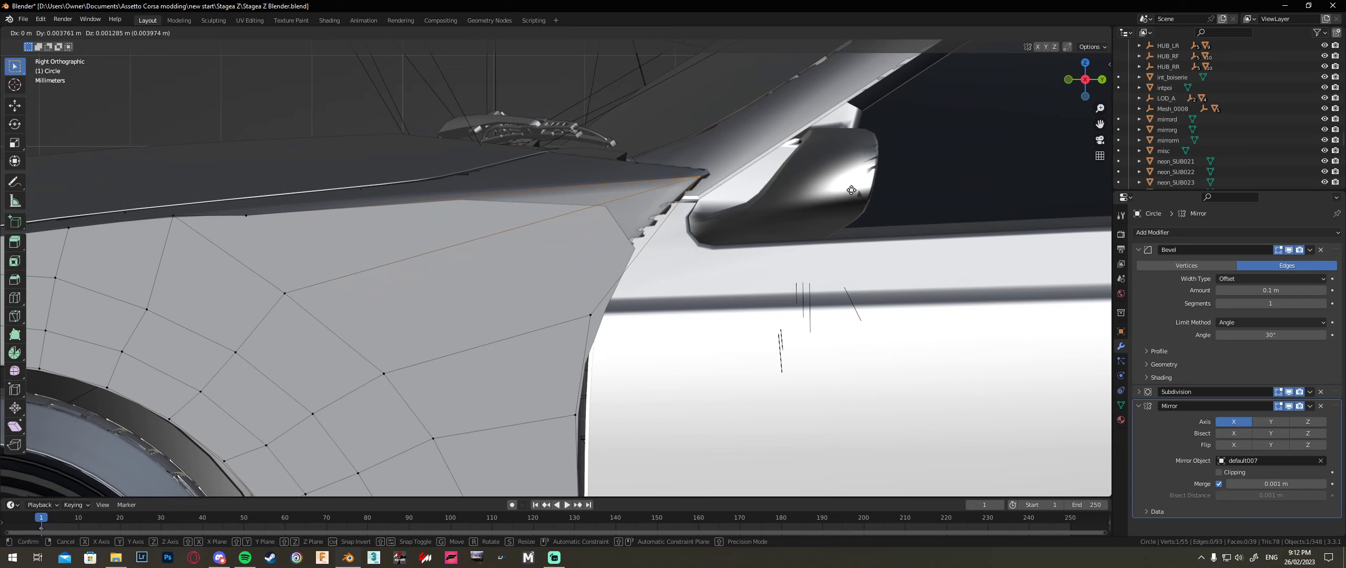
left_click(851, 190)
Step: Raise the extruded upper vertex along Z to meet the hood line
left_click(262, 219)
key("g")
key("z")
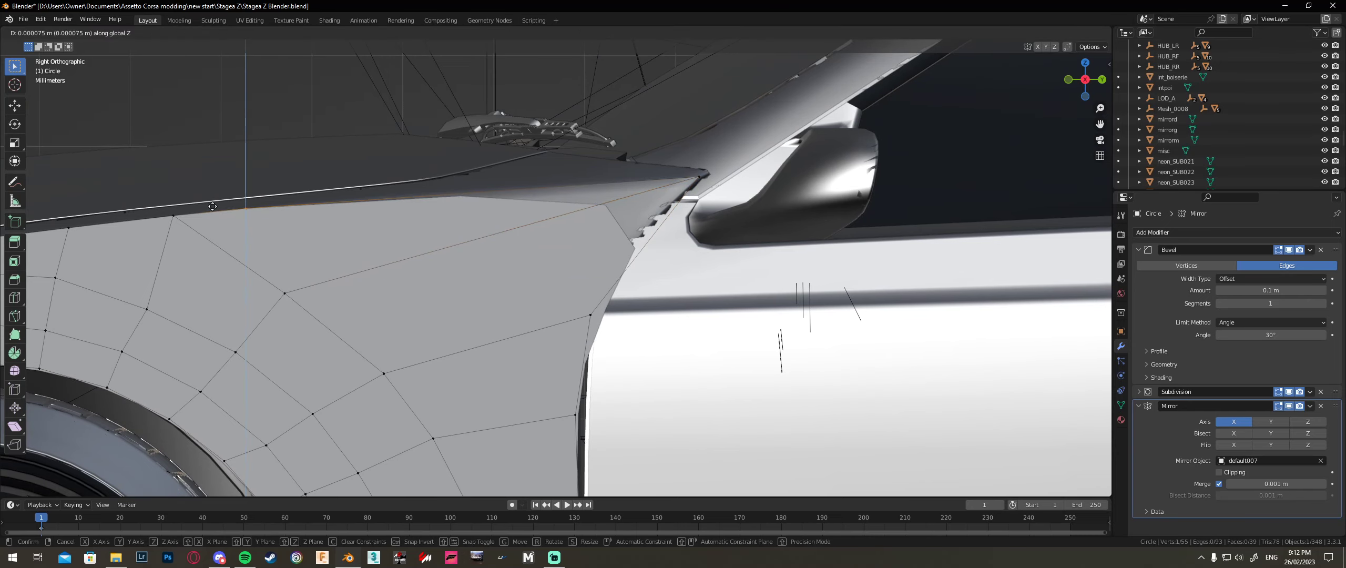
left_click(261, 212)
Step: Add a loop cut across the long upper rear faces and move its outer vertex onto the curved panel gap, checking it in X-ray view
key("ctrl+r")
left_click(661, 241)
key("g")
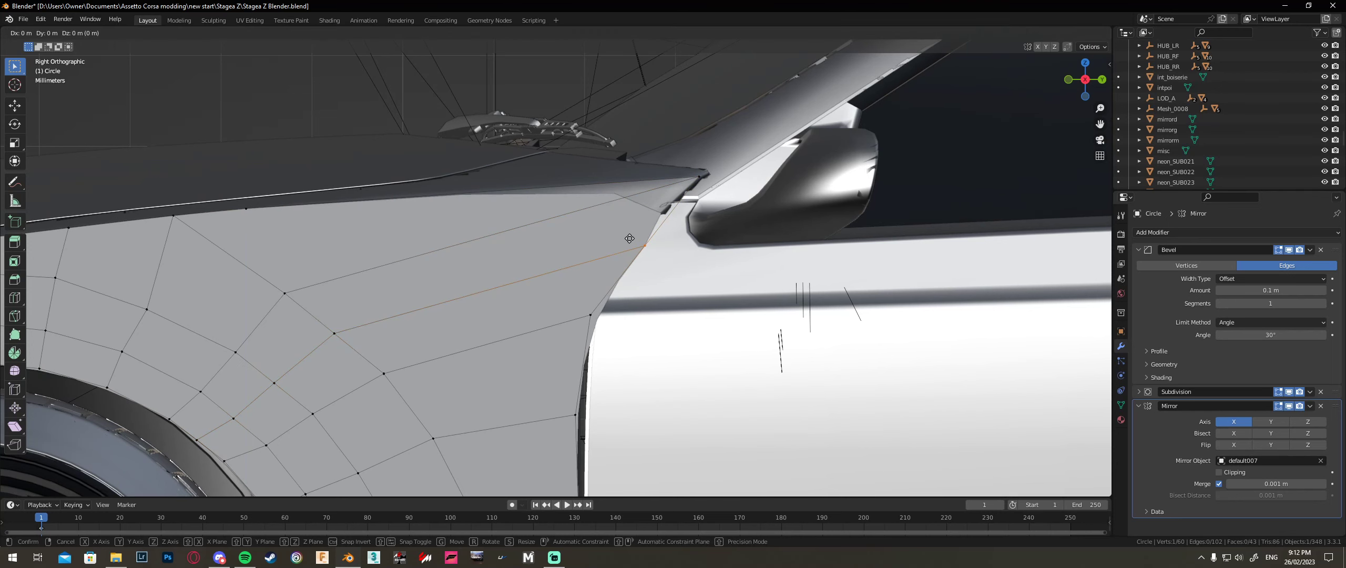
left_click(612, 238)
key("alt+z")
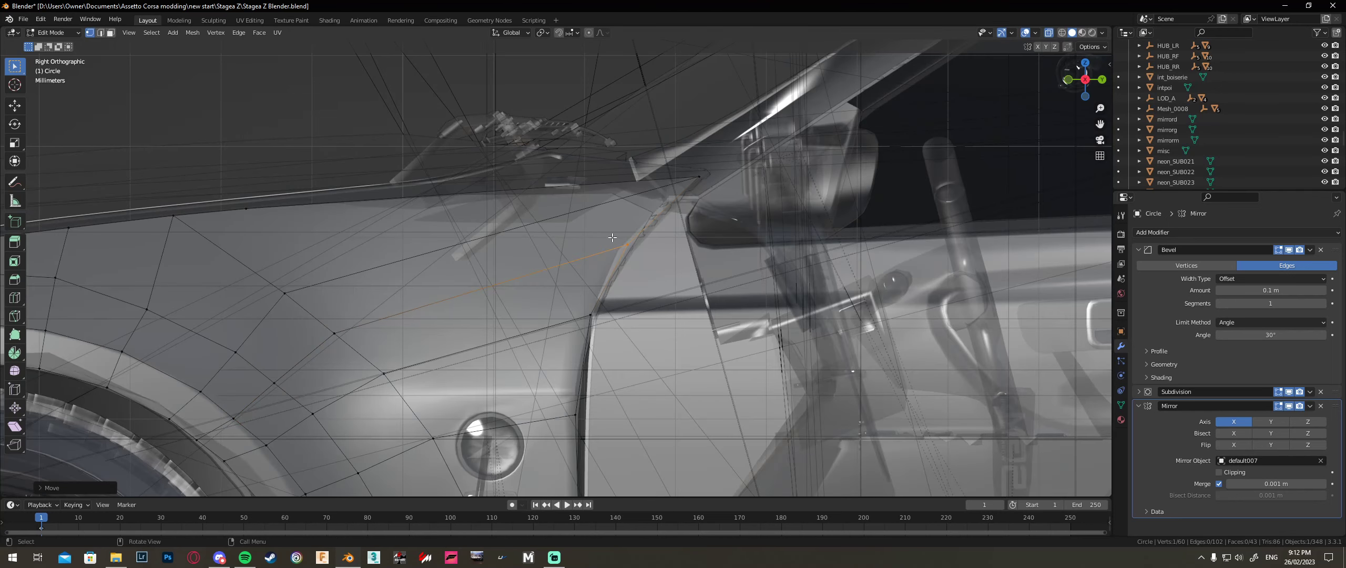
key("alt+z")
Step: Select the new loop's four inner vertices beside the wheel arch and raise them slightly along Z
middle_click_drag(611, 244, 795, 146, "shift")
left_click(379, 343)
left_click(417, 320, "shift")
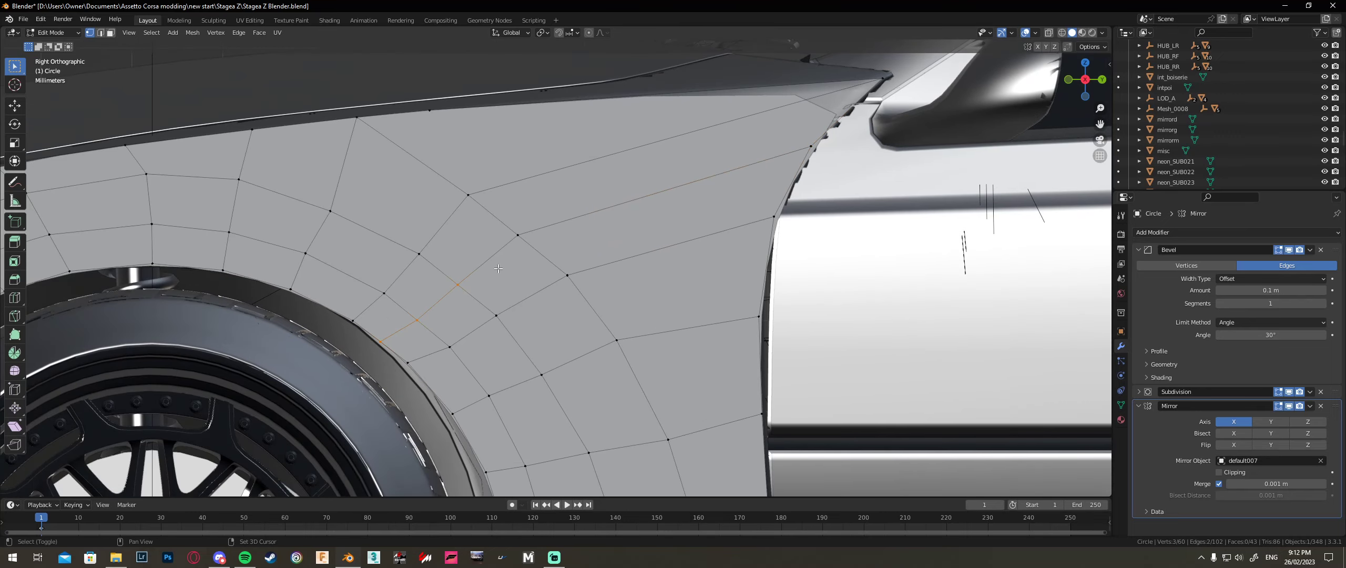
left_click(516, 236, "shift")
key("g")
key("z")
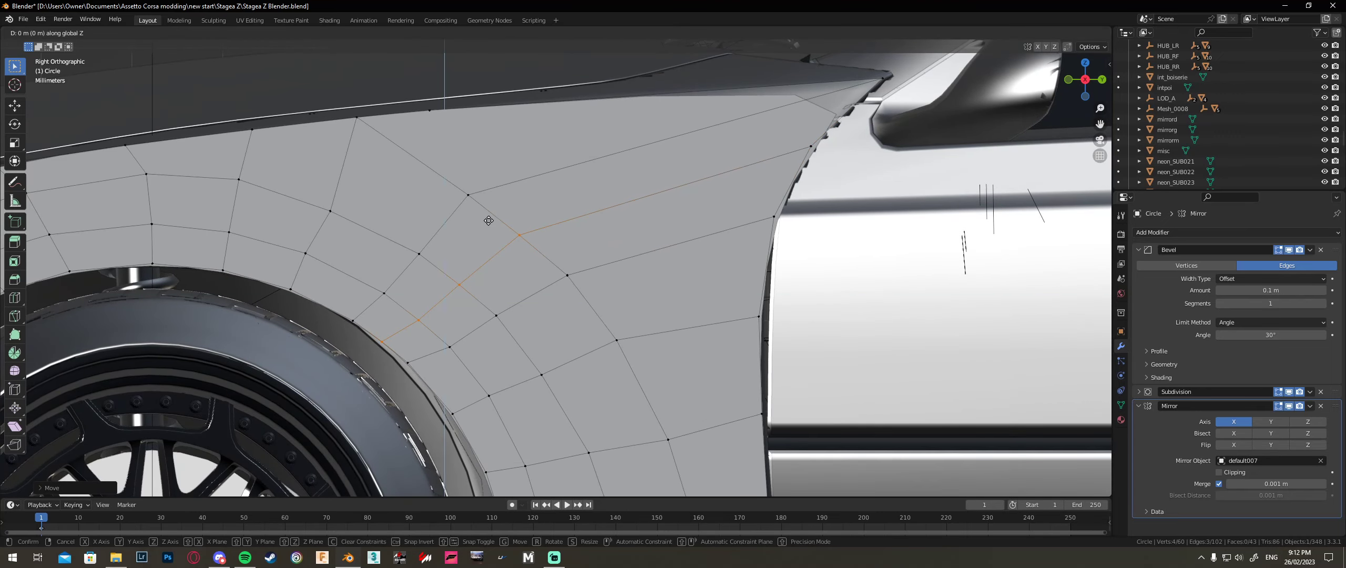
left_click(491, 218)
Step: Examine the fender's smoothed surface in Object Mode and return to Edit Mode
key("Tab")
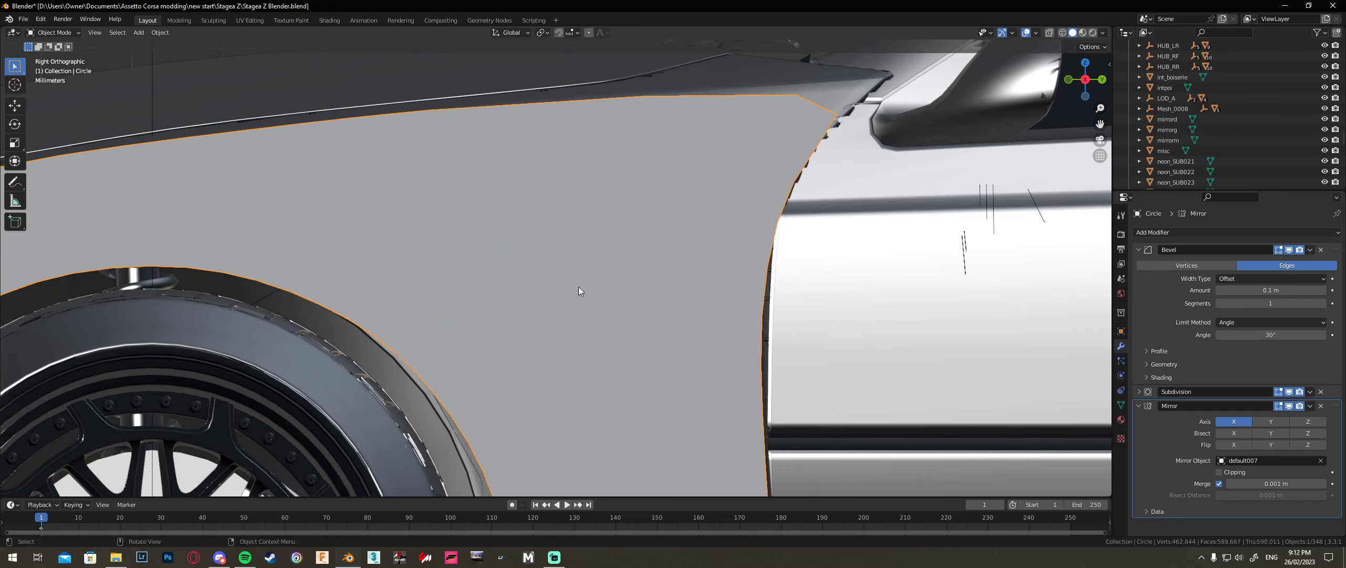
scroll(578, 286, "down", 3)
key("Tab")
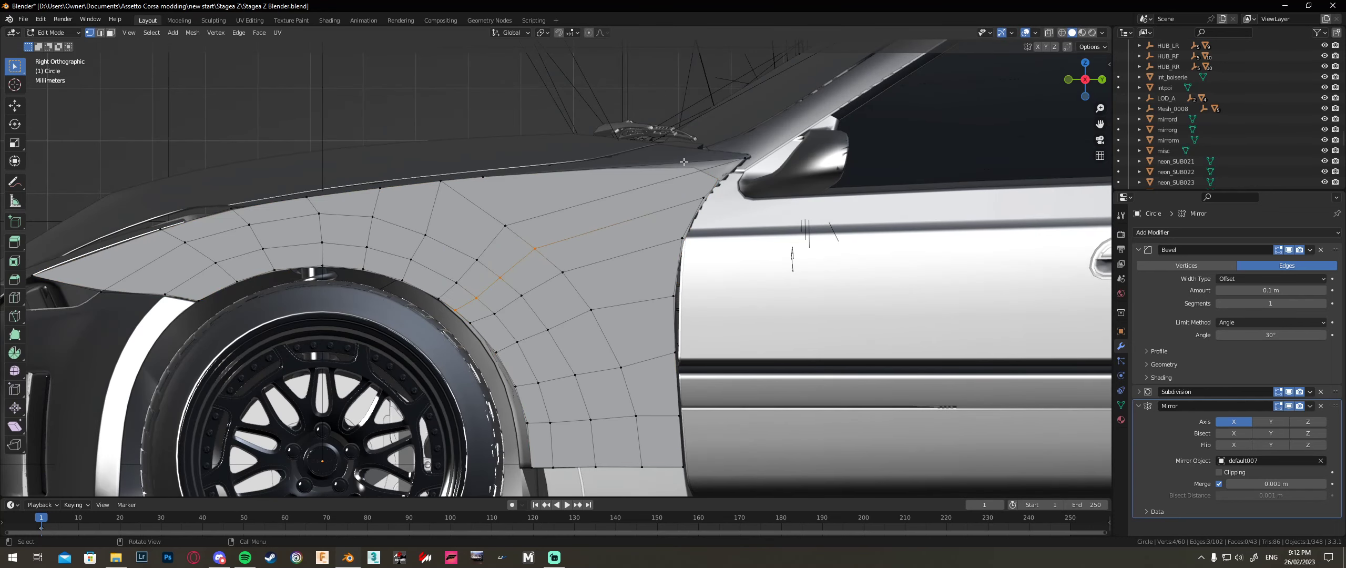
left_click(732, 161, "alt")
scroll(599, 206, "down", 2)
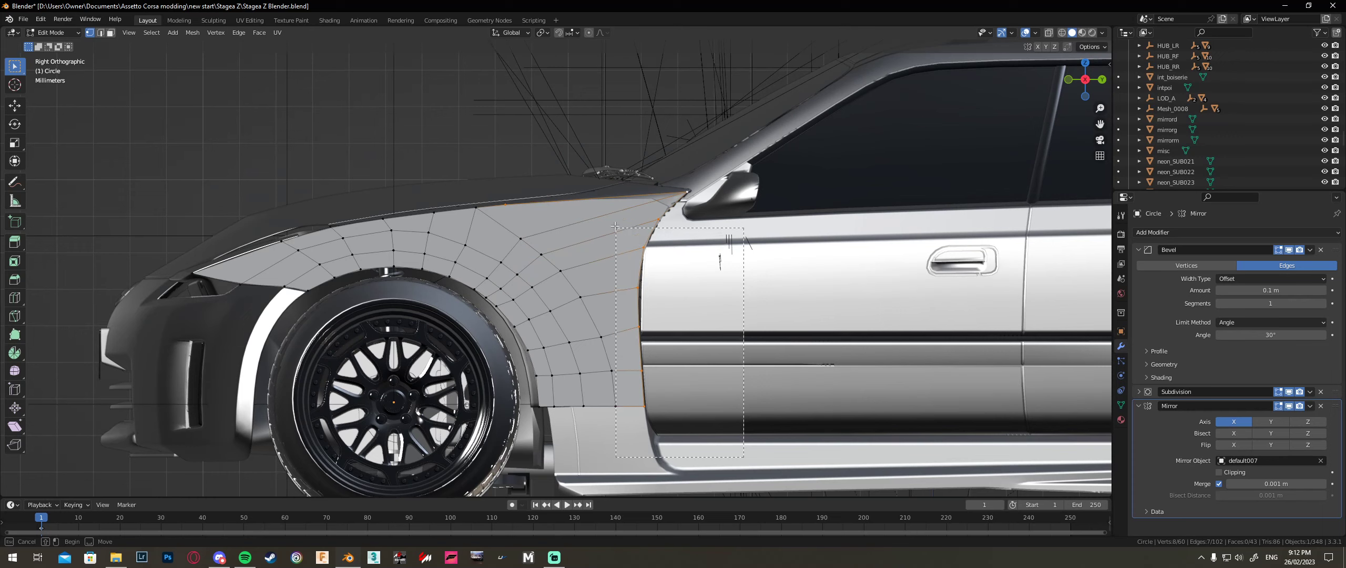
left_click(335, 225, "ctrl")
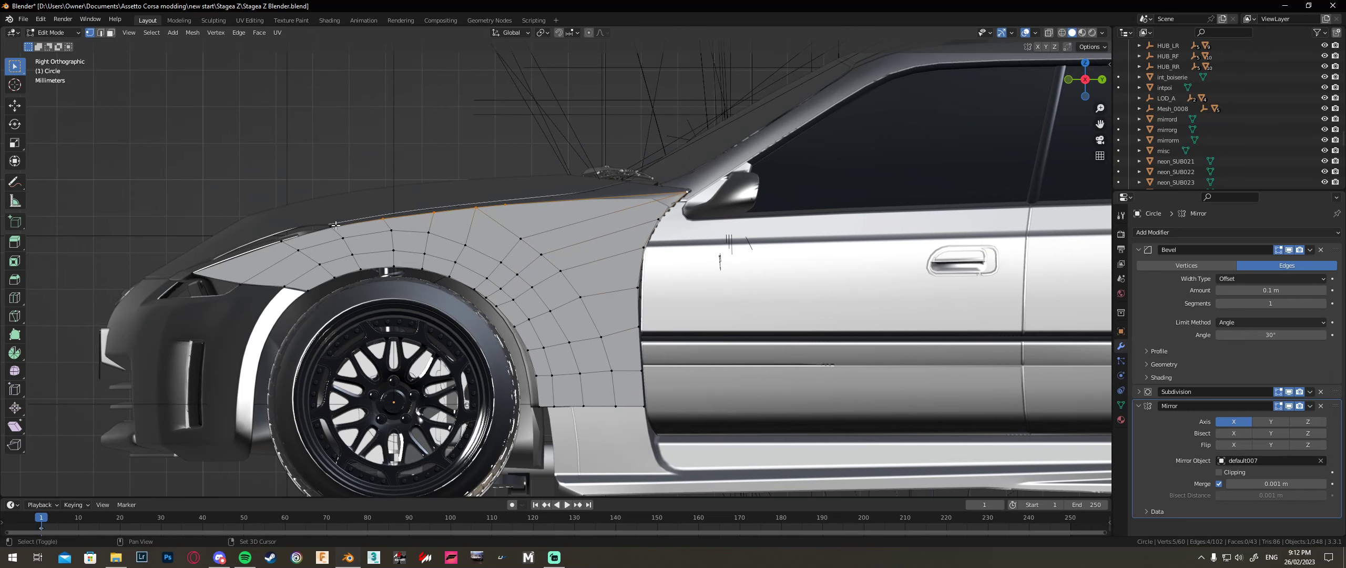
Step: Nudge the two interior vertices behind the headlight slightly forward and down to even out the front column
scroll(290, 240, "up", 3)
middle_click_drag(290, 241, 611, 237, "shift")
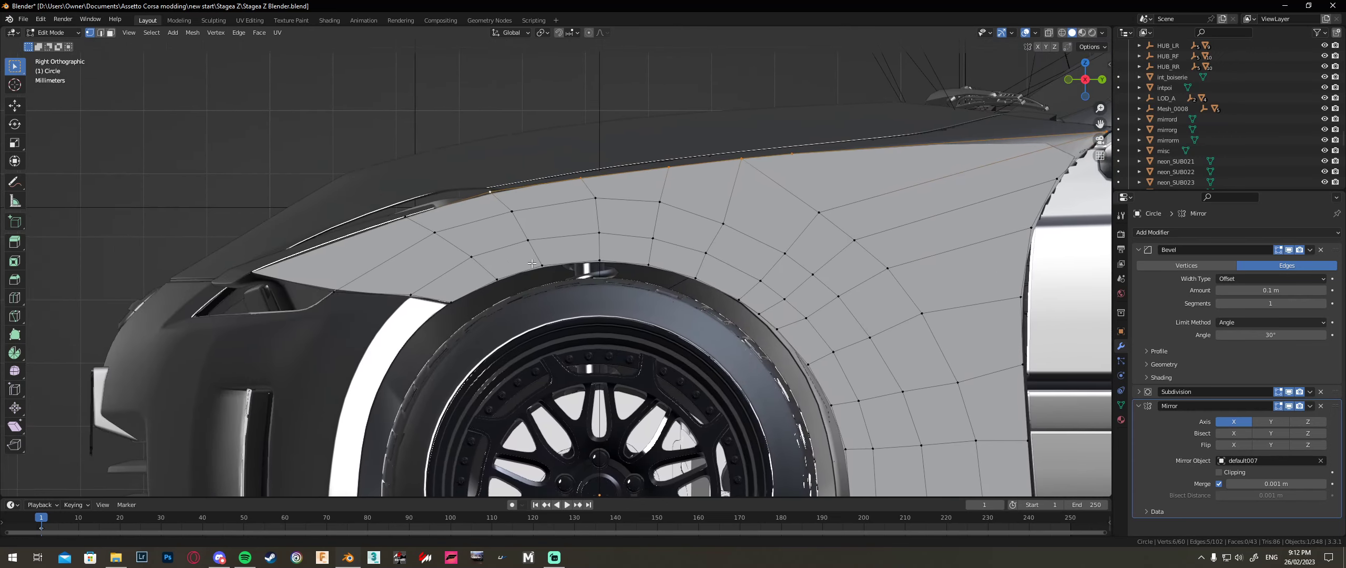
scroll(604, 242, "up", 2)
middle_click_drag(475, 262, 624, 284, "shift")
left_click(585, 280)
key("g")
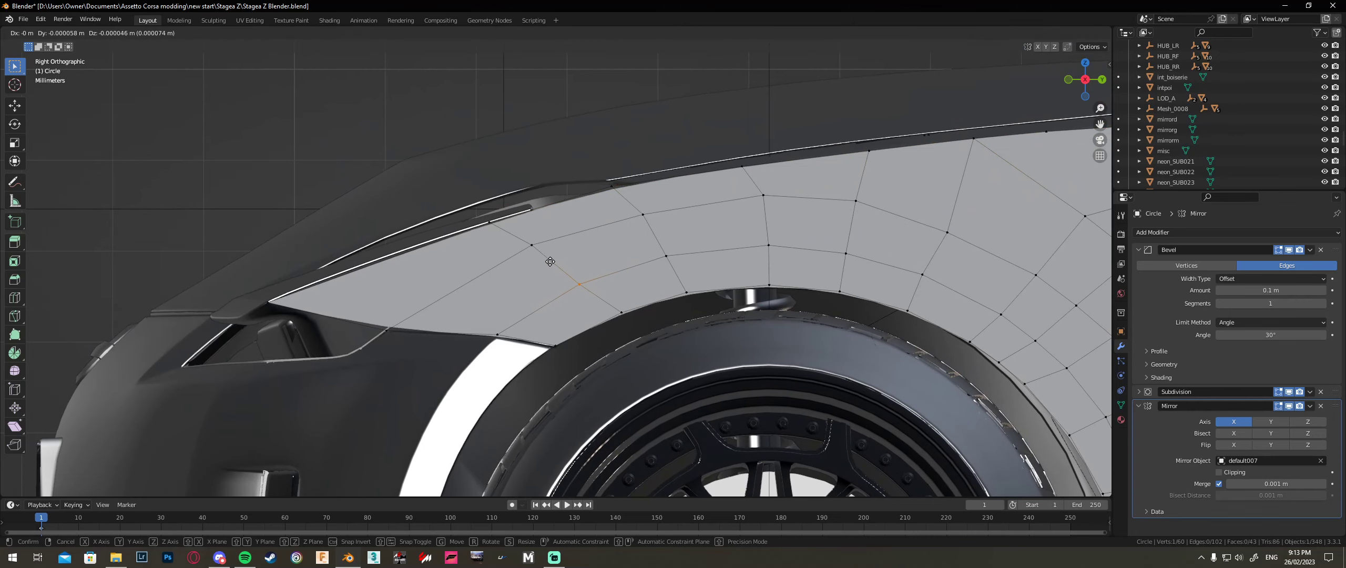
left_click(548, 263)
left_click(520, 235)
key("g")
left_click(540, 271)
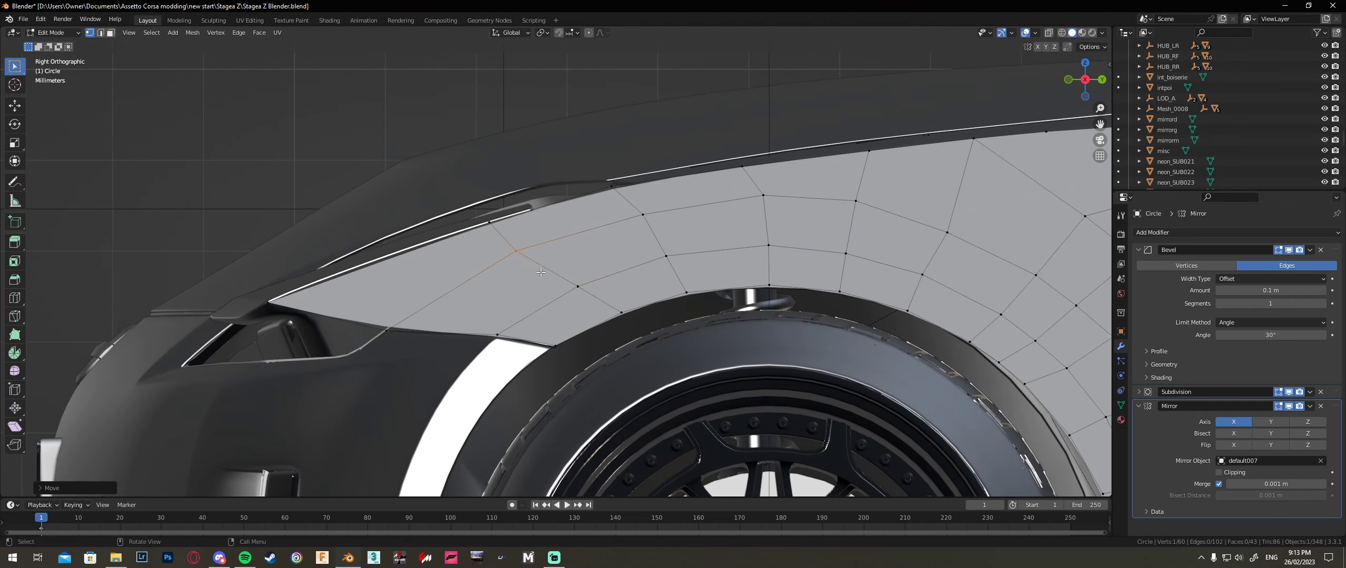
Step: Add a loop cut through the column of faces between the wheel arch and the headlight's rear end
key("ctrl+r")
left_click(526, 210)
left_click(532, 210)
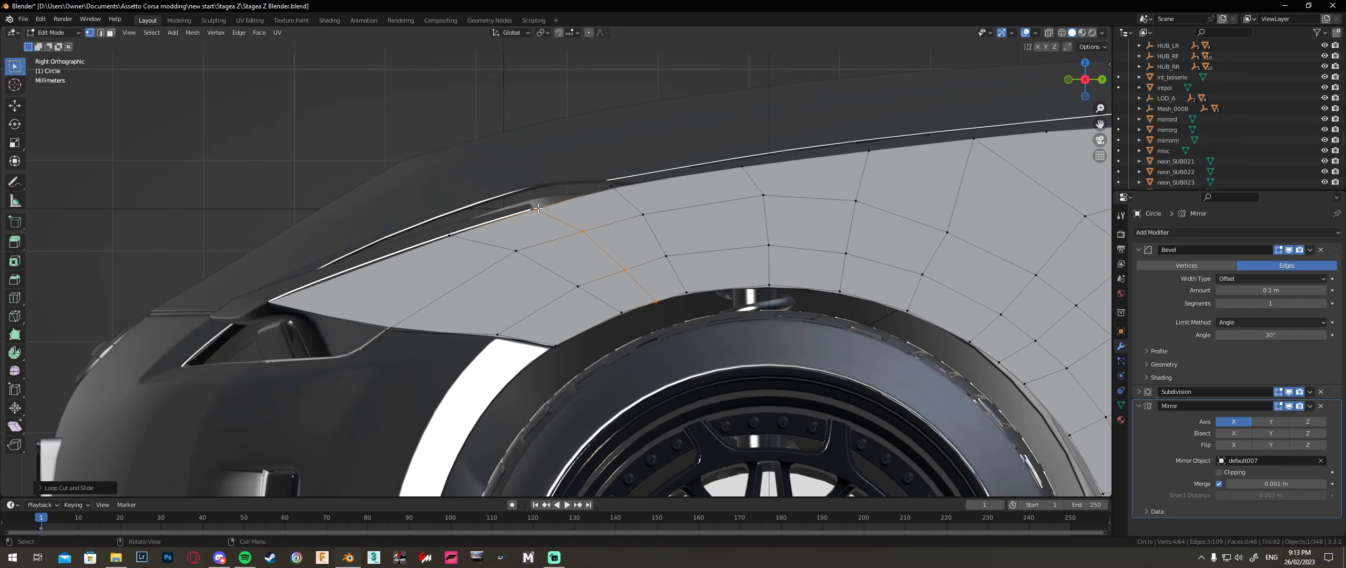
Step: Select the fender's top-edge vertices along the hood line, from the headlight's rear end to the corner at the mirror
left_click(537, 208)
left_click_drag(602, 176, 621, 195, "shift")
left_click_drag(860, 141, 880, 162, "shift")
left_click_drag(751, 176, 728, 140, "shift")
middle_click_drag(899, 158, 464, 228, "shift")
left_click_drag(472, 156, 1099, 223, "shift")
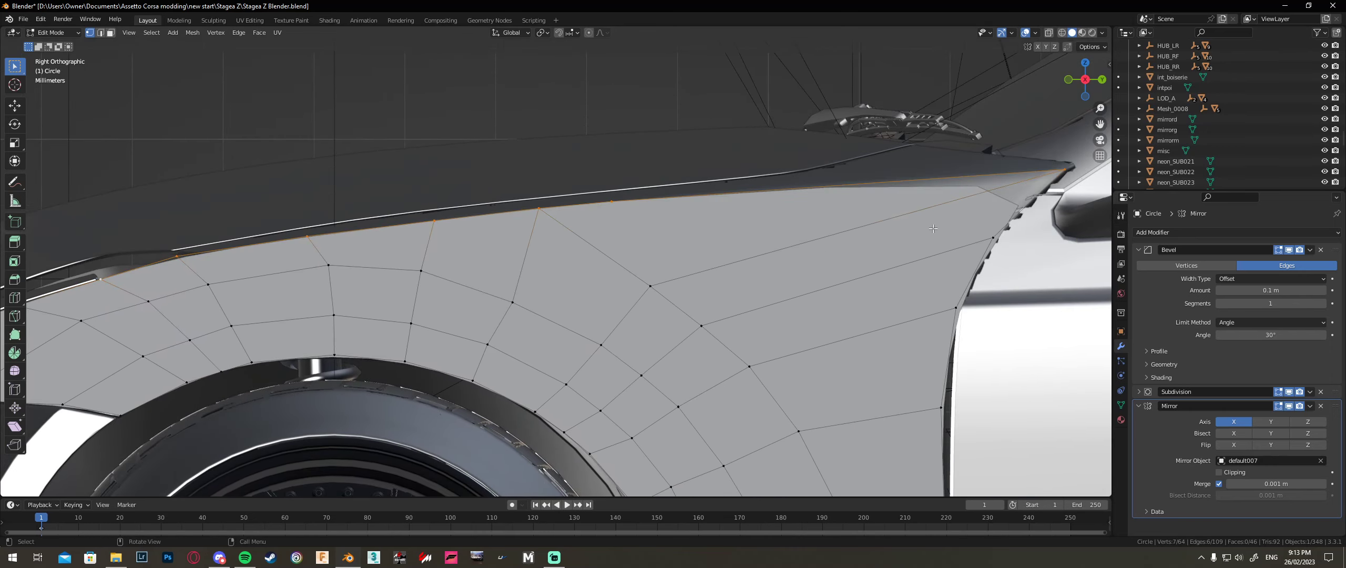
scroll(684, 240, "down", 3)
mouse_move(893, 122)
middle_mouse_down()
mouse_move(988, 160)
mouse_move(904, 121)
middle_mouse_up()
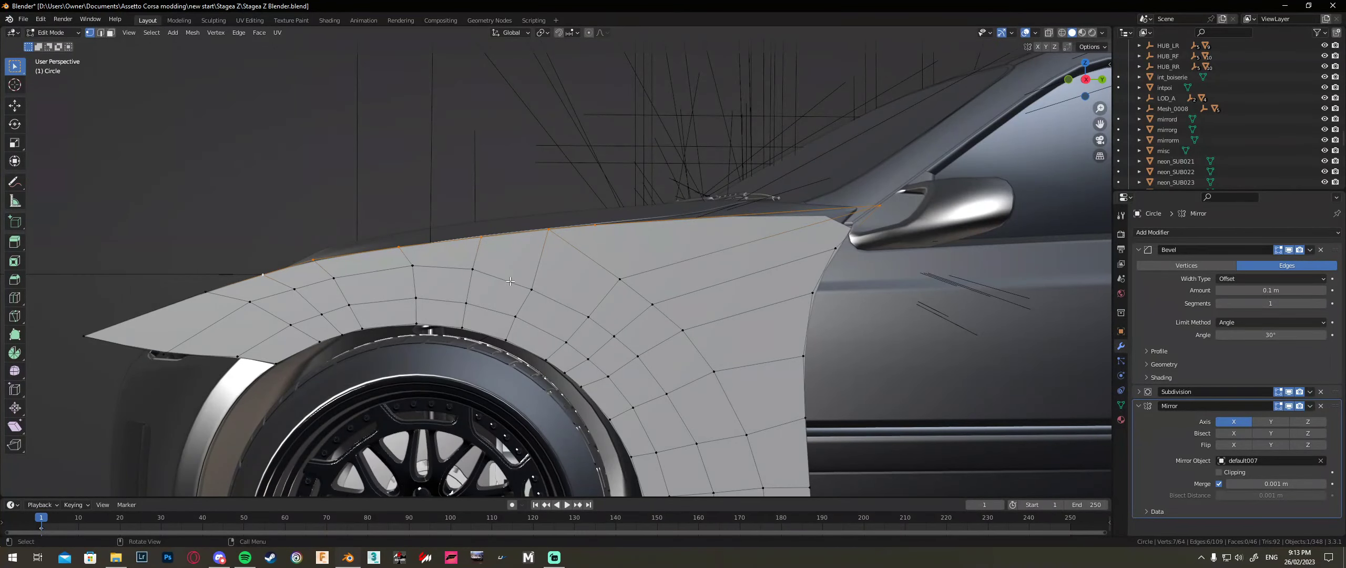
scroll(509, 281, "down", 4)
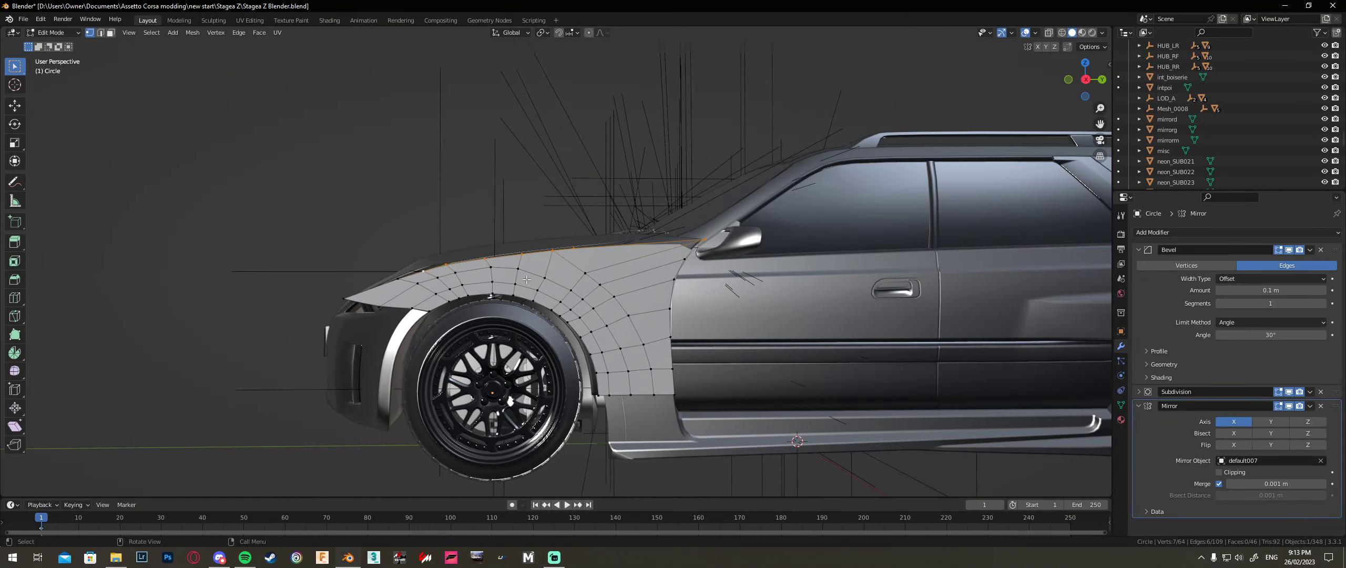
Step: Try a loop cut running from the fender's rear top edge down to the wheel arch
key("ctrl+r")
left_click(642, 239)
left_click(652, 239)
scroll(660, 249, "up", 3)
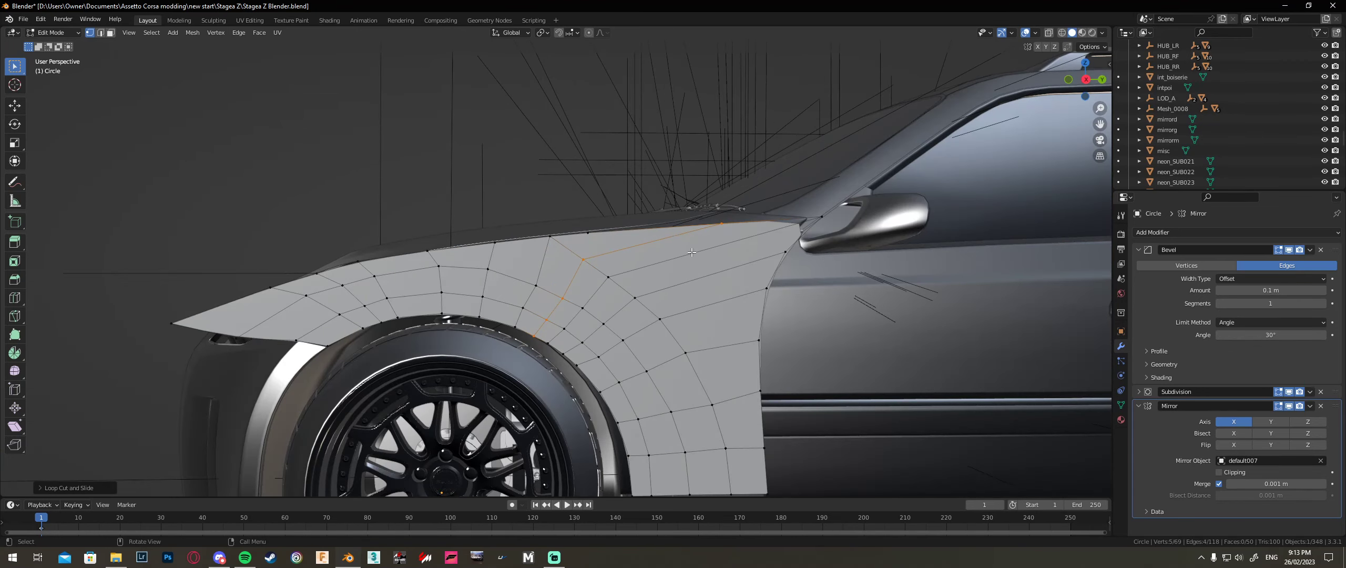
key("ctrl+z")
Step: Move the rear top-edge vertex backward along the hood line and align it with the edge in the right view
left_click(584, 229)
key("g")
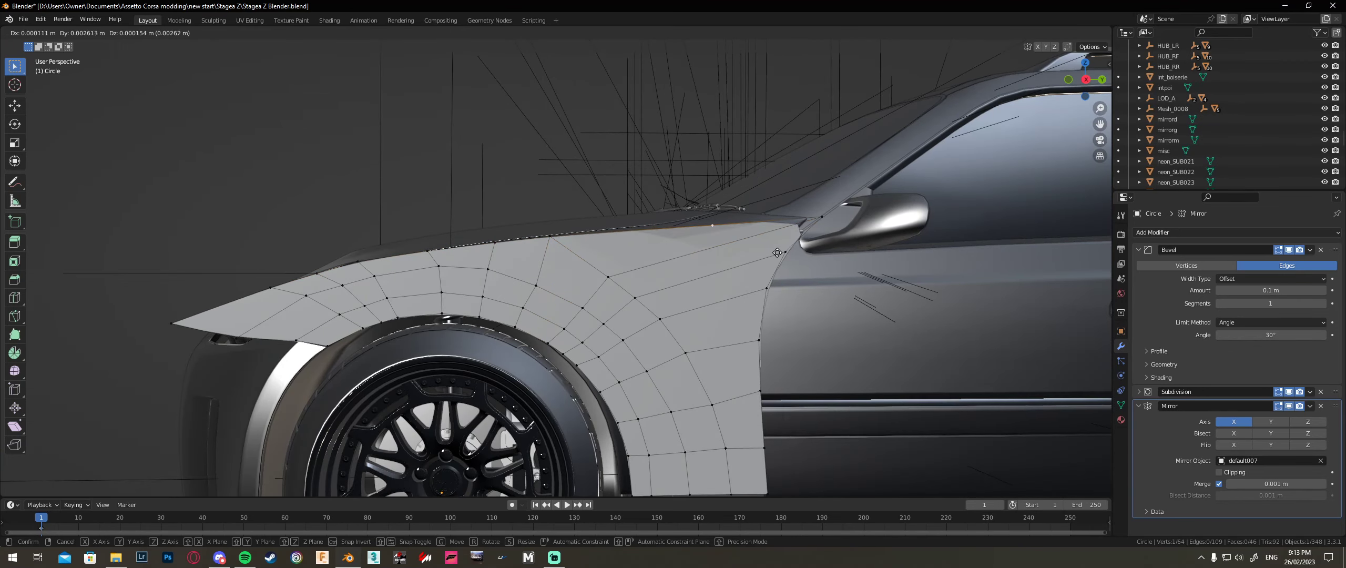
left_click(773, 247)
middle_click_drag(773, 247, 881, 283)
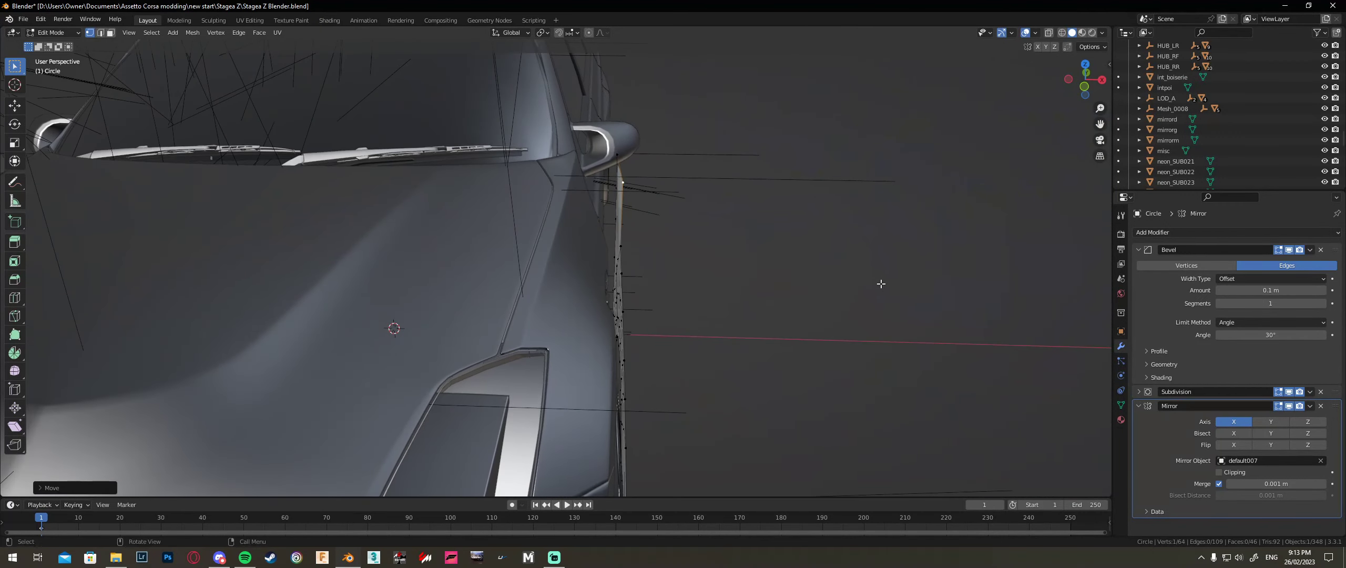
left_click(1101, 80)
key("g")
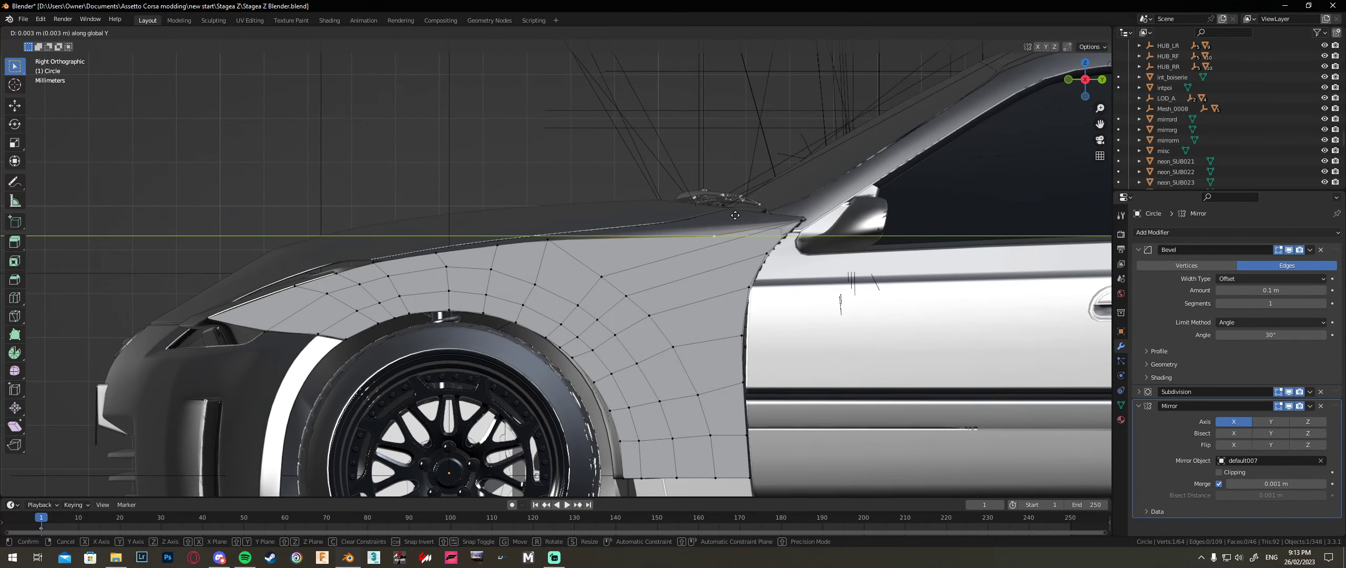
key("z")
left_click(751, 203)
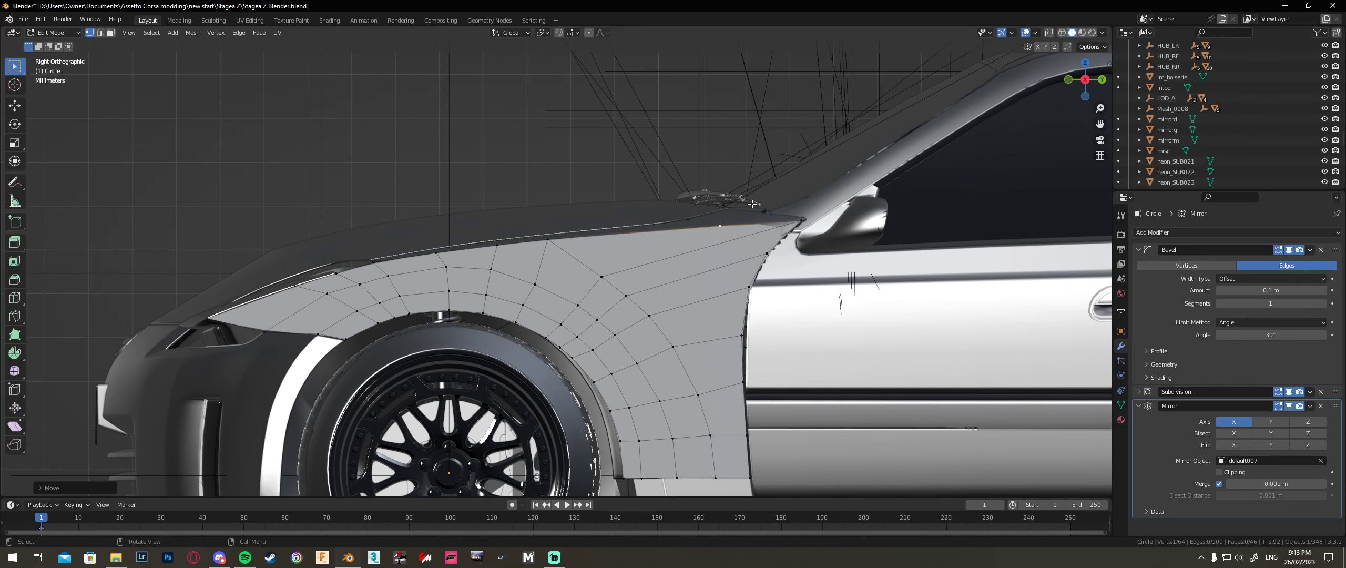
Step: Nudge the uppermost door-gap vertex slightly and pull the rear top vertex back to the hood line's tip beside the mirror
scroll(807, 219, "up", 5)
key("g")
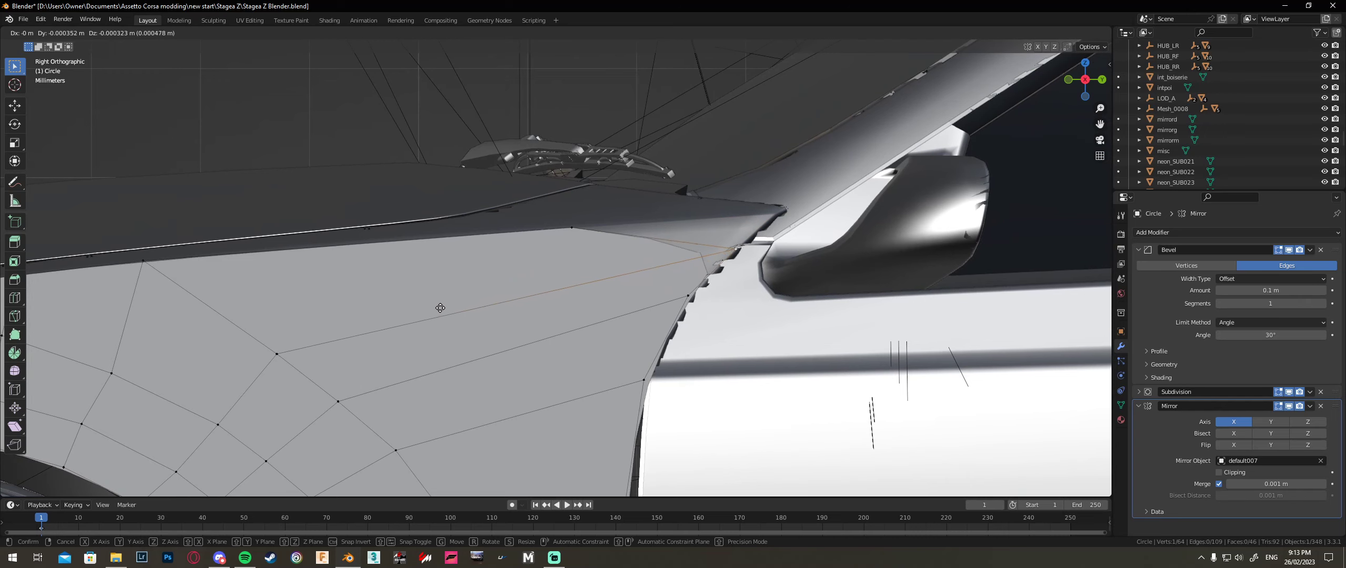
left_click(447, 302)
left_click(554, 227)
key("g")
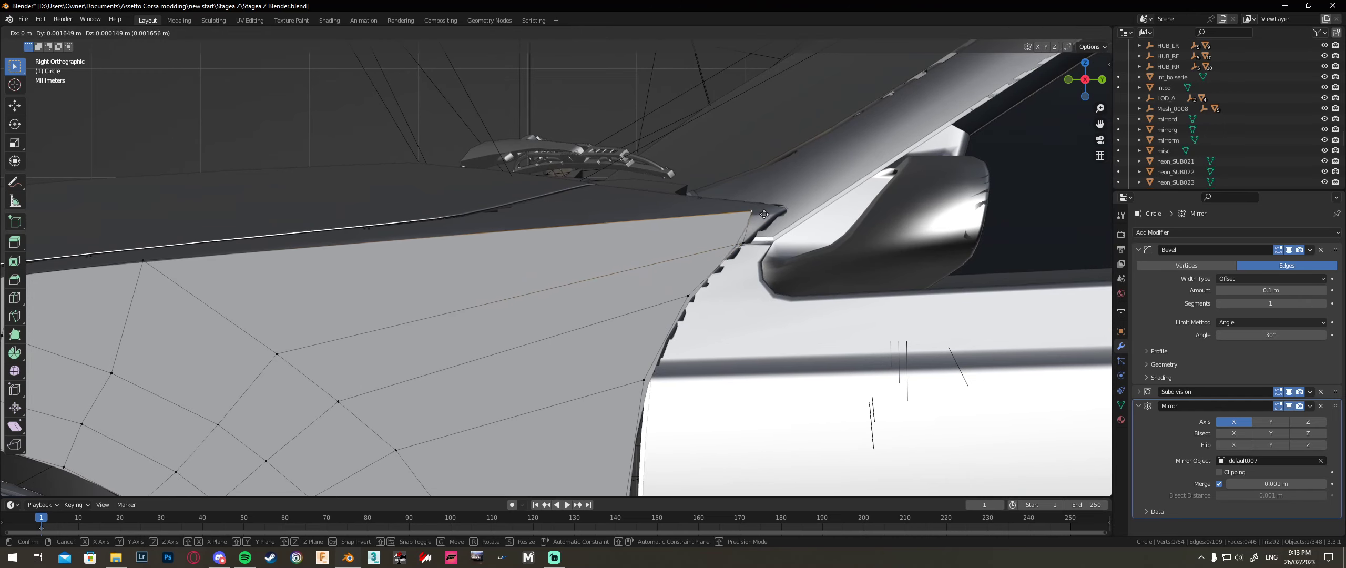
left_click(783, 216)
Step: Add a loop cut through the faces between wheel arch and door gap, shifting its top vertex slightly rearward on the hood line
key("ctrl+r")
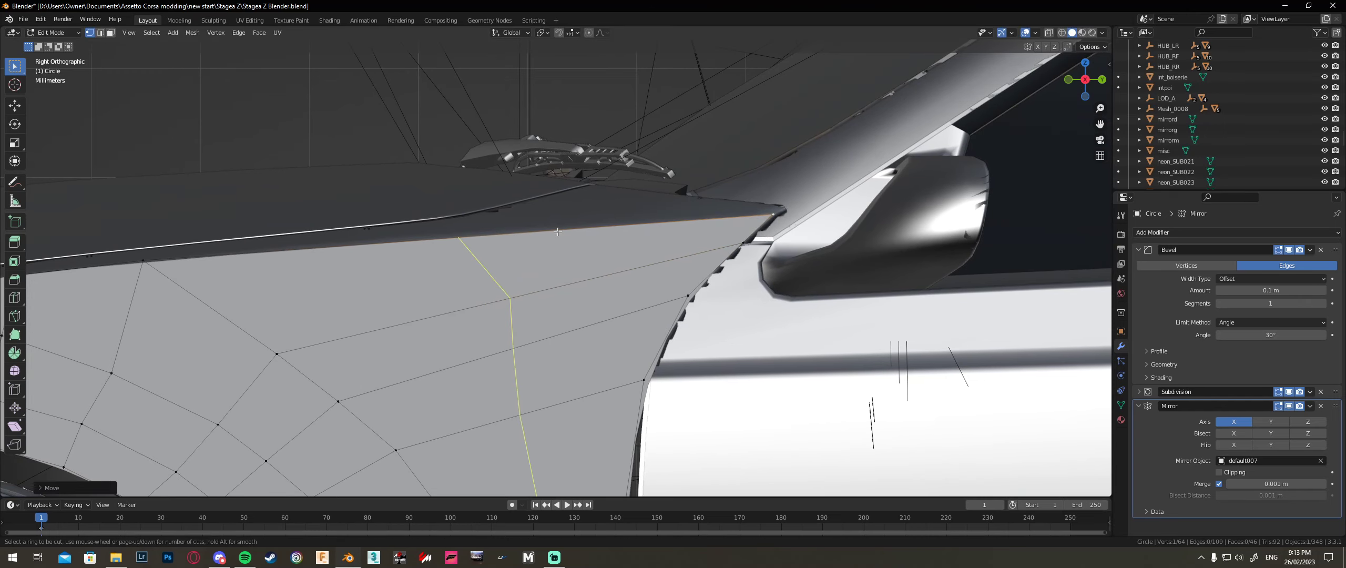
left_click(558, 231)
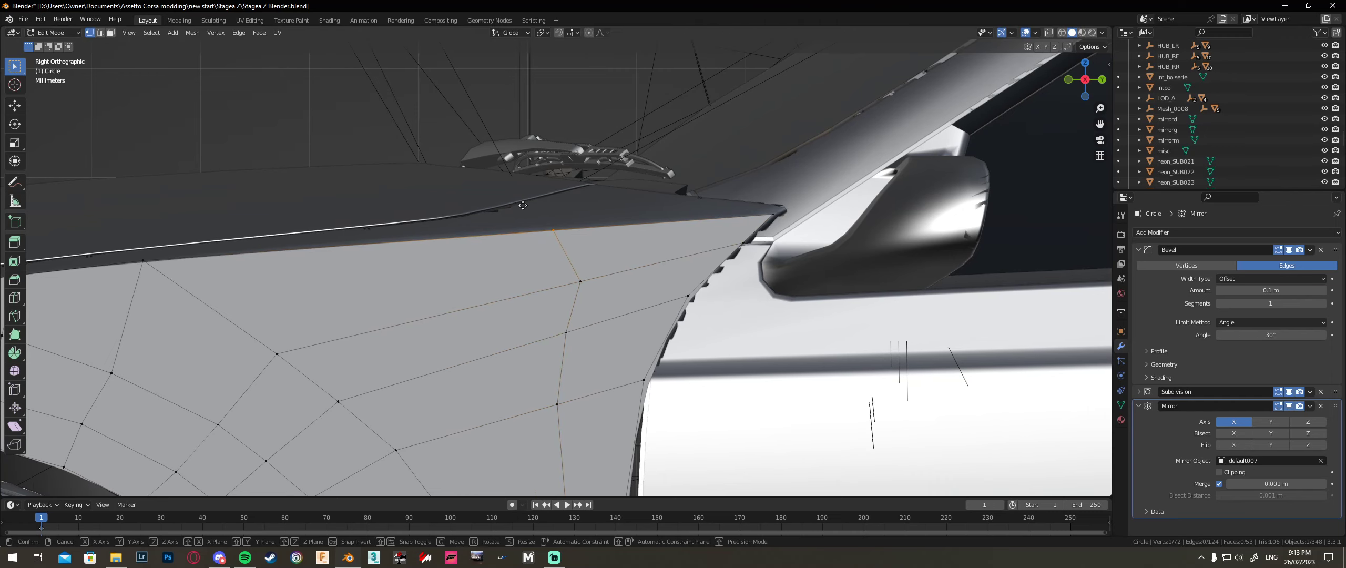
left_click(556, 202)
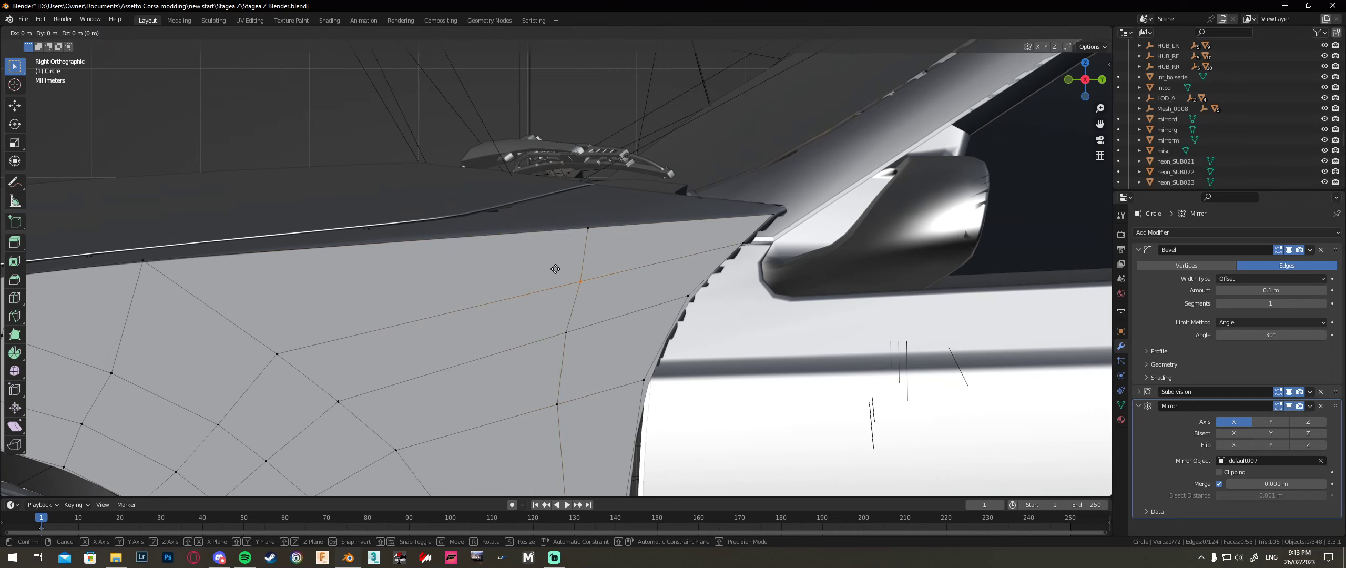
scroll(588, 267, "down", 3)
middle_click_drag(589, 267, 701, 185)
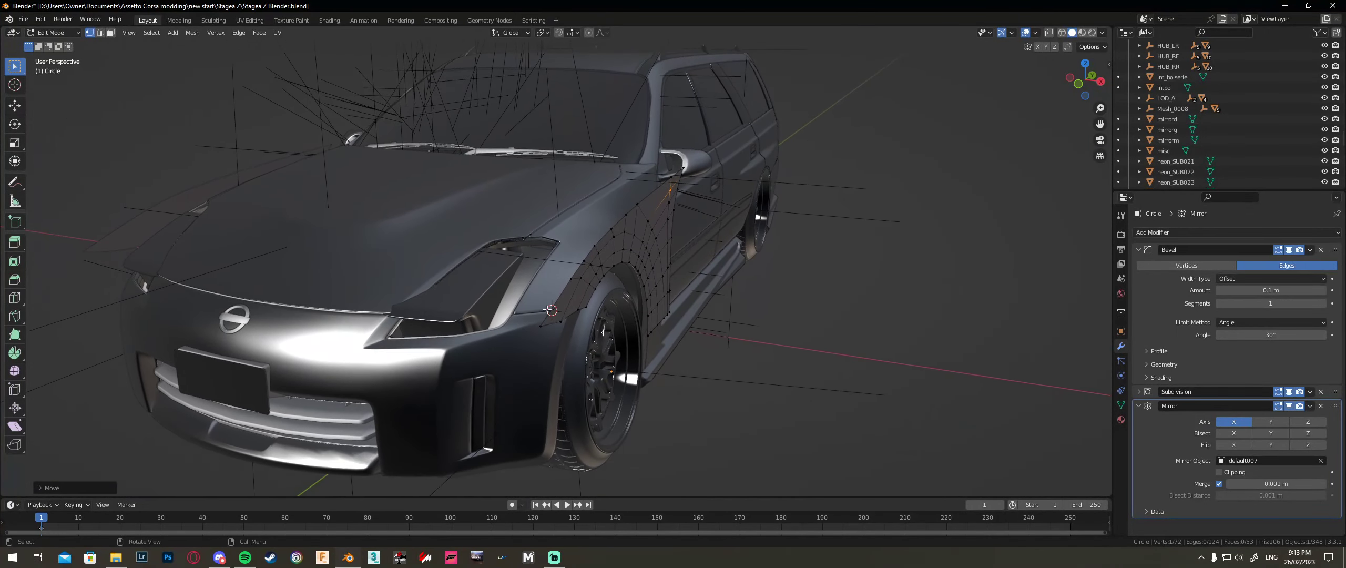
Step: Move the fender's front tip vertex inward along X to the headlight's outer corner
scroll(702, 185, "up", 2)
left_click(528, 377)
middle_click_drag(665, 334, 575, 308)
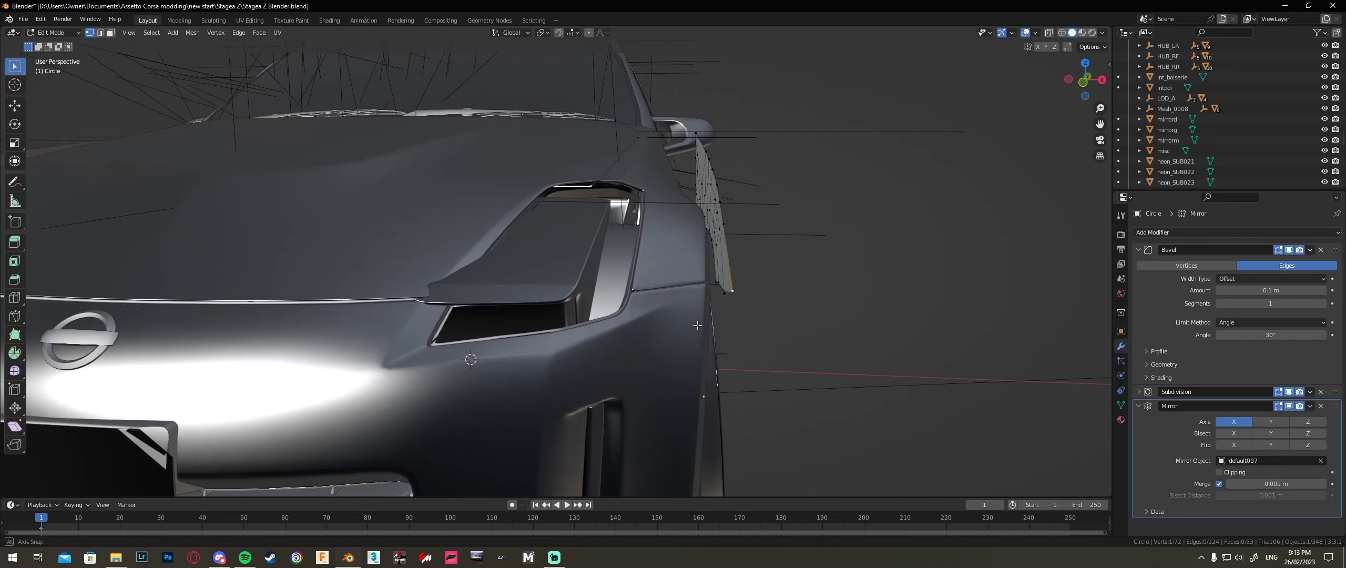
key("g")
key("x")
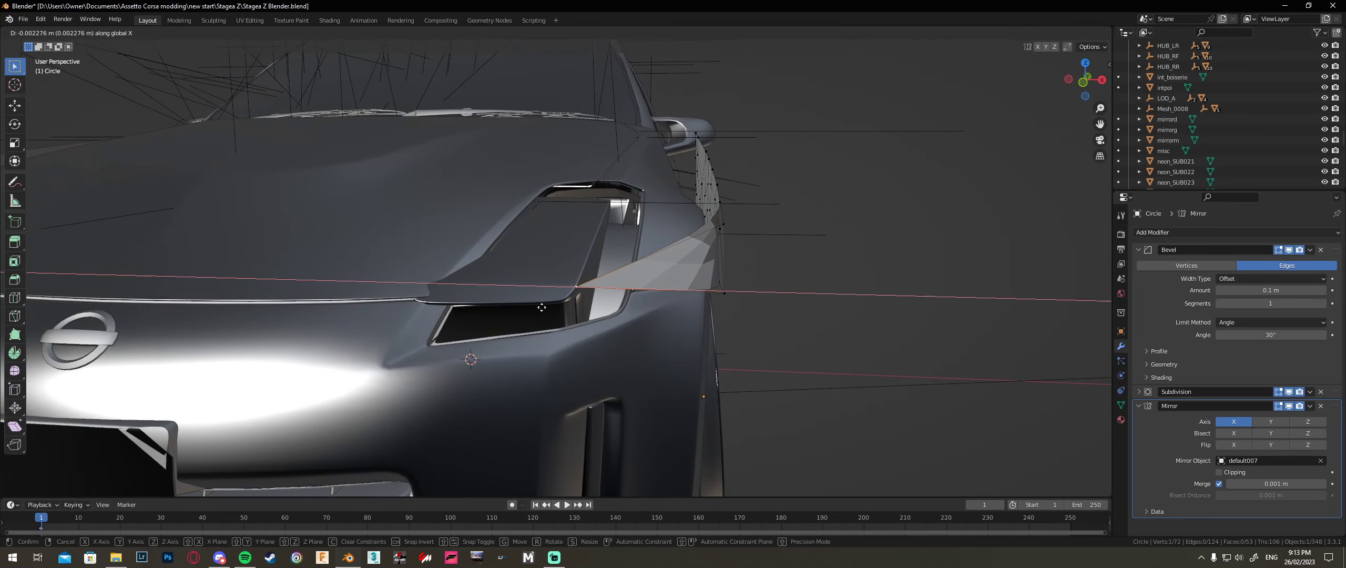
left_click(542, 308)
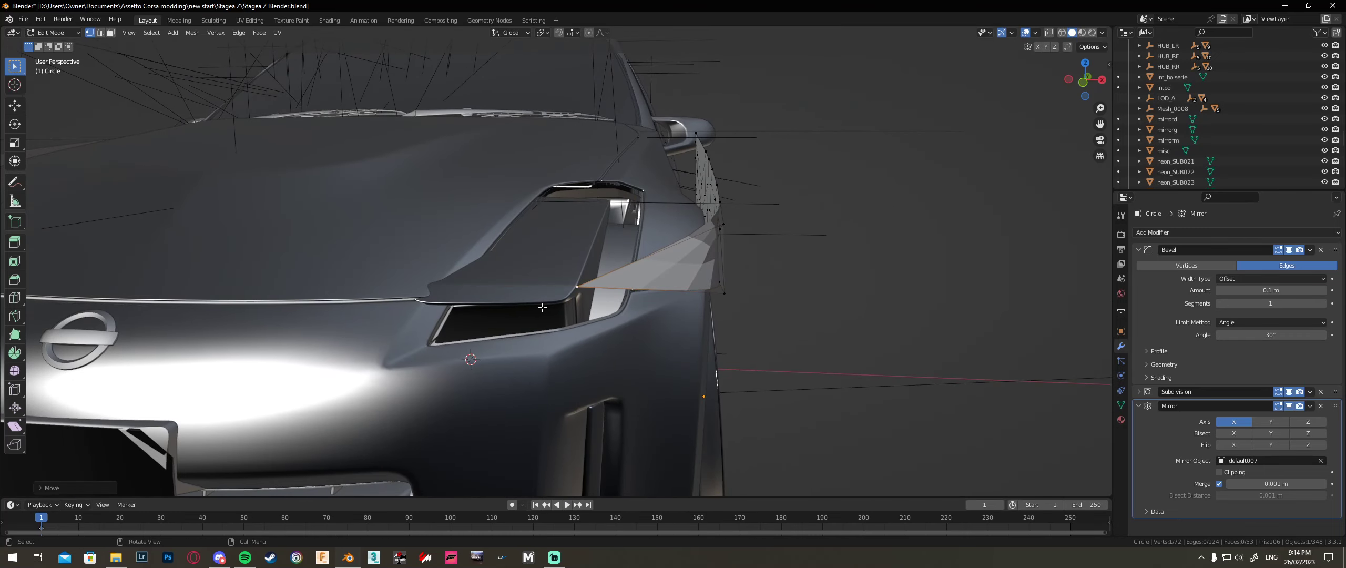
Step: Collapse the Mirror settings, expand the Subdivision settings, and disable viewport display for the Subdivision and Bevel modifiers
left_click(1138, 406)
left_click(1138, 391)
left_click(1287, 392)
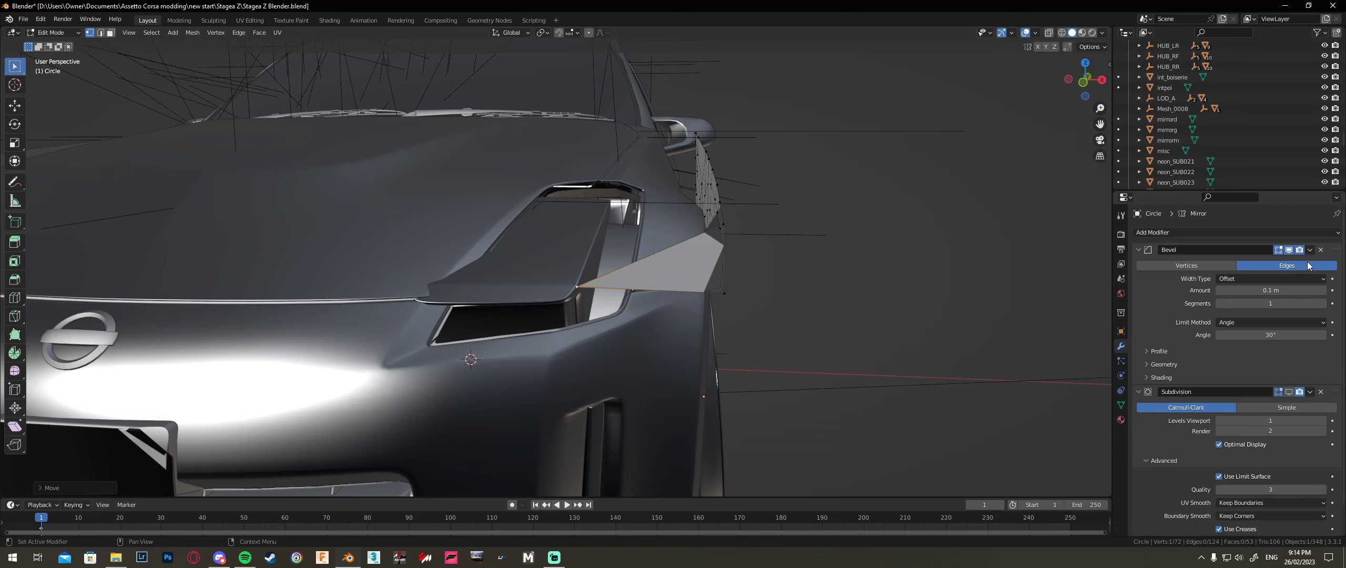
left_click(1288, 250)
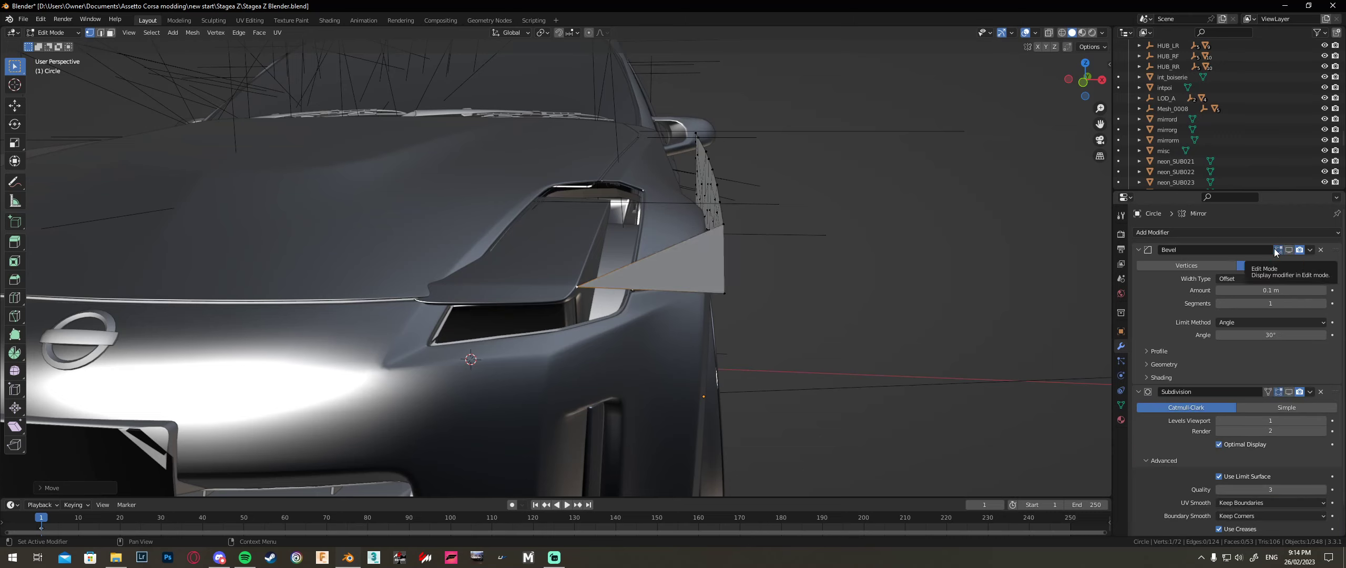
Step: Pull the second top-edge vertex inward along X, then shift it together with the front tip vertex to follow the headlight
left_click(723, 224)
key("g")
key("x")
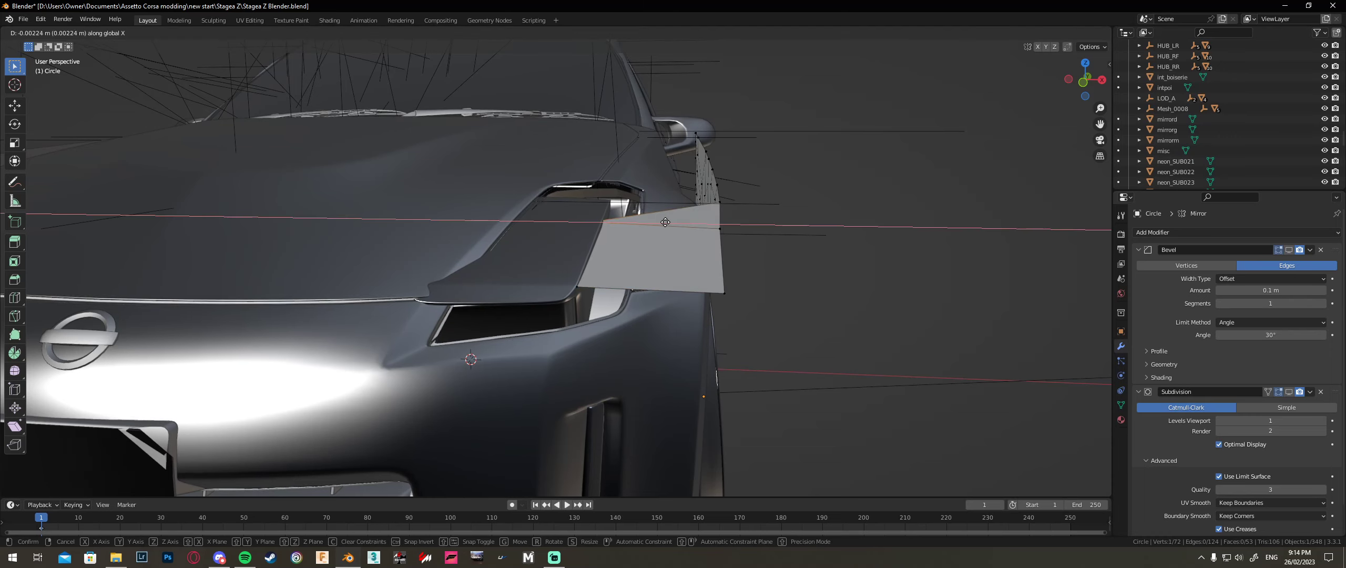
left_click(678, 222)
left_click(574, 289, "shift")
key("g")
key("x")
left_click(614, 247)
middle_click_drag(615, 248, 623, 261)
Step: Pull the third top-edge vertex inward along X in line with the two vertices beside the headlight
left_click(758, 253)
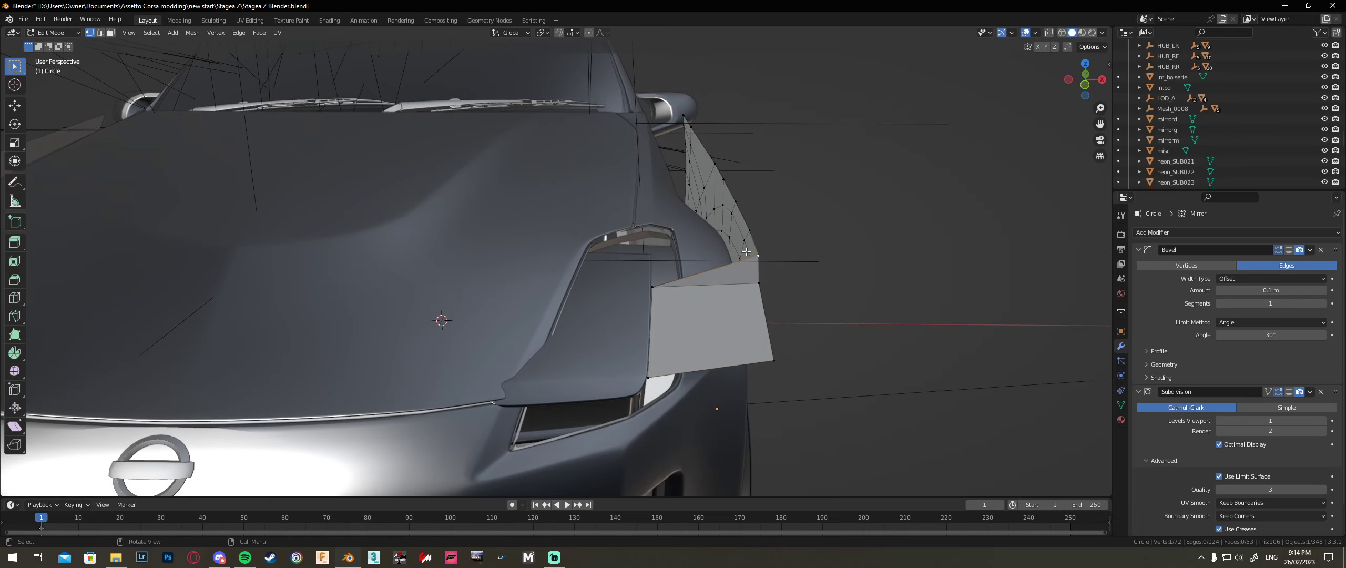
key("g")
key("x")
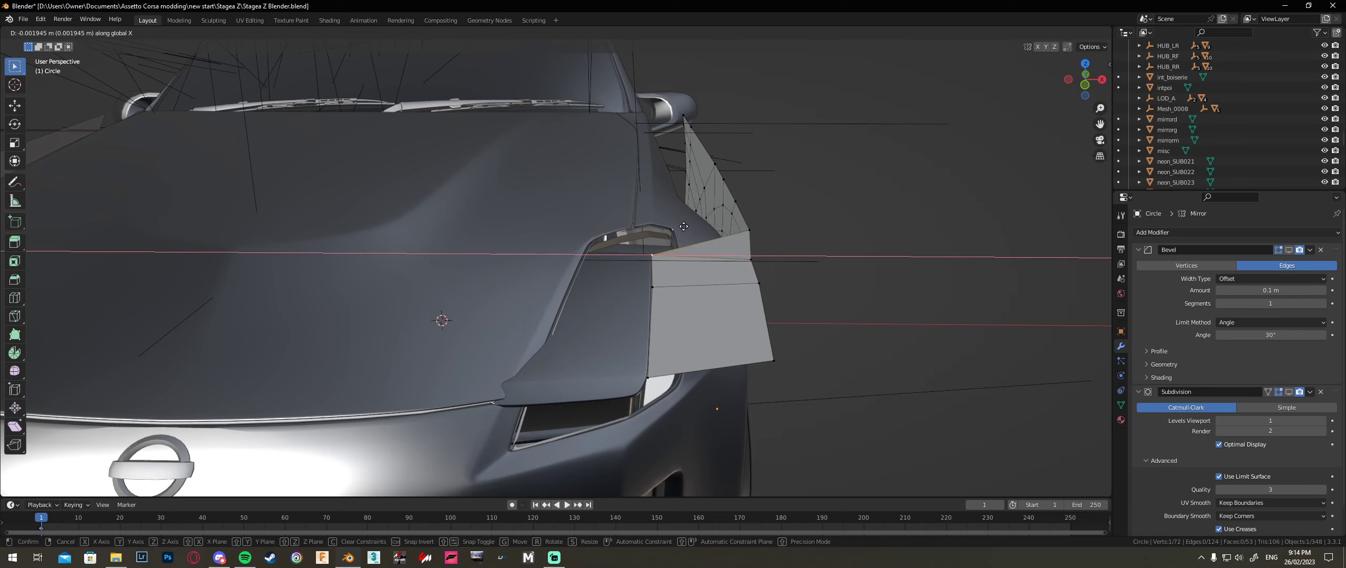
left_click(684, 226)
left_click(658, 376)
key("g")
key("x")
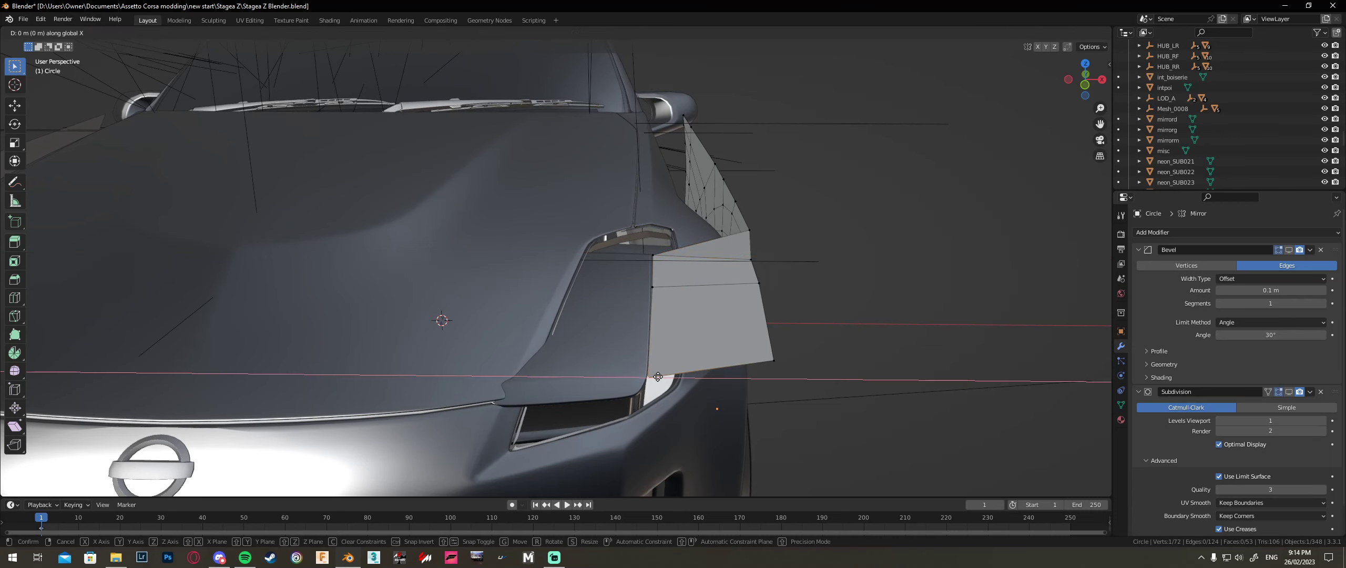
left_click(658, 377)
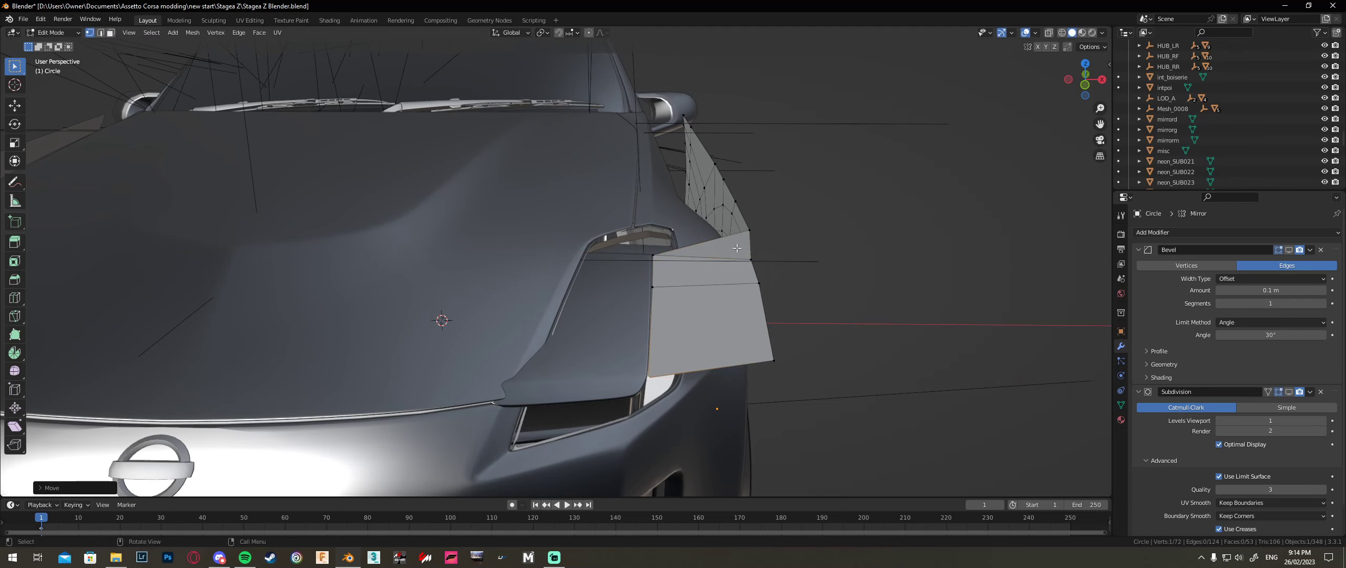
Step: Move the fourth and fifth top-edge vertices inward along X to the hood line behind the headlight
left_click(791, 240)
key("g")
key("x")
left_click(697, 229)
left_click(740, 203)
key("g")
key("x")
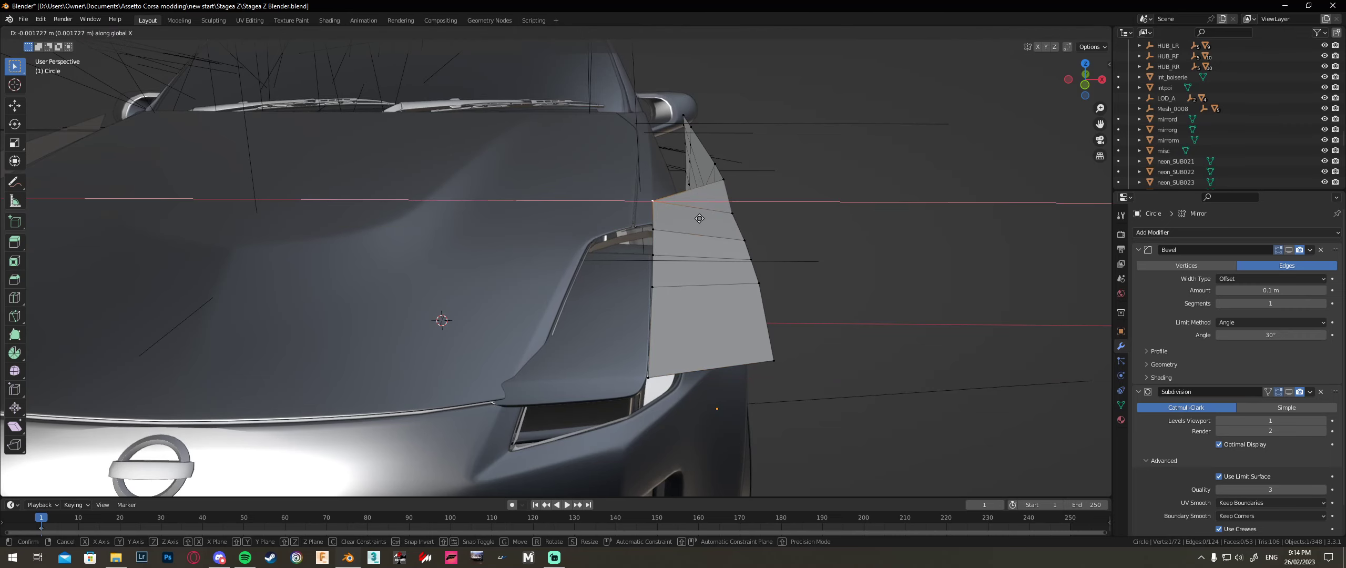
left_click(699, 218)
Step: Move the sixth and seventh top-edge vertices above the wheel arch inward along X to the hood's edge
middle_click_drag(699, 219, 695, 250)
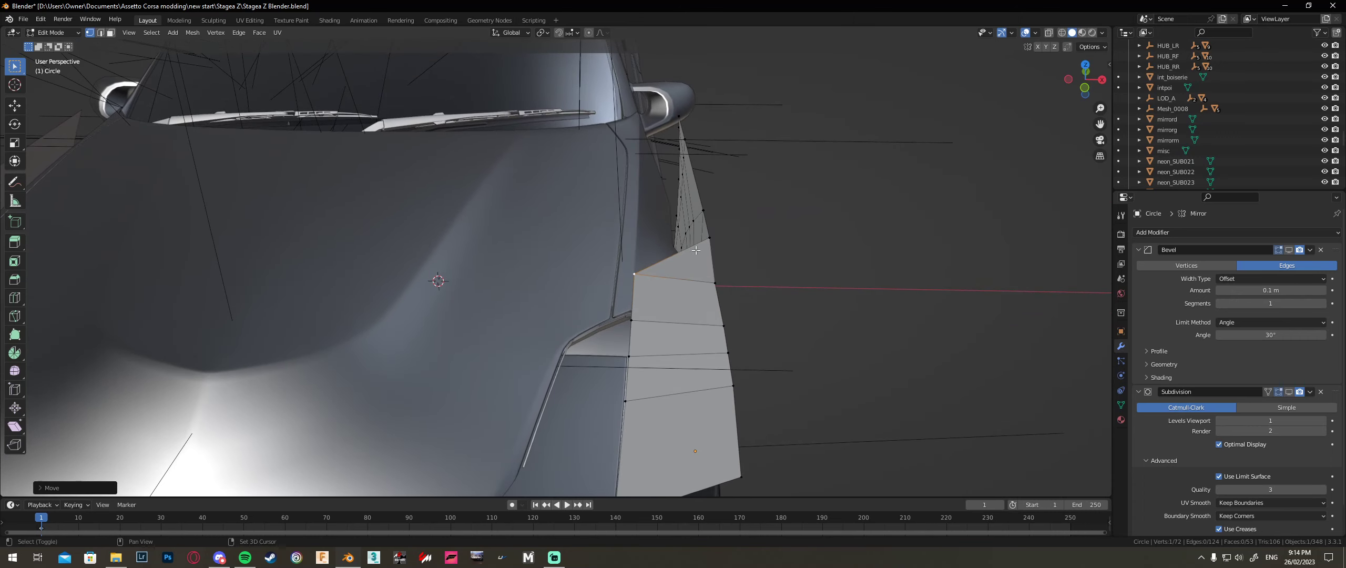
left_click(709, 238)
key("g")
key("x")
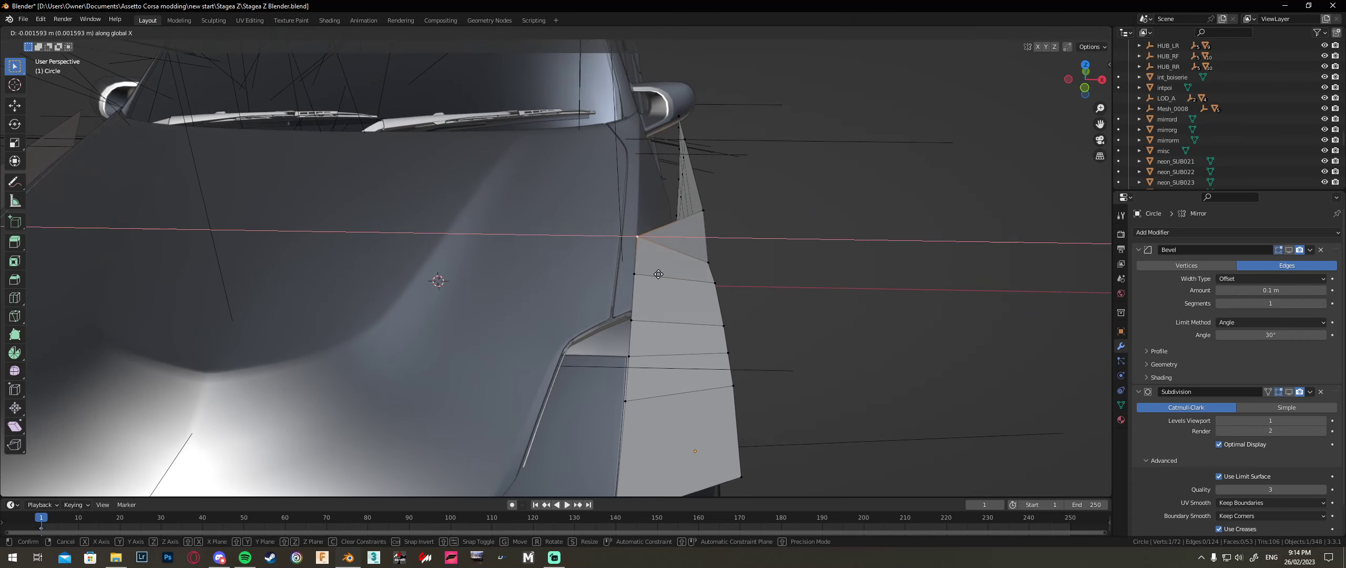
left_click(660, 271)
left_click(698, 217)
key("g")
key("x")
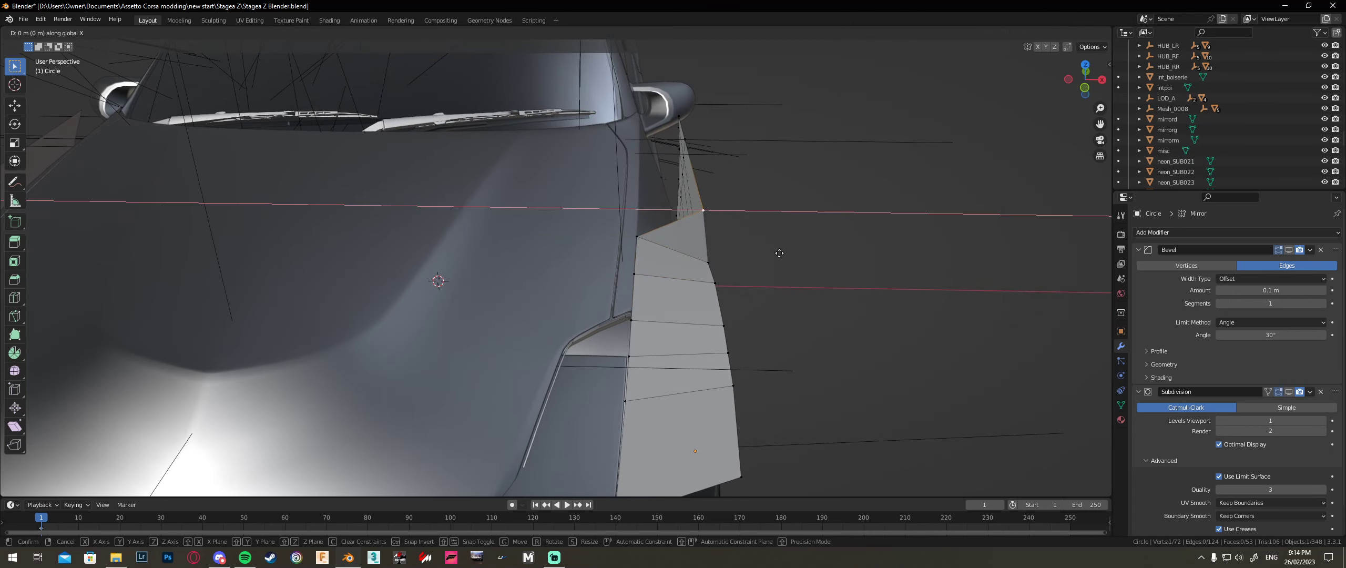
left_click(714, 240)
Step: Pull the top-edge vertex just ahead of the rear corner inward along X and adjust its height along Z
left_click(683, 140)
key("g")
key("x")
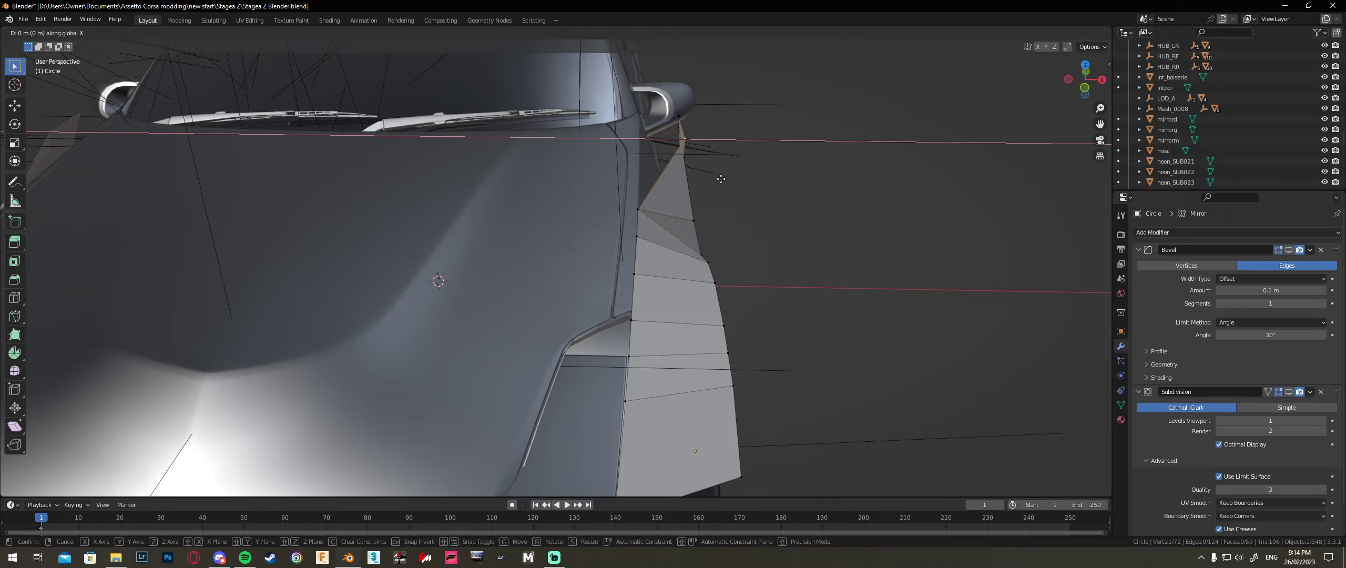
left_click(676, 172)
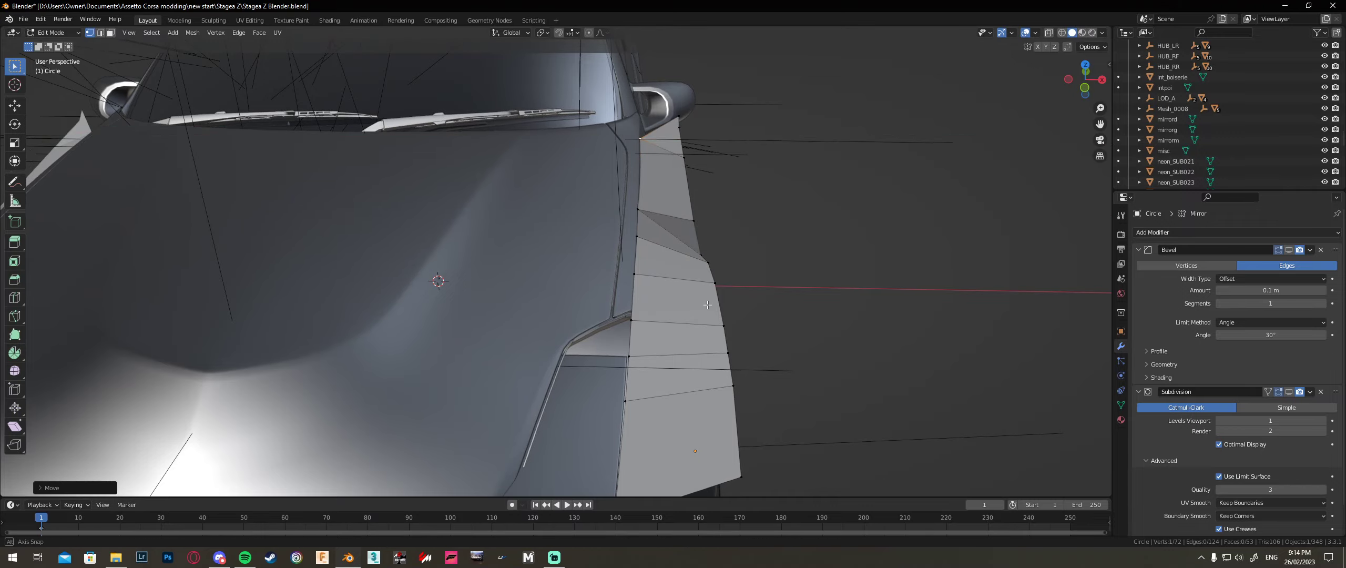
middle_click_drag(676, 172, 634, 278)
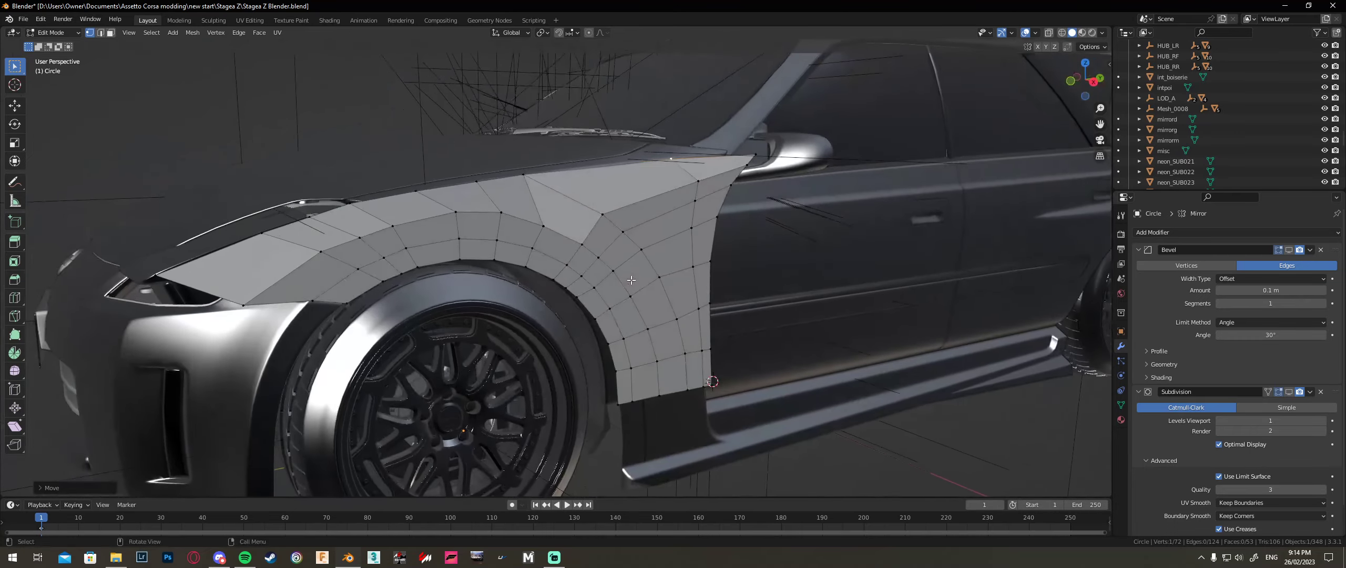
key("g")
key("z")
left_click(634, 279)
Step: Move the fender's rear top corner vertex inward along X to the hood's end beside the mirror
left_click(754, 155)
middle_click_drag(754, 156, 768, 216)
key("g")
key("x")
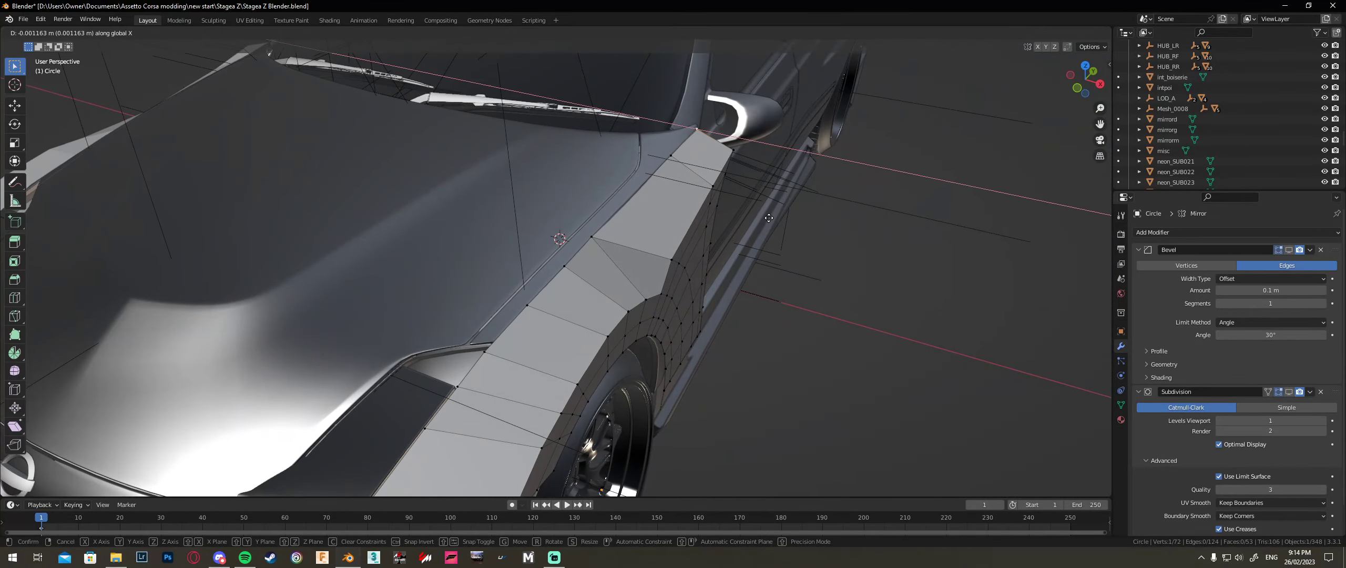
left_click(768, 217)
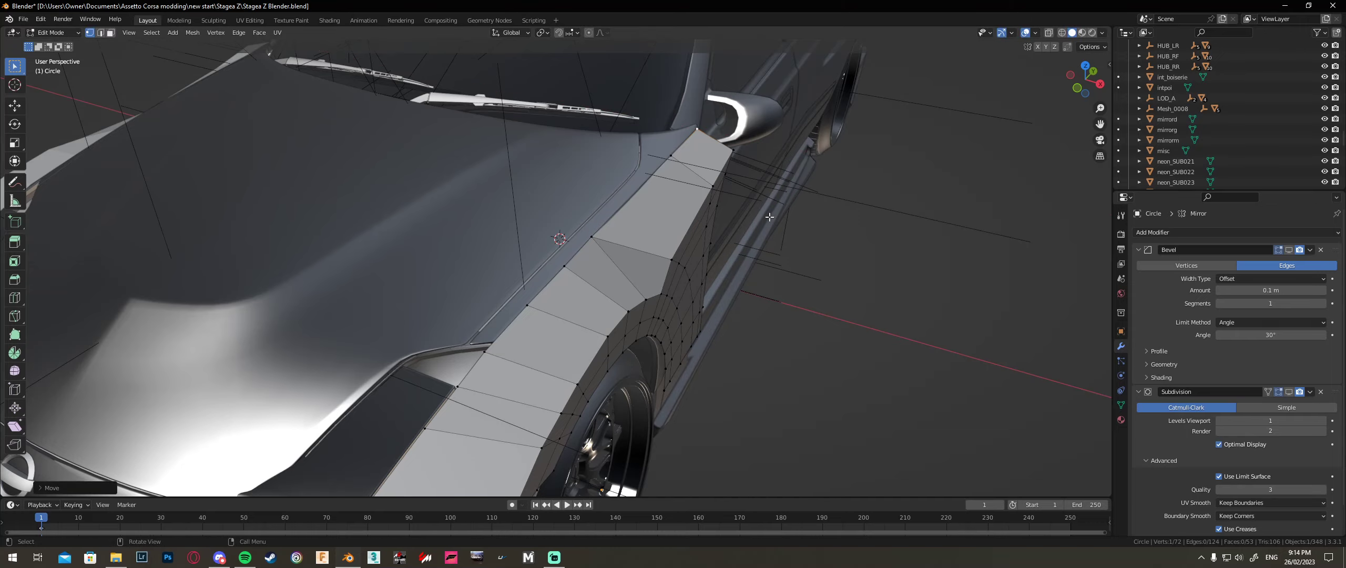
Step: Move the front-edge vertex at the headlight's outer corner slightly inward along X
middle_click_drag(769, 216, 597, 189)
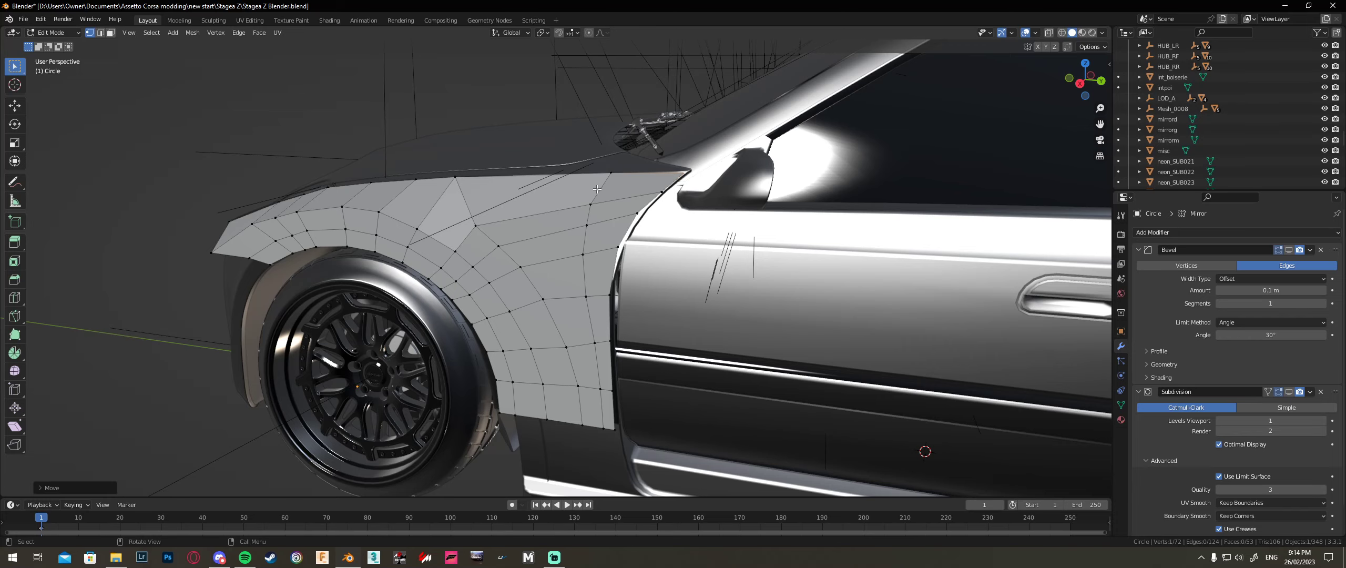
middle_click_drag(597, 189, 642, 348)
key("g")
key("x")
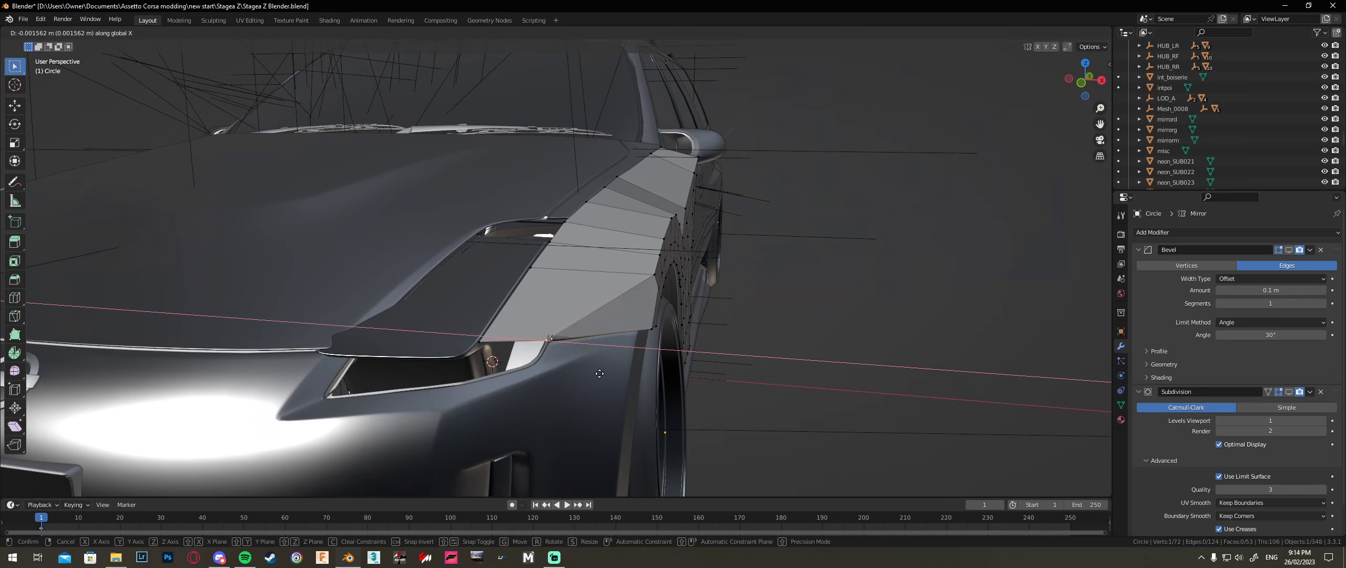
left_click(601, 373)
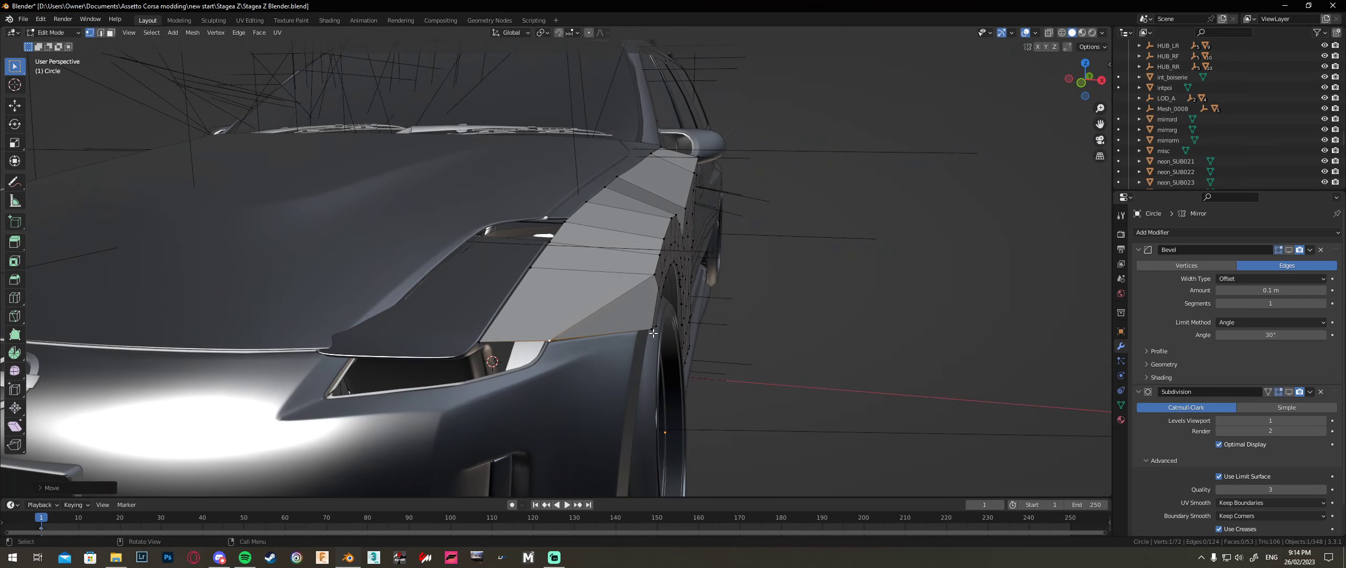
Step: Move the two vertices at the outer end of the fender's front edge, beside the wheel arch, inward along X
left_click_drag(646, 341, 668, 319)
key("g")
key("x")
left_click(623, 314)
key("g")
key("x")
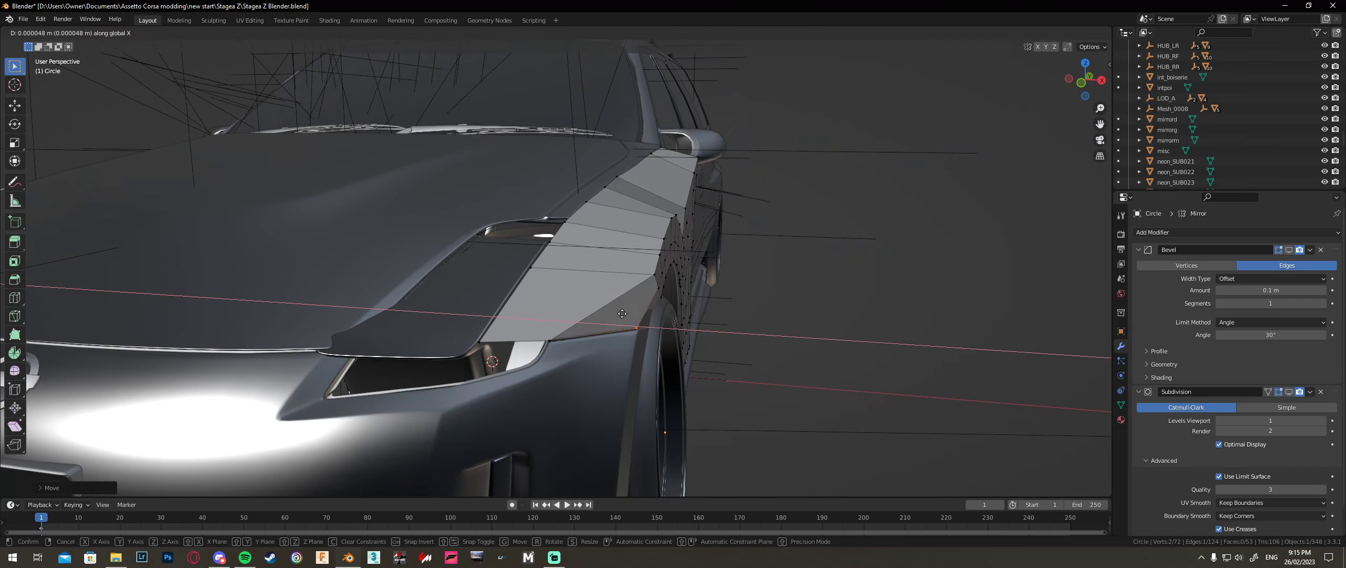
left_click(628, 311)
Step: Fine-tune the front edge's outer corner along X, first the single vertex, and then both corner vertices together
left_click(642, 327)
key("g")
key("x")
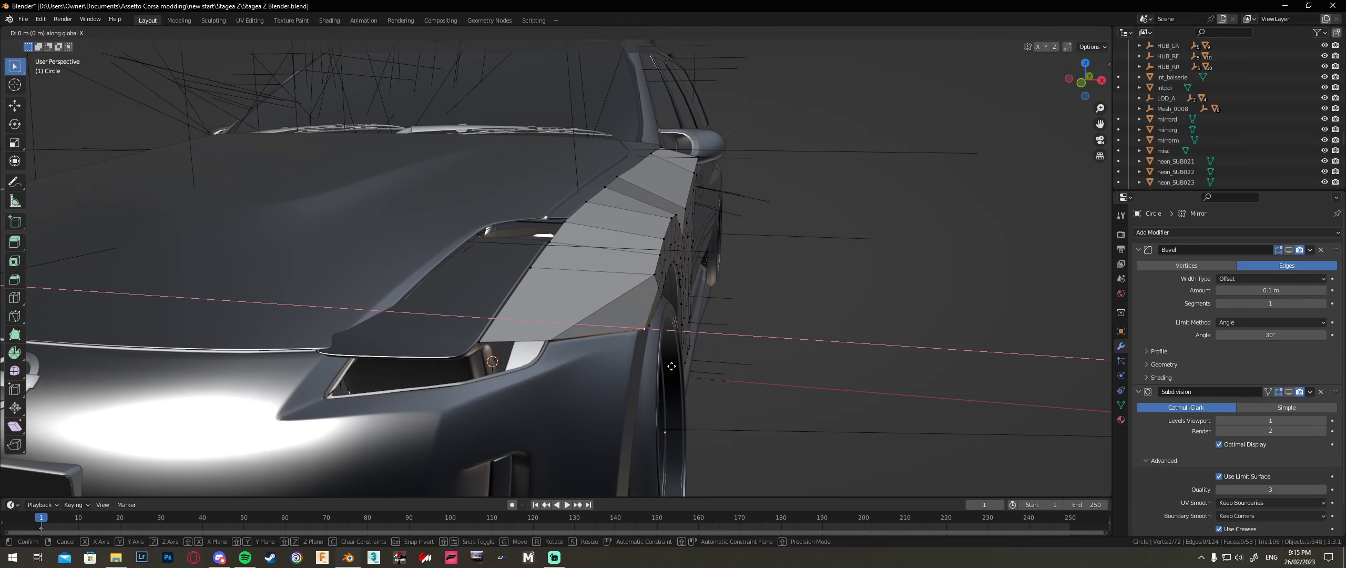
left_click(665, 365)
left_click_drag(666, 357, 624, 319)
key("g")
key("x")
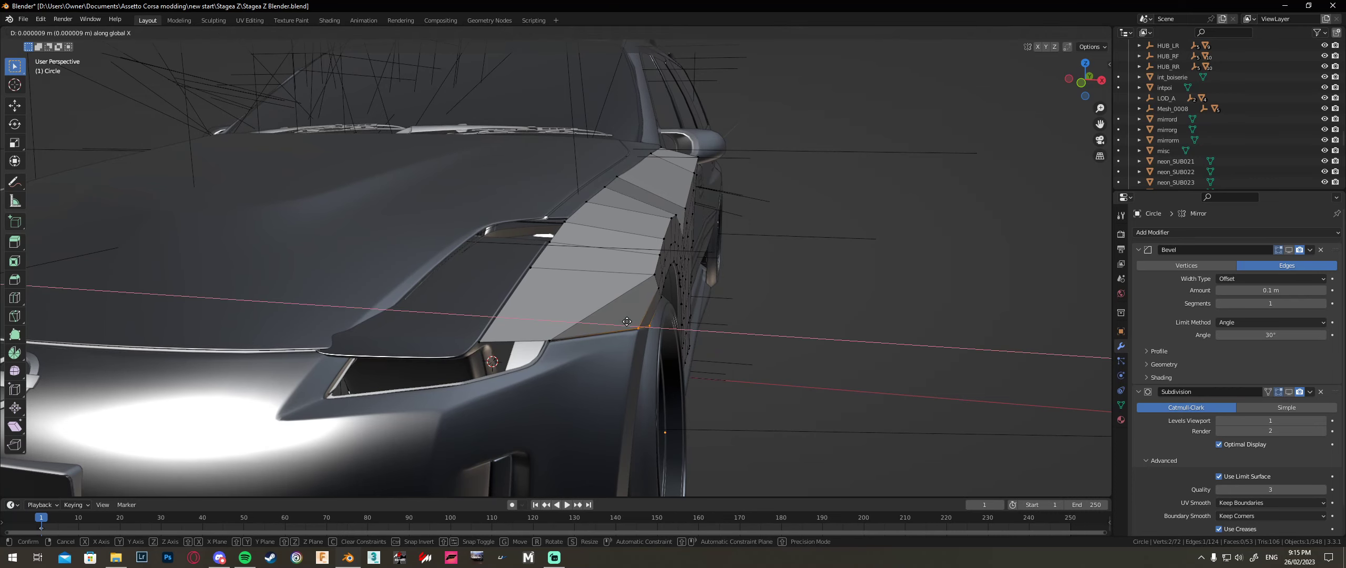
left_click(626, 321)
Step: Pull the upper strip's outer vertex one row behind the front edge inward along X, in line with the headlight's outer corner
left_click(651, 277)
middle_click_drag(664, 301, 684, 309)
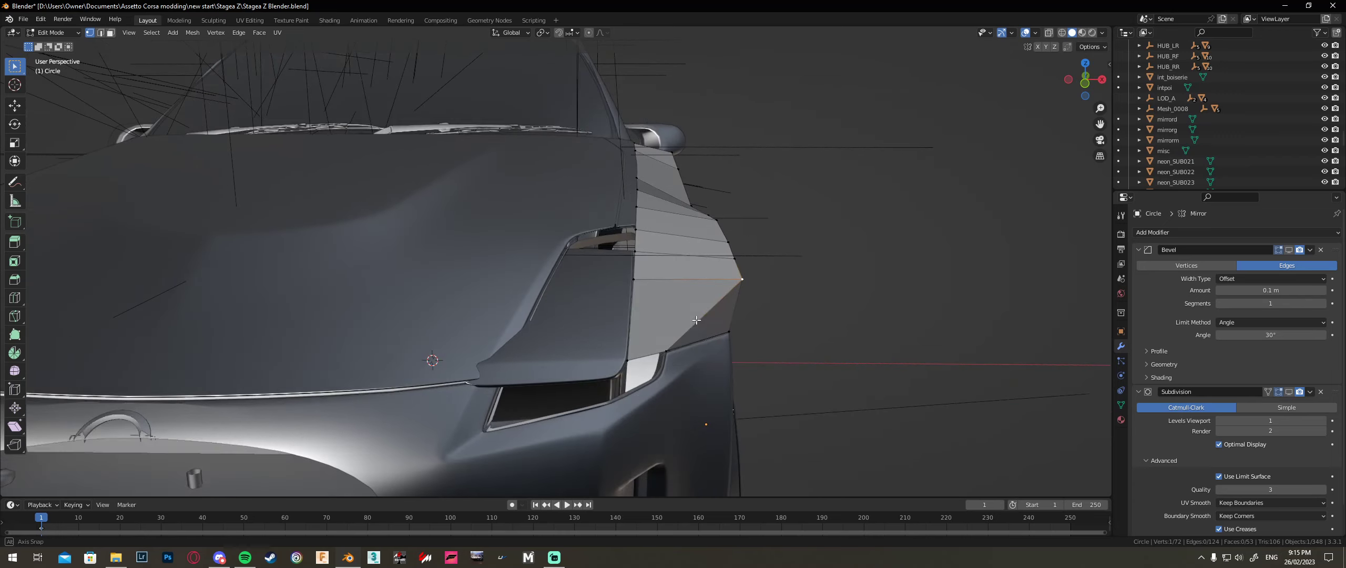
key("g")
key("x")
left_click(622, 310)
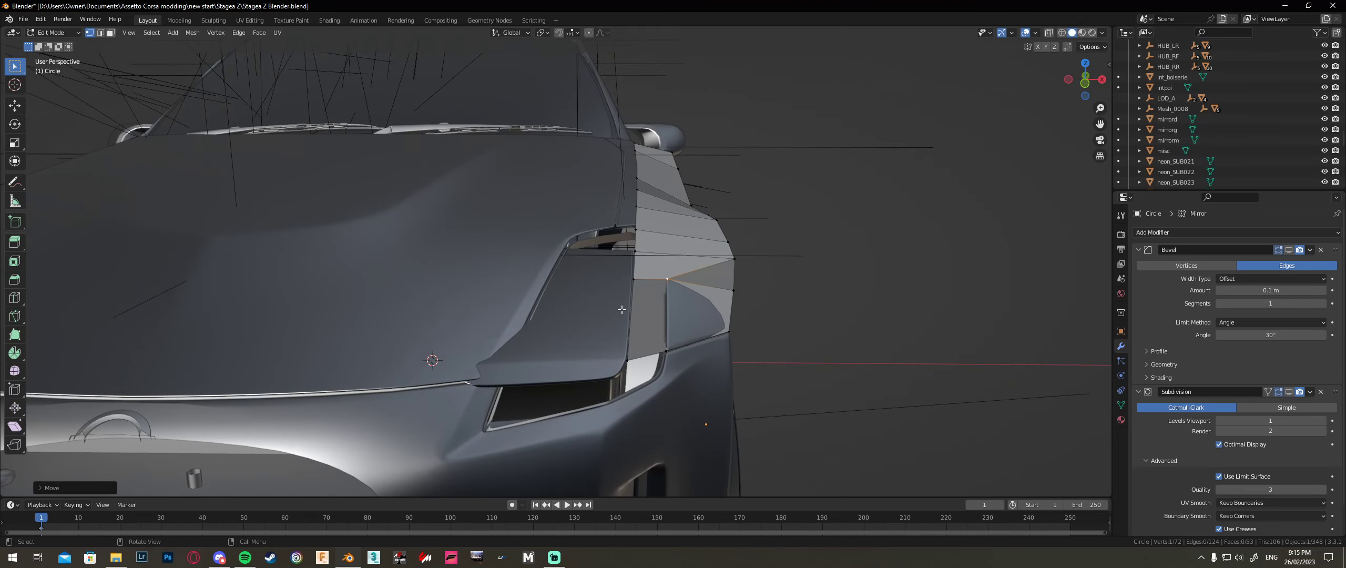
Step: Pull the upper strip's outer vertex two rows behind the front edge inward along X and adjust its height along Z
middle_click_drag(744, 299, 721, 287)
key("g")
key("x")
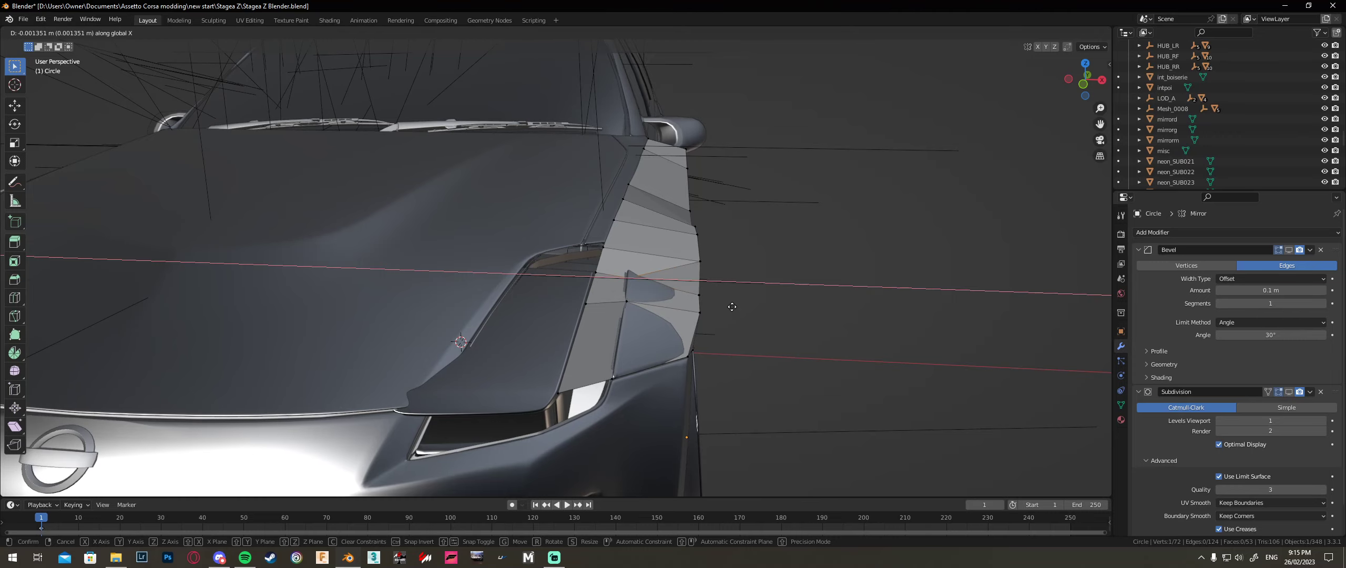
left_click(733, 306)
mouse_move(732, 306)
middle_mouse_down()
mouse_move(667, 299)
mouse_move(731, 320)
middle_mouse_up()
key("g")
key("z")
left_click(667, 299)
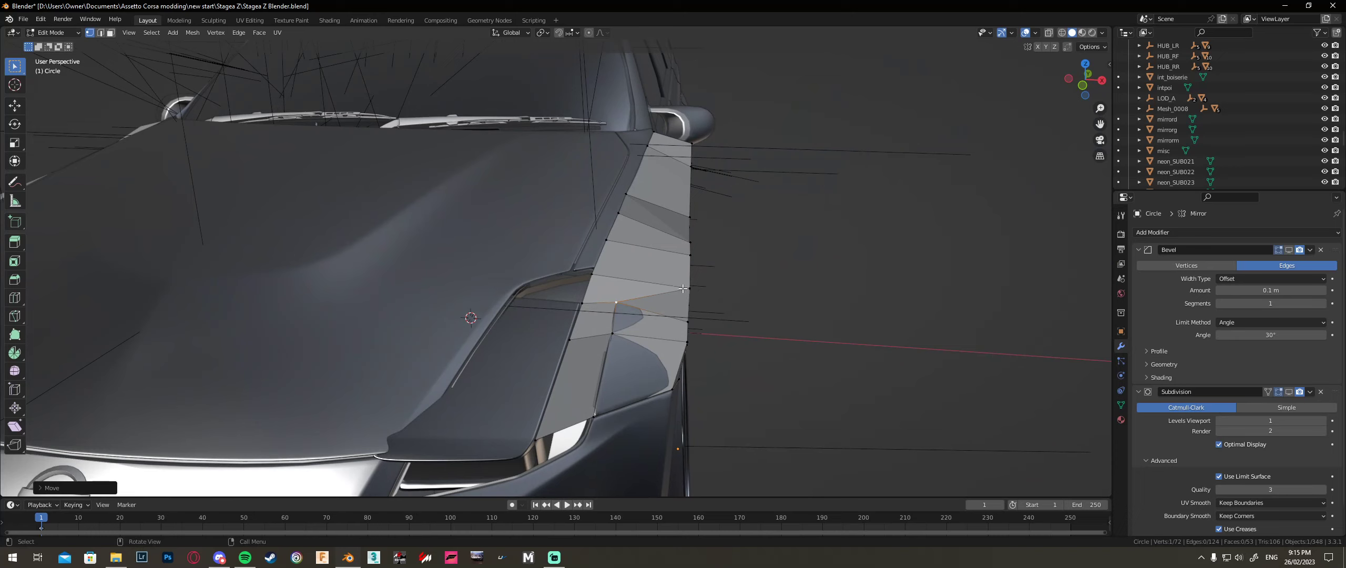
Step: Pull the upper strip's outer vertex three rows behind the front edge inward along X beside the headlight's rear end
left_click(611, 334)
key("g")
key("x")
left_click(656, 307)
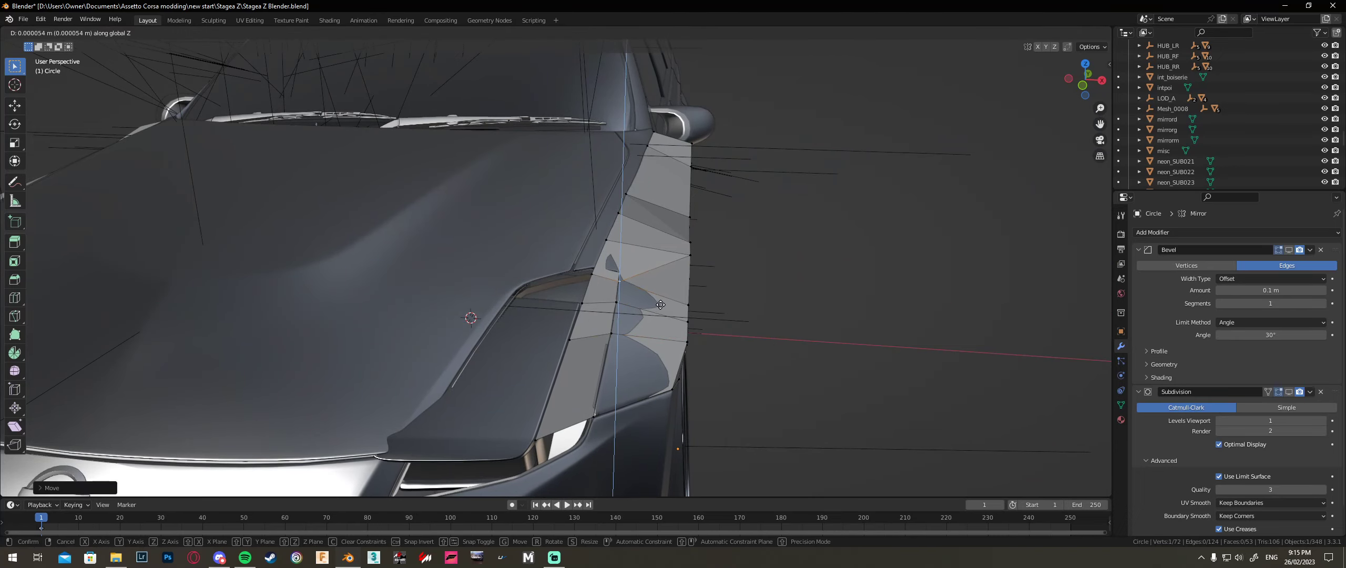
Step: Reposition two vertices in the middle row of the front fender along X, then lower the second about 0.0001 m along Z
key("g")
key("x")
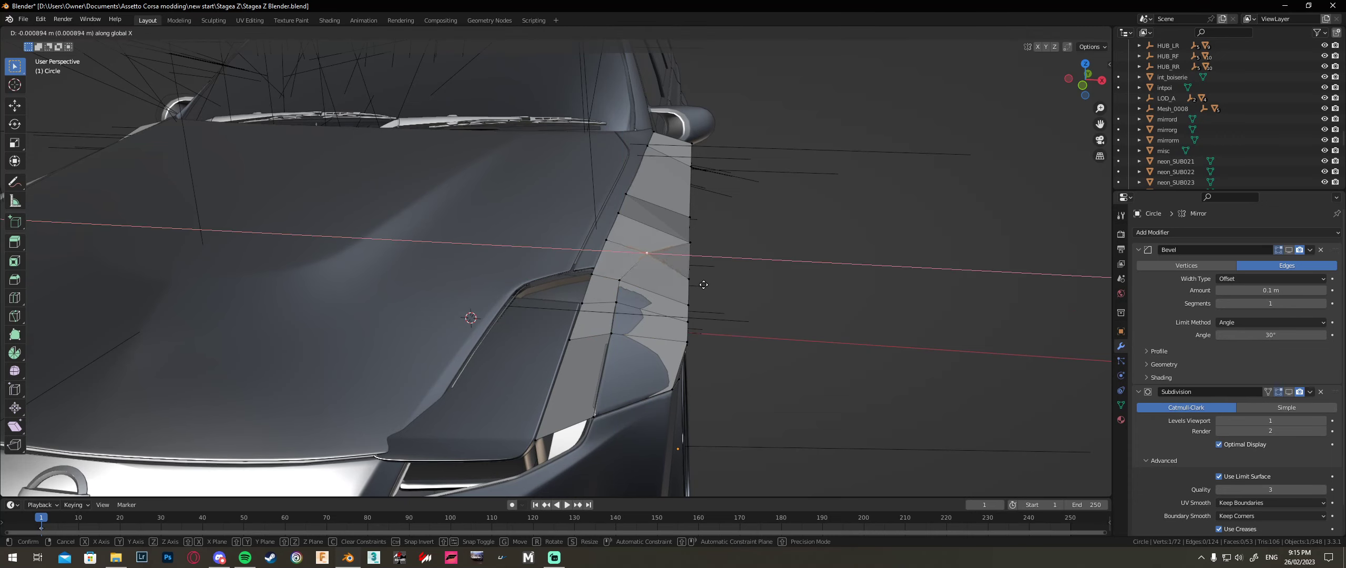
left_click(693, 278)
key("g")
key("x")
key("z")
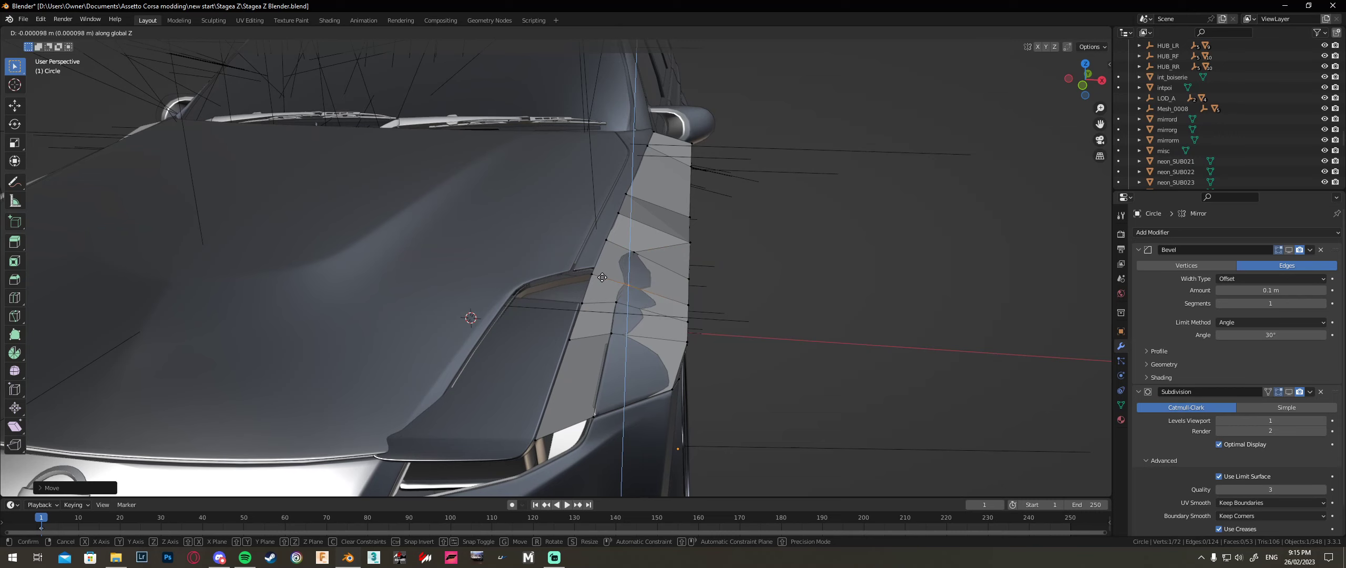
left_click(604, 277)
Step: Select the next two middle-row fender vertices toward the headlight, shift them outward along X and lower them along Z
left_click_drag(603, 298, 630, 362)
key("g")
key("x")
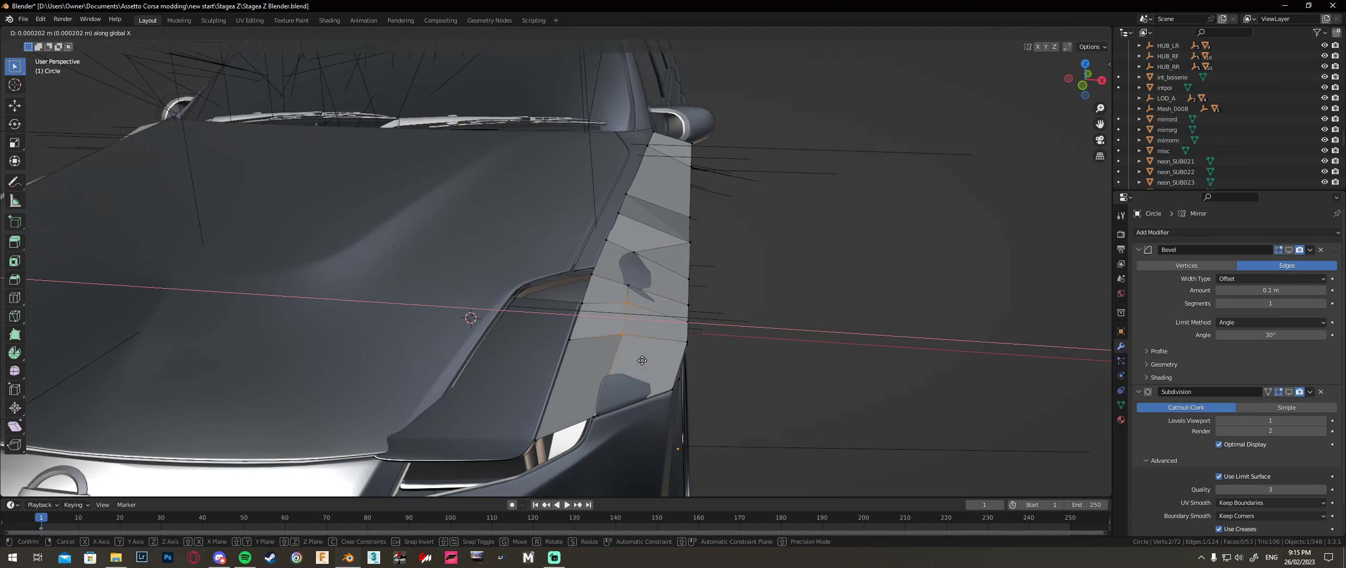
left_click(634, 363)
key("g")
key("z")
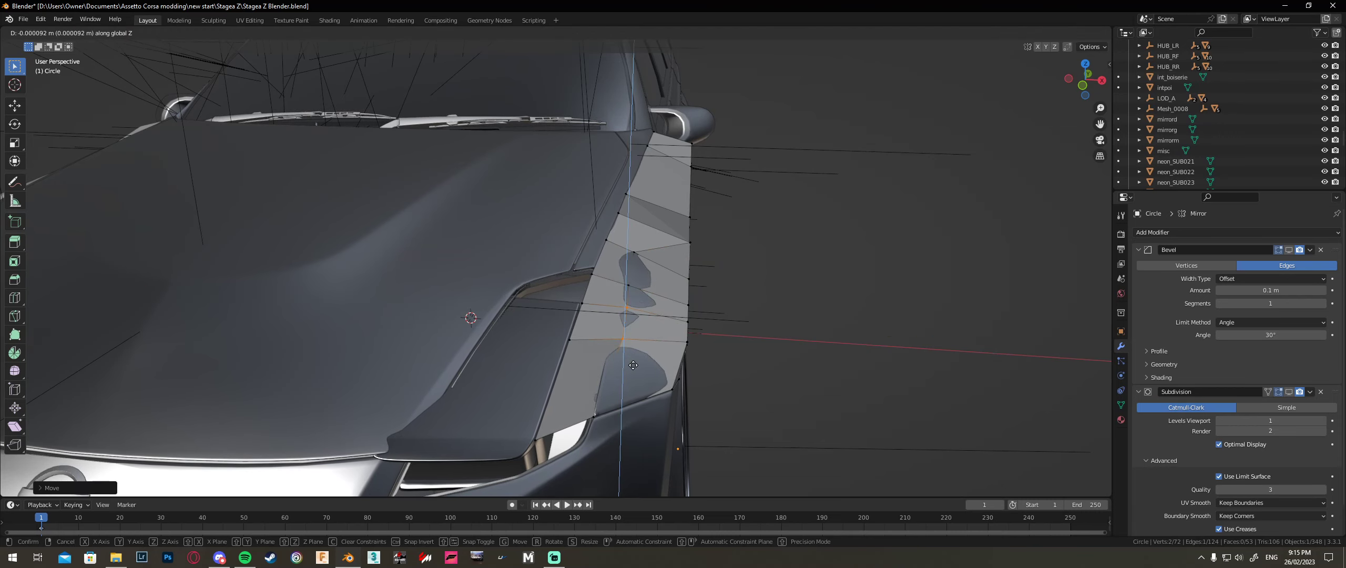
left_click(629, 350)
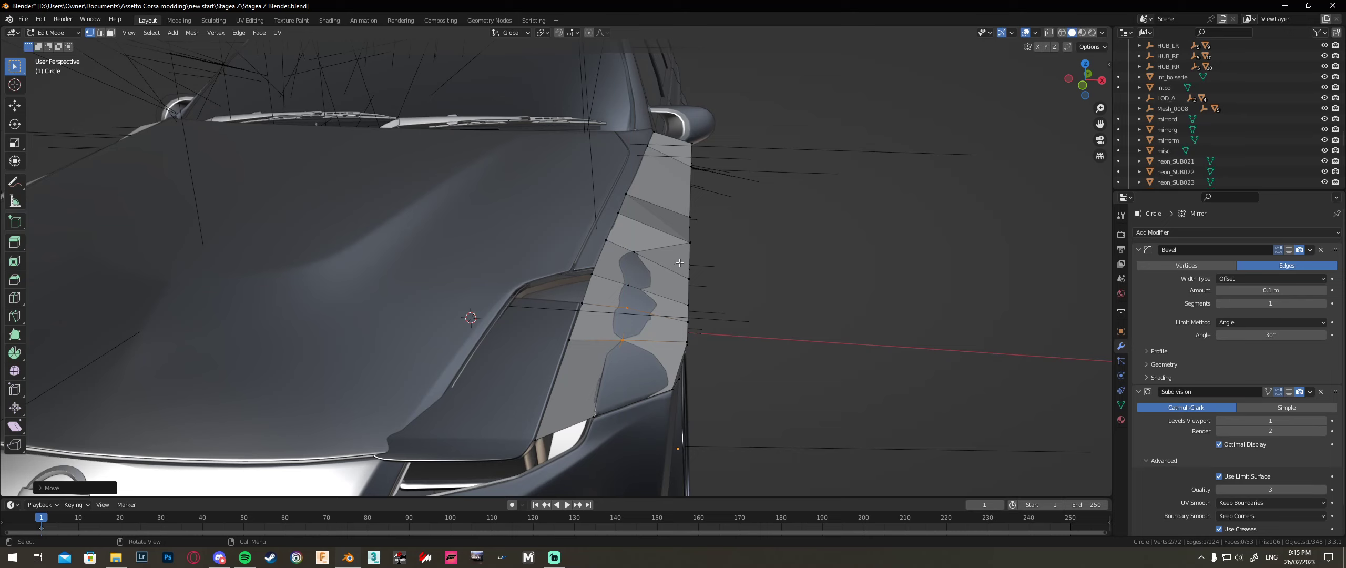
Step: Move the fender vertices above the crown of the wheel arch along X to even out the upper surface
left_click(689, 243)
key("g")
key("x")
left_click(687, 258)
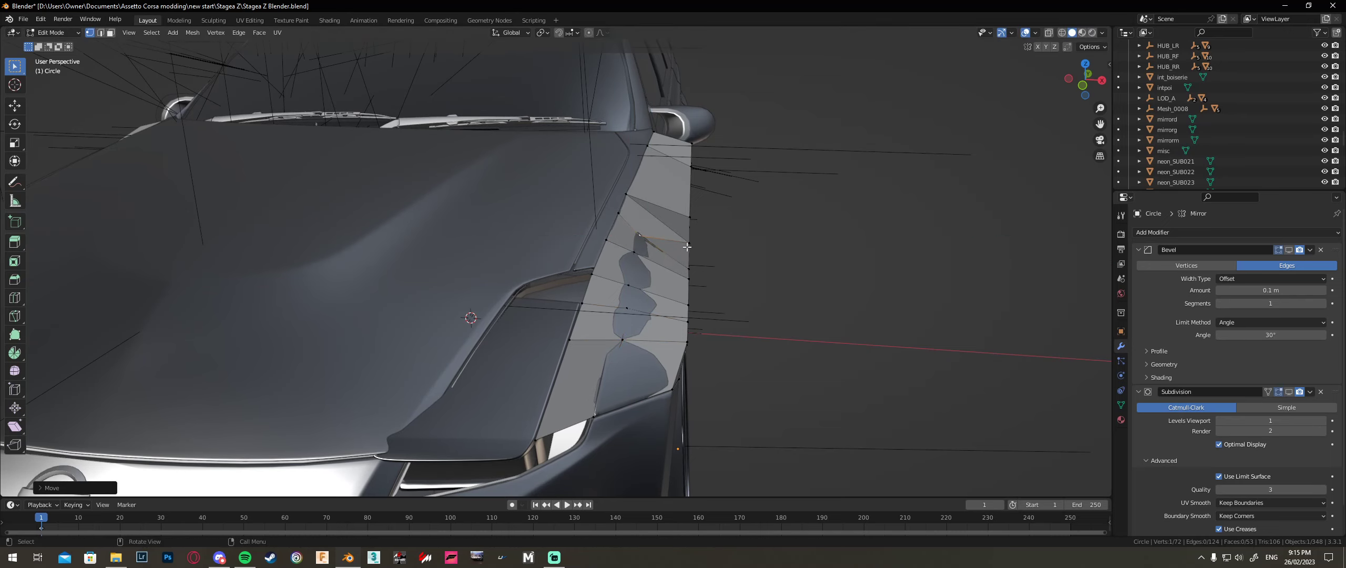
key("g")
key("x")
left_click(678, 258)
Step: Adjust the upper fender vertices between the wheel arch and the windshield base along X
middle_click_drag(678, 261, 681, 293)
key("g")
key("x")
left_click(587, 265)
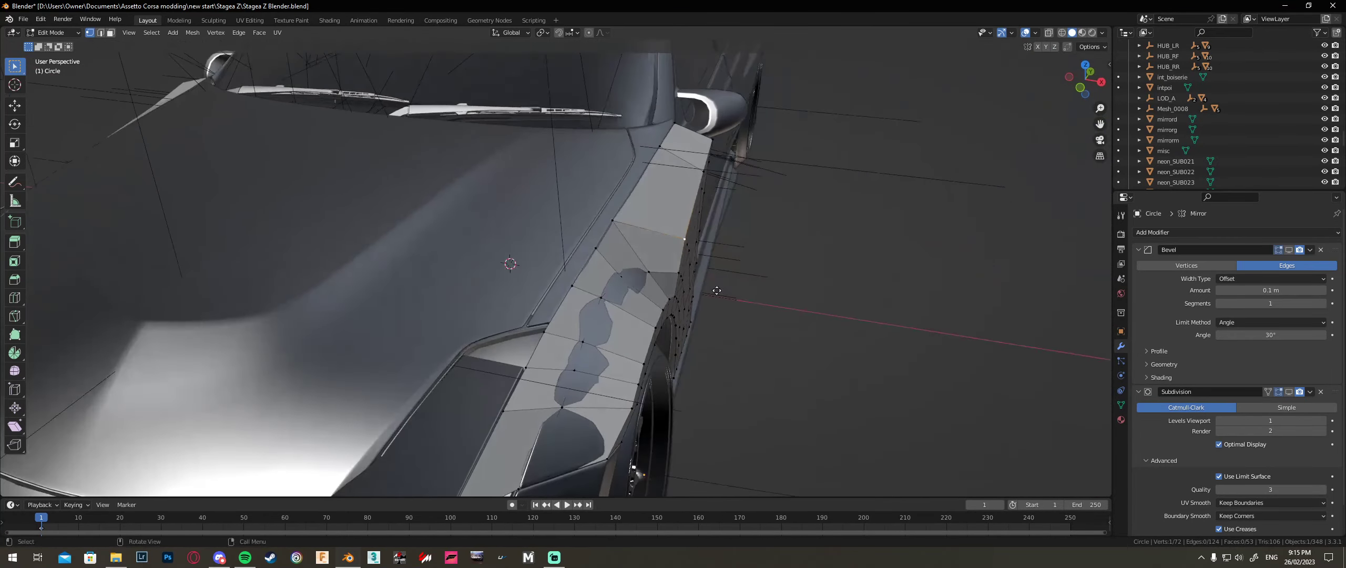
key("g")
key("x")
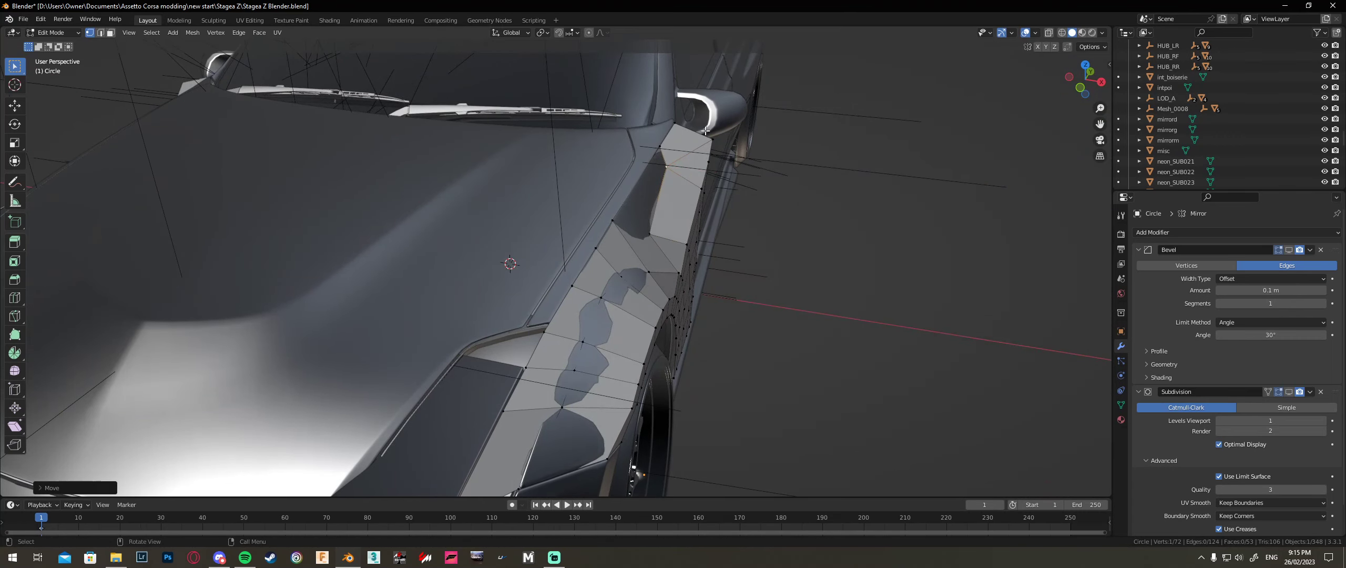
left_click(696, 176)
Step: Move two vertices at the fender's upper rear near the mirror inward along X, about 0.0009 m and 0.0008 m
middle_click_drag(695, 176, 568, 217)
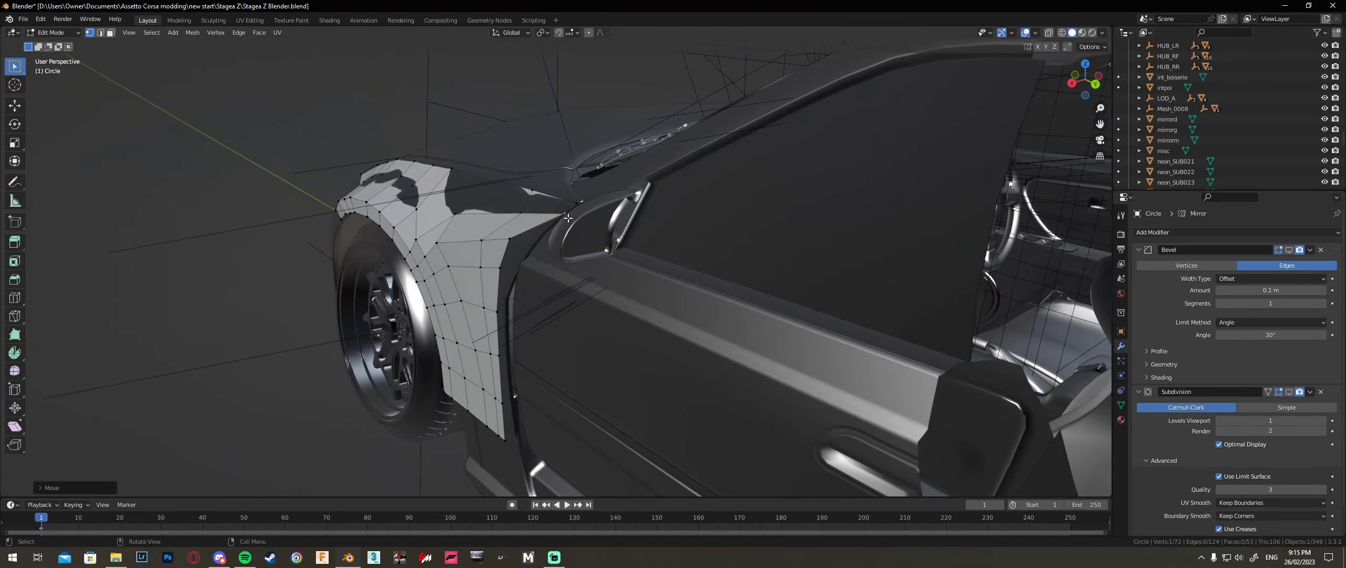
middle_click_drag(509, 244, 537, 239)
key("g")
key("x")
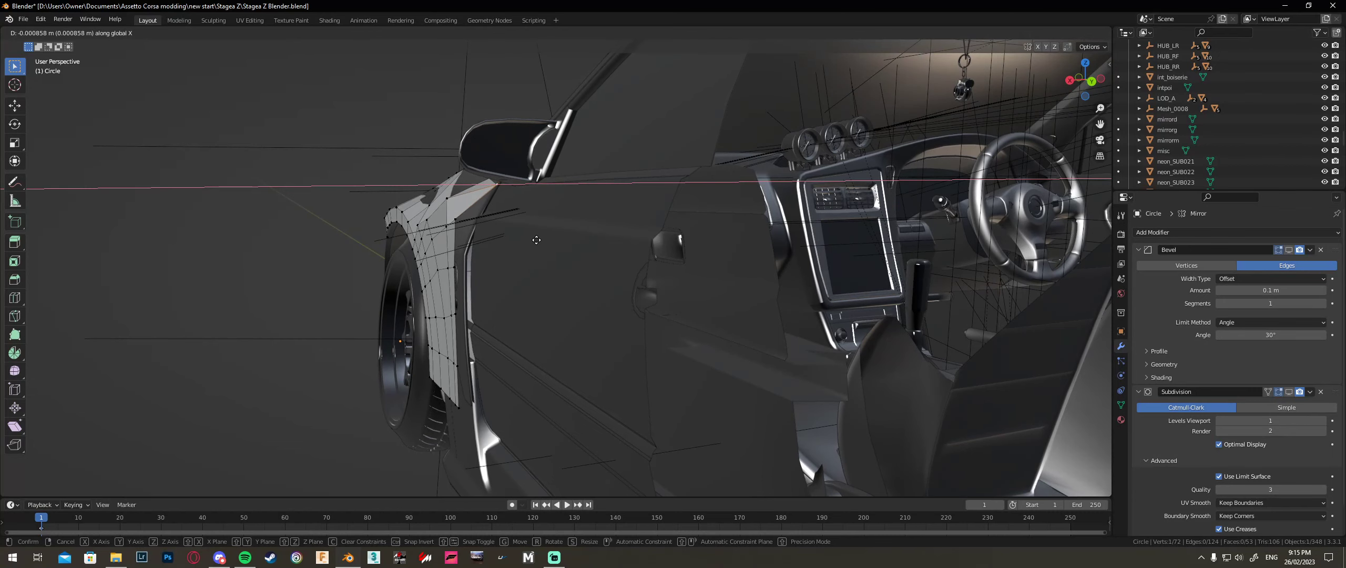
left_click(536, 240)
left_click(447, 199)
key("g")
key("x")
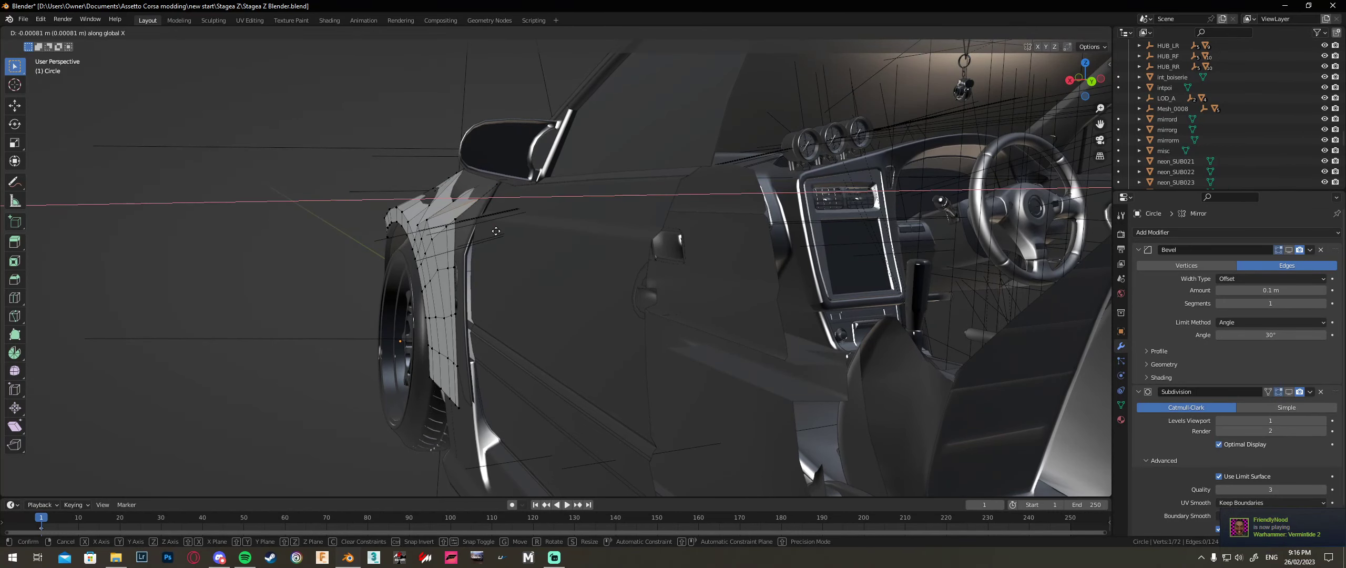
left_click(495, 231)
Step: Nudge the upper rear fender vertex about 0.00004 m along X, and move the neighbouring vertex nearer the wheel arch inward along X
middle_click_drag(496, 232, 520, 268)
key("g")
key("x")
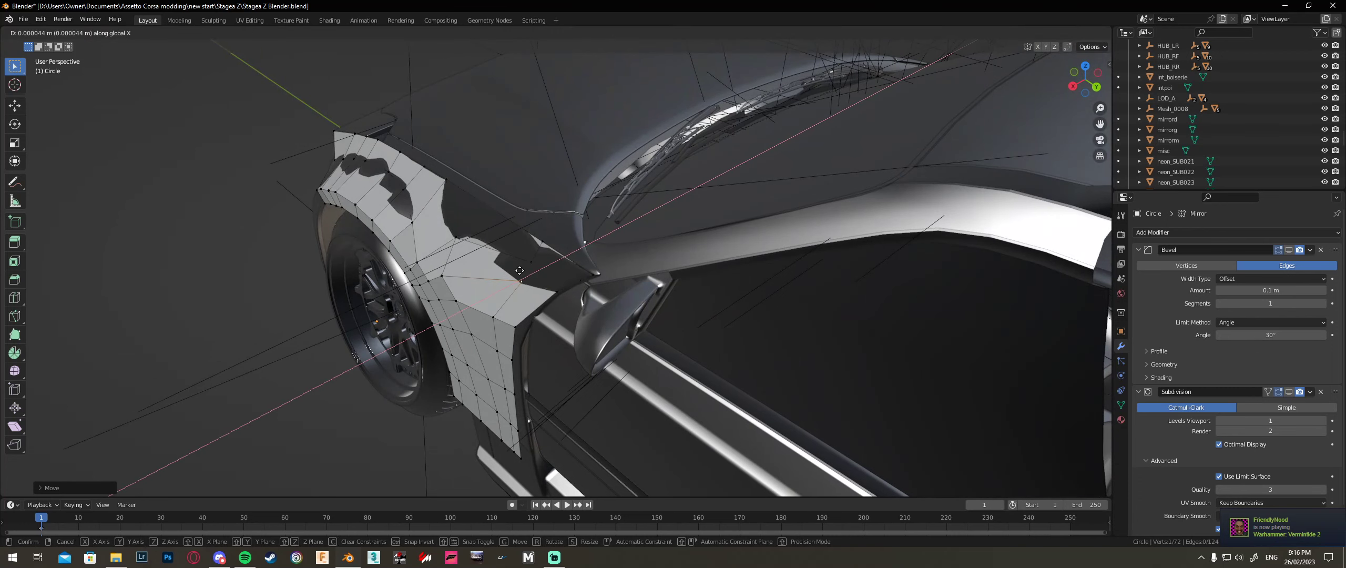
left_click(519, 270)
left_click(449, 277)
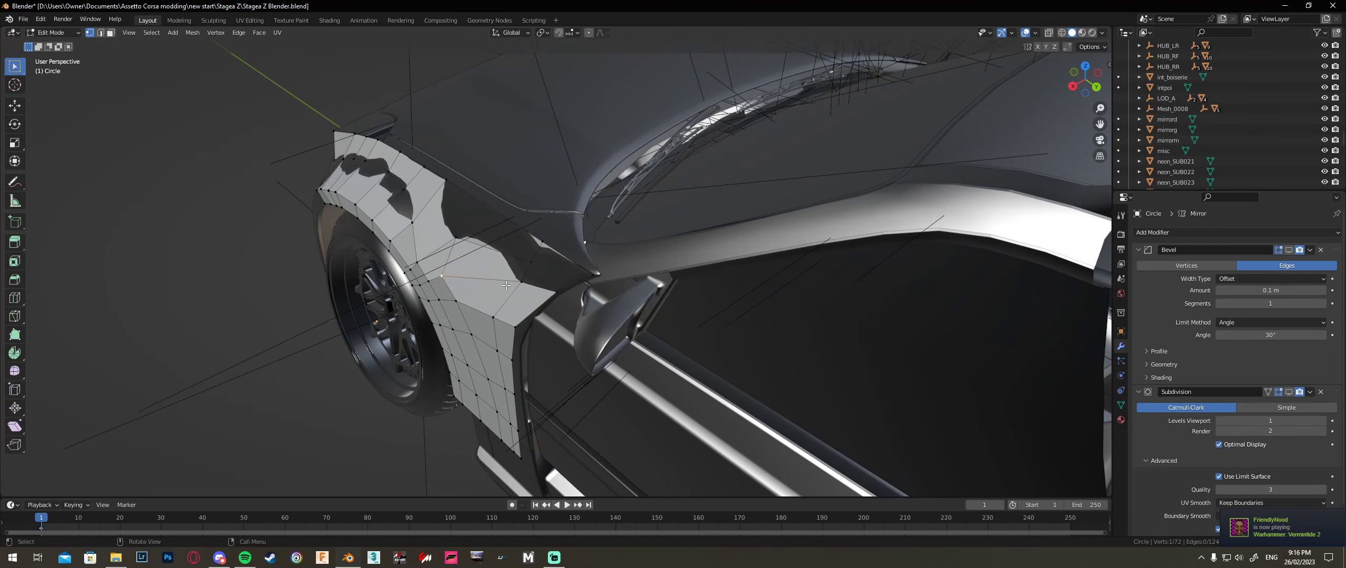
middle_click_drag(488, 304, 500, 331)
key("g")
key("x")
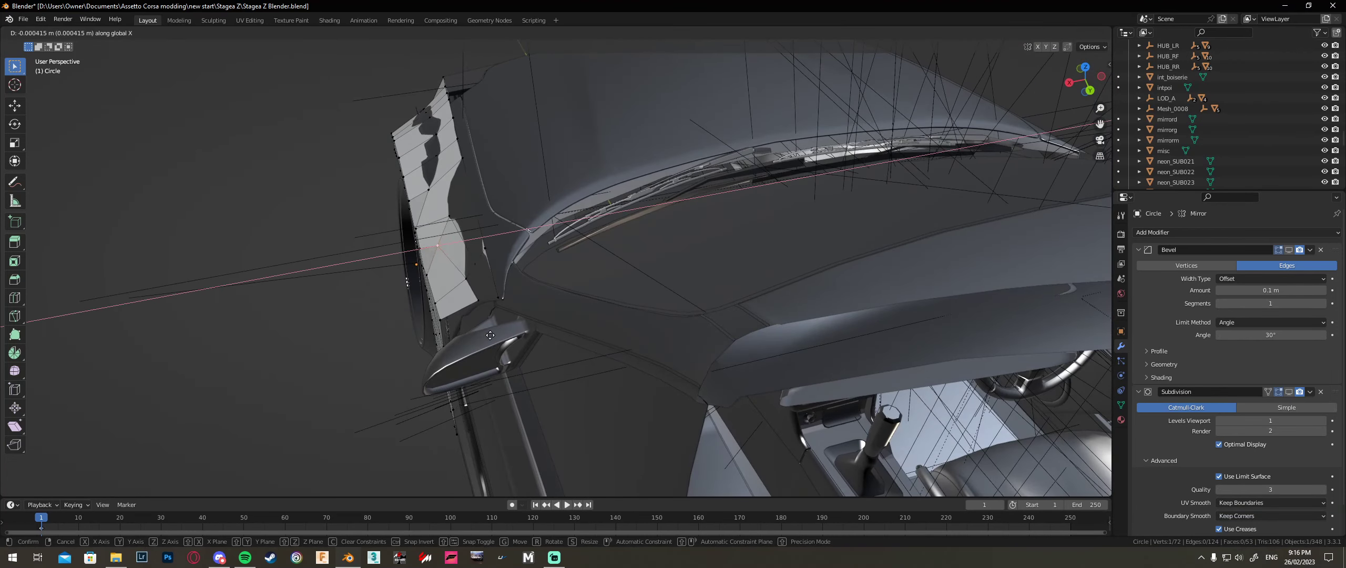
left_click(500, 336)
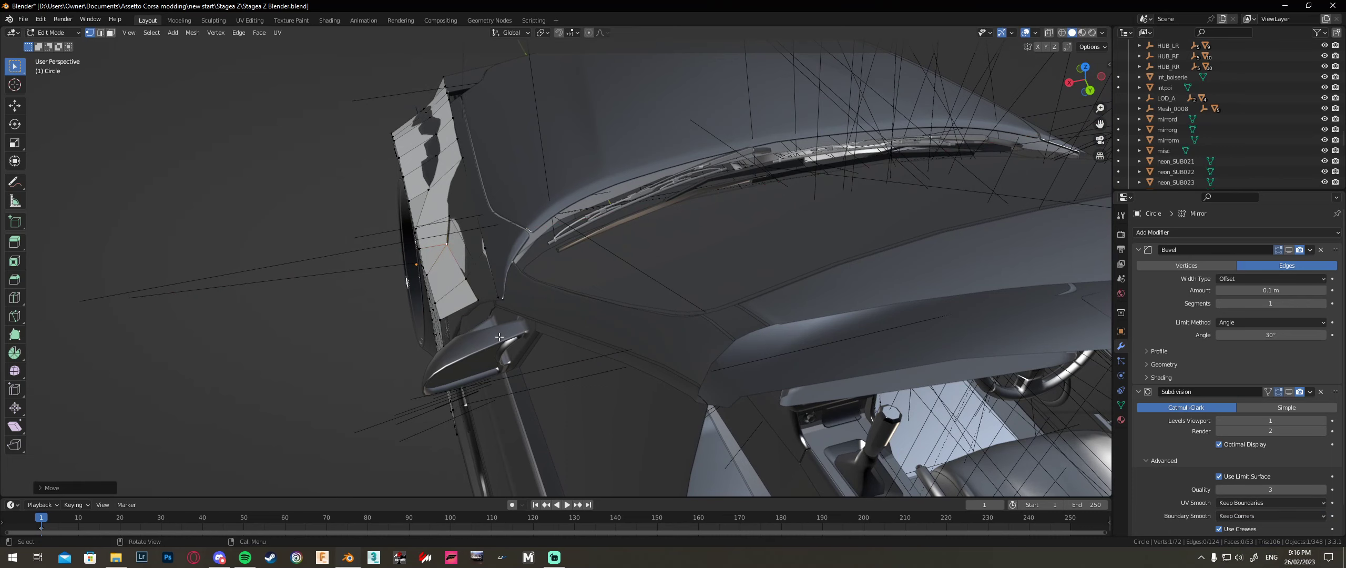
Step: Move three vertices on the fender's rear side below the mirror along X, the last one inward about 0.0004 m
left_click(440, 322)
key("g")
key("x")
left_click(469, 336)
left_click(439, 308)
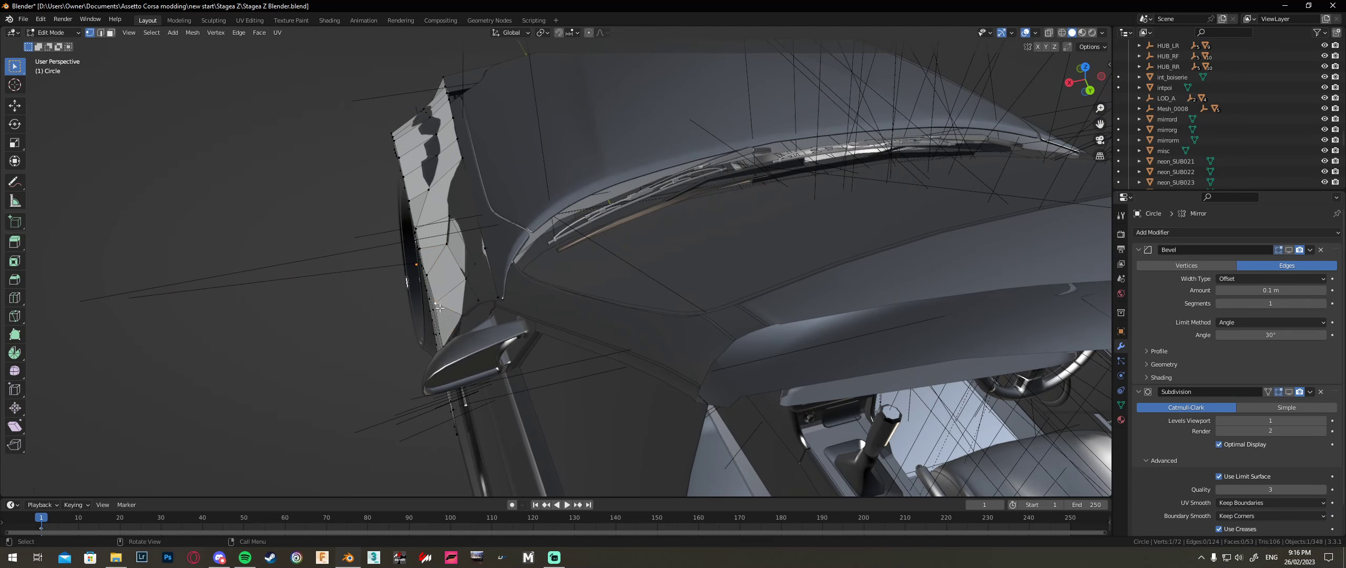
key("g")
key("x")
left_click(434, 282)
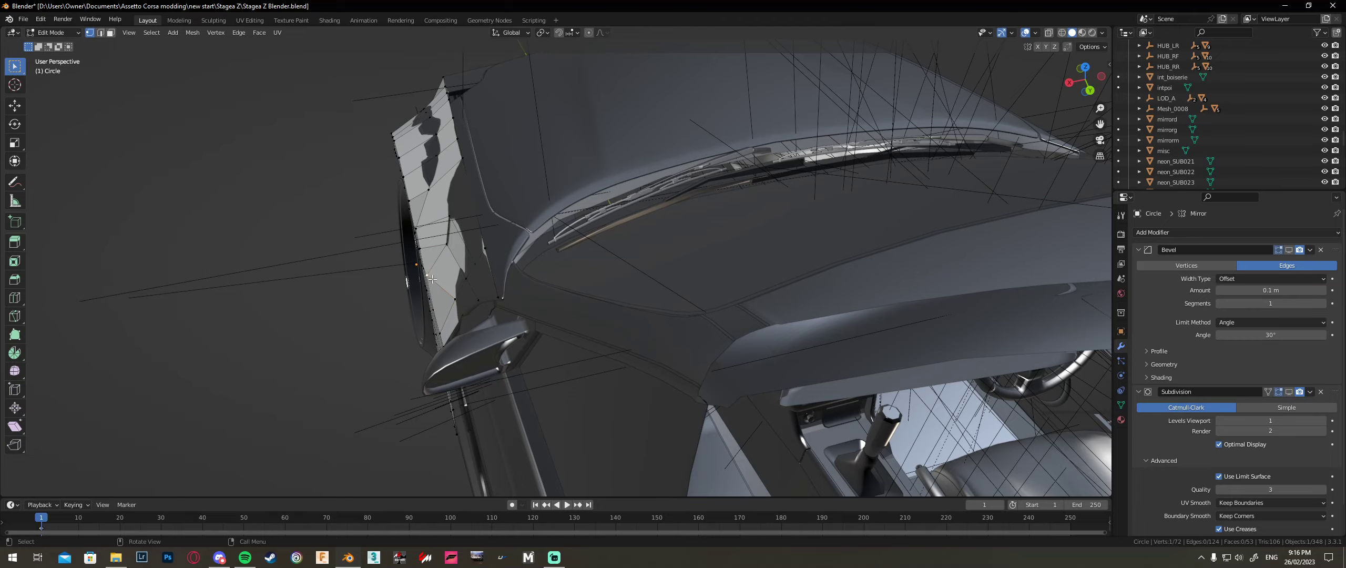
key("g")
key("x")
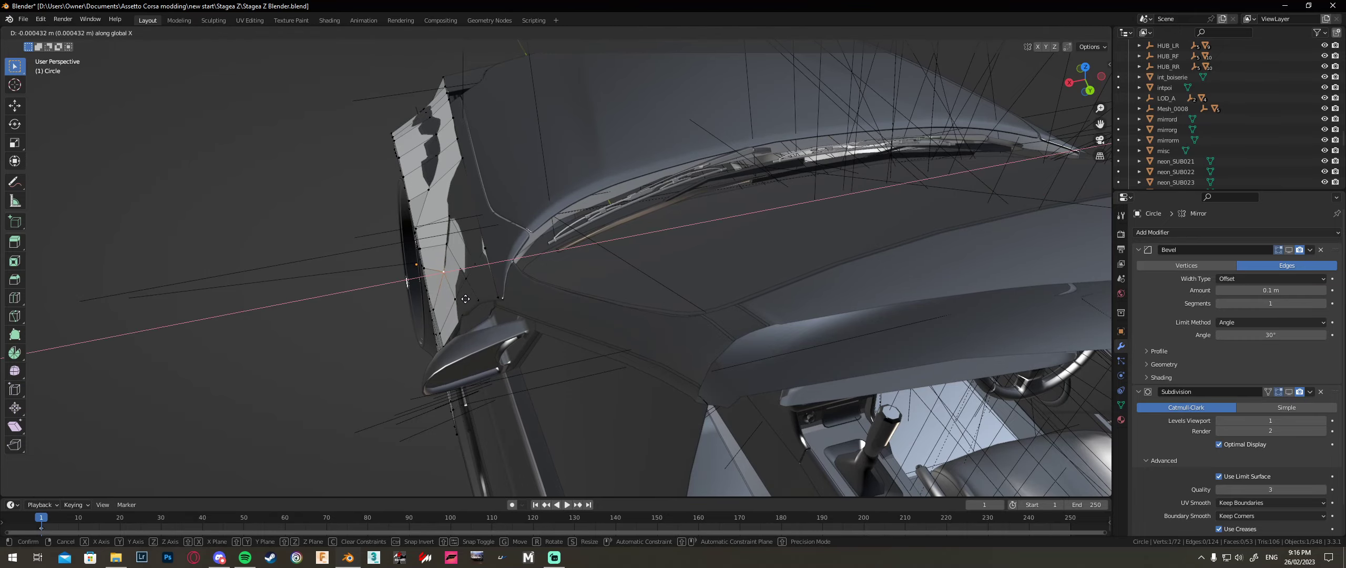
left_click(467, 298)
Step: Move the vertices just above the rear of the wheel arch inward along X by about 0.0003 m each
middle_click_drag(467, 299, 628, 318)
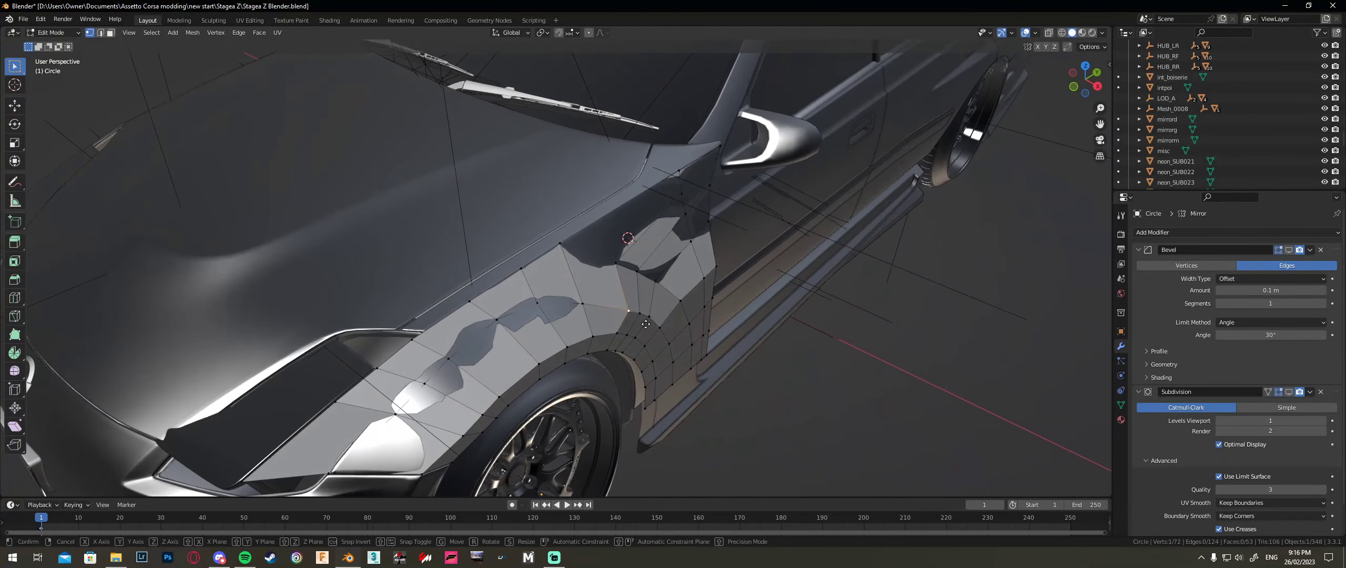
key("g")
key("x")
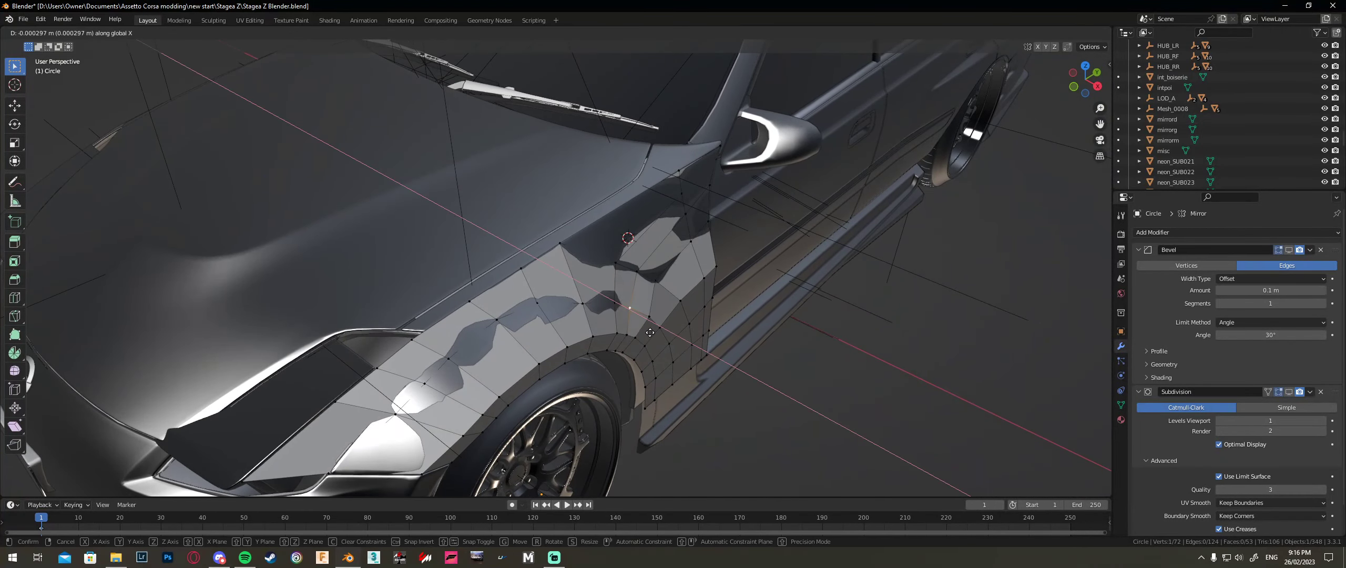
left_click(648, 332)
key("g")
key("x")
left_click(649, 316)
key("g")
key("x")
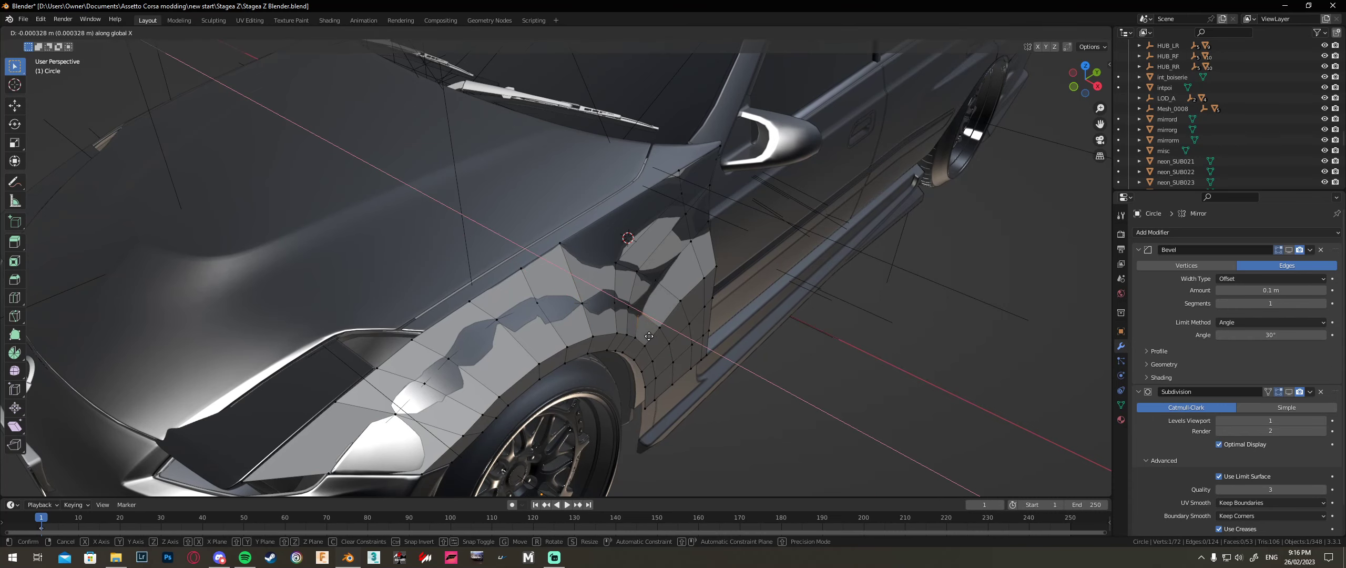
left_click(650, 335)
Step: Move three fender vertices between the wheel arch and the door inward along X, about 0.0003, 0.00024 and 0.0002 m
key("g")
key("x")
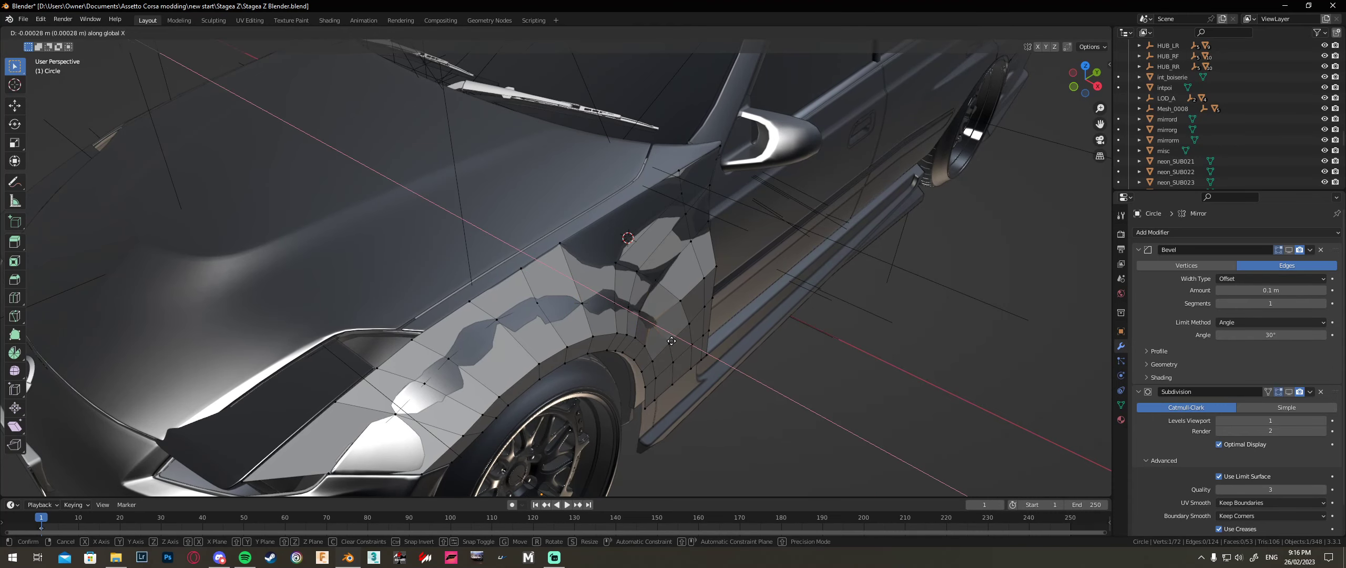
left_click(672, 341)
key("g")
key("x")
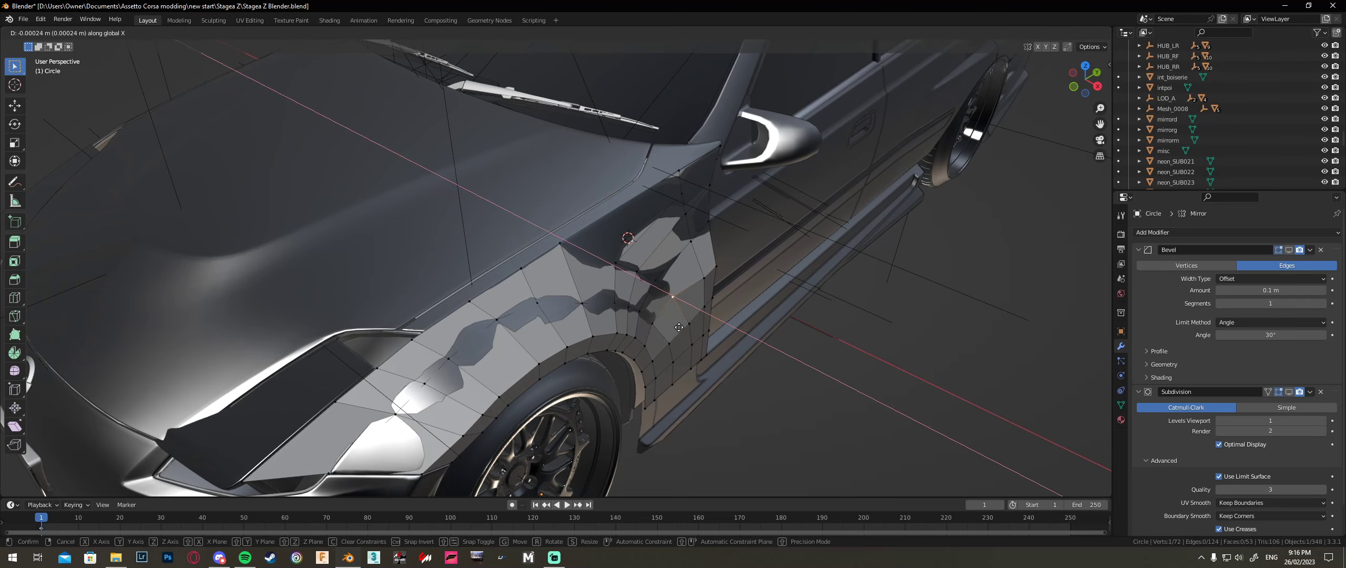
left_click(677, 327)
key("g")
key("x")
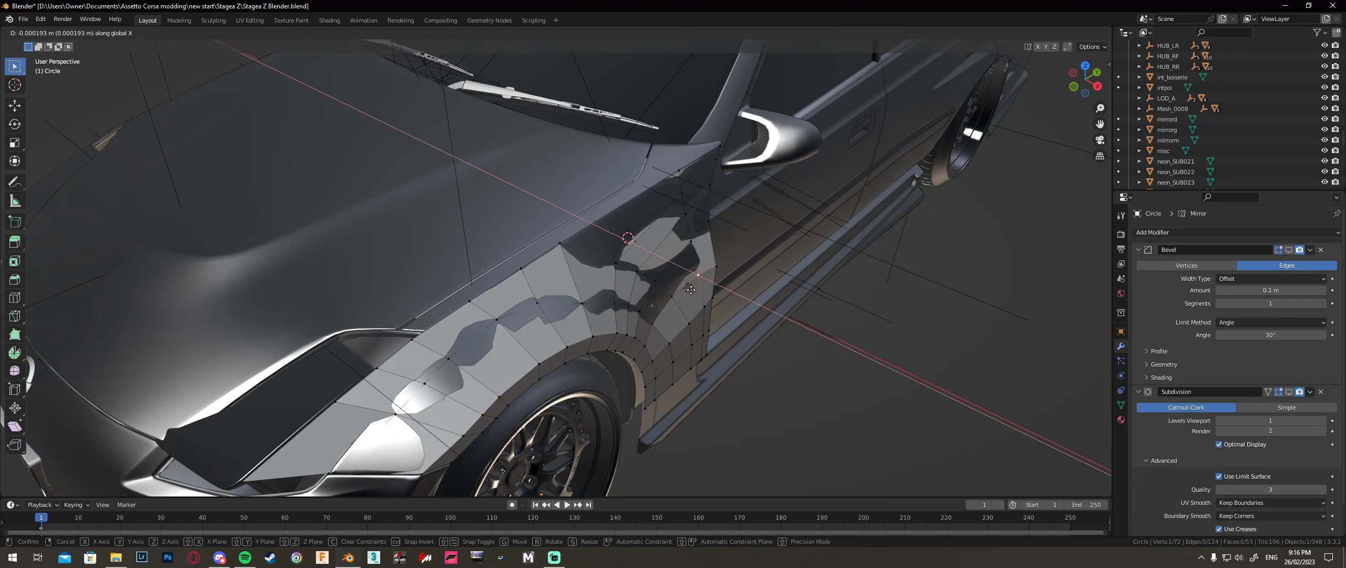
left_click(690, 290)
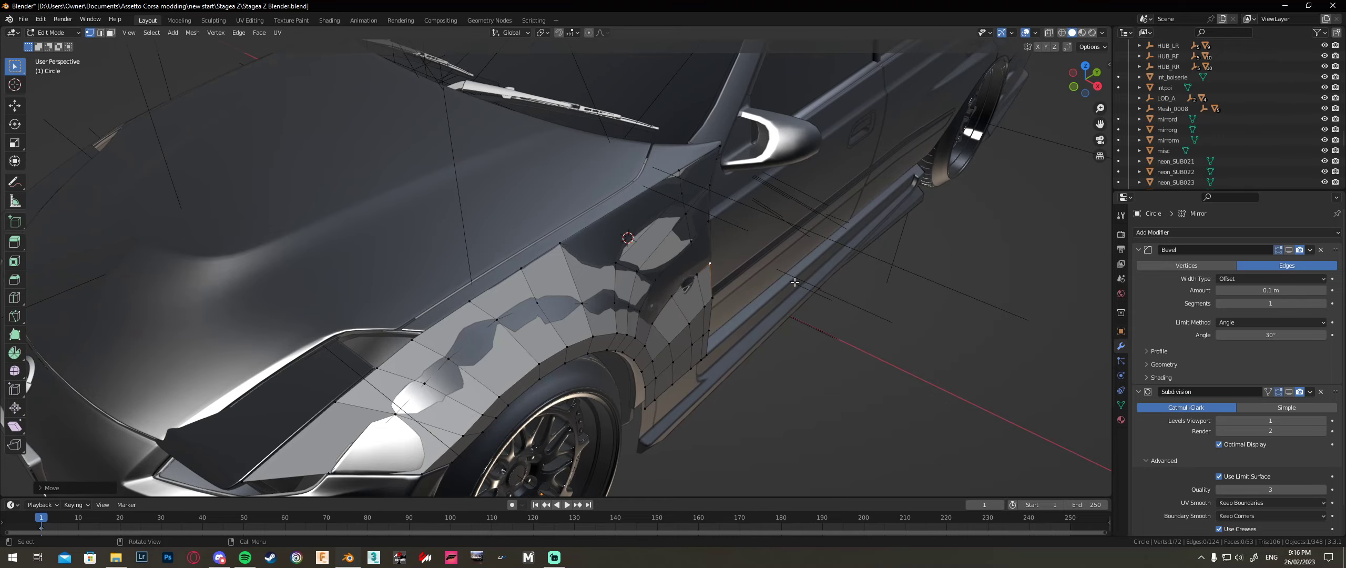
Step: Align two vertices at the fender's rear edge with the door surface by moving them along X
middle_click_drag(725, 265, 607, 256)
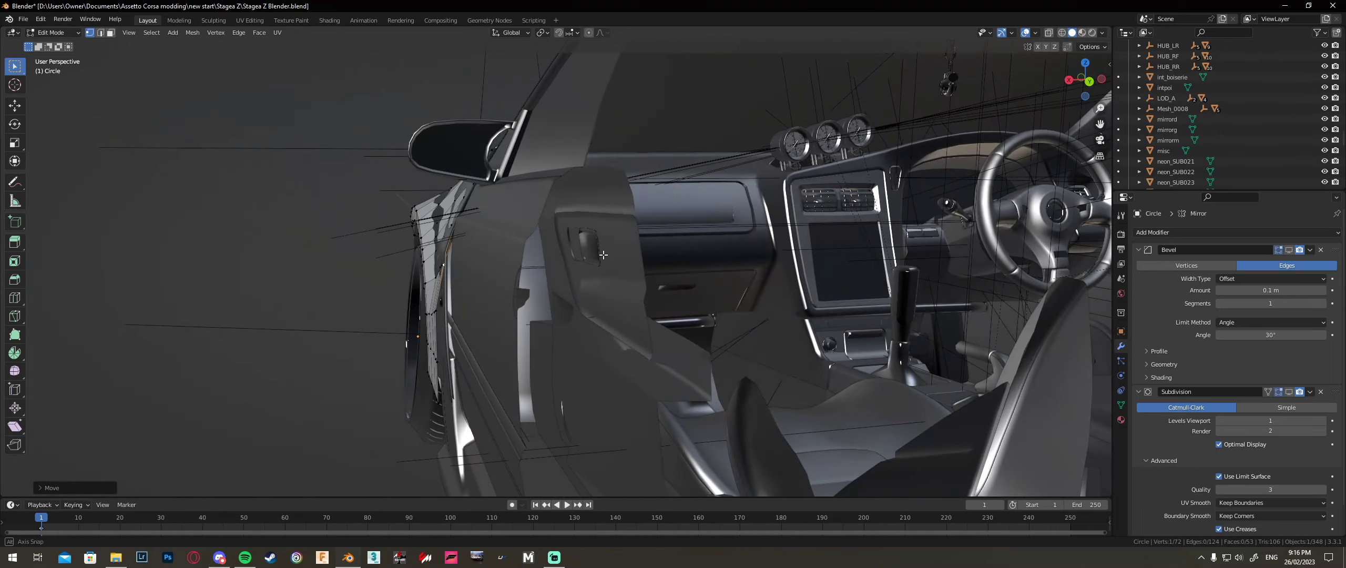
key("g")
key("x")
left_click(609, 255)
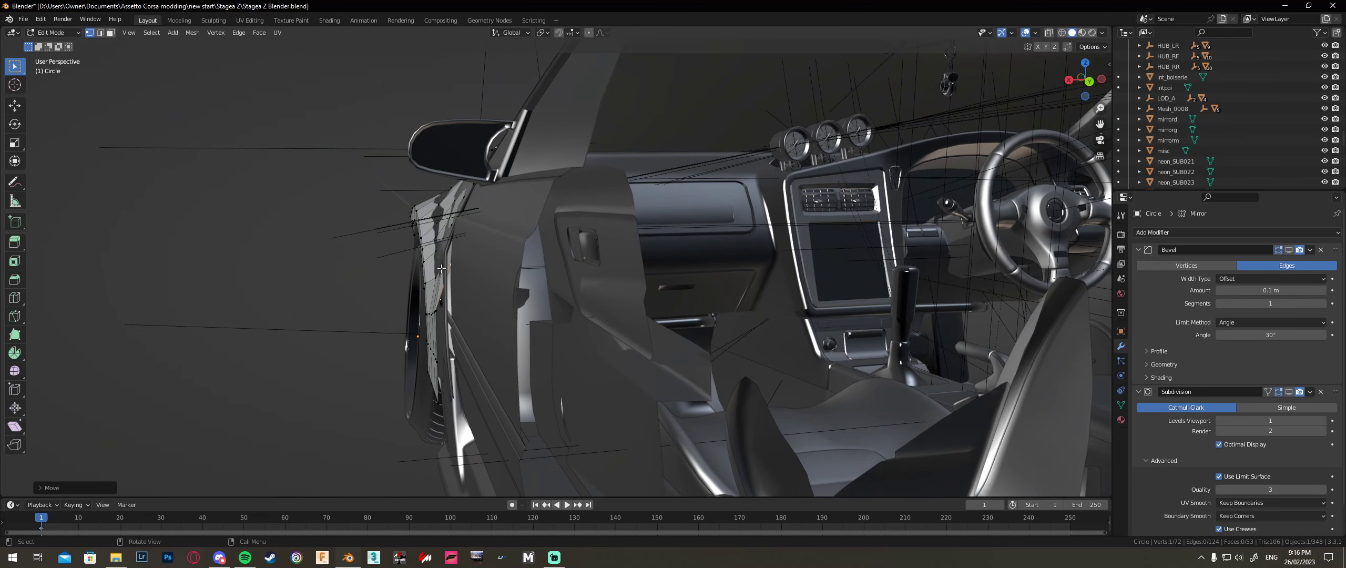
key("g")
key("x")
left_click(466, 288)
Step: Move the next lower vertex on the fender's rear edge along X to meet the door, and lower it along Z
middle_click_drag(466, 288, 474, 299)
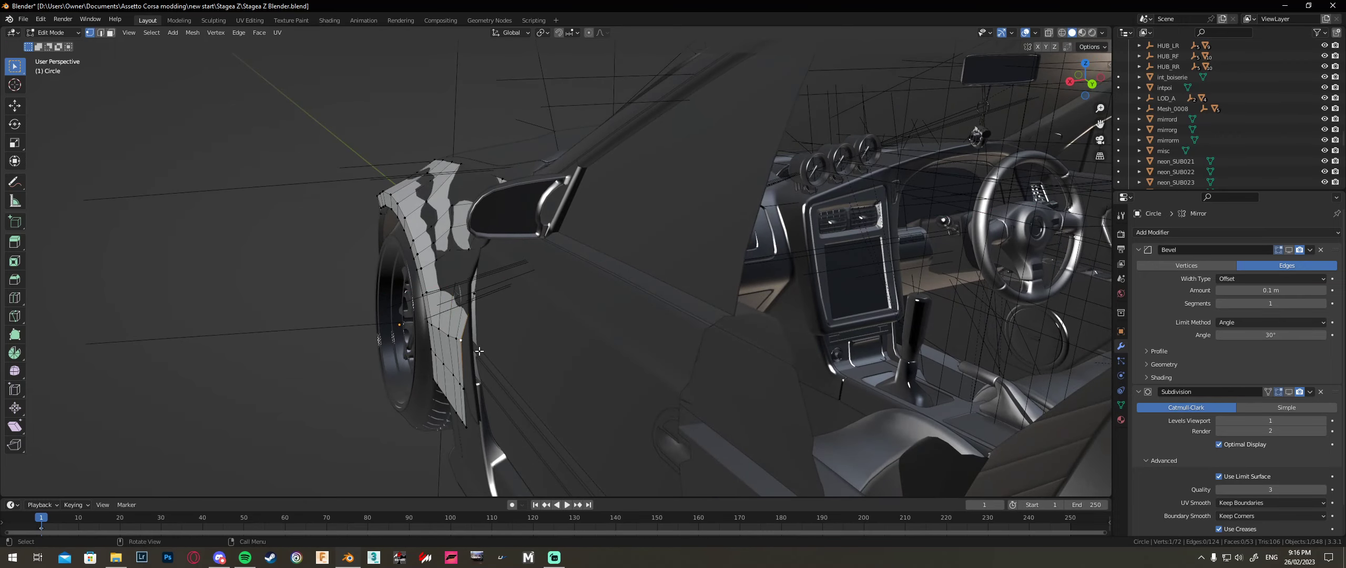
middle_click_drag(464, 343, 476, 330)
key("g")
key("x")
left_click(481, 330)
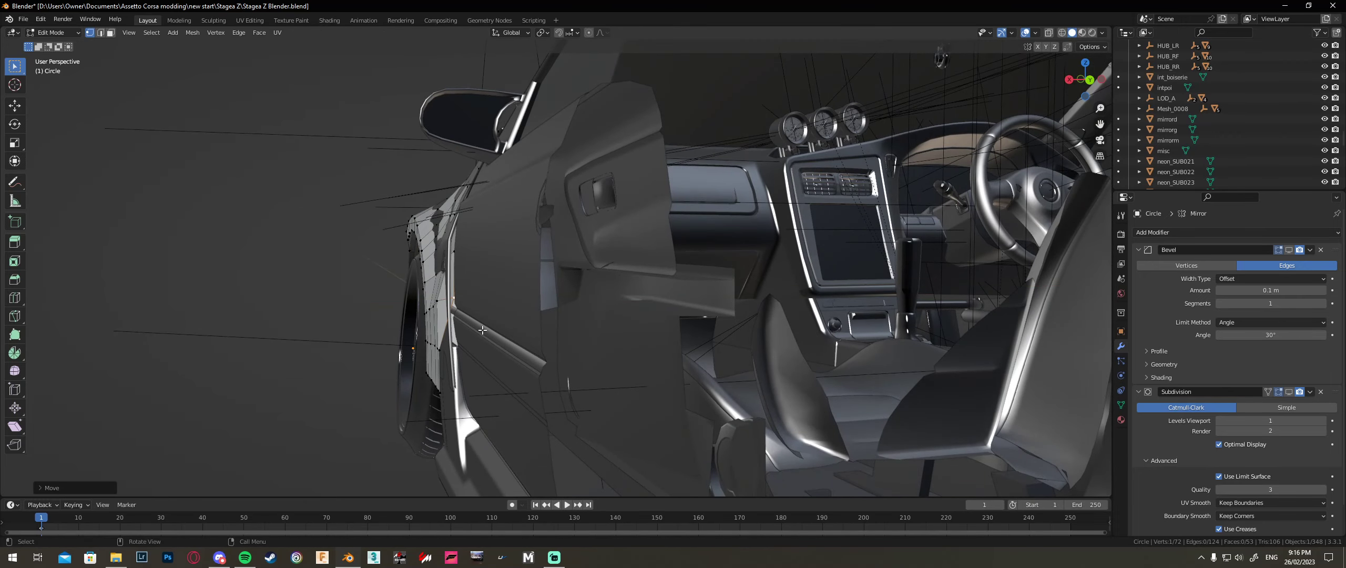
key("g")
key("z")
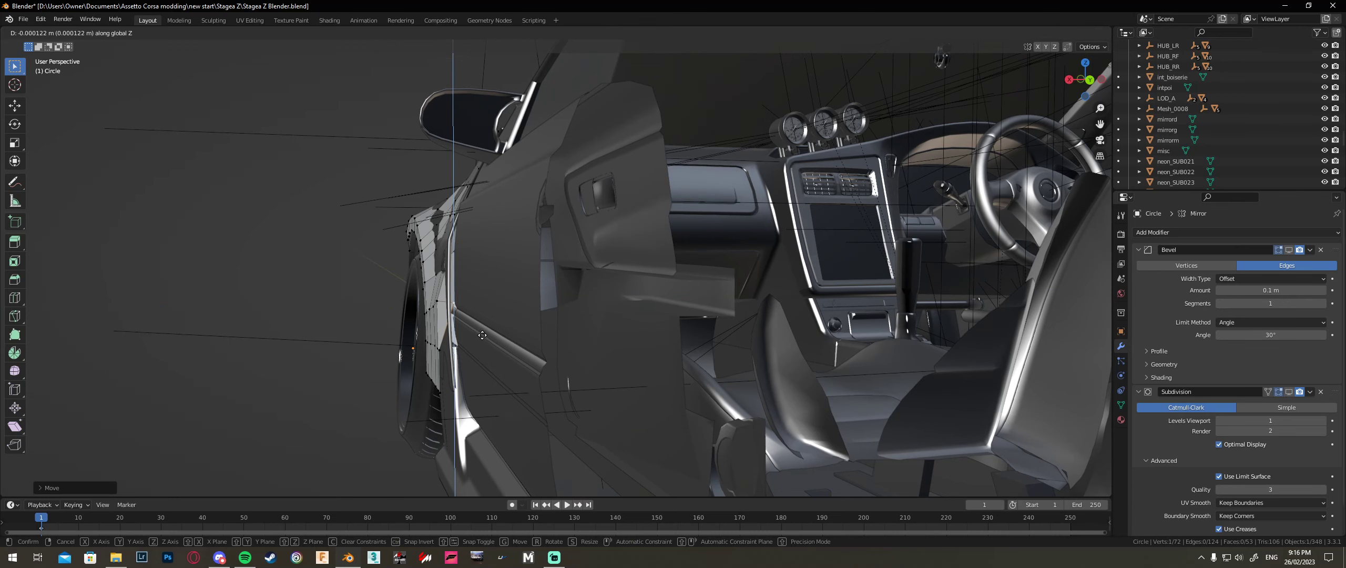
Step: Shift the rear-edge fender vertex beside the door about 0.0003 m inward along X and lower it slightly along Z
middle_click_drag(482, 335, 479, 319)
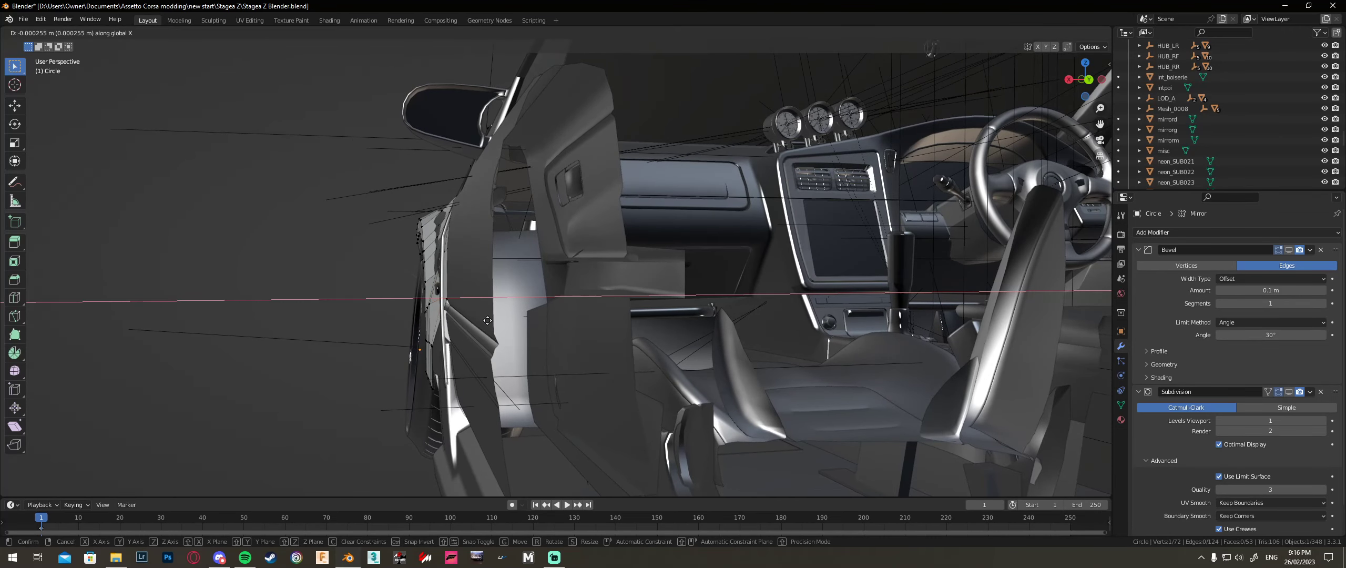
left_click(490, 320)
key("g")
key("z")
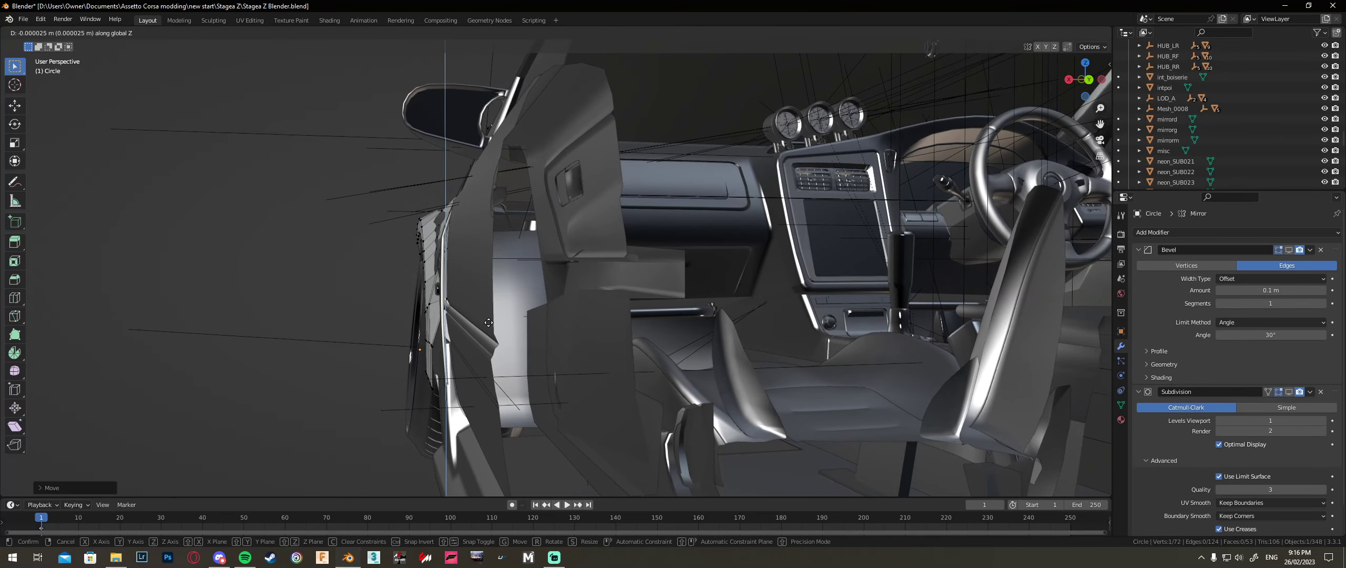
left_click(493, 321)
Step: Select two vertices along the front of the wheel-arch lip and move them inward about 0.00014 m along X
middle_click_drag(493, 321, 738, 339)
left_click(644, 301)
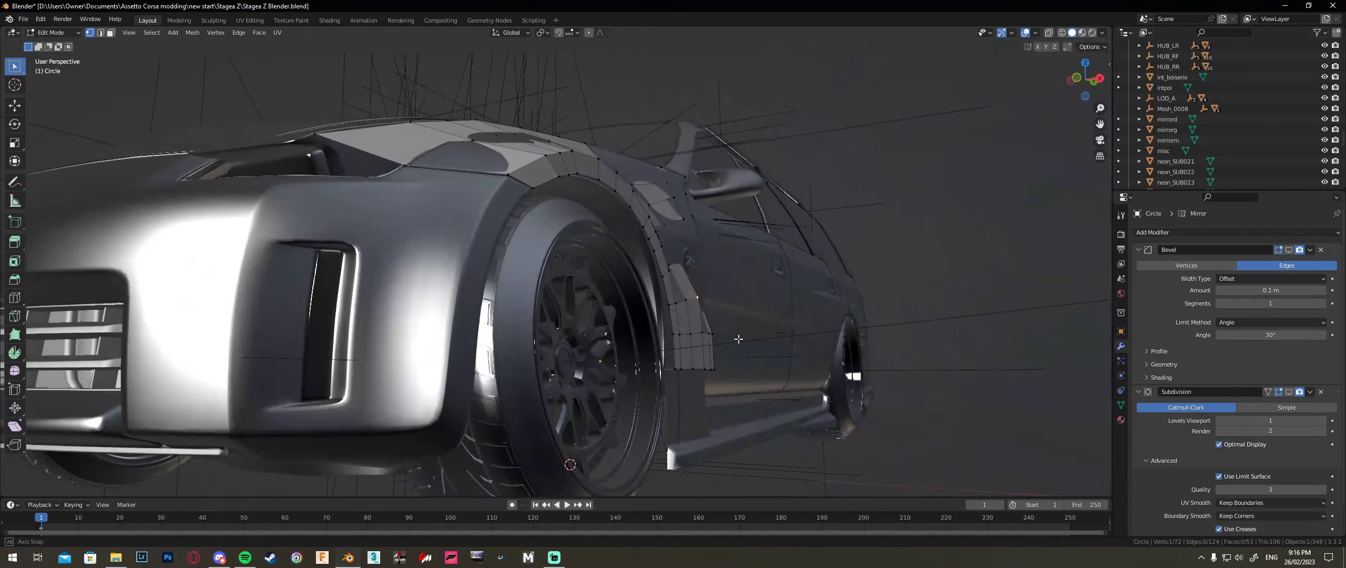
left_click(545, 164, "shift")
middle_click_drag(546, 164, 602, 264)
key("g")
key("x")
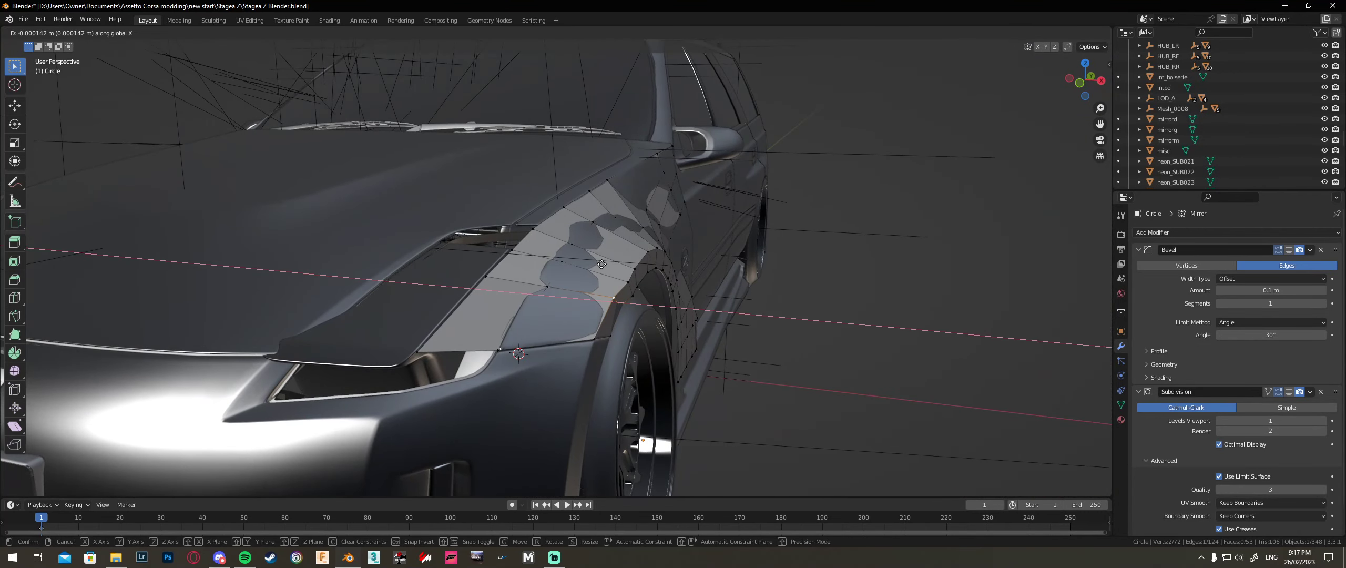
left_click(602, 263)
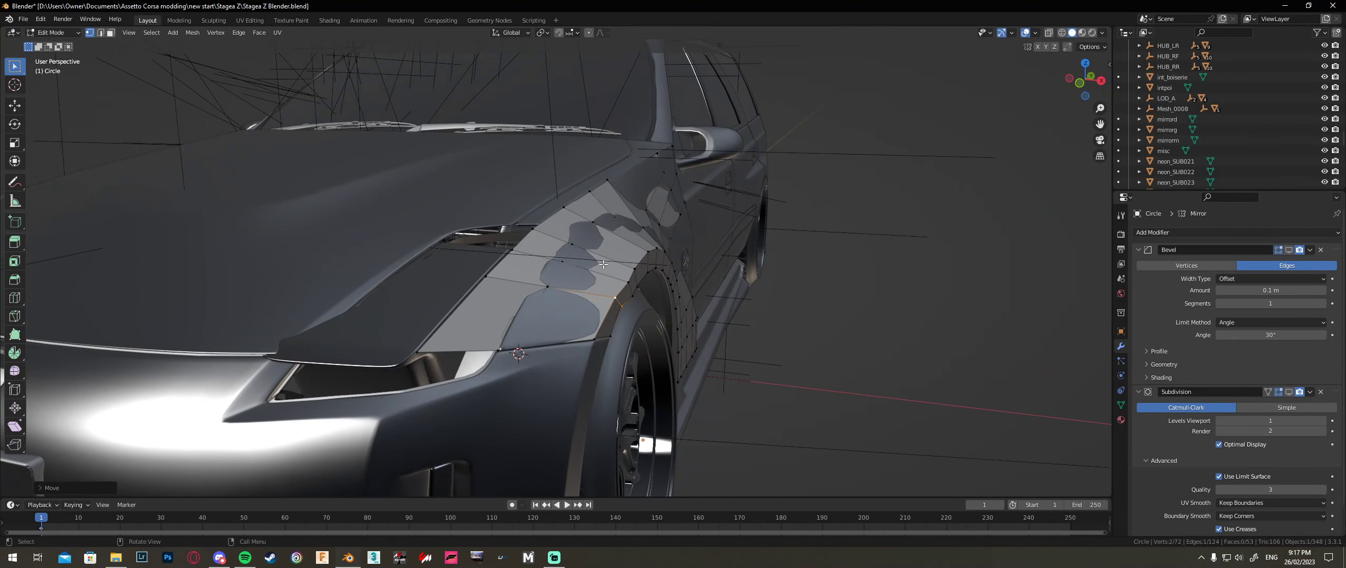
Step: Move two neighbouring vertices on the front of the wheel-arch lip inward along X, the second by about 0.000124 m
left_click(619, 297)
key("g")
key("x")
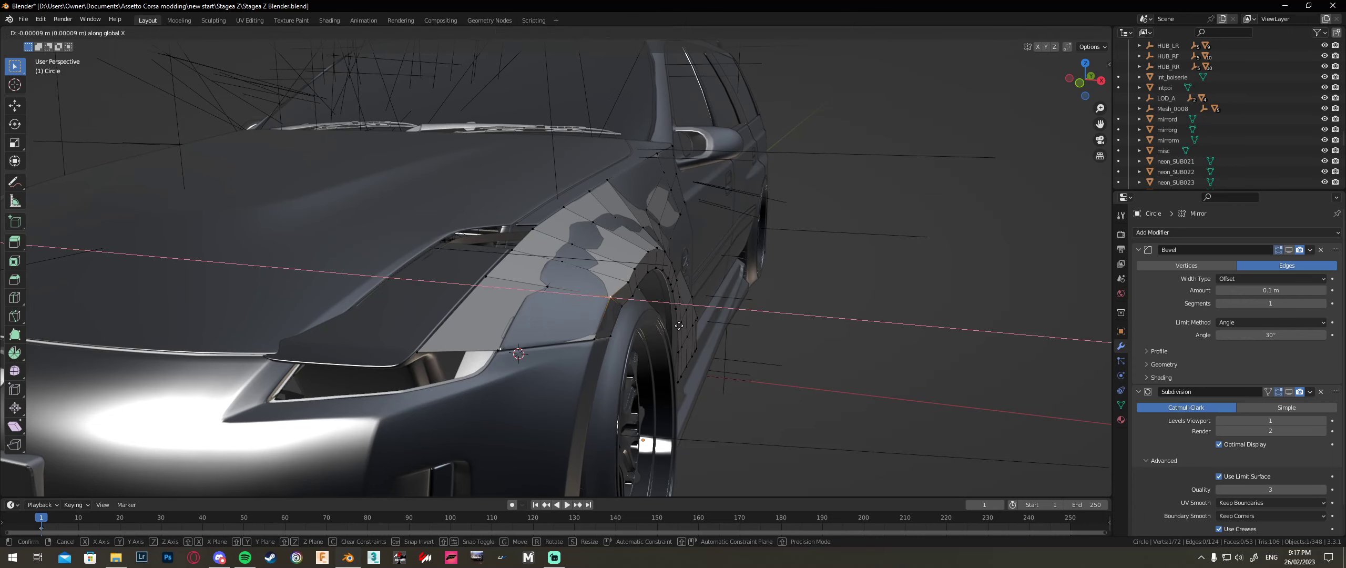
left_click(678, 325)
key("g")
key("x")
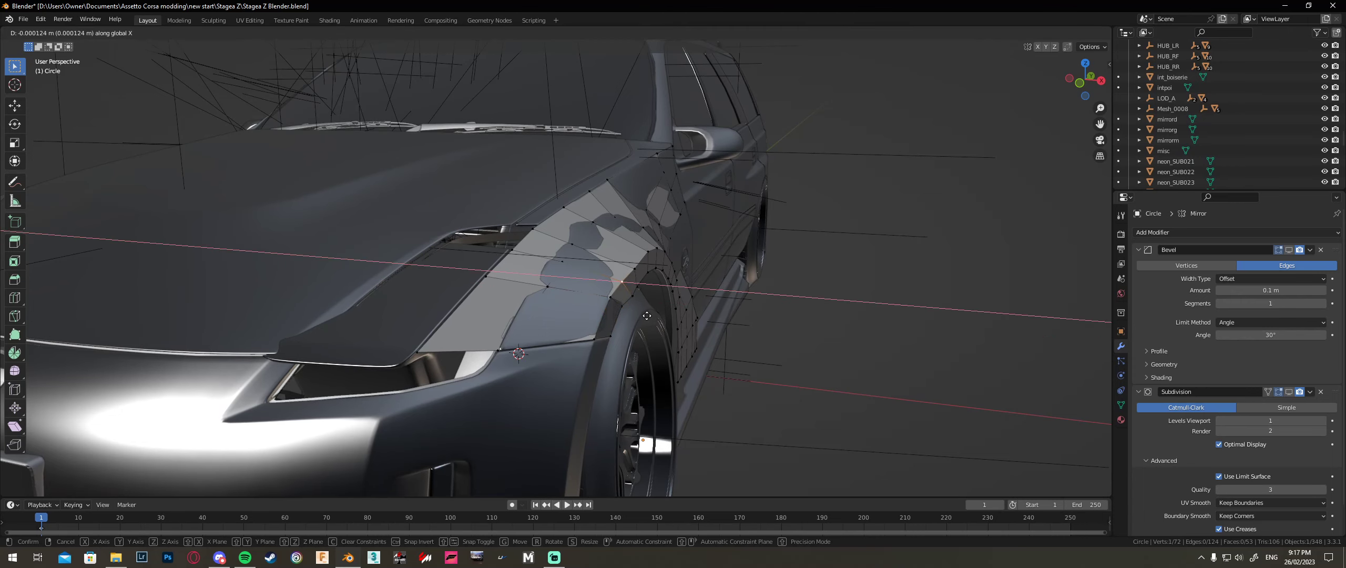
left_click(644, 316)
Step: Move the inner lip vertex just above the front of the tyre inward about 0.000064 m along X
left_click(638, 305)
key("g")
key("x")
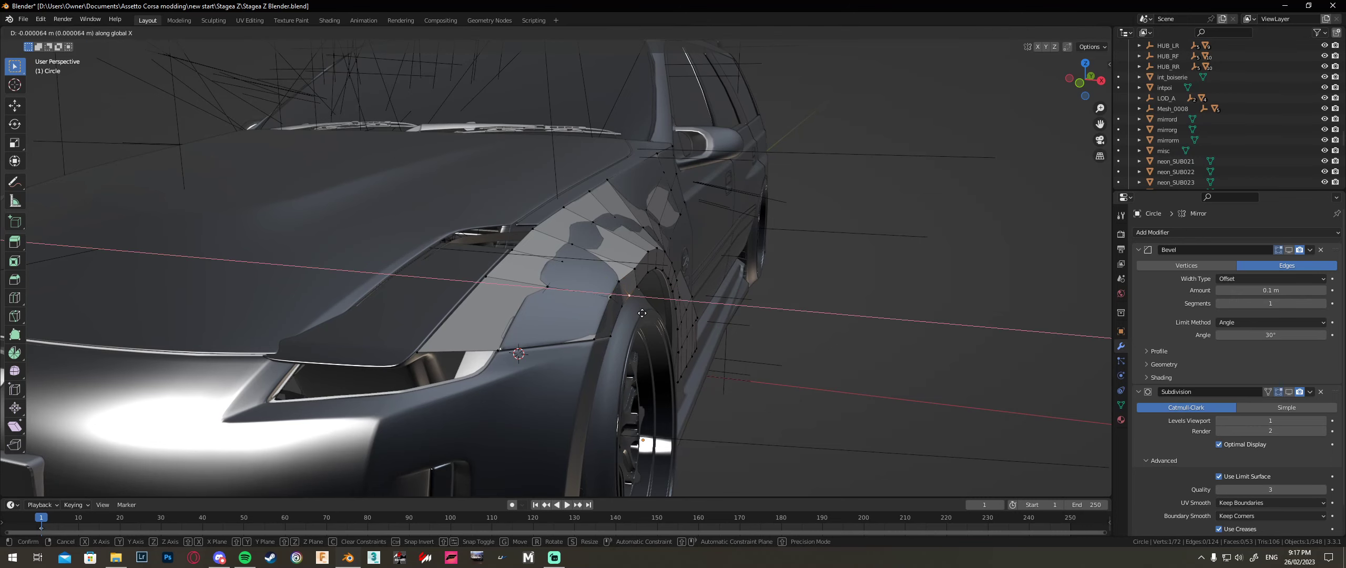
left_click(640, 314)
middle_click_drag(640, 313, 663, 307)
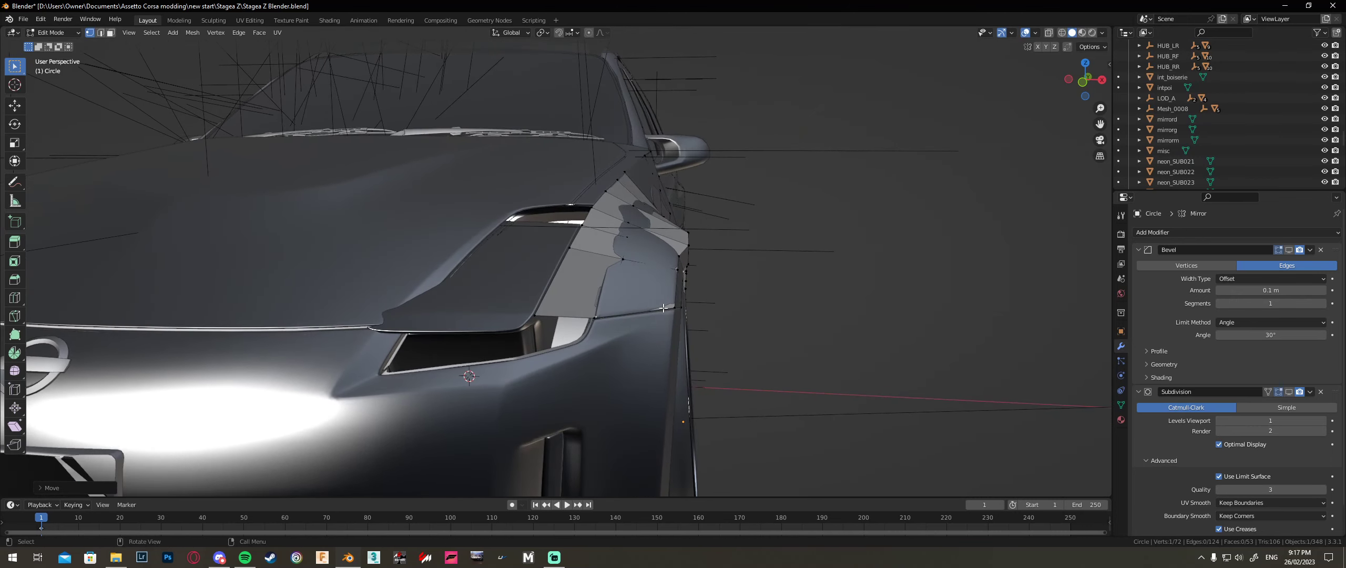
Step: Move the next outer wheel-arch vertex inward about 0.000188 m along X, and bring in the inner lip vertex beside it
middle_click_drag(824, 269, 635, 270)
key("g")
key("x")
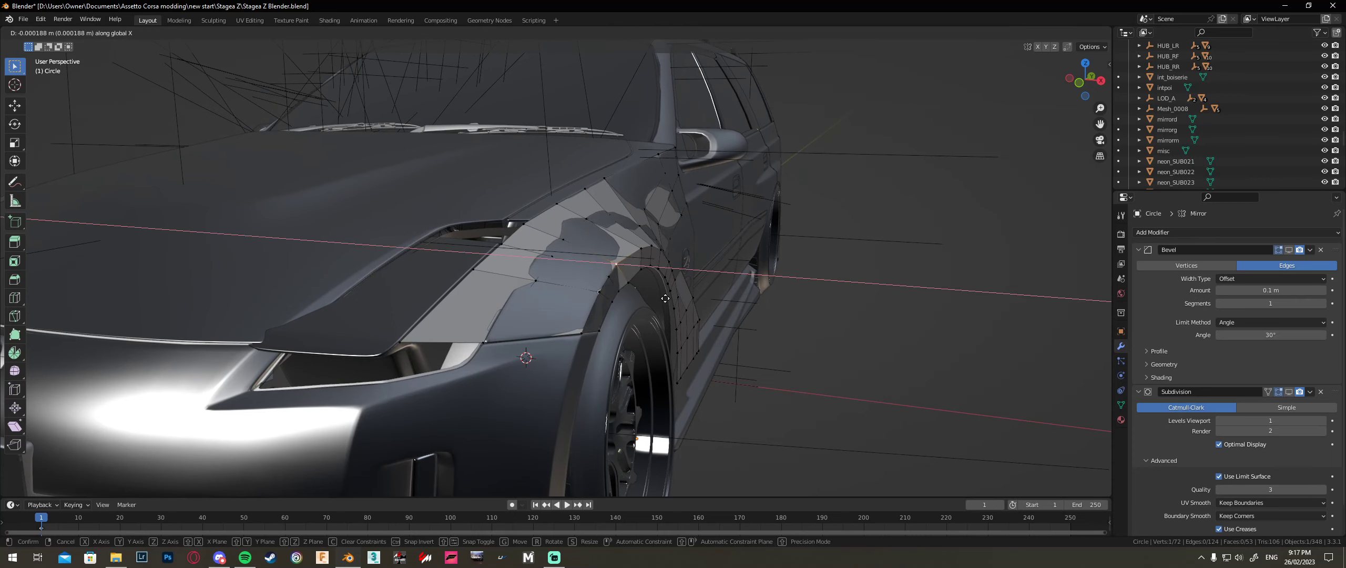
left_click(665, 298)
left_click(632, 283)
key("g")
key("x")
left_click(652, 306)
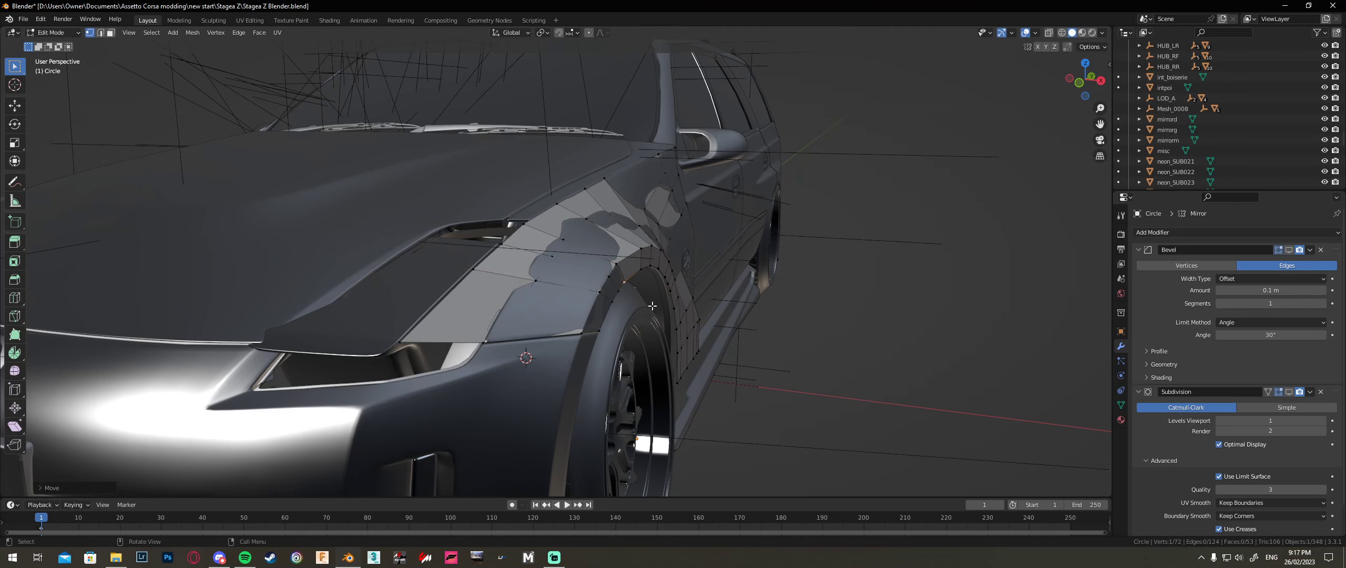
middle_click_drag(654, 287, 583, 275)
Step: Reposition the next vertex above the front of the wheel arch freely, and adjust it along X to the bodywork
left_click(415, 235)
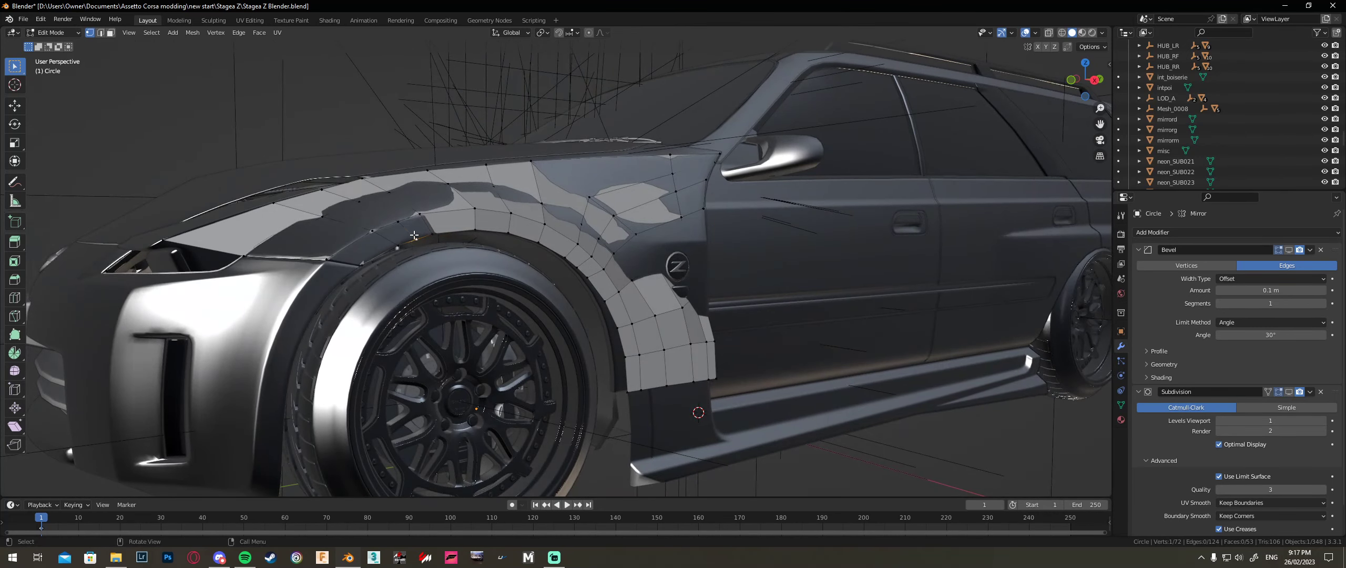
key("g")
left_click(465, 239)
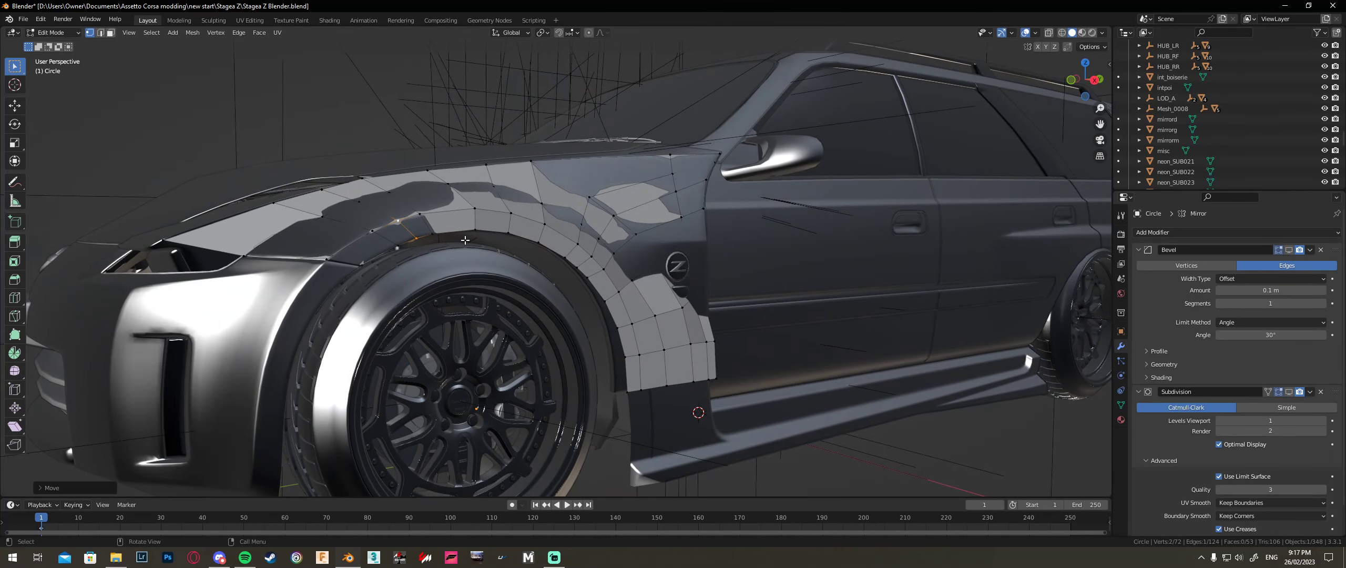
left_click(468, 245)
middle_click_drag(468, 245, 558, 269)
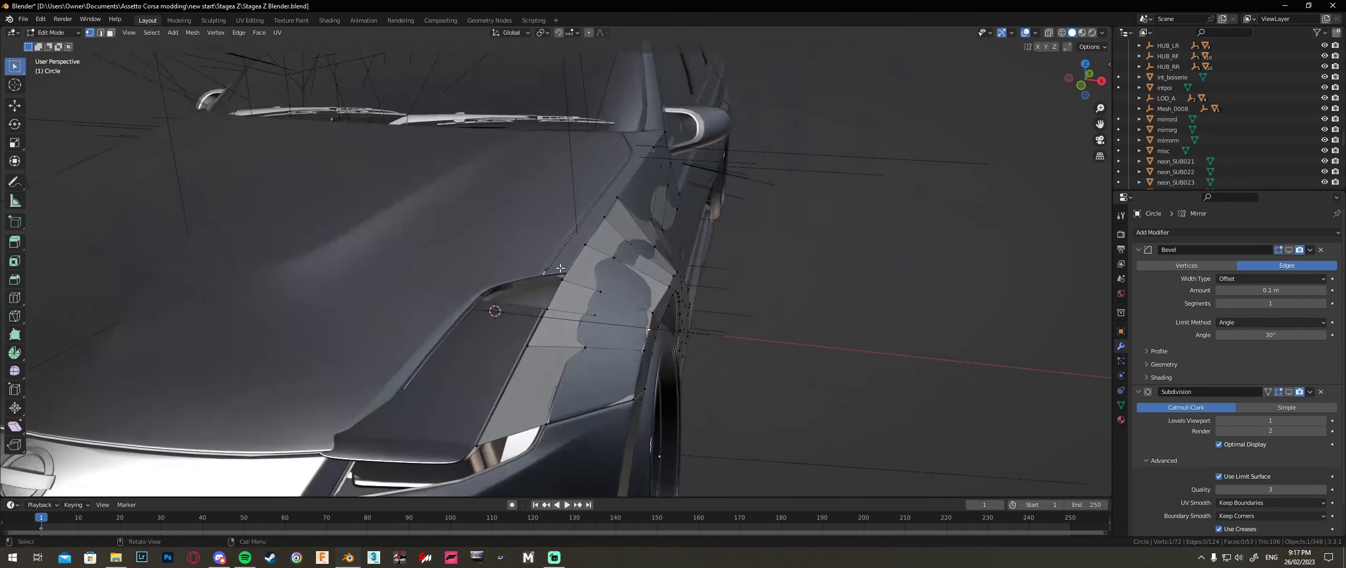
key("g")
key("x")
left_click(558, 269)
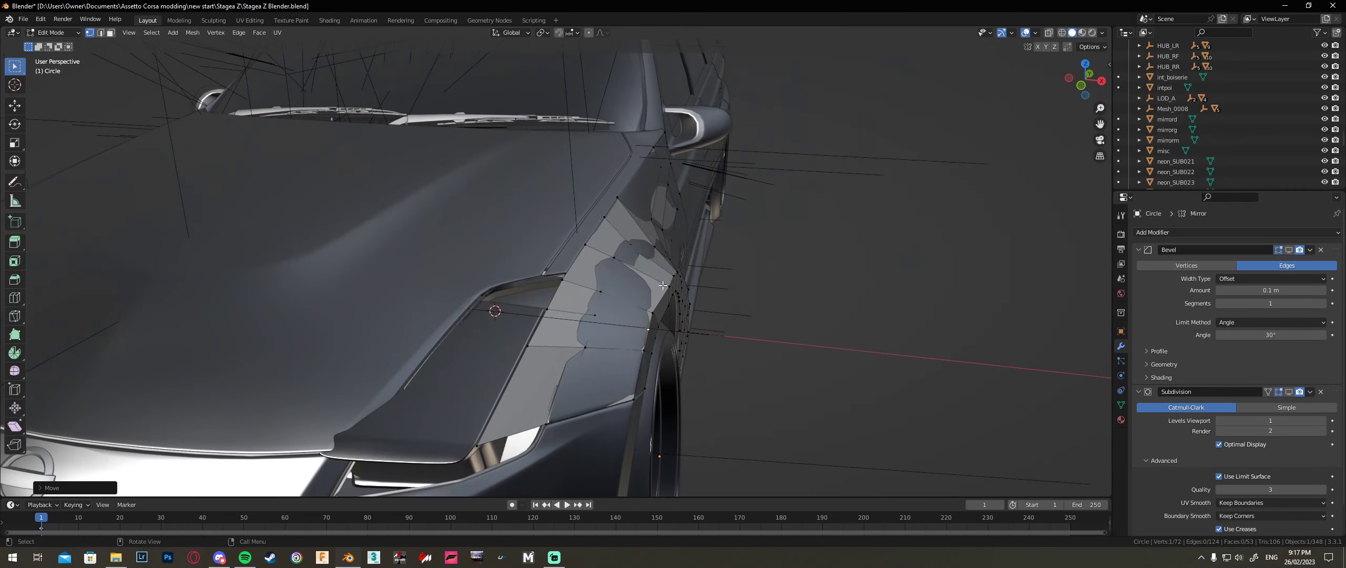
Step: Move the next vertex toward the arch's top inward about 0.000165 m along X, and adjust its neighbouring lip vertex along X
key("g")
key("x")
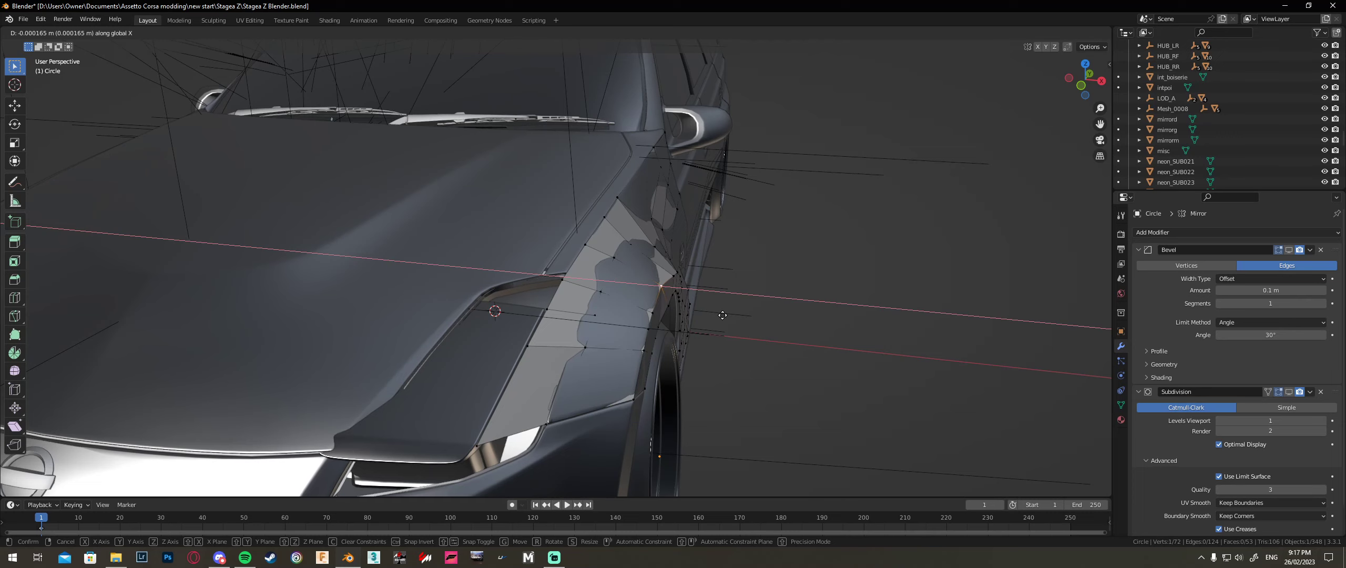
left_click(720, 314)
key("g")
key("x")
left_click(661, 288)
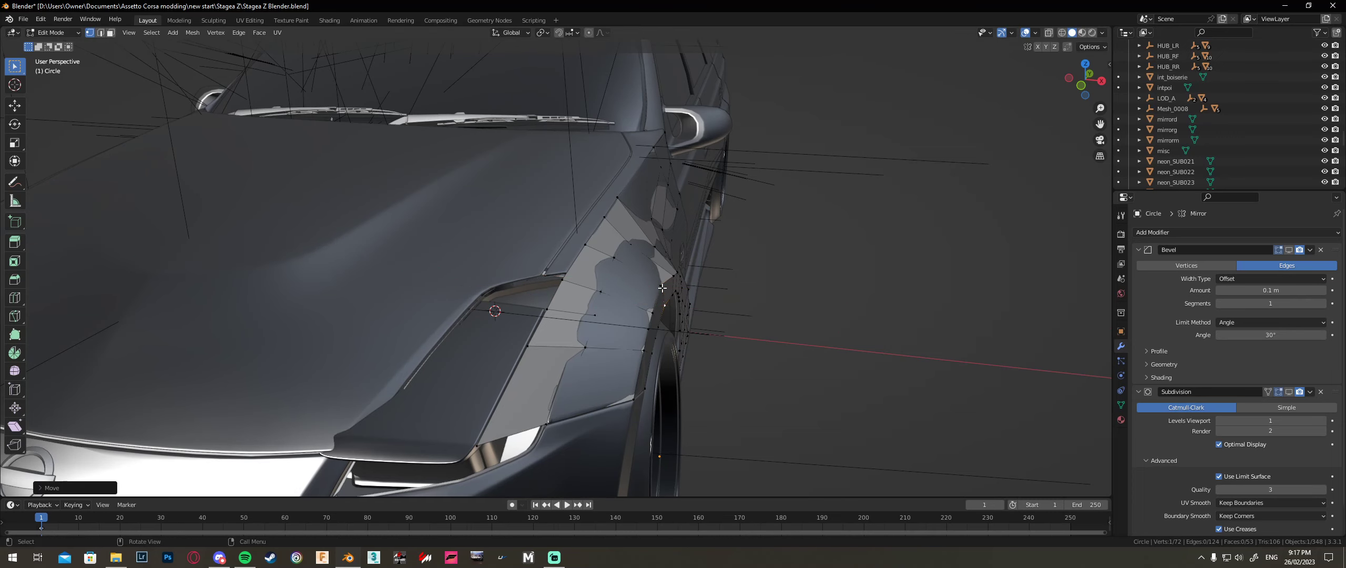
Step: Shift the following outer and inner vertices near the top of the wheel arch inward along X
key("g")
key("x")
left_click(700, 303)
key("g")
key("x")
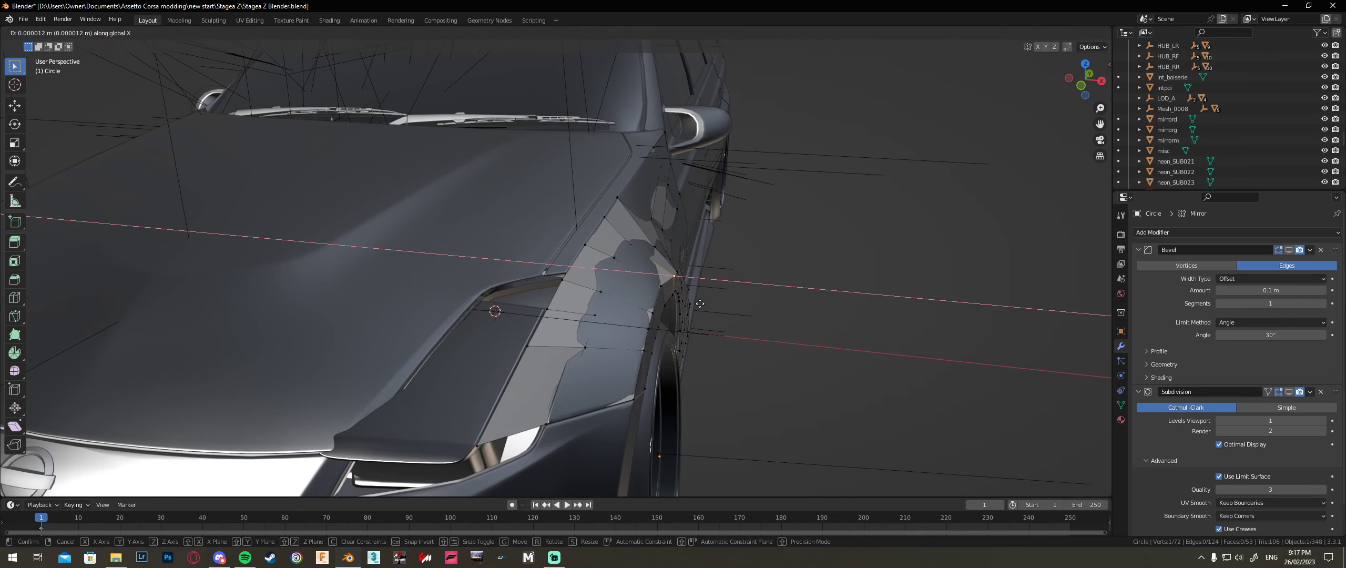
left_click(693, 305)
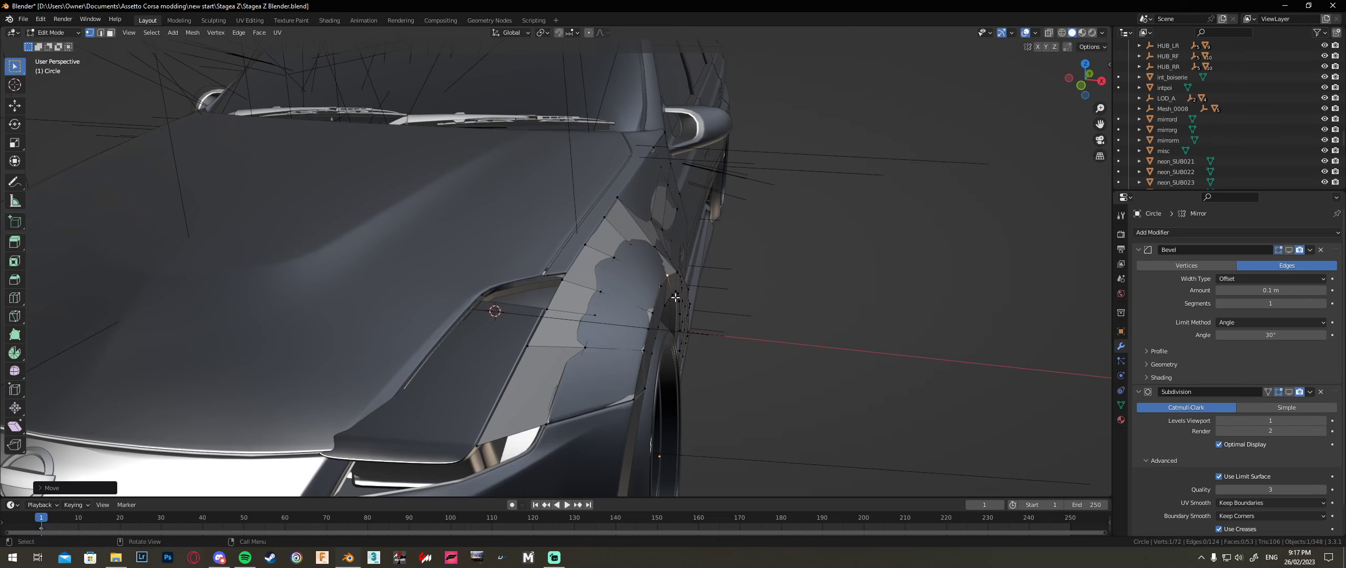
key("g")
key("x")
left_click(695, 309)
Step: Set the viewport's clip start distance to 0.001 m so the fender can be inspected up close
middle_click_drag(674, 274, 916, 300)
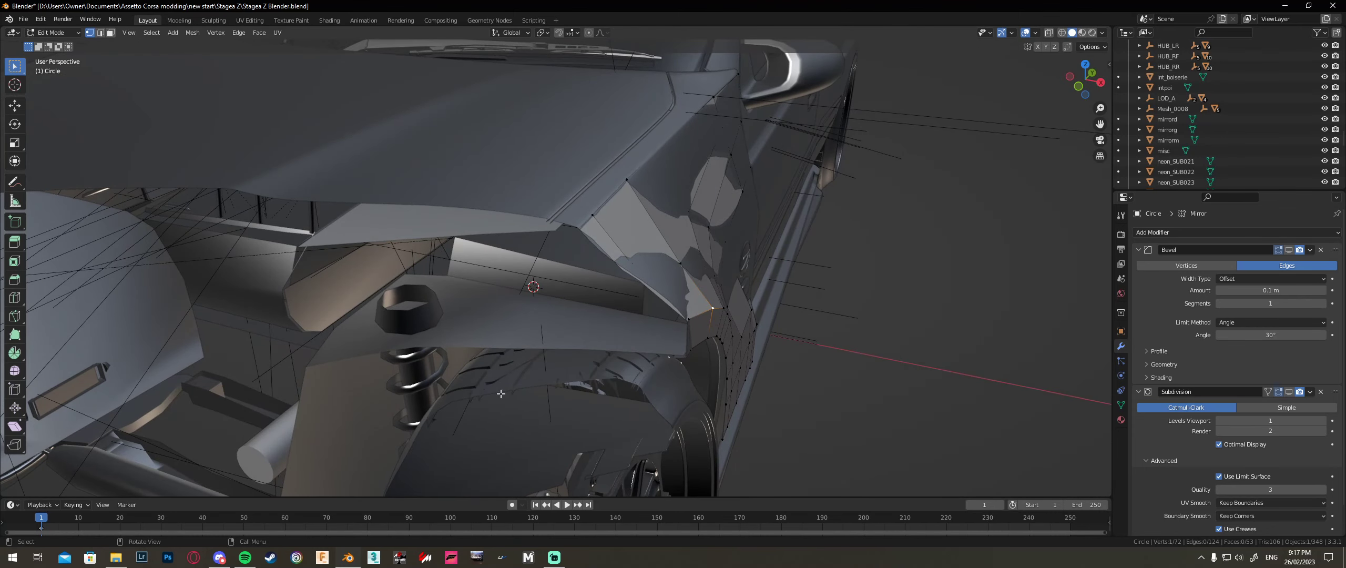
scroll(395, 204, "down", 3)
scroll(412, 242, "up", 4)
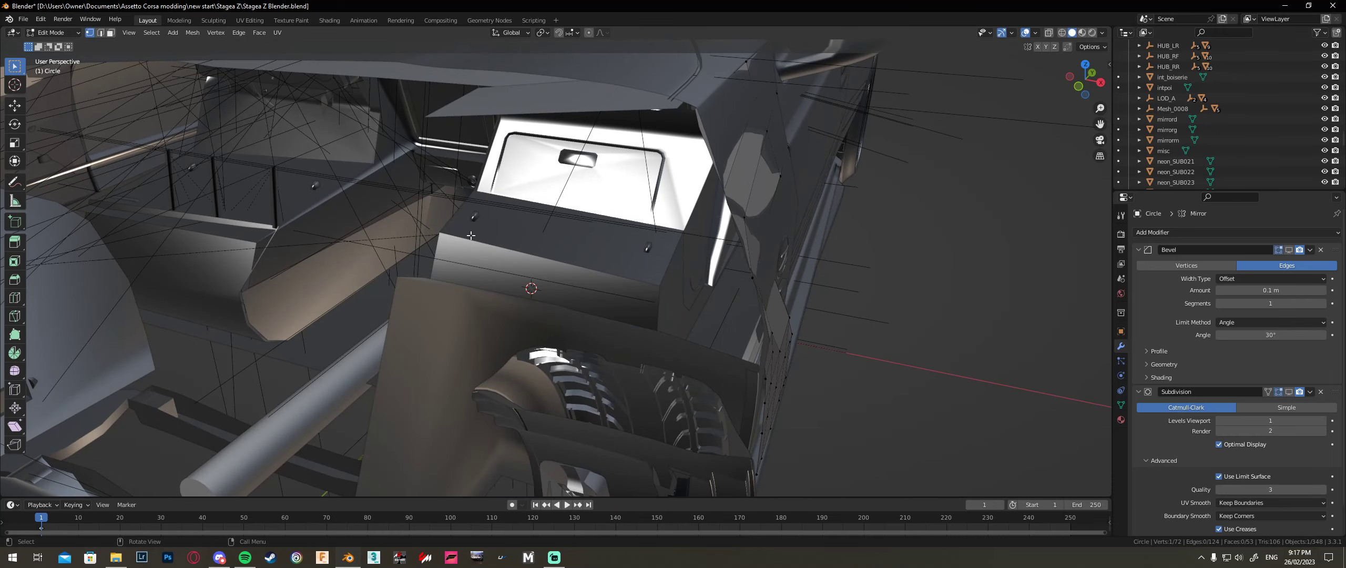
scroll(575, 235, "down", 3)
key("n")
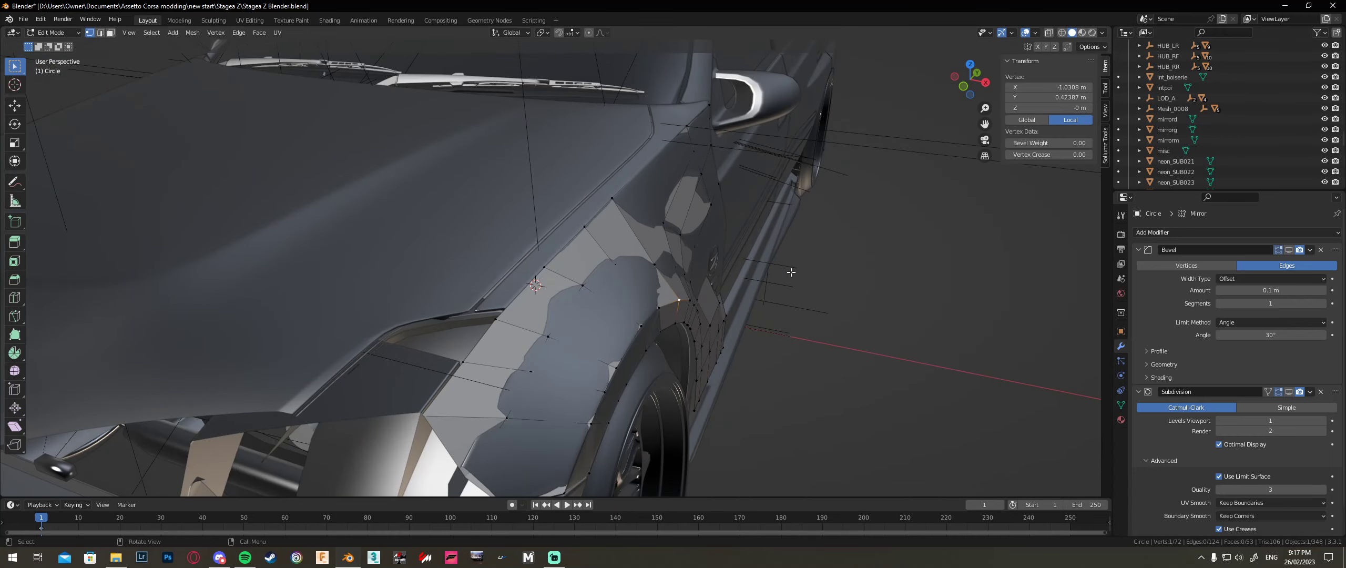
left_click(1105, 112)
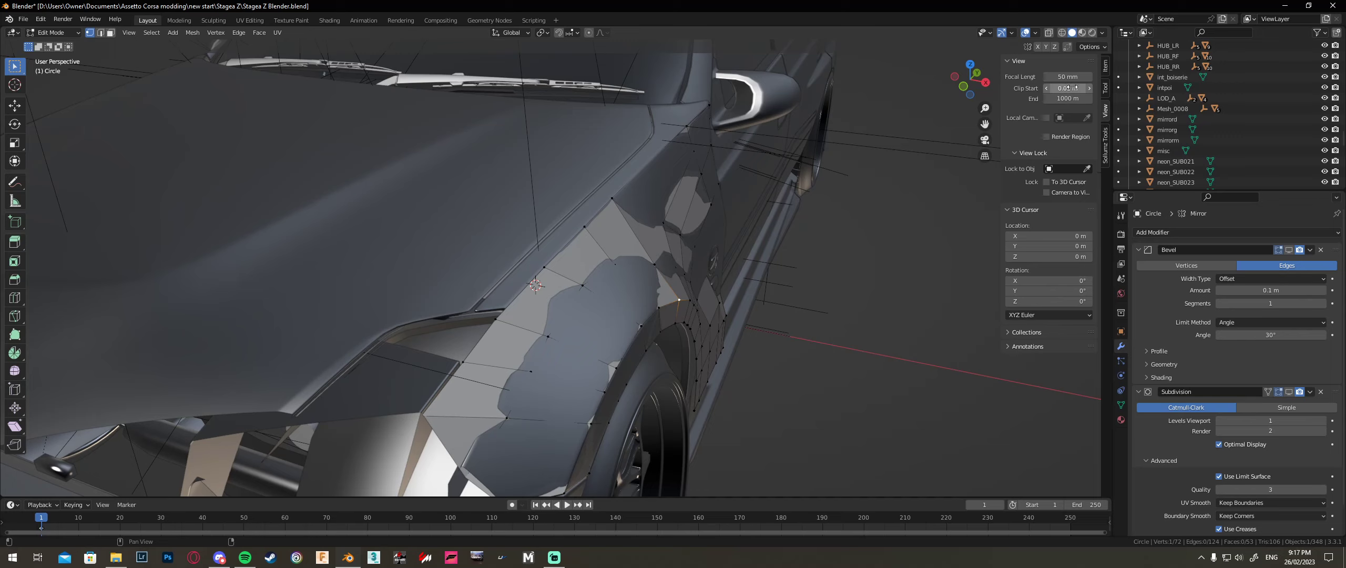
left_click_drag(1069, 88, 1054, 87)
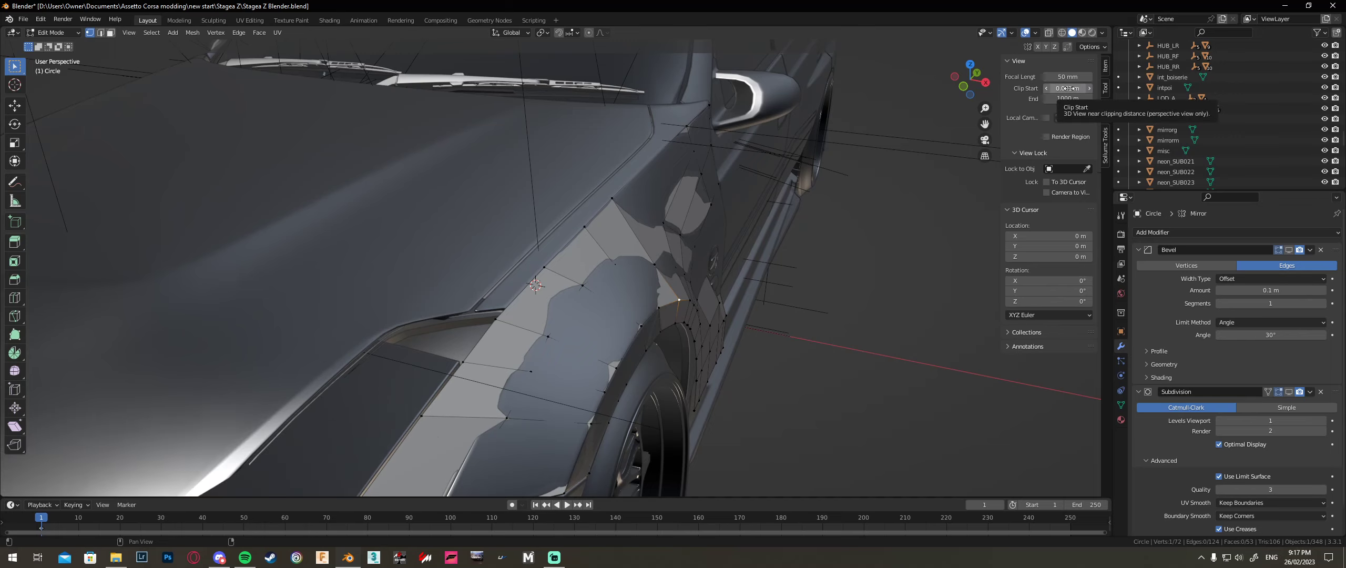
key("n")
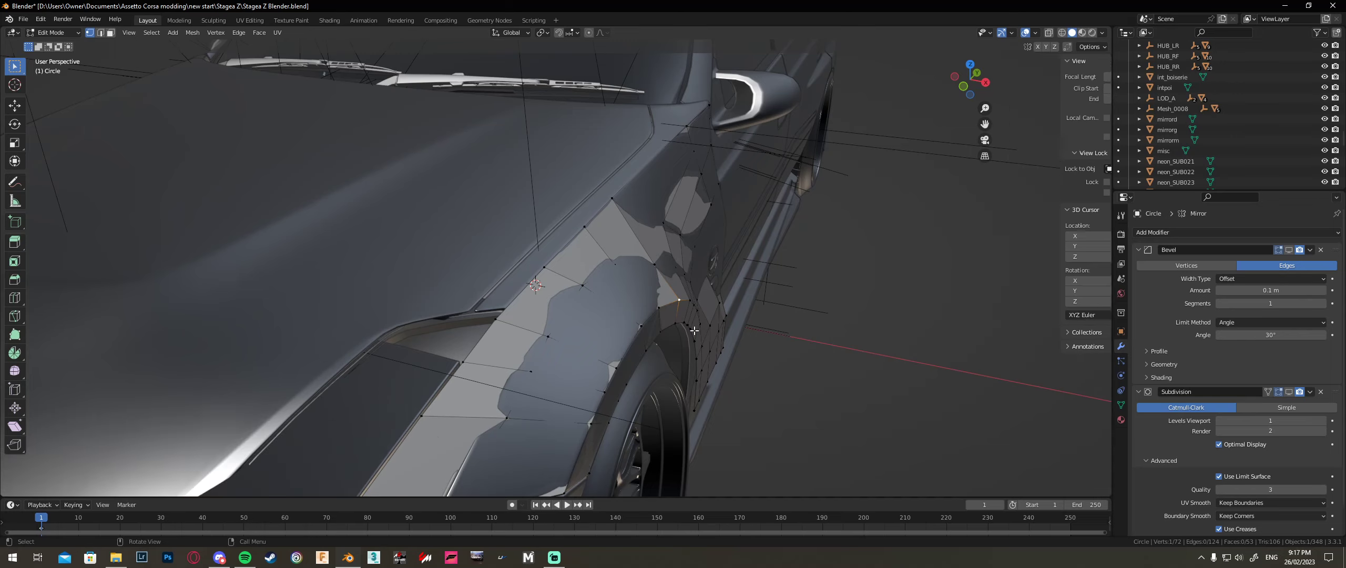
Step: Move the outer vertex at the top of the wheel arch inward freely so it sits on the arch surface
scroll(684, 356, "up", 4)
scroll(683, 356, "up", 3)
middle_click_drag(684, 357, 685, 365)
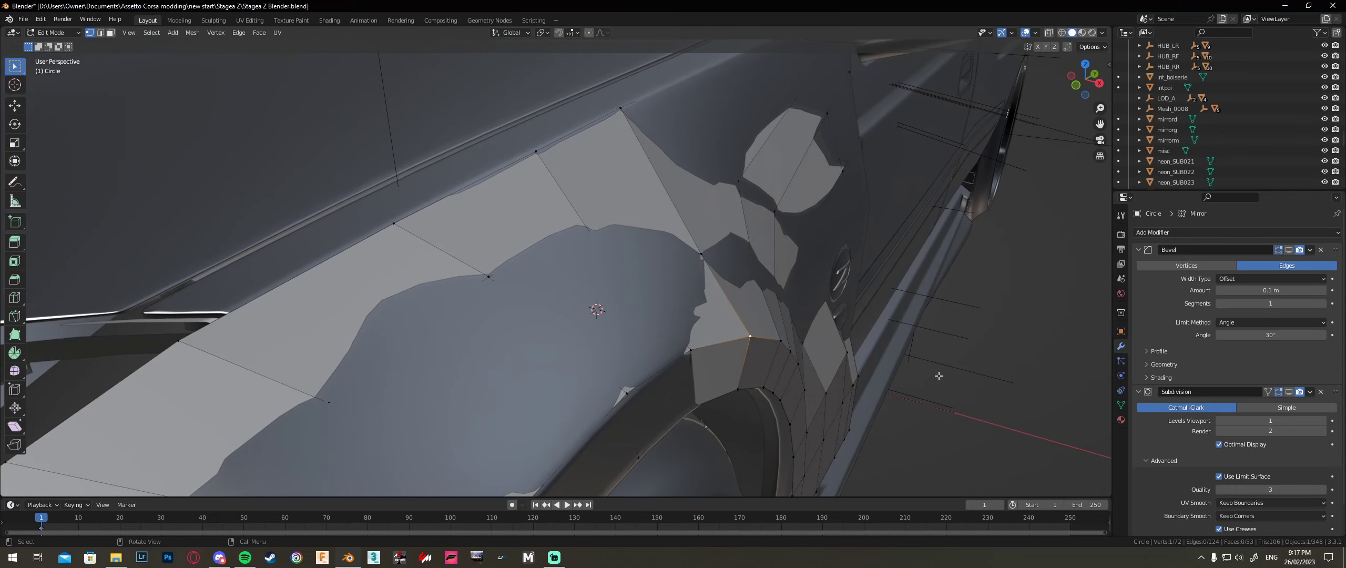
key("g")
left_click(732, 410)
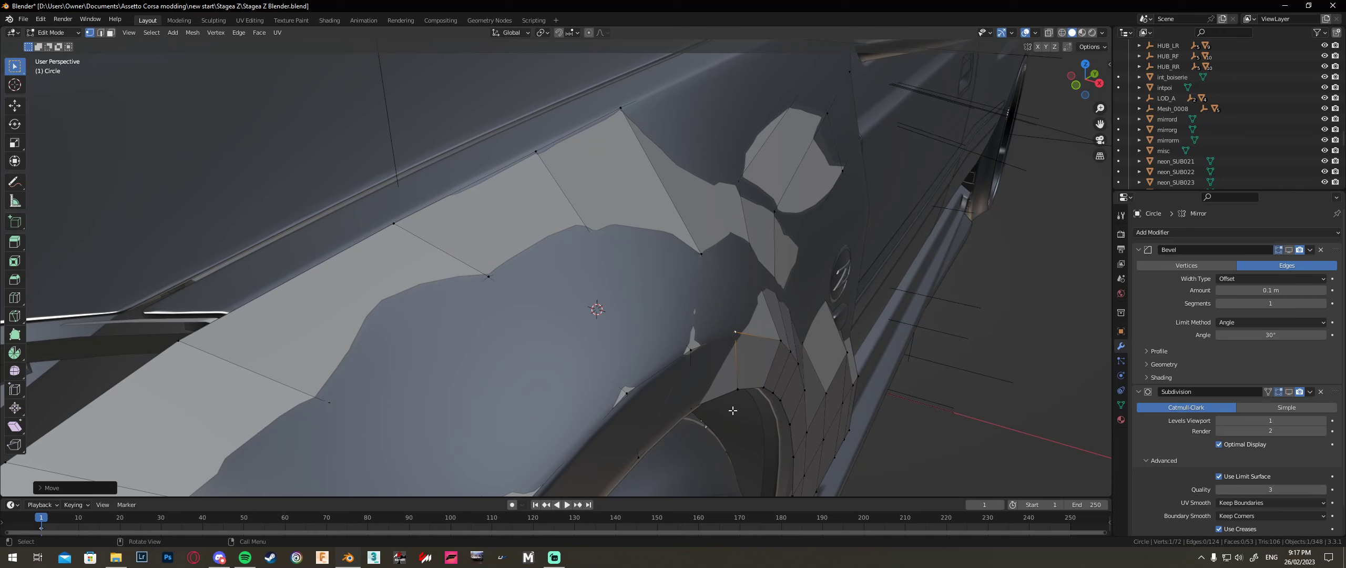
left_click(733, 410)
key("g")
left_click(728, 407)
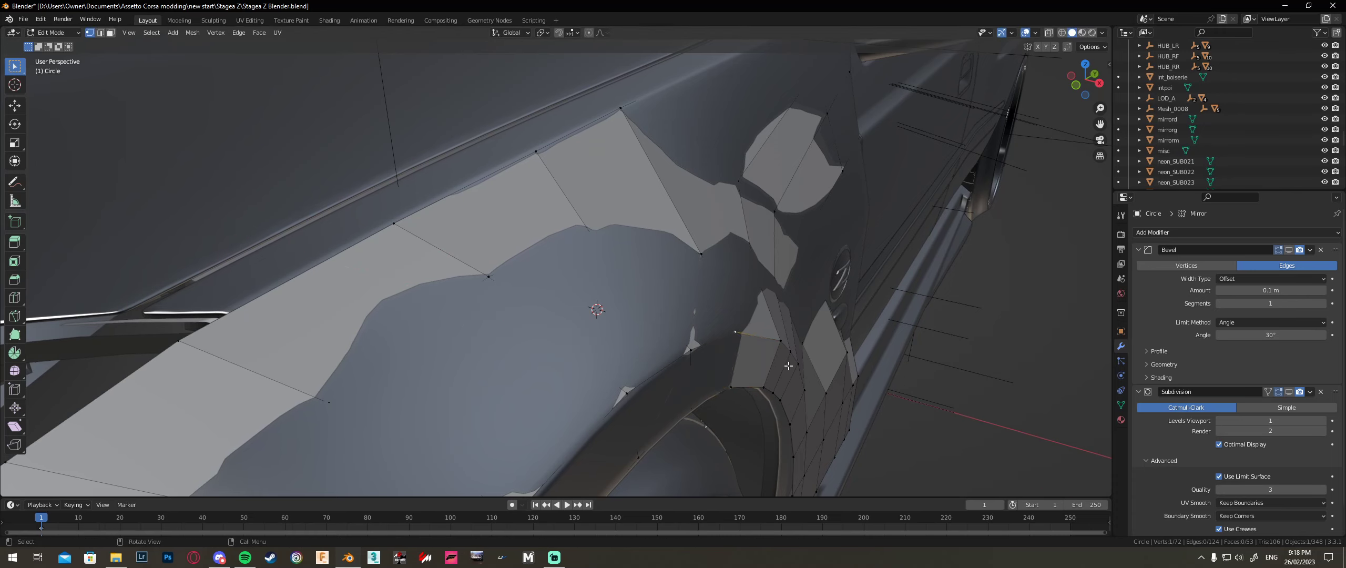
Step: Move the next outer vertex behind the arch's top inward along X to the bodywork
left_click(782, 342)
key("g")
key("x")
left_click(788, 382)
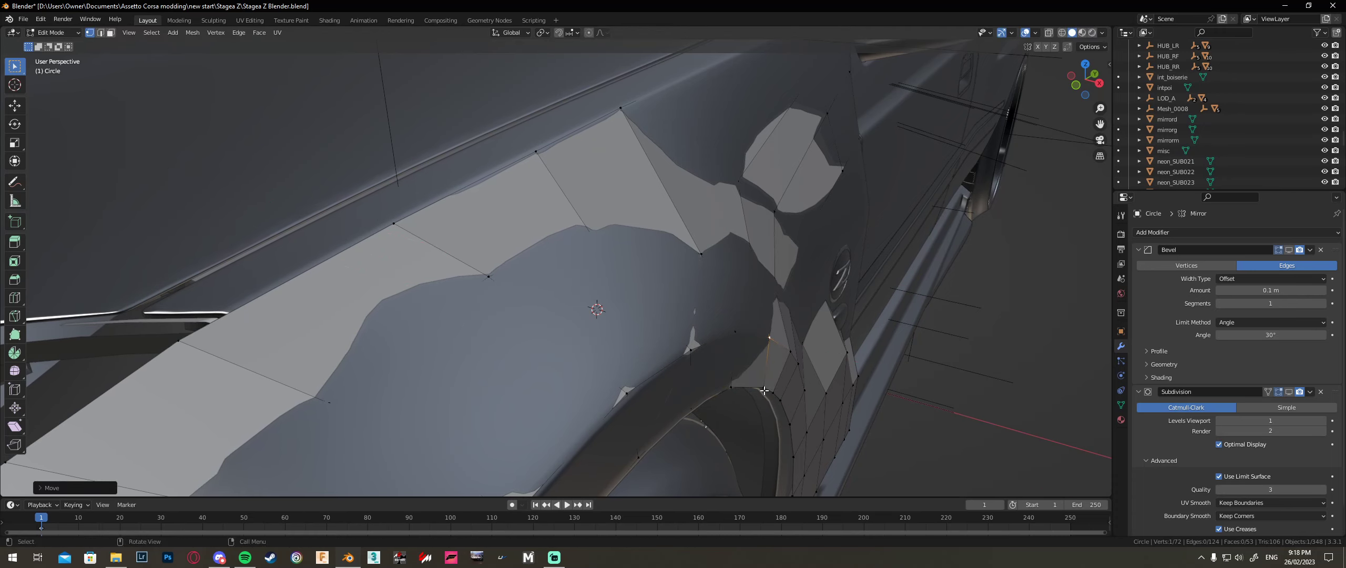
Step: Move the inner lip vertex at the arch's top inward along X, and fine-tune the outer vertex above it along X
left_click(765, 389)
key("g")
key("x")
left_click(756, 387)
left_click(735, 333)
key("g")
key("x")
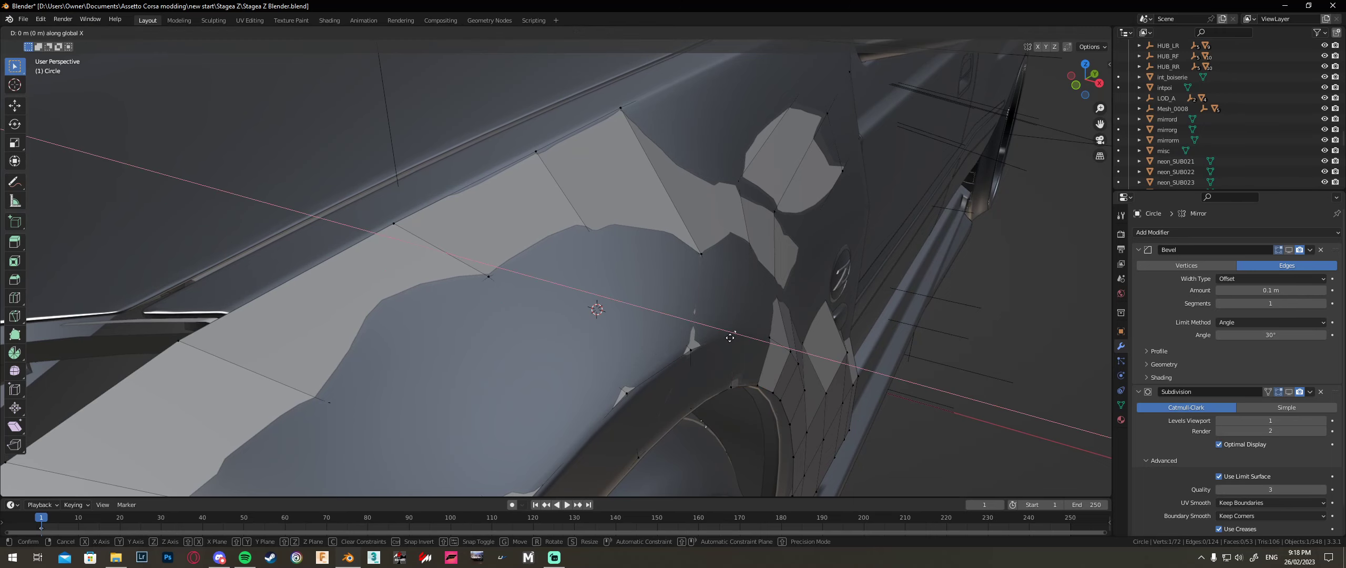
left_click(731, 337)
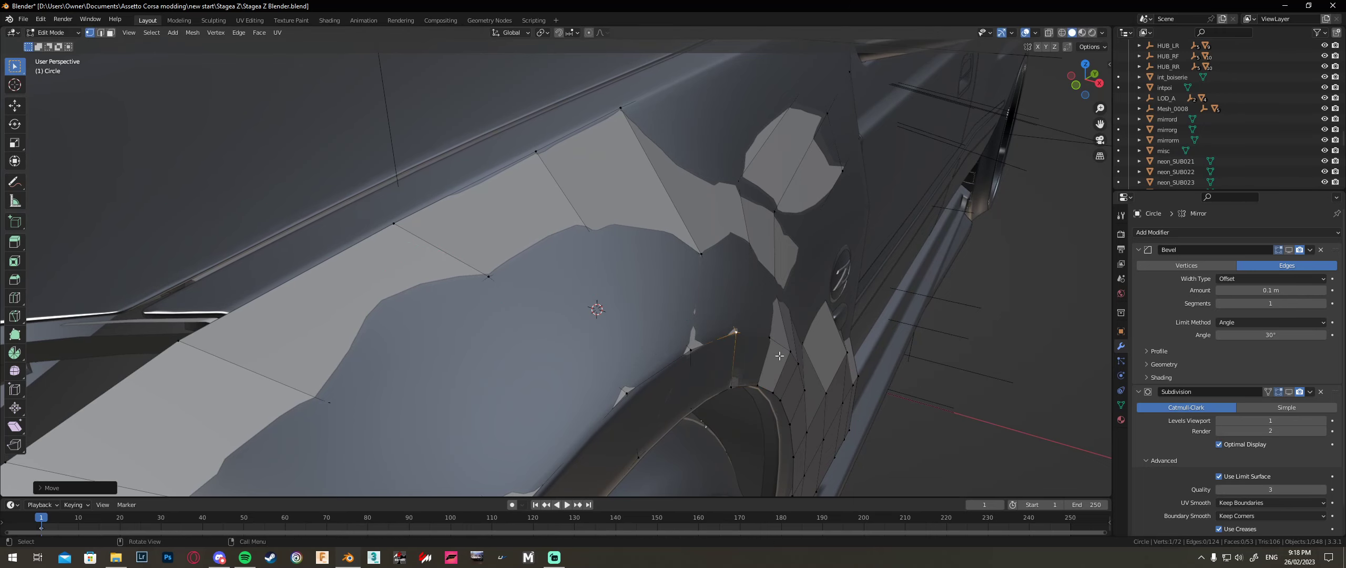
Step: Move the next outer vertex down the rear of the wheel arch inward along X
left_click(792, 356)
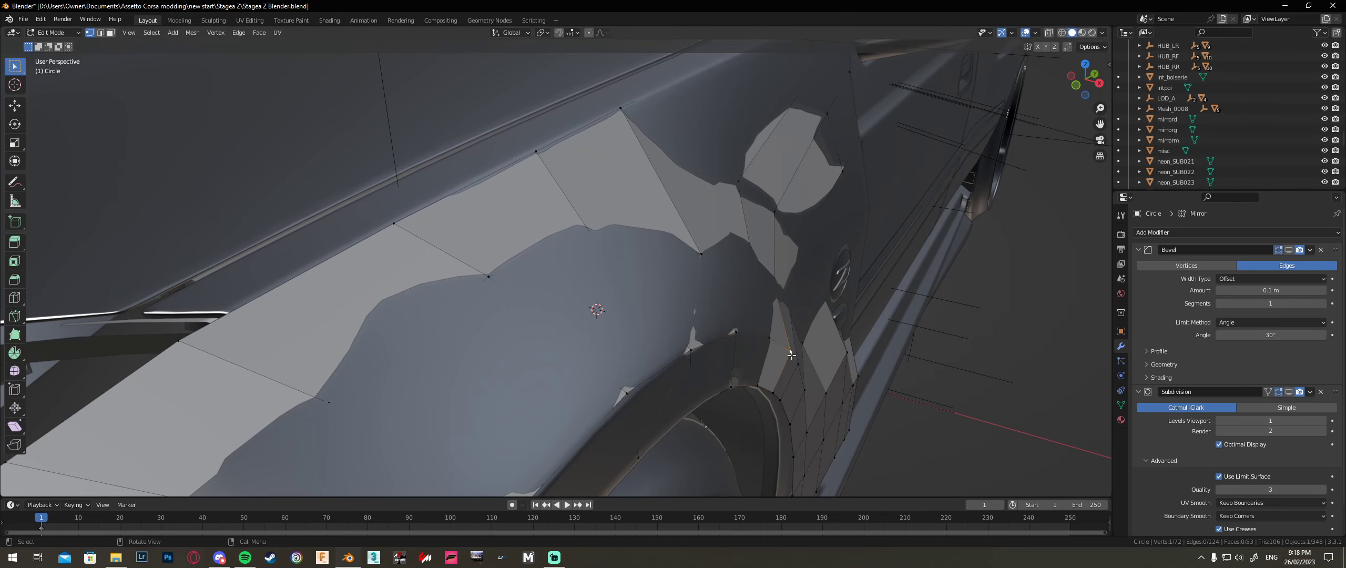
key("g")
key("x")
left_click(825, 372)
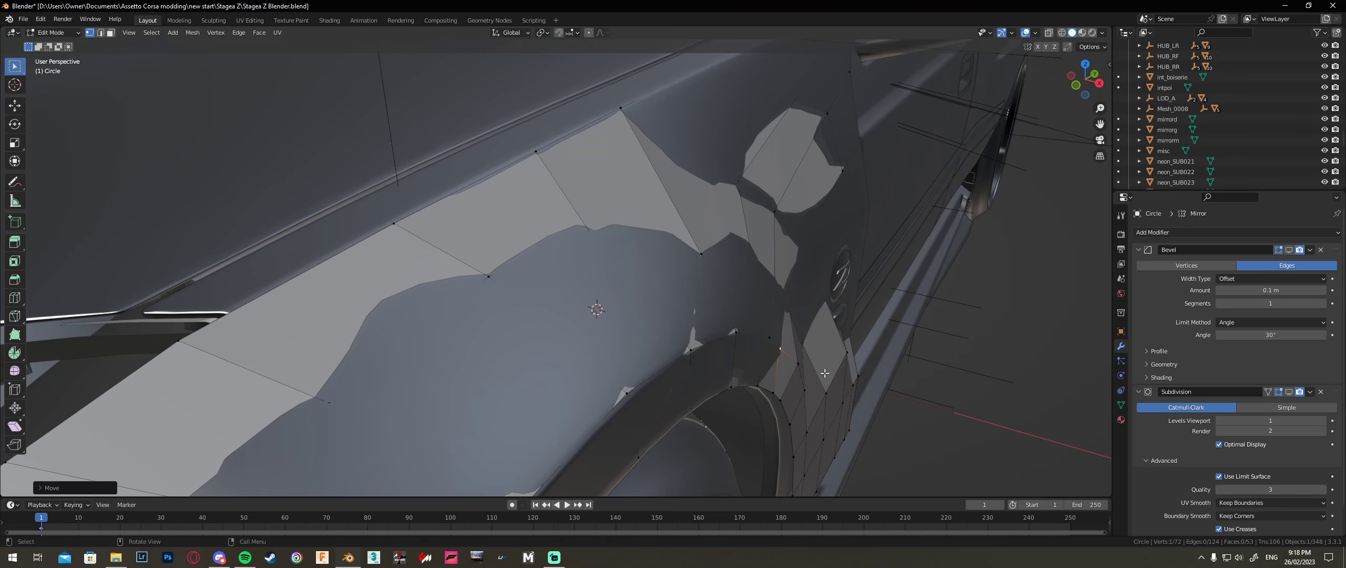
key("n")
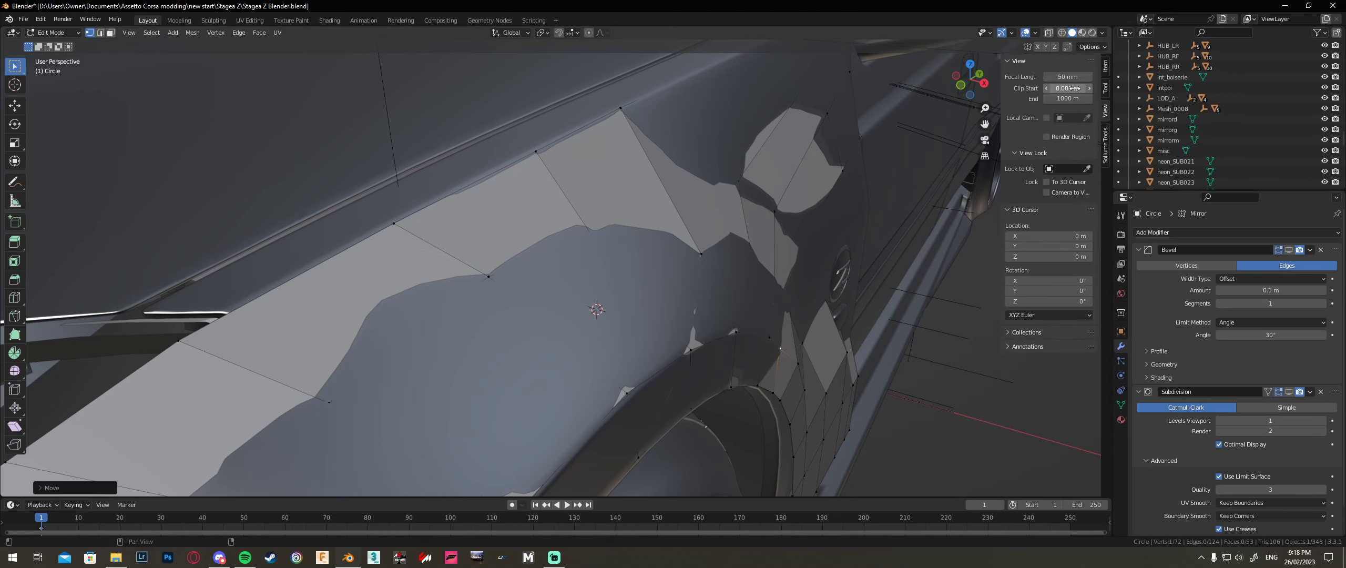
key("n")
Step: Move the inner lip vertex just behind the arch's top inward about 0.000074 m along X
key("g")
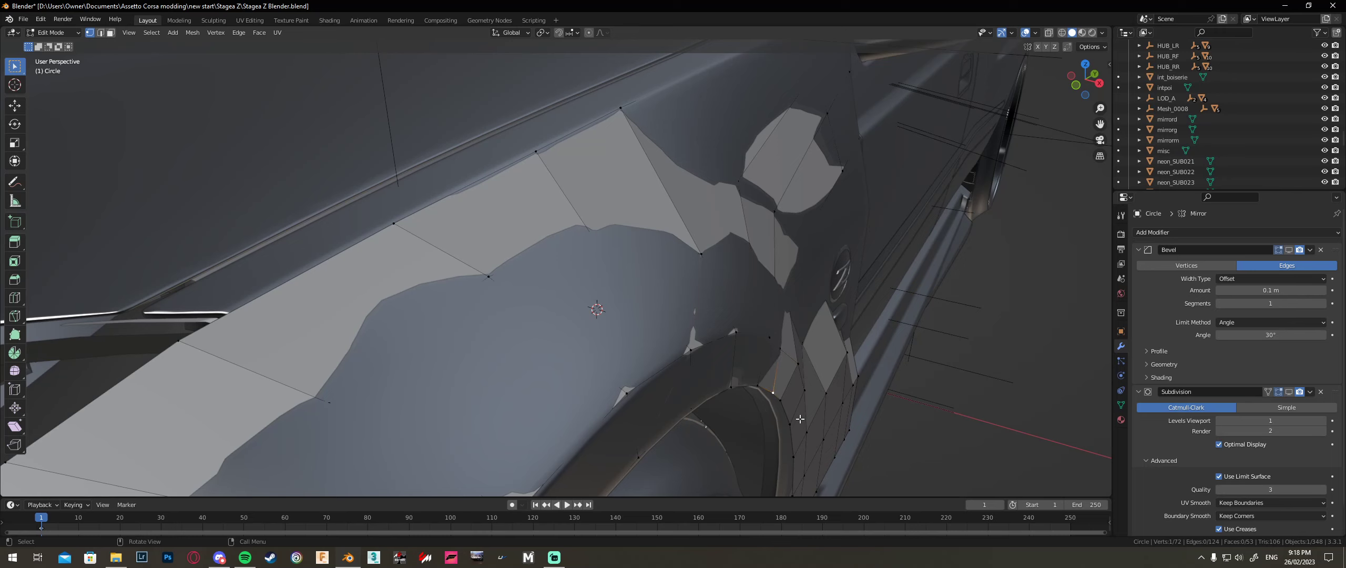
key("x")
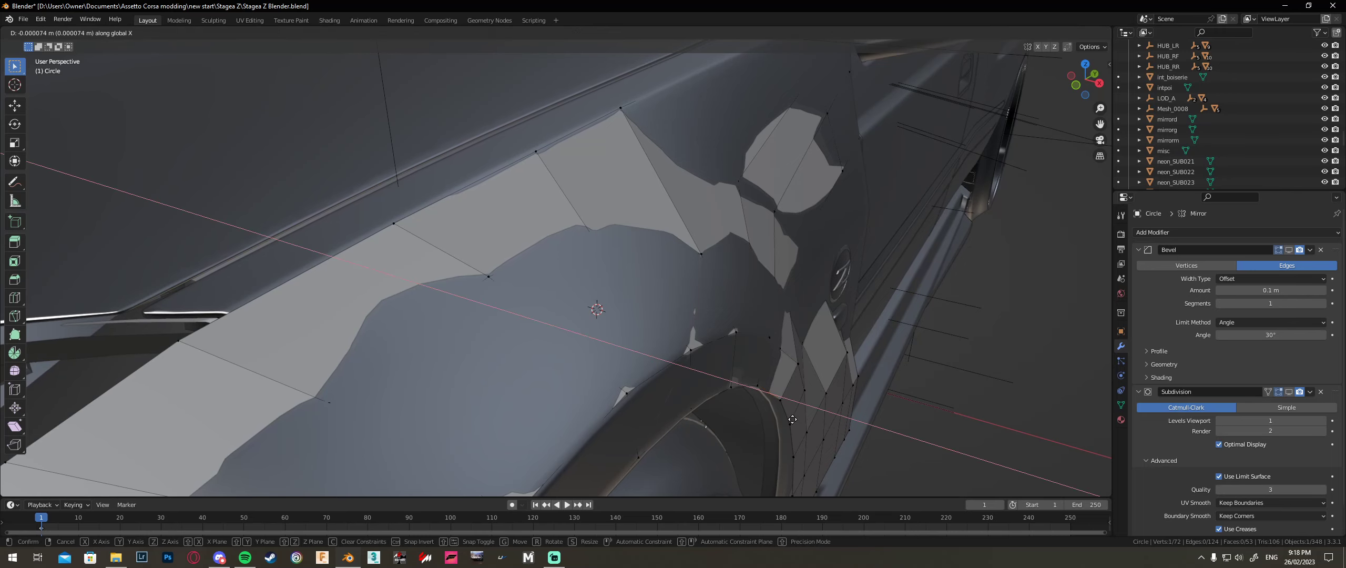
left_click(792, 419)
key("n")
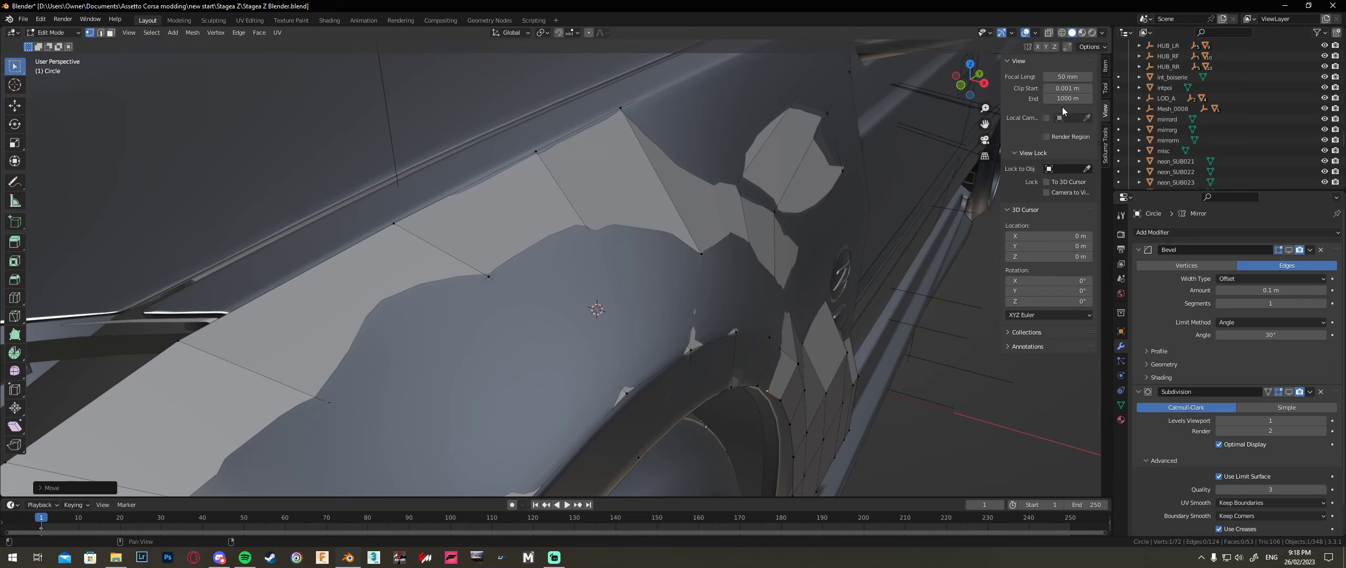
key("n")
Step: Bring the next vertices down the arch's rear inward along X, moving the lowest lip vertex about 0.000045 m
left_click(797, 382)
key("g")
key("x")
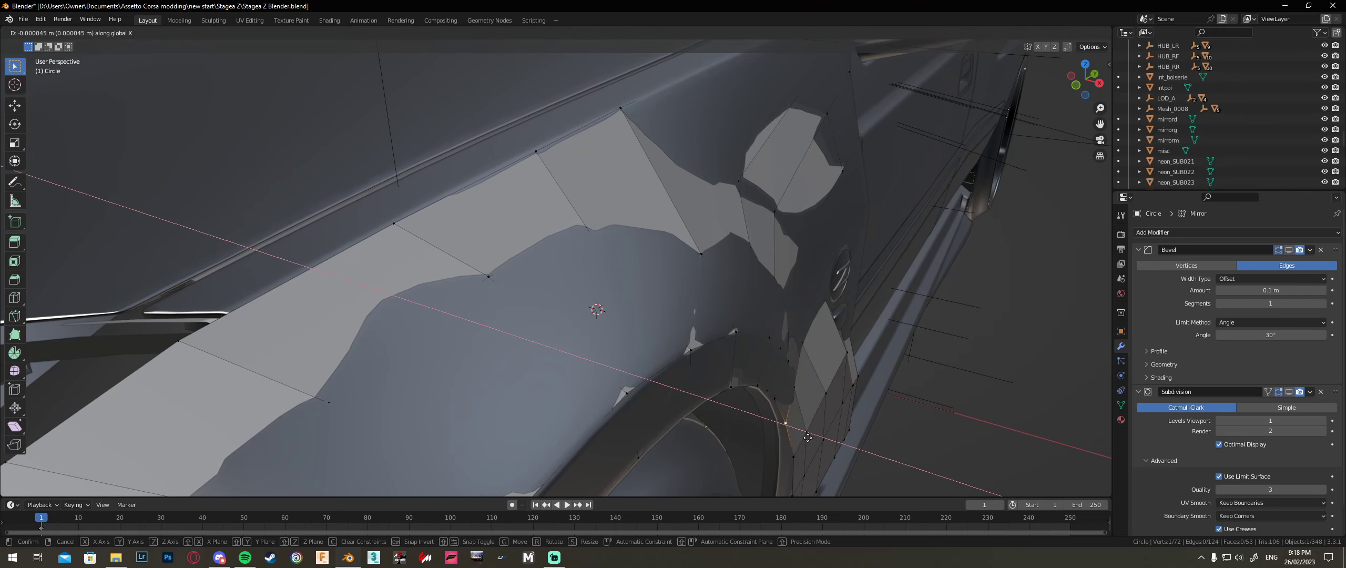
left_click(806, 437)
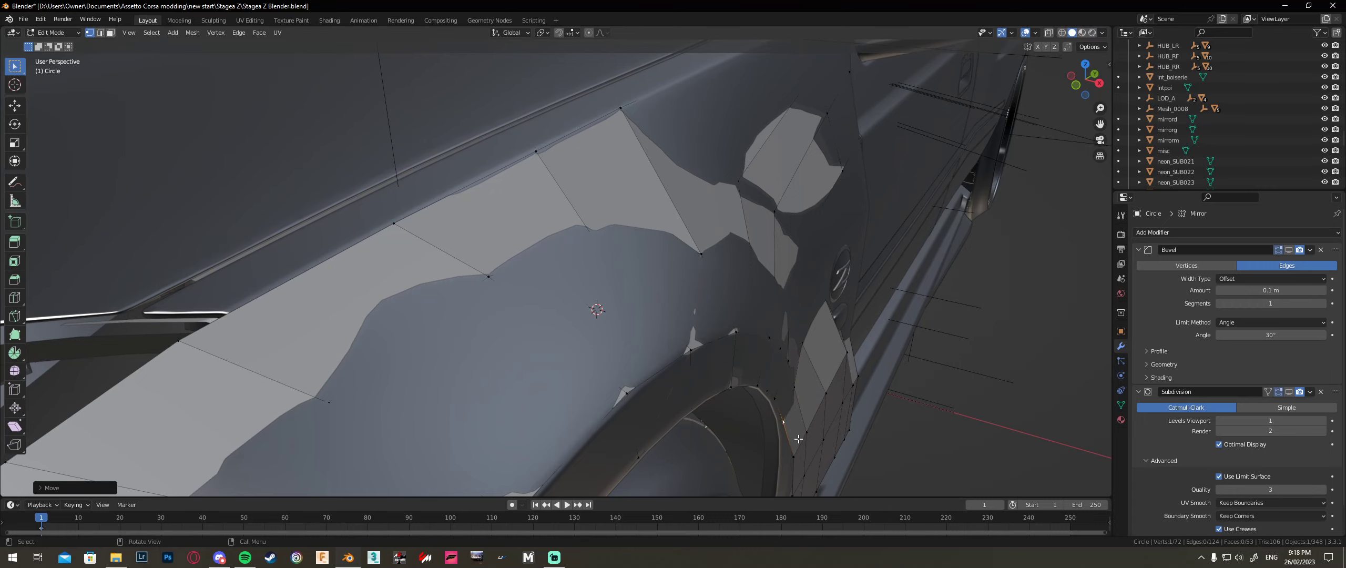
middle_click_drag(800, 438, 764, 422)
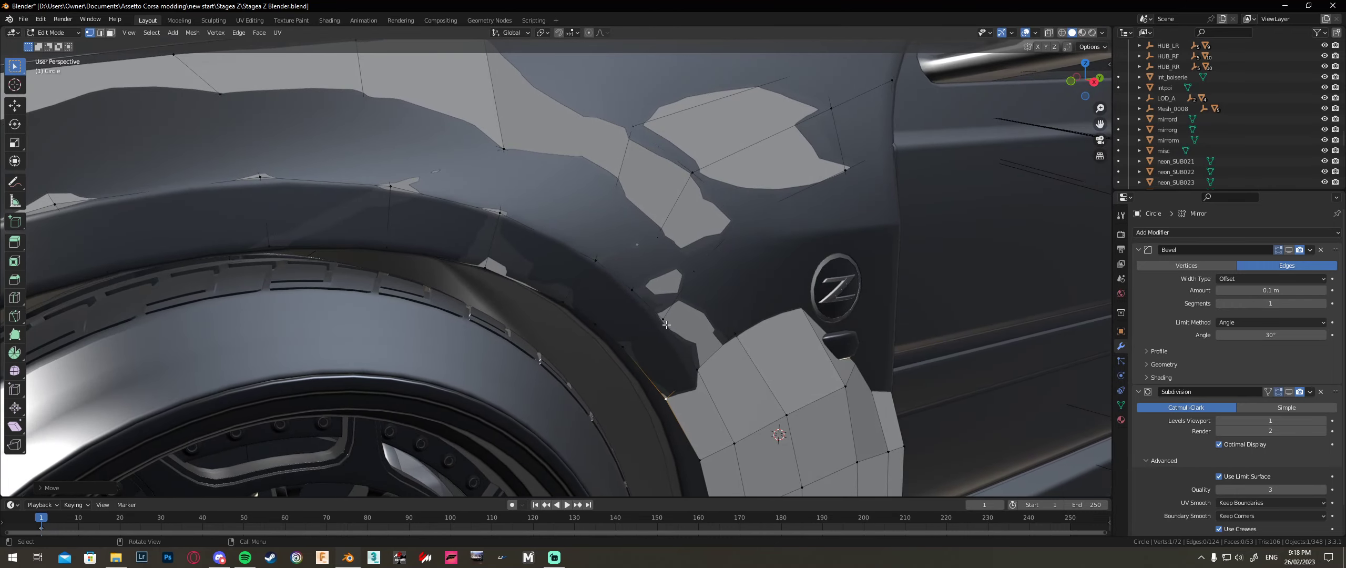
Step: Fine-tune the two neighbouring outer vertices on the upper rear of the wheel arch by moving each along X
middle_click_drag(701, 374, 577, 391)
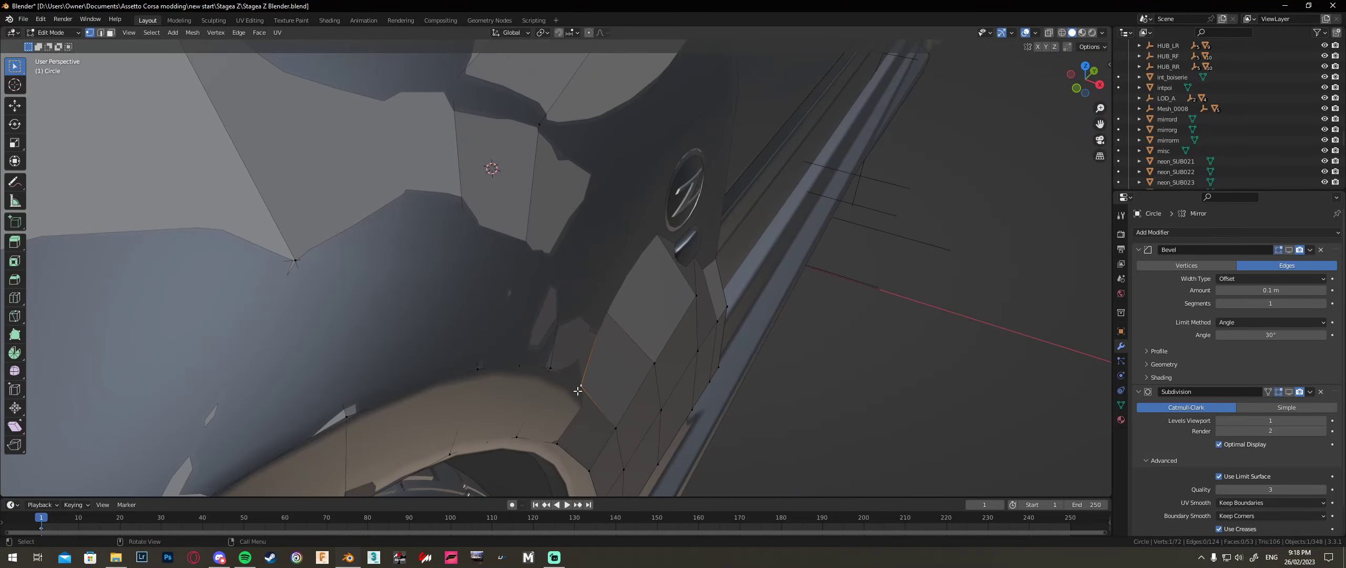
key("g")
key("x")
left_click(616, 405)
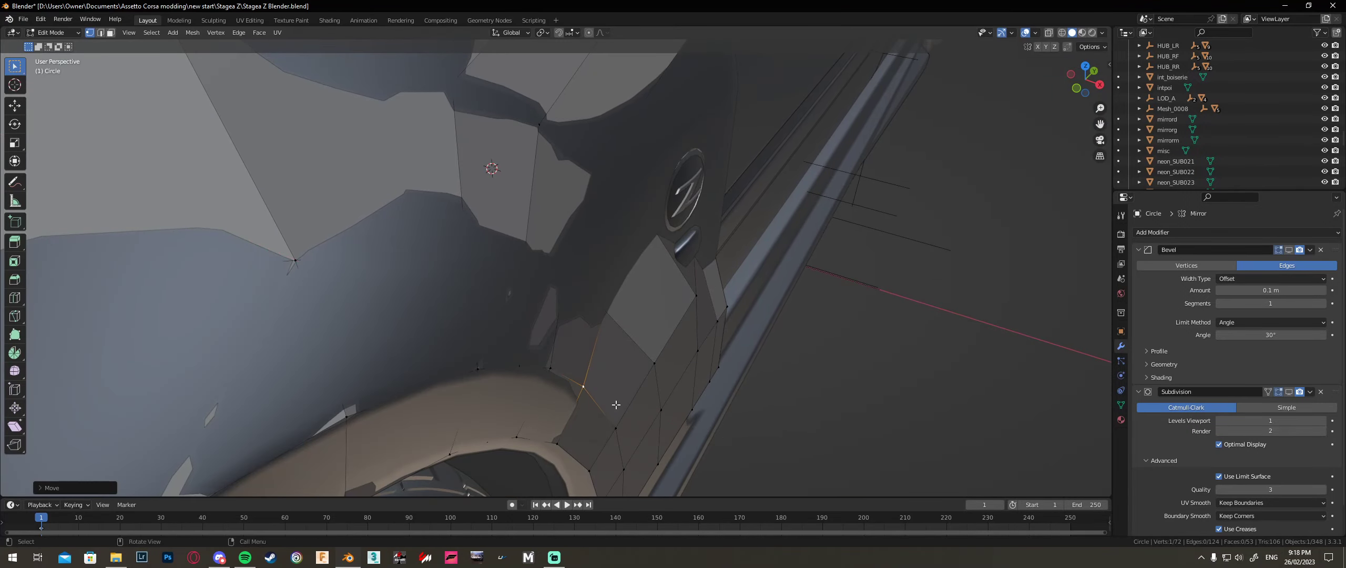
left_click(556, 373)
key("g")
key("x")
left_click(557, 374)
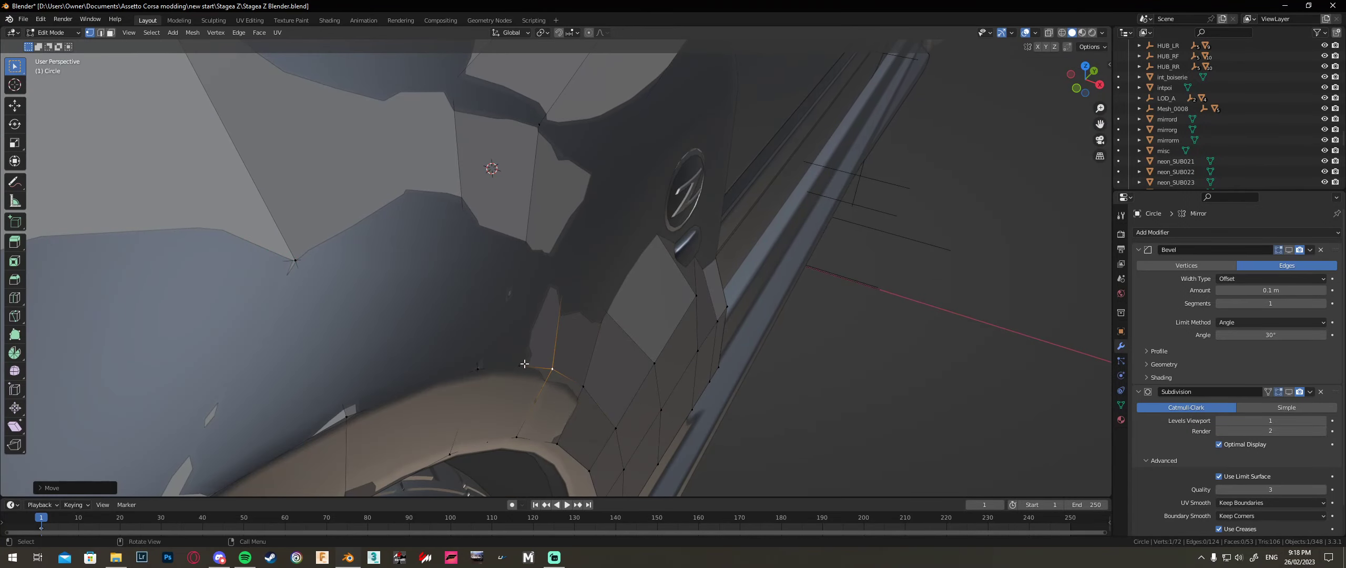
Step: Move the next outer vertex toward the arch's top outward about 0.000014 m along X
left_click(524, 363)
key("g")
key("x")
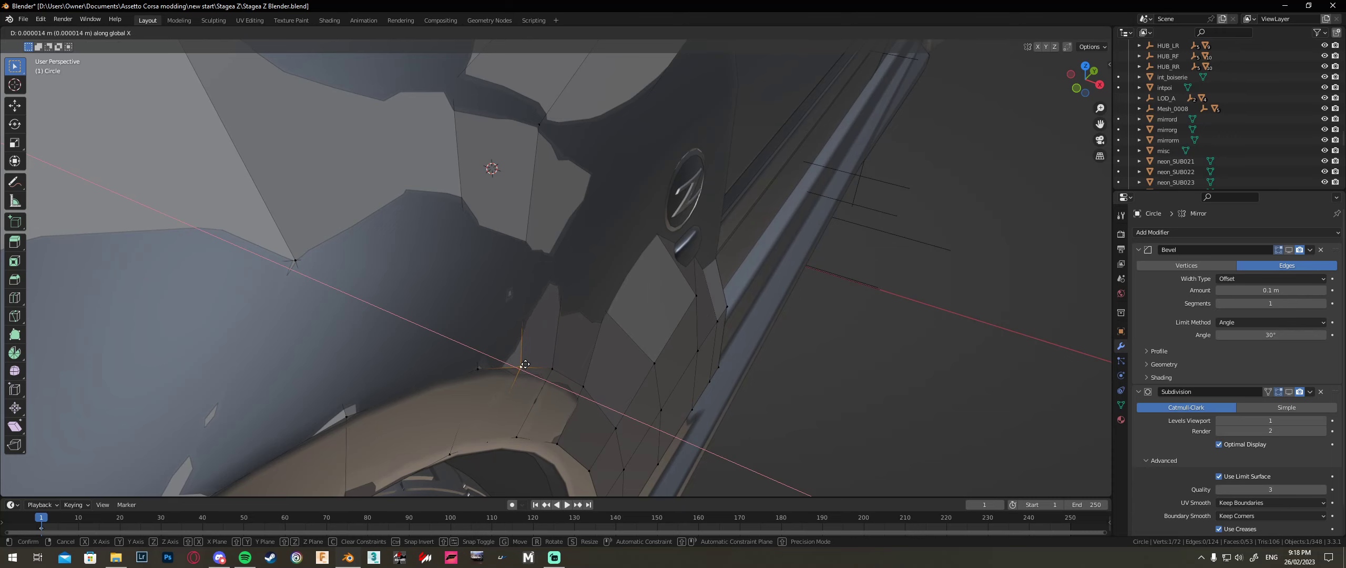
left_click(525, 364)
Step: Move the inner lip vertex halfway down the rear of the wheel arch inward along X
middle_click_drag(586, 415, 533, 311, "shift")
left_click(523, 352)
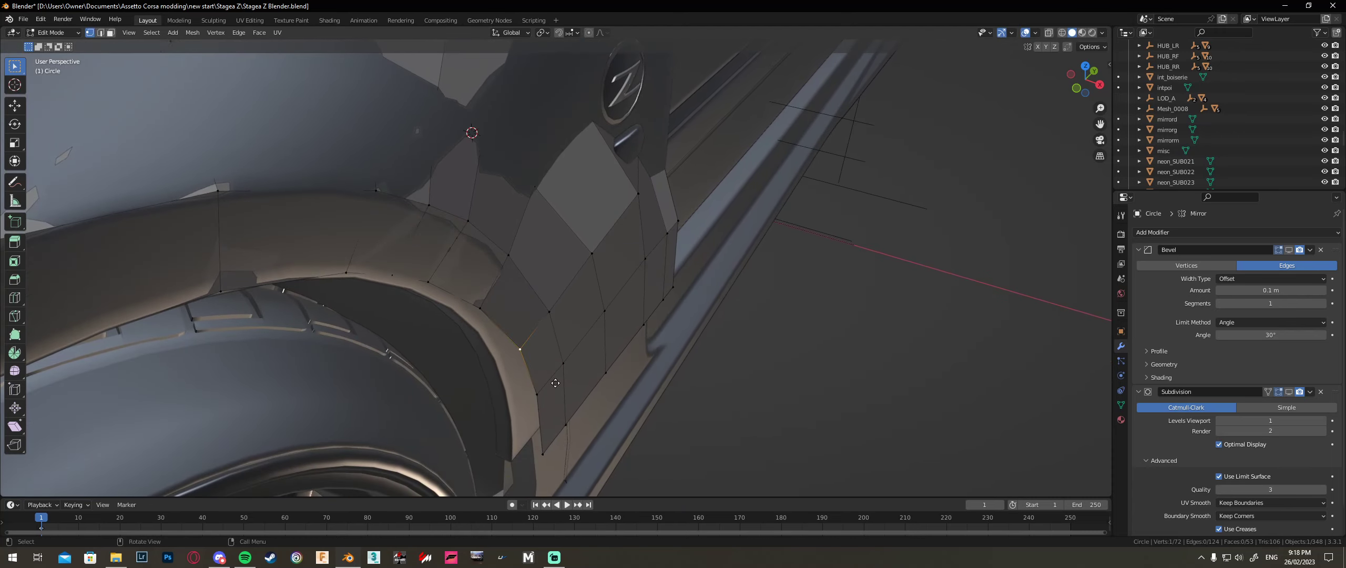
key("g")
key("x")
left_click(543, 383)
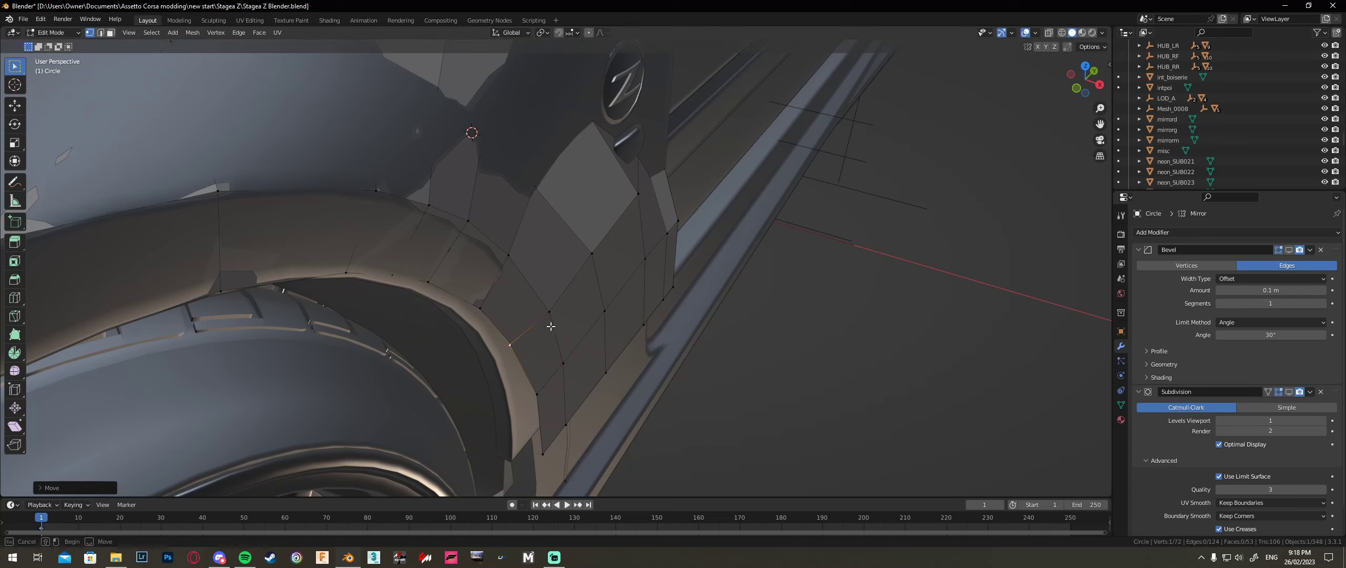
Step: Move the outer vertex beside that lip vertex inward along X to meet the arch surface
left_click_drag(559, 315, 564, 323)
key("g")
key("x")
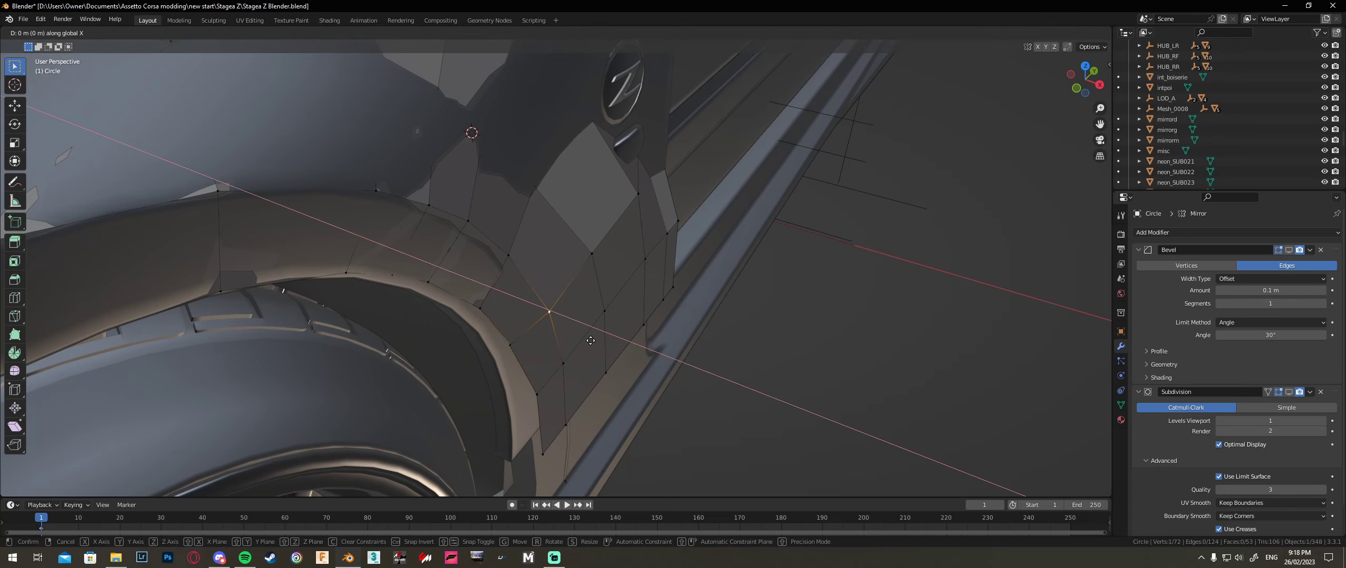
left_click(579, 338)
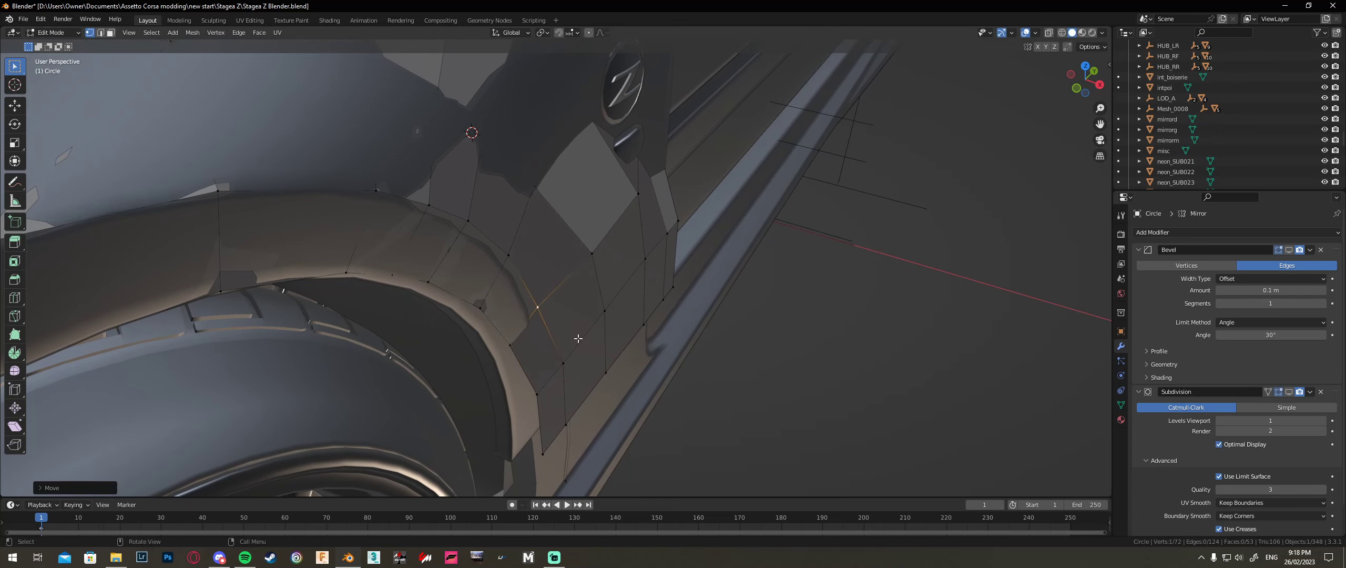
Step: Bring the lower vertices at the arch's rear inward along X, moving the lowest outer one about 0.000194 m
left_click(563, 364)
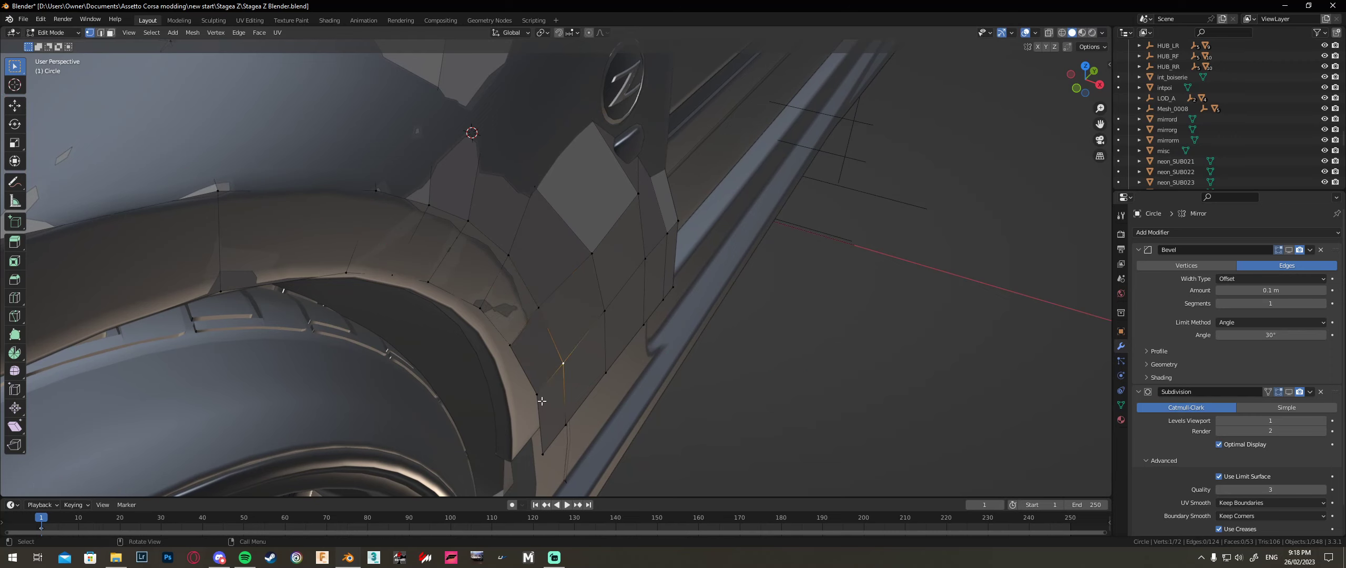
key("g")
key("x")
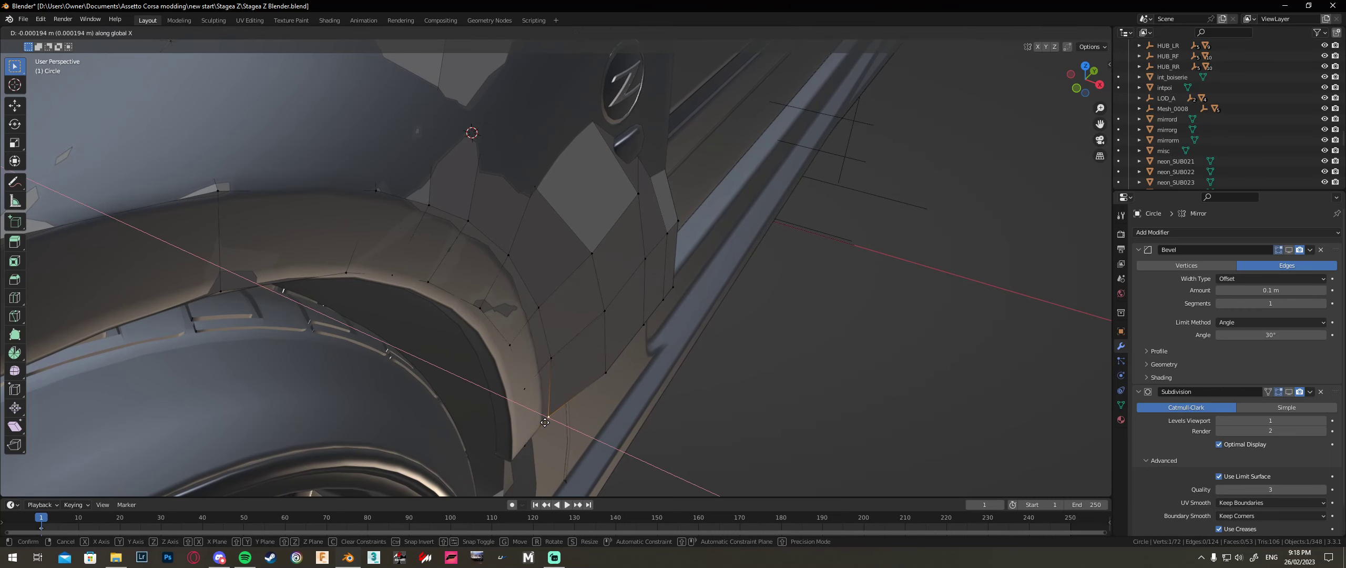
left_click(544, 422)
Step: Move the two upper vertices between the wheel arch and the Z badge inward along X
left_click(598, 254)
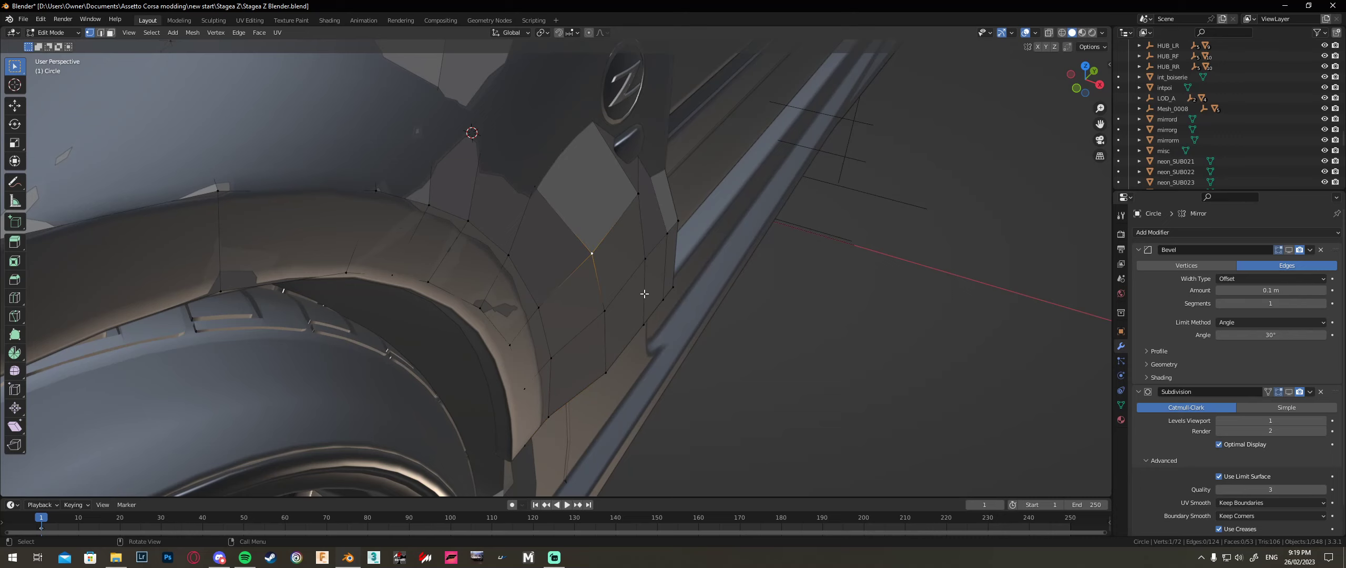
key("g")
key("x")
left_click(619, 292)
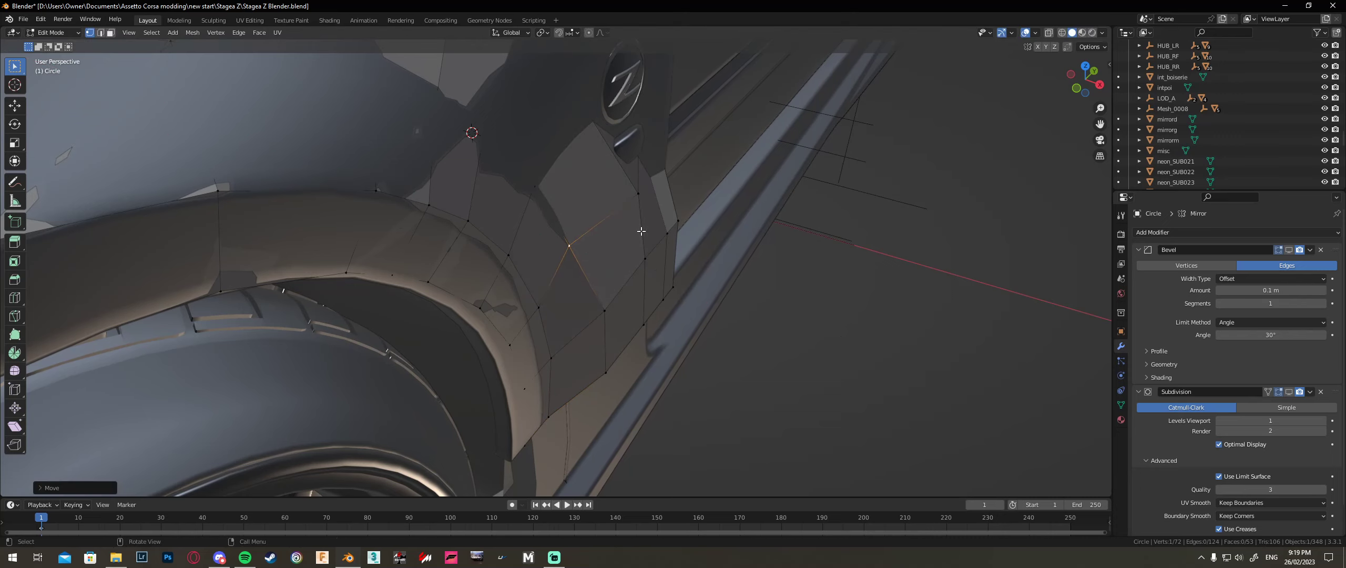
left_click(640, 221)
key("g")
key("x")
left_click(609, 212)
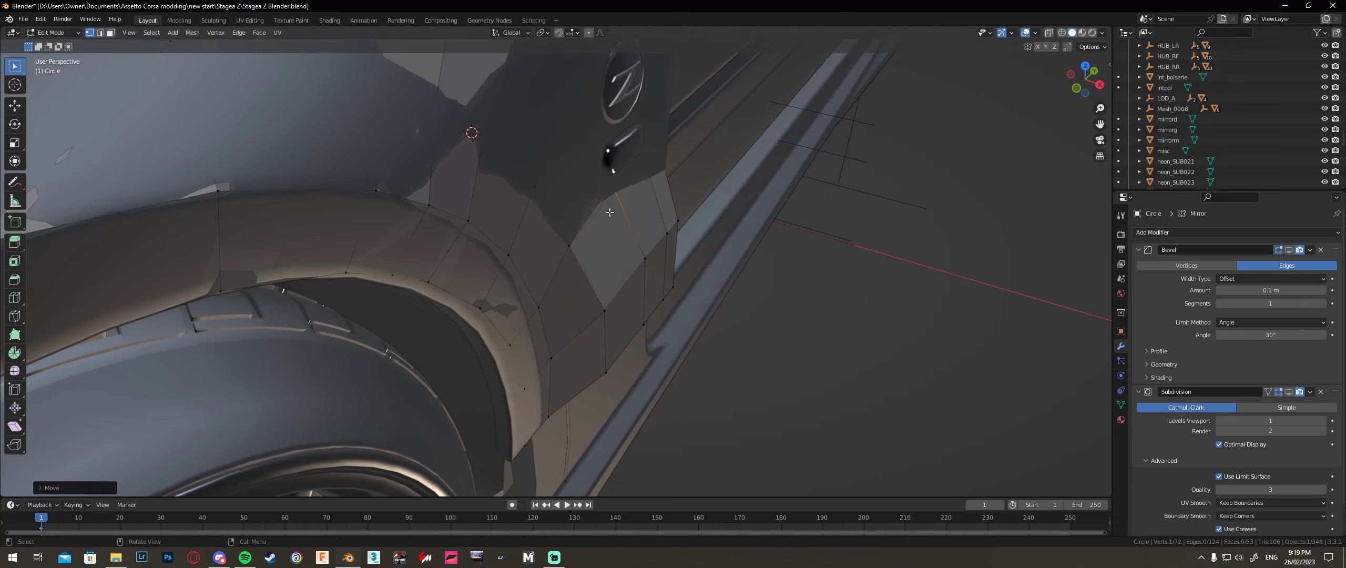
Step: Move the two lower vertices in the column behind the arch inward along X, the bottom one about 0.000306 m
left_click(608, 310)
key("g")
key("x")
left_click(571, 329)
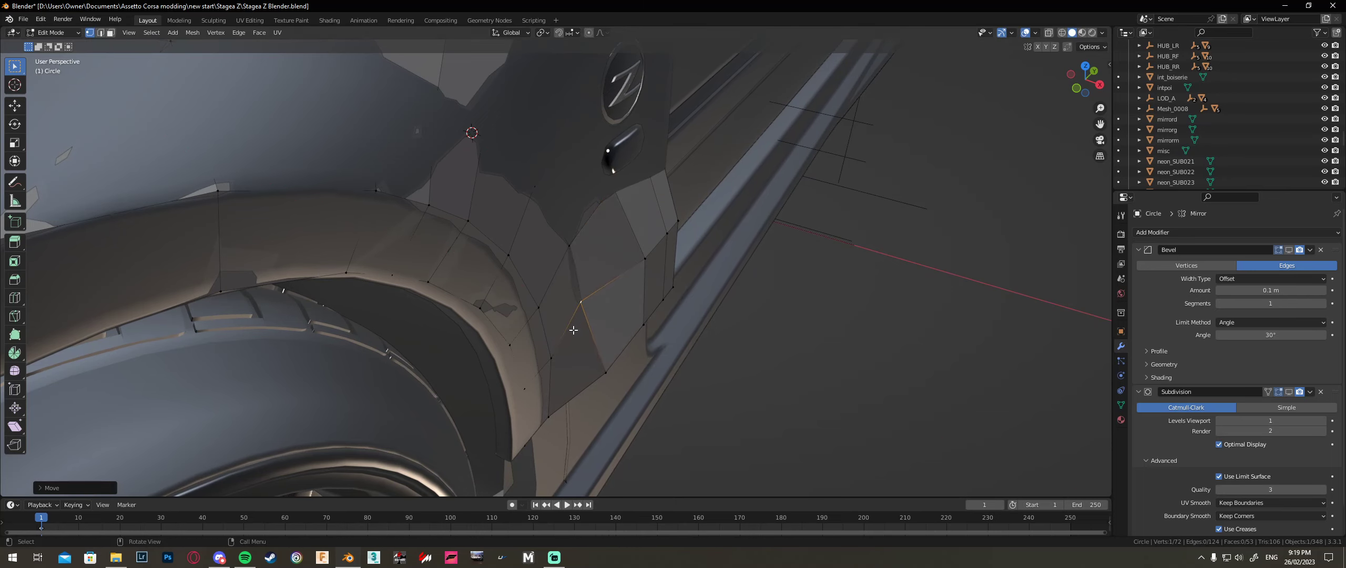
left_click(605, 387)
key("g")
key("x")
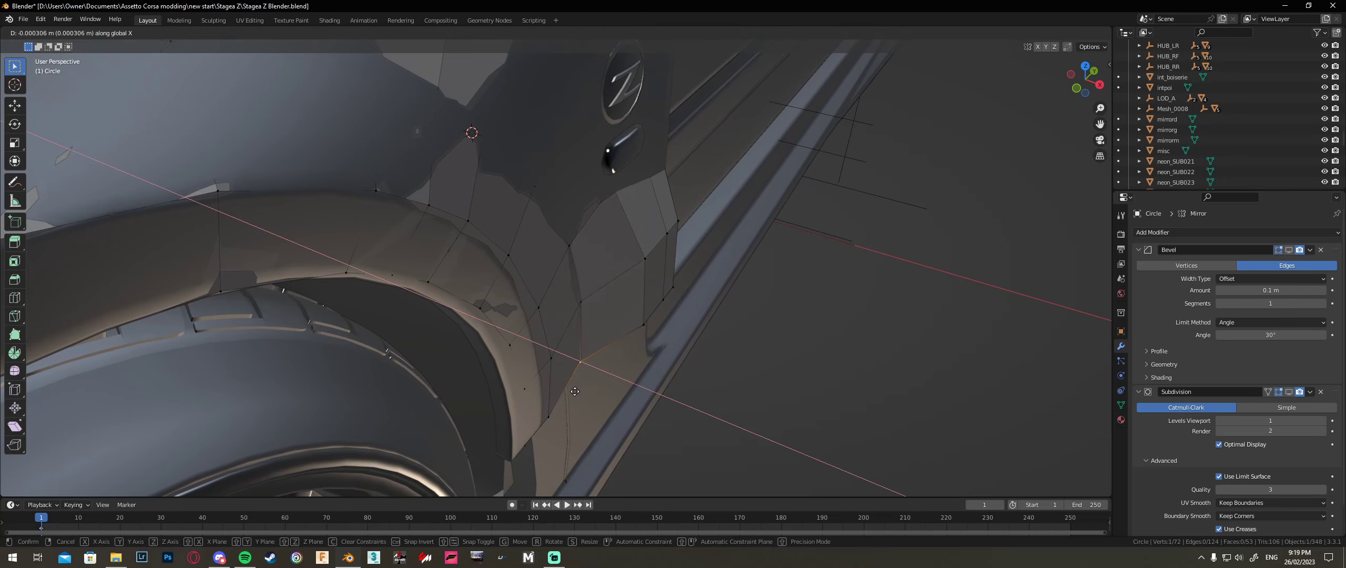
left_click(575, 391)
Step: Move the two lower vertices of the next column toward the door inward along X
left_click(644, 265)
key("g")
key("x")
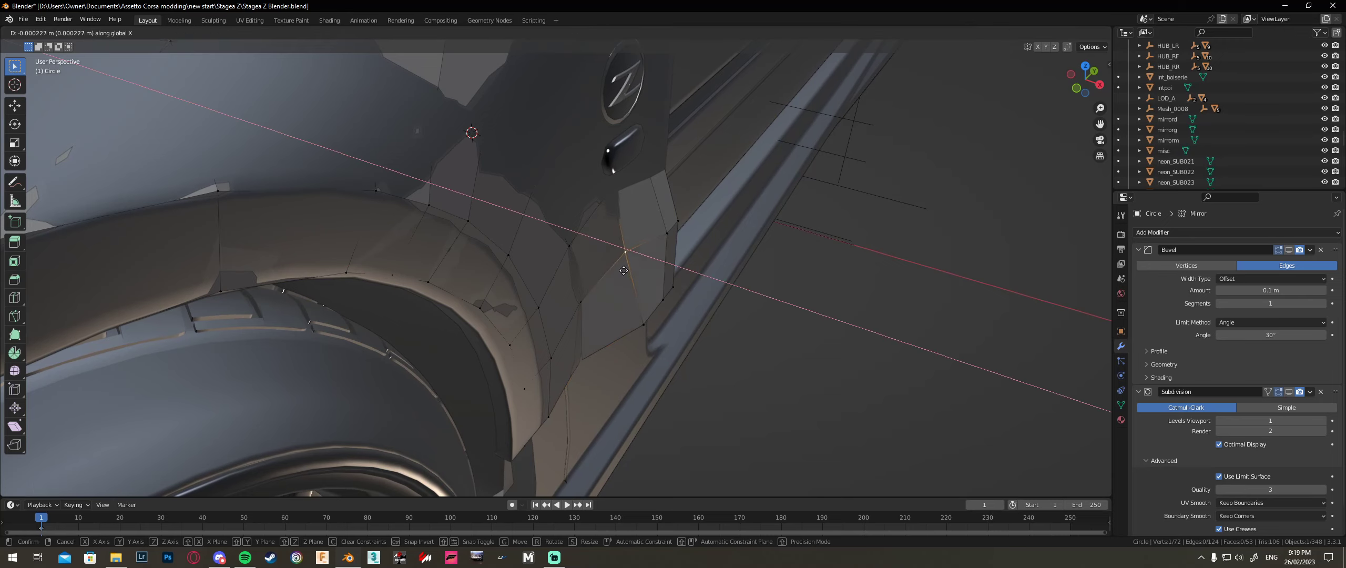
left_click(619, 274)
left_click(644, 318)
key("g")
key("x")
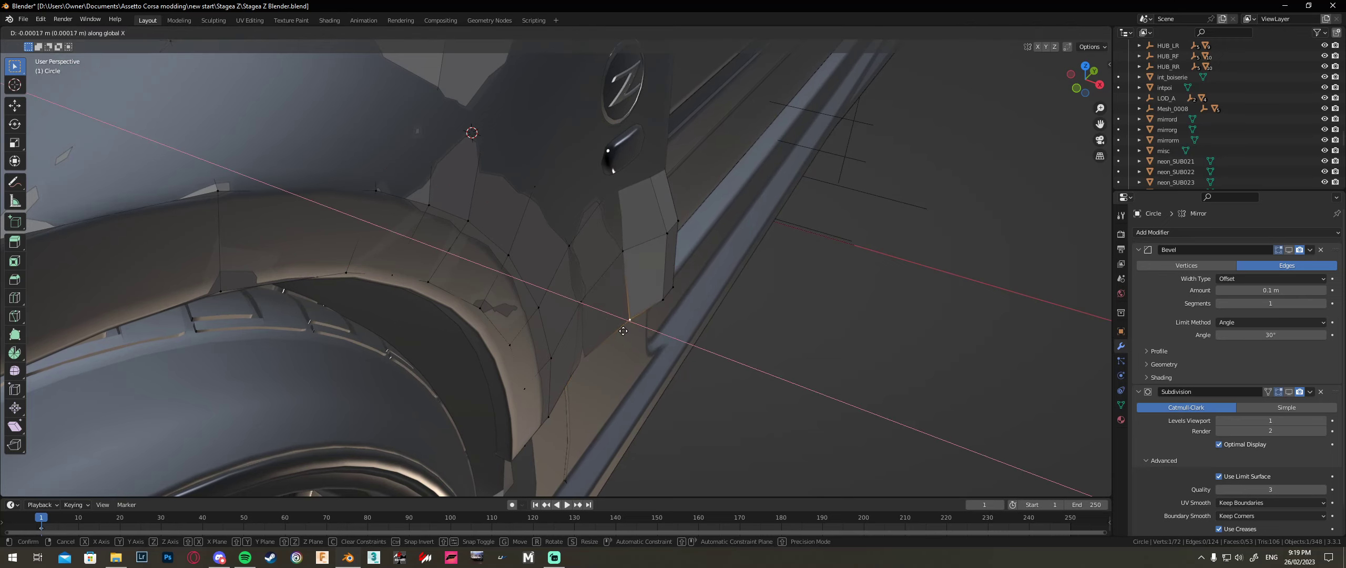
left_click(612, 331)
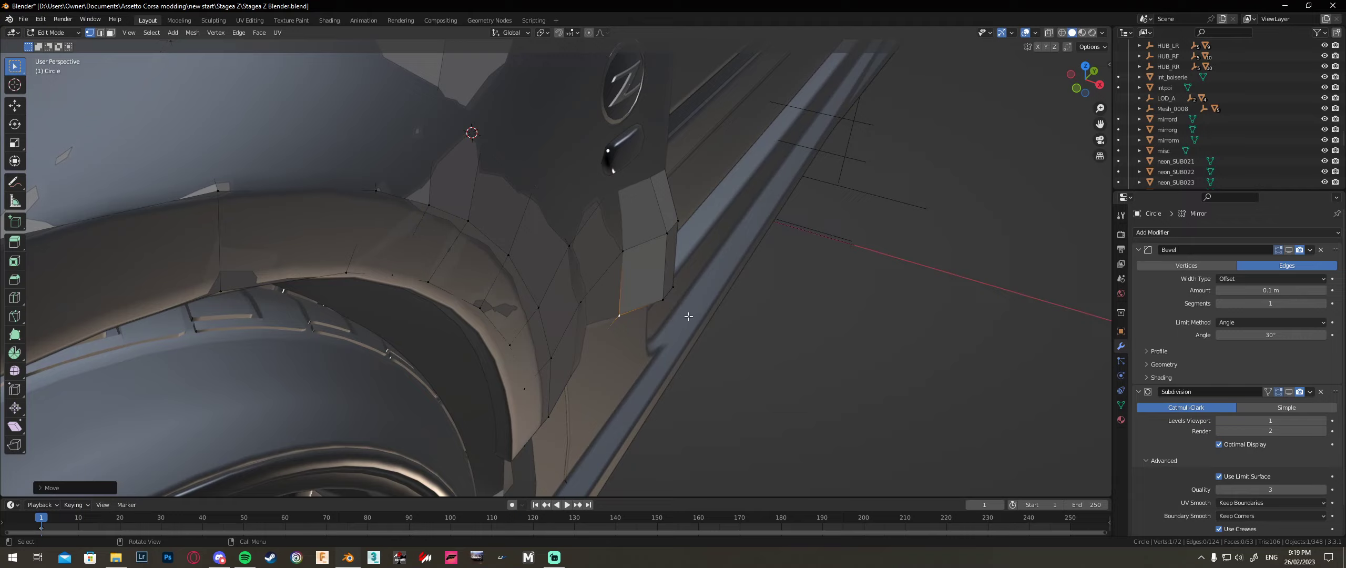
Step: Select the four vertices of the fender's lower rear strip beside the door and move them inward along X
left_click_drag(689, 317, 656, 205)
key("g")
key("x")
left_click(699, 291)
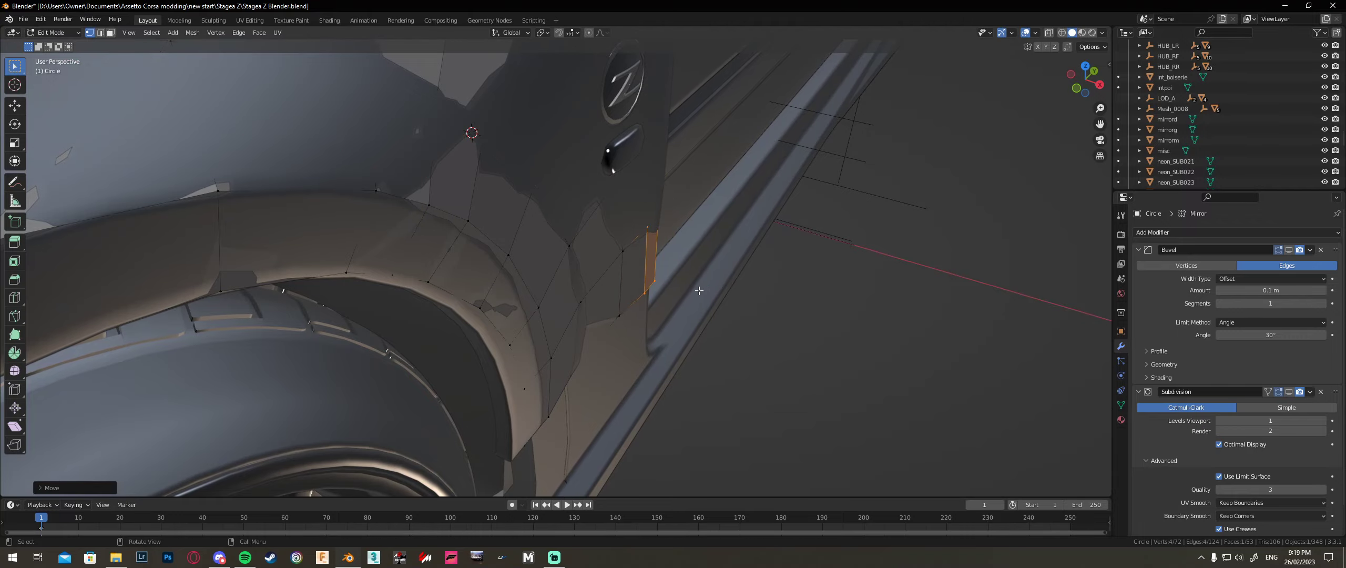
Step: Select the seven vertices of the fender's upper edge that runs alongside the hood, up to the windshield corner
left_click_drag(693, 306, 640, 263)
middle_click_drag(638, 273, 467, 320)
scroll(572, 317, "down", 4)
middle_click_drag(584, 316, 638, 302)
middle_click_drag(605, 256, 666, 266)
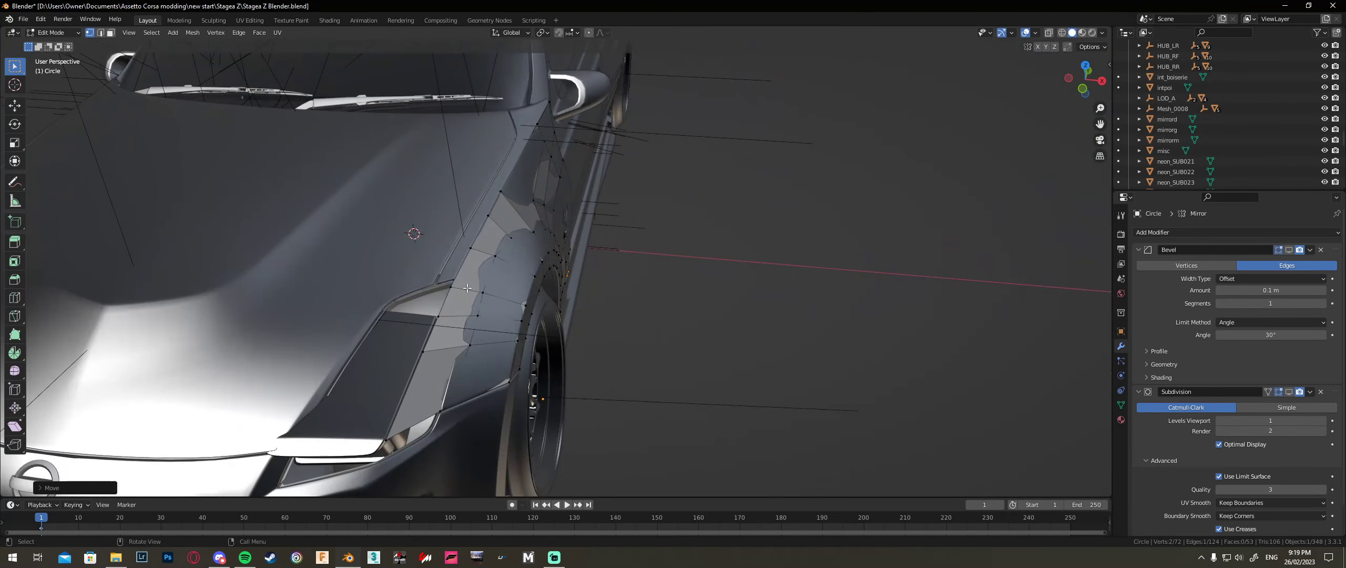
left_click(451, 288)
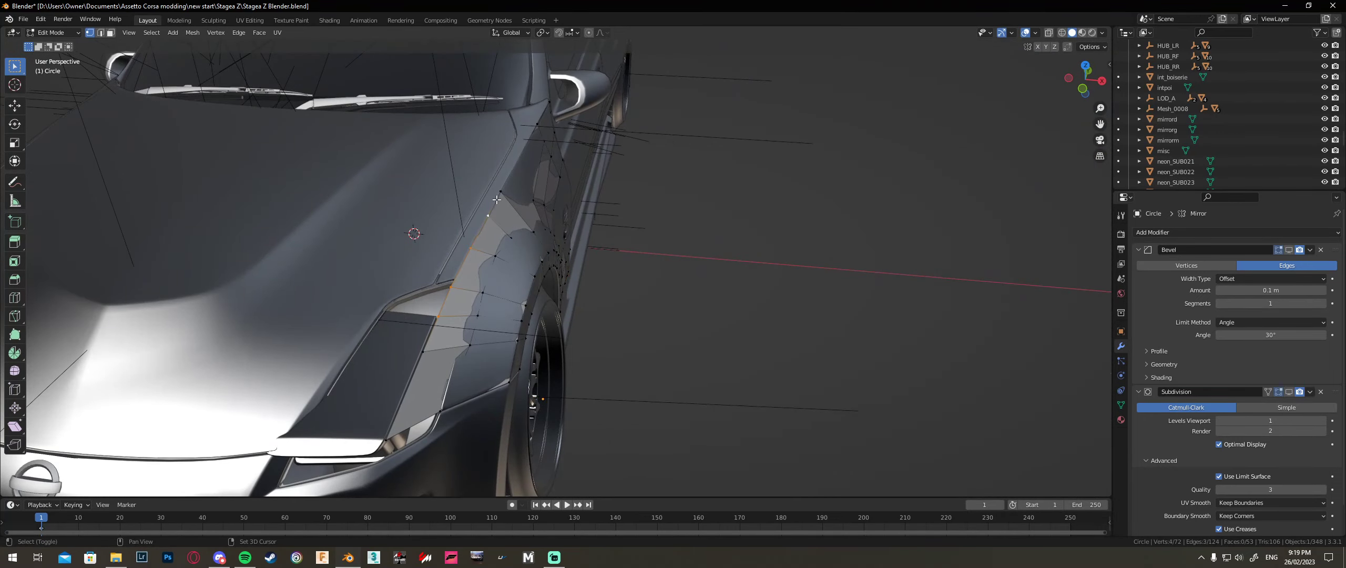
left_click(548, 106, "shift")
middle_click_drag(554, 190, 576, 201)
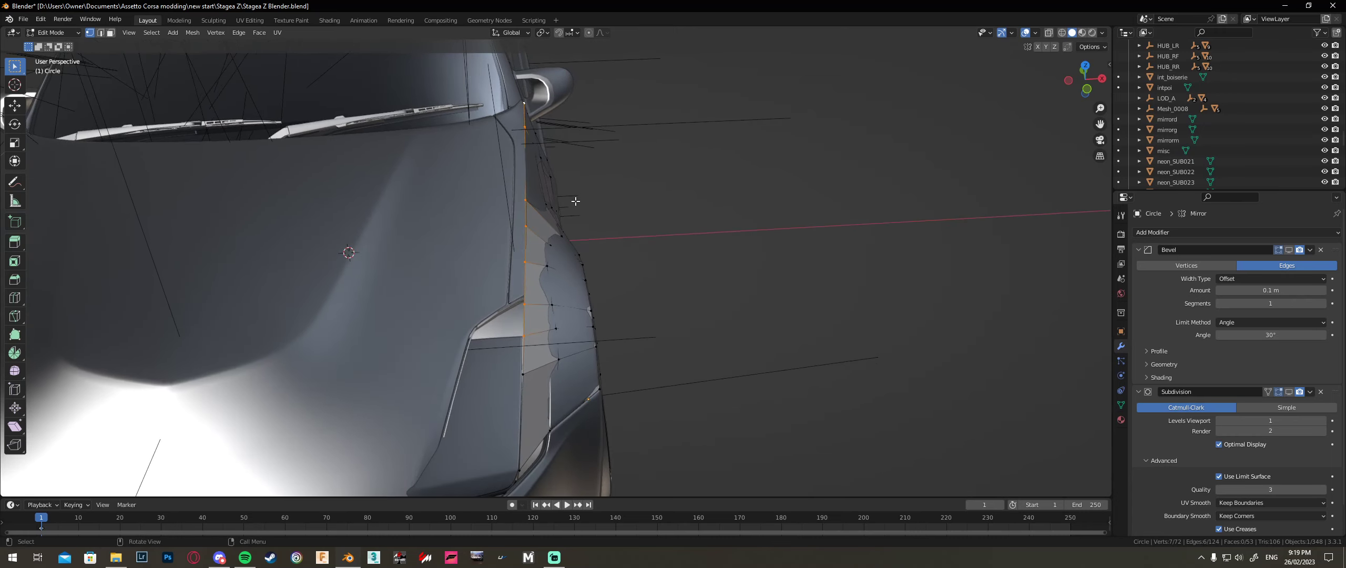
key("r")
key("x")
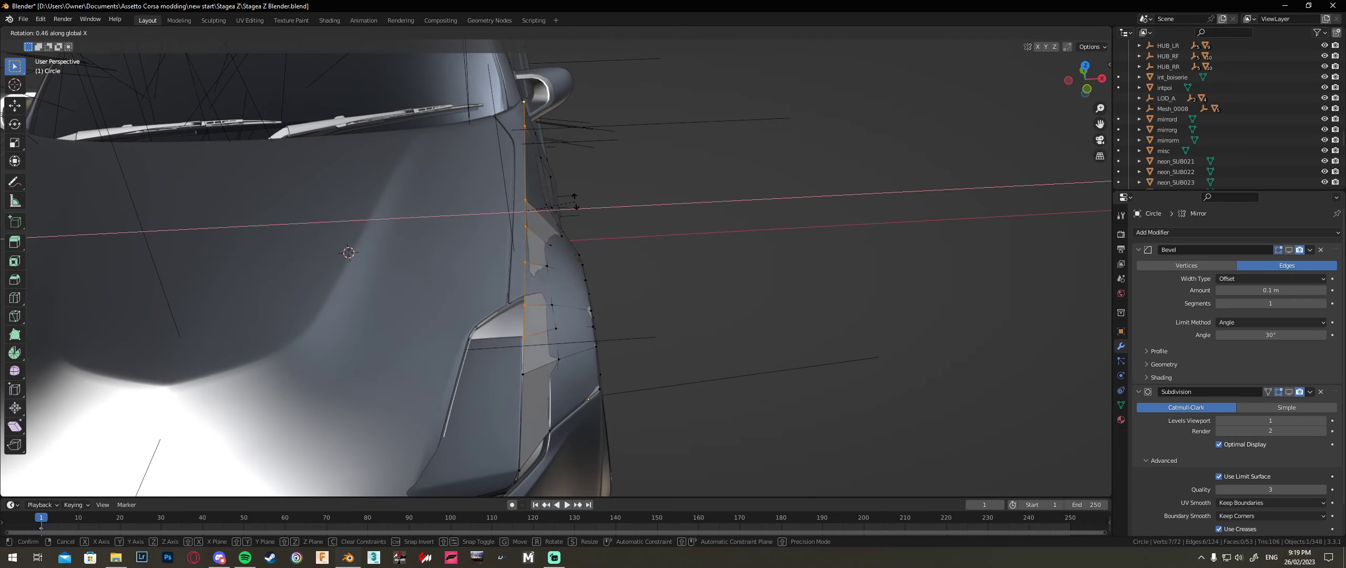
left_click(566, 210)
Step: Extrude the selected upper fender edge inward along X toward the hood
key("e")
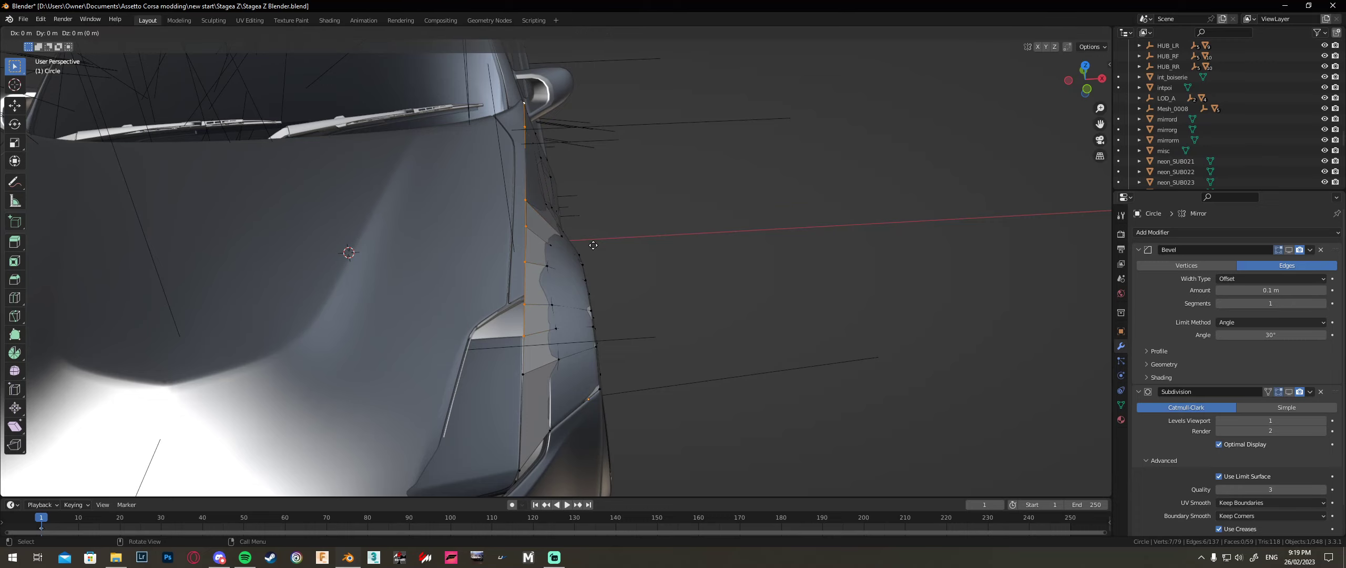
key("x")
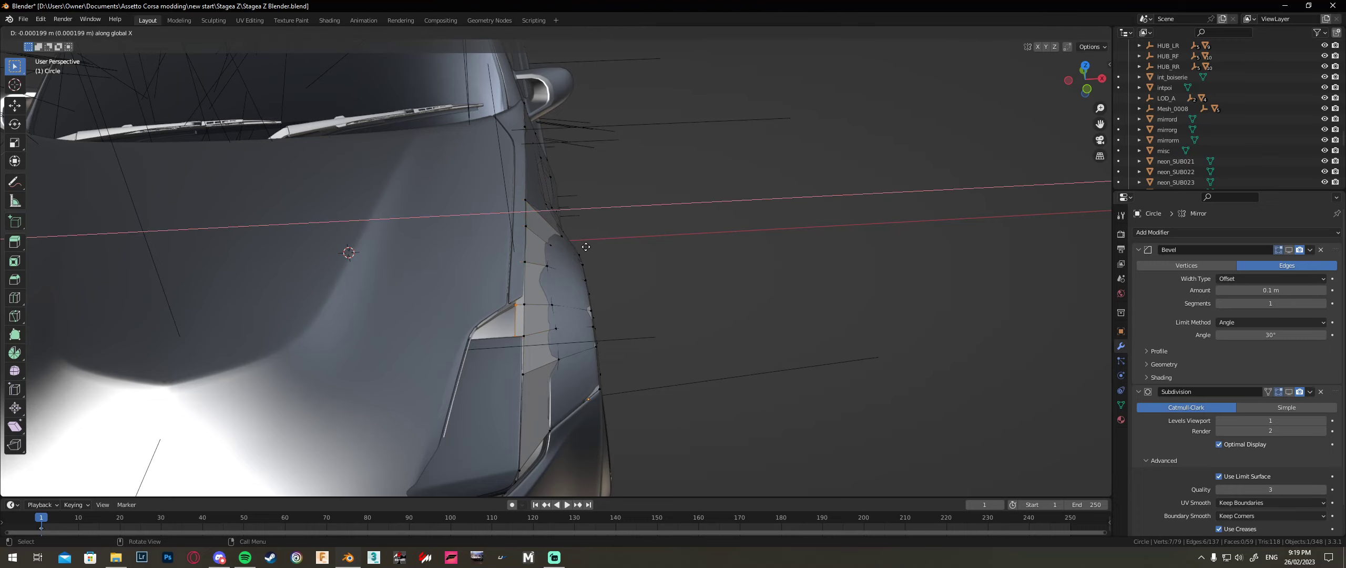
left_click(580, 249)
middle_click_drag(581, 250, 584, 217)
key("h")
key("x")
key("Escape")
key("ctrl+z")
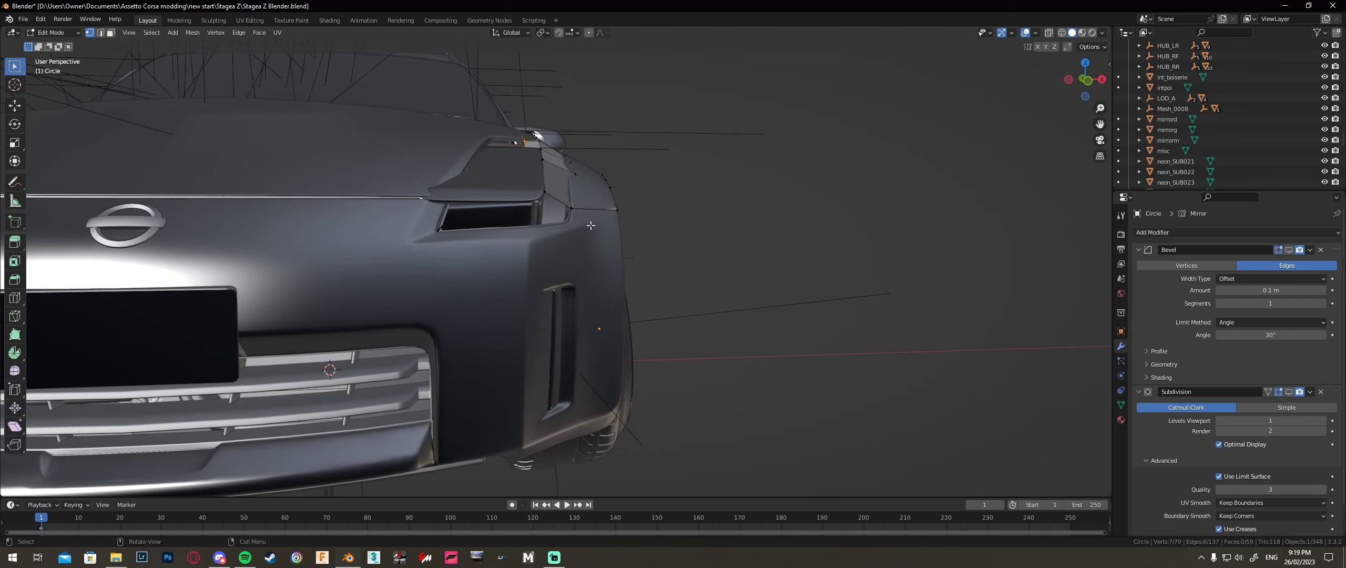
key("x")
key("Escape")
Step: Raise the extruded upper edge about 0.00009 m along Z
key("g")
key("x")
key("z")
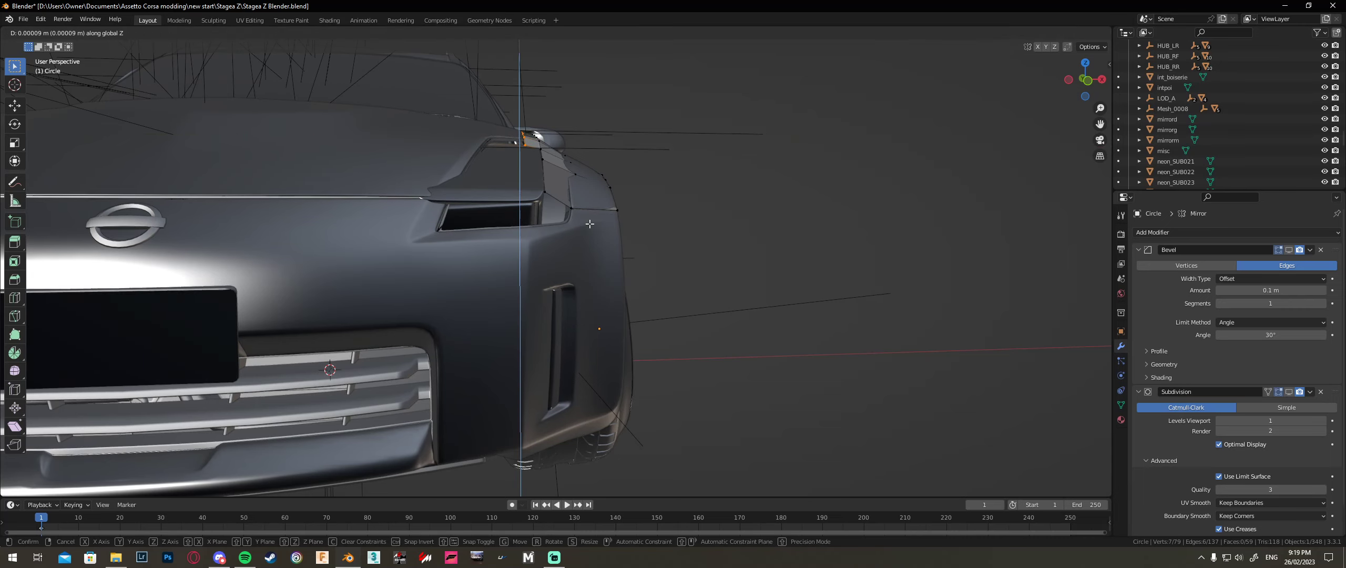
left_click(589, 223)
Step: Adjust individual vertices of the extruded edge near the headlight by moving each along Z to match the hood
left_click(538, 144)
middle_click_drag(651, 144, 387, 155)
key("g")
key("z")
left_click(676, 138)
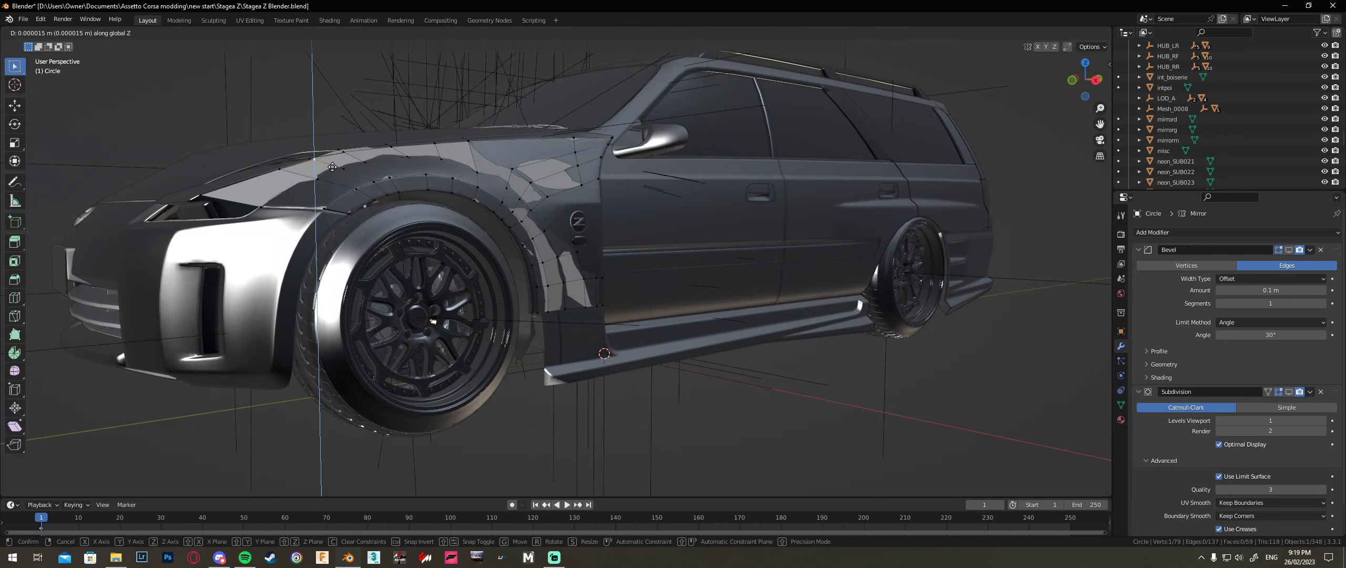
left_click(294, 177)
key("g")
key("z")
left_click(302, 179)
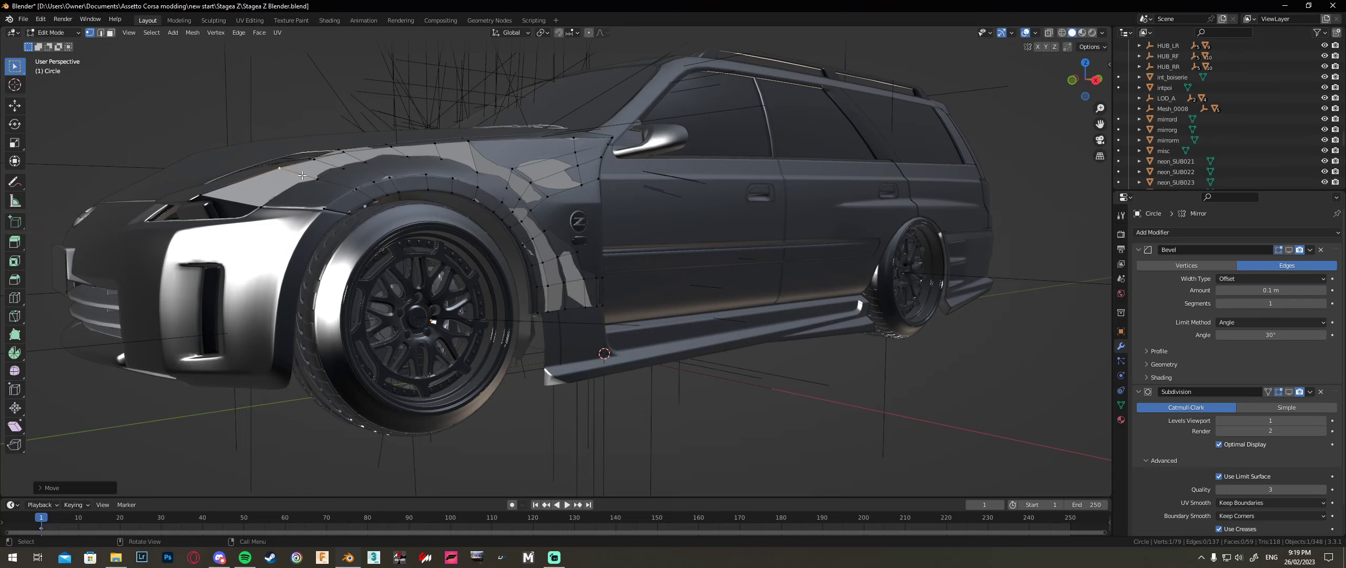
Step: Move the next extruded-edge vertex beside the hood, farther back from the headlight, along Z
middle_click_drag(310, 184, 527, 95)
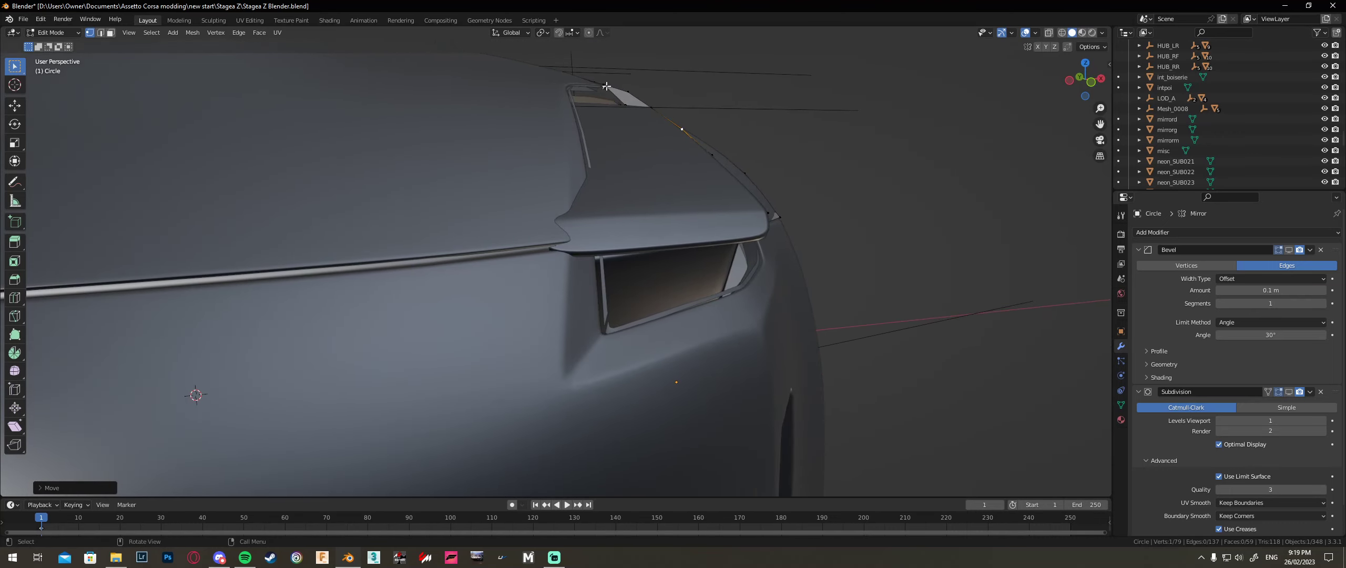
left_click(606, 85)
key("g")
key("z")
left_click(667, 87)
Step: Select the pair of upper-edge vertices above the front wheel and move them slightly along Z
middle_click_drag(666, 88, 474, 93)
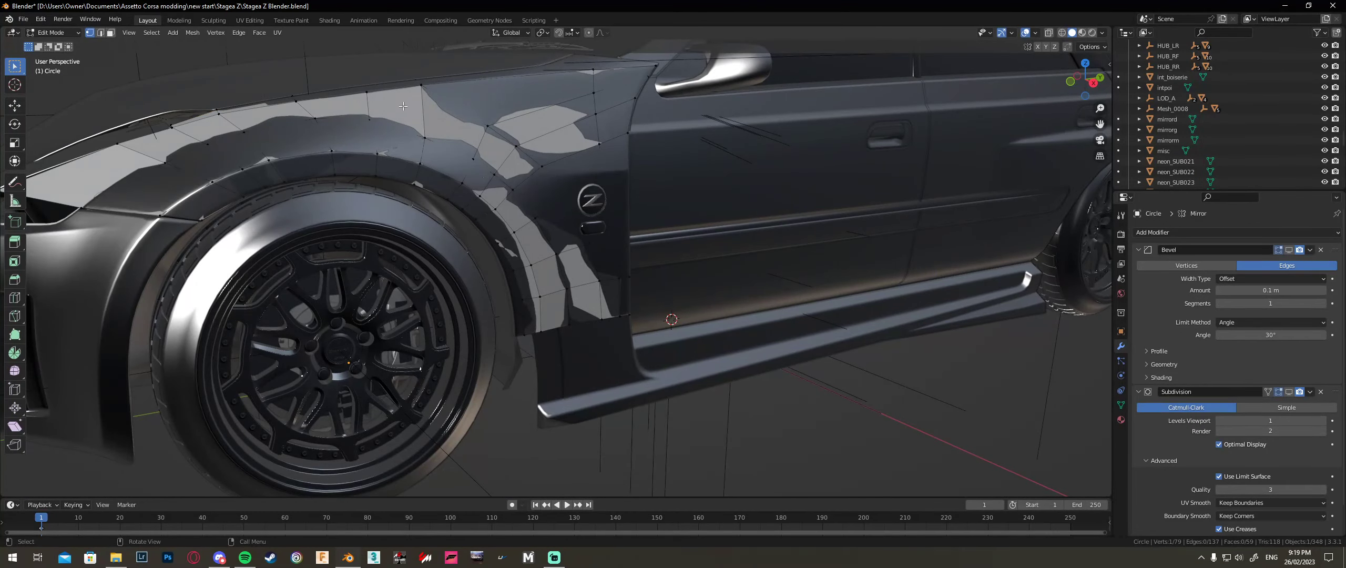
scroll(393, 170, "up", 6)
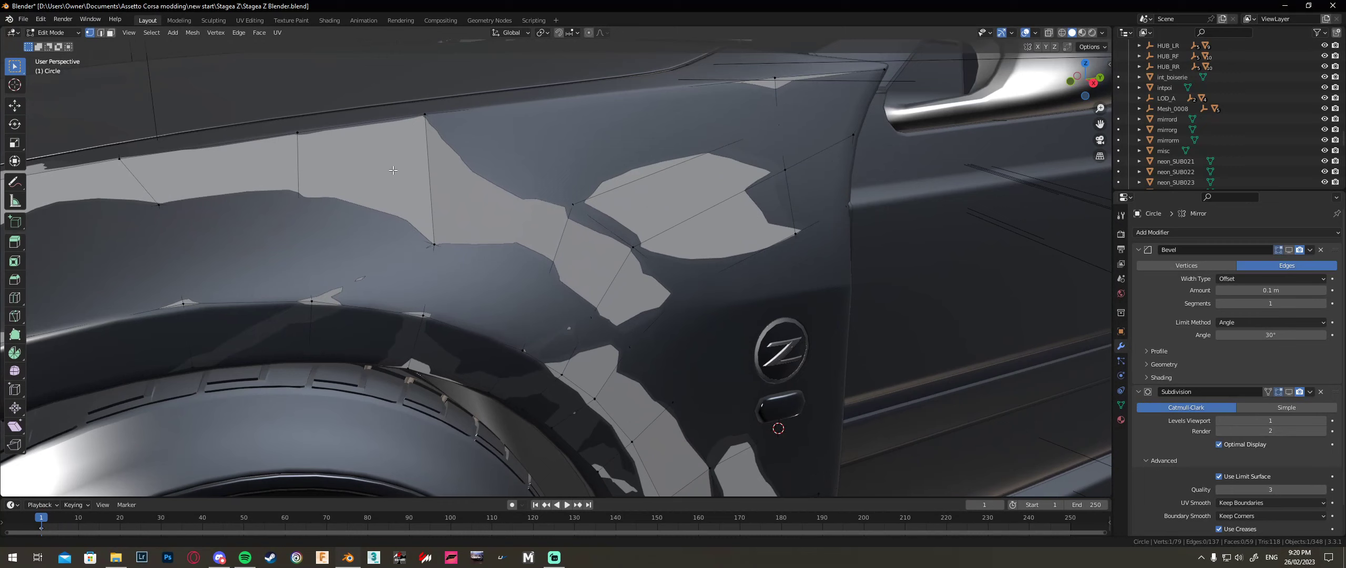
left_click_drag(319, 139, 259, 102)
key("g")
key("z")
left_click(263, 93)
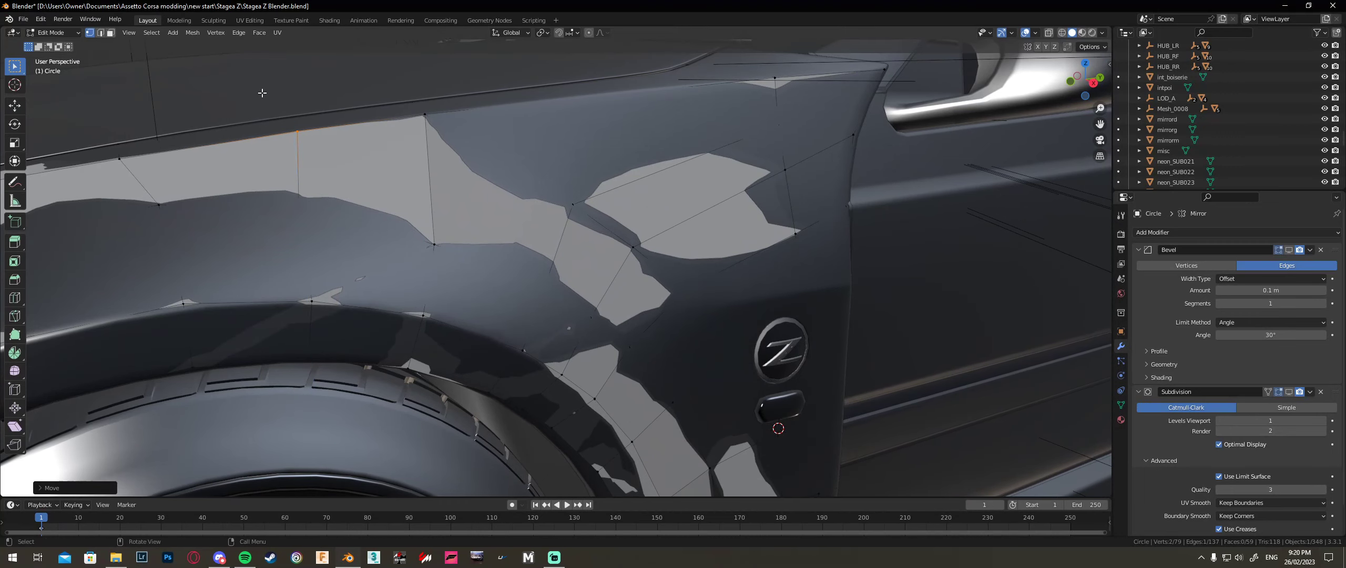
Step: Raise the single upper-edge vertex above the front wheel about 0.00001 m along Z
left_click(297, 124)
key("alt+z")
key("alt+z")
key("g")
key("z")
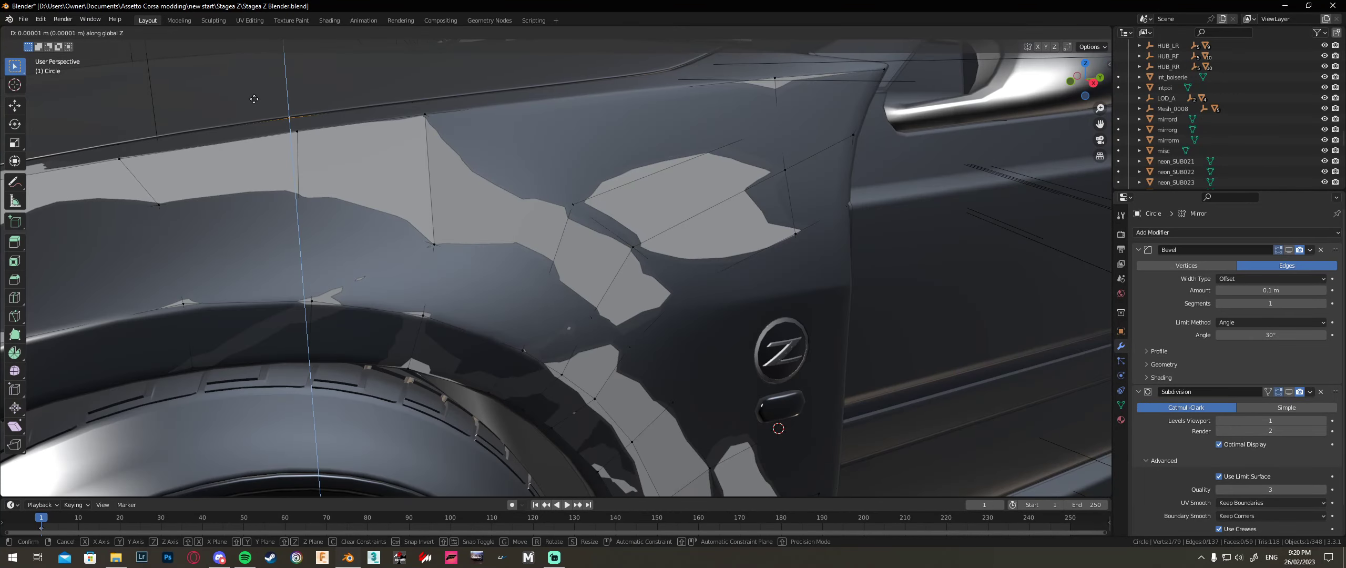
left_click(254, 99)
Step: Lower the next upper-edge vertex above the back of the front wheel along Z to follow the hood line
left_click_drag(433, 111, 376, 75)
key("g")
key("z")
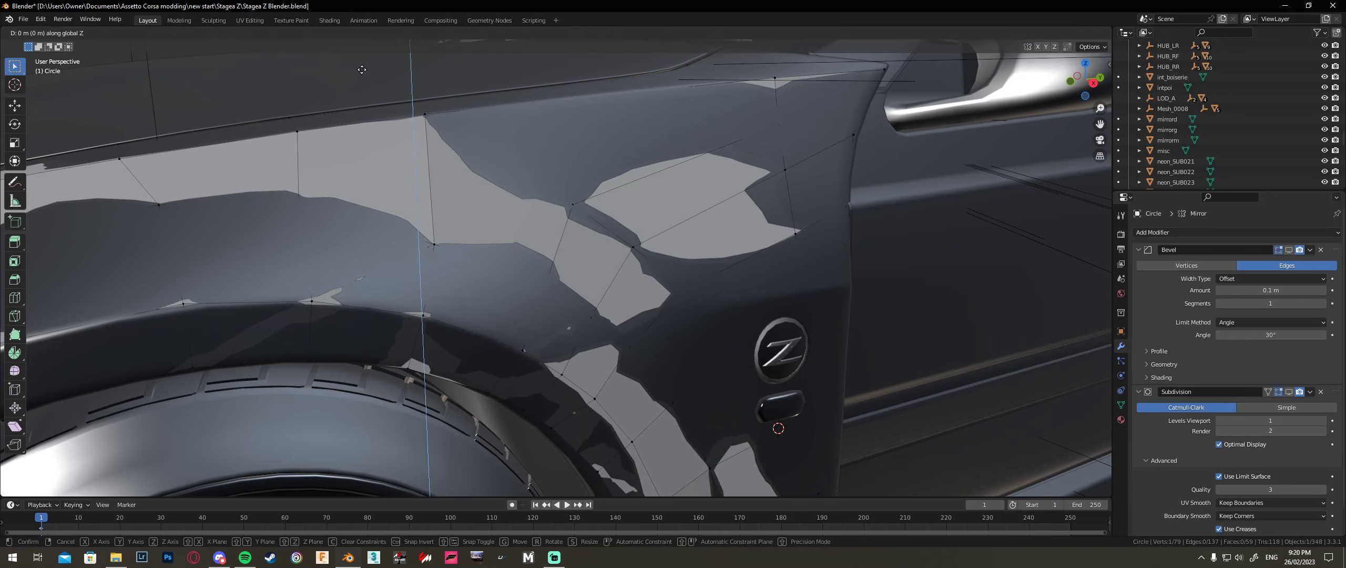
left_click(365, 70)
key("g")
key("z")
left_click(435, 105)
middle_click_drag(435, 105, 521, 134)
key("g")
key("x")
key("z")
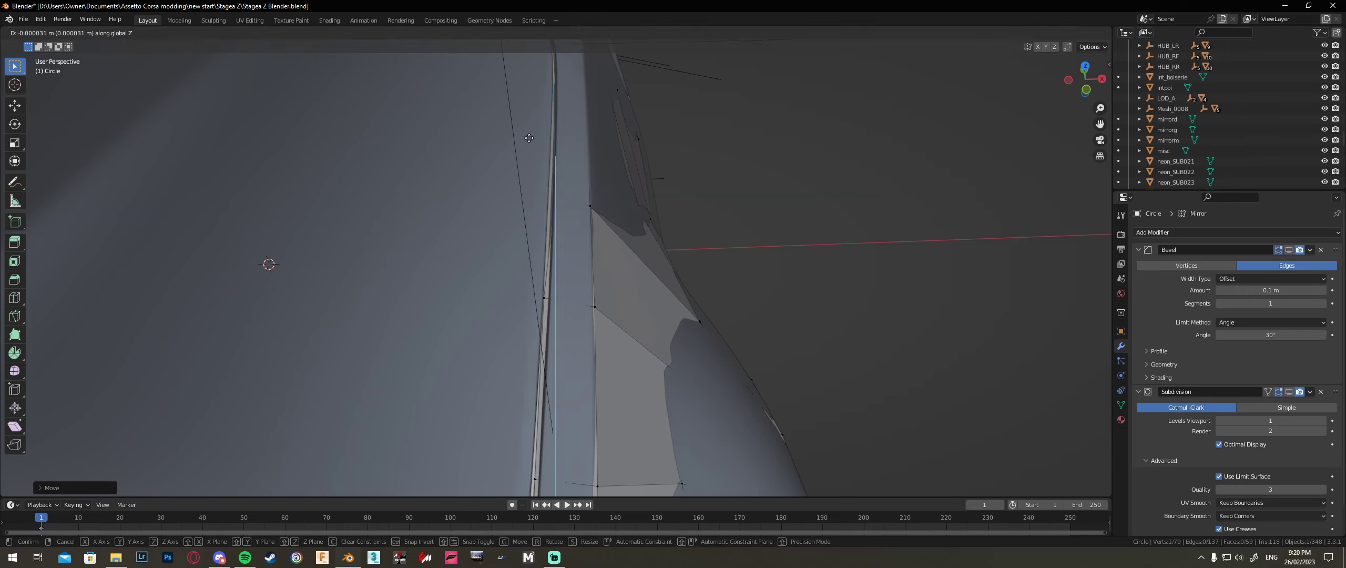
left_click(530, 138)
Step: Shift the next two extruded-edge vertices beside the hood gap along X to line them up with the gap
left_click(545, 300)
key("g")
key("x")
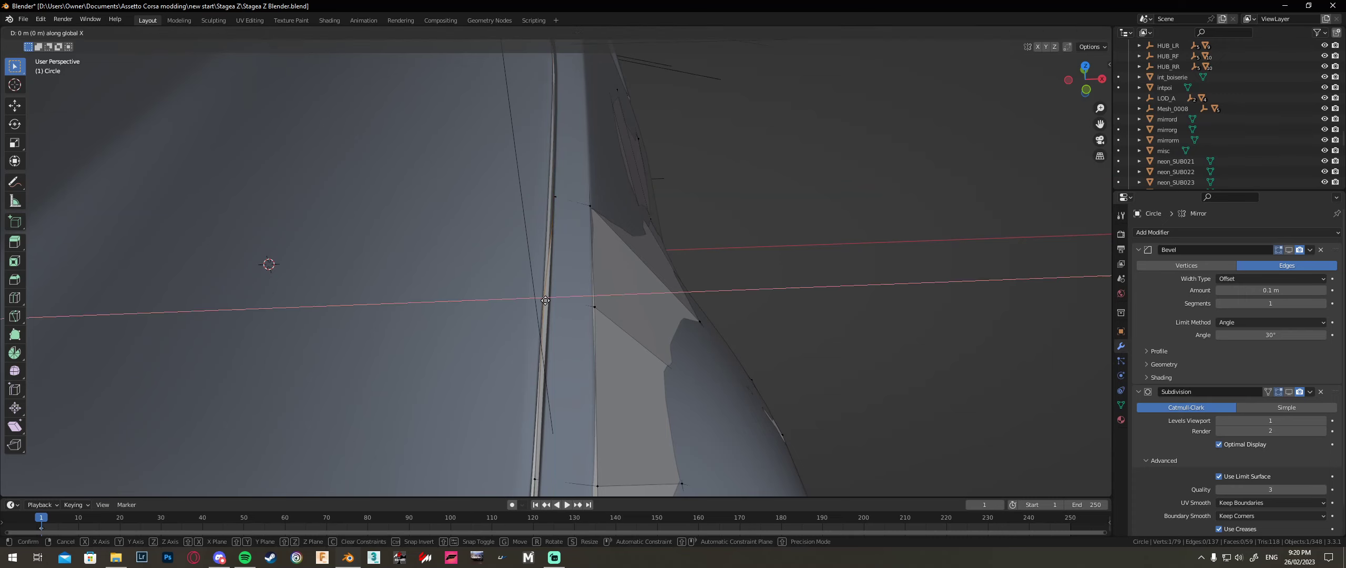
left_click(553, 301)
middle_click_drag(553, 301, 520, 260)
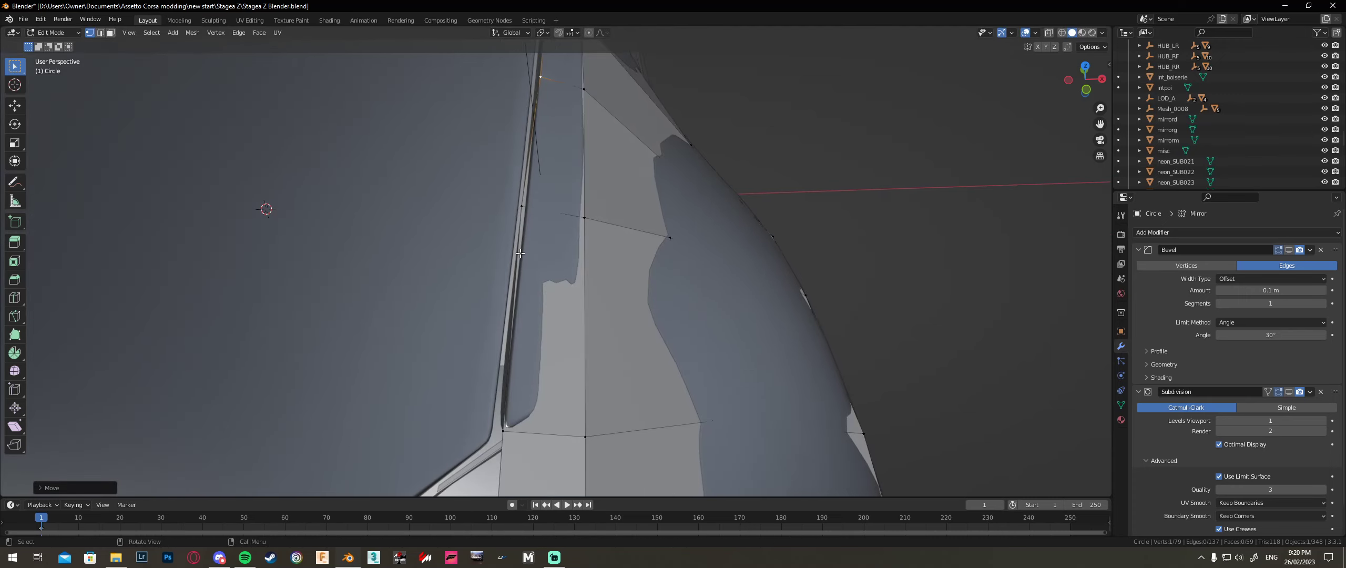
key("g")
key("x")
left_click(523, 226)
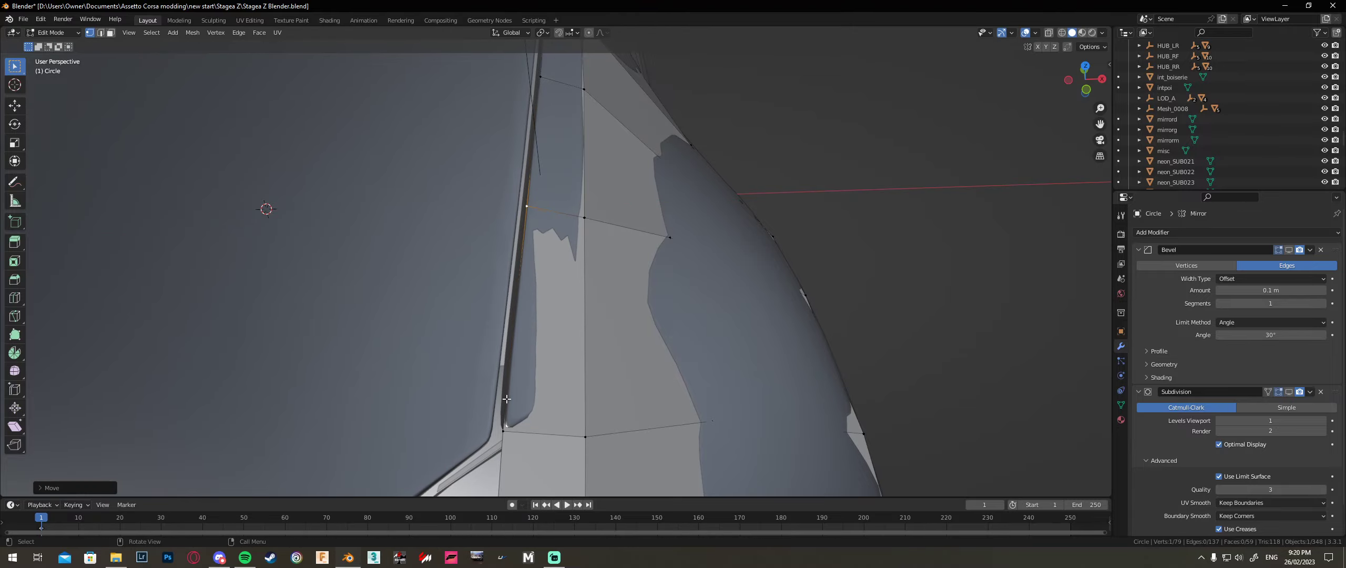
Step: Add an edge loop to the fender between the wheel arch and the door, starting near the hood bend
middle_click_drag(523, 226, 545, 319)
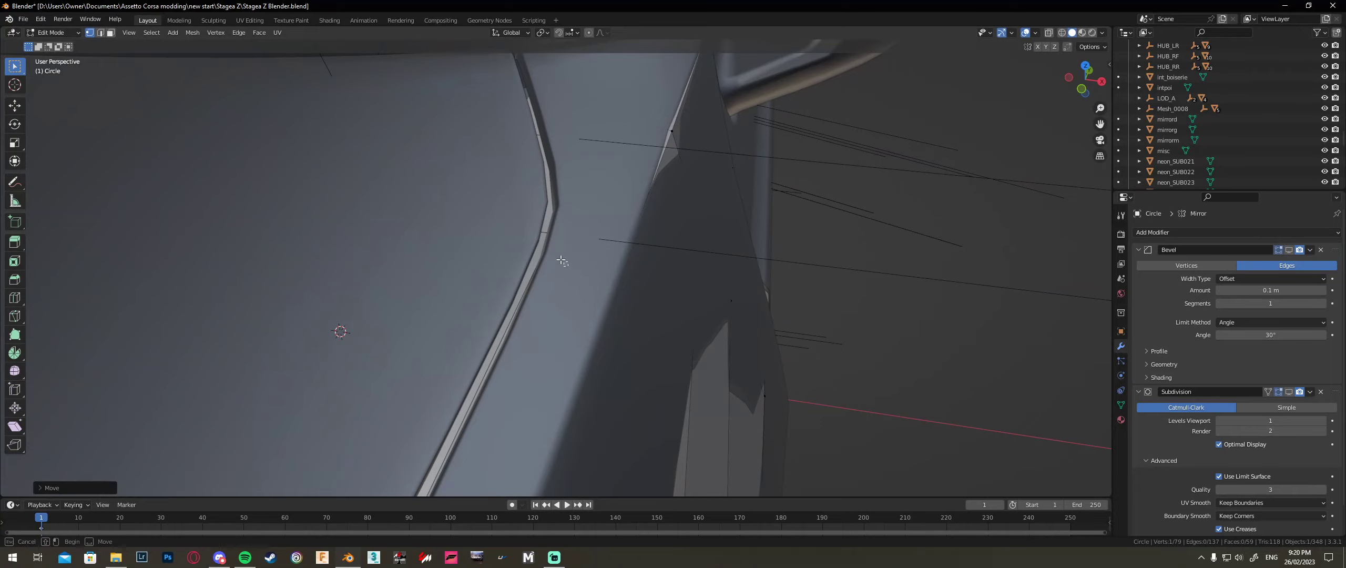
key("alt+a")
key("alt+z")
left_click(622, 123)
key("alt+z")
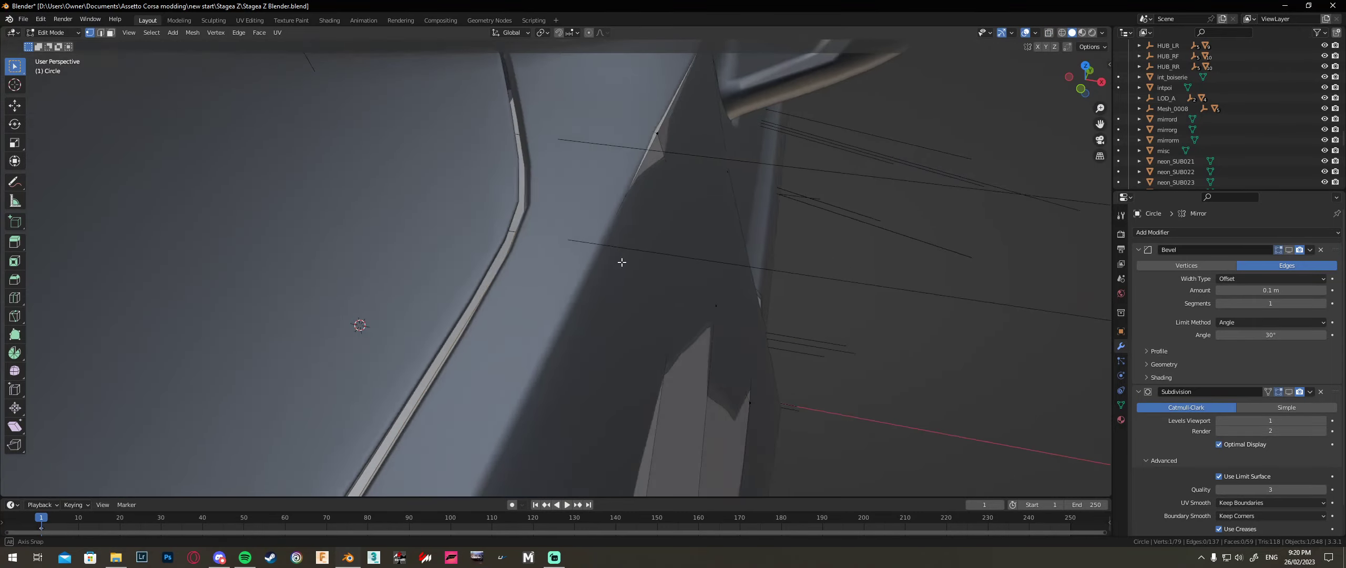
middle_click_drag(622, 262, 527, 332)
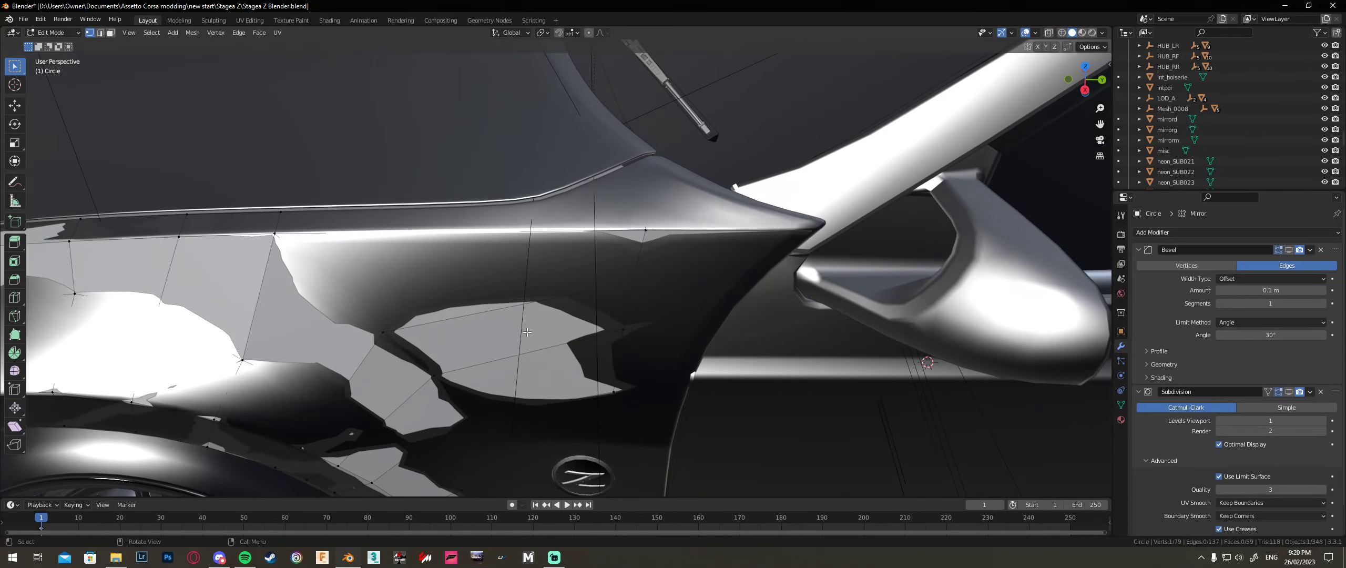
key("ctrl+r")
left_click(547, 218)
left_click(552, 222)
Step: Select the upper vertex of the new edge loop and move it along Z and X toward the hood gap
key("alt+z")
left_click(528, 232)
key("alt+z")
middle_click_drag(576, 232, 692, 226)
key("g")
key("z")
left_click(660, 196)
key("g")
key("x")
left_click(693, 227)
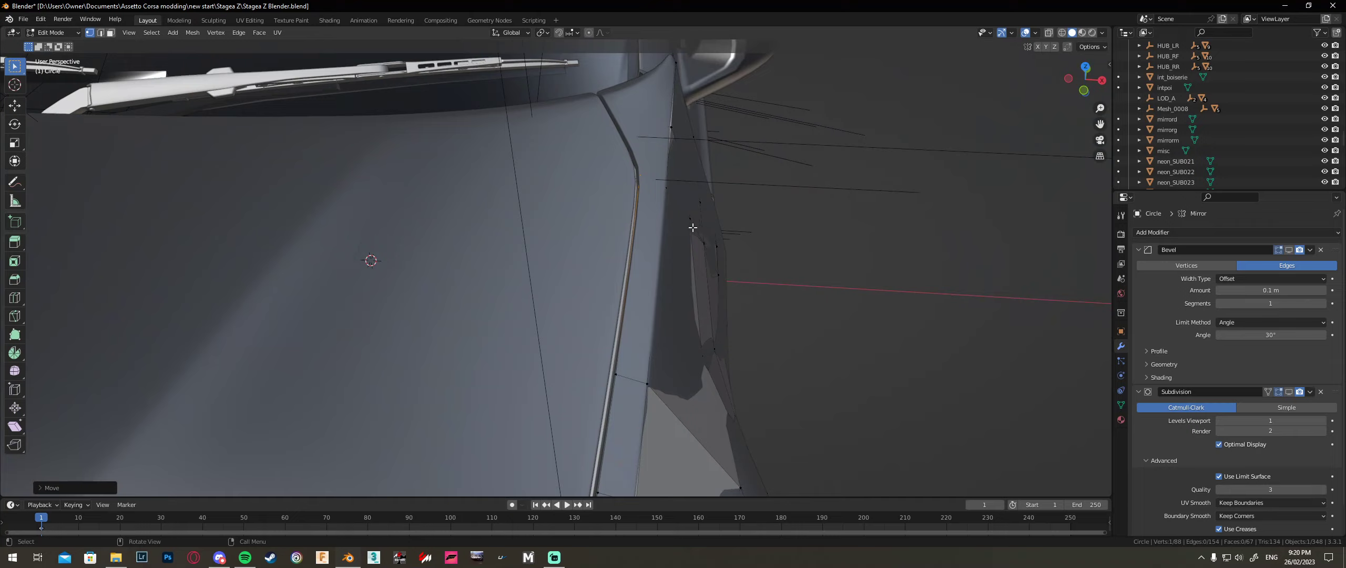
Step: Select the next upper-edge vertex and move it along Z, X and Y to the rear corner of the hood
key("alt+z")
left_click(648, 118)
key("alt+z")
middle_click_drag(652, 124, 604, 232)
key("g")
key("z")
left_click(711, 154)
key("g")
key("x")
left_click(677, 153)
key("g")
key("y")
left_click(784, 153)
Step: Move the fender's rear tip vertex about 0.000262 m along X and about 0.000112 m along Y toward the windshield pillar
key("alt+z")
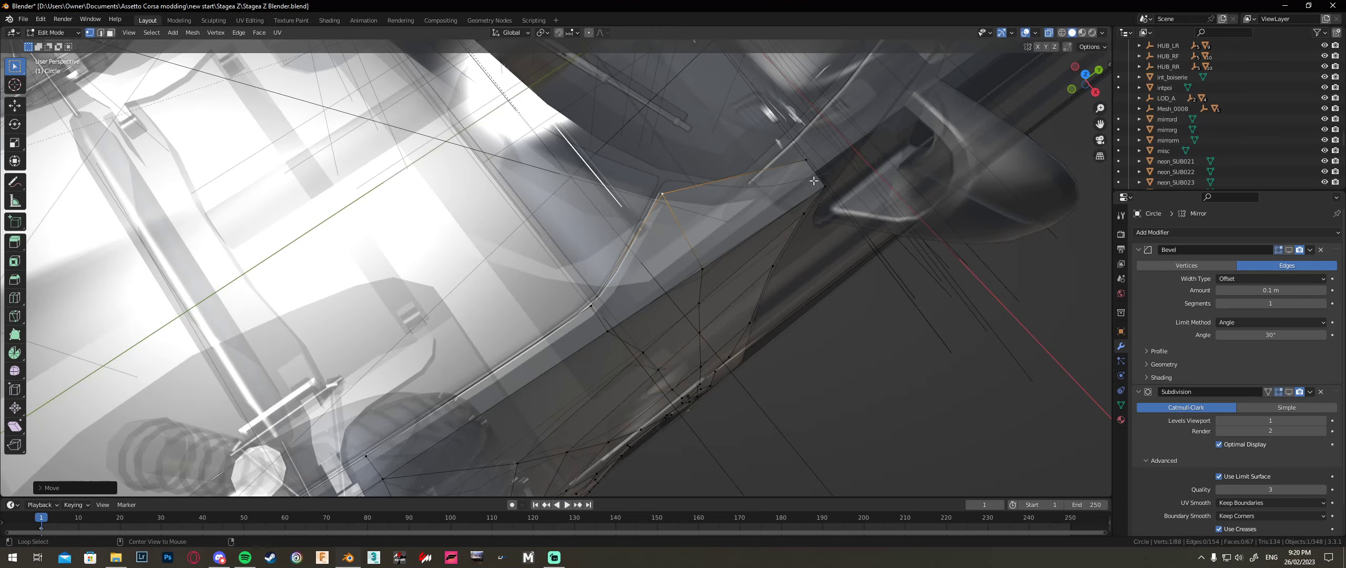
key("alt+z")
key("g")
key("x")
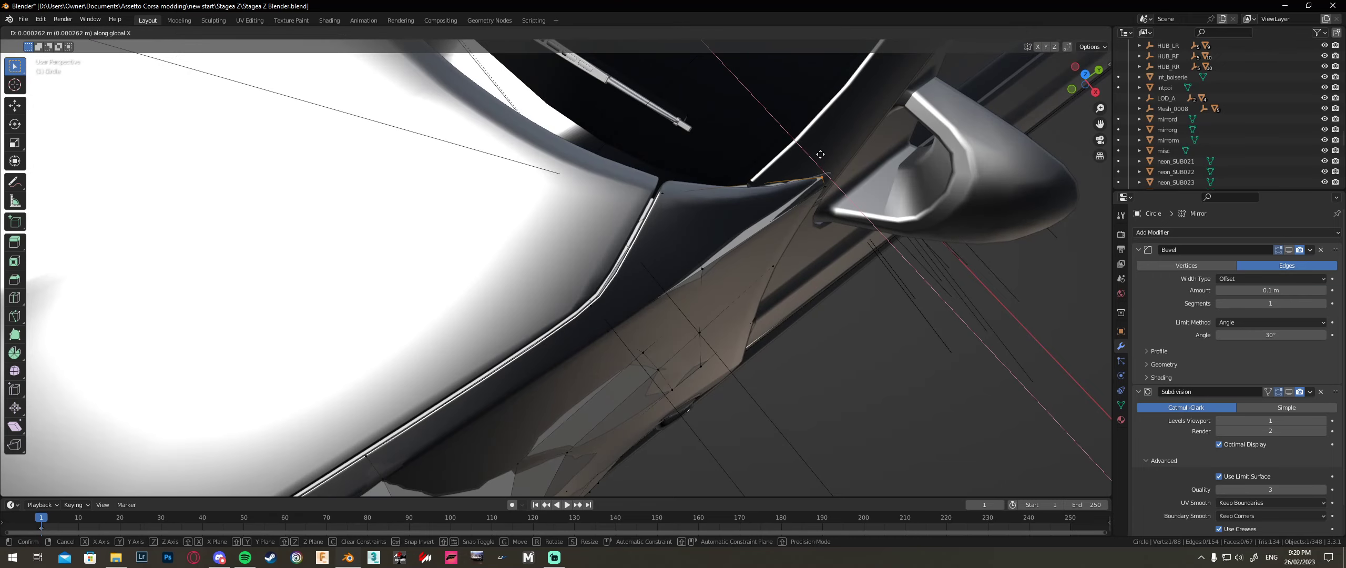
left_click(821, 155)
middle_click_drag(821, 154, 784, 154)
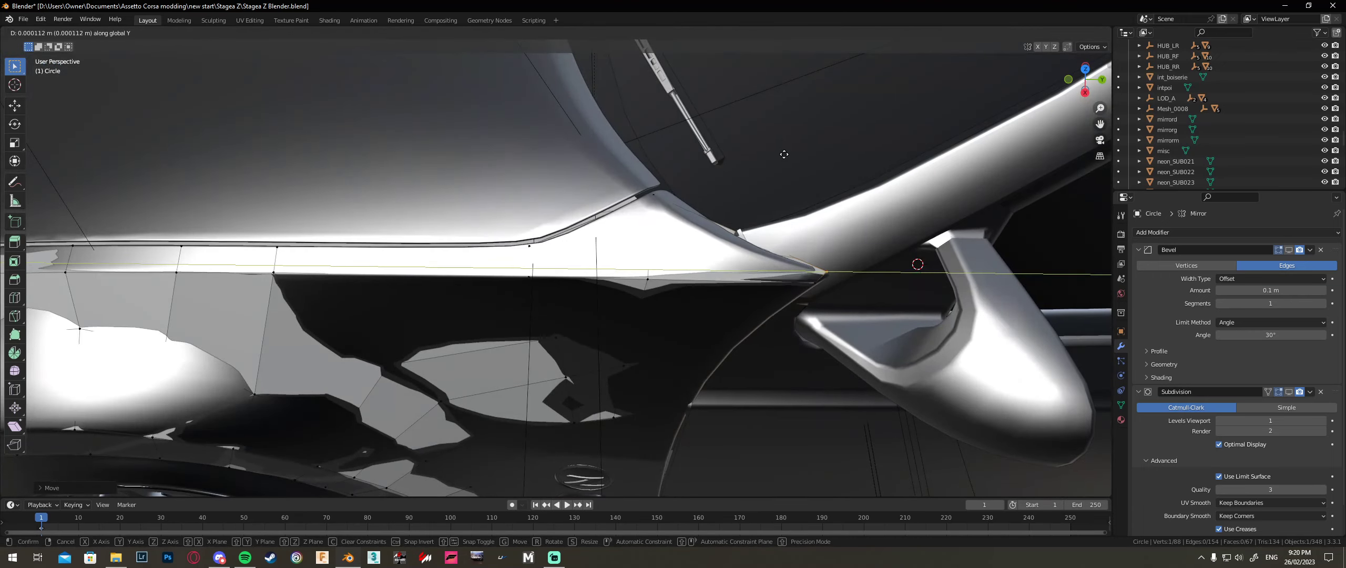
Step: Add another edge loop through the rear end of the fender, between the hood corner and the windshield pillar
key("ctrl+r")
left_click(756, 232)
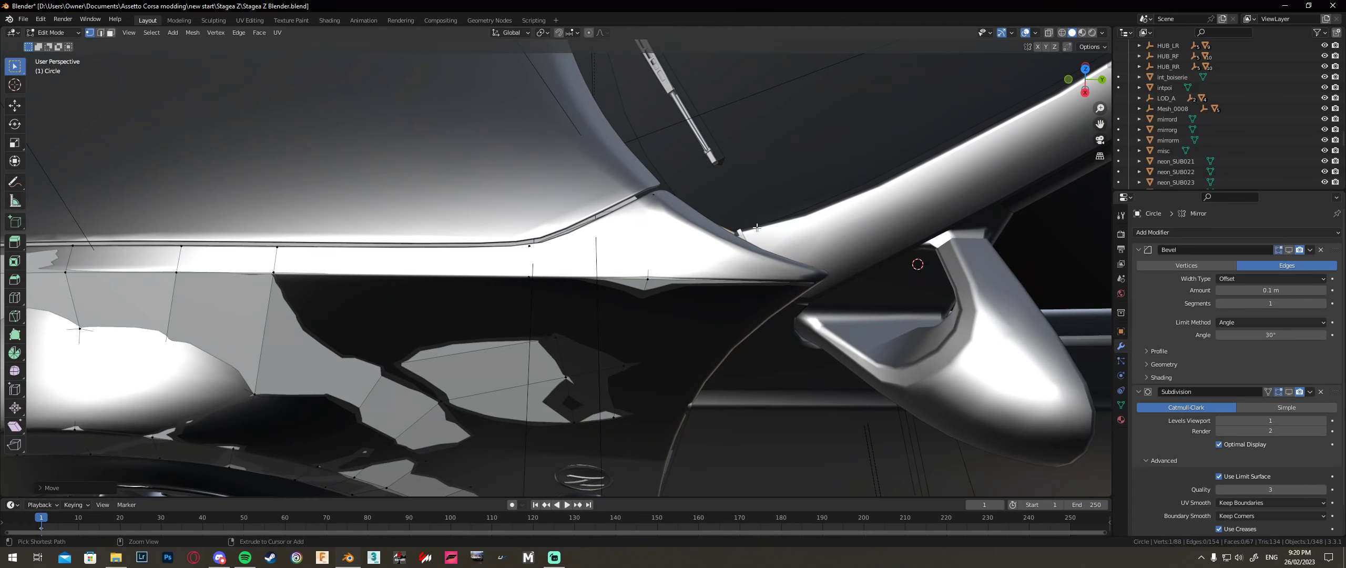
left_click(756, 231)
Step: Select the new loop's upper vertex near the windshield pillar and move it along Y, Z and X onto the fender edge
key("alt+z")
left_click(740, 234)
key("alt+z")
middle_click_drag(741, 234, 705, 229)
key("g")
key("y")
left_click(693, 230)
key("g")
key("z")
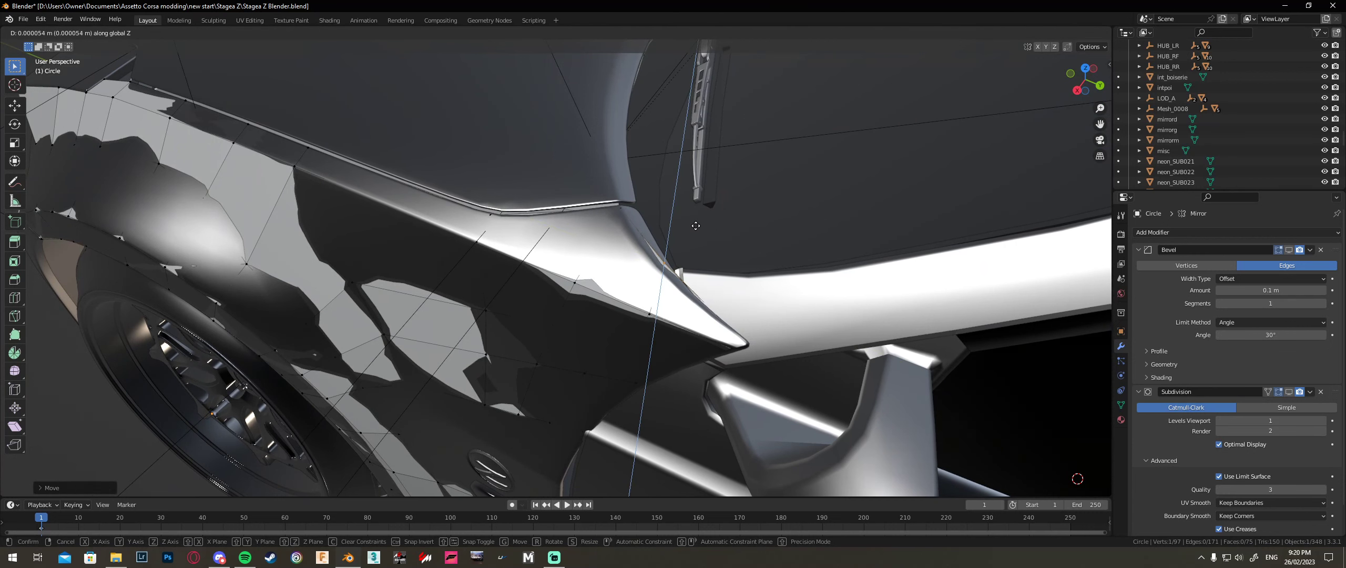
left_click(692, 227)
key("g")
key("y")
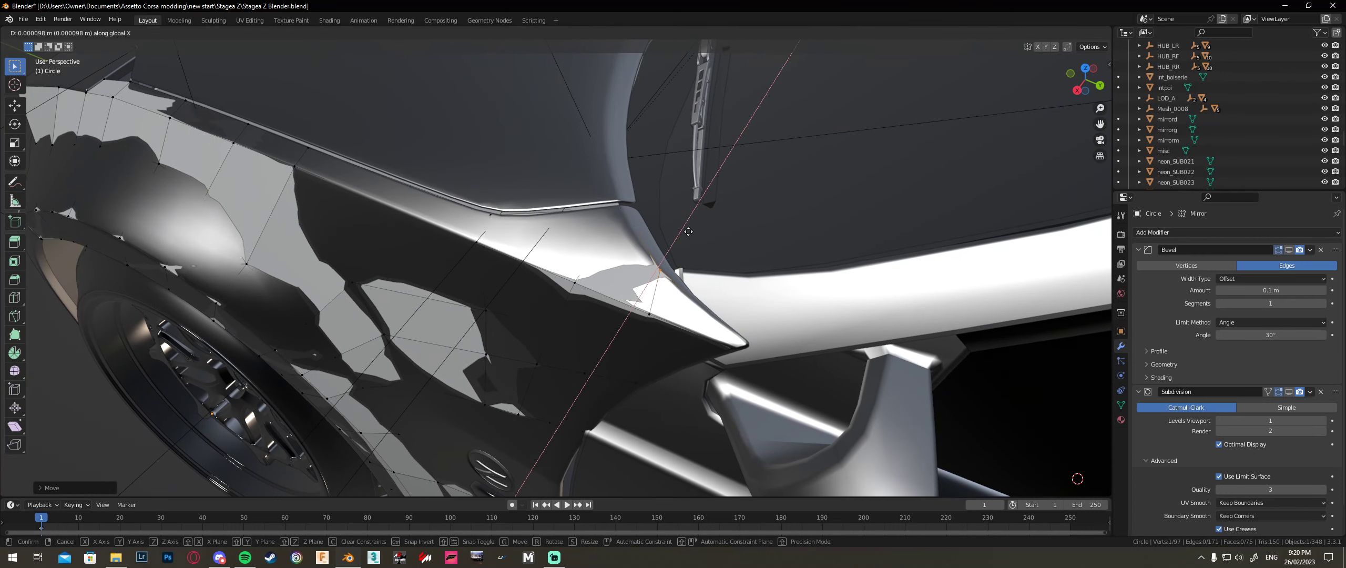
left_click(656, 226)
Step: Select the three vertices along the fender's rear upper edge and extrude them along Y
key("alt+z")
key("alt+z")
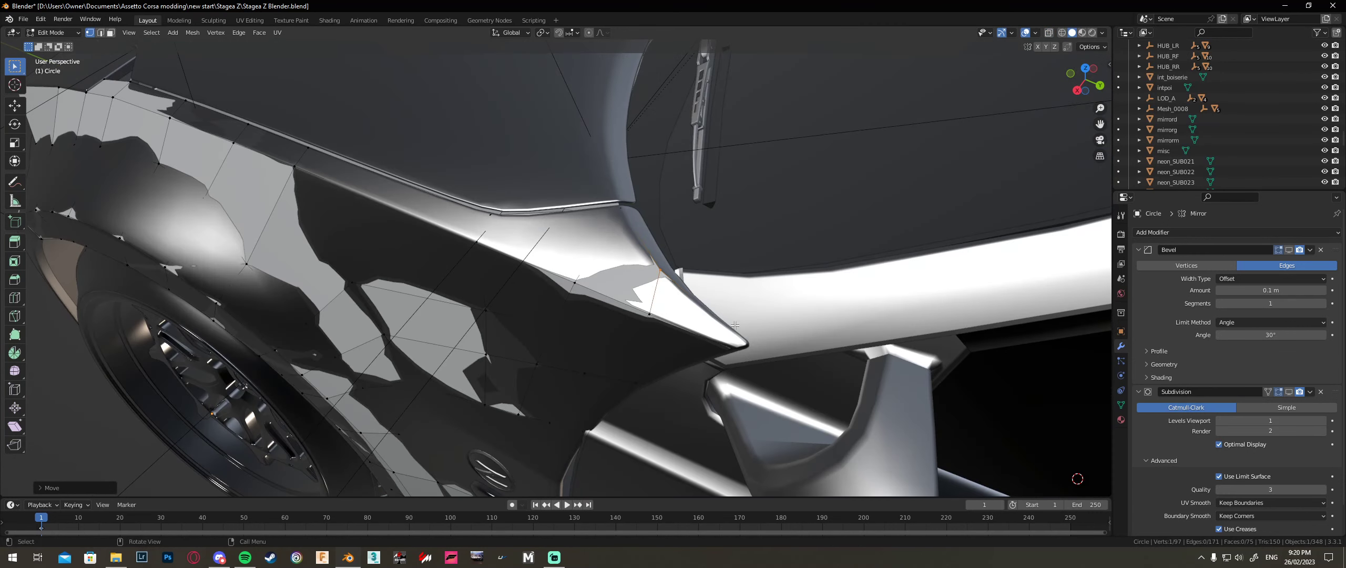
key("alt+z")
left_click(657, 268, "shift")
key("alt+z")
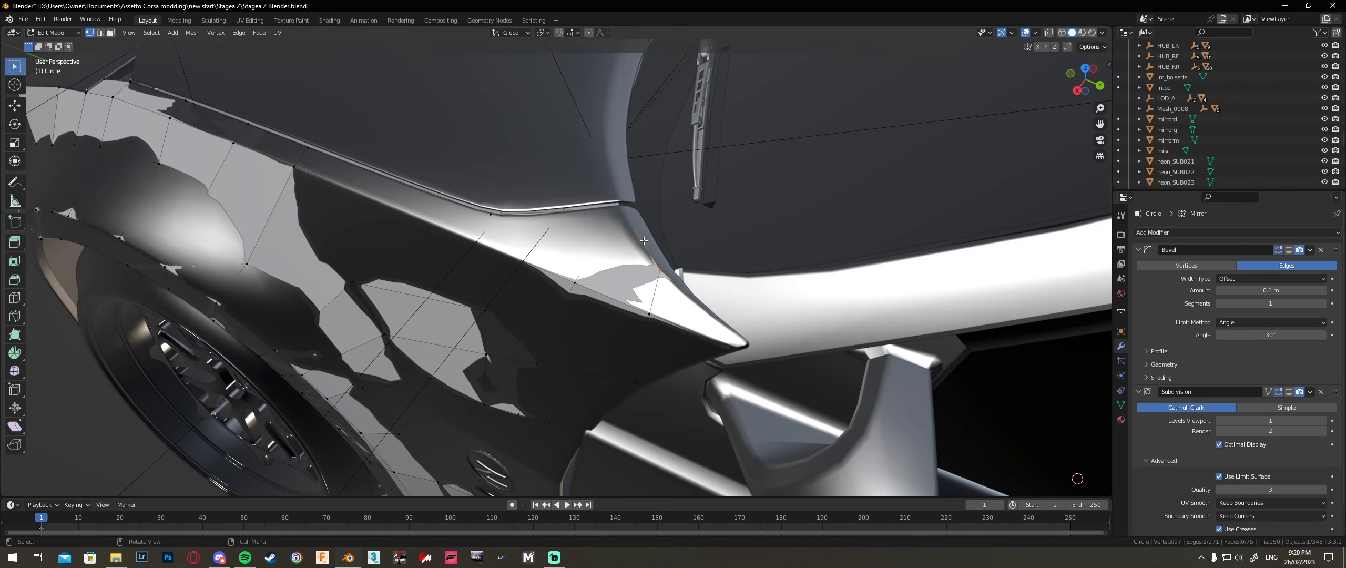
key("e")
key("y")
left_click(655, 239)
key("h")
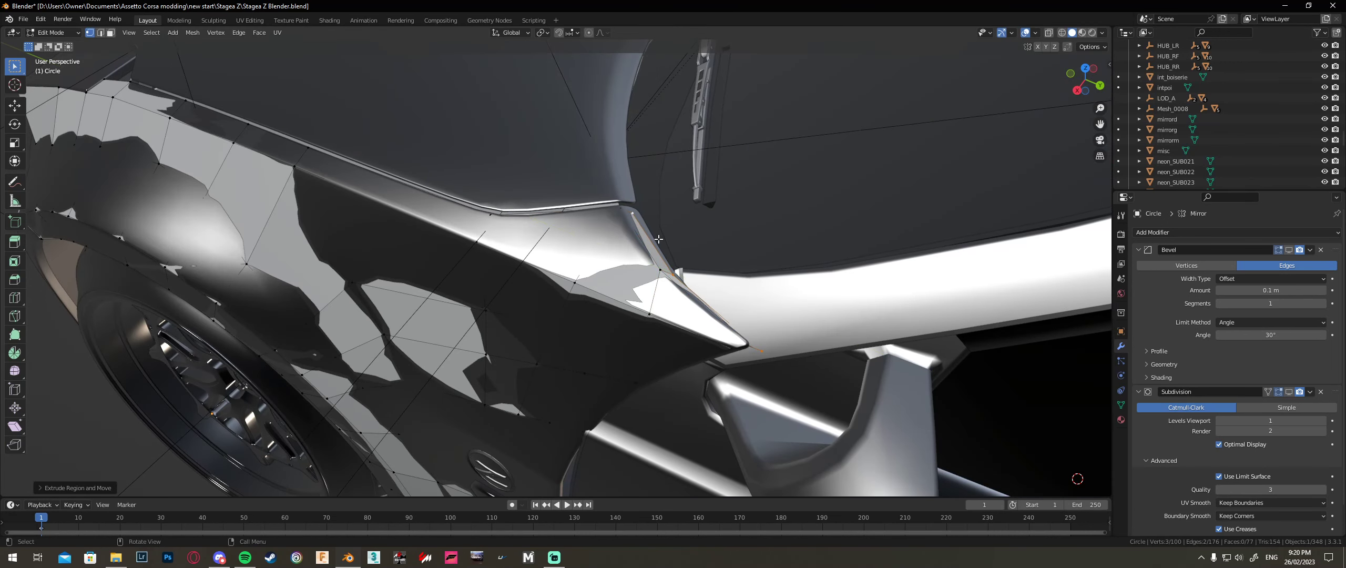
key("x")
key("Escape")
key("alt+h")
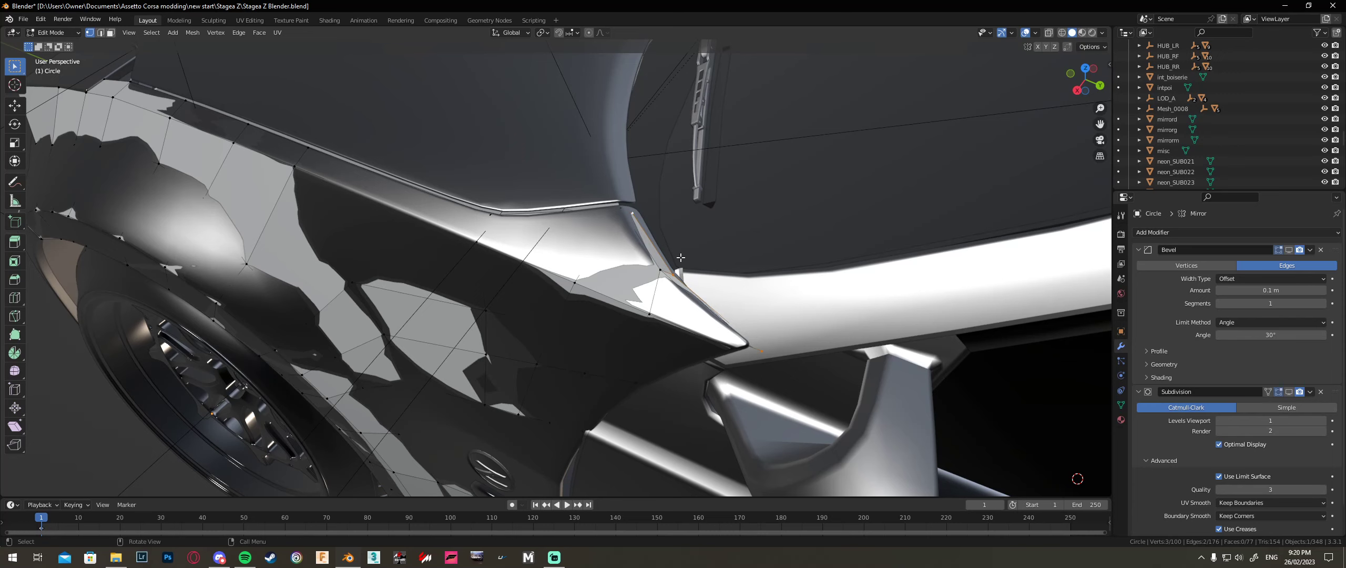
Step: Move the extruded rear edge about -0.000014 m along Y and adjust it along X
key("g")
key("y")
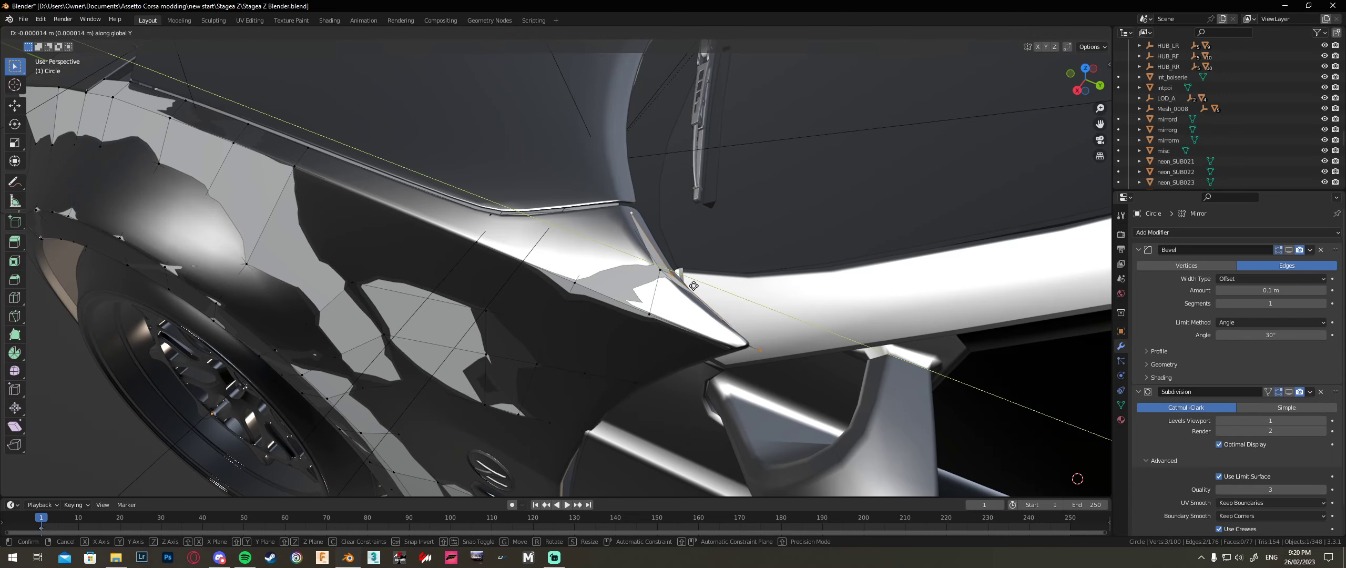
left_click(694, 285)
key("g")
key("x")
Step: Select the vertex at the fender's rear tip and move it along Y
key("alt+z")
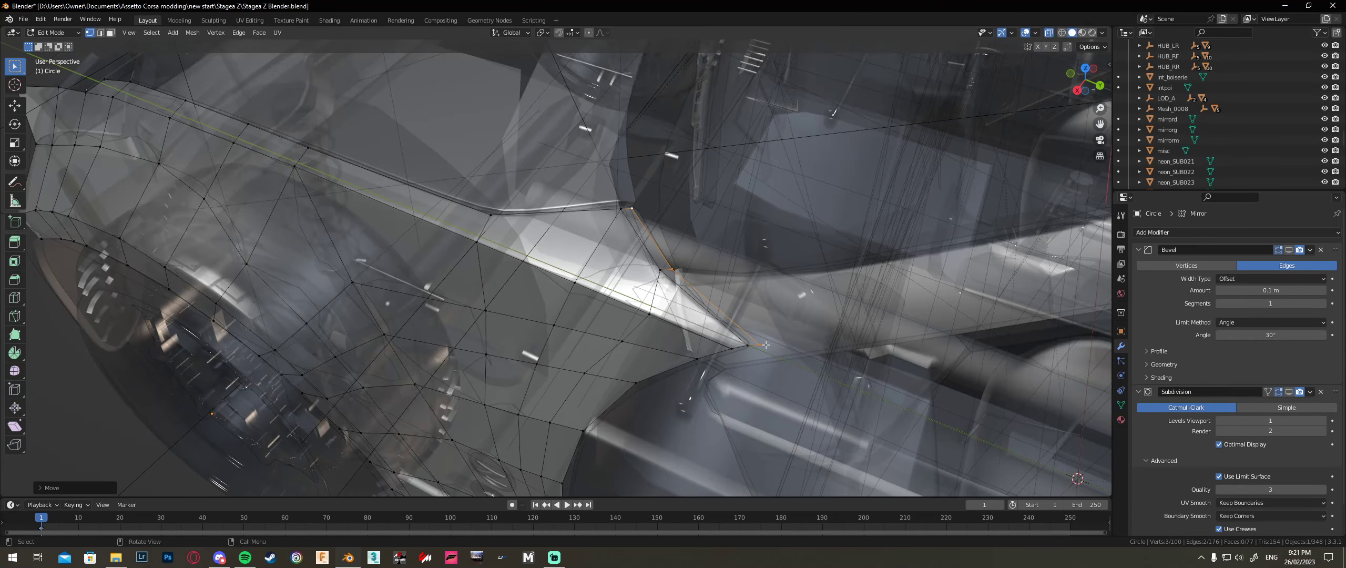
left_click(749, 342)
key("g")
key("y")
left_click(773, 351)
Step: Select the vertex at the hood's rear corner and move it along X, about -0.000034 m along Y, and along Z
left_click(621, 210)
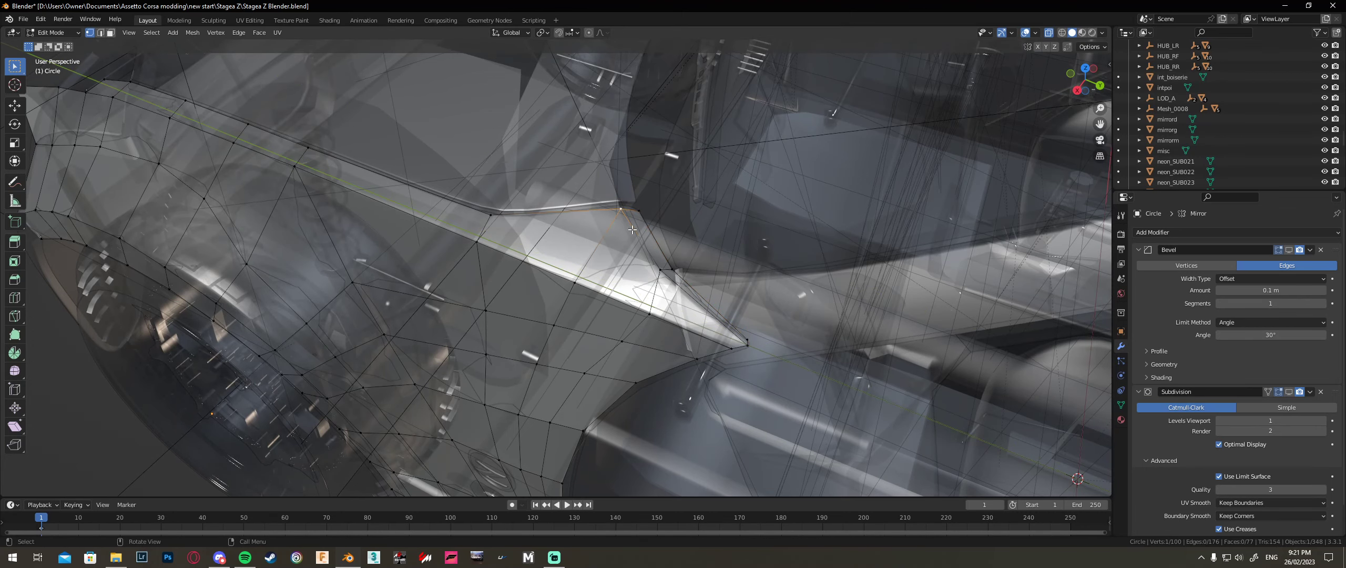
key("g")
key("x")
left_click(642, 240)
key("alt+z")
middle_click_drag(672, 255, 710, 272)
key("g")
key("z")
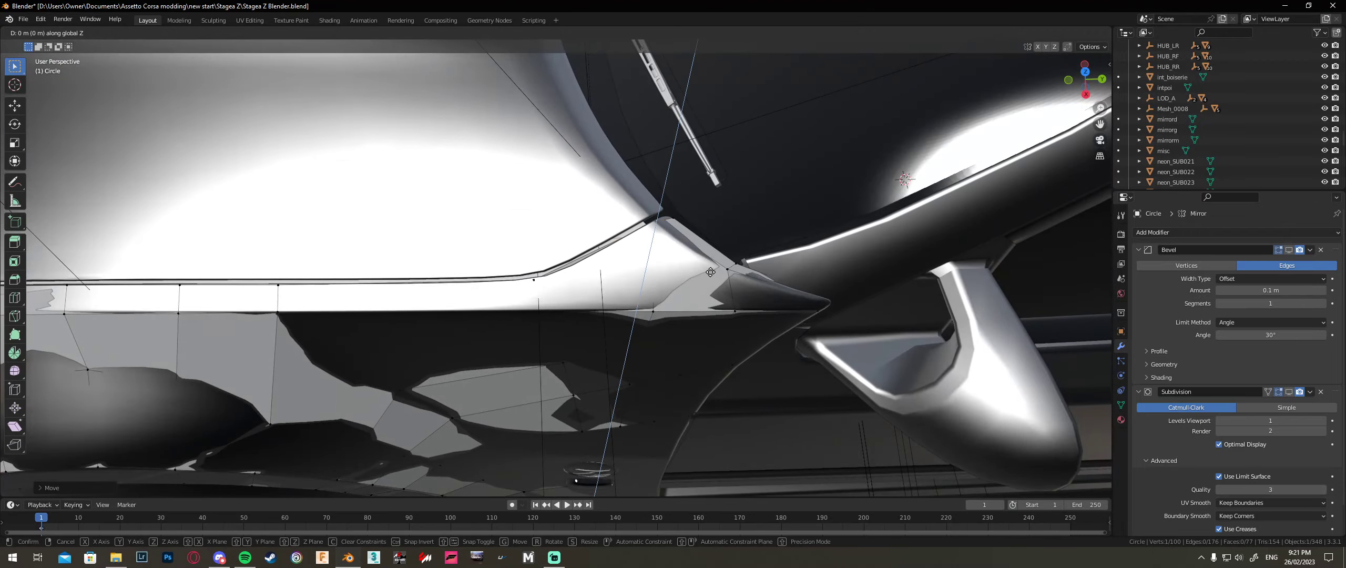
key("y")
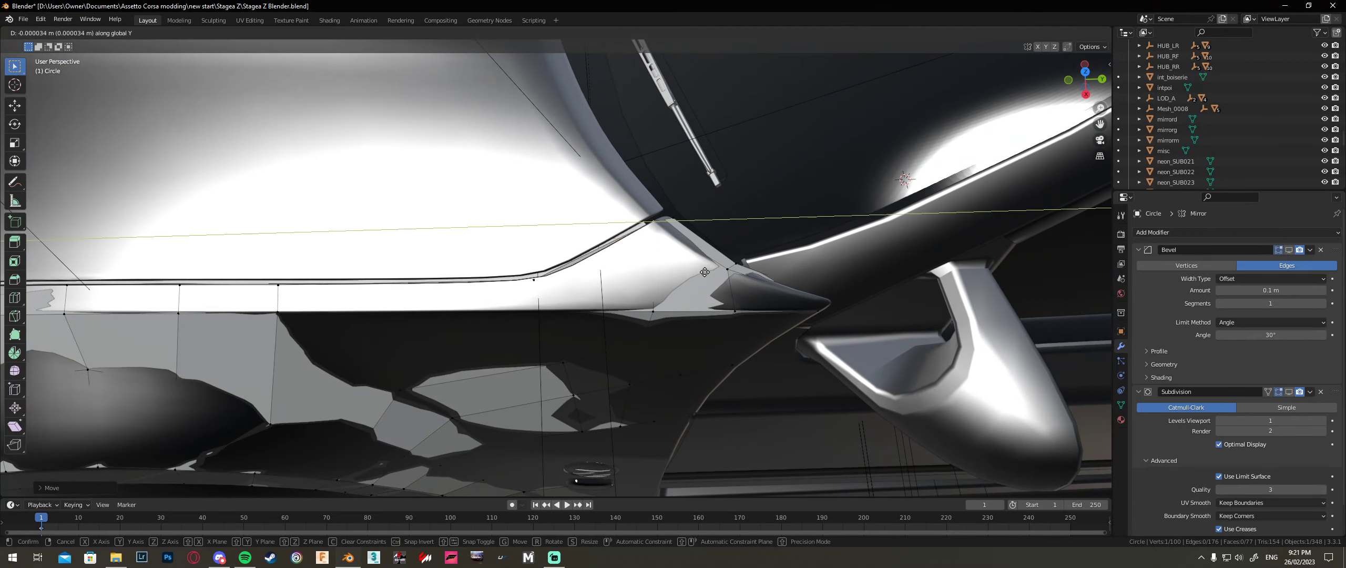
left_click(703, 273)
middle_click_drag(699, 273, 779, 223)
key("g")
key("z")
left_click(824, 213)
Step: Select the edge vertex at the bend of the hood gap and move it along Z, Y and X to fit the bend
key("alt+z")
left_click(615, 164)
key("alt+z")
key("g")
key("z")
left_click(617, 162)
middle_click_drag(618, 163, 574, 270)
key("g")
key("y")
left_click(592, 272)
key("g")
key("x")
left_click(686, 218)
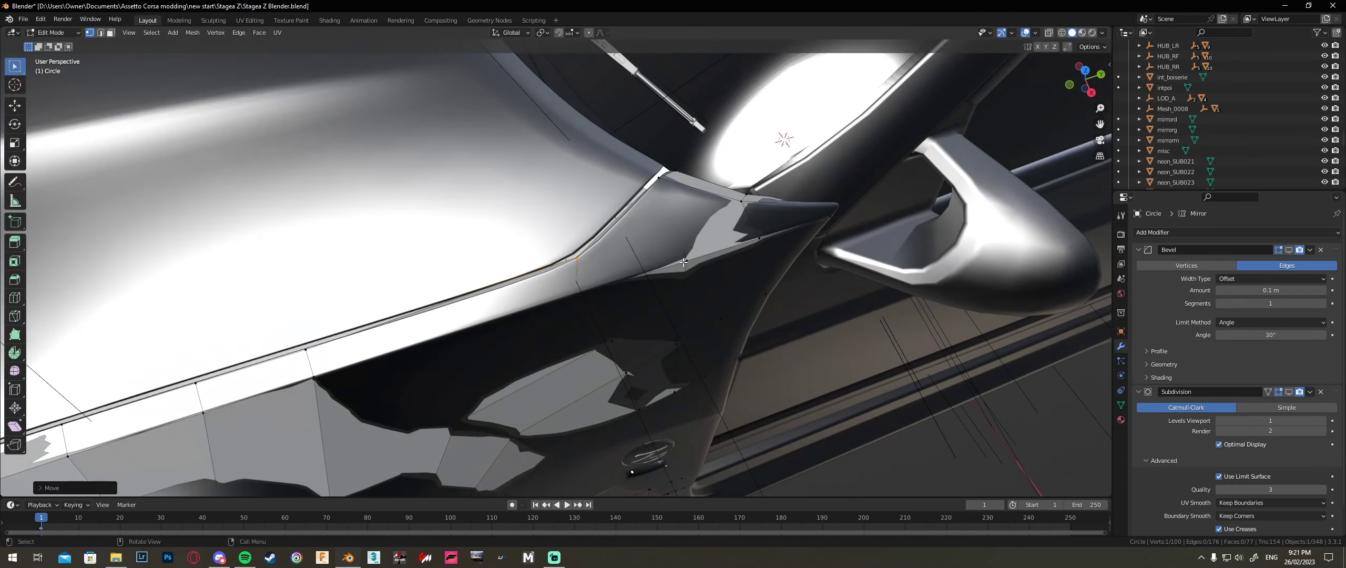
Step: Return to Object Mode, enable the Bevel and Subdivision modifiers in the viewport, and hide everything except the fender
key("Tab")
left_click(1287, 250)
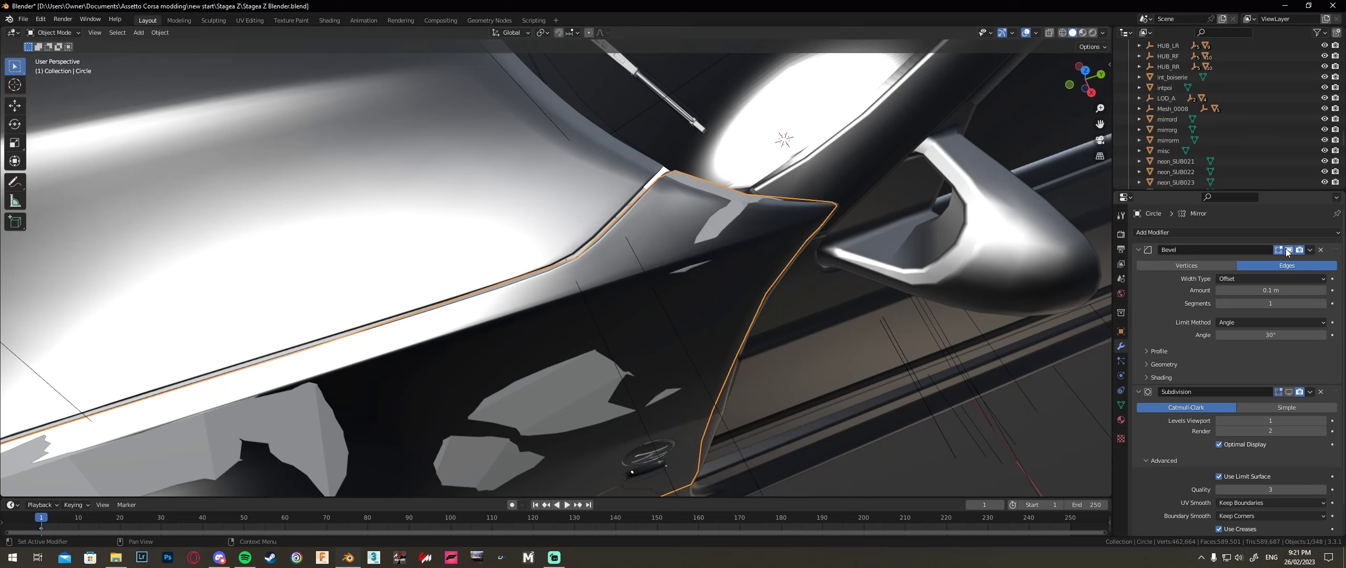
left_click(1289, 391)
key("shift+h")
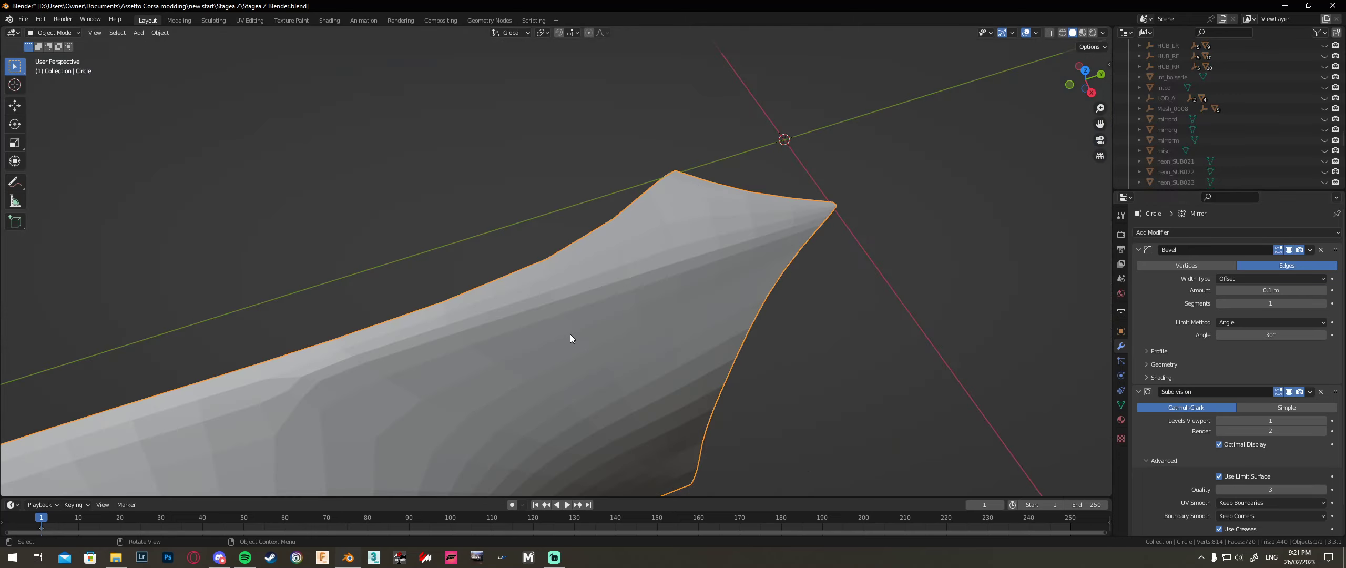
Step: Apply smooth shading to the fender and enter Edit Mode
middle_click_drag(570, 339, 583, 304)
right_click(583, 304)
left_click(581, 166)
middle_click_drag(576, 171, 479, 255)
scroll(457, 271, "up", 3)
key("Tab")
Step: Move a vertex in the row just inside the fender's upper edge along X to smooth the surface
mouse_move(435, 286)
middle_mouse_down()
mouse_move(375, 291)
mouse_move(432, 265)
mouse_move(437, 282)
middle_mouse_up()
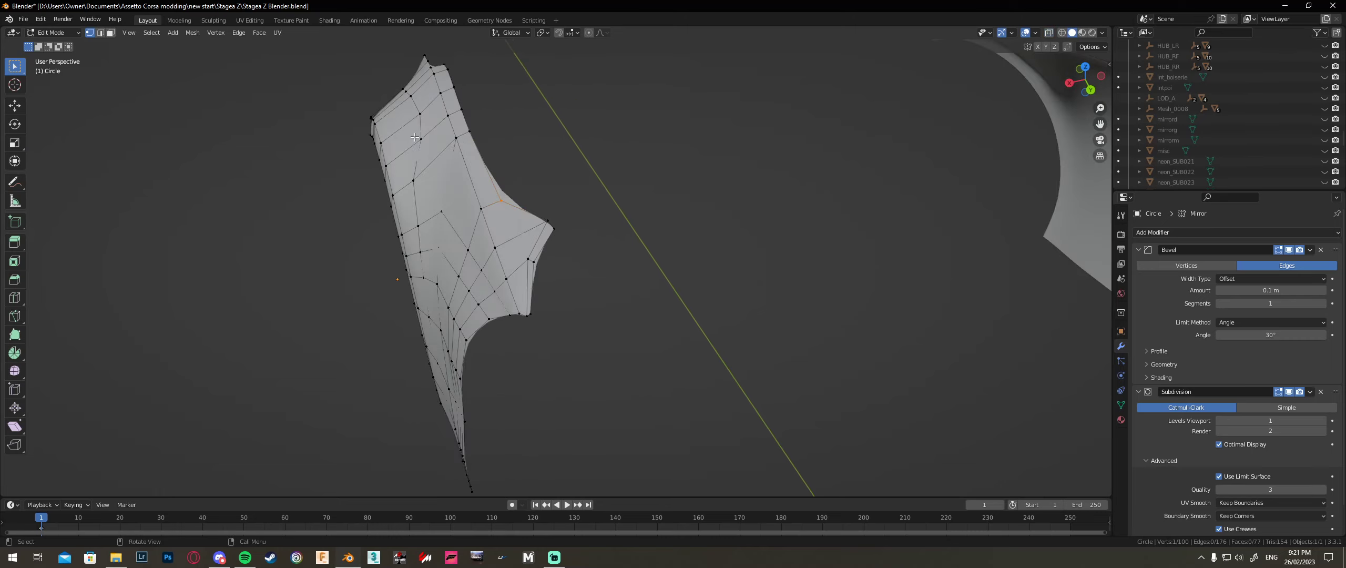
middle_click_drag(415, 137, 470, 186)
key("g")
key("x")
left_click(466, 186)
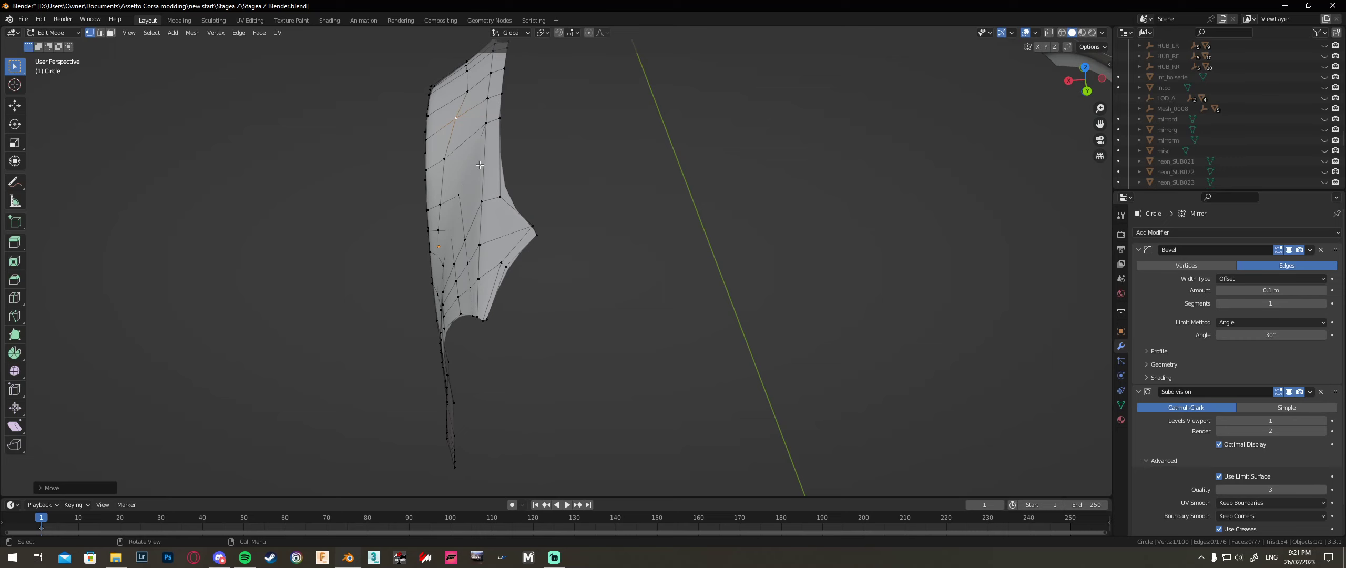
Step: Select another vertex near the fender's upper edge and adjust the surface there with moves along X
left_click(476, 91)
key("g")
key("x")
left_click(490, 128)
middle_click_drag(491, 128, 507, 132)
key("g")
key("x")
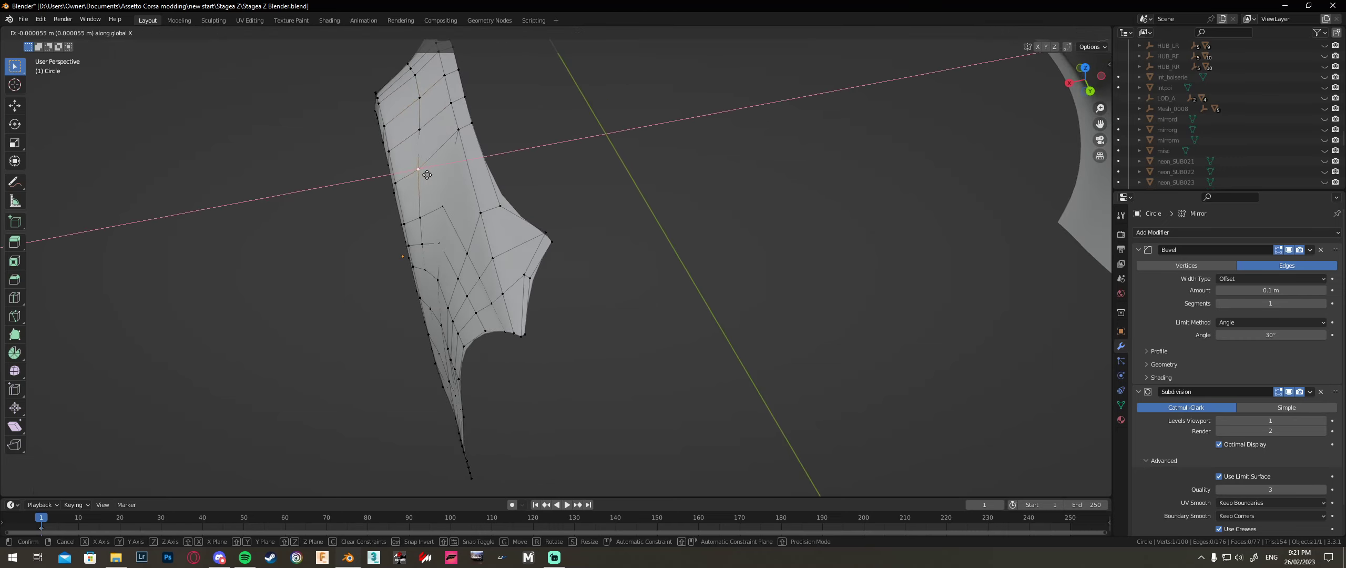
left_click(434, 174)
Step: Move the selected vertex above the wheel arch along Z and show the fender in the right orthographic view
middle_click_drag(434, 173, 475, 149)
key("g")
key("z")
left_click(241, 238)
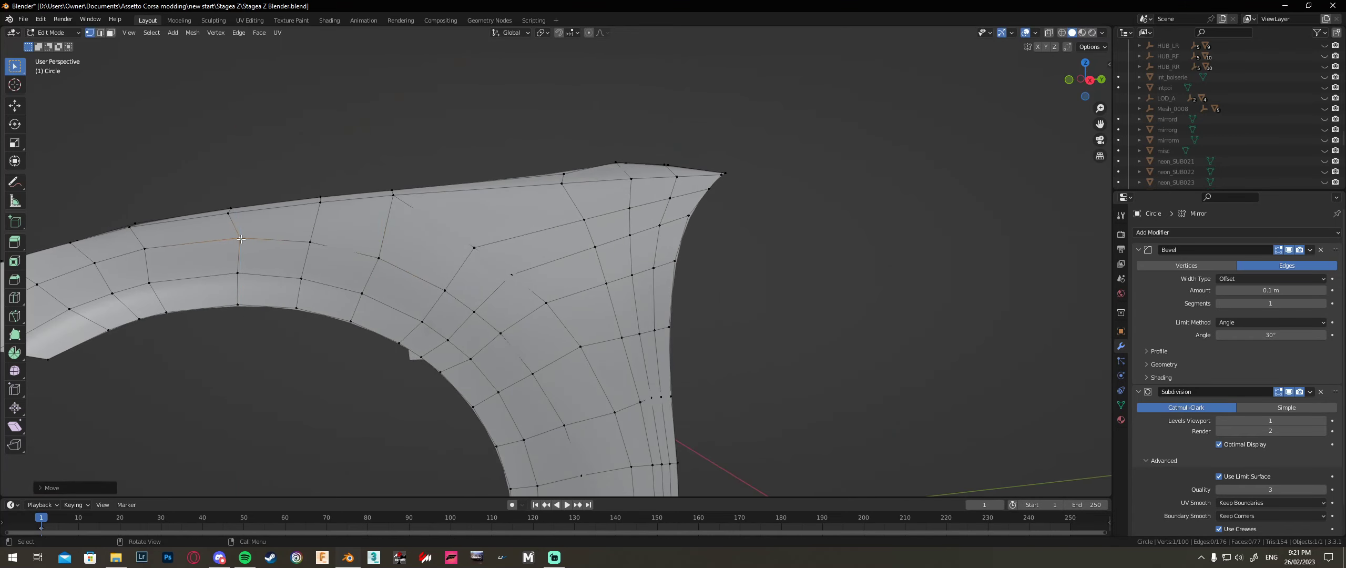
left_click(1091, 82)
middle_click_drag(436, 247, 558, 230, "shift")
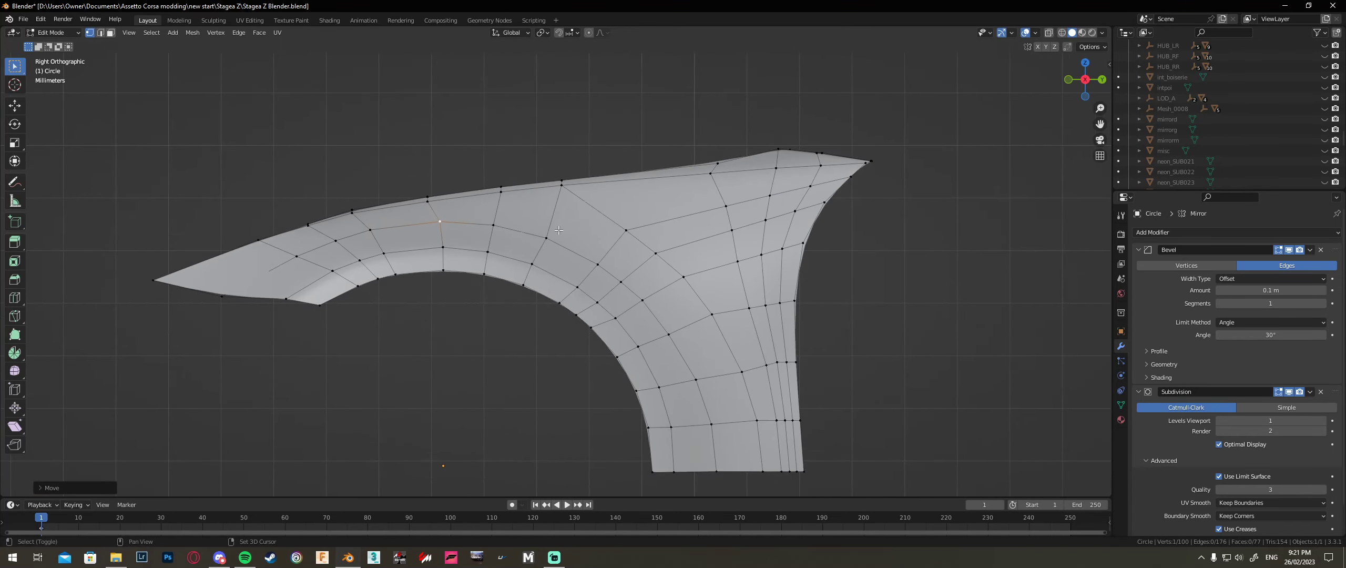
Step: Move vertices on either side of the previously moved one above the wheel arch along Z to even out their row
left_click(374, 236)
key("g")
key("z")
left_click(374, 238)
left_click(506, 225)
key("g")
key("z")
left_click(513, 223)
key("g")
key("z")
left_click(550, 236)
Step: Move a vertex in the row above the wheel arch along X and adjust it to smooth the surface
middle_click_drag(648, 279, 651, 309)
left_click(629, 297)
key("g")
key("x")
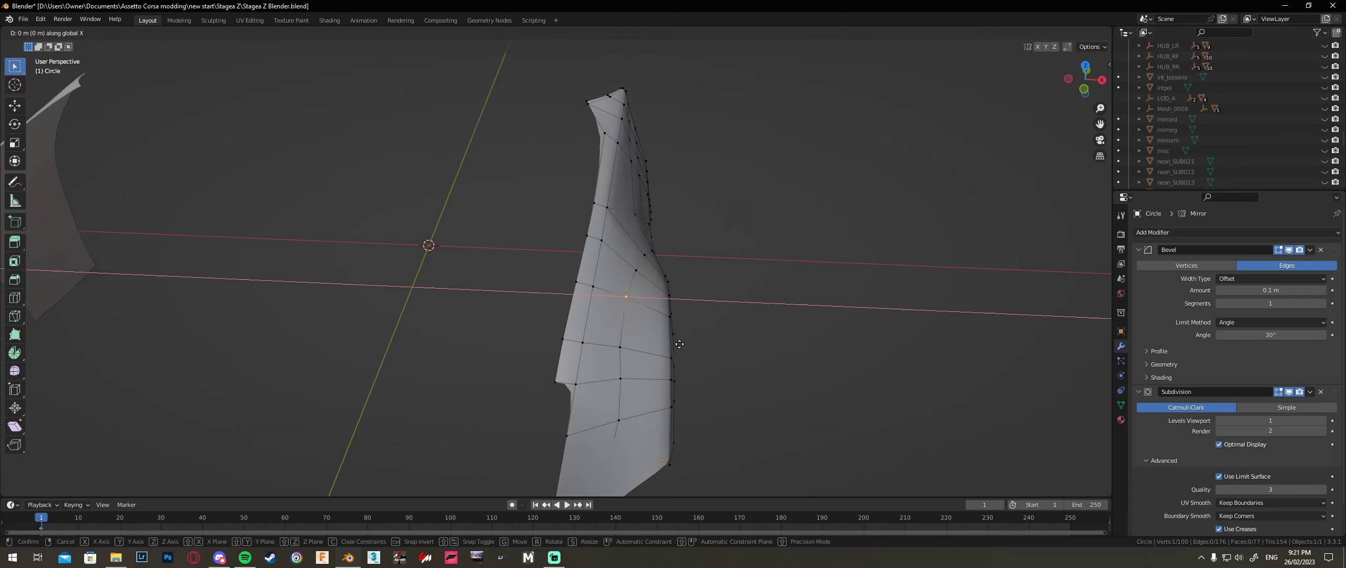
left_click(681, 343)
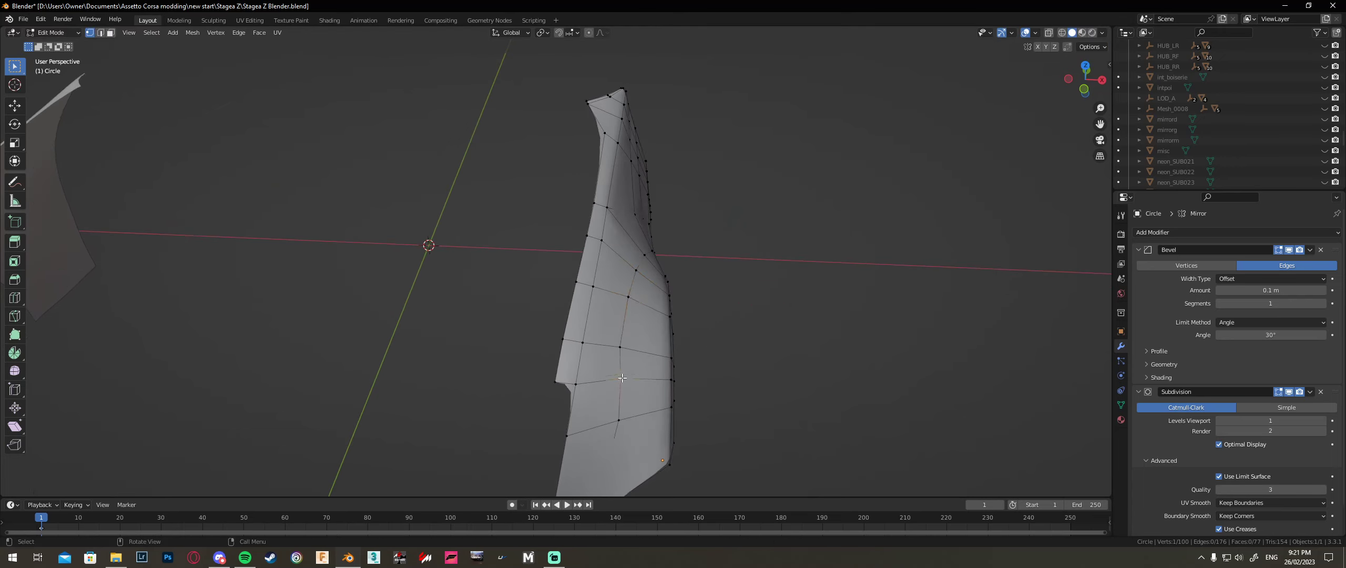
key("g")
left_click(622, 360)
Step: Move two more vertices further along the same row along X to even out the fender's curvature
left_click(621, 419)
key("g")
key("x")
left_click(618, 420)
left_click(620, 393)
key("g")
key("x")
left_click(618, 392)
Step: Leave Edit Mode, unhide the whole car and hide the original fender object S_T
middle_click_drag(617, 391, 734, 440)
key("Tab")
key("alt+h")
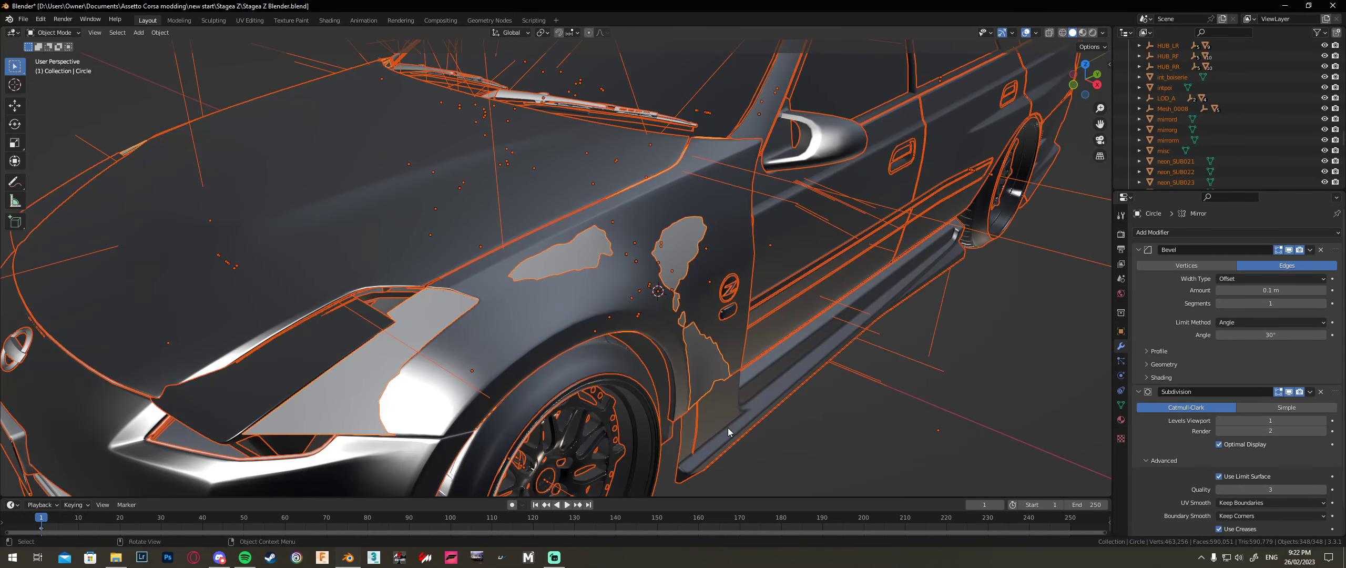
left_click(766, 455)
left_click(694, 370)
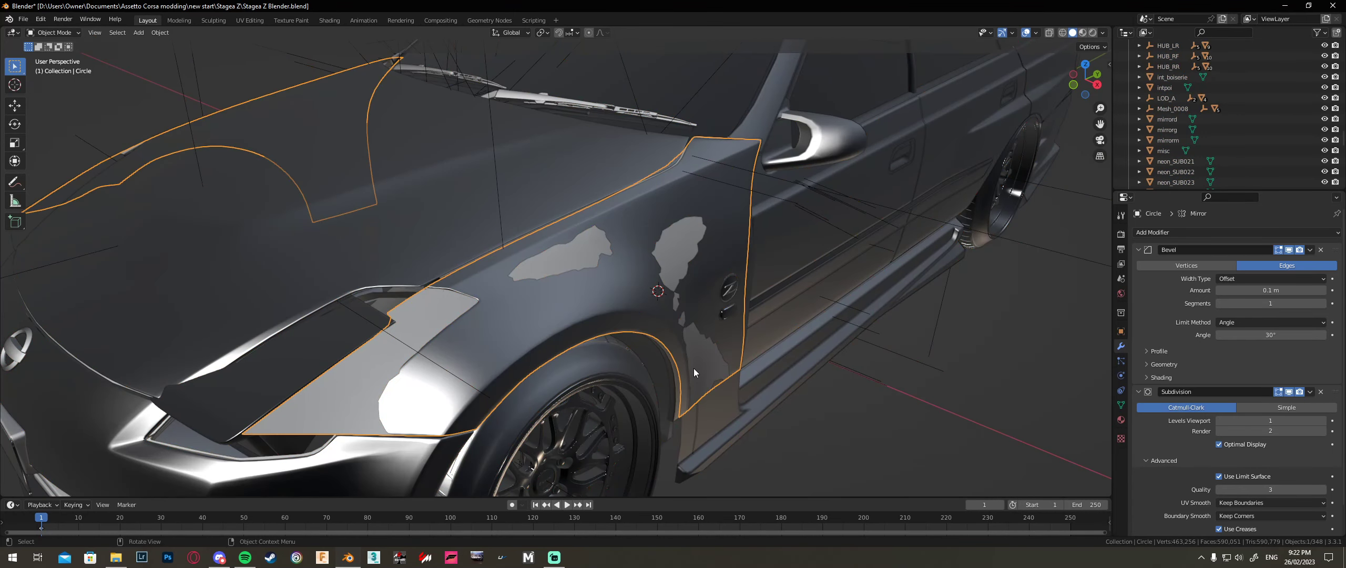
key("h")
key("alt+h")
left_click(547, 350)
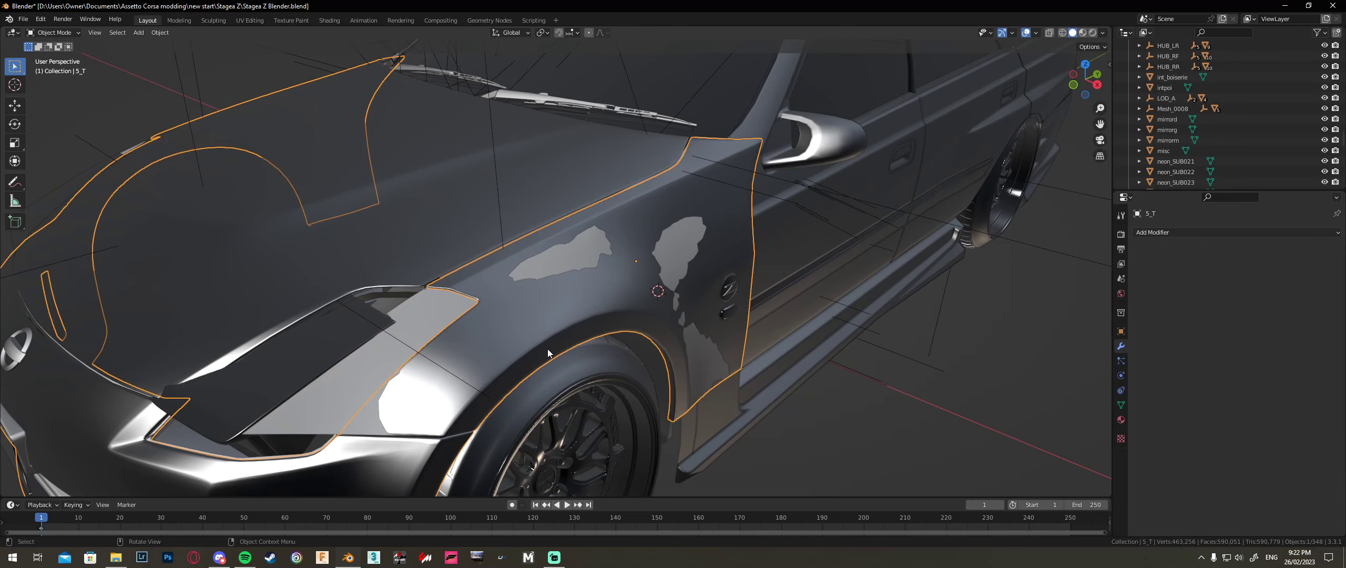
key("h")
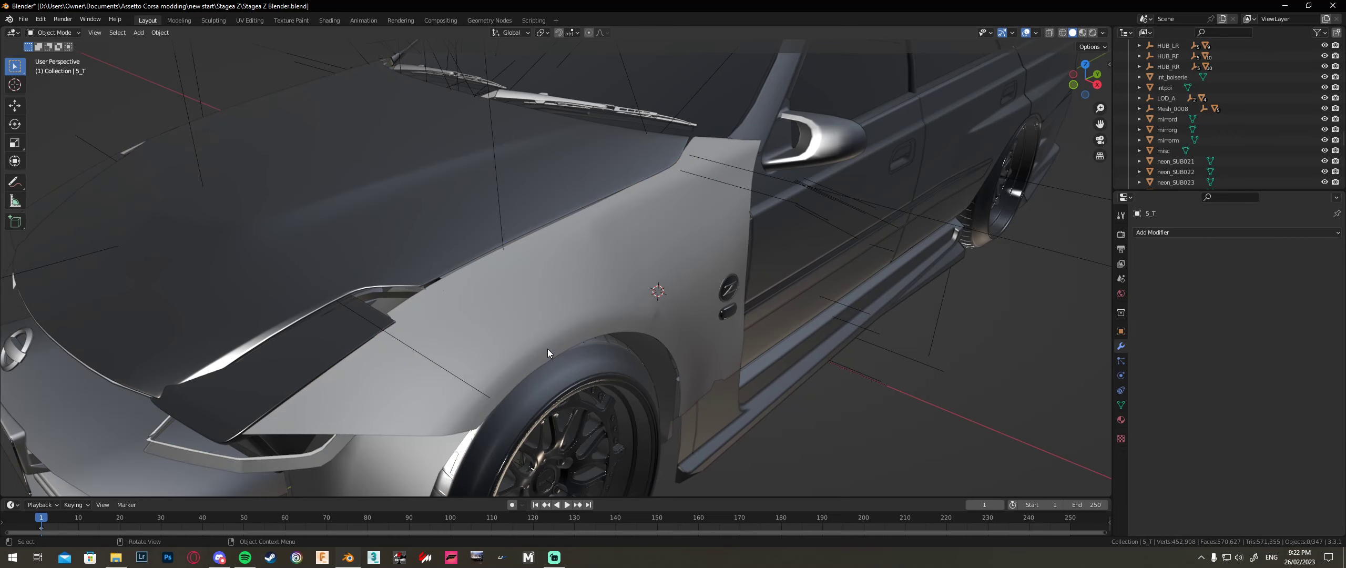
Step: Edit the custom fender and move the vertex on its upper rear edge along X to meet the door
middle_click_drag(639, 287, 608, 291)
middle_click_drag(741, 254, 587, 266)
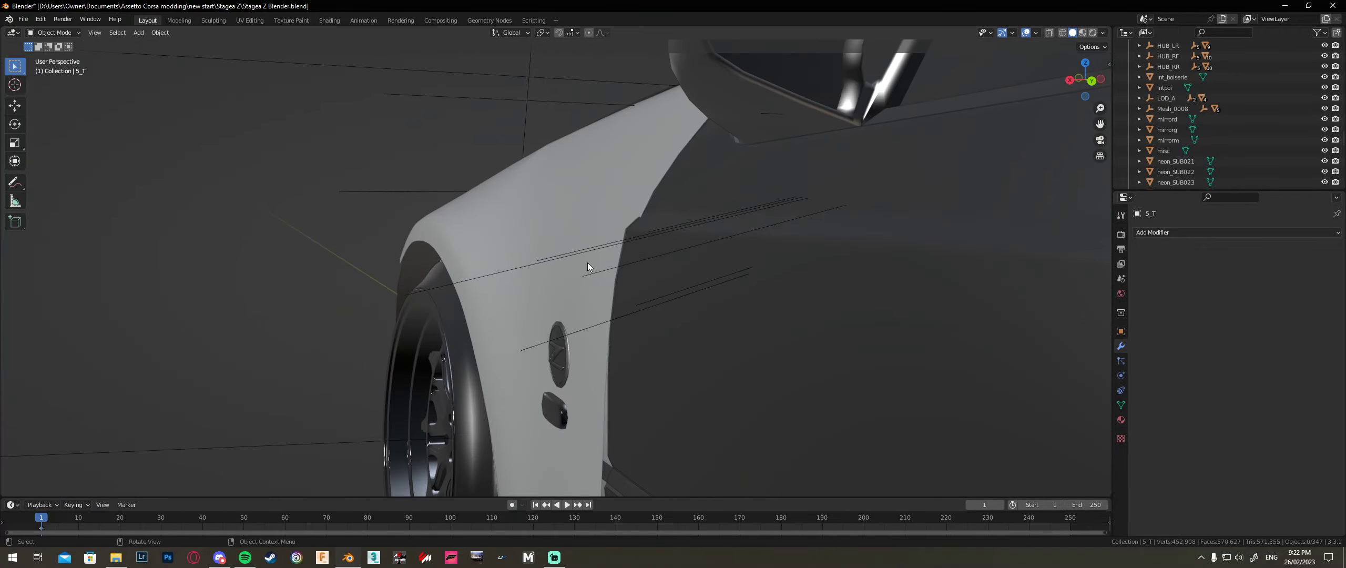
left_click(580, 230)
key("Tab")
key("alt+z")
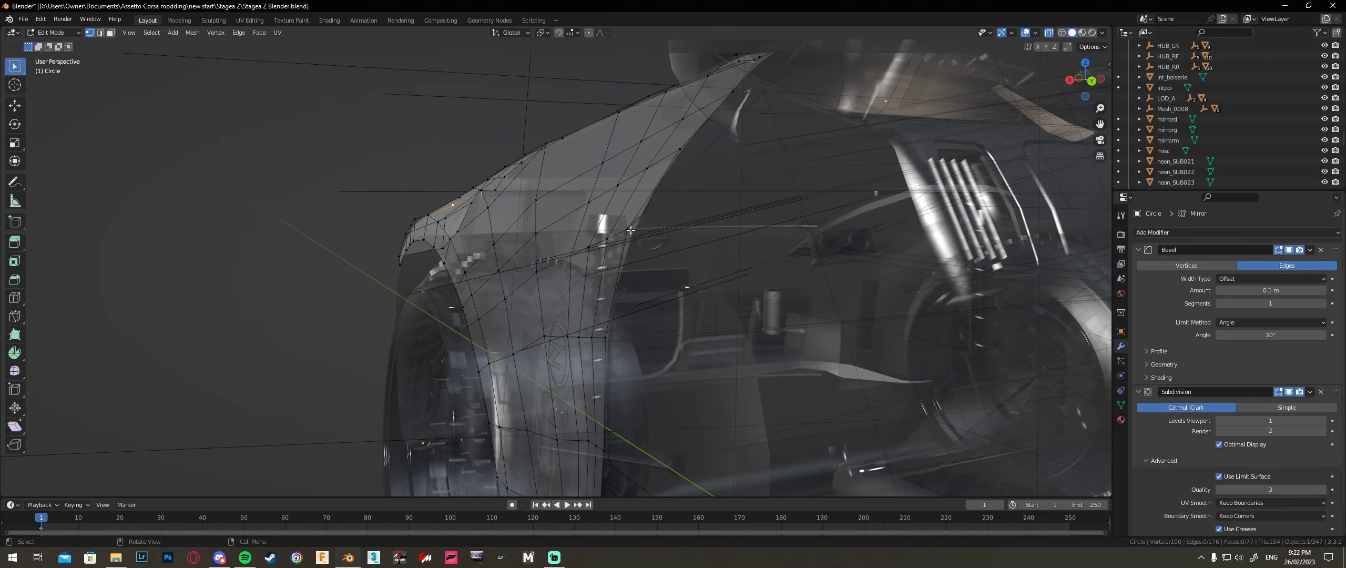
key("alt+z")
middle_click_drag(680, 260, 670, 262)
key("g")
key("x")
left_click(668, 260)
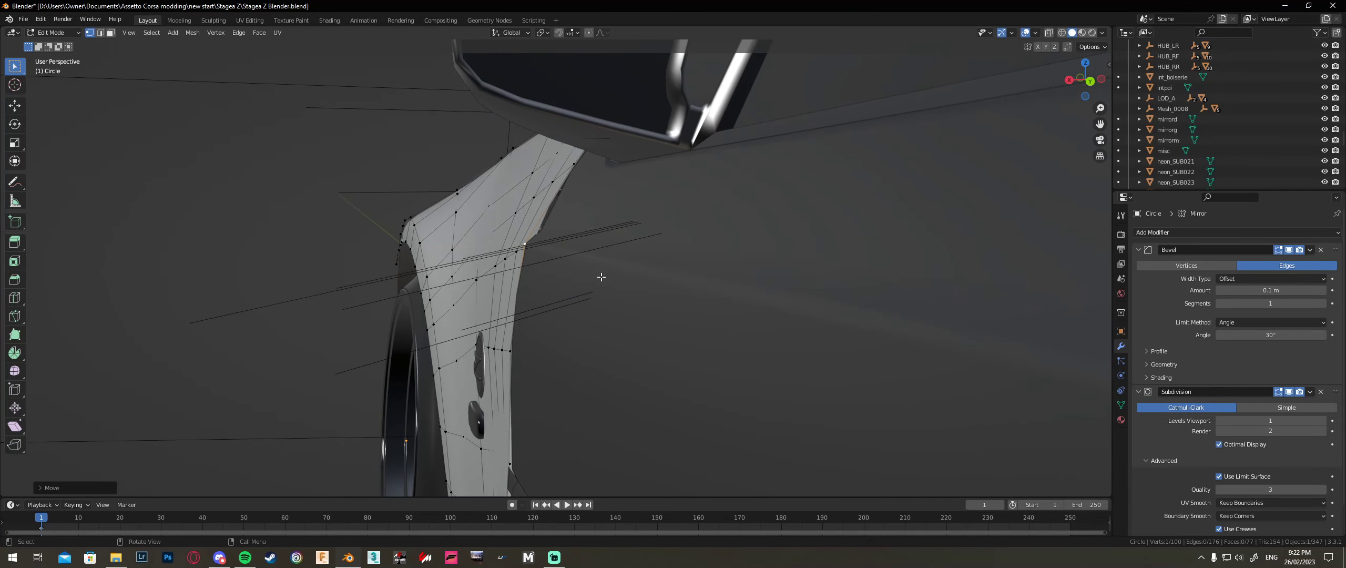
Step: Try to move the row of vertices at the fender's lower rear edge along X toward the door
middle_click_drag(516, 381, 514, 354)
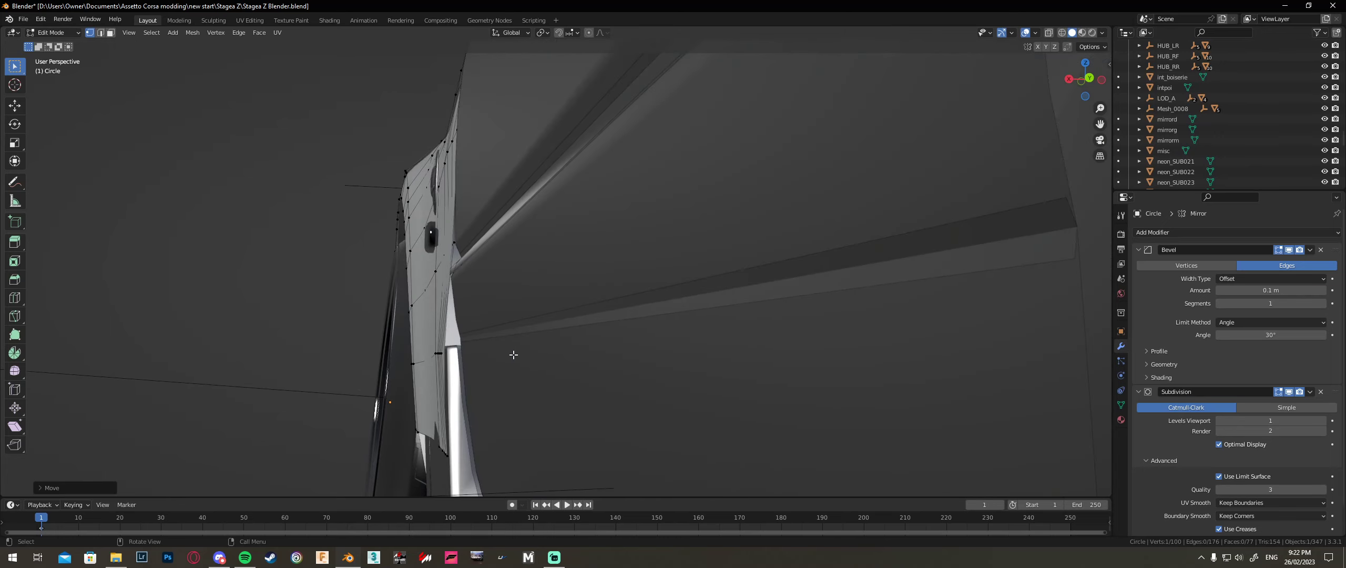
left_click_drag(440, 355, 430, 344)
key("g")
key("x")
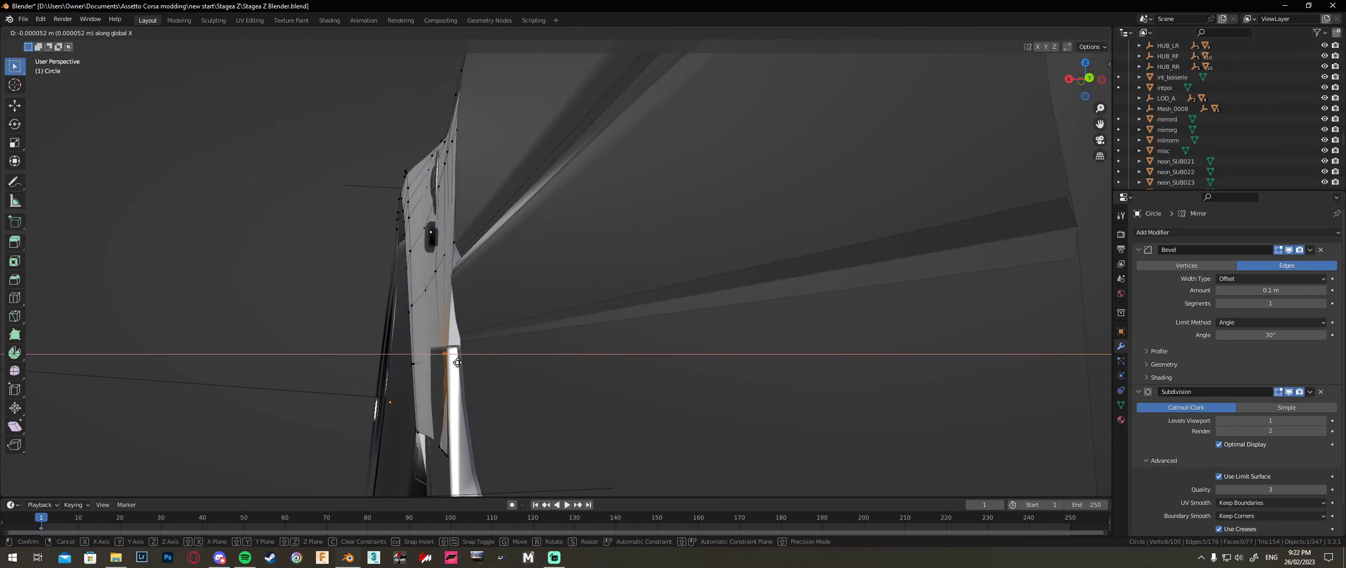
left_click(473, 363)
Step: Hide the part covering the fender's lower rear edge and undo the last vertex move
key("Tab")
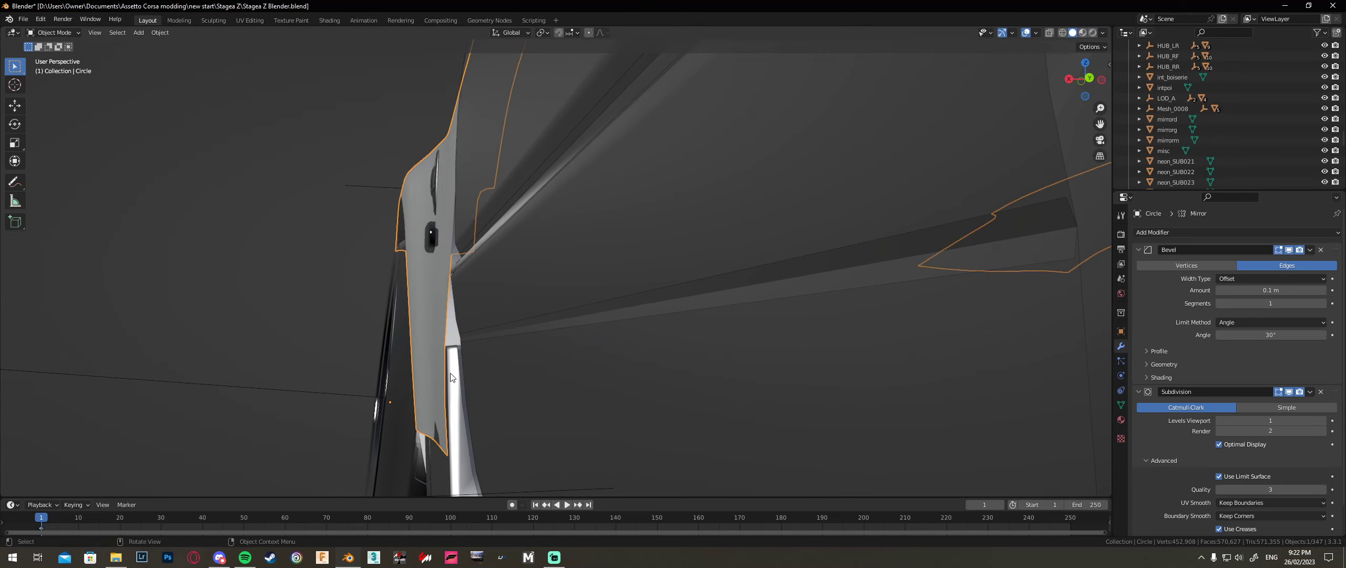
left_click(450, 377)
key("ctrl+z")
key("ctrl+z")
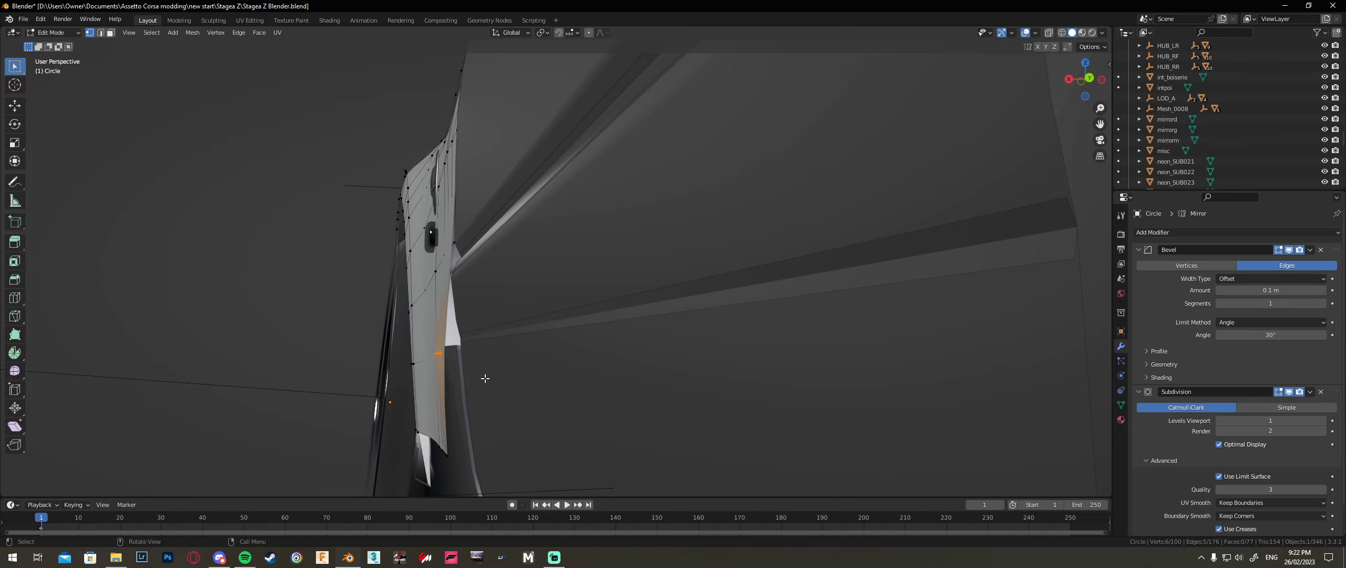
Step: Move the selected lower row of vertices along X in two passes to line up with the door
middle_click_drag(496, 379, 505, 385)
key("g")
key("x")
left_click(509, 386)
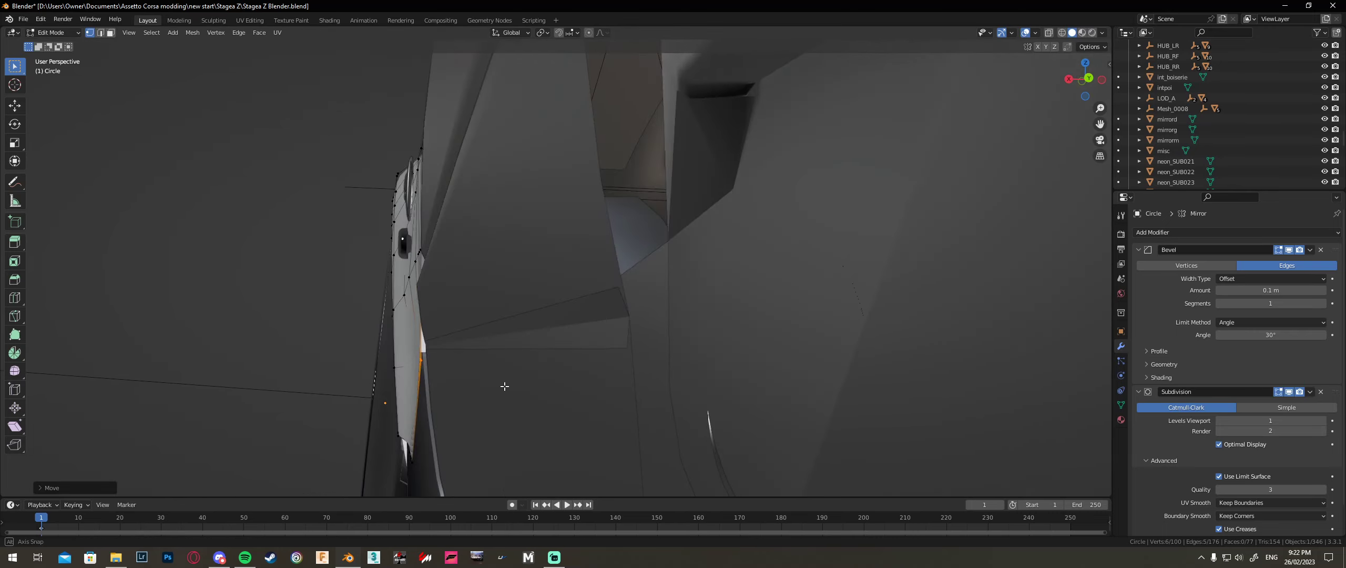
key("g")
key("x")
left_click(508, 385)
Step: Hide the default015 part beside the fender's lower edge and move the selected row of vertices along Z
key("Tab")
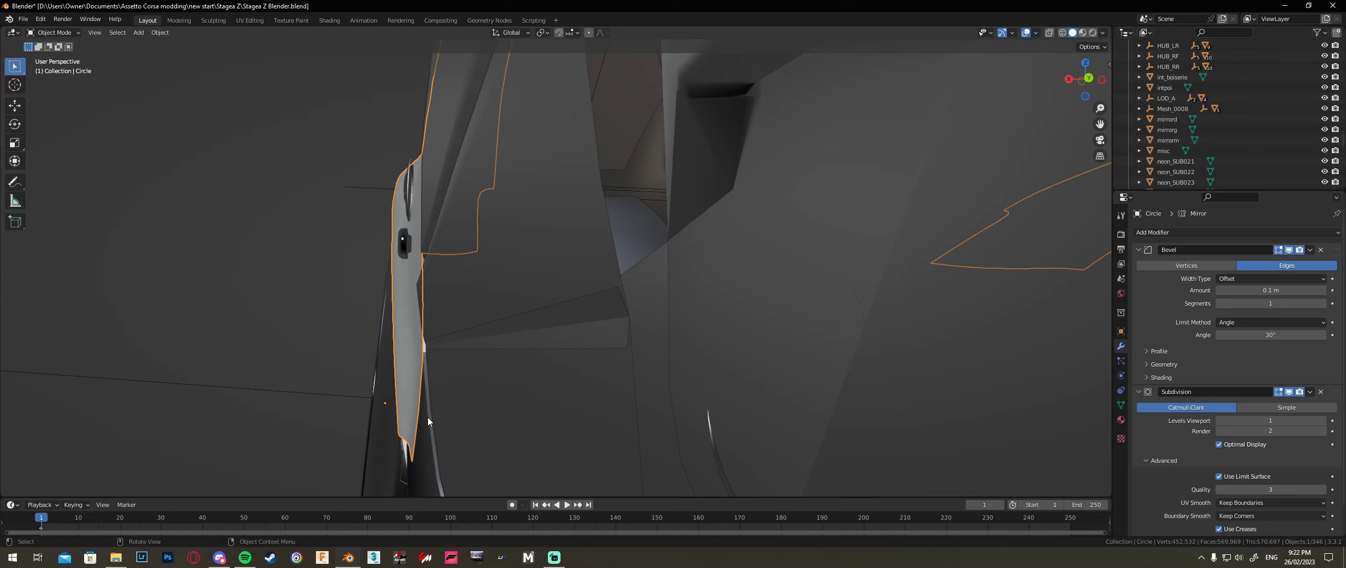
left_click(428, 417)
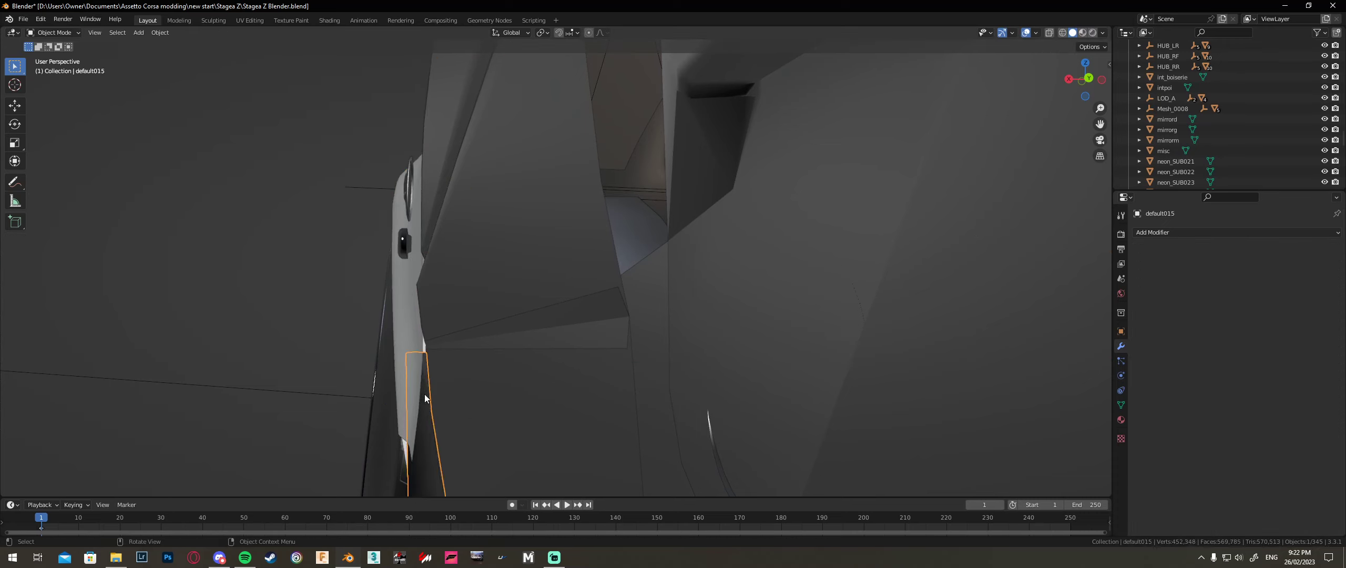
left_click(418, 394)
key("Tab")
key("g")
key("z")
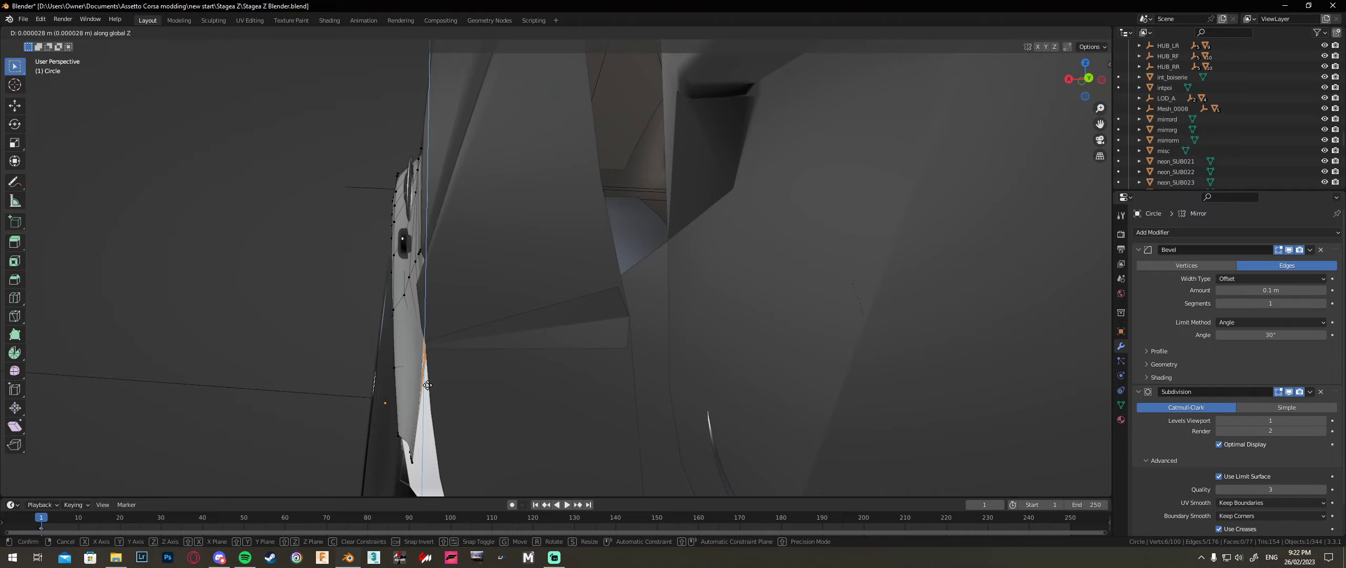
left_click(431, 374)
Step: With X-ray on in a side view, move individual vertices of the lower row behind the wheel along Z
key("alt+z")
middle_click_drag(856, 226, 982, 244)
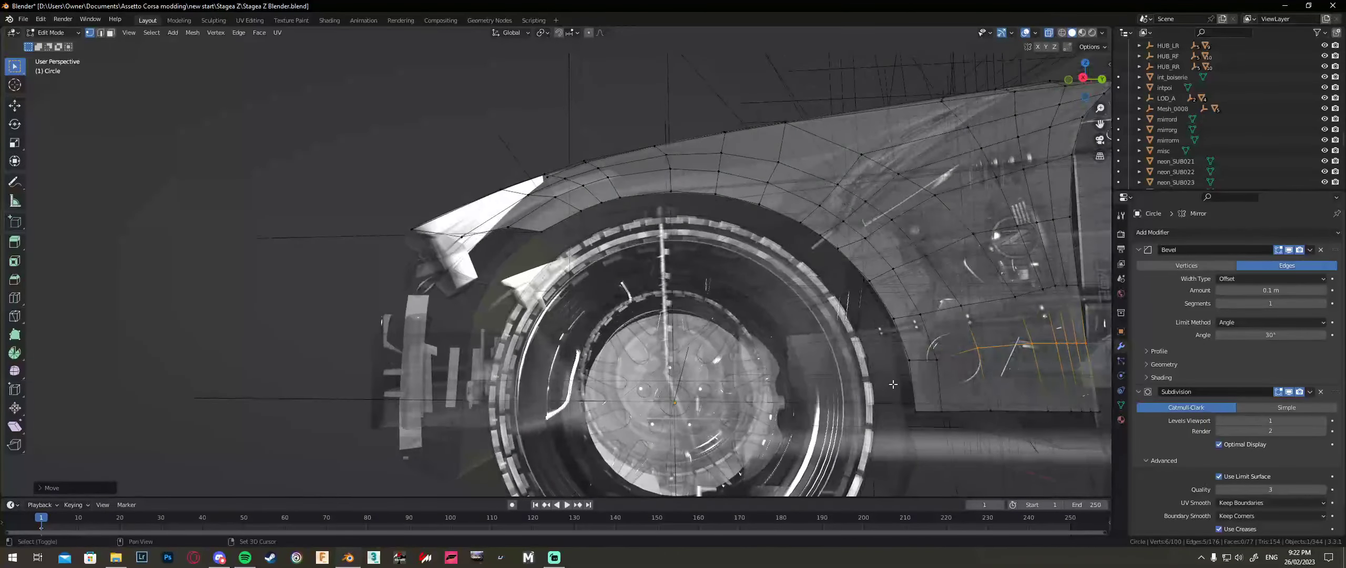
middle_click_drag(926, 363, 786, 374, "shift")
left_click(806, 362)
key("g")
key("z")
left_click(875, 365)
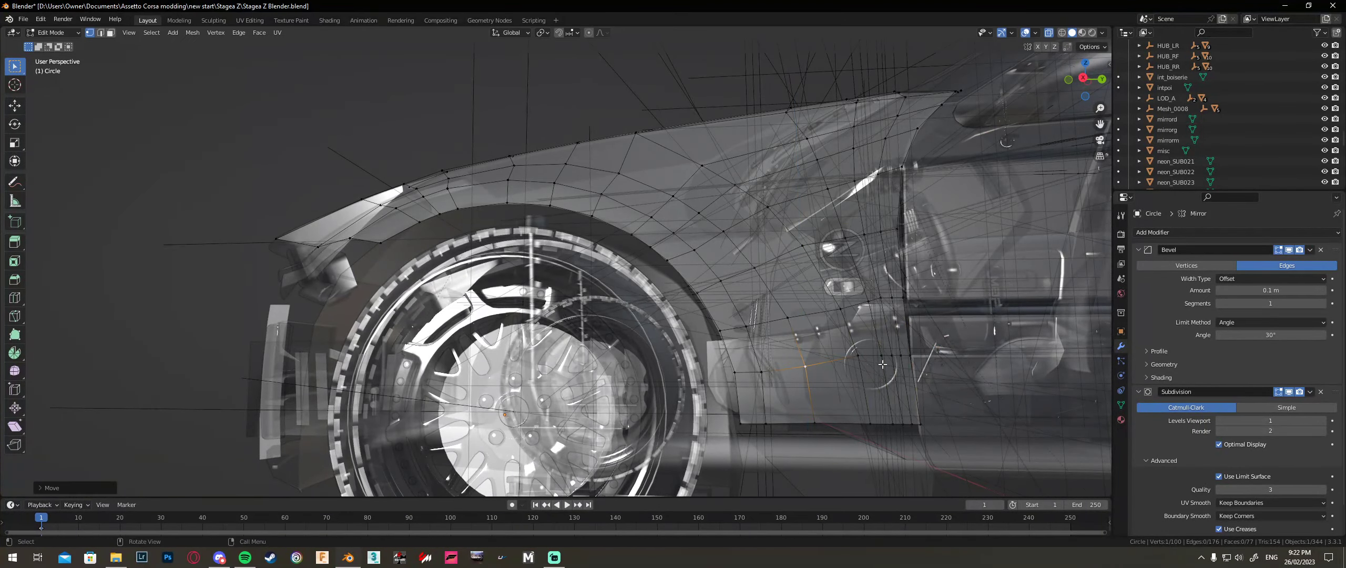
left_click(857, 363)
key("g")
key("z")
left_click(860, 372)
Step: Select the fender's bottom row of vertices behind the wheel and move it along X
middle_click_drag(867, 373, 715, 379)
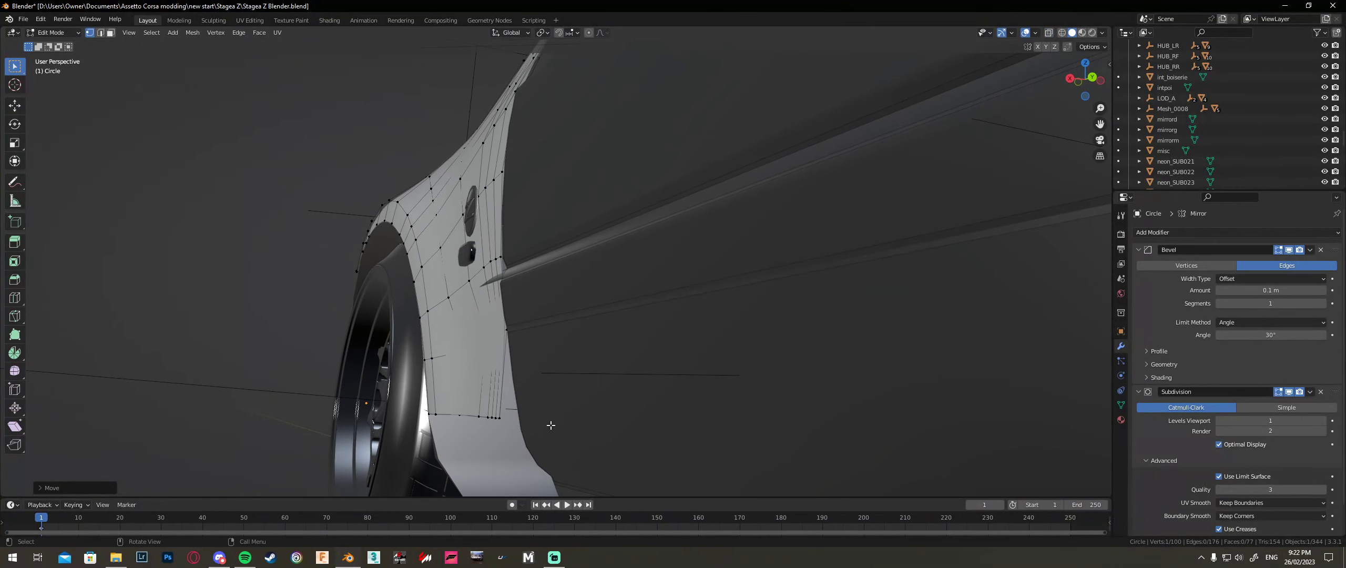
left_click_drag(549, 424, 461, 407)
middle_click_drag(461, 408, 475, 437)
key("g")
key("x")
left_click(610, 408)
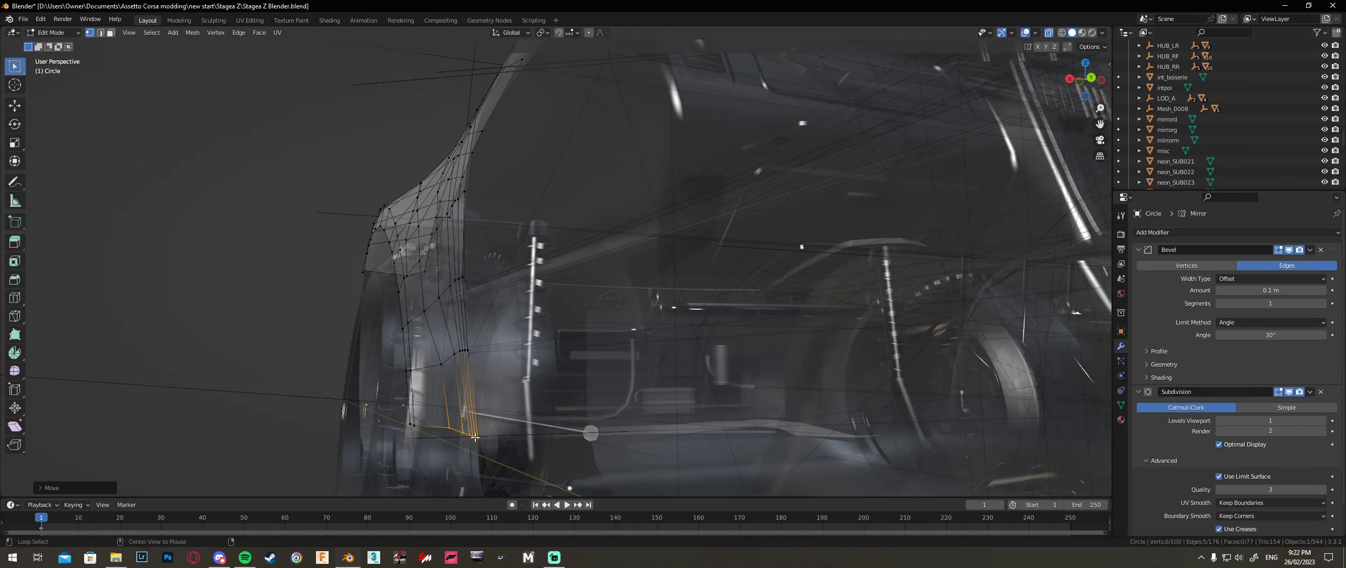
Step: Move two lower vertices between the wheel arch and door edge along X and adjust the vertex above them along X
left_click(451, 435)
left_click(442, 367, "shift")
key("g")
key("x")
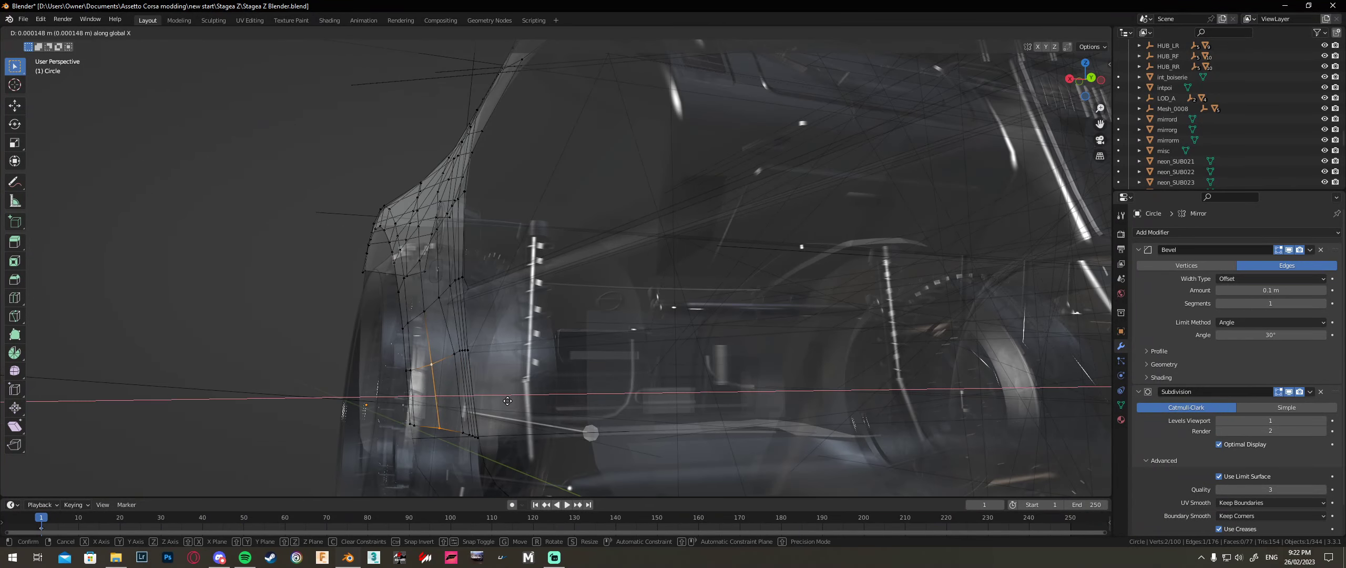
left_click(512, 401)
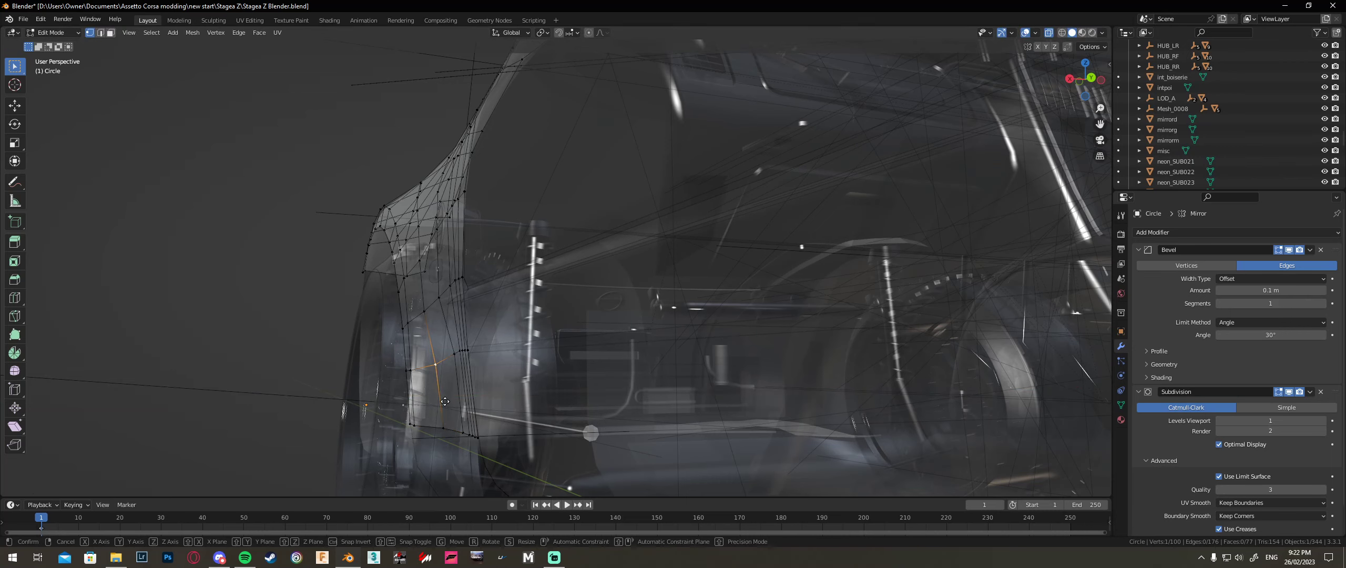
left_click(425, 321)
key("g")
key("x")
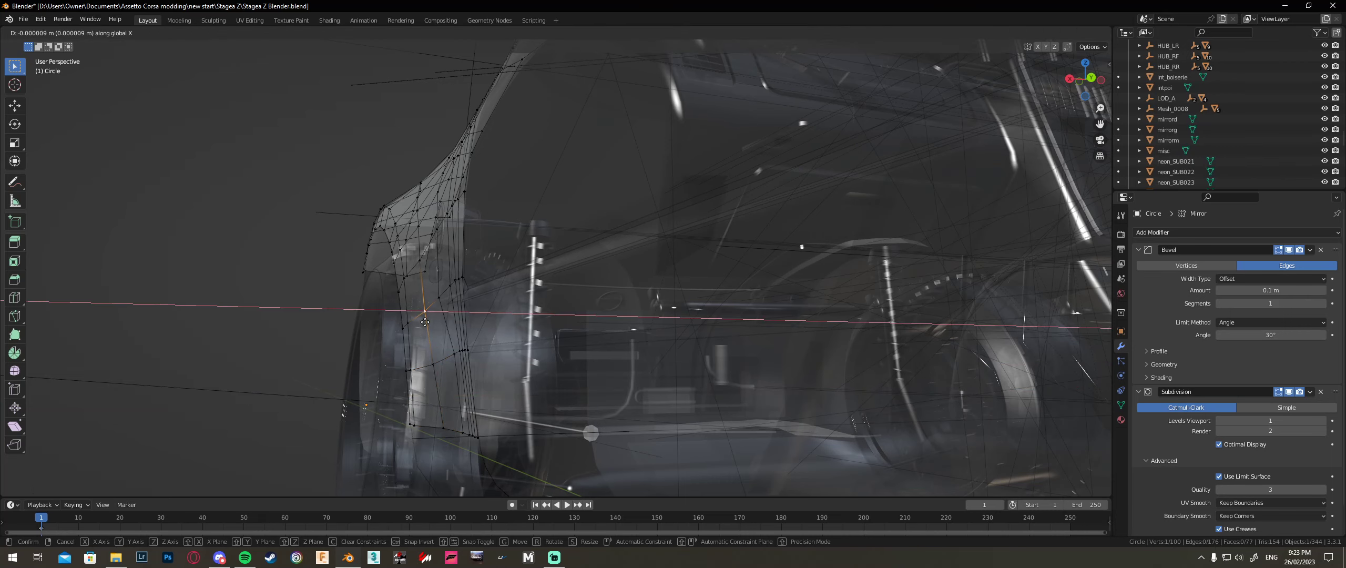
left_click(425, 322)
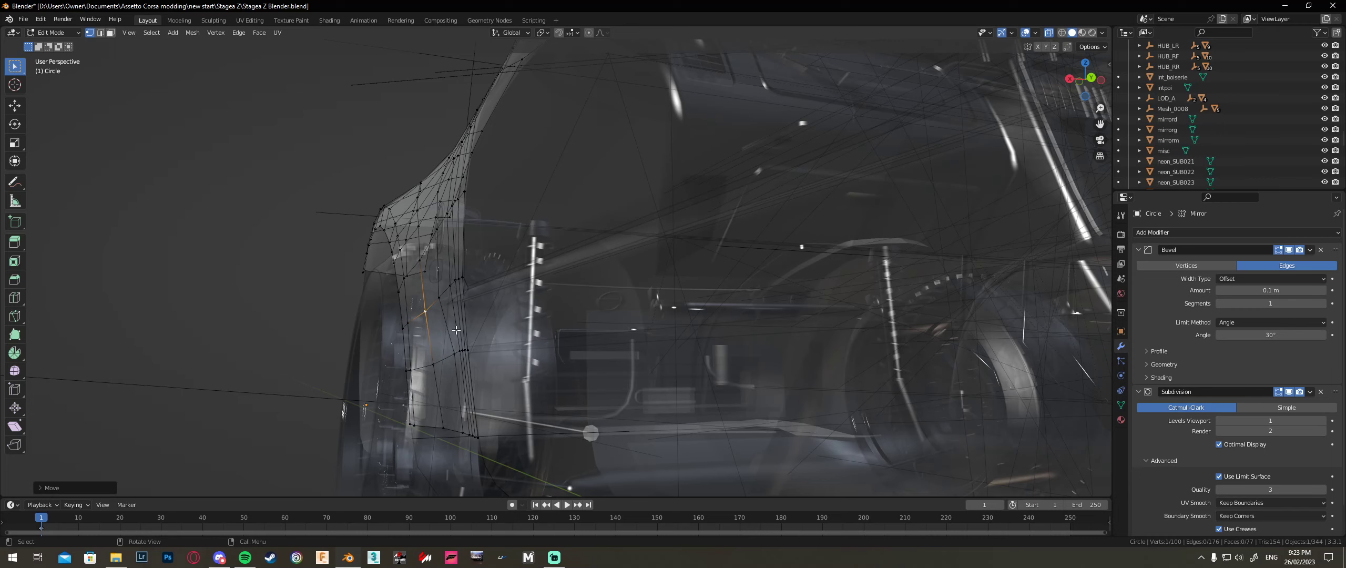
Step: Turn off X-ray and add an edge loop across the lower fender just below the door's trim line
middle_click_drag(456, 330, 524, 333)
key("alt+z")
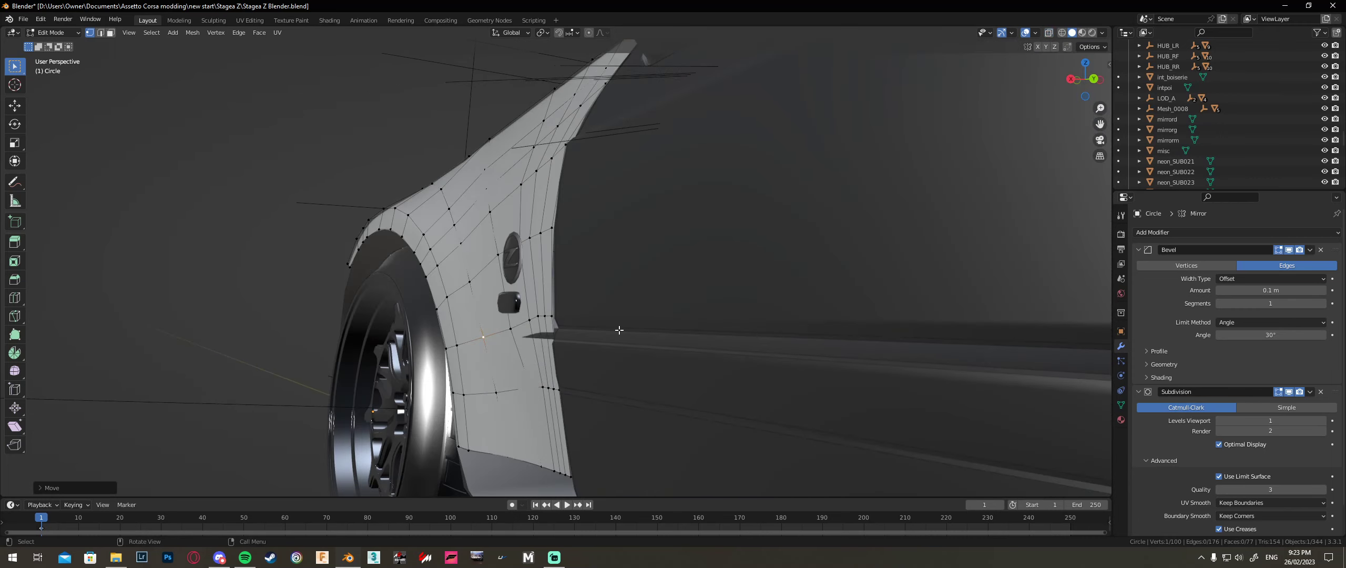
middle_click_drag(619, 330, 599, 339)
key("ctrl+r")
left_click(508, 362)
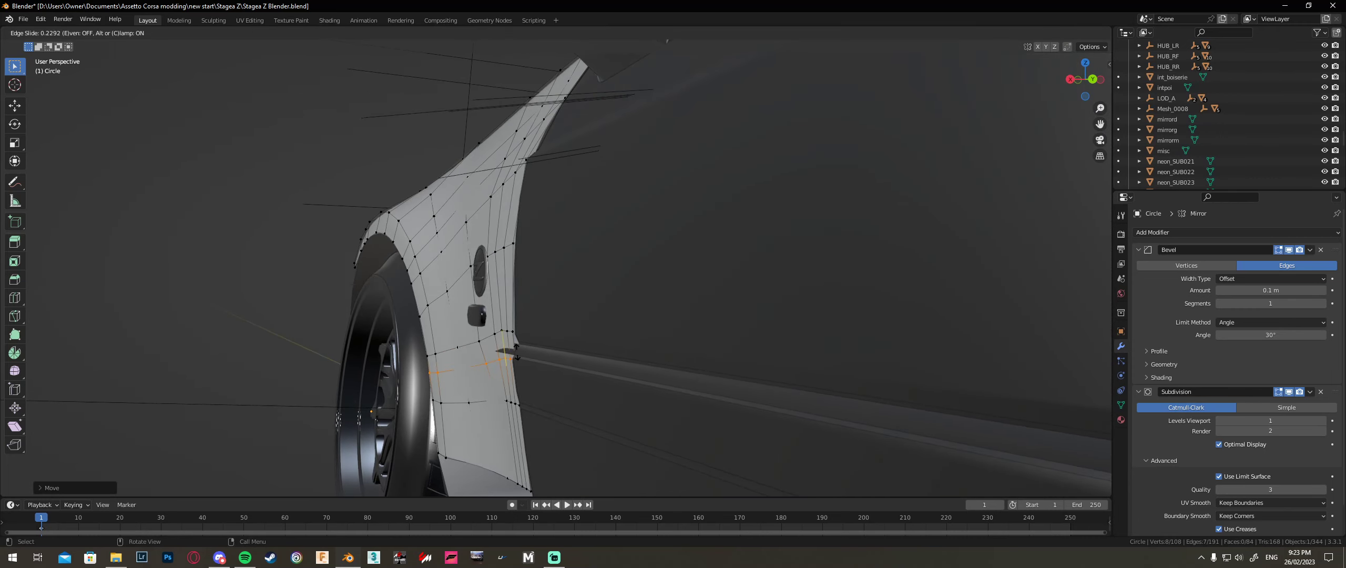
left_click(517, 352)
Step: Select the new loop's vertices near the door edge and move them along X
key("alt+z")
left_click_drag(521, 369, 495, 355)
key("alt+z")
middle_click_drag(551, 348, 544, 348)
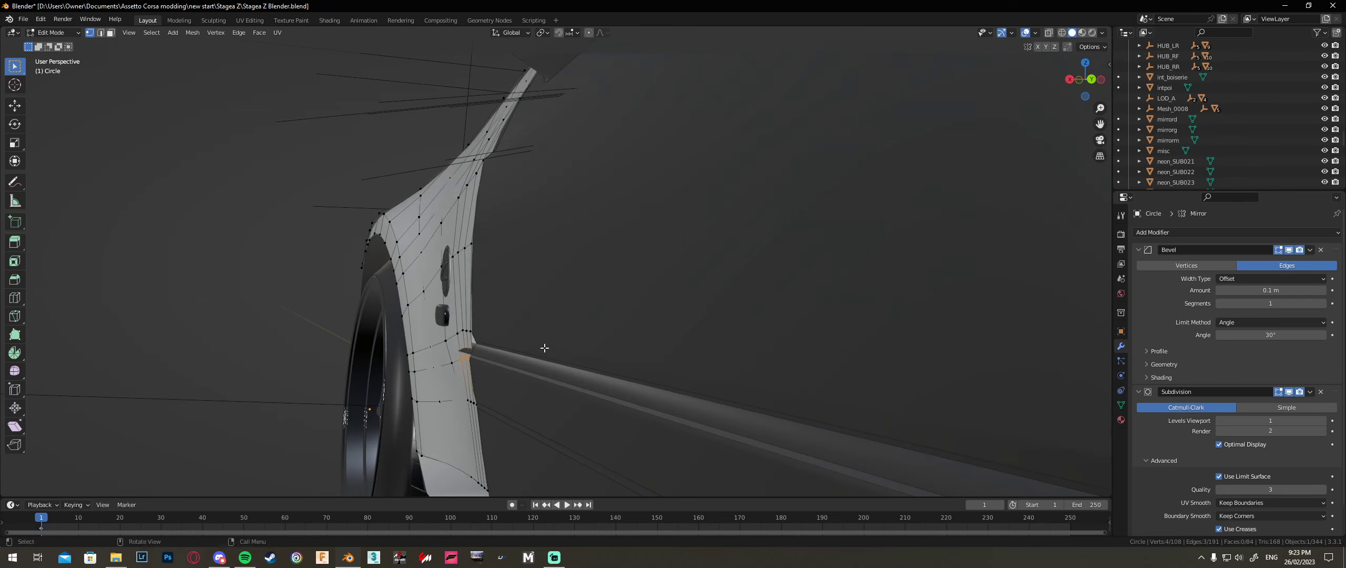
key("g")
key("x")
left_click(540, 347)
Step: Move the new loop's remaining vertices toward the wheel arch along X to blend the lower surface
left_click(452, 363)
key("g")
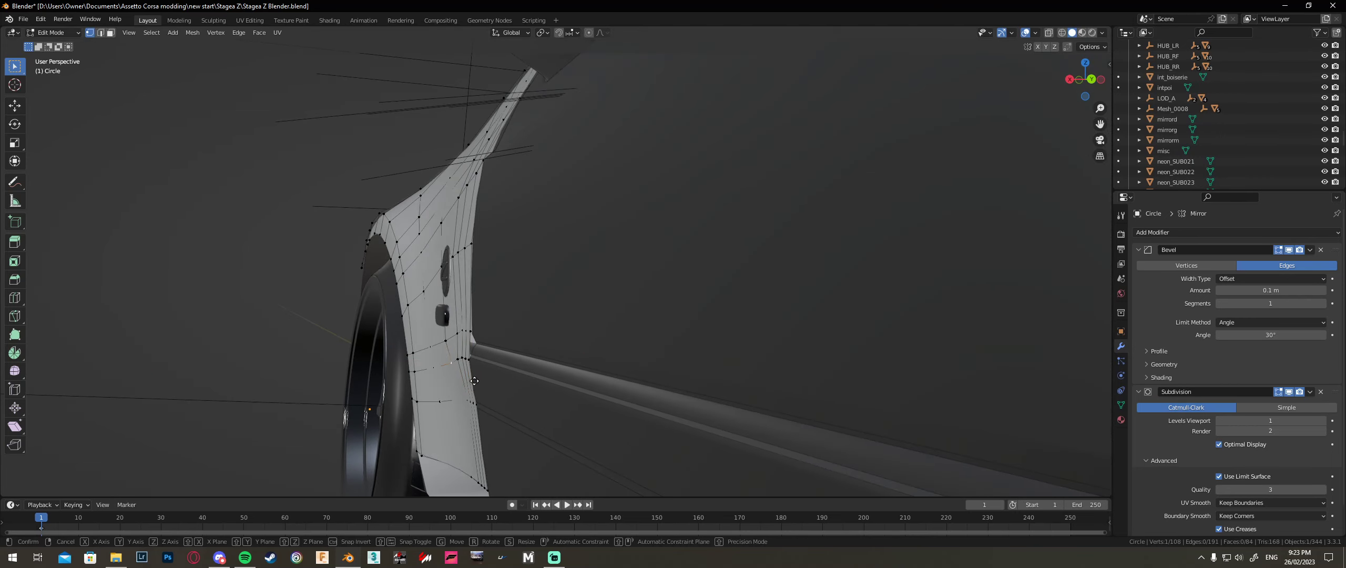
key("x")
left_click(472, 380)
left_click_drag(424, 357, 424, 356)
key("g")
key("x")
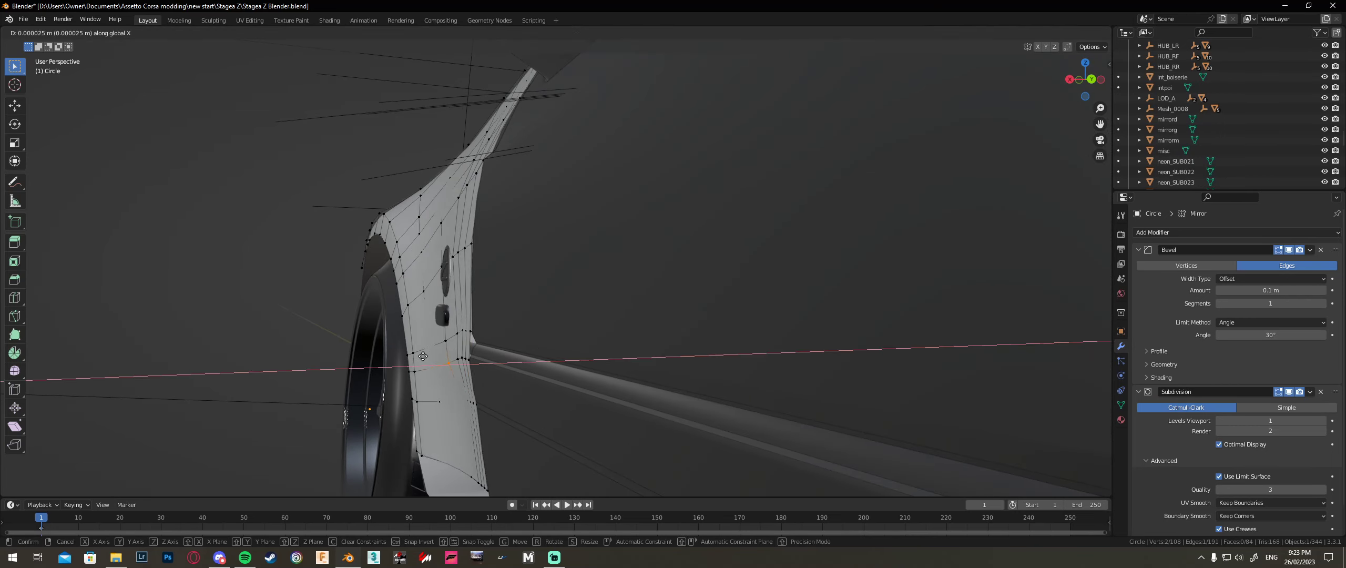
left_click(428, 357)
key("alt+z")
middle_click_drag(463, 377, 454, 376)
key("g")
key("x")
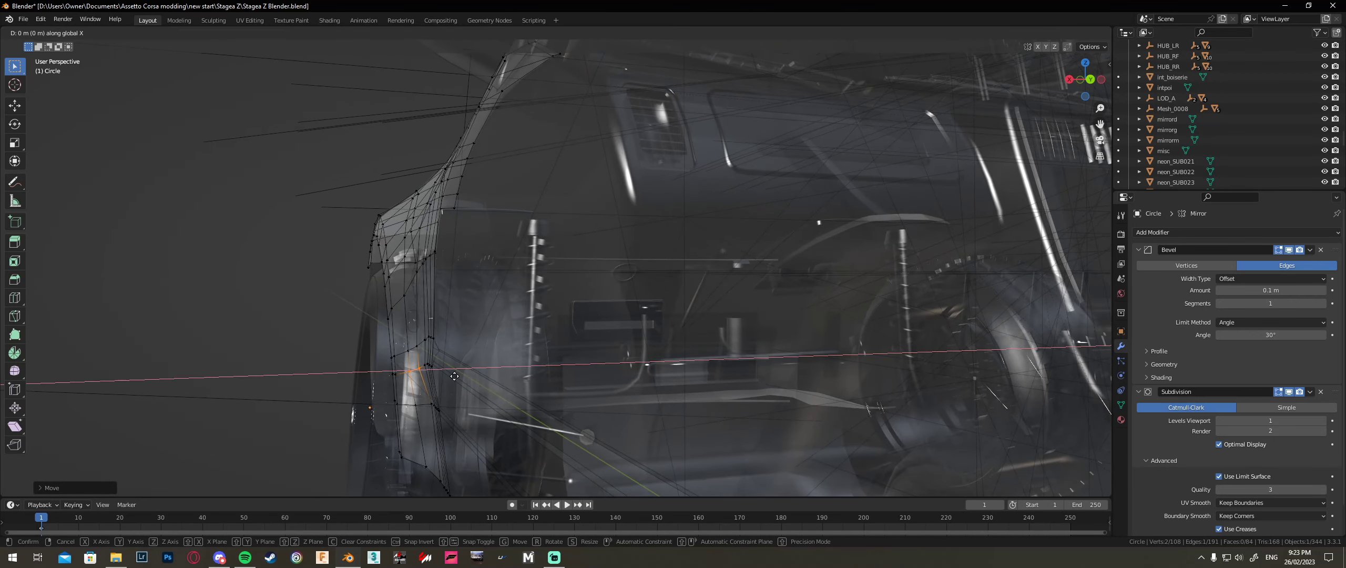
left_click(456, 376)
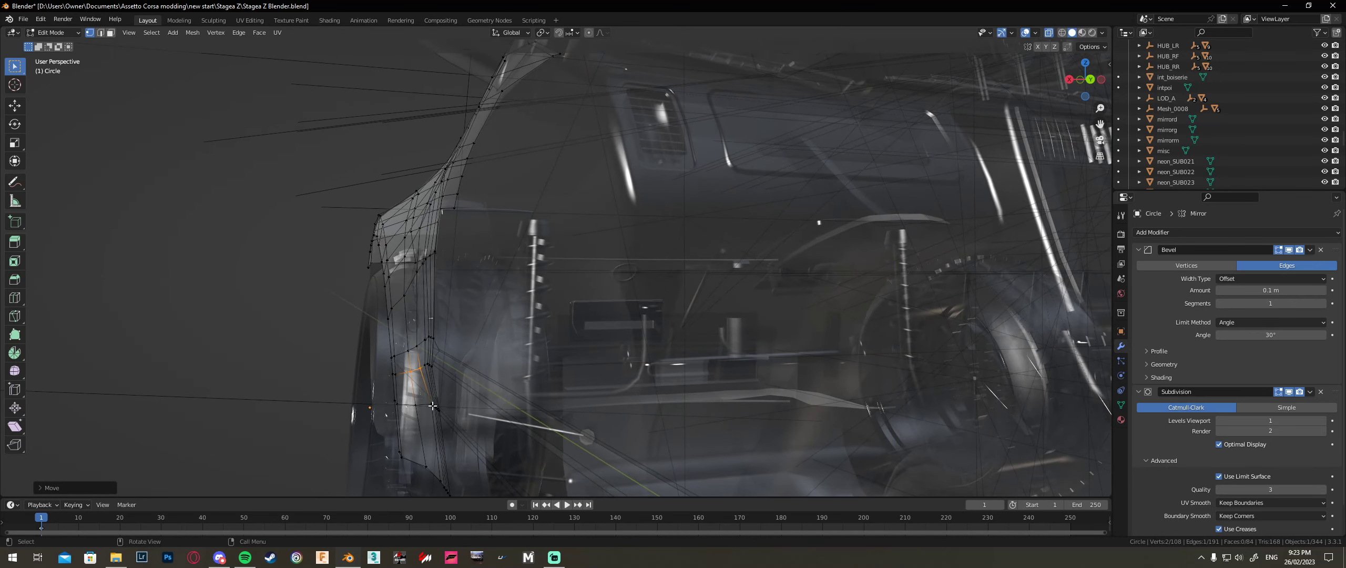
Step: Add another edge loop at the door's trim line and move its door-side vertices along X
middle_click_drag(449, 387, 455, 388)
key("alt+z")
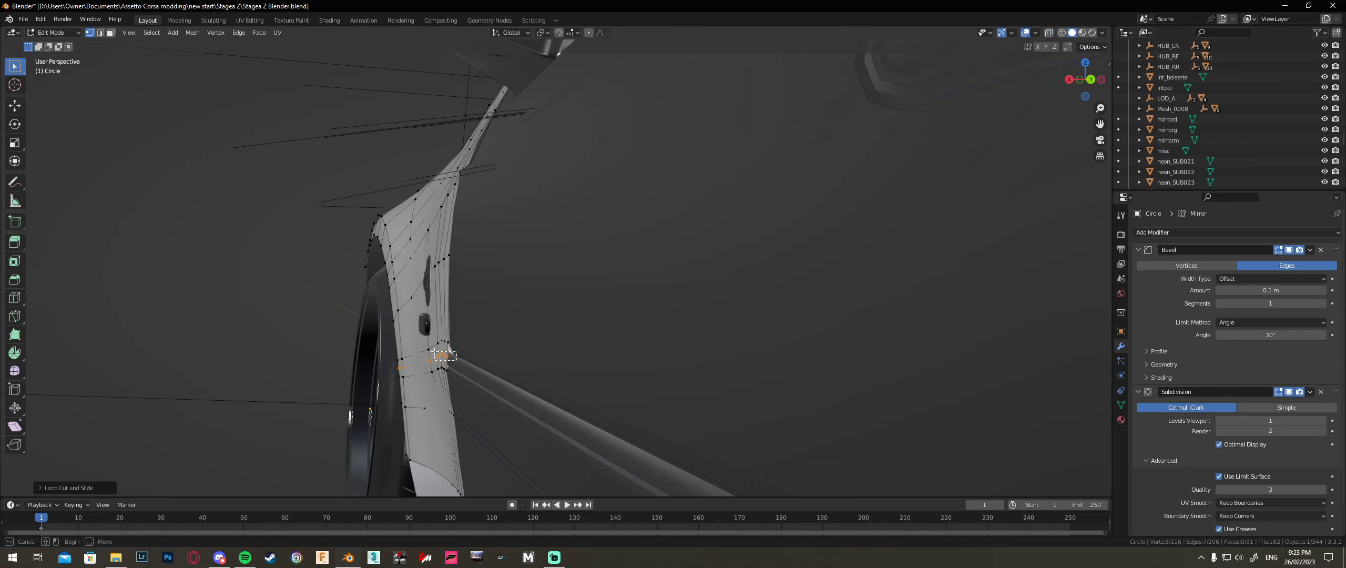
left_click_drag(435, 352, 433, 351)
middle_click_drag(456, 366, 594, 388)
key("g")
key("x")
left_click(474, 369)
Step: Add an edge loop across the upper rear of the fender and move its door-edge vertices along X
middle_click_drag(769, 393, 677, 409)
left_click(450, 199)
left_click(453, 218)
middle_click_drag(498, 234, 485, 234)
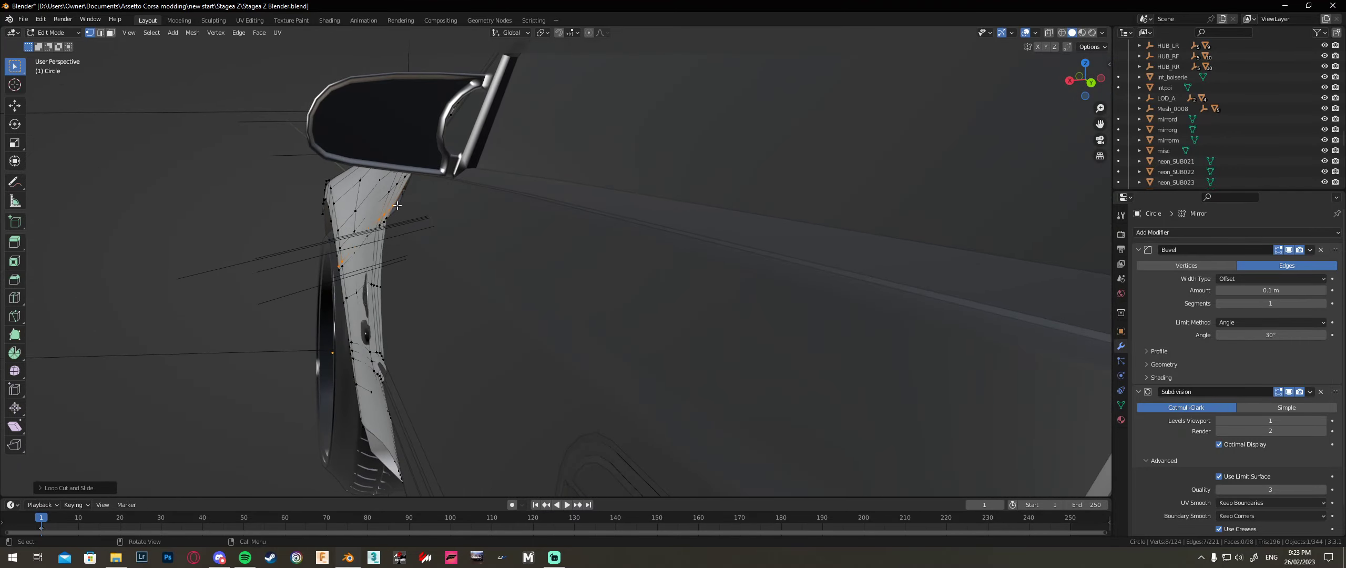
left_click(395, 207)
key("g")
key("x")
left_click(440, 235)
Step: Select the row of vertices near the door's upper front corner and move it along Z
middle_click_drag(411, 228, 520, 261)
left_click_drag(451, 252, 452, 252)
middle_click_drag(452, 252, 588, 303)
key("g")
key("z")
left_click(454, 245)
left_click_drag(576, 304, 577, 304)
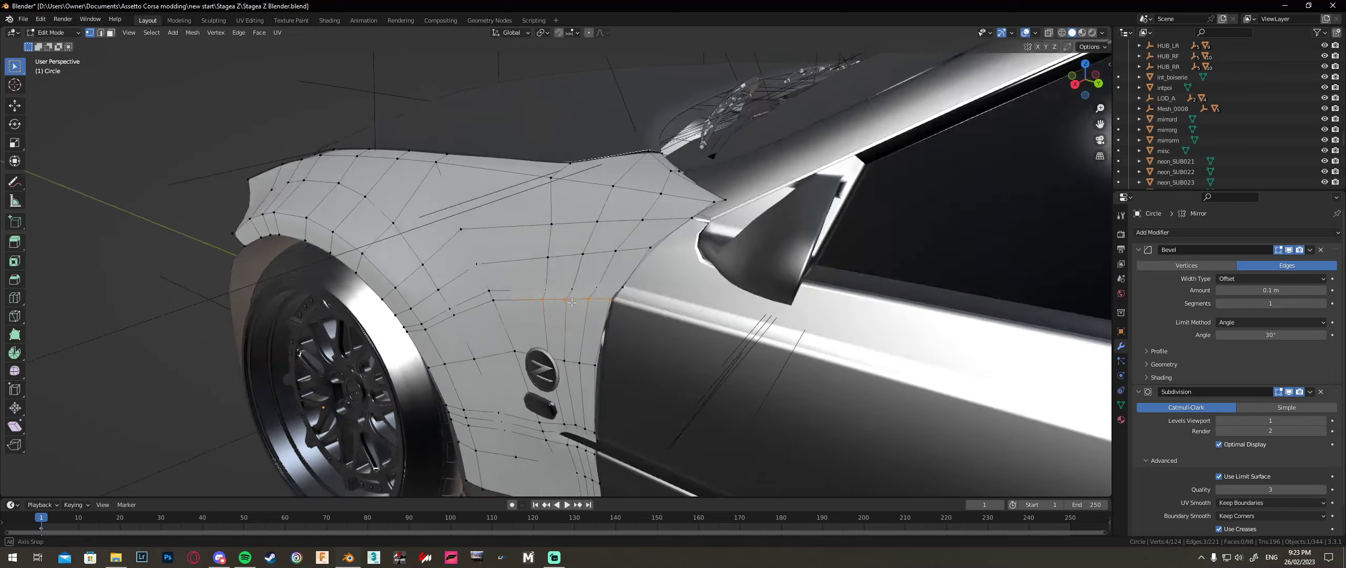
Step: Move the selected vertex row ahead of the door's upper front corner along Z and inspect the shaded fender
middle_click_drag(577, 303, 626, 286)
key("g")
key("z")
left_click(533, 292)
key("Tab")
middle_click_drag(776, 279, 836, 290)
scroll(837, 289, "up", 3)
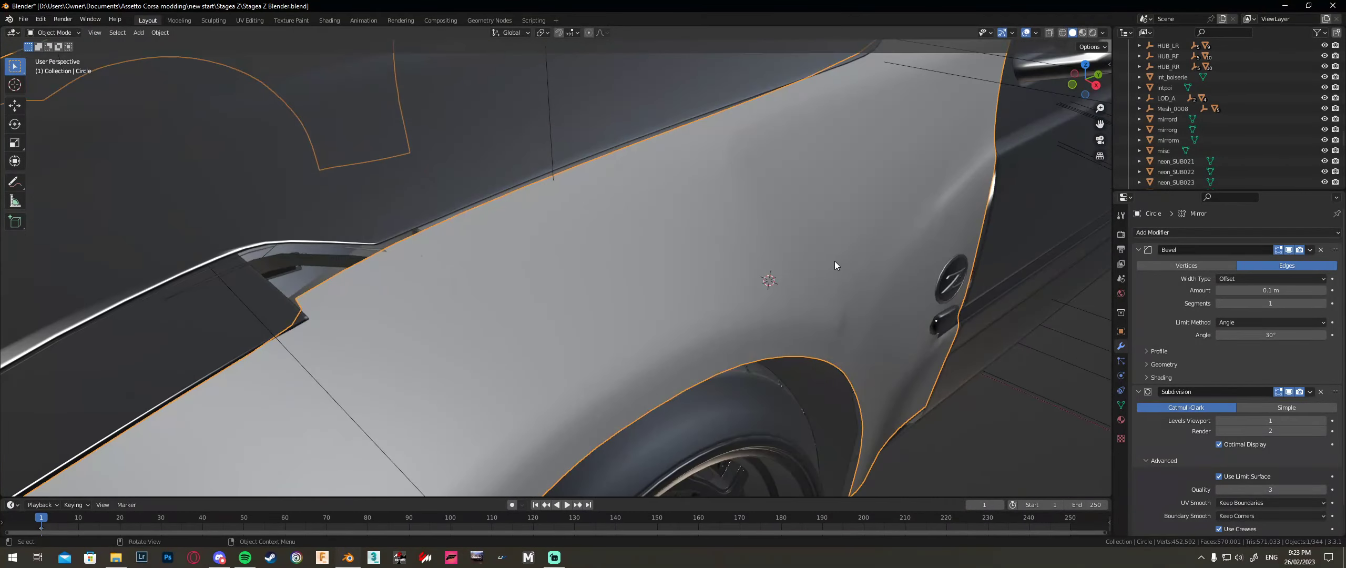
Step: Move the crease vertex above and ahead of the Z badge along X to smooth the bulge behind the wheel arch
key("Tab")
key("g")
left_click(887, 280)
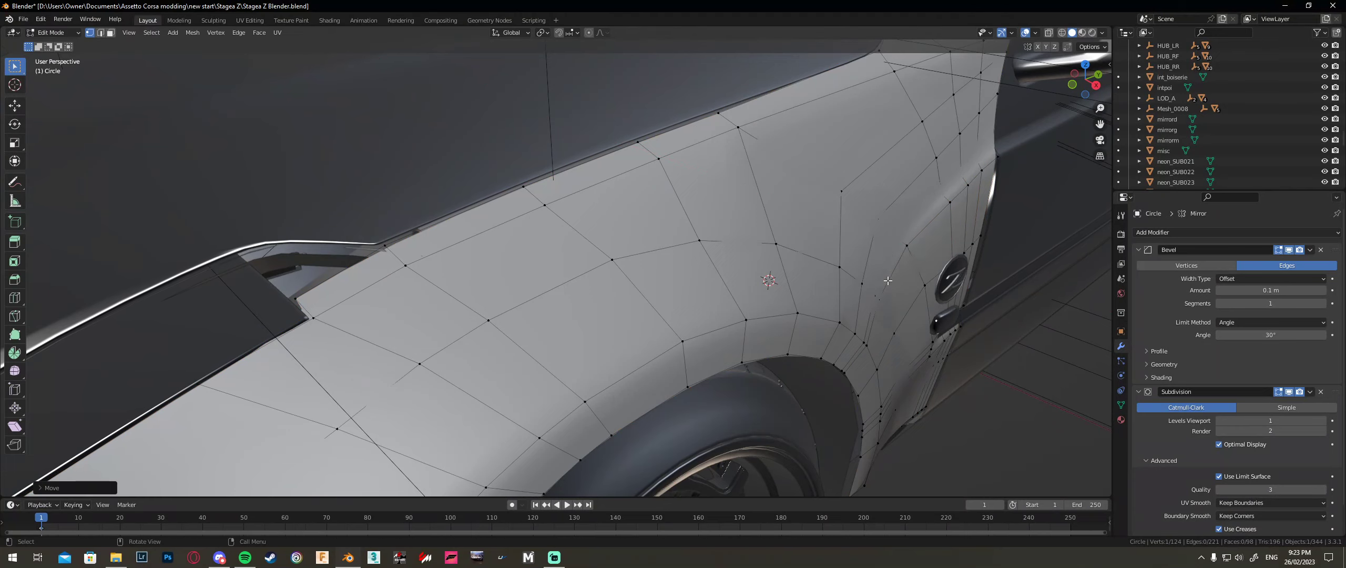
key("g")
key("x")
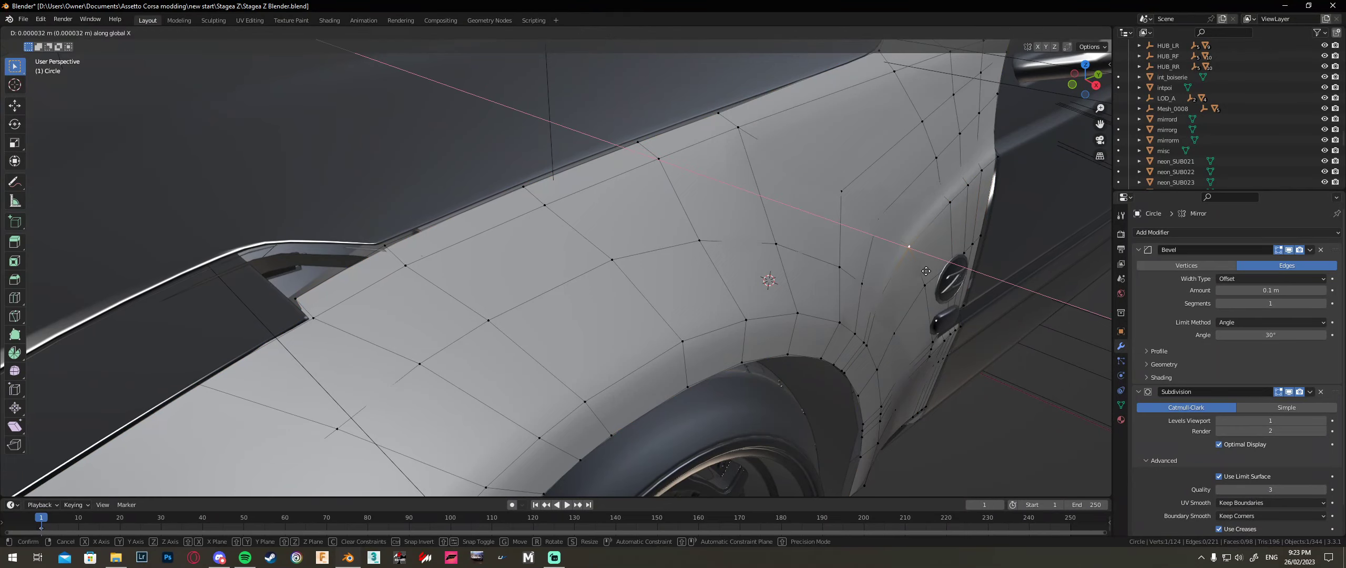
left_click(926, 272)
key("Tab")
middle_click_drag(974, 272, 900, 262)
scroll(915, 247, "down", 6)
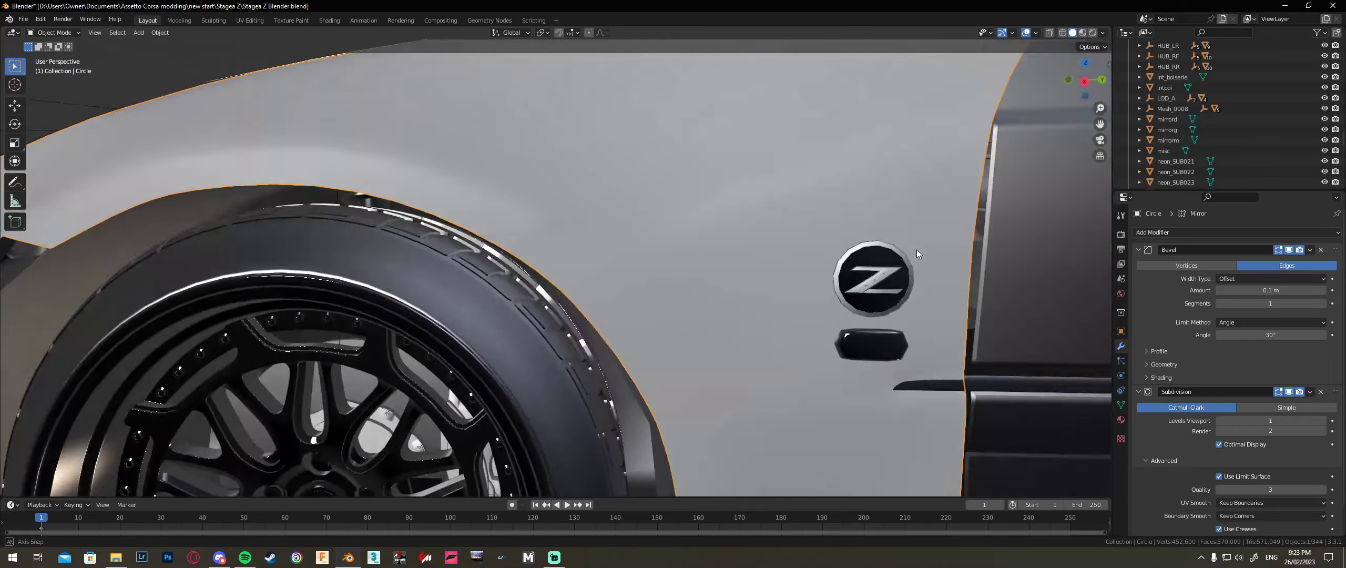
Step: From the right side view, select two groups of vertices below the badge and vent and move each along Z
key("Tab")
scroll(652, 273, "up", 2)
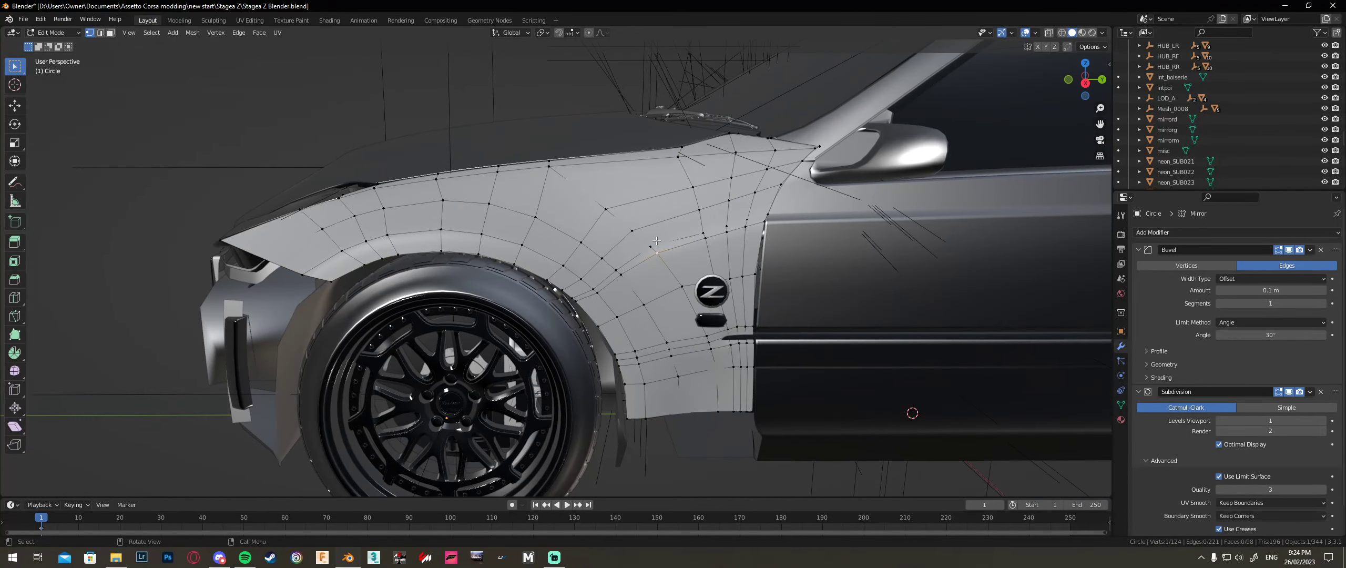
mouse_move(690, 238)
middle_mouse_down()
mouse_move(672, 226)
mouse_move(695, 221)
middle_mouse_up()
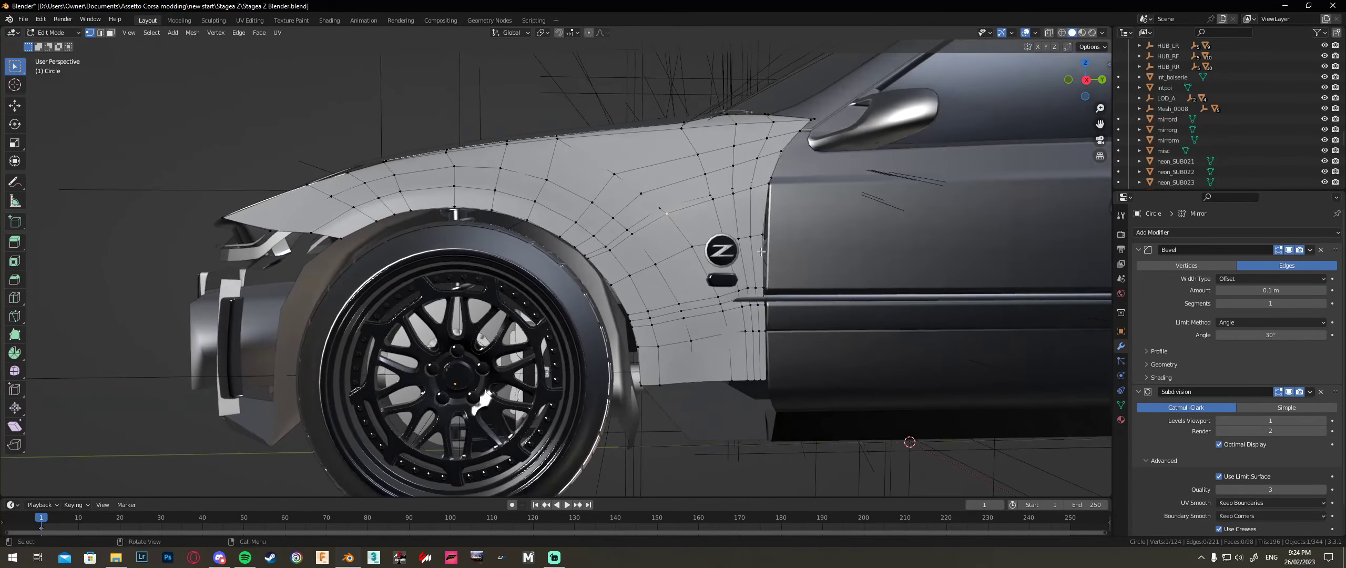
left_click(1086, 80)
scroll(893, 252, "up", 3)
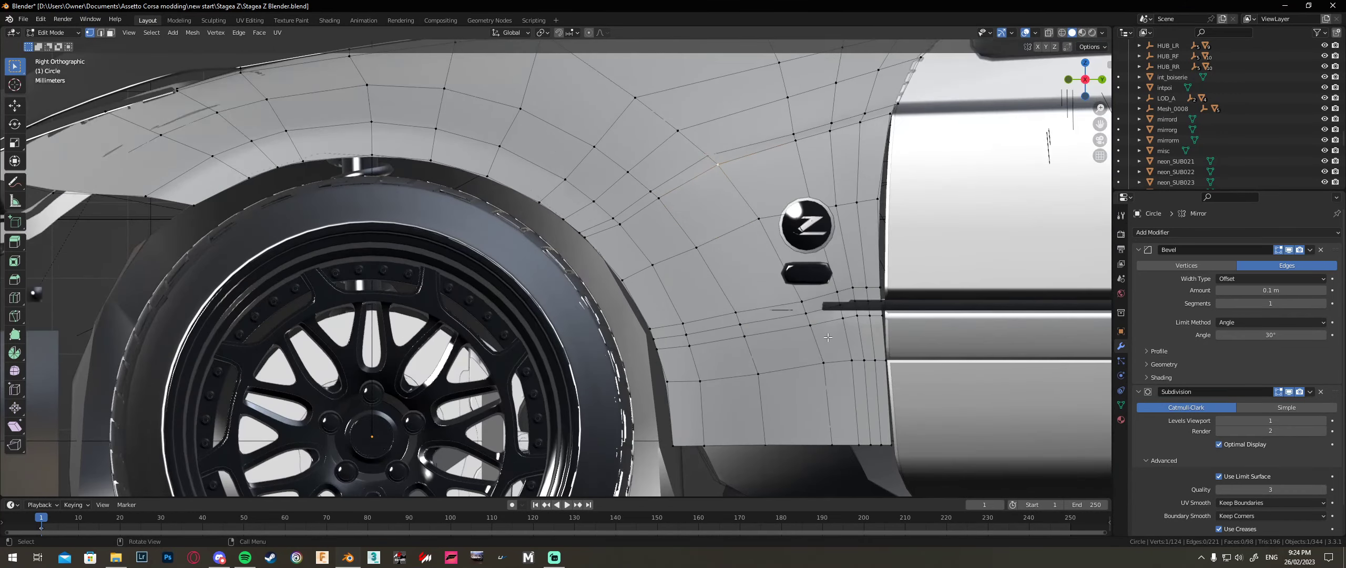
left_click_drag(826, 332, 791, 287)
key("g")
key("z")
left_click(792, 287)
left_click_drag(848, 329, 826, 290)
key("g")
key("z")
left_click(826, 288)
Step: Adjust the vertices below the vent along Z, and move the neighbouring column toward the wheel arch along Z
key("z")
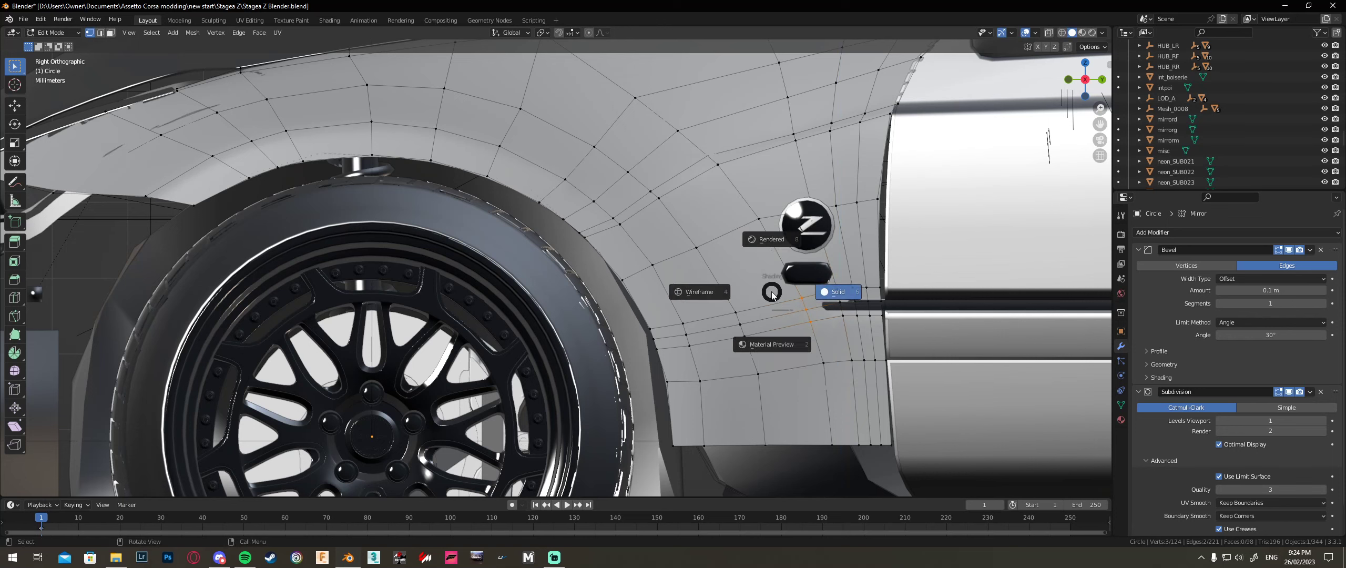
key("Escape")
key("g")
key("z")
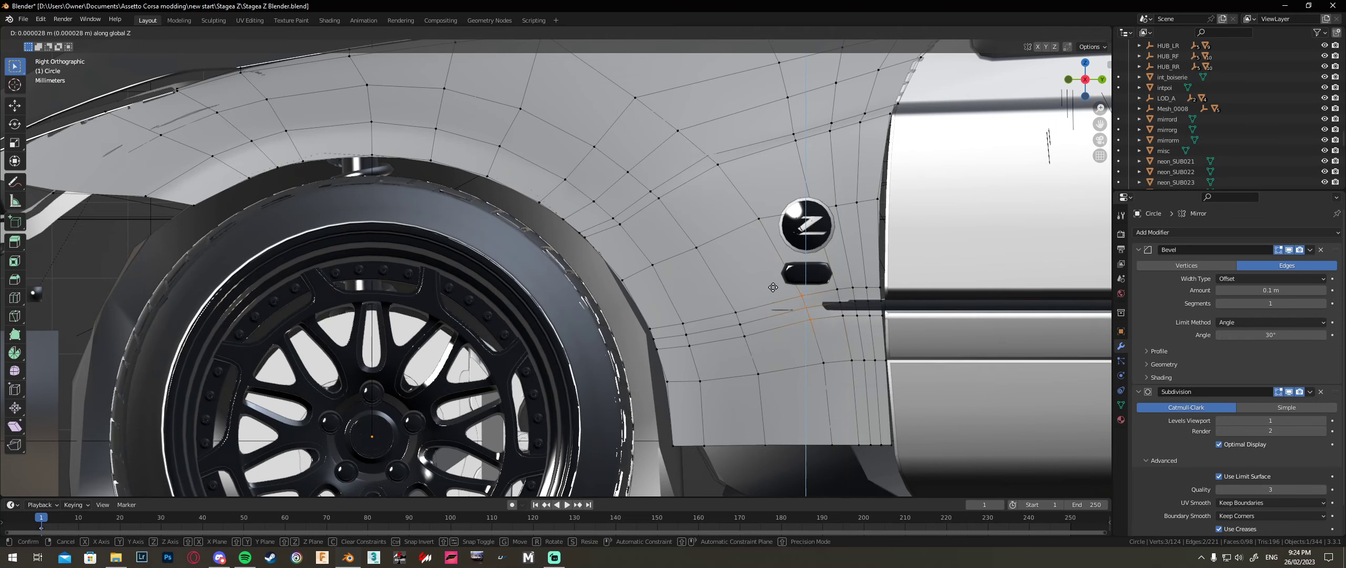
left_click(768, 291)
left_click_drag(755, 345, 725, 305)
key("g")
key("z")
left_click(728, 302)
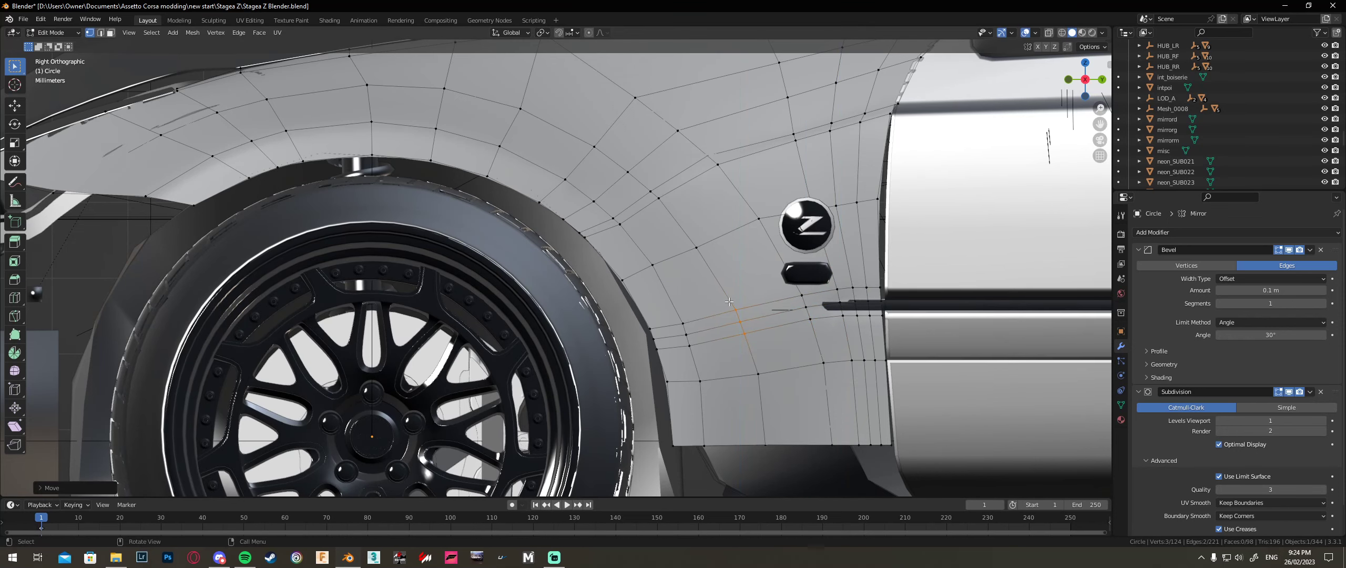
Step: Move the crease vertices between the wheel arch and the badge along Z and inspect the smoothed surface
left_click_drag(654, 195, 639, 182)
key("g")
key("z")
left_click(636, 188)
left_click_drag(729, 176, 698, 150)
key("g")
key("z")
left_click(698, 156)
middle_click_drag(698, 156, 910, 245)
key("Tab")
scroll(910, 245, "down", 4)
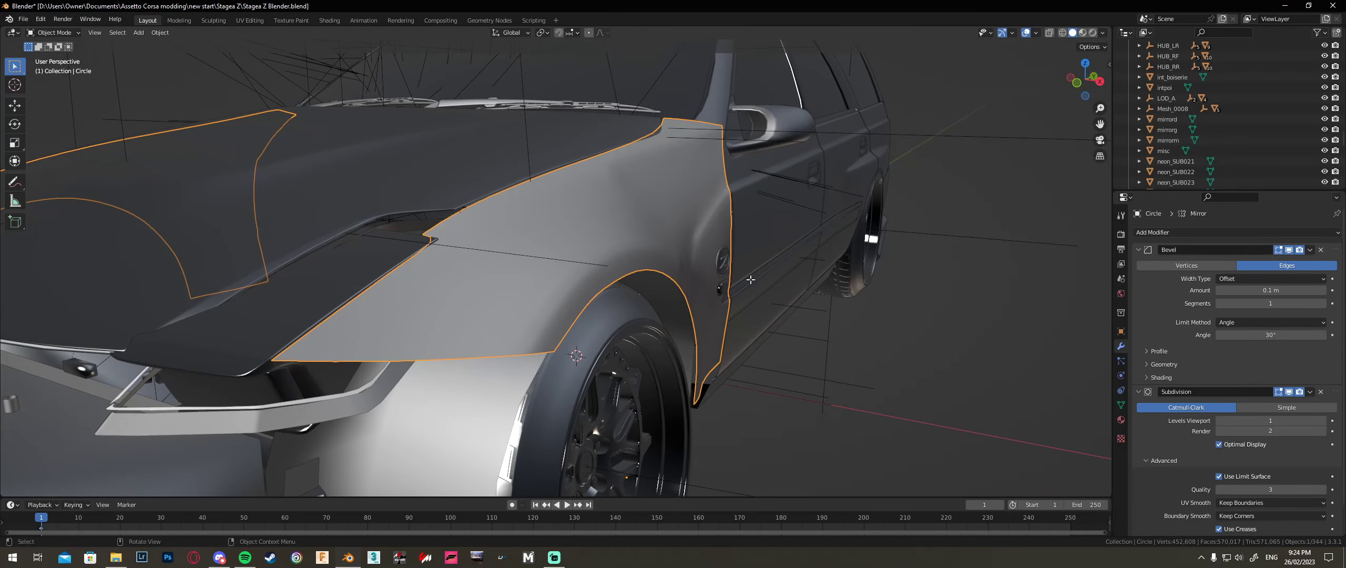
Step: Move the vertex at the fender's lower rear along X, refining it with X-ray display to smooth the panel
key("Tab")
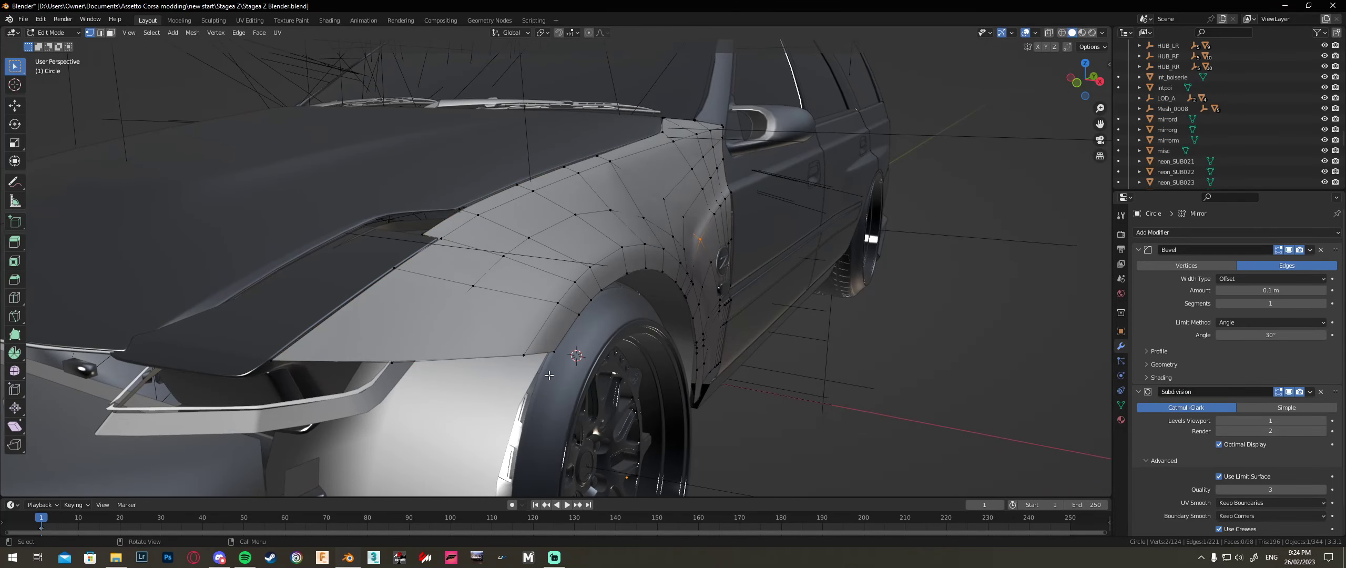
middle_click_drag(698, 308, 411, 367)
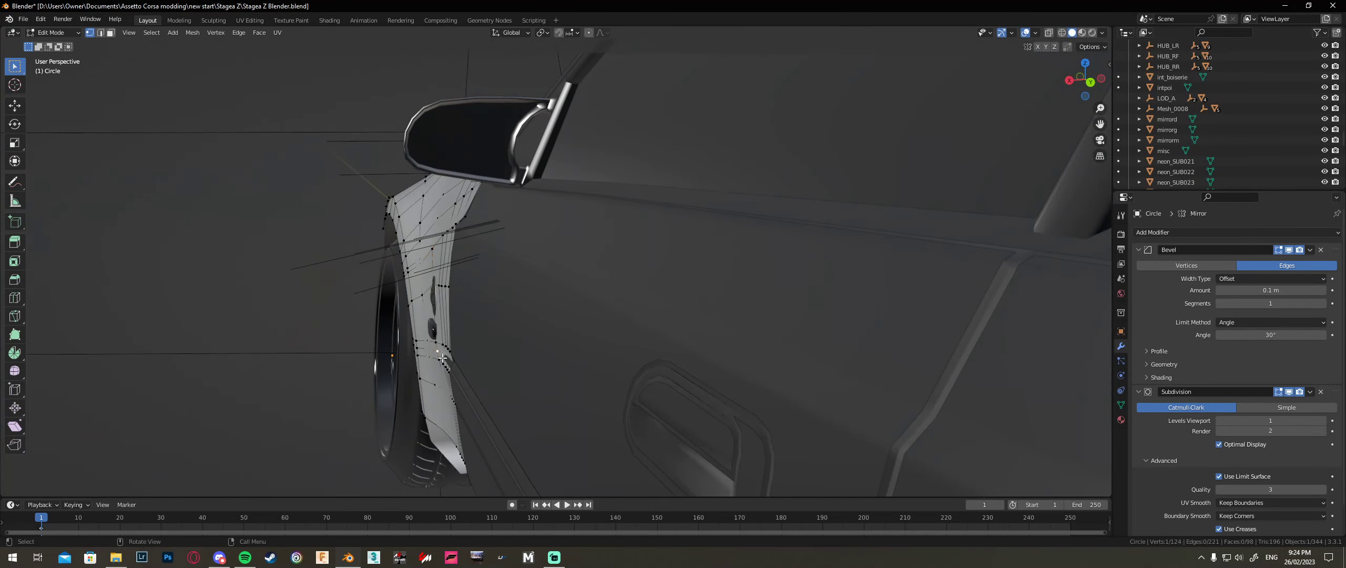
key("g")
key("x")
left_click(458, 368)
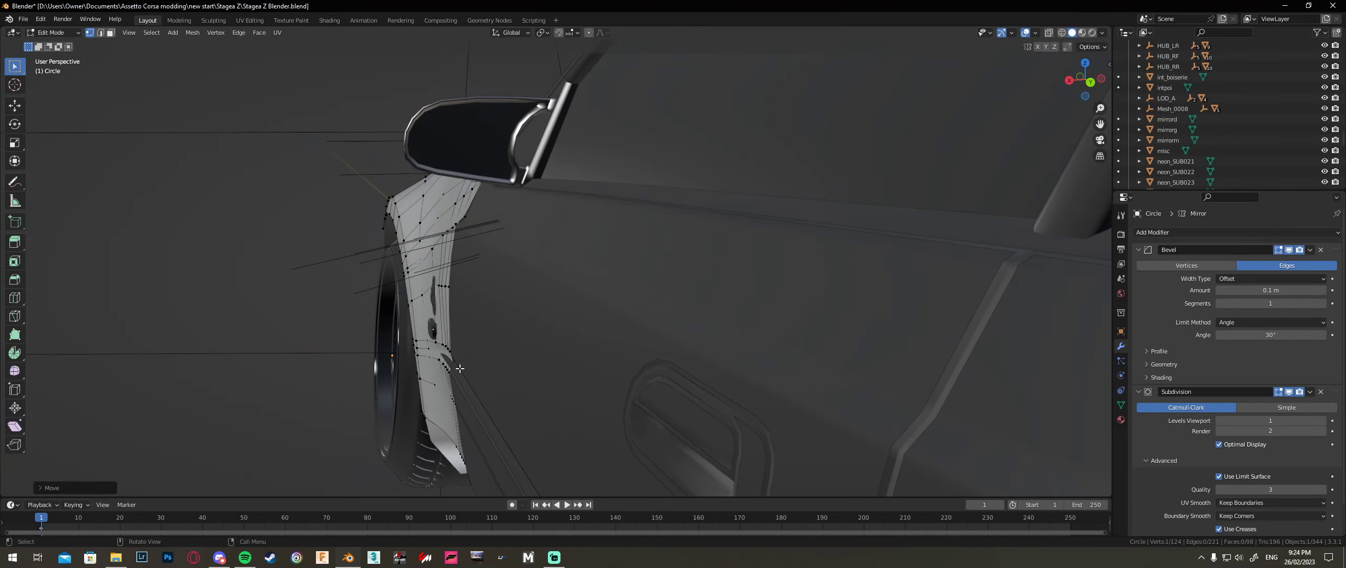
key("alt+z")
key("g")
key("x")
left_click(459, 370)
key("alt+z")
key("Tab")
middle_click_drag(458, 370, 599, 359)
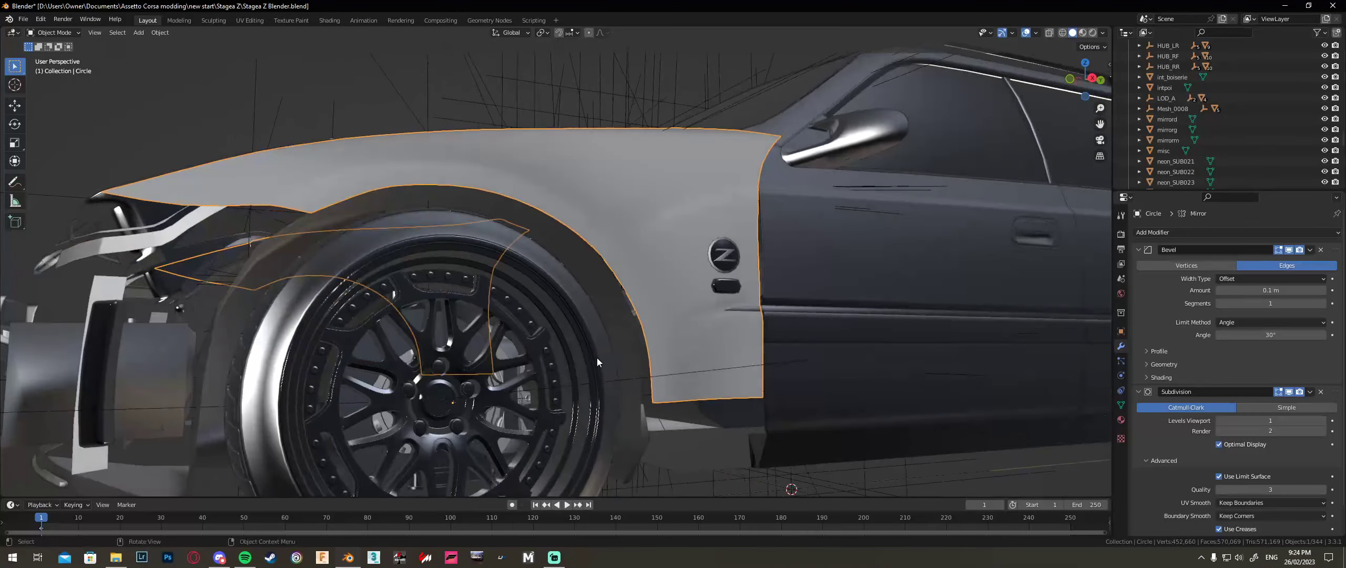
Step: Move the vertices between the wheel arch and the badge along X to even out the lower surface
middle_click_drag(744, 354, 770, 355)
key("Tab")
scroll(820, 320, "up", 2)
middle_click_drag(862, 281, 604, 402)
key("g")
key("x")
left_click(546, 332)
key("g")
key("x")
left_click(655, 361)
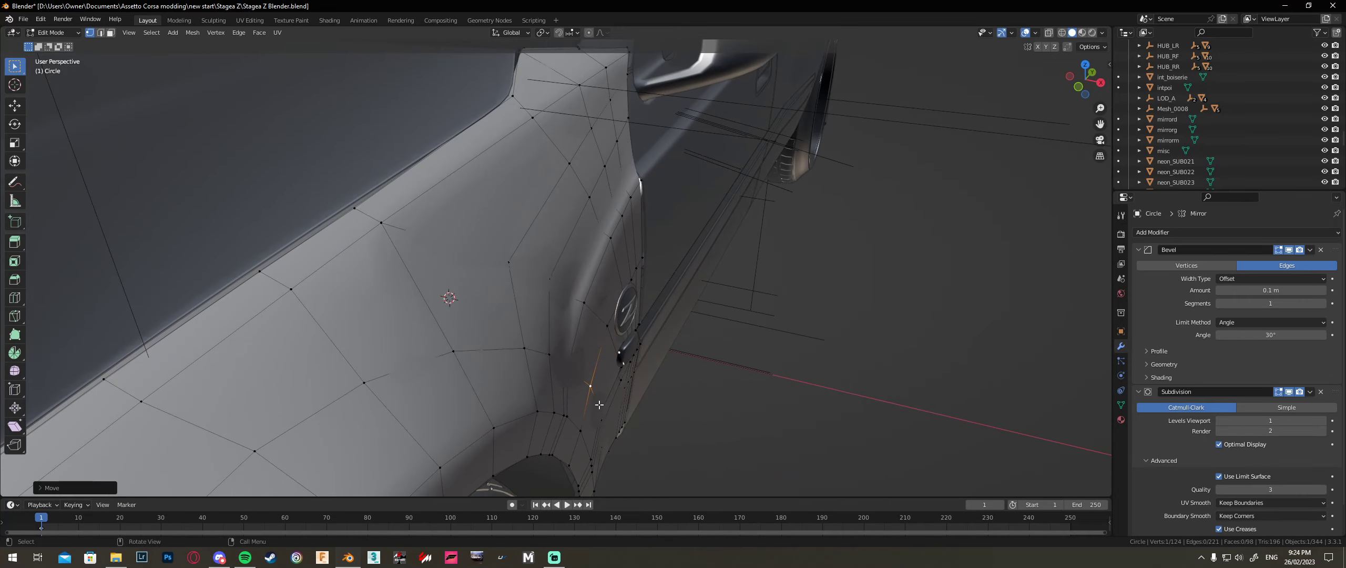
middle_click_drag(685, 429, 513, 313)
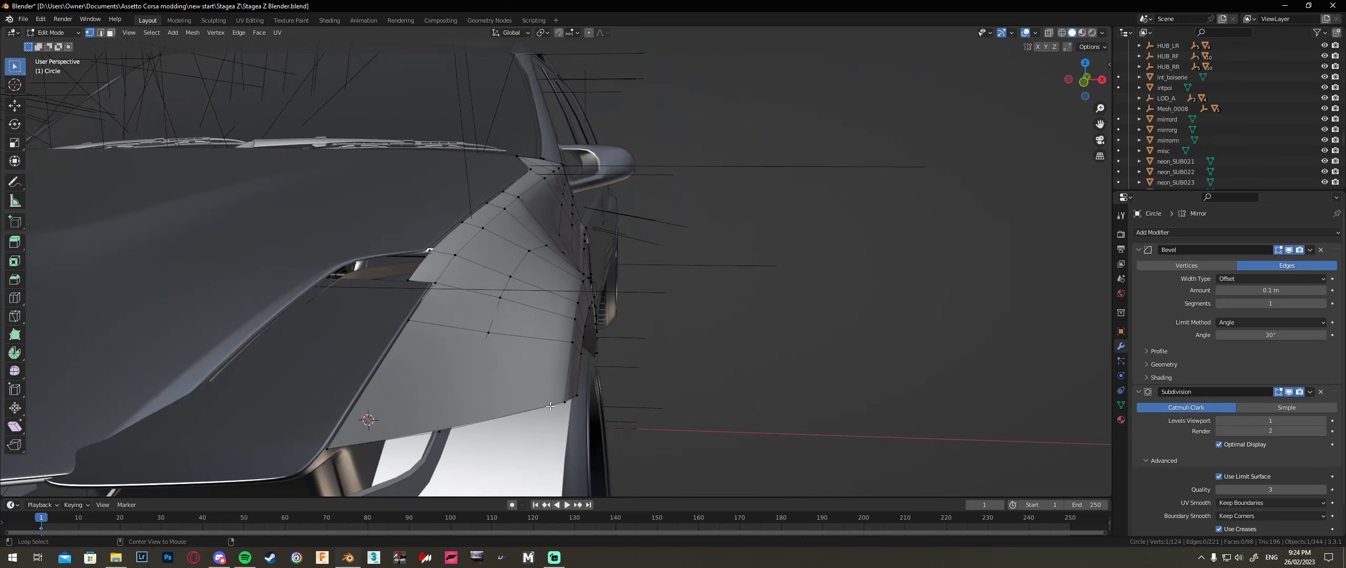
left_click(436, 238, "alt+shift")
middle_click_drag(436, 238, 479, 275)
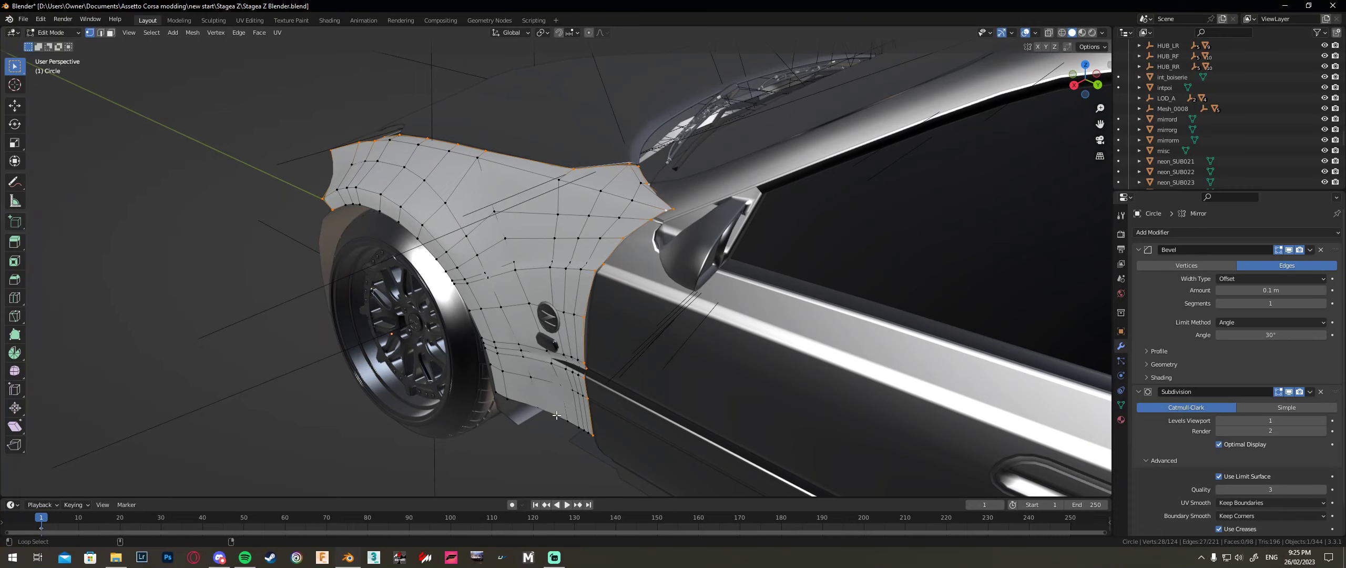
middle_click_drag(488, 326, 682, 328)
key("alt+z")
key("3")
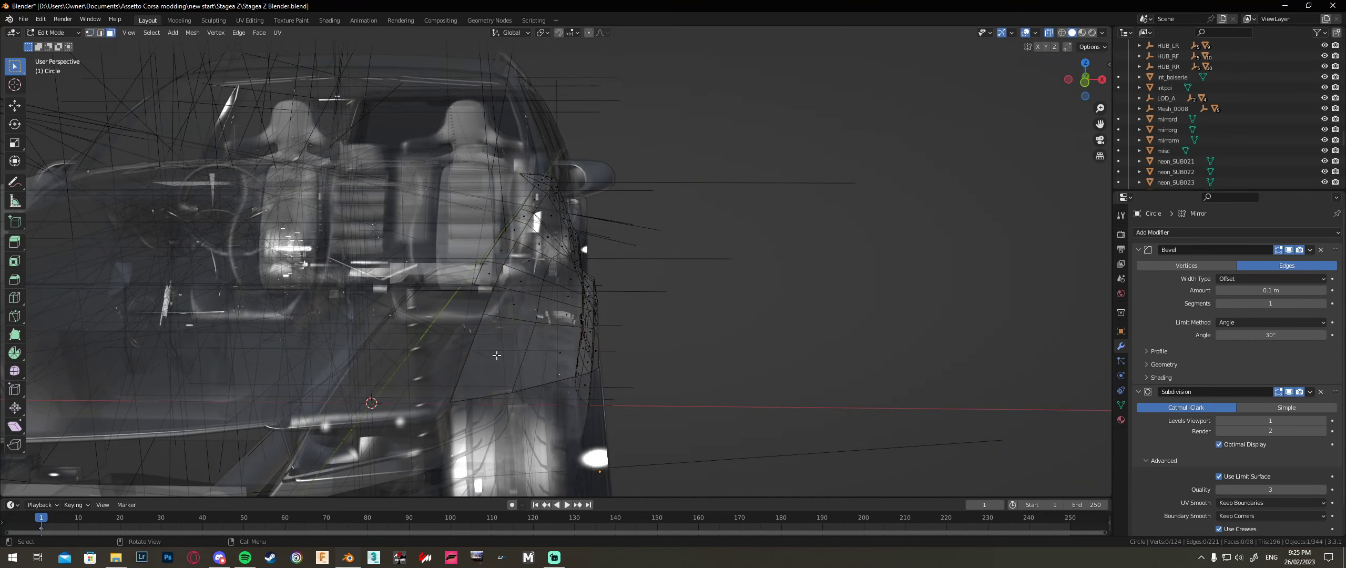
left_click(511, 371)
left_click(545, 373, "shift")
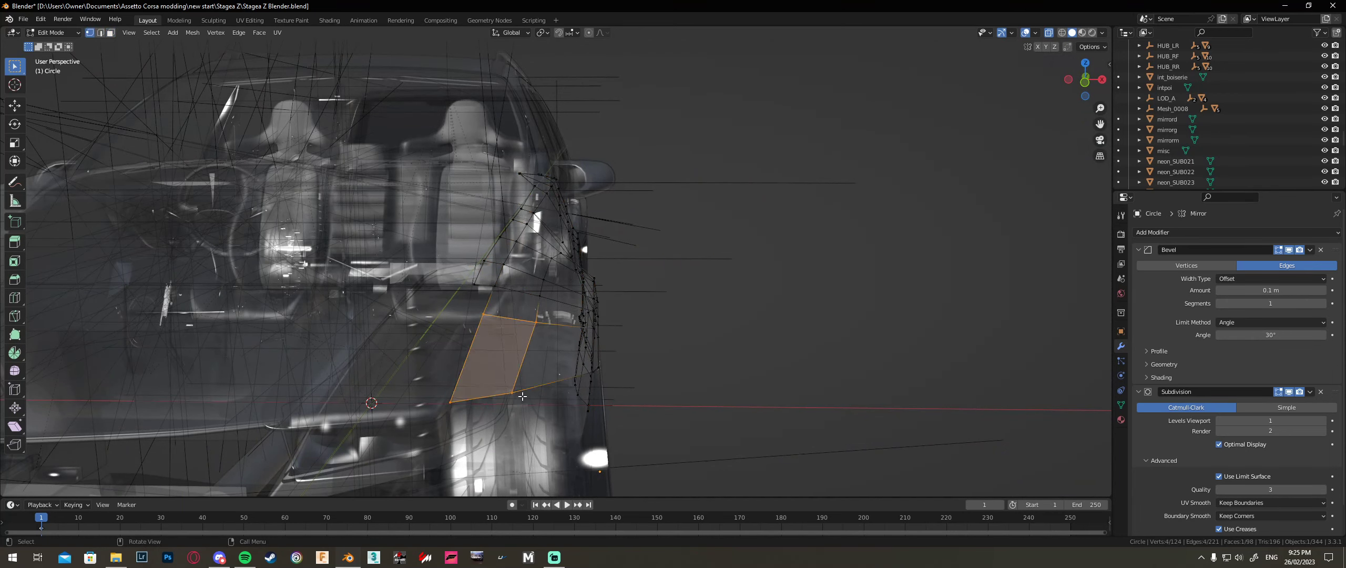
key("ctrl+z")
key("ctrl+z")
Step: Select the fender's entire outer boundary loop in vertex mode and extrude it inward along X
key("1")
left_click(523, 394, "alt")
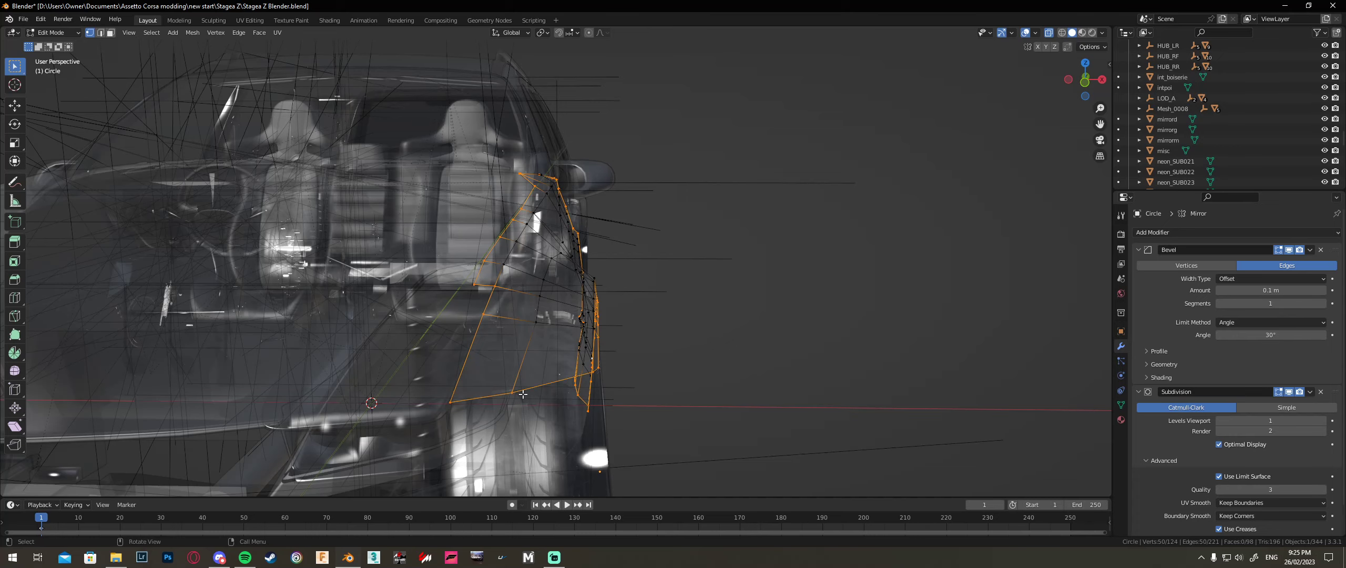
middle_click_drag(525, 393, 591, 356)
key("e")
key("x")
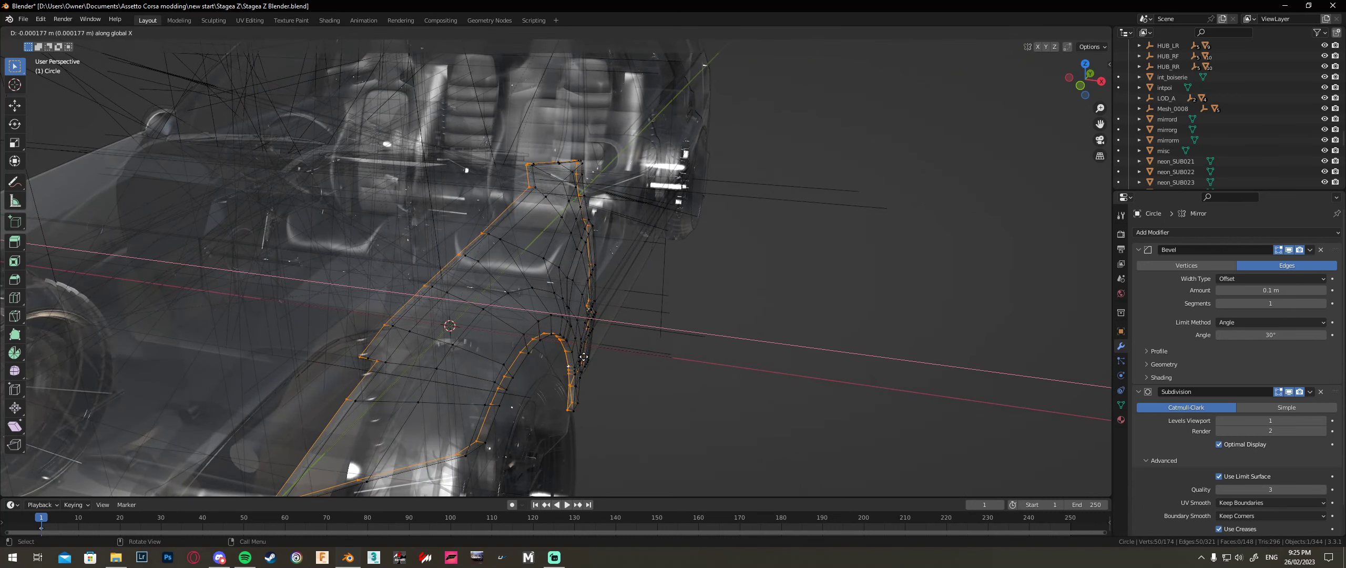
left_click(583, 356)
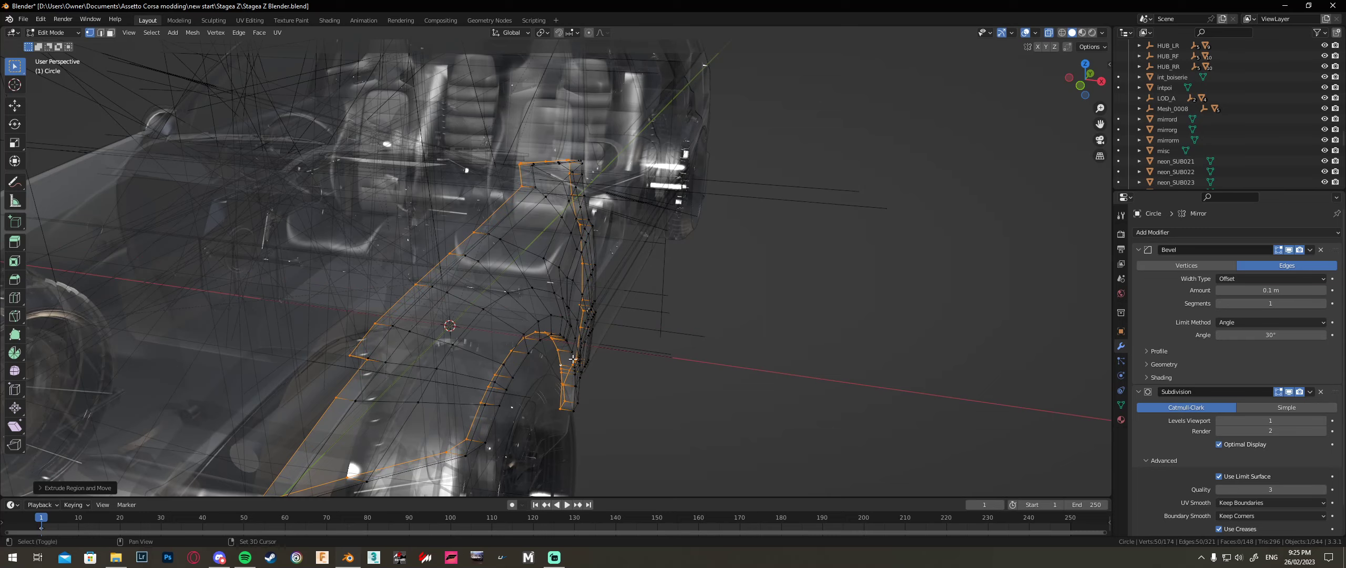
Step: Select the extruded lip's vertices along the hood and upper rear corner, and shift them along X
middle_click_drag(583, 356, 662, 330, "shift")
left_click(530, 373)
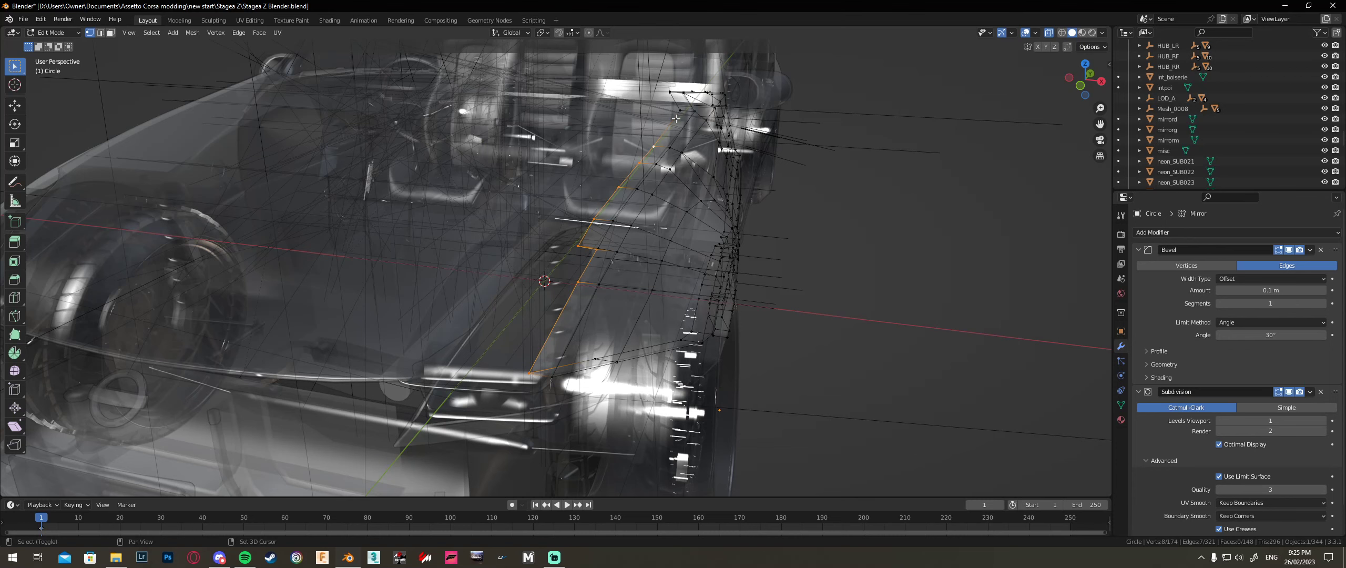
left_click(674, 93, "shift")
middle_click_drag(674, 93, 666, 145)
left_click(705, 102, "shift")
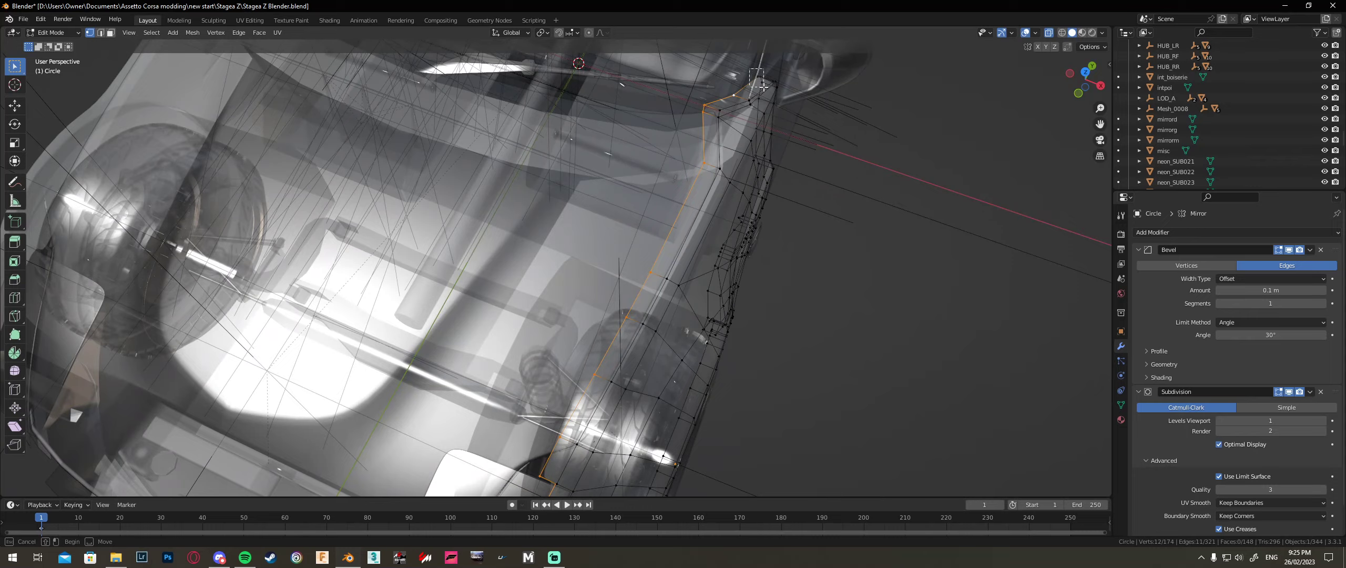
left_click_drag(763, 86, 763, 88)
middle_click_drag(764, 88, 677, 143)
key("g")
key("x")
left_click(707, 171)
key("g")
key("x")
left_click(708, 125)
middle_click_drag(792, 177, 436, 204)
key("Tab")
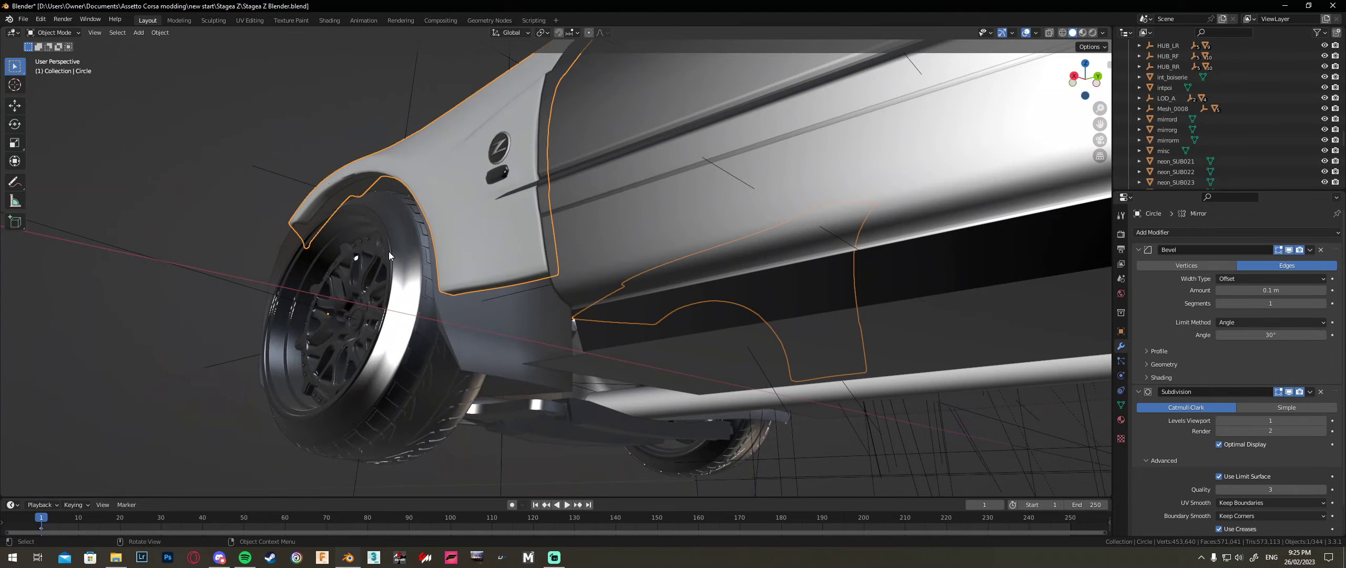
Step: Add a supporting edge loop along the fender's hood side and slide it close to the border
middle_click_drag(389, 251, 534, 285)
scroll(530, 279, "up", 1)
key("Tab")
middle_click_drag(486, 375, 499, 315)
key("g")
key("g")
left_click(502, 307)
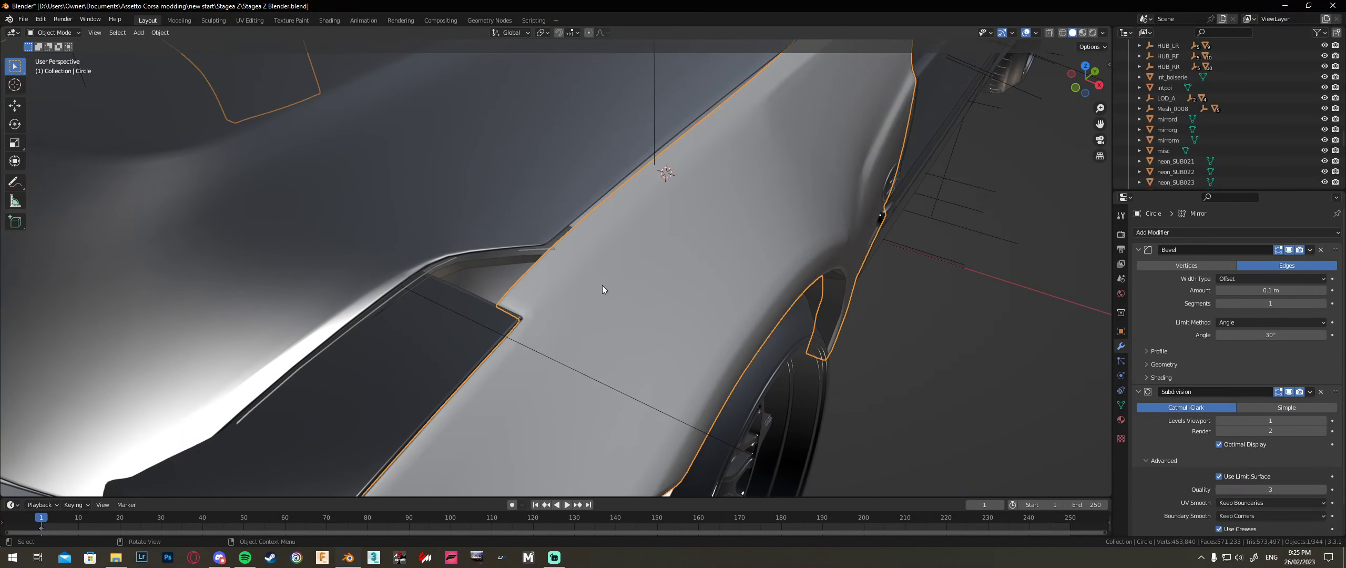
Step: Add an edge loop across the fender's front tip and slide it toward the headlight end
middle_click_drag(601, 277, 473, 378)
key("ctrl+r")
left_click(455, 400)
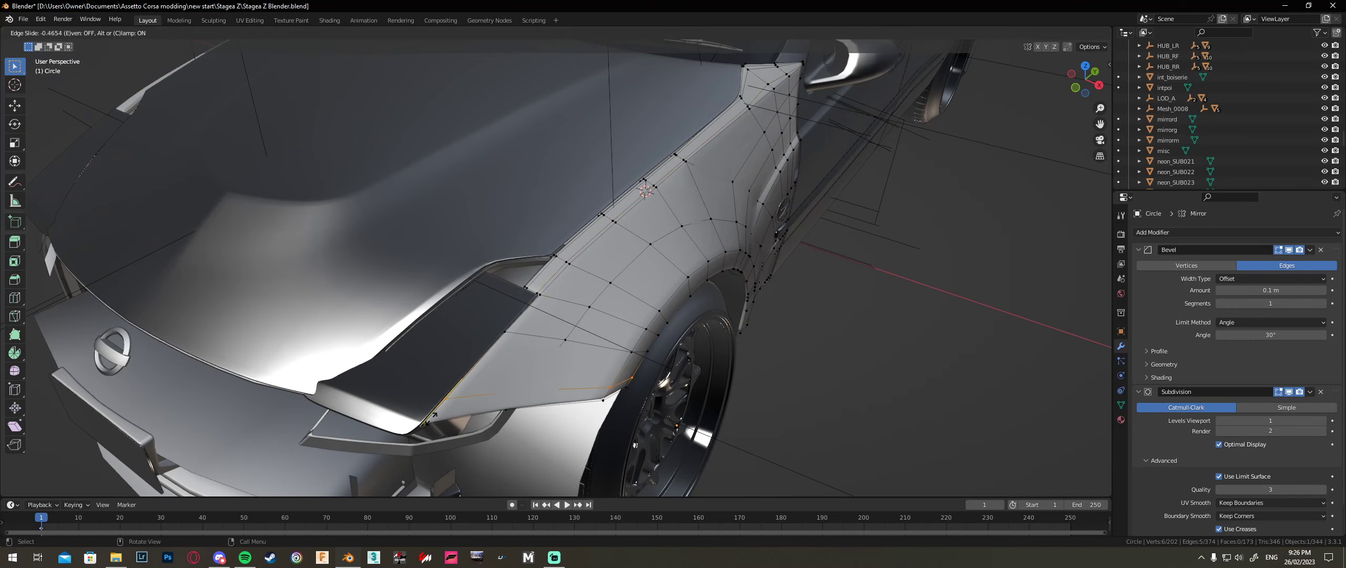
left_click(417, 432)
key("ctrl+r")
left_click(650, 332)
left_click(654, 328)
key("ctrl+z")
Step: Add two supporting edge loops around the wheel arch, one on the outer face and one on the inner lip
middle_click_drag(665, 332, 648, 301)
key("ctrl+r")
left_click(634, 307)
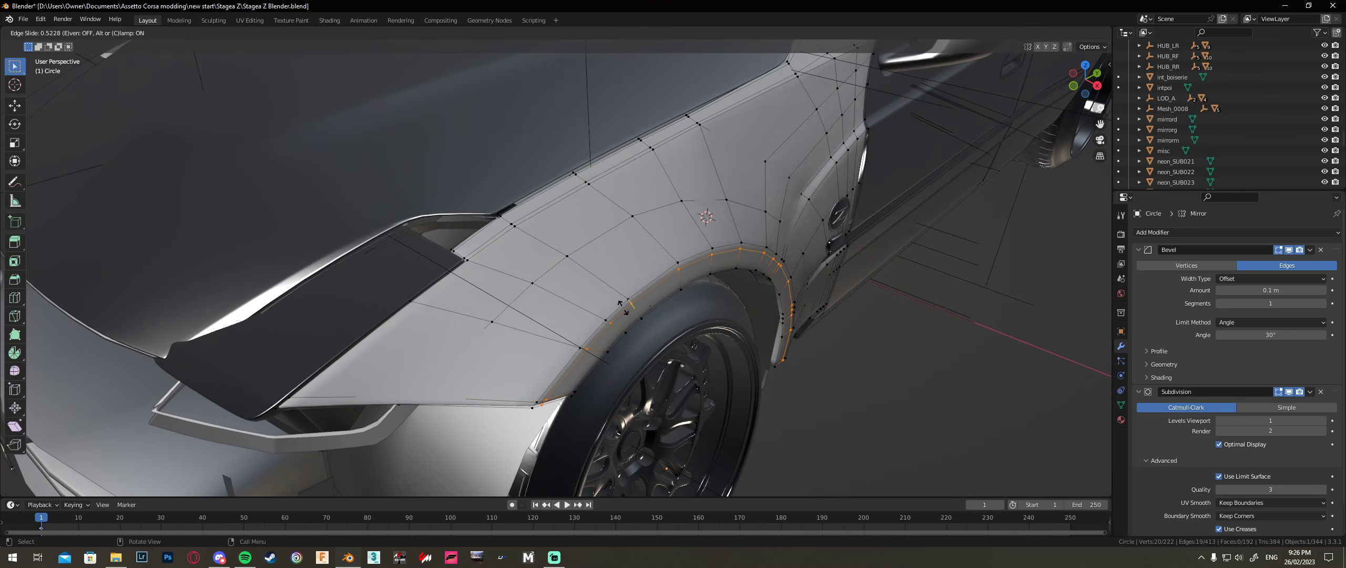
left_click(619, 308)
key("ctrl+r")
left_click(641, 310)
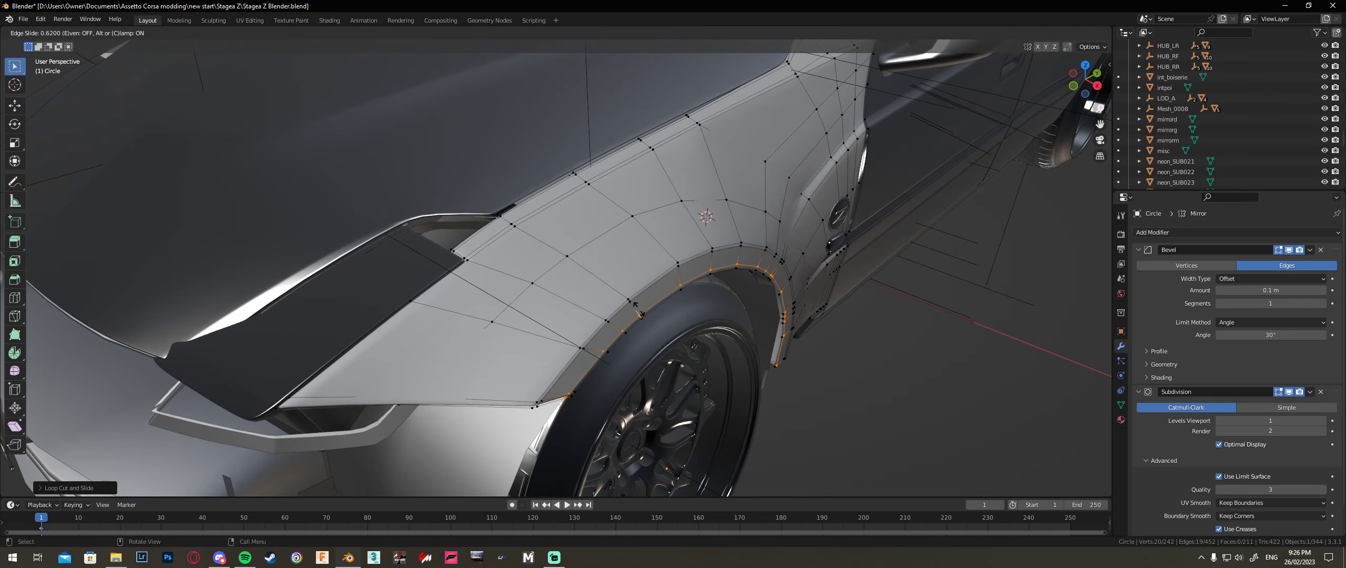
left_click(655, 314)
Step: Add one edge loop along the crease above the badge and another below the door trim line
middle_click_drag(657, 314, 781, 201)
key("ctrl+r")
left_click(799, 213)
left_click(833, 232)
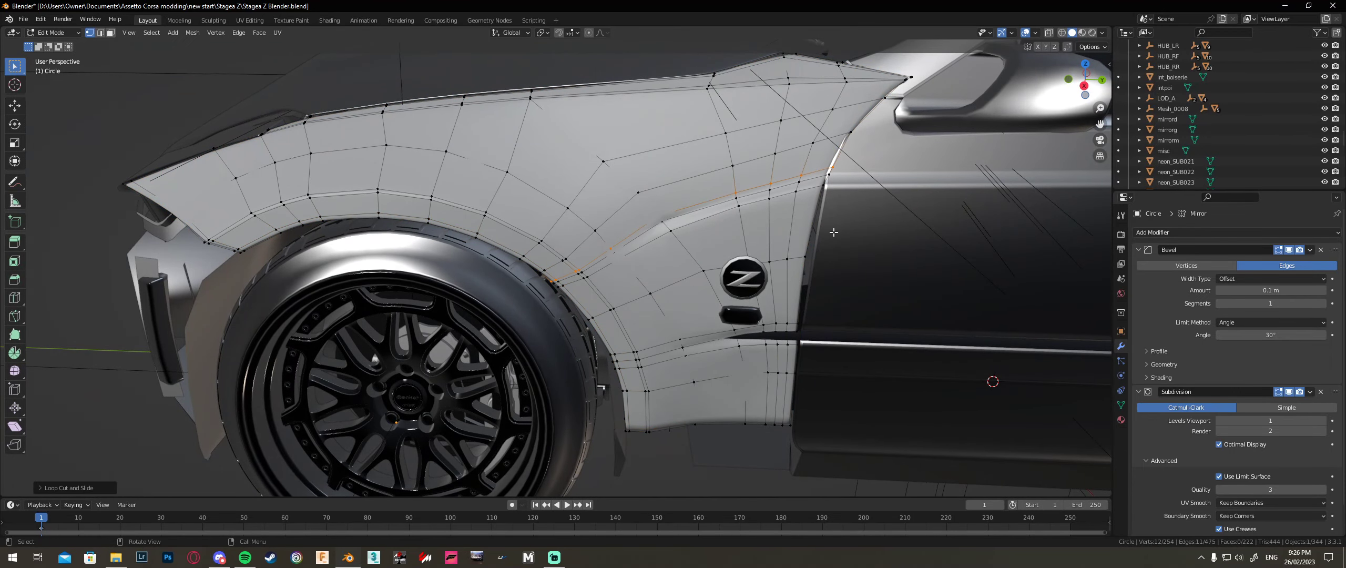
key("ctrl+r")
left_click(790, 359)
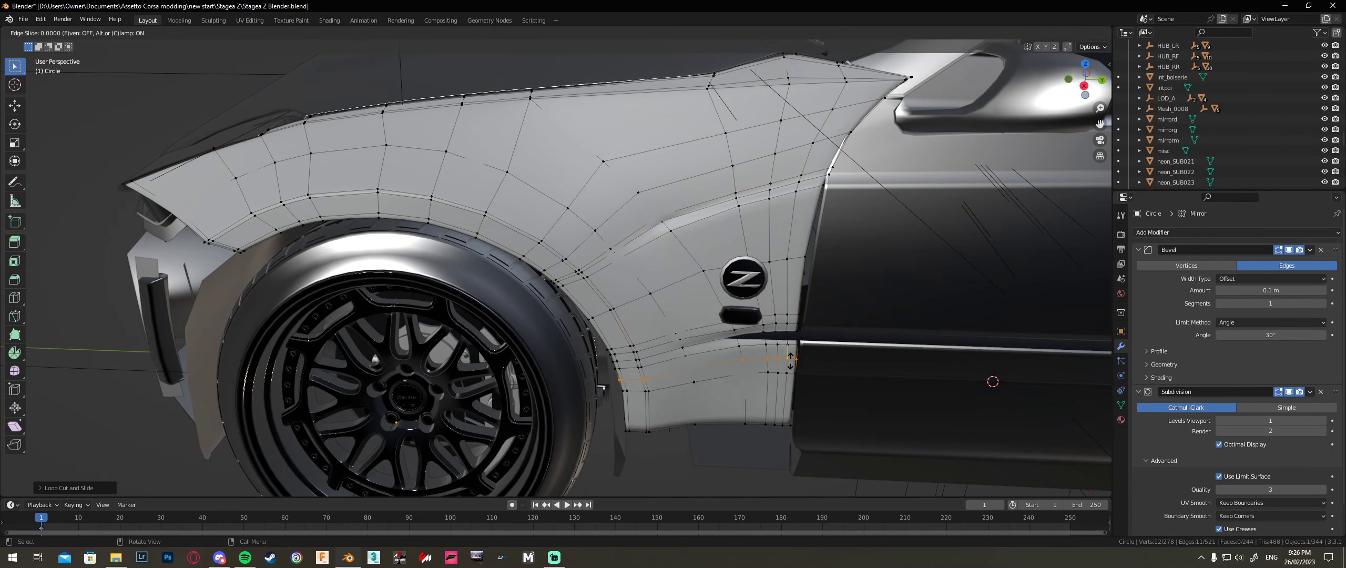
left_click(796, 352)
Step: Move two fender surface vertices above the badge along the global X axis to even out the curvature
middle_click_drag(796, 352, 617, 247)
left_click(349, 312)
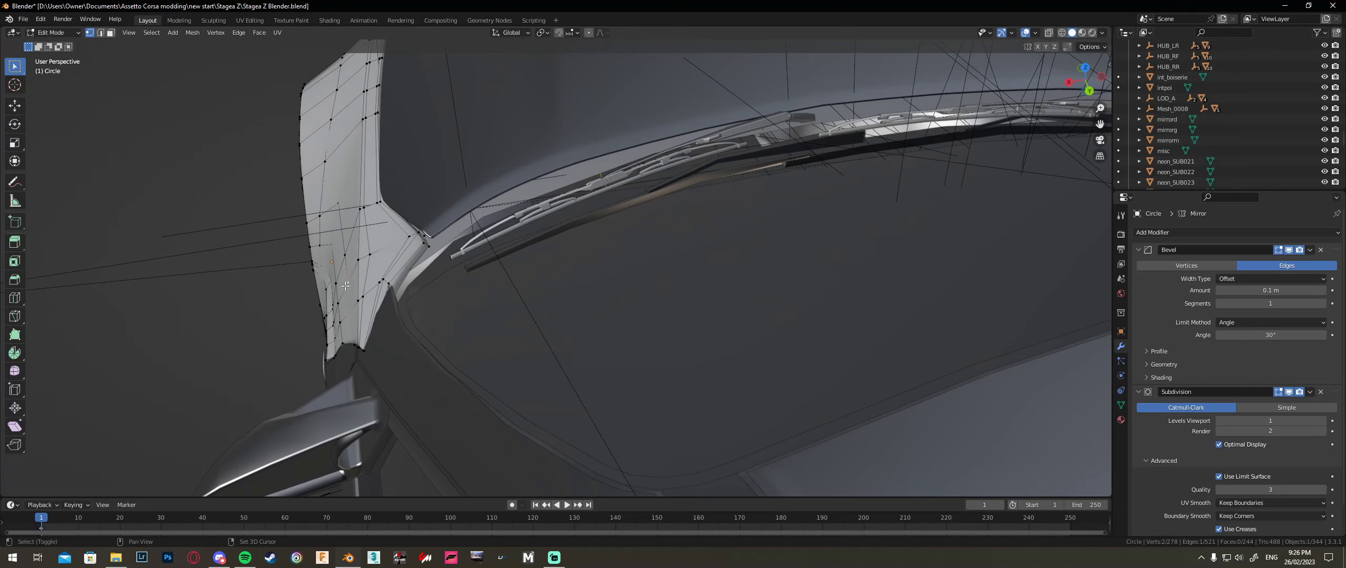
key("g")
key("x")
left_click(354, 311)
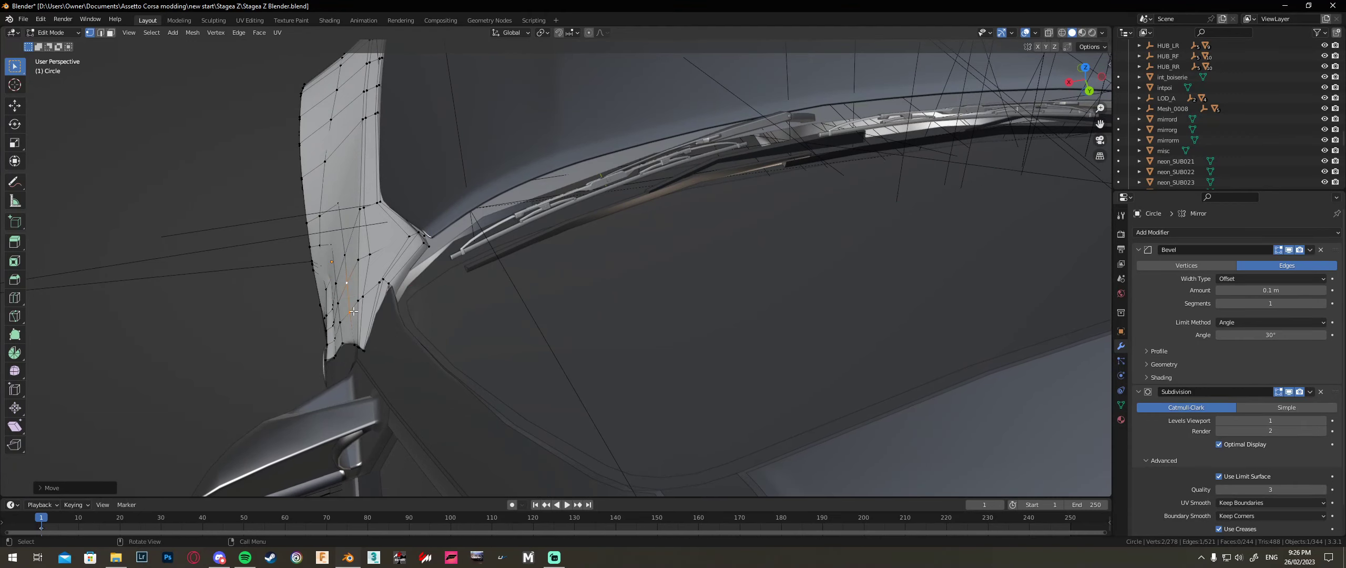
left_click(347, 291)
key("g")
key("x")
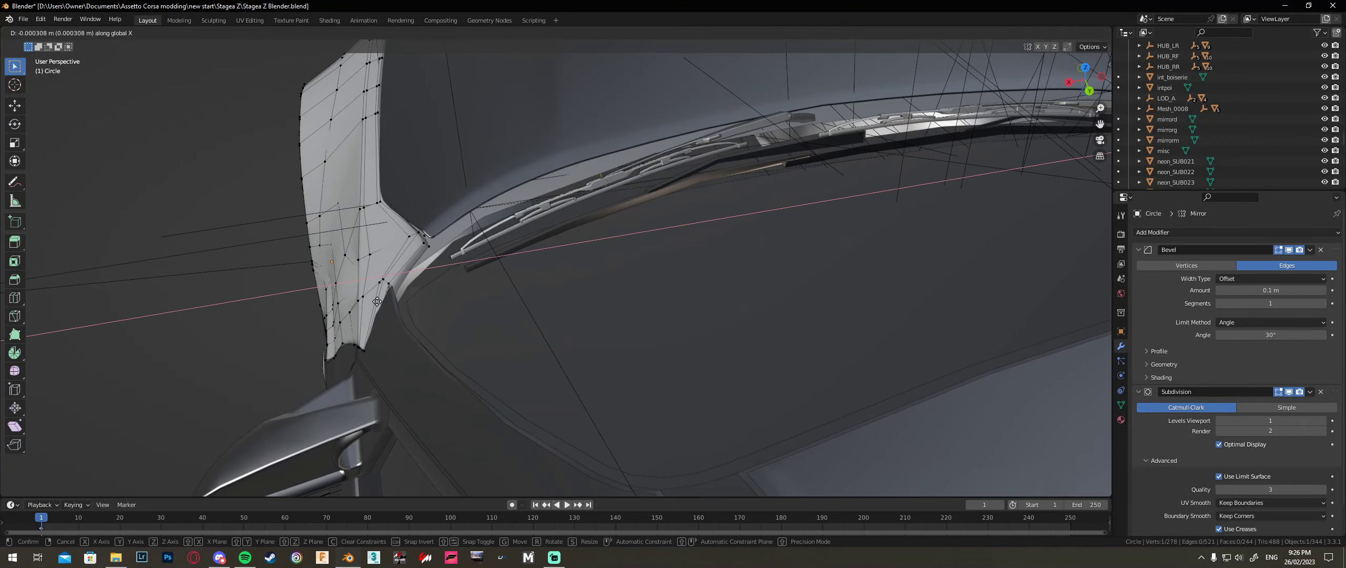
left_click(370, 302)
key("Tab")
middle_click_drag(370, 301, 578, 277)
right_click(578, 278)
left_click(578, 277)
key("Tab")
scroll(704, 296, "up", 2)
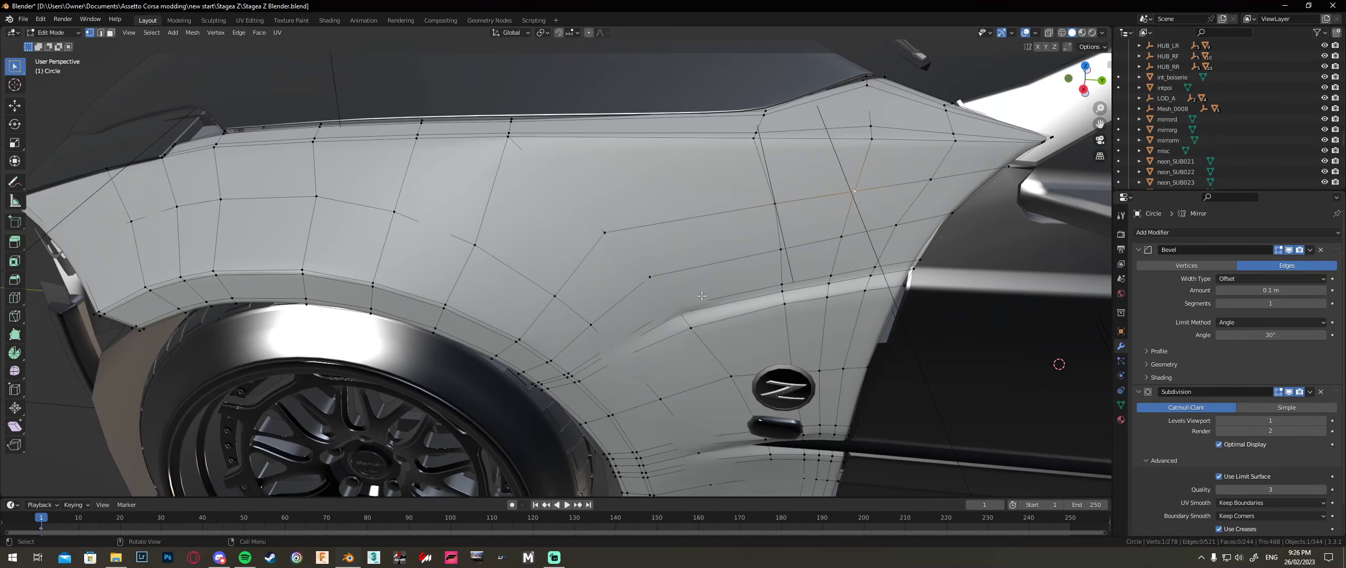
key("alt+z")
middle_click_drag(757, 312, 939, 237)
key("g")
key("x")
key("Escape")
key("alt+z")
key("g")
key("x")
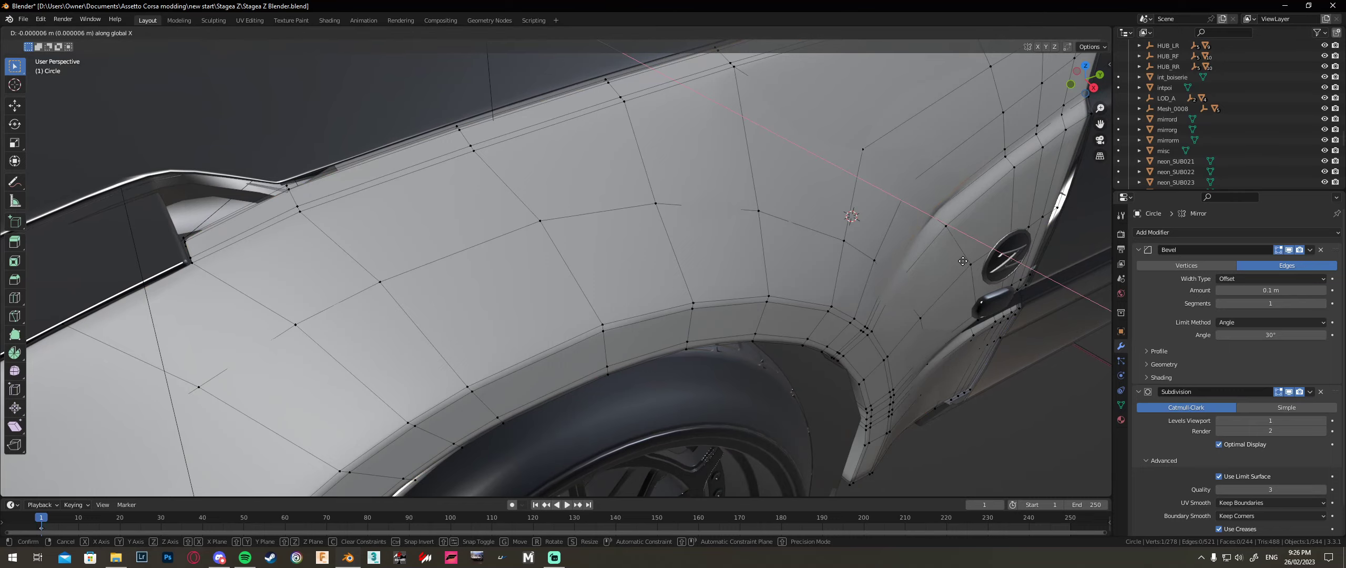
key("Escape")
key("Tab")
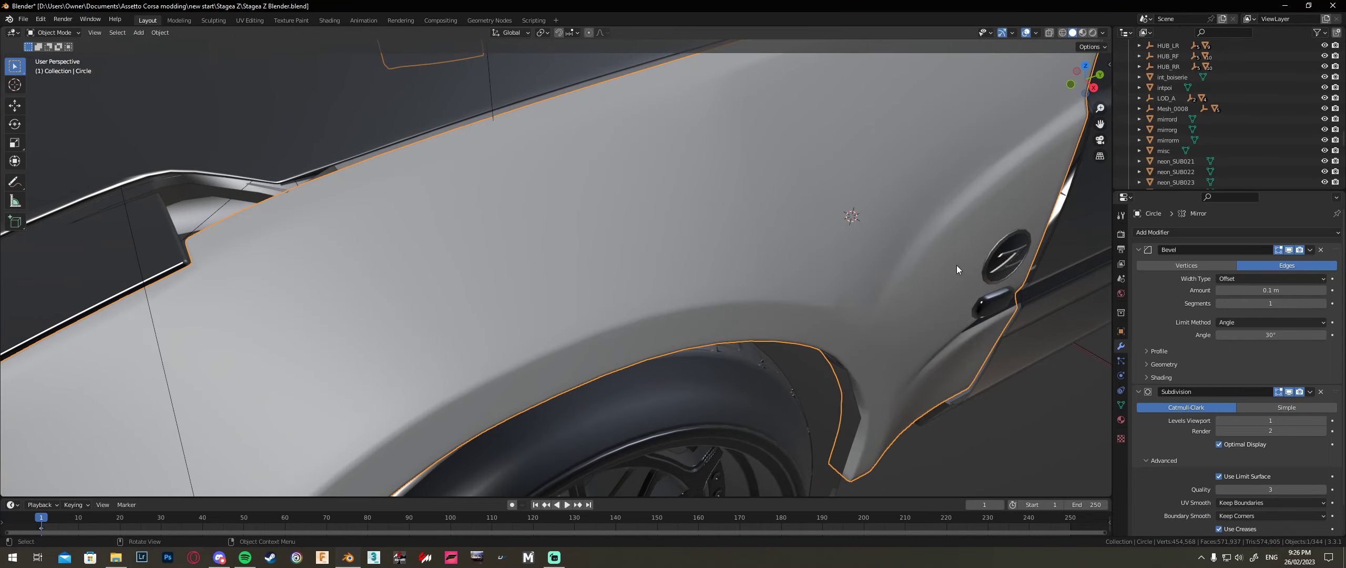
Step: In the right orthographic view, raise the two crease vertex pairs nearest the door along the Z axis
middle_click_drag(956, 265, 817, 331)
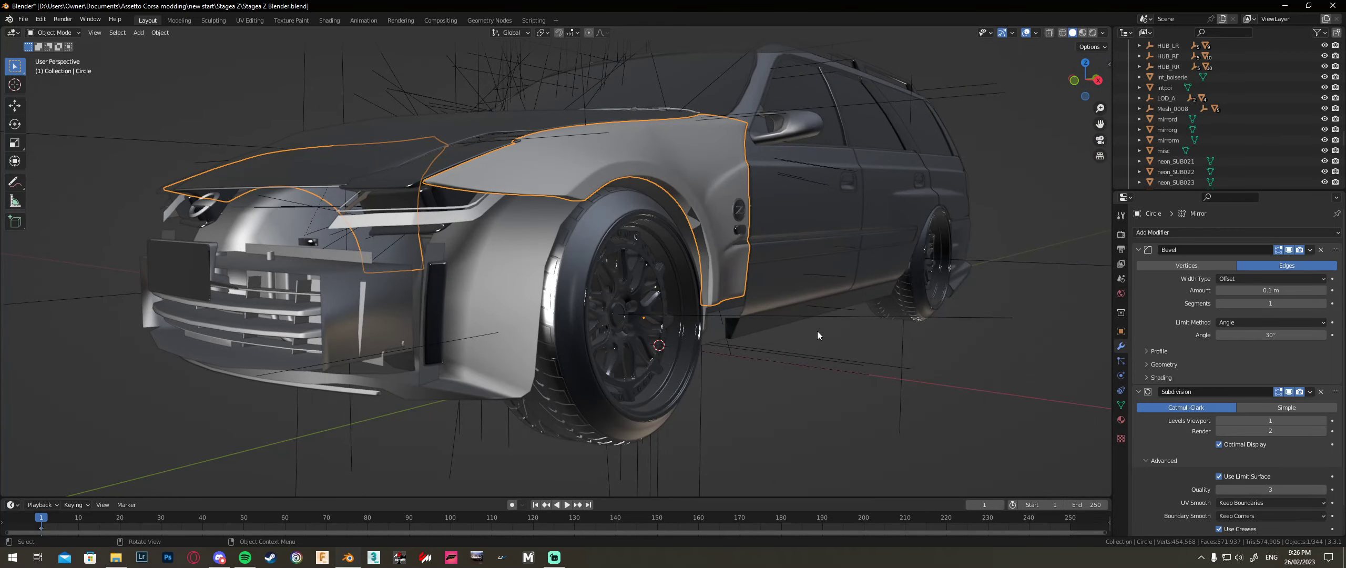
middle_click_drag(817, 332, 780, 179)
key("Tab")
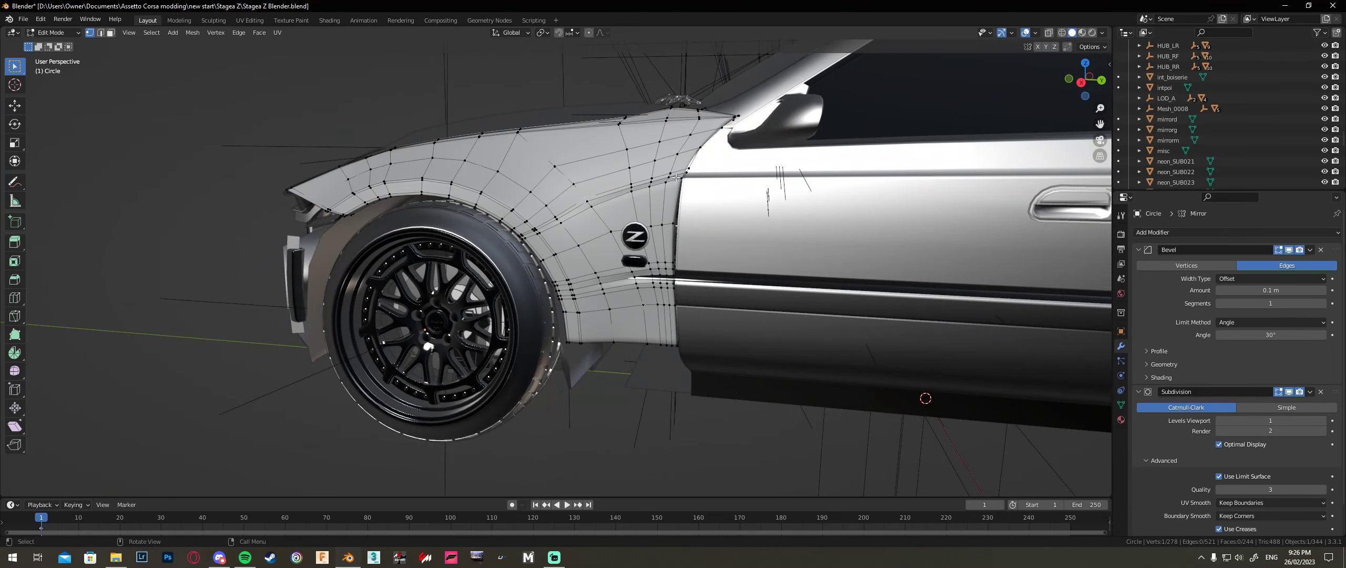
left_click(1080, 82)
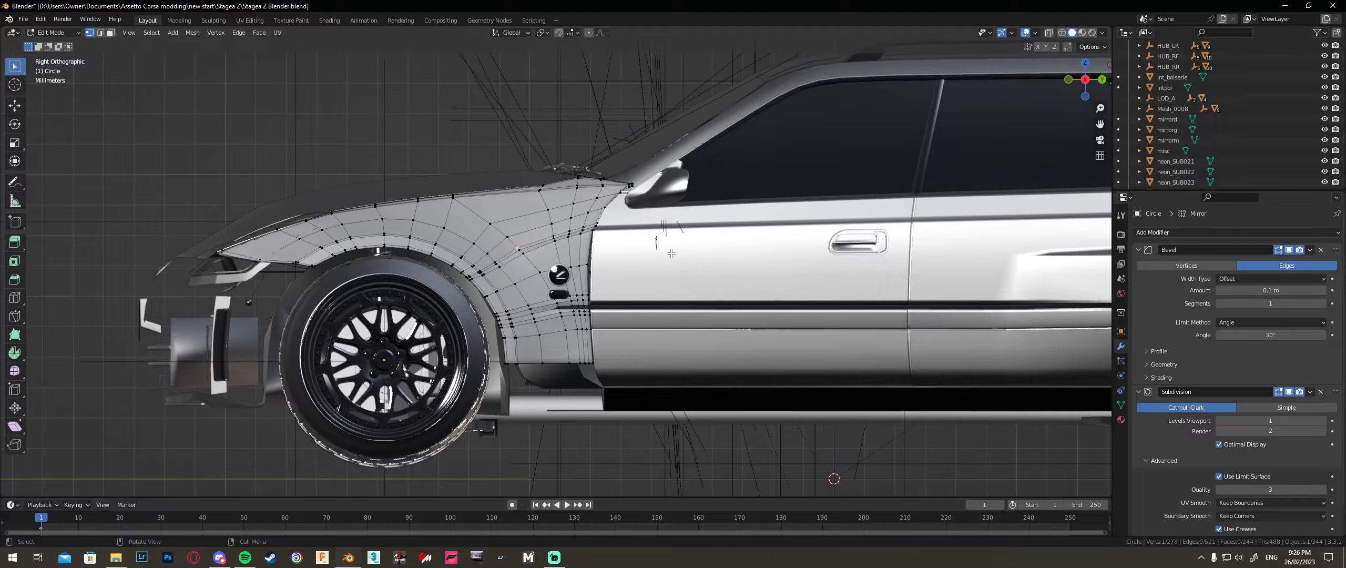
scroll(652, 187, "up", 4)
left_click_drag(624, 173, 612, 151)
key("g")
key("z")
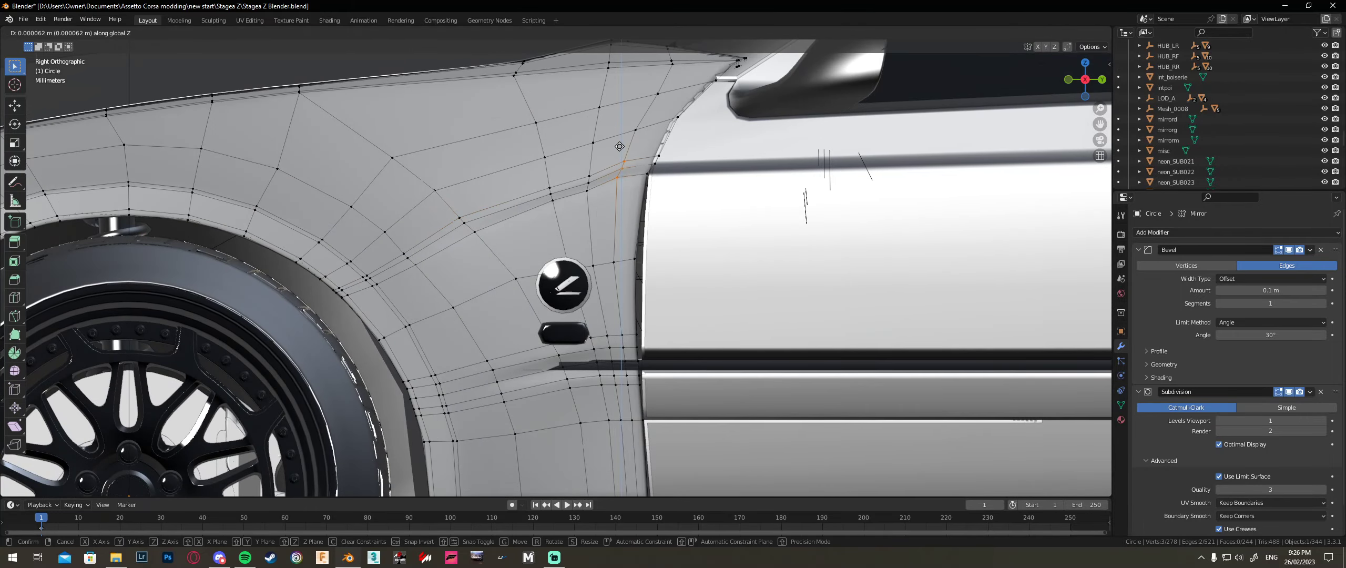
left_click(619, 146)
left_click_drag(591, 209, 578, 173)
key("g")
key("z")
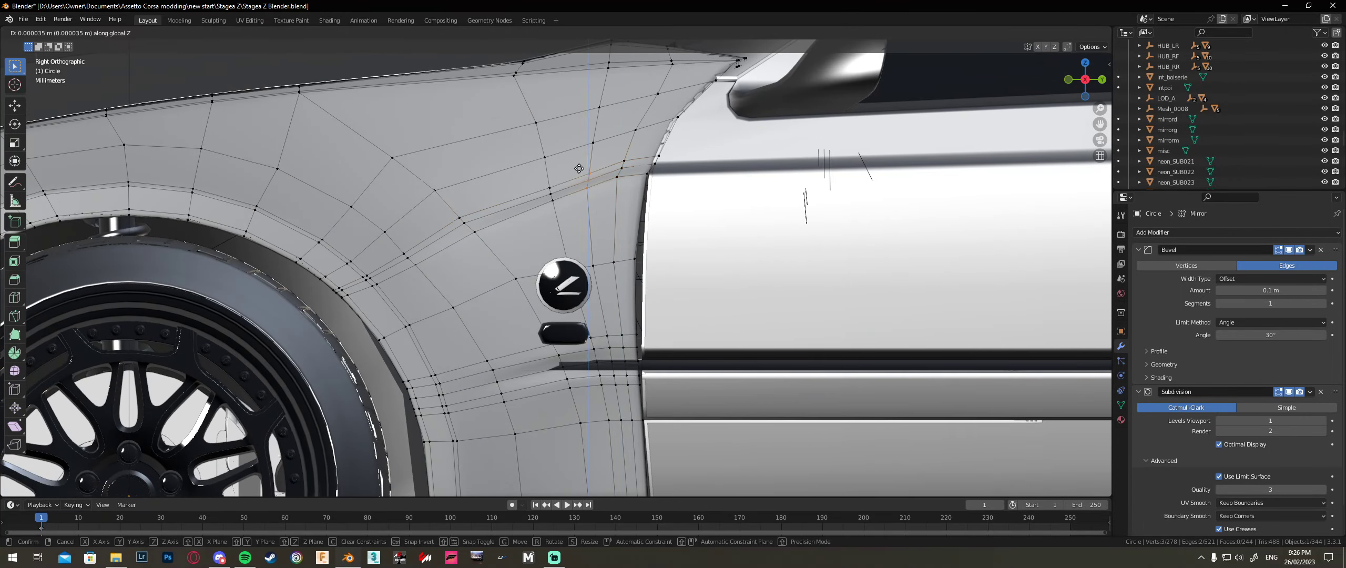
left_click(579, 165)
Step: Raise the remaining crease vertices from above the badge toward the wheel arch so the crease follows a smooth curve
left_click_drag(564, 212, 534, 182)
key("g")
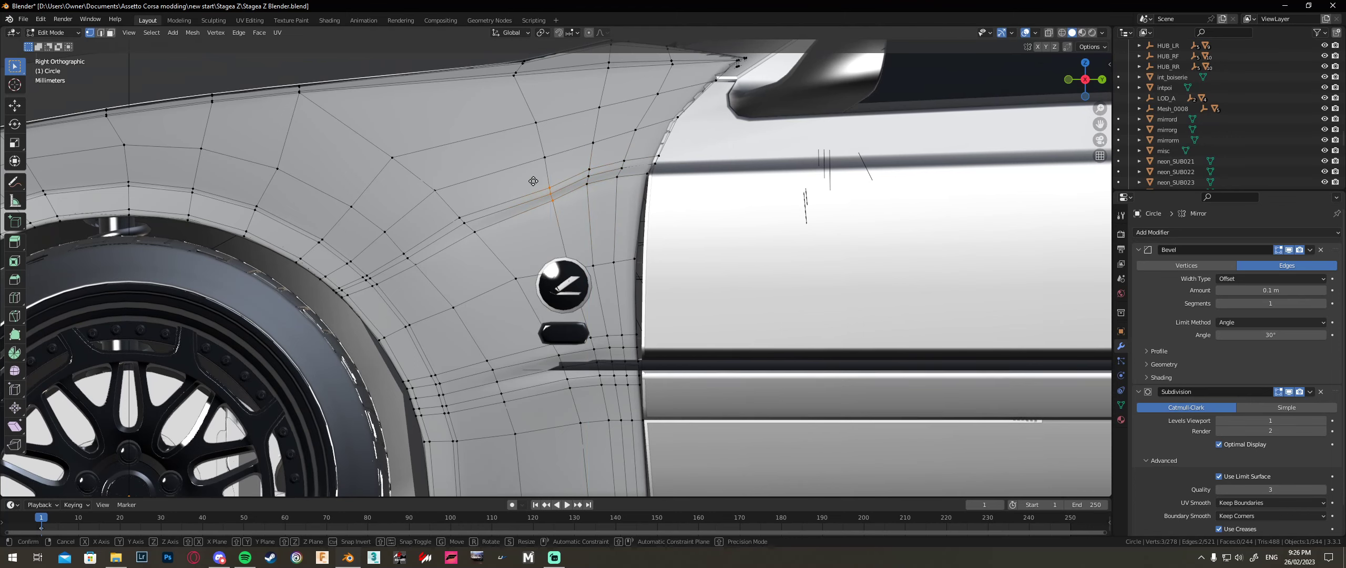
key("z")
left_click(528, 178)
left_click_drag(479, 235, 466, 226)
key("g")
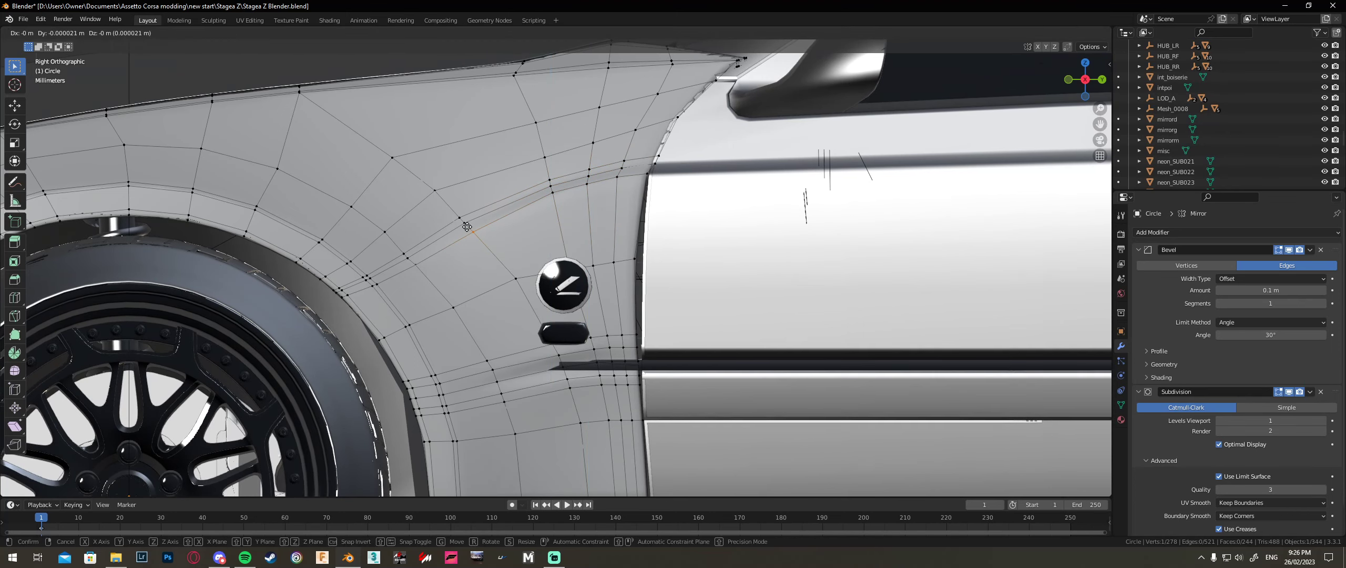
left_click(460, 224)
key("g")
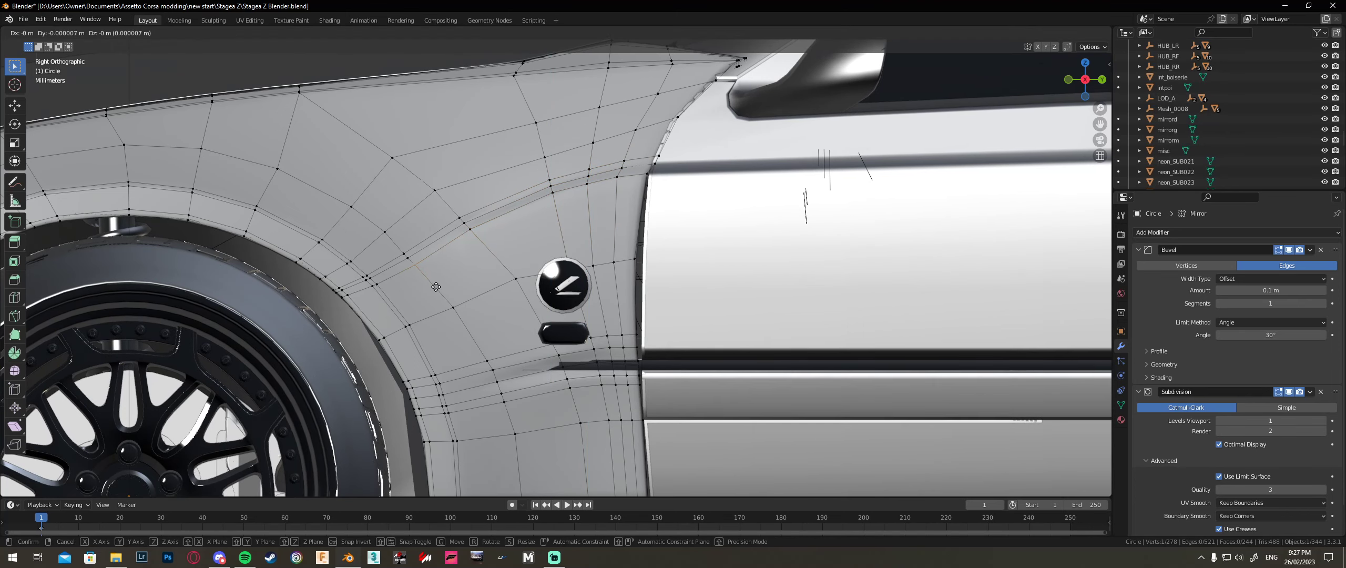
left_click(435, 285)
left_click_drag(452, 200, 452, 198)
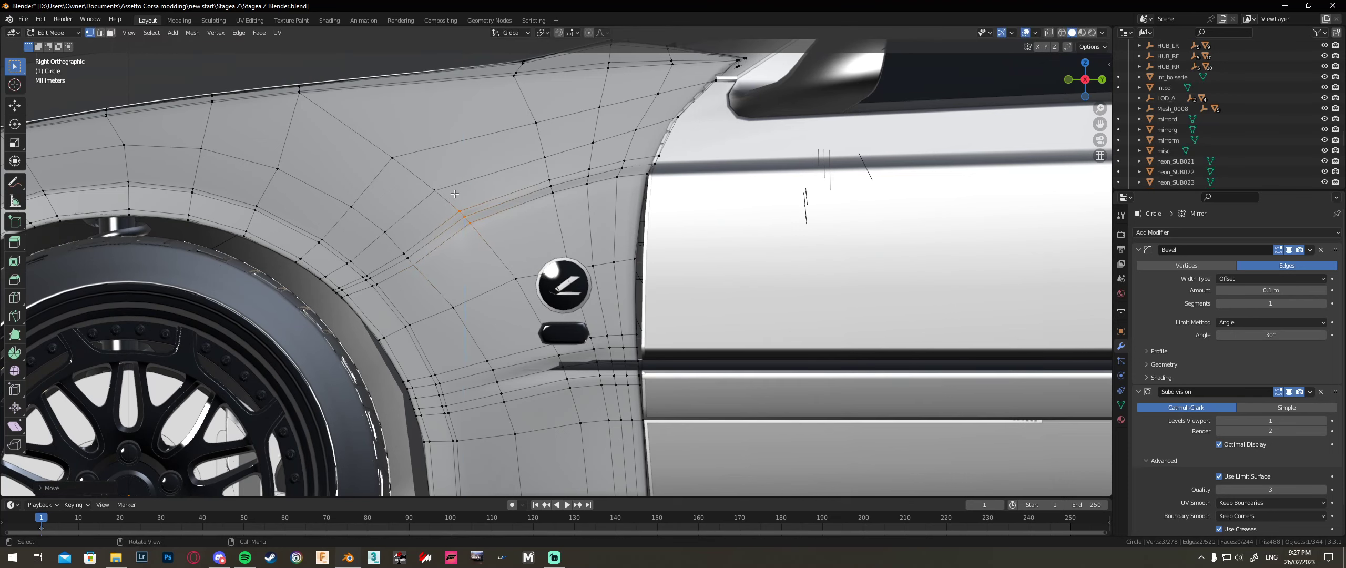
key("g")
key("z")
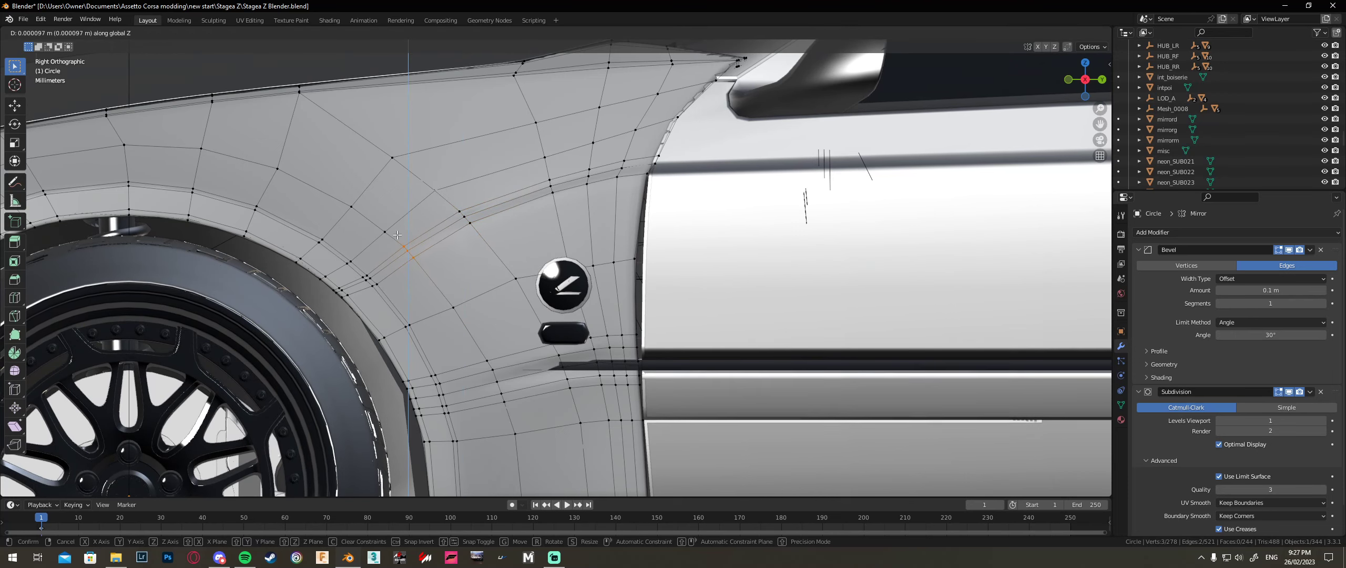
left_click(398, 224)
Step: Adjust a single vertex near the front of the crease along the X axis and check the smoothed fender
key("Tab")
middle_click_drag(602, 243, 653, 264)
key("Tab")
key("alt+z")
left_click(751, 298)
key("alt+z")
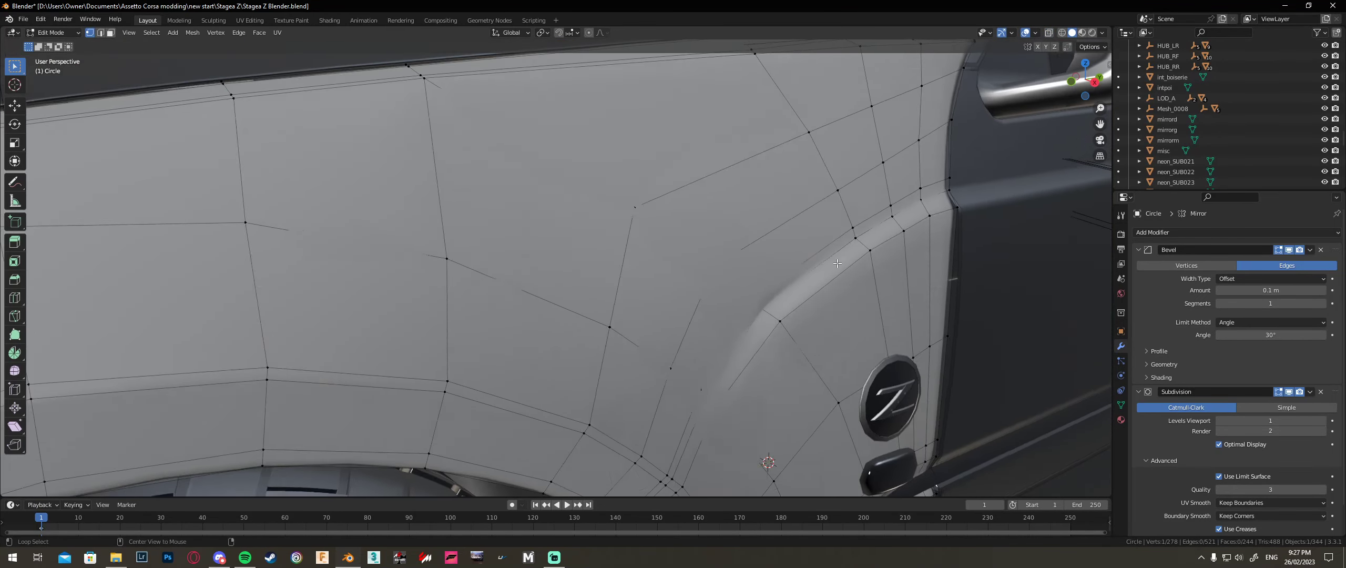
middle_click_drag(752, 297, 857, 265)
key("g")
key("x")
left_click(859, 266)
key("Tab")
scroll(836, 308, "down", 3)
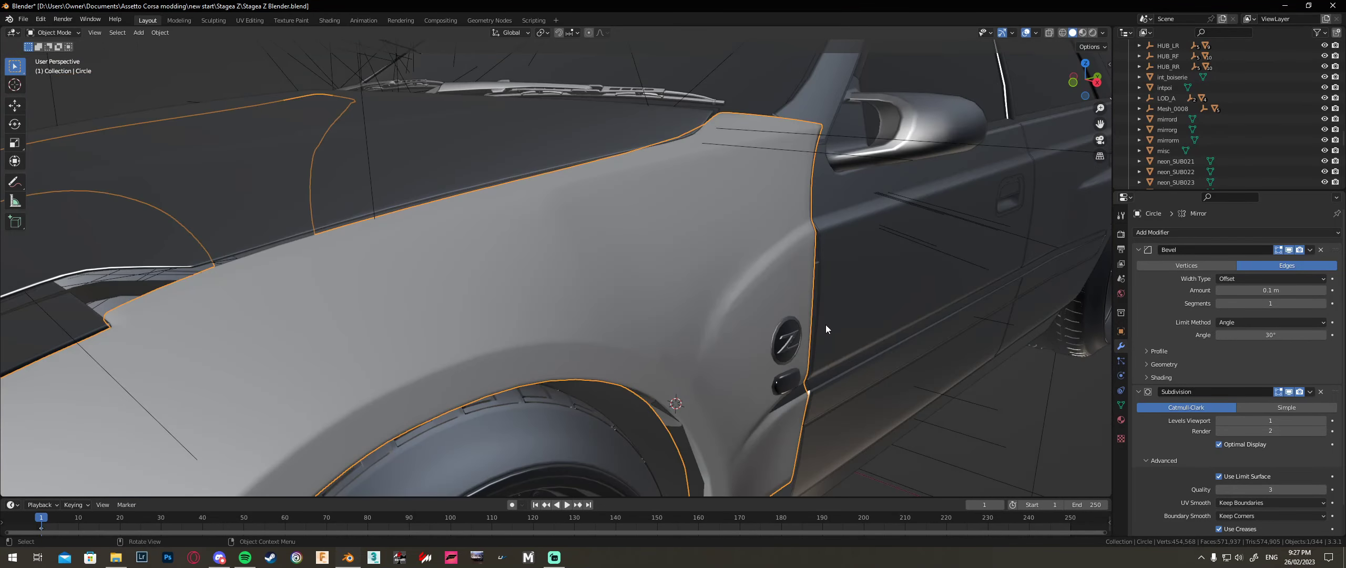
Step: Move the fender's rear edge vertices beside the badge closer to the door's front edge
middle_click_drag(826, 324, 671, 310)
key("Tab")
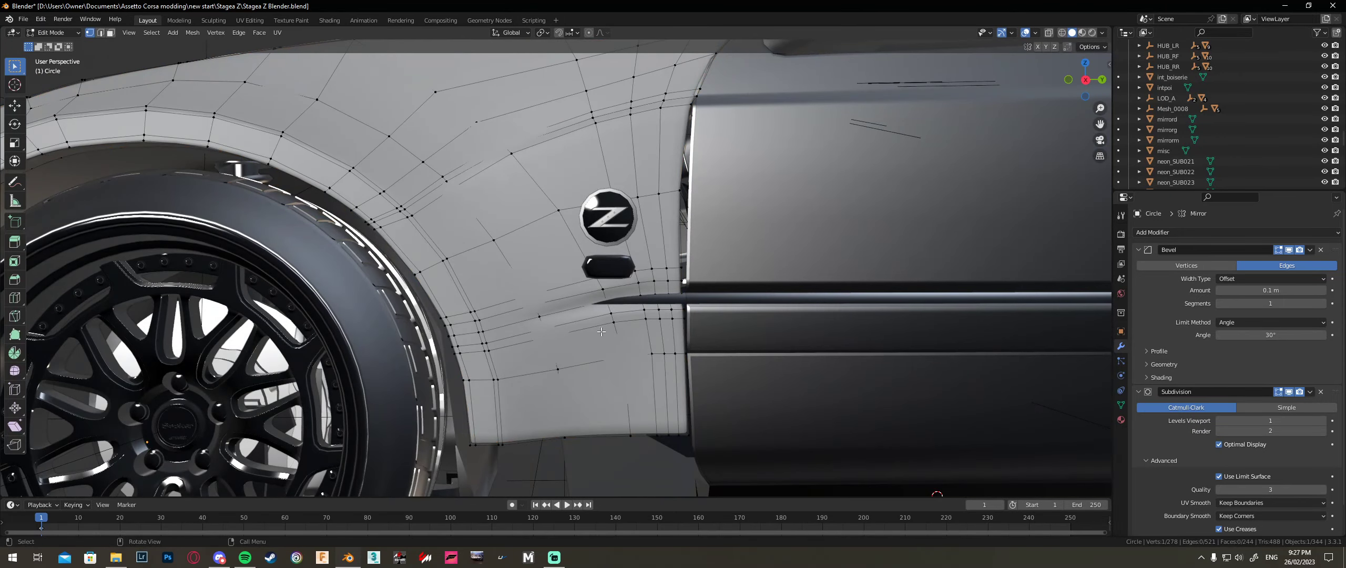
key("Tab")
scroll(609, 355, "down", 3)
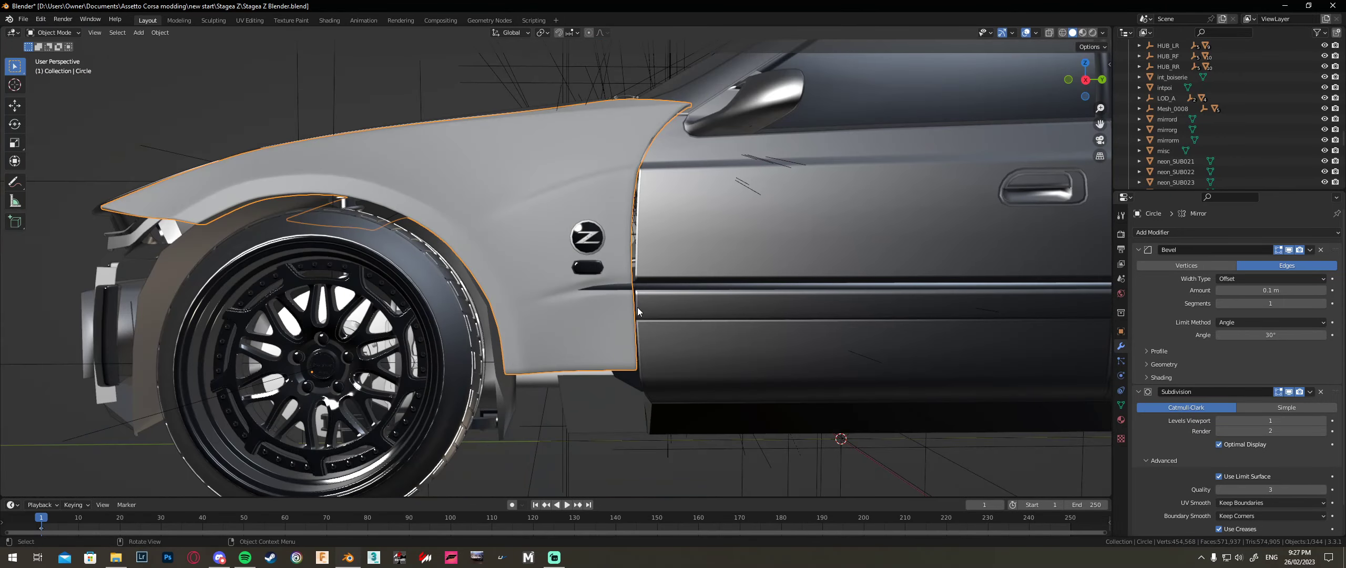
key("Tab")
key("alt+z")
left_click_drag(620, 209, 640, 232)
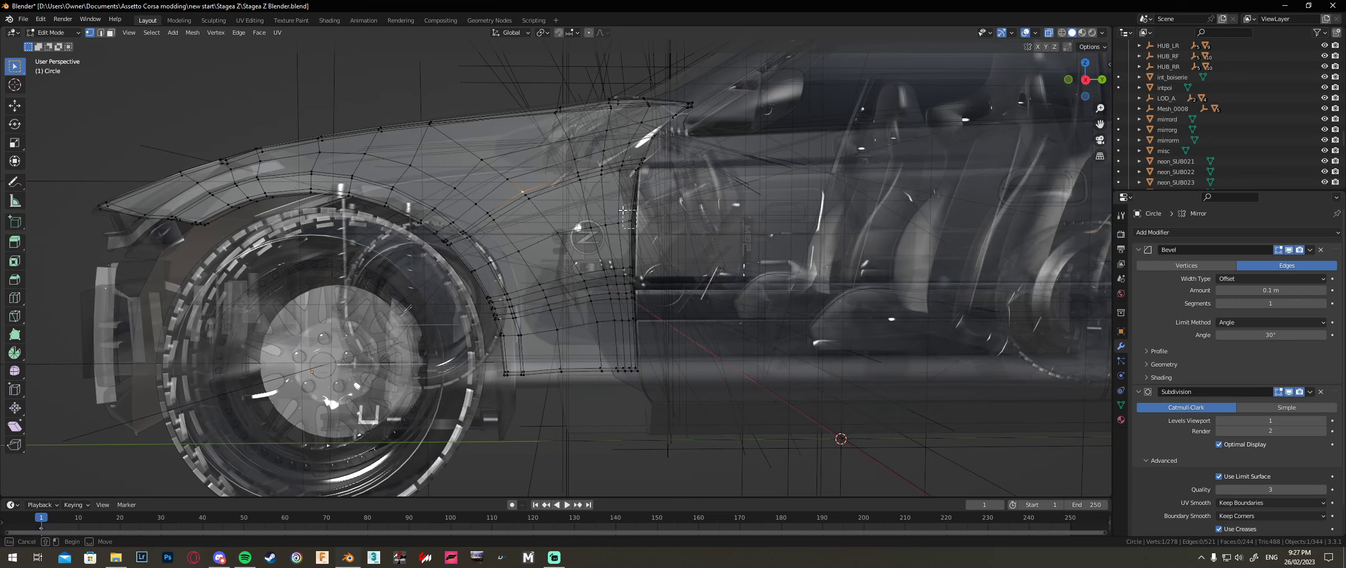
key("alt+z")
key("g")
left_click(652, 210)
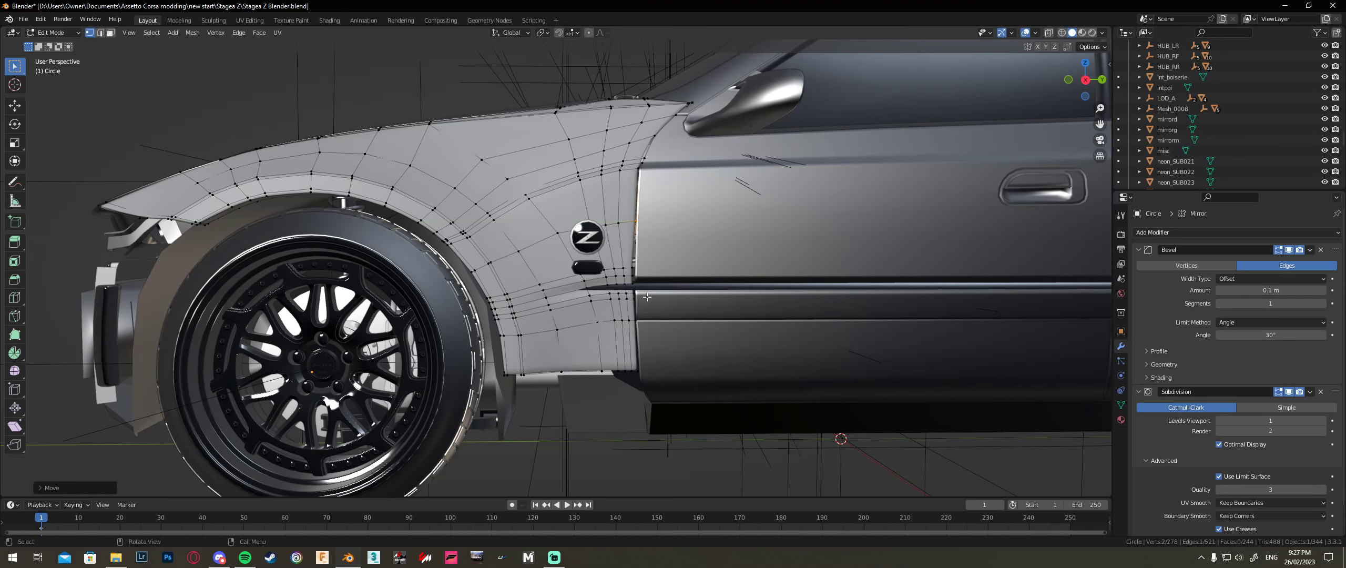
Step: From the right view, move the rear edge vertices level with the side marker along Y toward the door gap
key("alt+z")
scroll(646, 279, "up", 6)
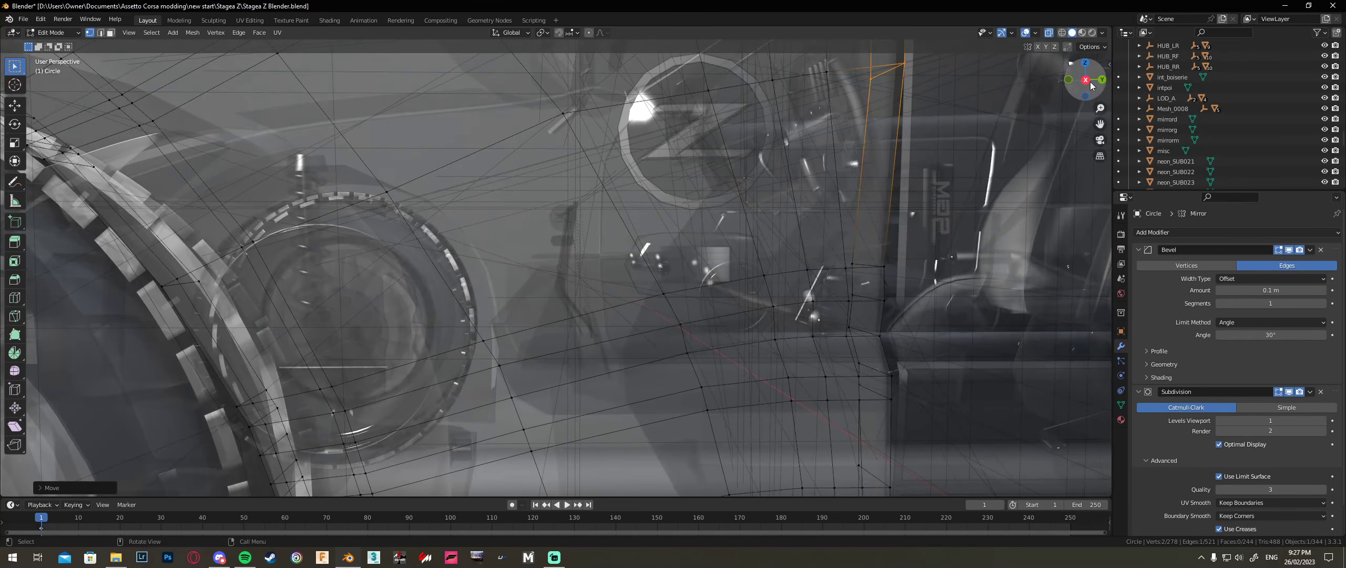
left_click(1087, 81)
middle_click_drag(704, 250, 553, 274, "shift")
scroll(547, 278, "up", 4)
left_click_drag(539, 283, 514, 257)
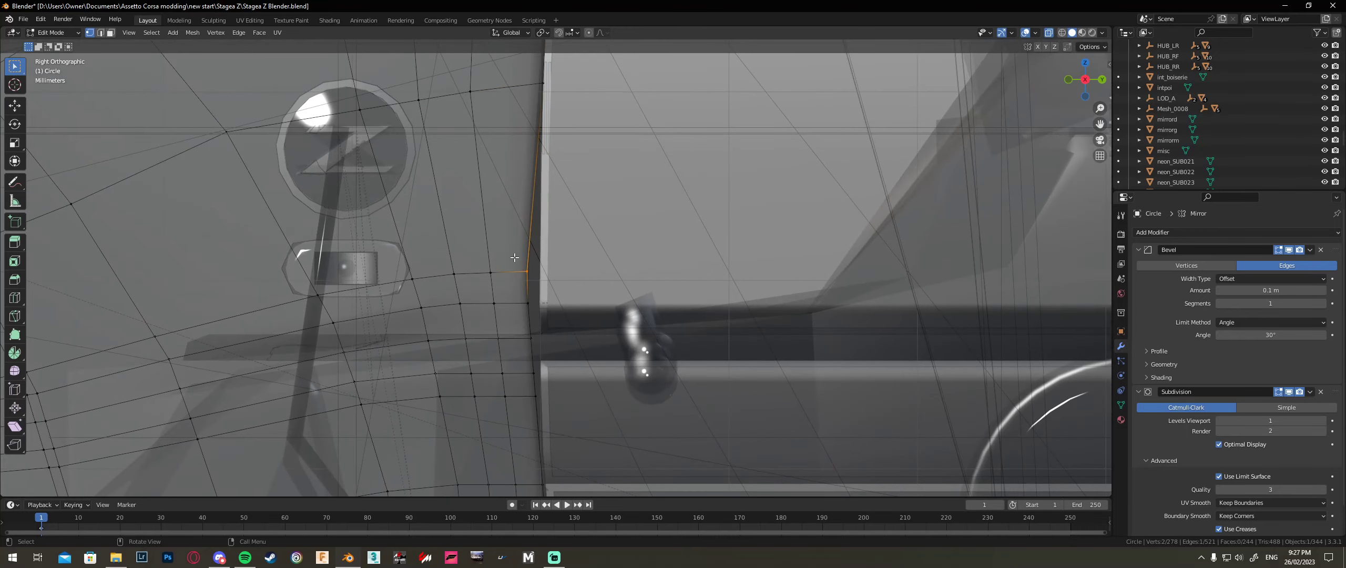
key("g")
key("y")
left_click(542, 323)
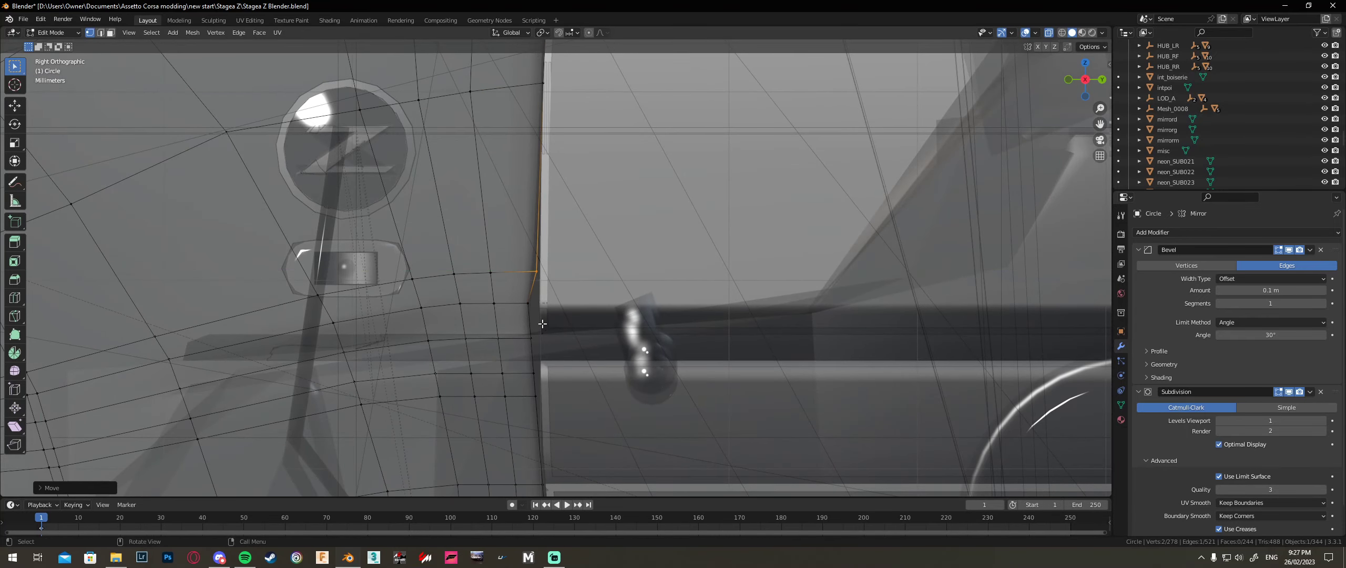
Step: Align the rear edge vertices around the door trim line with the door gap along the Y axis
key("g")
key("y")
left_click(522, 290)
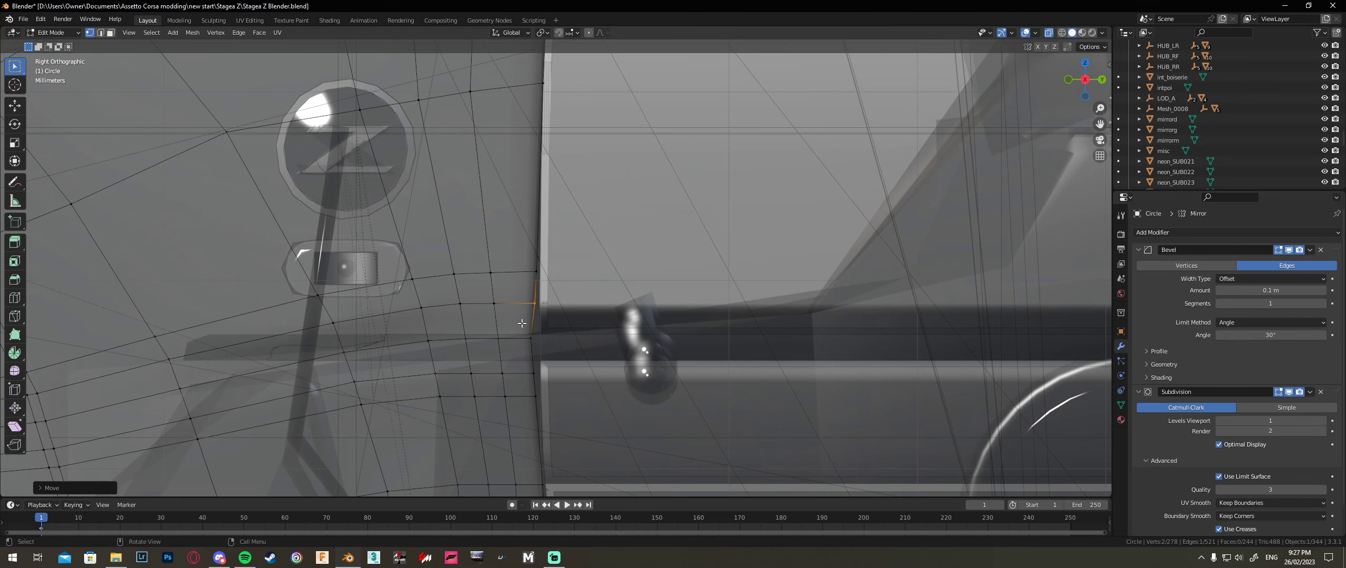
left_click_drag(522, 322, 541, 362)
key("g")
key("y")
left_click(542, 362)
Step: Shift the rear edge vertices below the door trim line along Y to follow the door's front edge
scroll(542, 362, "down", 1)
scroll(543, 362, "down", 1)
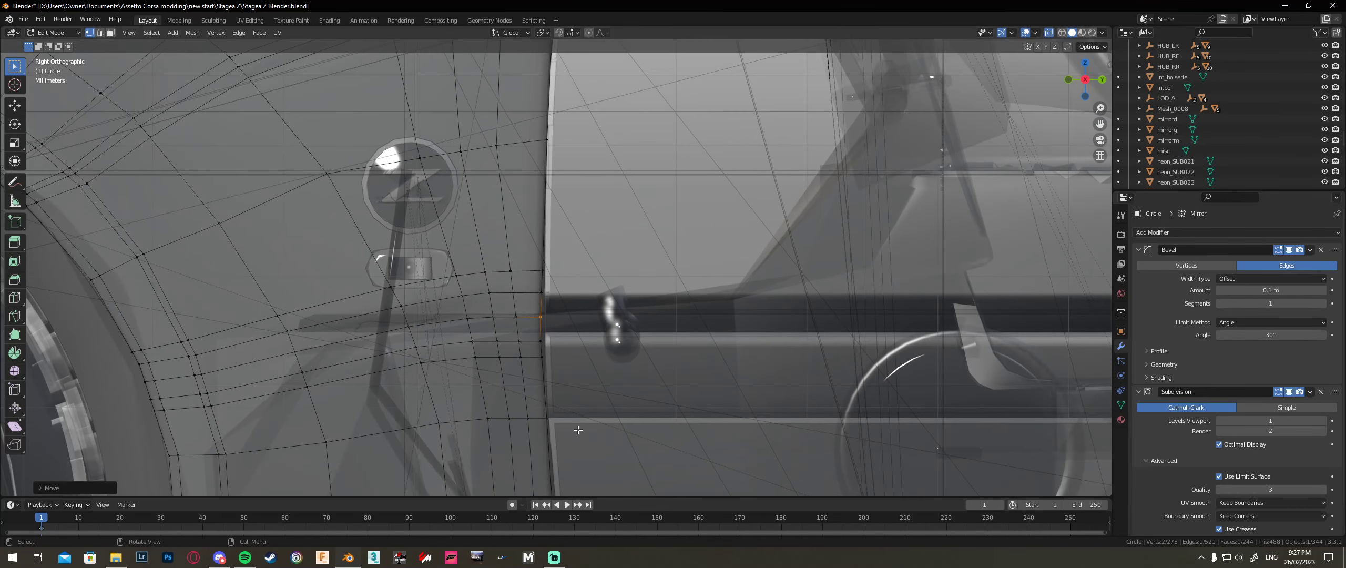
left_click_drag(552, 422, 536, 394)
key("g")
key("y")
left_click(545, 385)
key("g")
key("y")
left_click_drag(532, 350, 546, 345)
left_click(531, 350)
key("g")
key("y")
left_click(547, 345)
Step: Shift the rear edge vertices just above the badge's height along Y to match the door's front edge
mouse_move(573, 383)
middle_mouse_down("shift")
mouse_move(556, 278)
mouse_move(559, 381)
middle_mouse_up("shift")
middle_click_drag(544, 210, 529, 438, "shift")
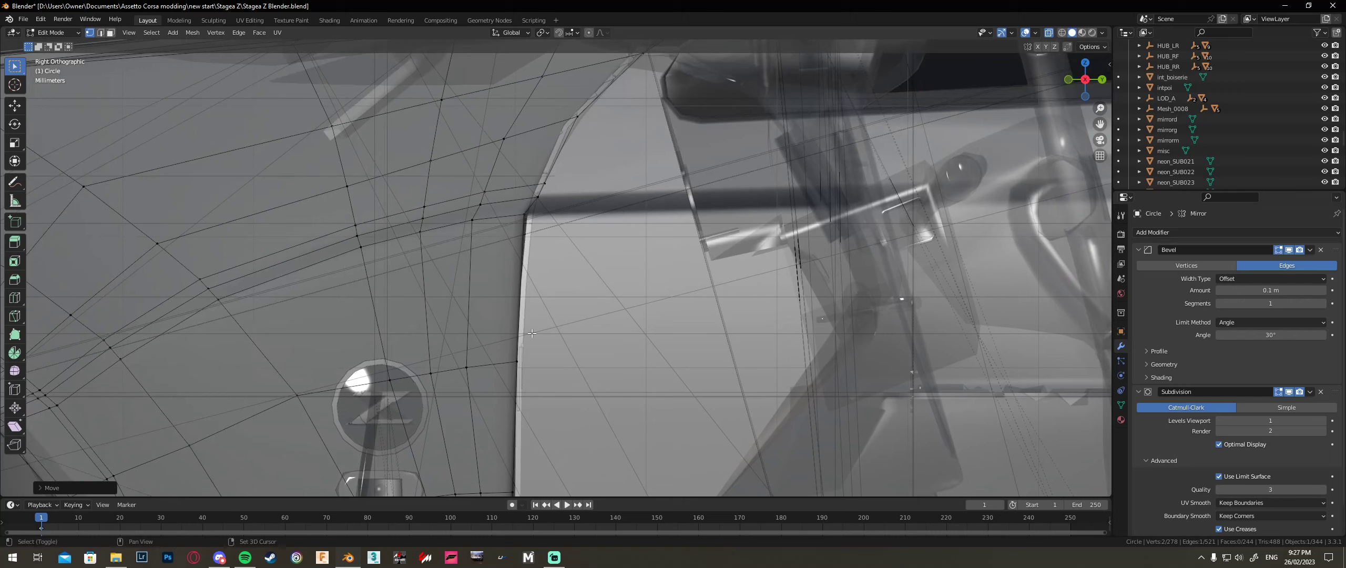
left_click_drag(523, 378, 491, 351)
key("g")
key("y")
left_click(490, 332)
Step: Reposition the rear edge vertices at the door's upper crease corner and the pair above it along the door's curved outline
key("h")
key("alt+h")
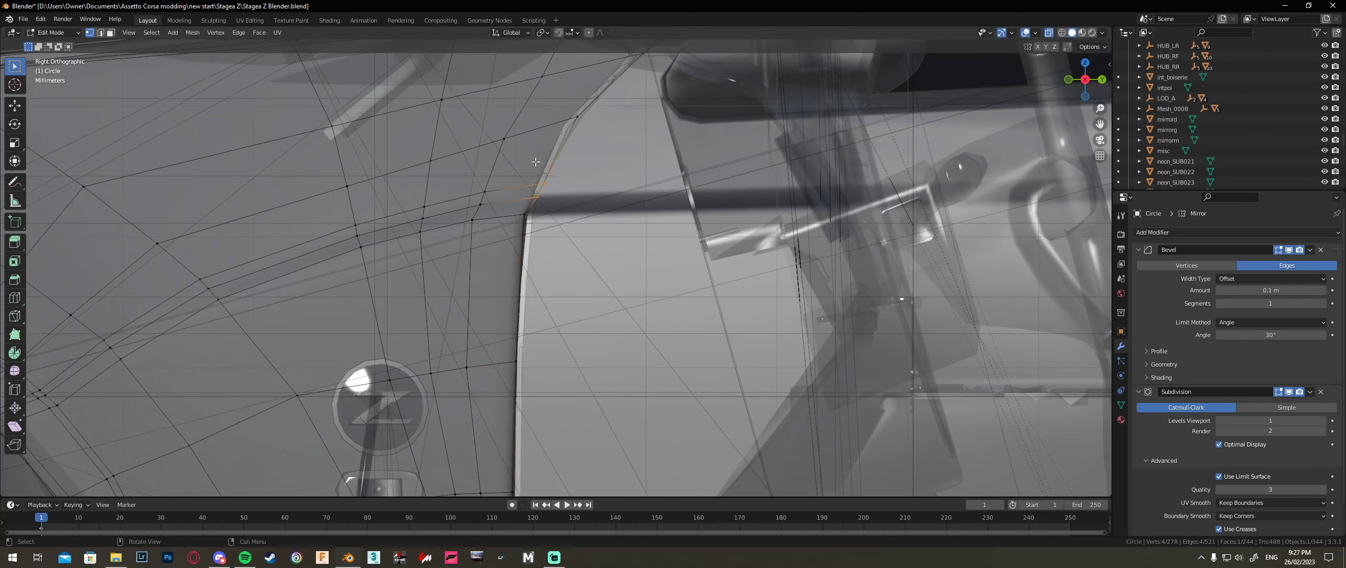
key("g")
left_click(544, 180)
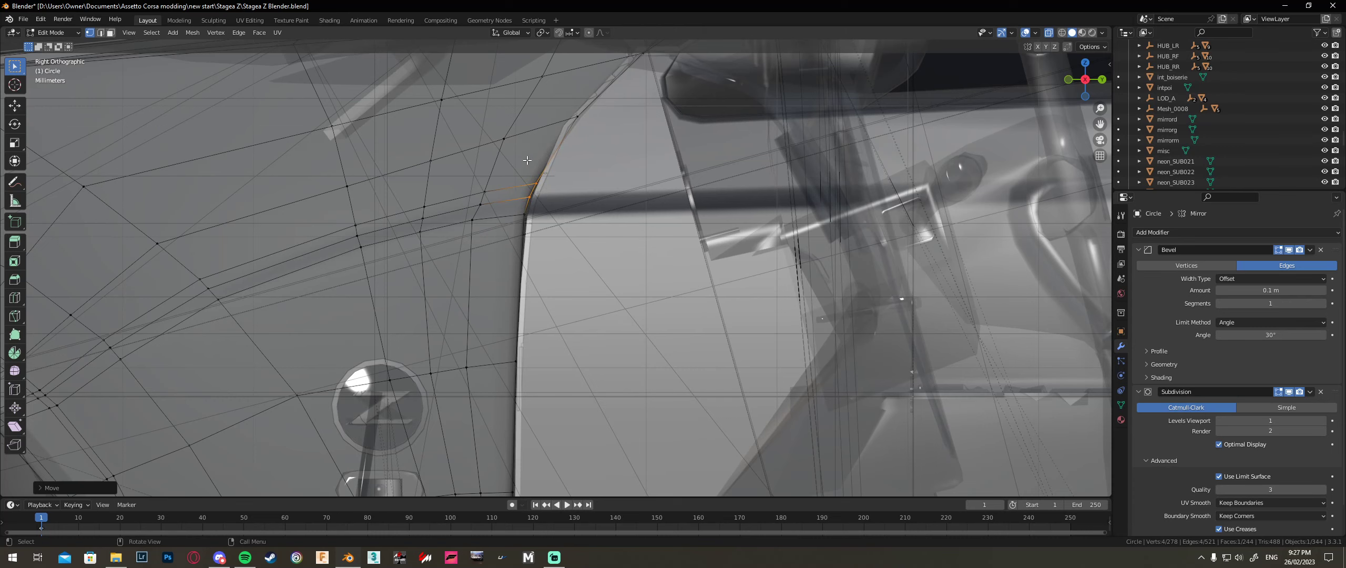
left_click_drag(544, 179, 529, 174)
key("g")
left_click(525, 174)
left_click_drag(586, 127, 565, 105)
key("g")
key("y")
left_click(556, 105)
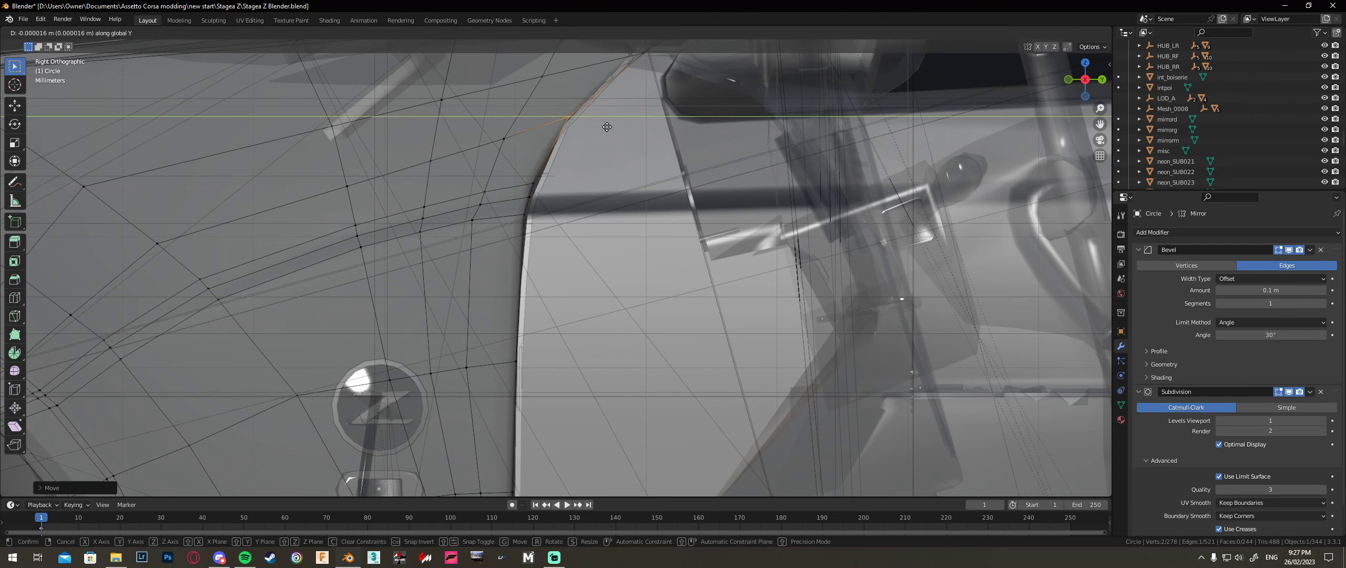
Step: Add two centred edge loops across the upper rear of the fender, where its edge curves along the door
middle_click_drag(613, 120, 608, 204, "shift")
key("alt+z")
key("ctrl+r")
left_click(588, 179)
right_click(589, 180)
key("ctrl+r")
left_click(545, 256)
right_click(545, 255)
Step: Move the rear edge vertices just above the door's crease corner along Y to fit the door outline
key("alt+z")
left_click_drag(517, 259, 550, 271)
key("alt+z")
key("g")
key("y")
left_click(552, 271)
key("alt+z")
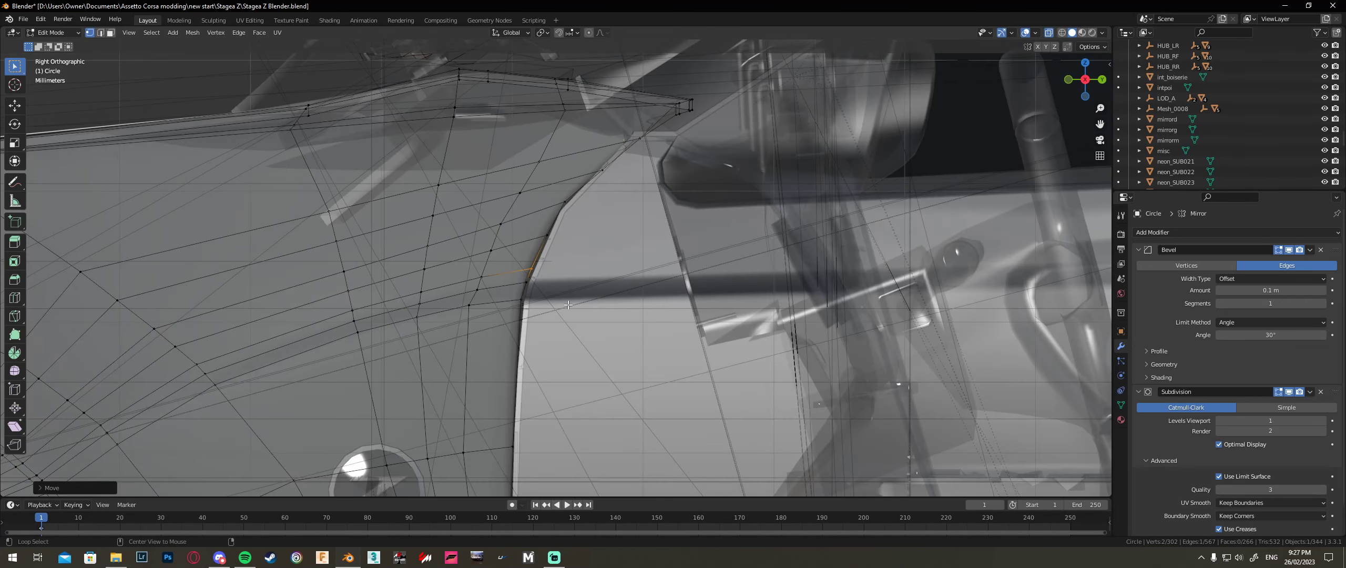
Step: Shift the group of rear edge vertices around the door's crease corner along Y toward the door
left_click_drag(572, 309, 503, 219)
key("alt+z")
key("g")
key("y")
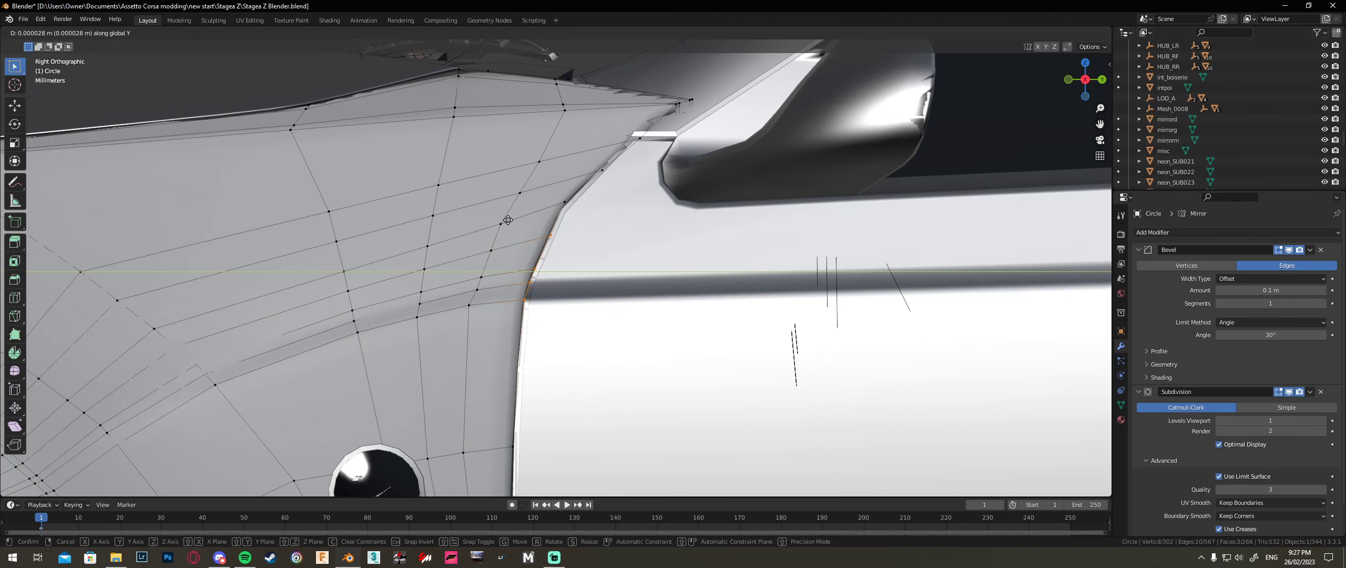
left_click(556, 196)
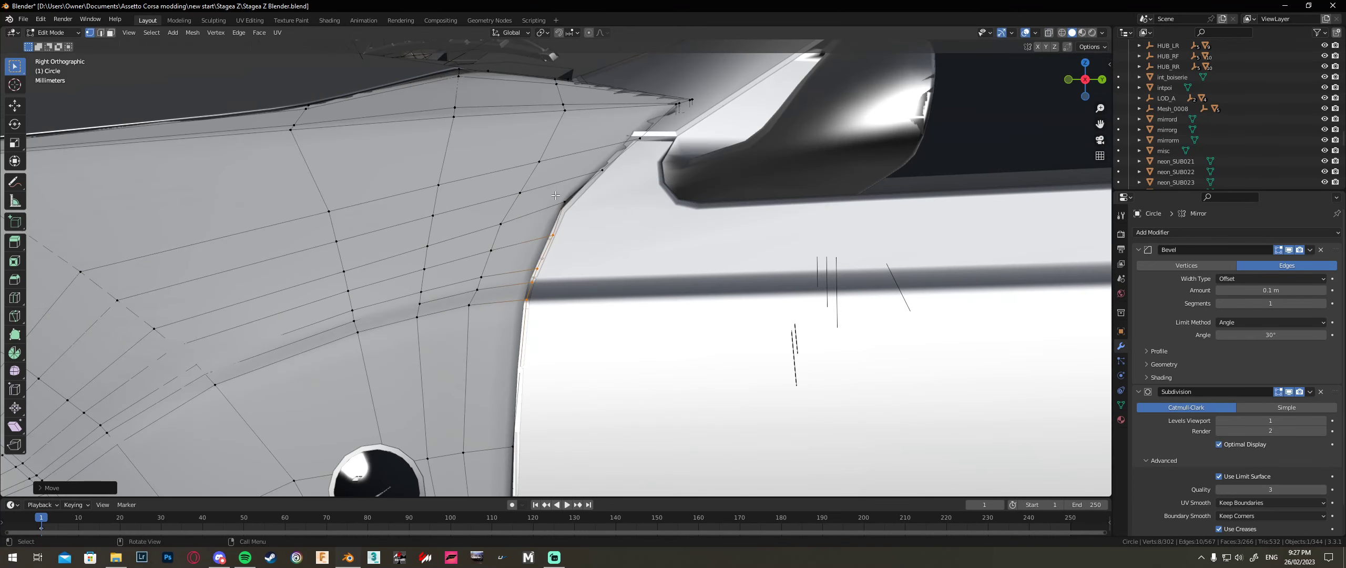
Step: Move the rear edge vertices on the upper curve above the door's crease along Y to fit the door outline
key("alt+z")
left_click_drag(550, 192, 581, 220)
key("alt+z")
key("g")
key("y")
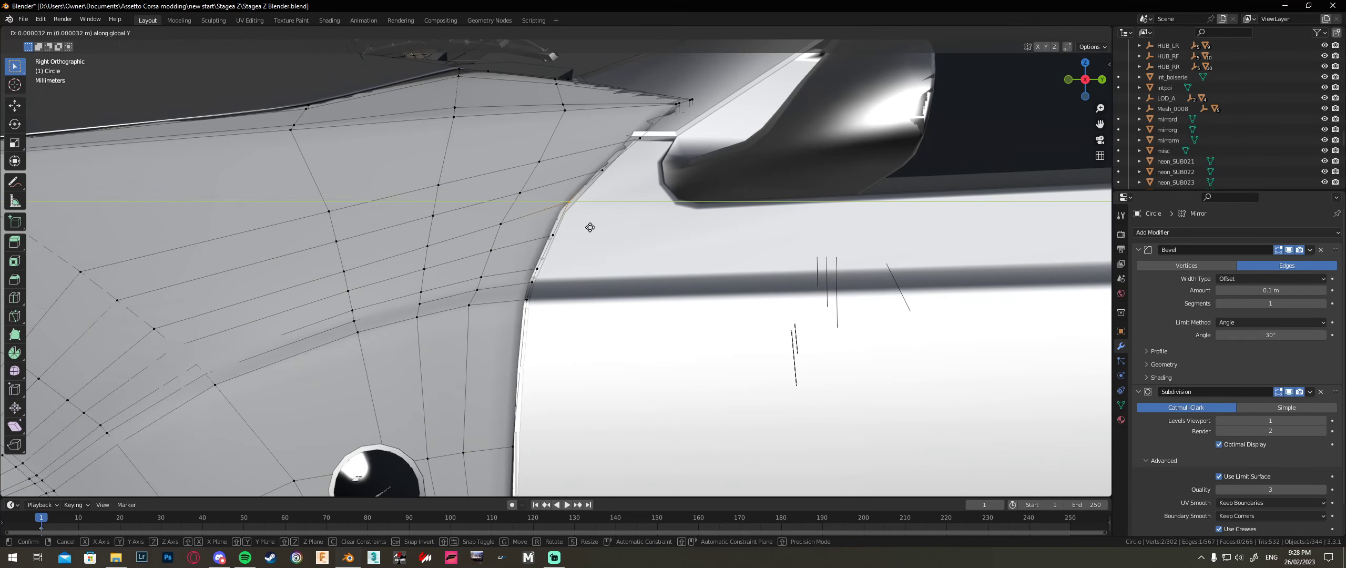
left_click(589, 223)
Step: Add an edge loop along the fender's rear side and slide it tight against the edge that meets the door
scroll(580, 234, "down", 3)
middle_click_drag(580, 235, 699, 221)
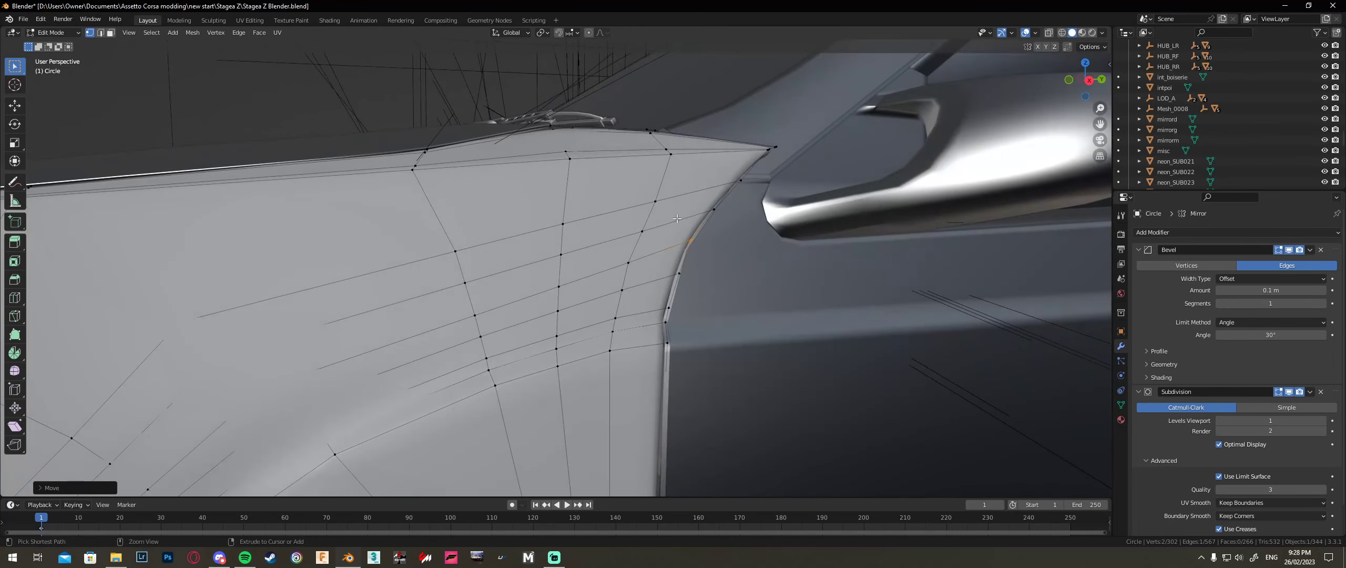
key("ctrl+r")
left_click(691, 216)
left_click(710, 216)
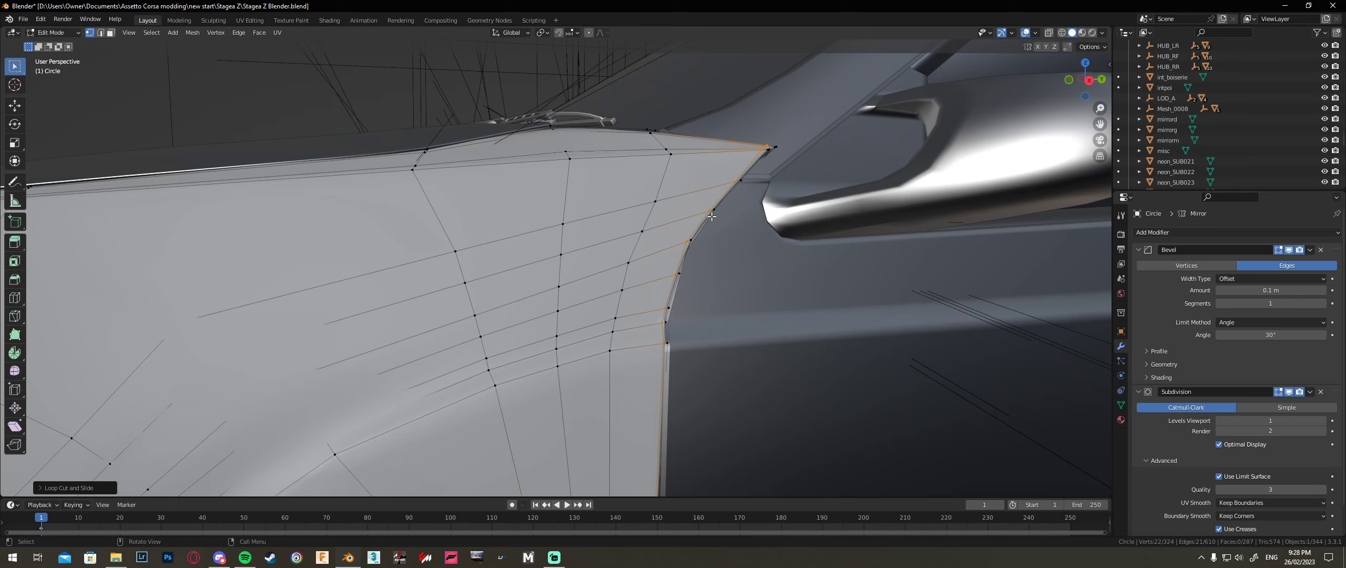
key("Tab")
Step: Delete the separate side moulding strip that lies on the fender below the badge
scroll(763, 272, "down", 4)
middle_click_drag(764, 271, 574, 274)
scroll(667, 282, "down", 2)
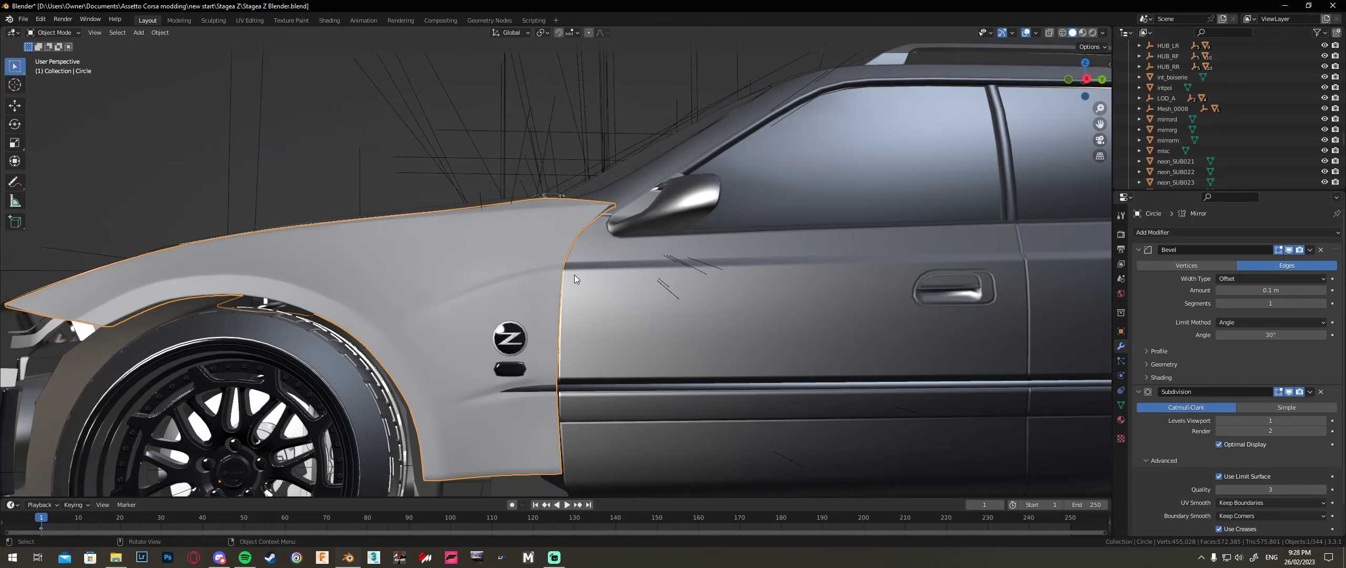
left_click(394, 206)
scroll(433, 242, "down", 3)
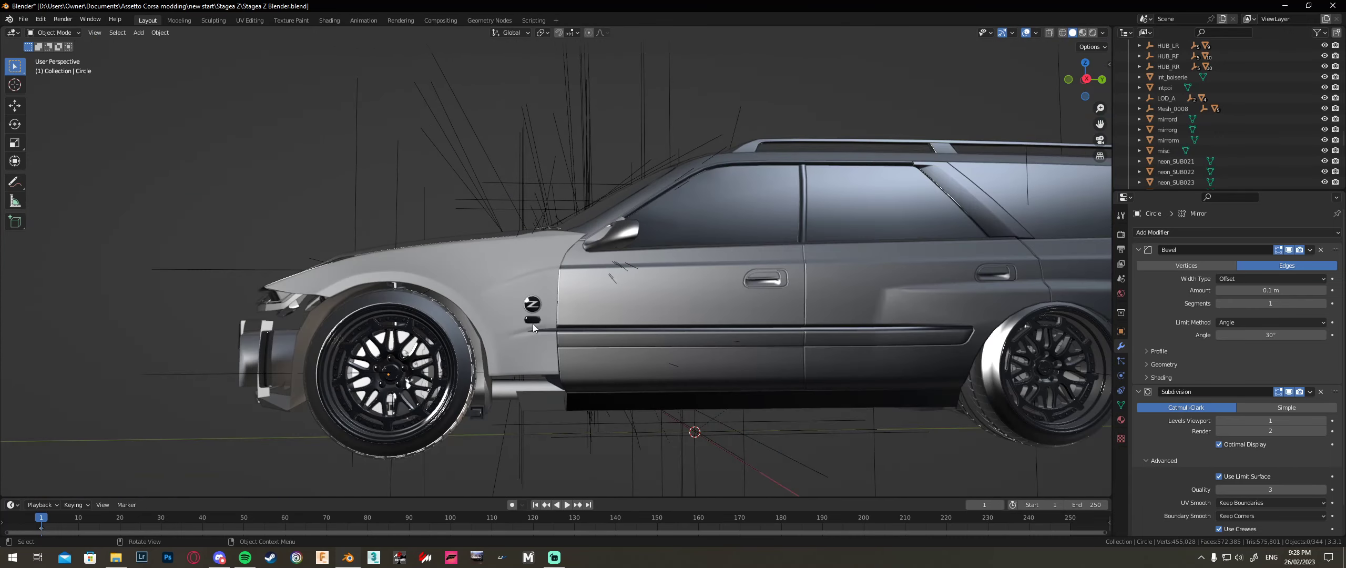
left_click(542, 331)
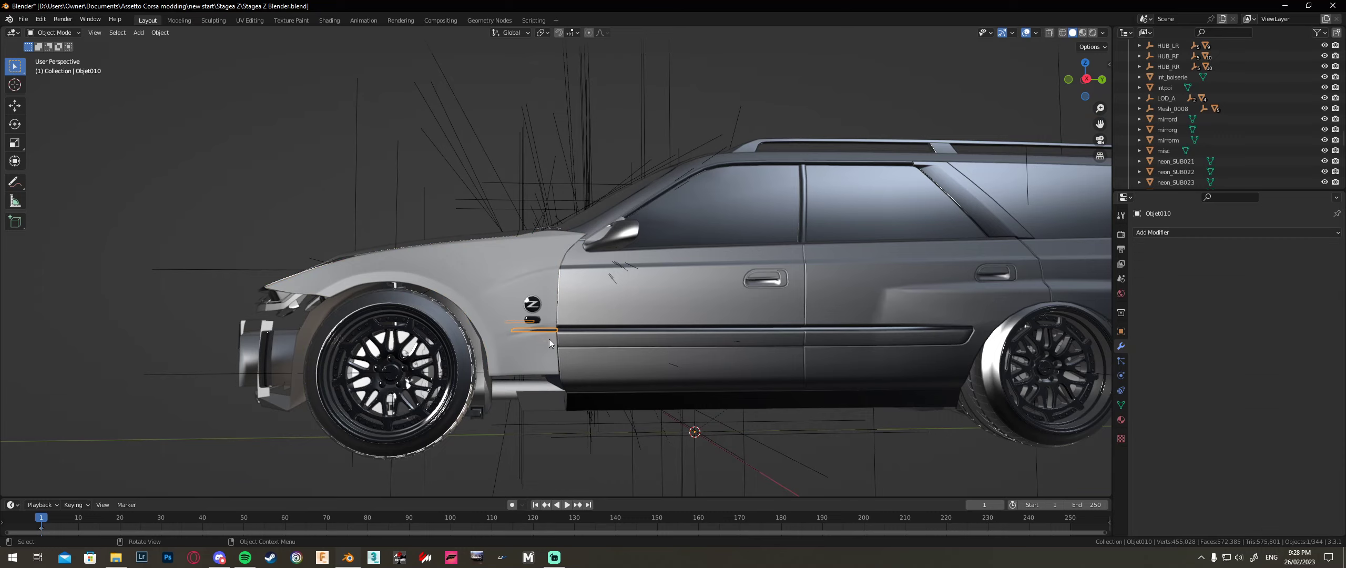
middle_click_drag(543, 331, 589, 351)
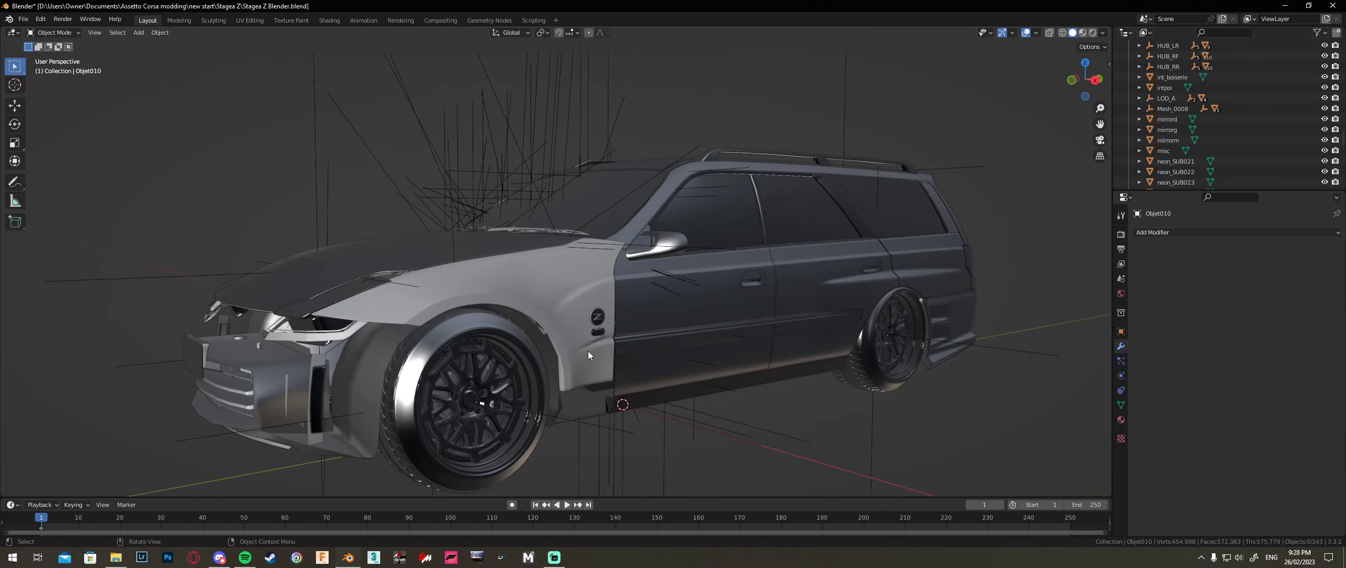
Step: Try moving a vertex on the fender's upper rear surface along X and undo the move
mouse_move(565, 298)
middle_mouse_down()
mouse_move(623, 318)
mouse_move(579, 308)
middle_mouse_up()
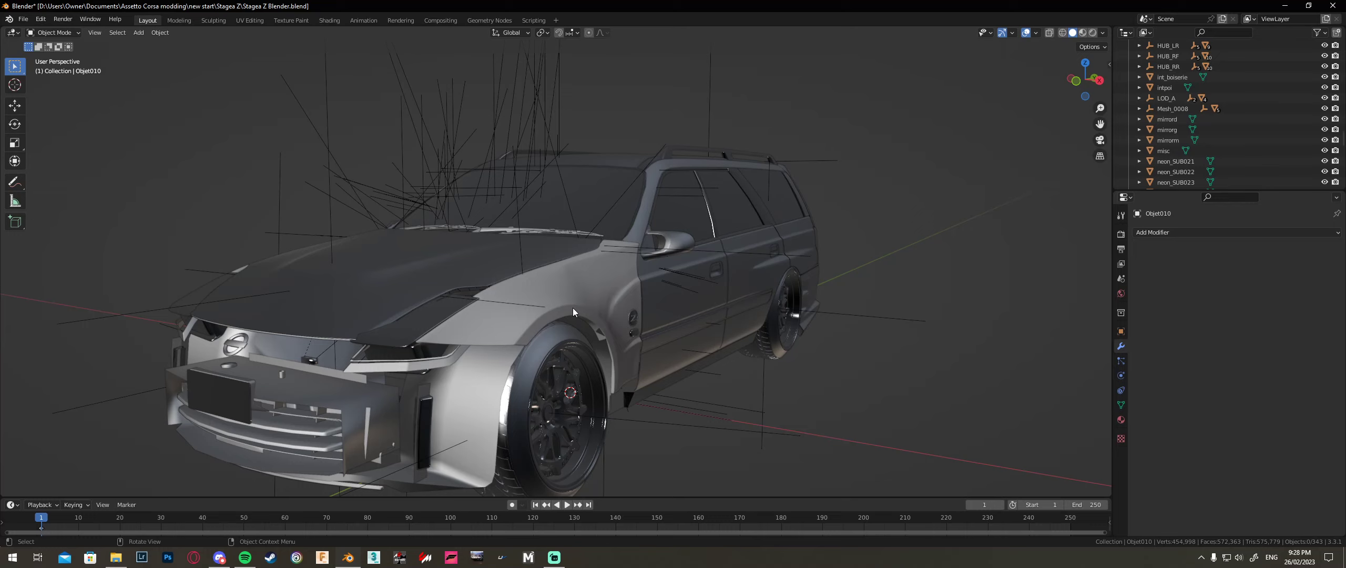
middle_click_drag(576, 282, 581, 307)
scroll(696, 356, "up", 5)
left_click(687, 318)
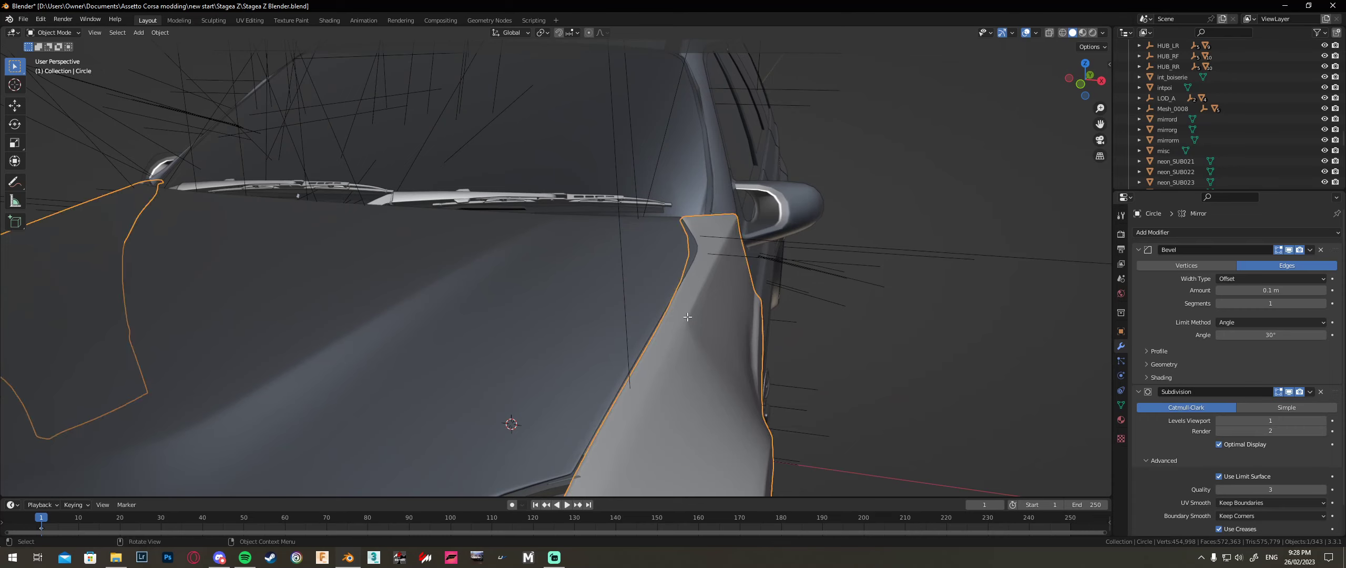
key("Tab")
scroll(723, 335, "up", 3)
left_click(735, 299)
key("g")
key("x")
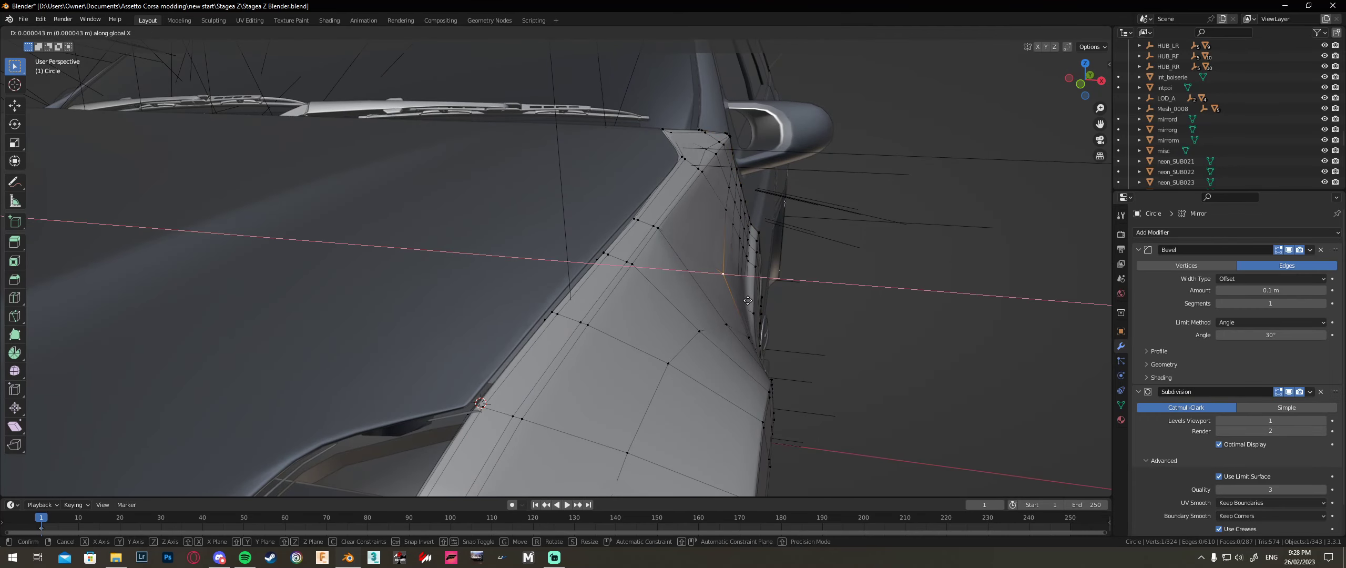
left_click(726, 277)
key("ctrl+z")
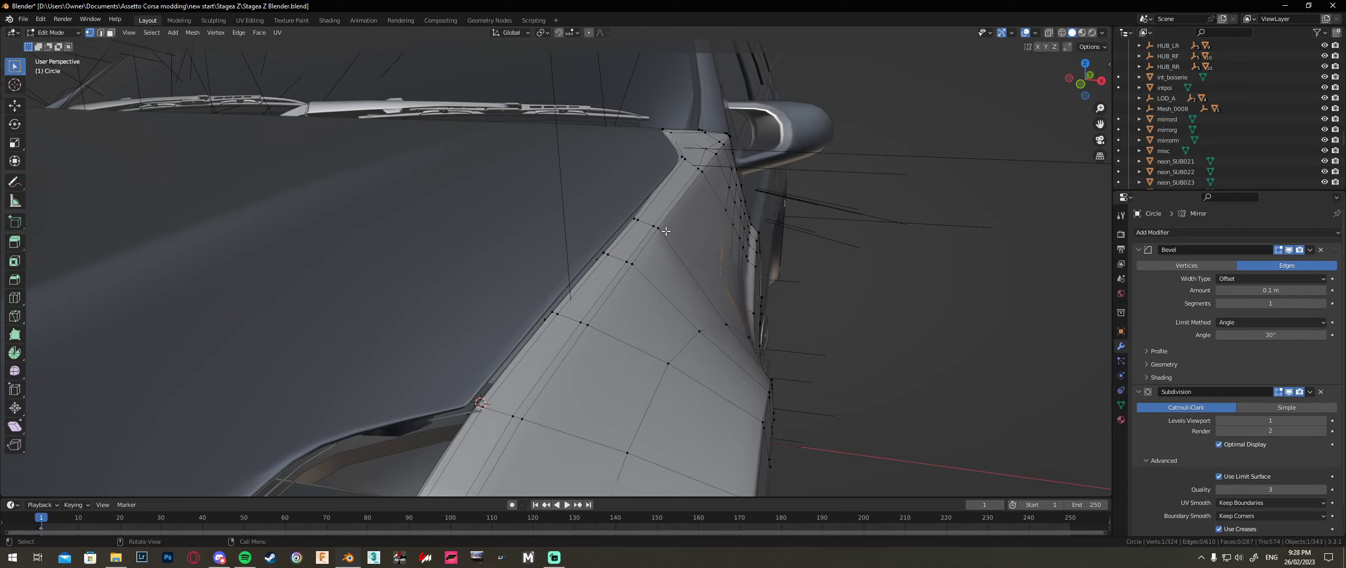
scroll(669, 232, "up", 2)
mouse_move(676, 232)
middle_mouse_down()
mouse_move(739, 196)
mouse_move(575, 244)
mouse_move(671, 229)
middle_mouse_up()
key("Tab")
Step: Deselect the fender and save the Stagea Z Blender.blend file
scroll(731, 208, "down", 4)
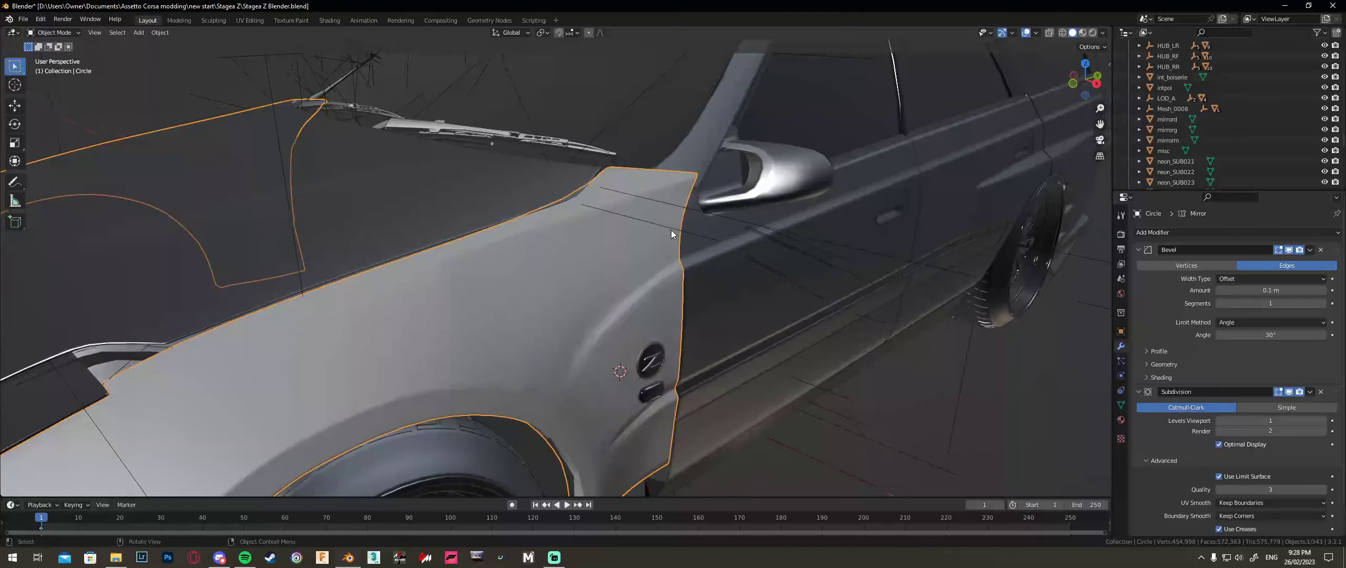
scroll(763, 322, "down", 5)
left_click(765, 328)
key("ctrl+s")
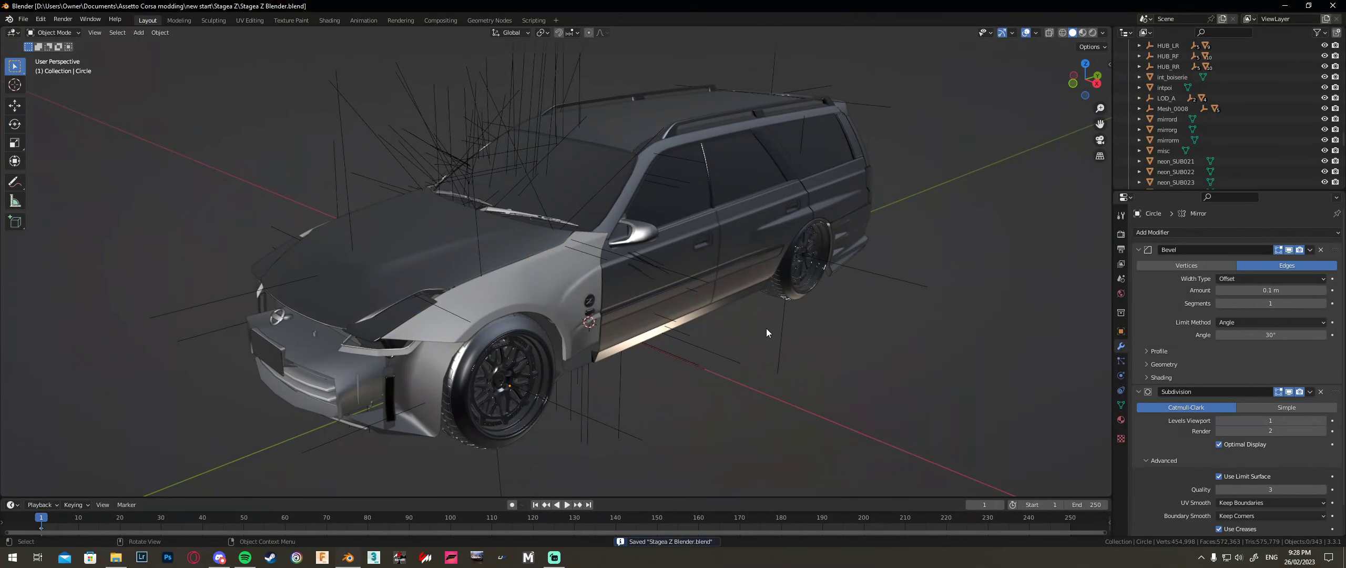